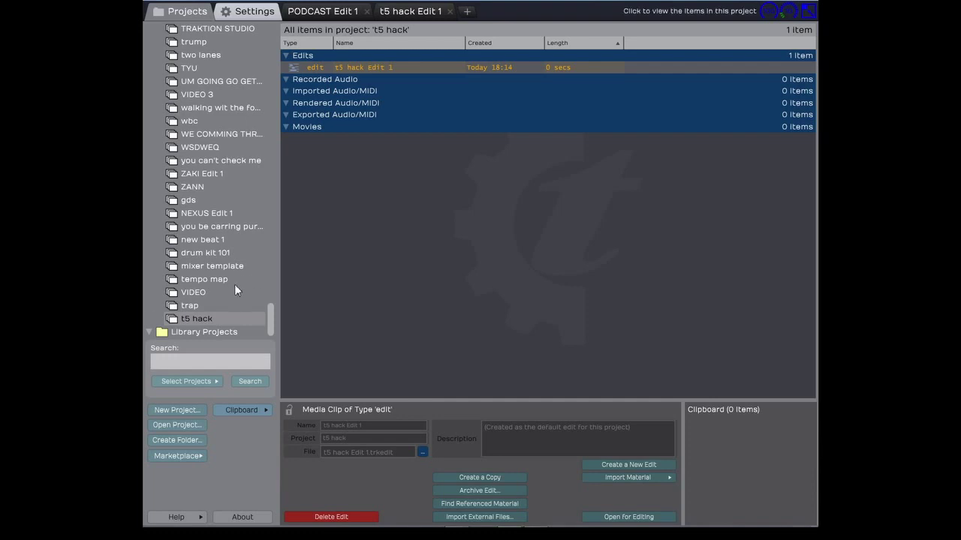
View the PODCAST Edit 1 and t5 hack Edit 1 edits, and check the input devices available for Track 1
{"action": "left_click", "coordinate": [321, 12]}
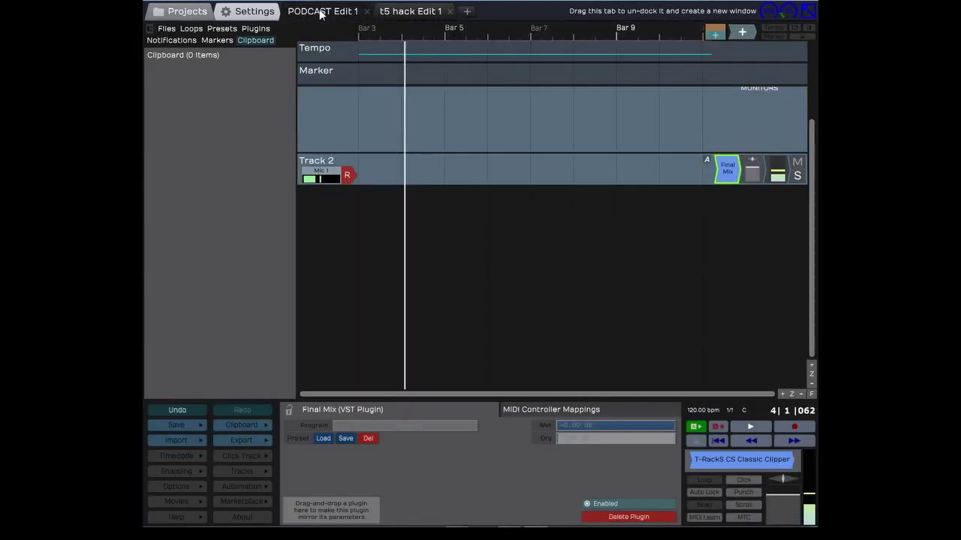
{"action": "left_click", "coordinate": [387, 11]}
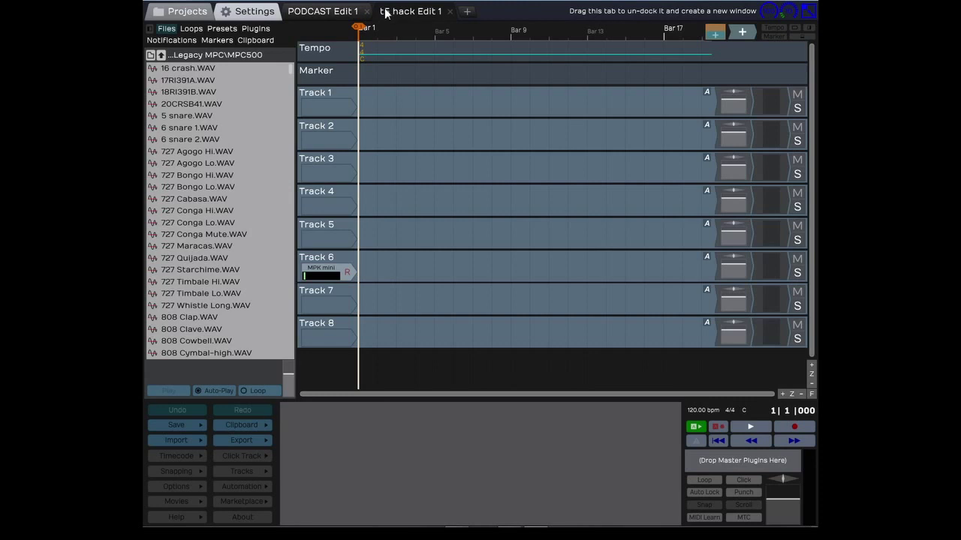
{"action": "left_click", "coordinate": [329, 110]}
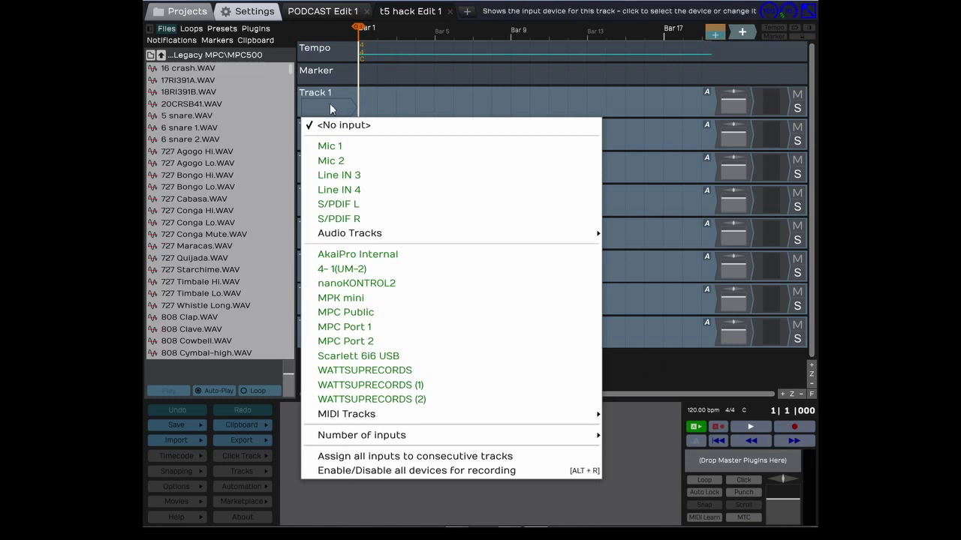
{"action": "left_click", "coordinate": [329, 105]}
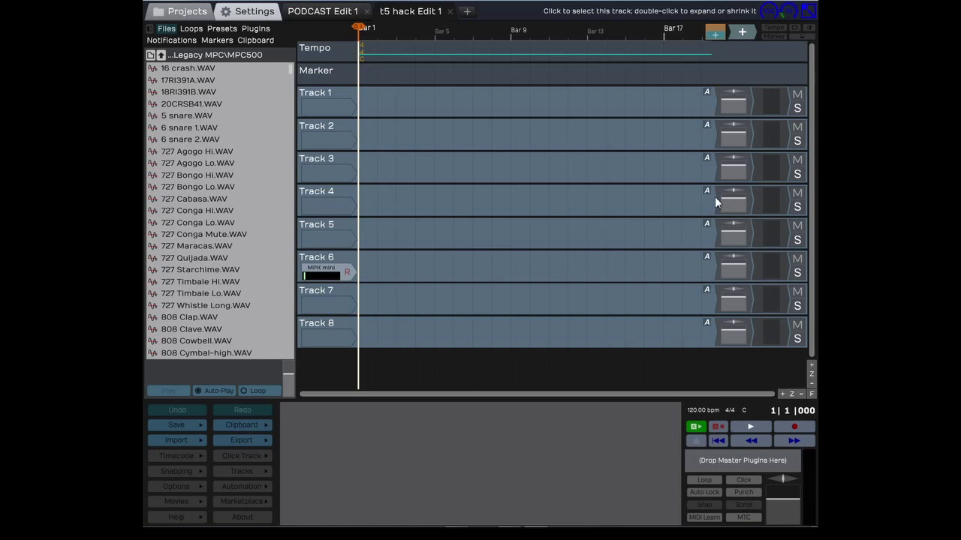
Widen the filter area of the t5 hack tracks and narrow the file browser panel beside them
{"action": "key", "text": "End"}
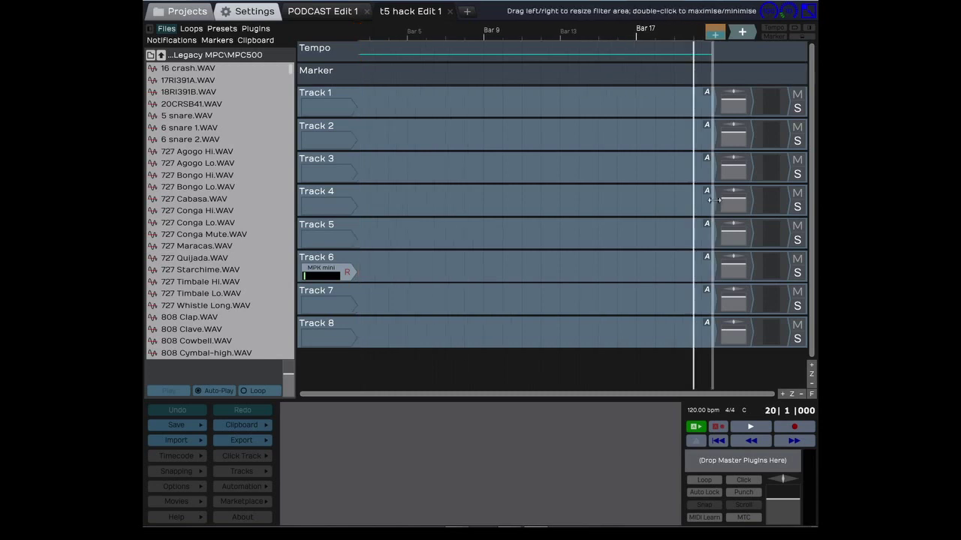
{"action": "left_click_drag", "start_coordinate": [709, 200], "coordinate": [508, 226]}
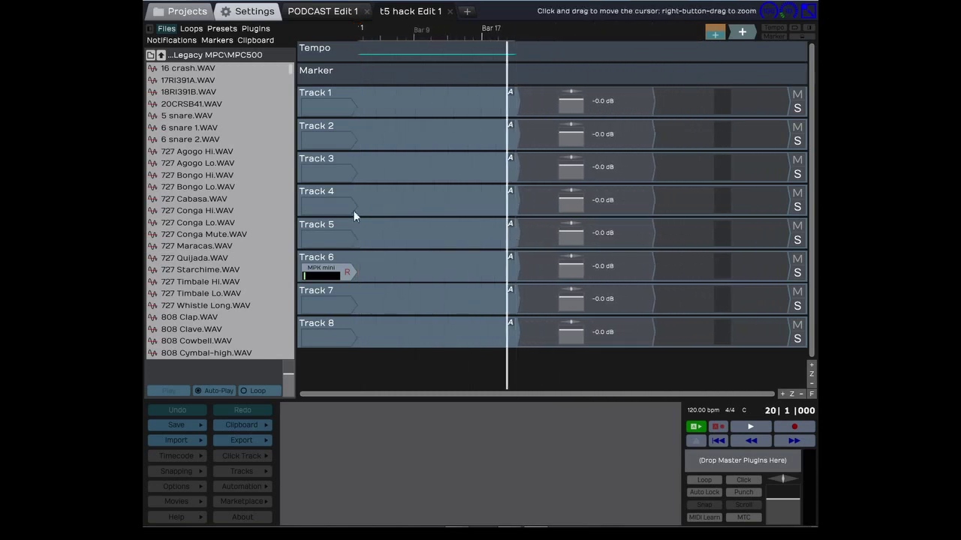
{"action": "scroll", "coordinate": [229, 150], "scroll_direction": "down", "scroll_amount": 4}
{"action": "scroll", "coordinate": [229, 150], "scroll_direction": "up", "scroll_amount": 4}
{"action": "scroll", "coordinate": [229, 150], "scroll_direction": "down", "scroll_amount": 4}
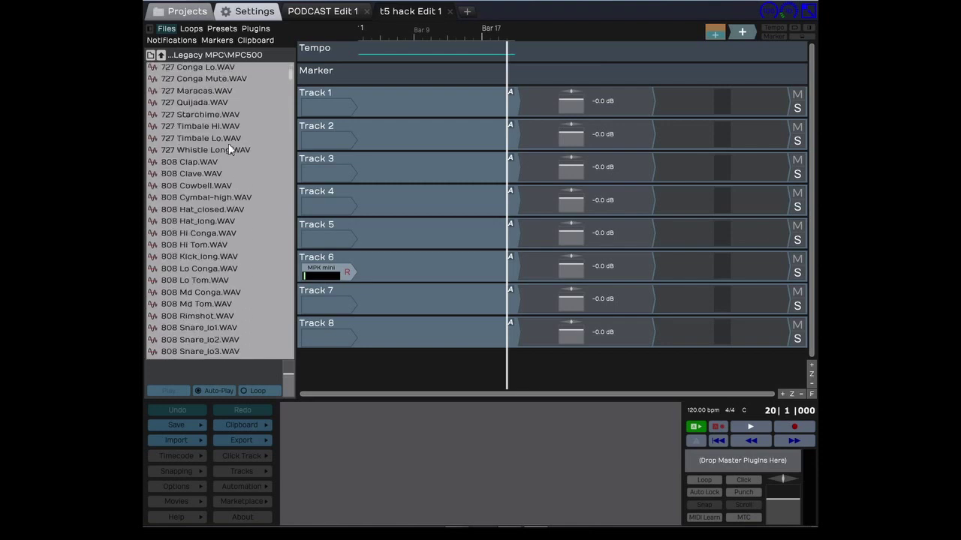
{"action": "scroll", "coordinate": [228, 151], "scroll_direction": "up", "scroll_amount": 3}
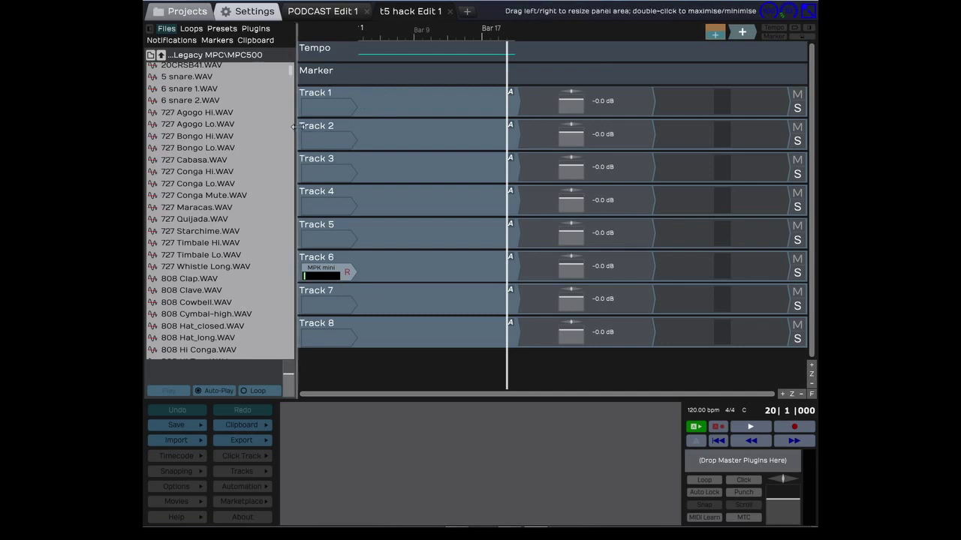
{"action": "left_click_drag", "start_coordinate": [295, 127], "coordinate": [276, 145]}
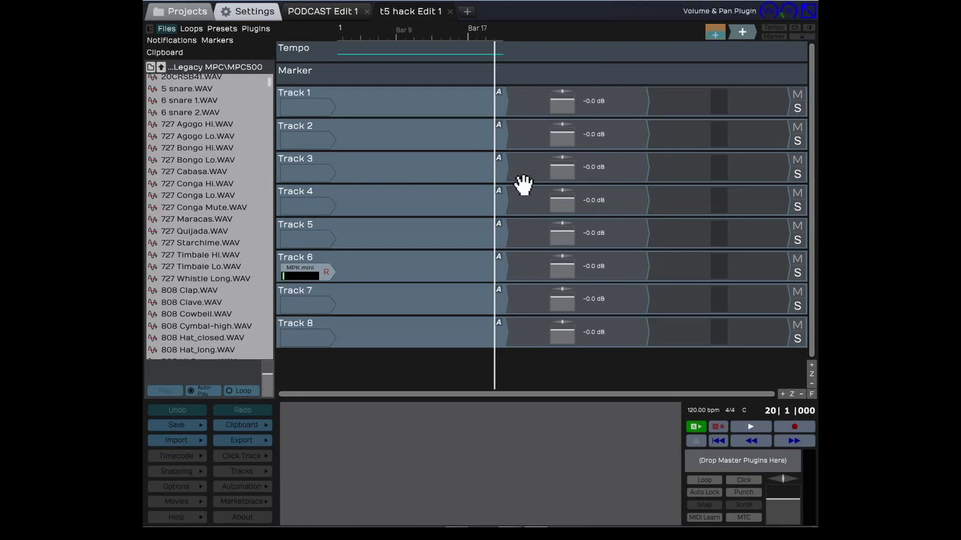
{"action": "double_click", "coordinate": [506, 166]}
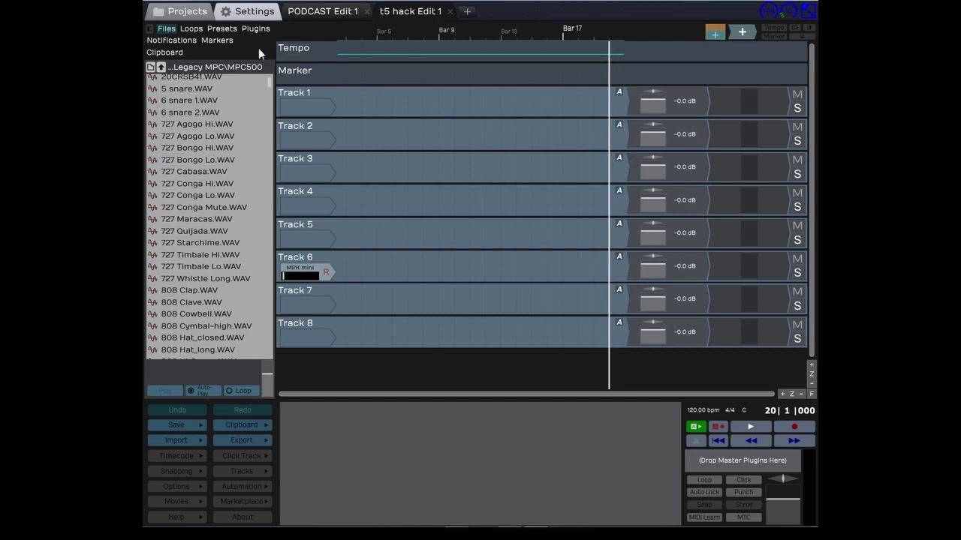
Return to the project list and collapse and re-expand the Active Projects folder
{"action": "left_click", "coordinate": [188, 12]}
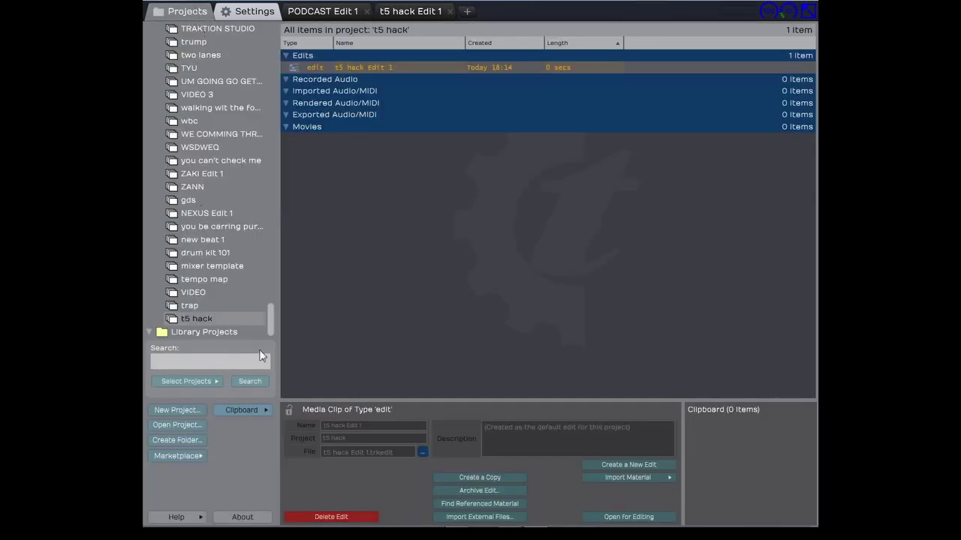
{"action": "left_click_drag", "start_coordinate": [271, 333], "coordinate": [267, 30]}
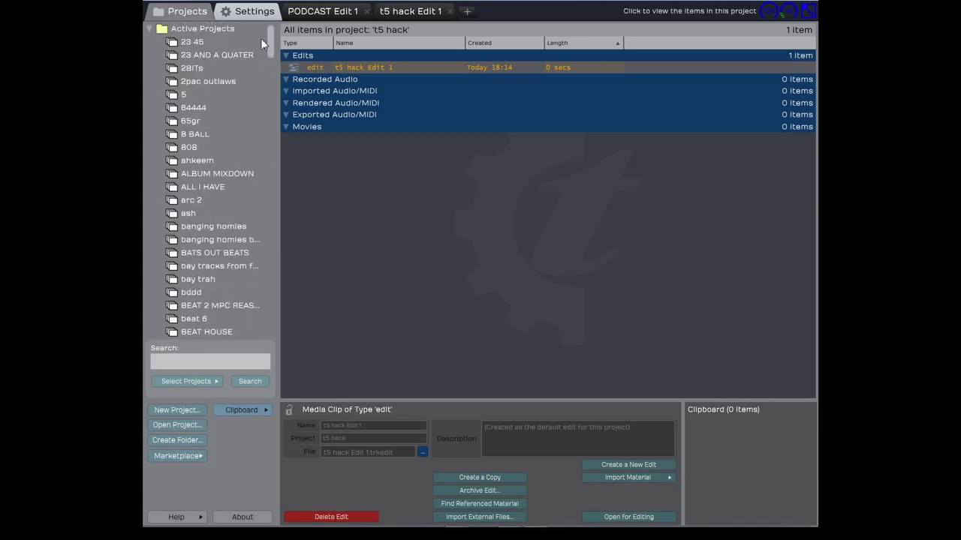
{"action": "left_click", "coordinate": [150, 28]}
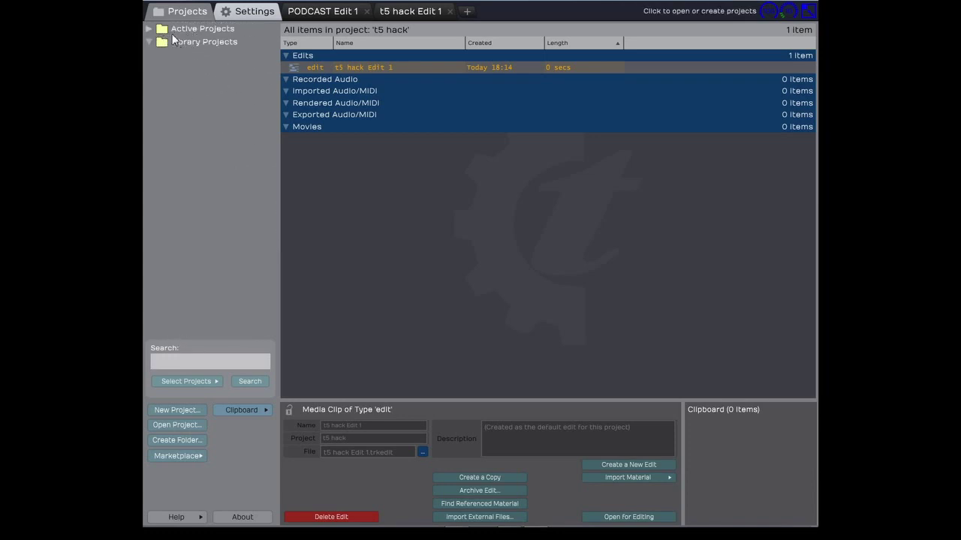
{"action": "left_click", "coordinate": [149, 28]}
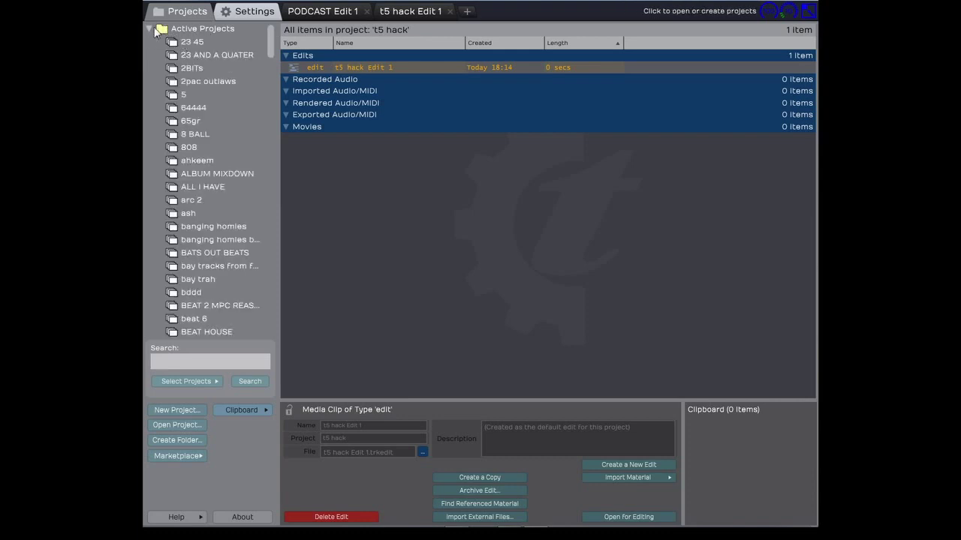
{"action": "left_click", "coordinate": [160, 30]}
{"action": "key", "text": "Left"}
{"action": "key", "text": "Right"}
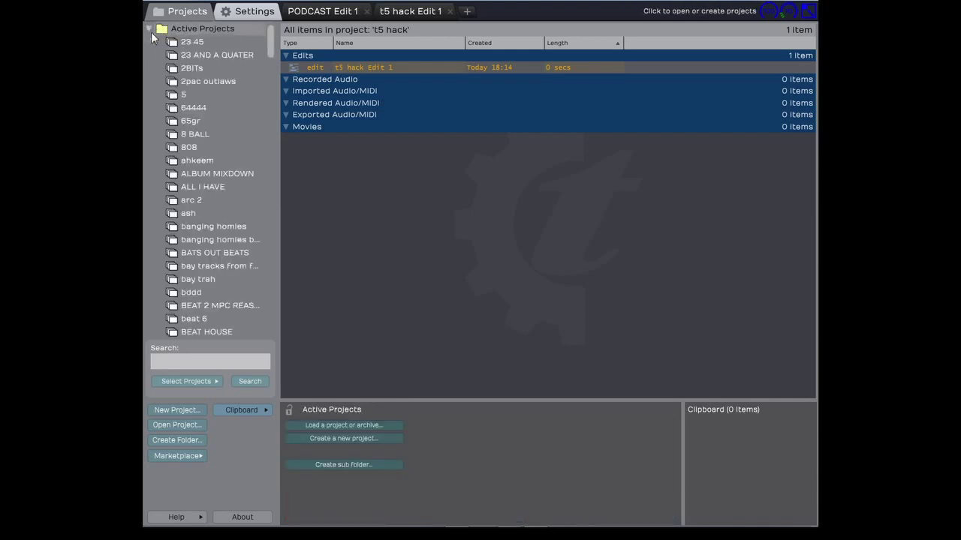
Examine the items stored in the projects 23 45, banging homies and banging homies beat
{"action": "left_click", "coordinate": [173, 43]}
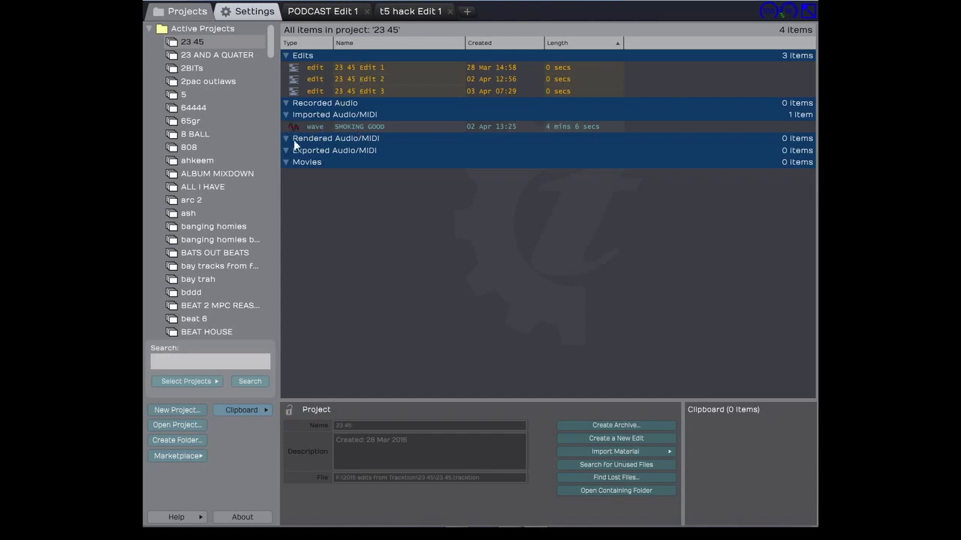
{"action": "left_click", "coordinate": [213, 226]}
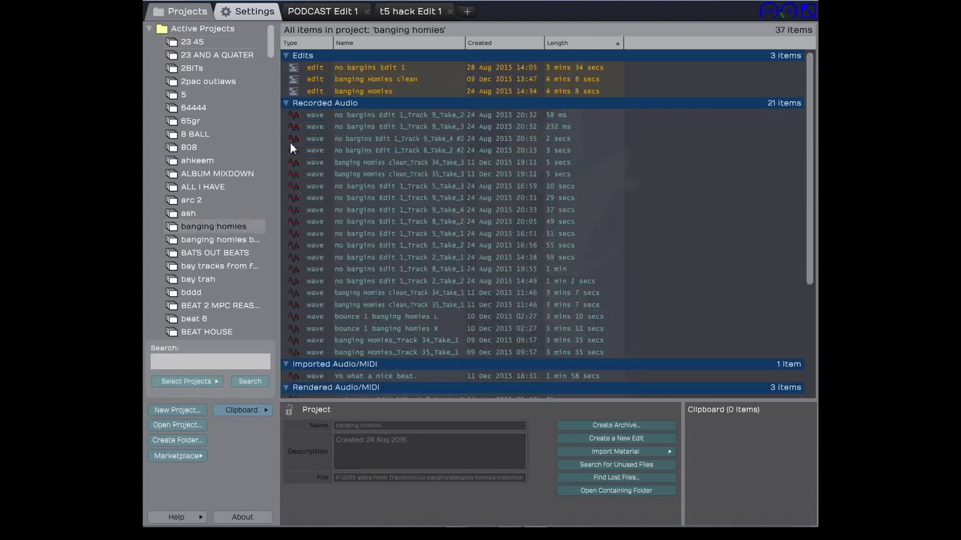
{"action": "scroll", "coordinate": [300, 244], "scroll_direction": "down", "scroll_amount": 5}
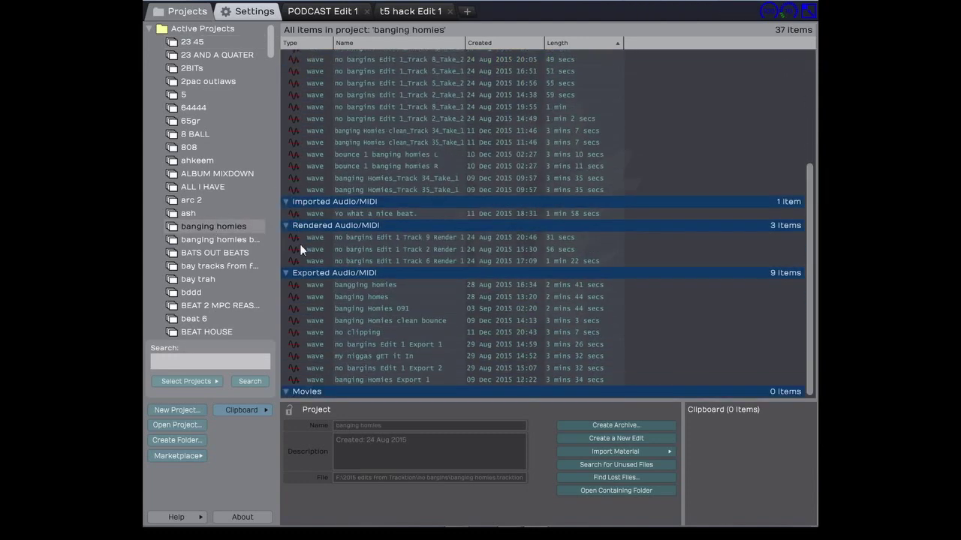
{"action": "left_click", "coordinate": [198, 239]}
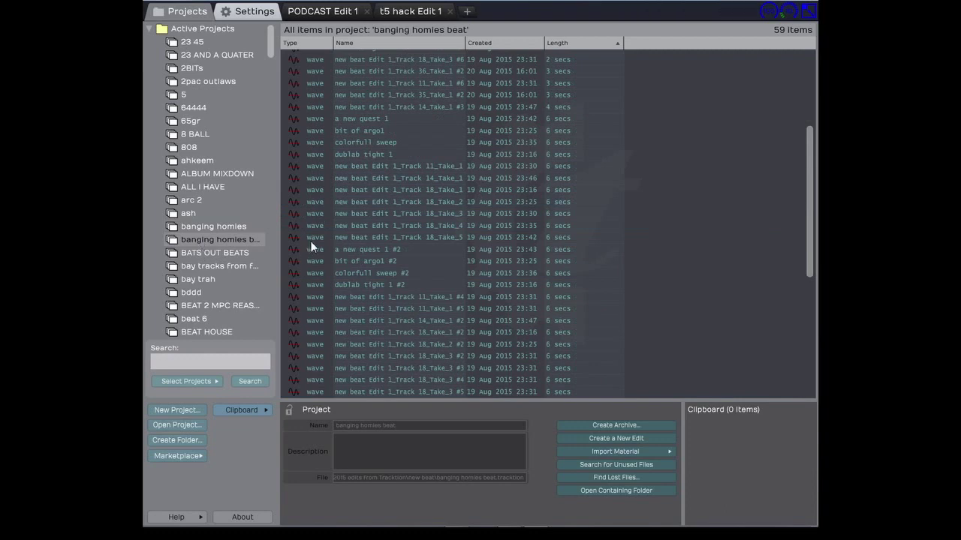
{"action": "scroll", "coordinate": [312, 247], "scroll_direction": "down", "scroll_amount": 8}
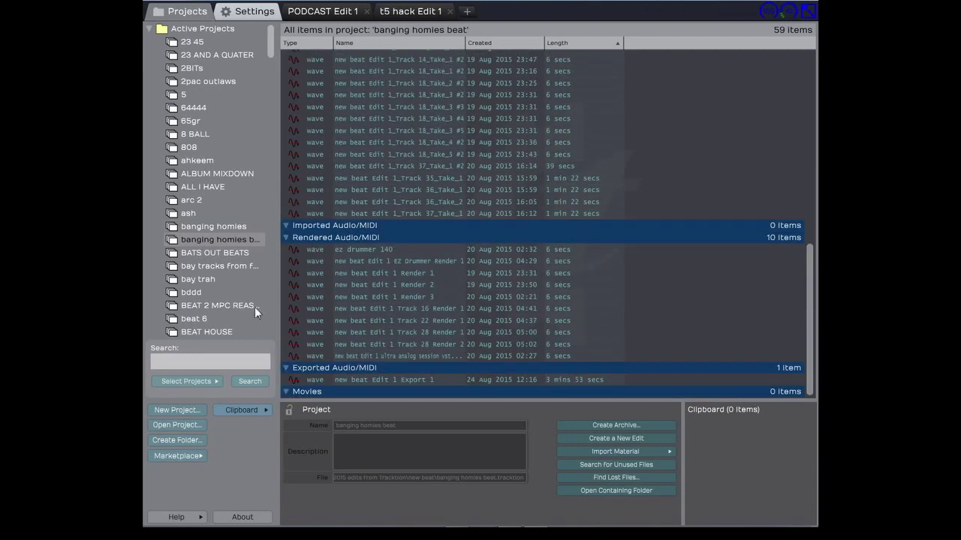
Examine the recorded, imported, rendered and exported items of the BEAT 2 MPC REASON project
{"action": "left_click", "coordinate": [216, 306]}
{"action": "scroll", "coordinate": [216, 302], "scroll_direction": "down", "scroll_amount": 5}
{"action": "scroll", "coordinate": [331, 251], "scroll_direction": "down", "scroll_amount": 4}
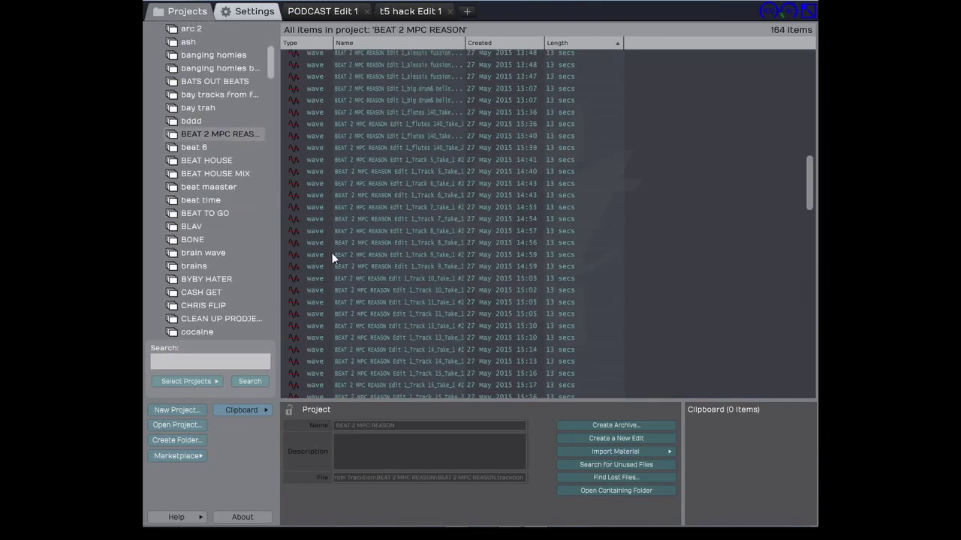
{"action": "scroll", "coordinate": [331, 256], "scroll_direction": "down", "scroll_amount": 10}
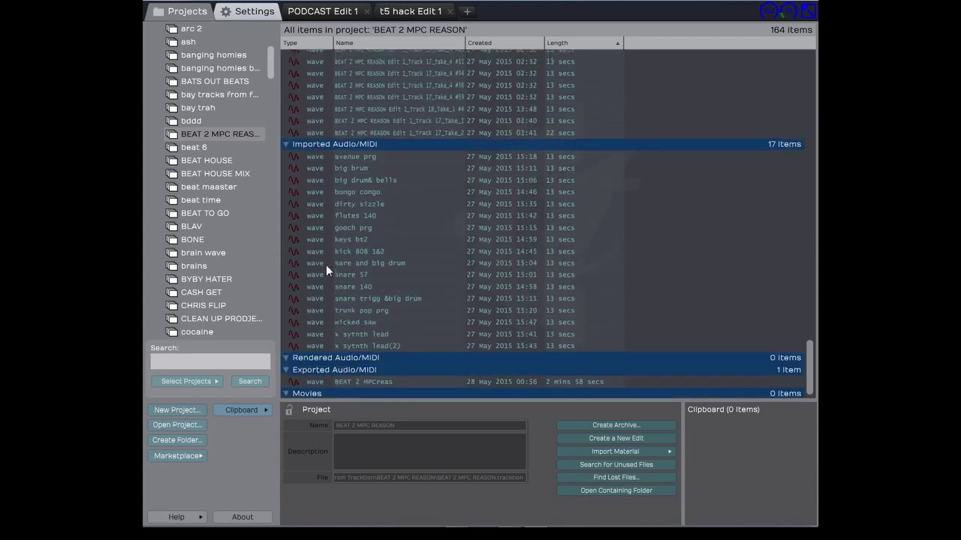
{"action": "scroll", "coordinate": [326, 267], "scroll_direction": "down", "scroll_amount": 1}
{"action": "scroll", "coordinate": [245, 161], "scroll_direction": "down", "scroll_amount": 10}
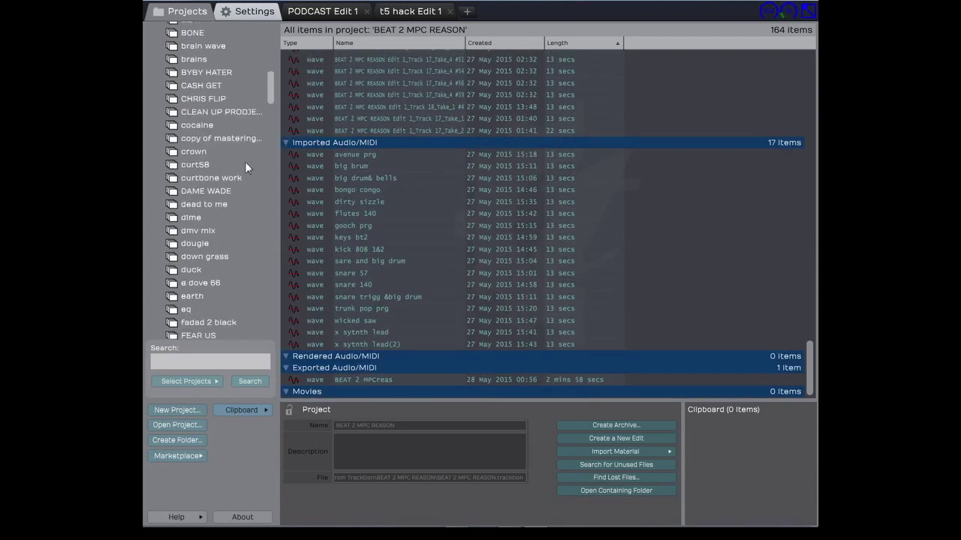
Examine the items of the NEXUS Edit 1, new beat 1 and drum kit 101 projects near the list's end
{"action": "left_click_drag", "start_coordinate": [266, 116], "coordinate": [267, 337]}
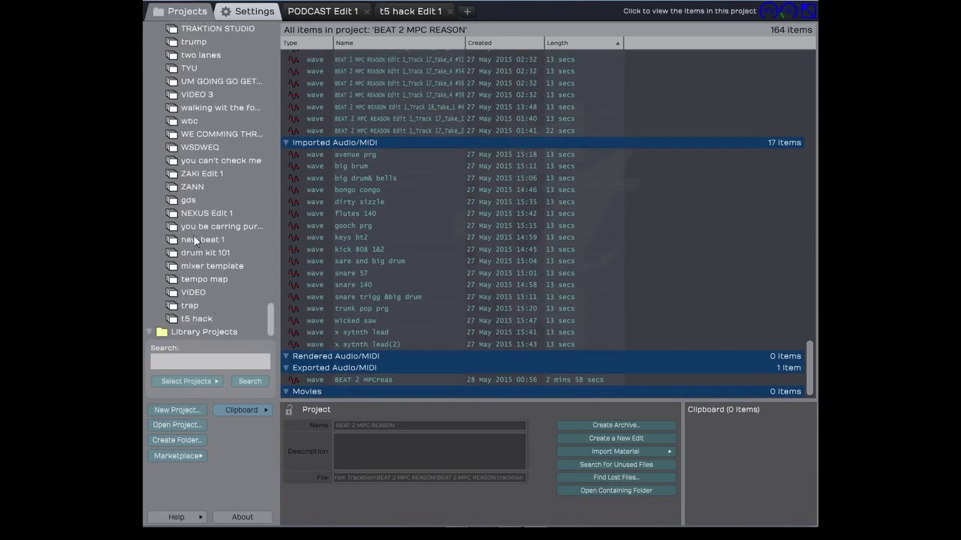
{"action": "left_click", "coordinate": [193, 213]}
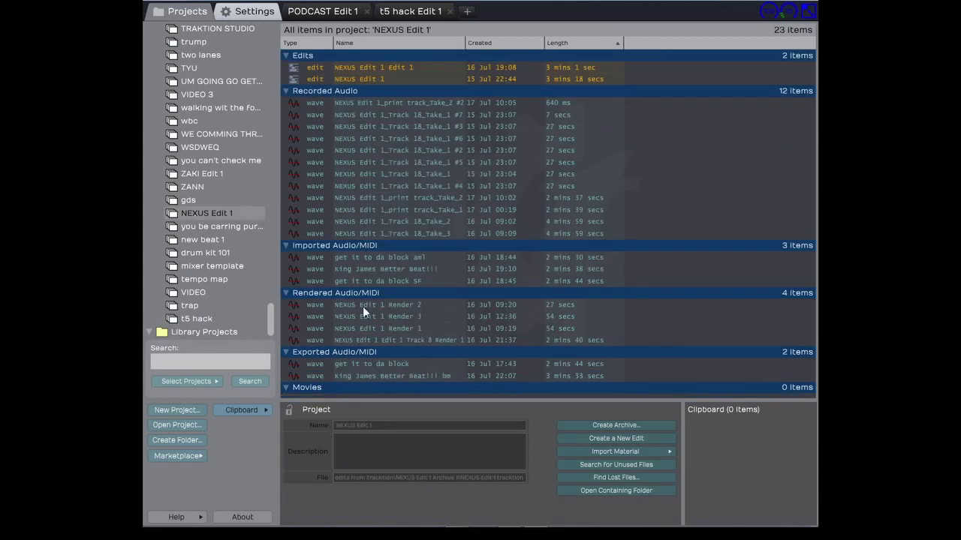
{"action": "left_click", "coordinate": [214, 240]}
{"action": "left_click", "coordinate": [209, 254]}
{"action": "scroll", "coordinate": [444, 219], "scroll_direction": "down", "scroll_amount": 3}
{"action": "scroll", "coordinate": [446, 241], "scroll_direction": "down", "scroll_amount": 6}
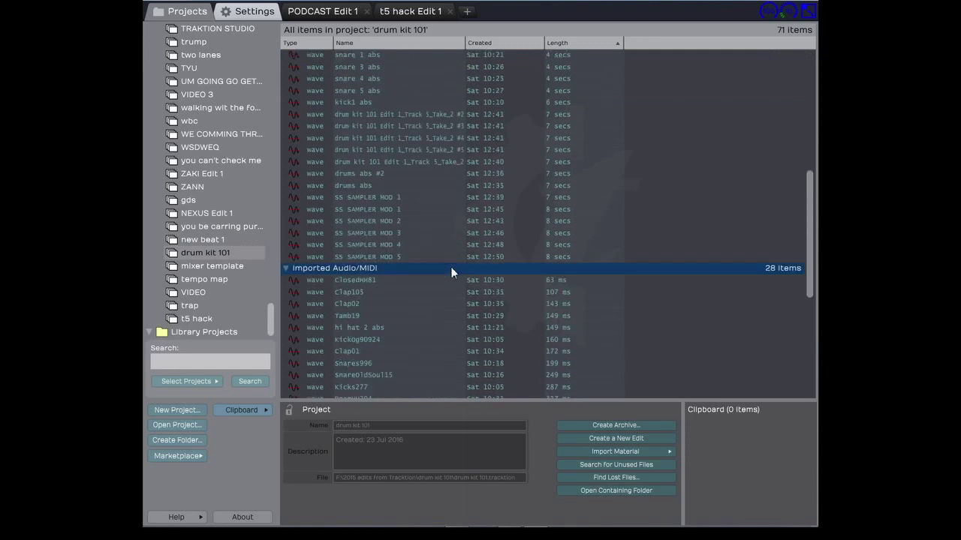
{"action": "scroll", "coordinate": [451, 272], "scroll_direction": "down", "scroll_amount": 7}
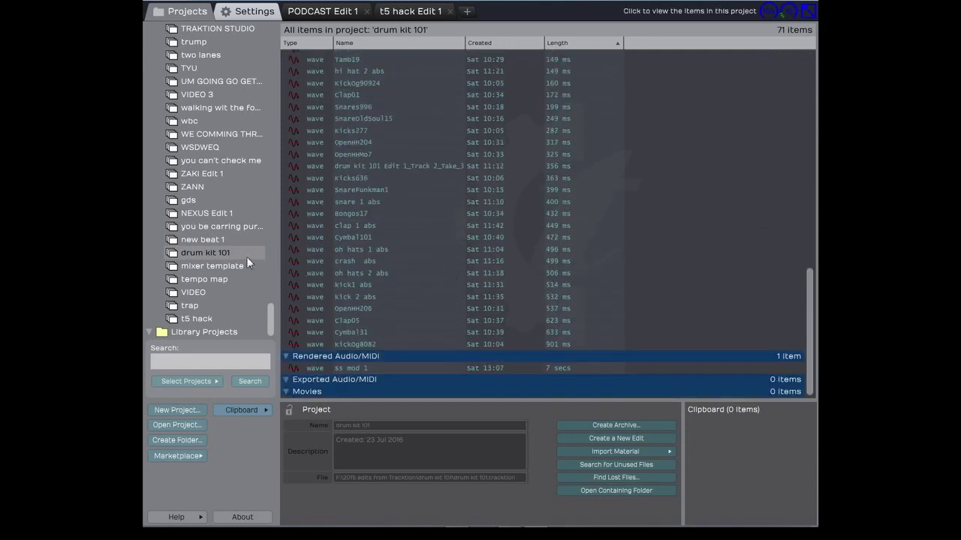
Show the project 'you be carring pursace' and collapse its edit, recorded, imported, rendered and exported categories
{"action": "left_click", "coordinate": [206, 226]}
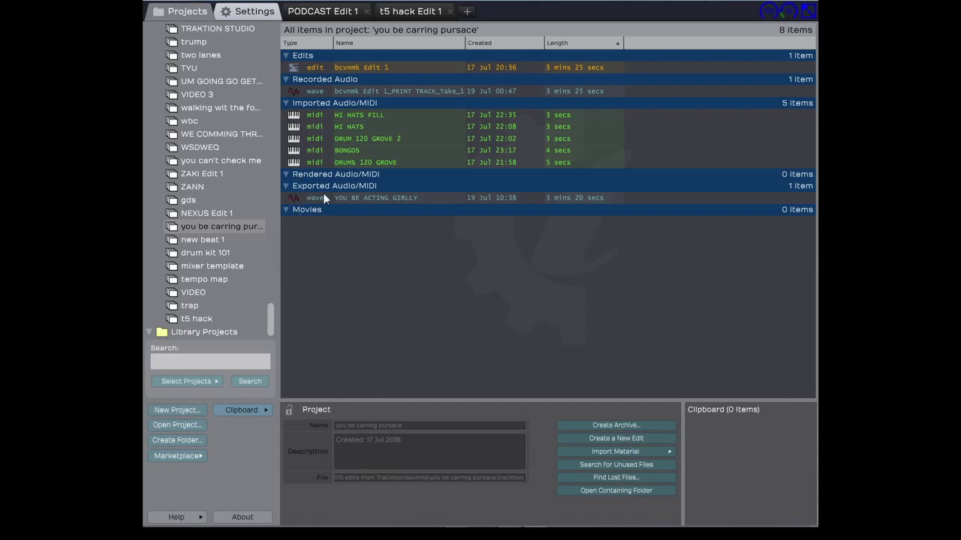
{"action": "left_click", "coordinate": [286, 79]}
{"action": "left_click", "coordinate": [286, 91]}
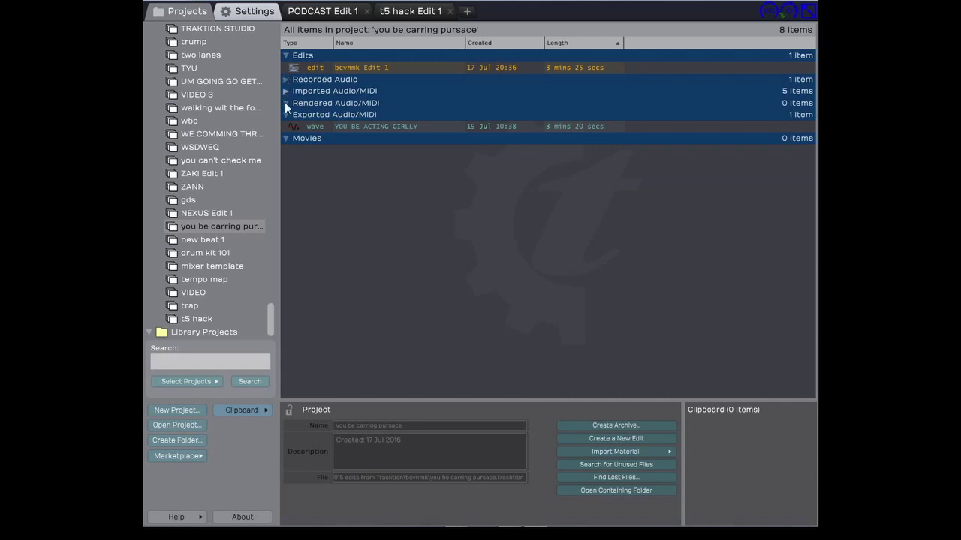
{"action": "left_click", "coordinate": [285, 115]}
{"action": "left_click", "coordinate": [285, 56]}
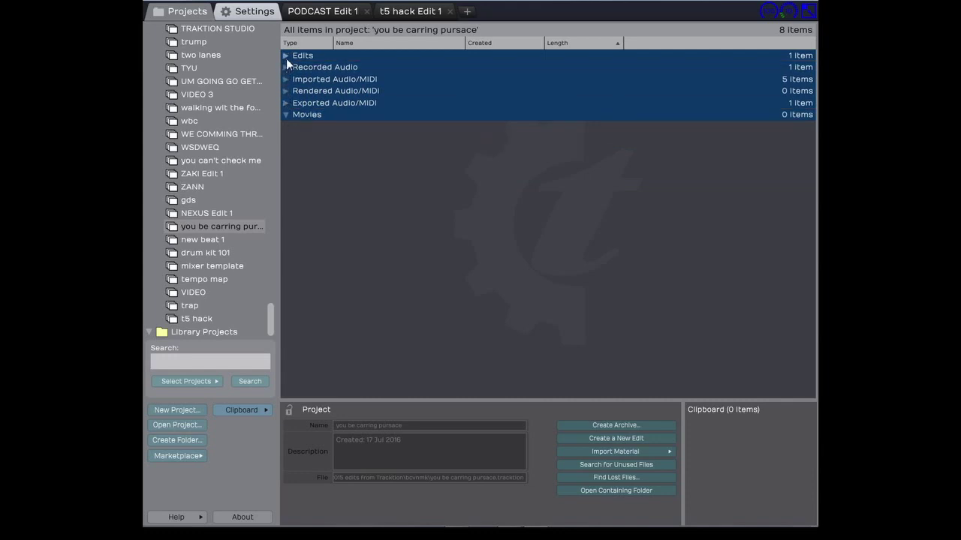
Expand the project's Edits, Recorded Audio, Imported Audio/MIDI and Rendered Audio/MIDI categories again
{"action": "left_click", "coordinate": [286, 58]}
{"action": "left_click", "coordinate": [286, 79]}
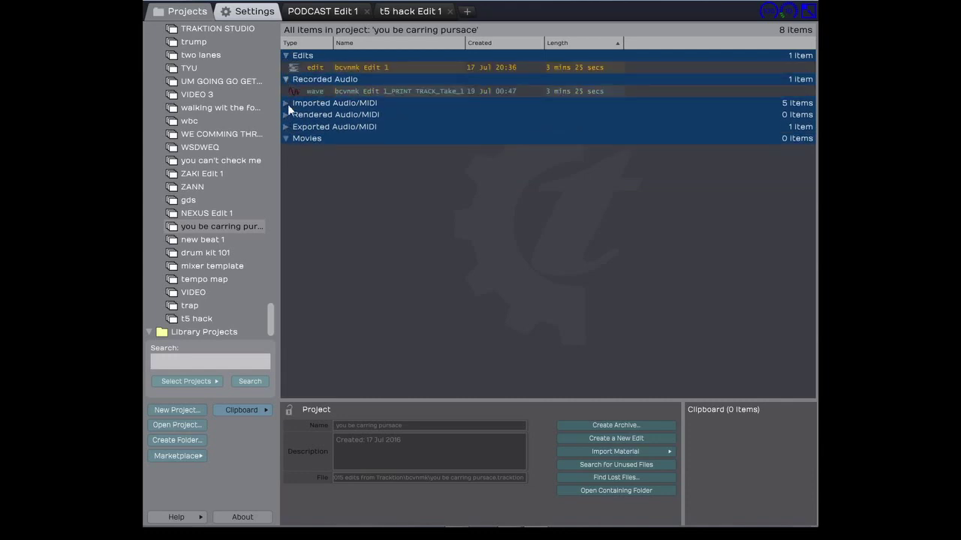
{"action": "left_click", "coordinate": [287, 104]}
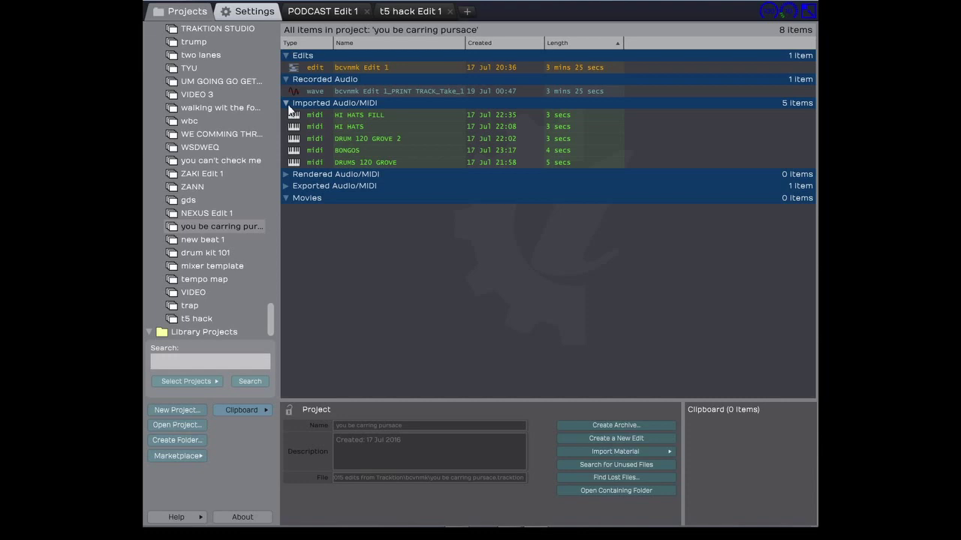
{"action": "left_click", "coordinate": [284, 176]}
{"action": "left_click", "coordinate": [286, 197]}
Start a new project and examine the project templates it can be based on
{"action": "left_click", "coordinate": [177, 410]}
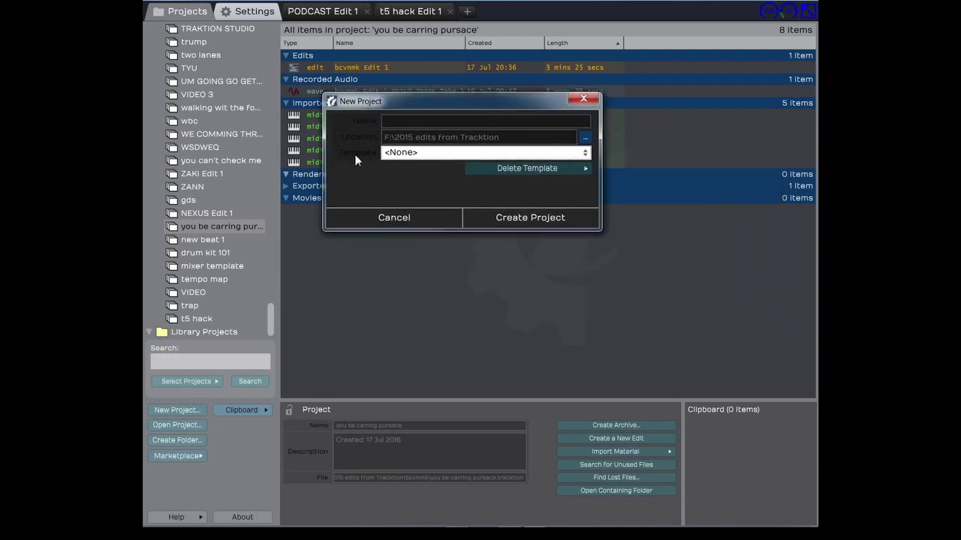
{"action": "left_click_drag", "start_coordinate": [398, 102], "coordinate": [449, 255]}
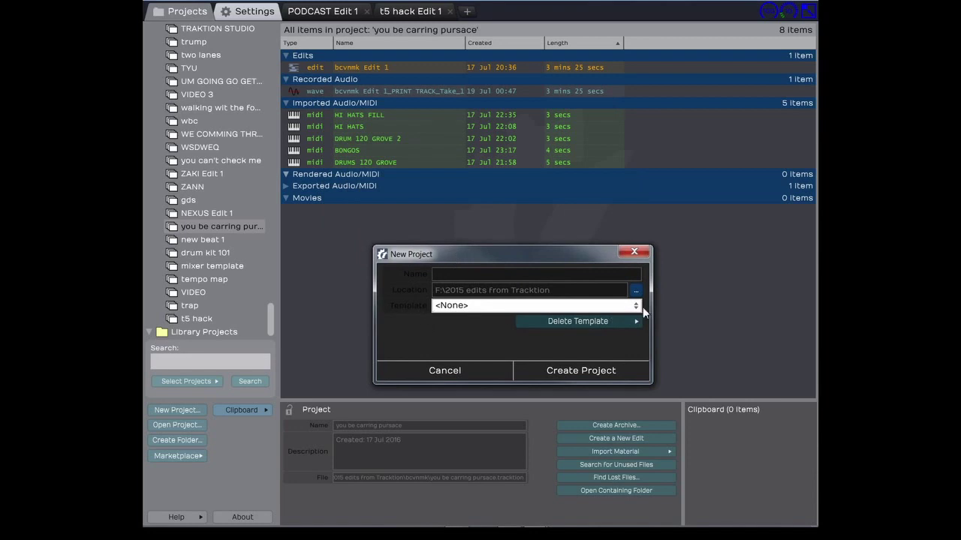
{"action": "left_click", "coordinate": [603, 307]}
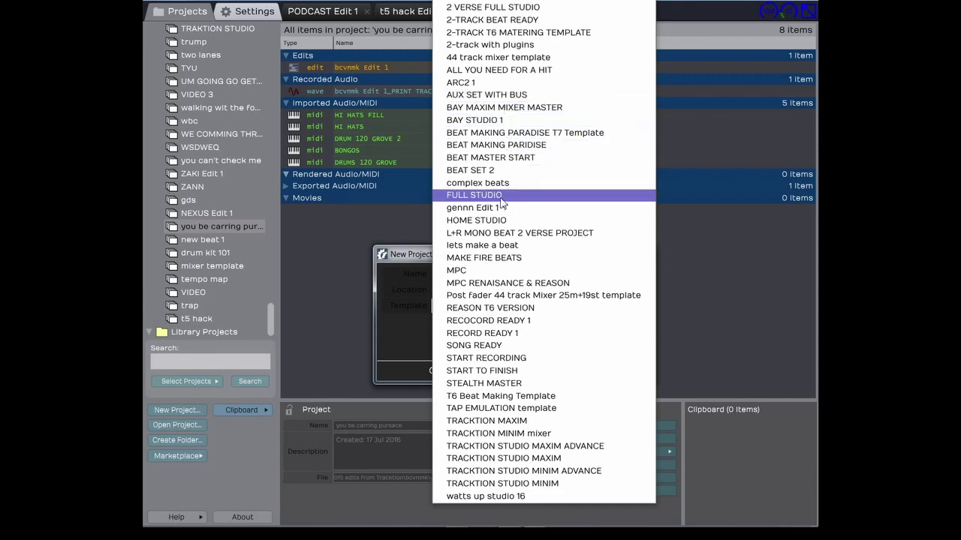
{"action": "left_click", "coordinate": [411, 223]}
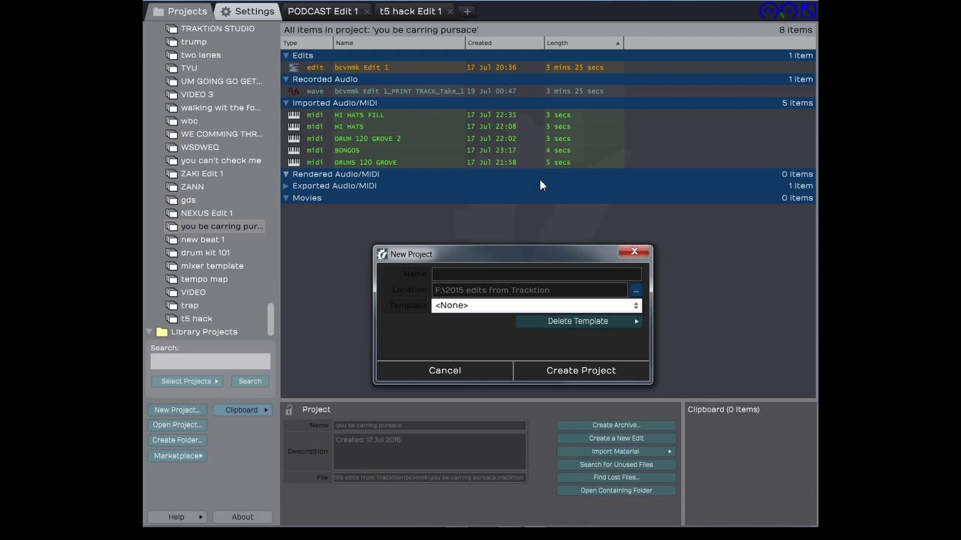
{"action": "left_click_drag", "start_coordinate": [512, 258], "coordinate": [492, 226]}
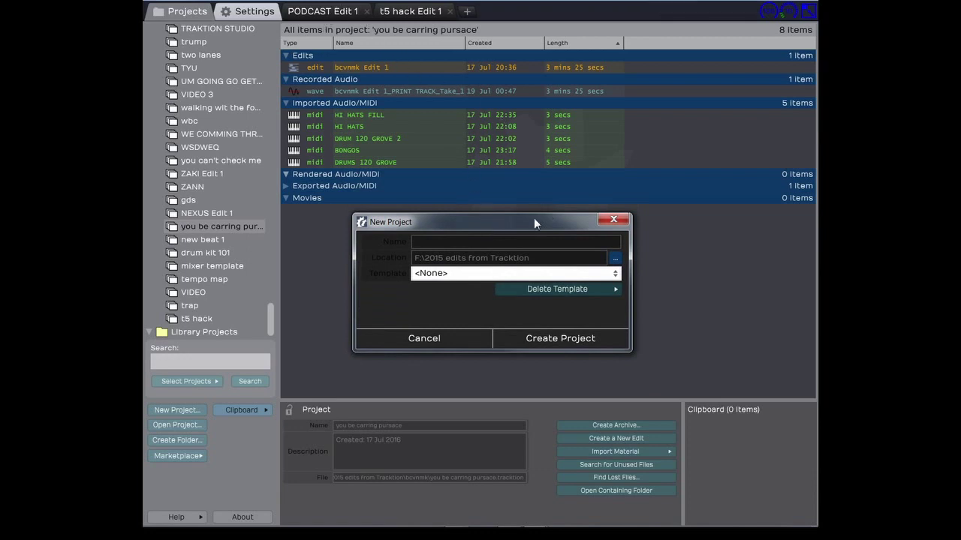
{"action": "left_click_drag", "start_coordinate": [533, 218], "coordinate": [590, 217]}
{"action": "left_click_drag", "start_coordinate": [576, 216], "coordinate": [555, 212]}
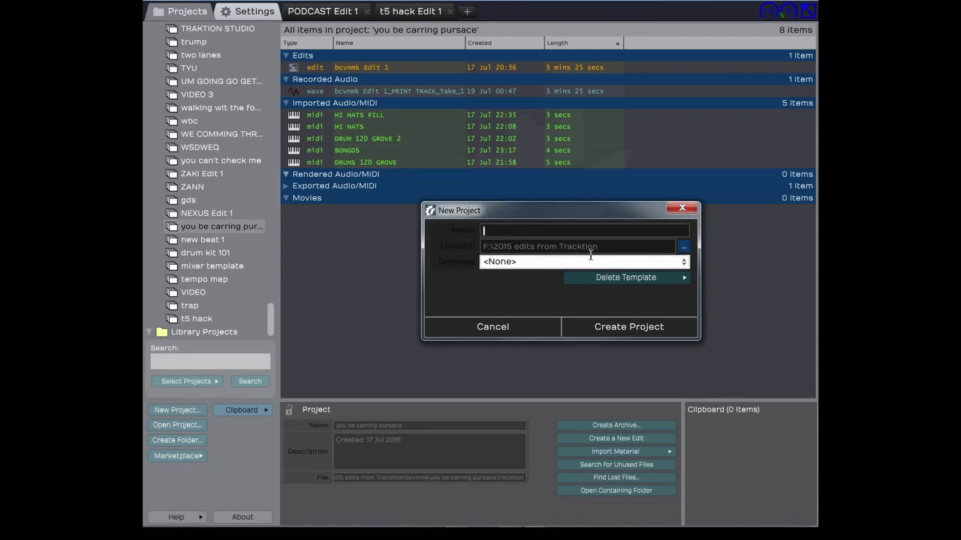
Examine the folder choices for the new project's location and its template list, and dismiss the project setup
{"action": "left_click", "coordinate": [682, 252]}
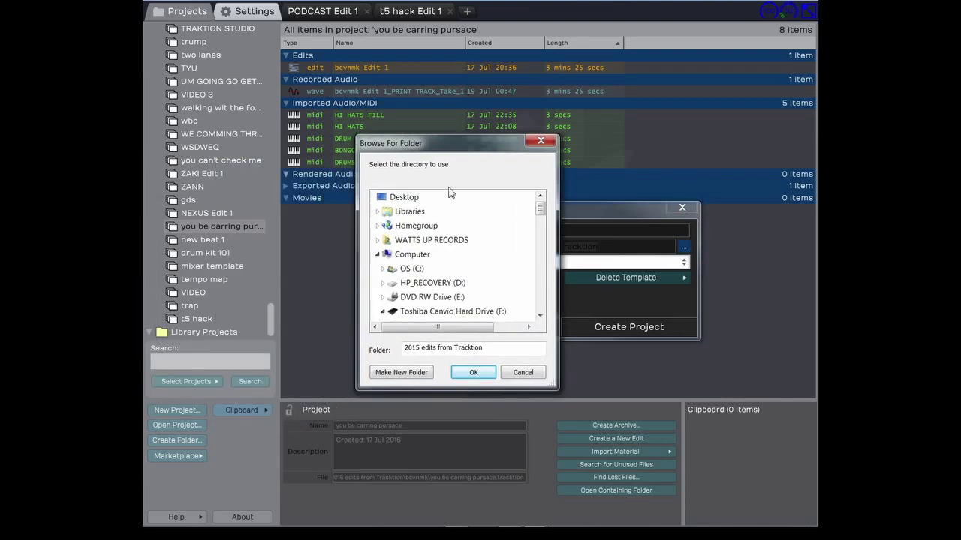
{"action": "left_click", "coordinate": [541, 141]}
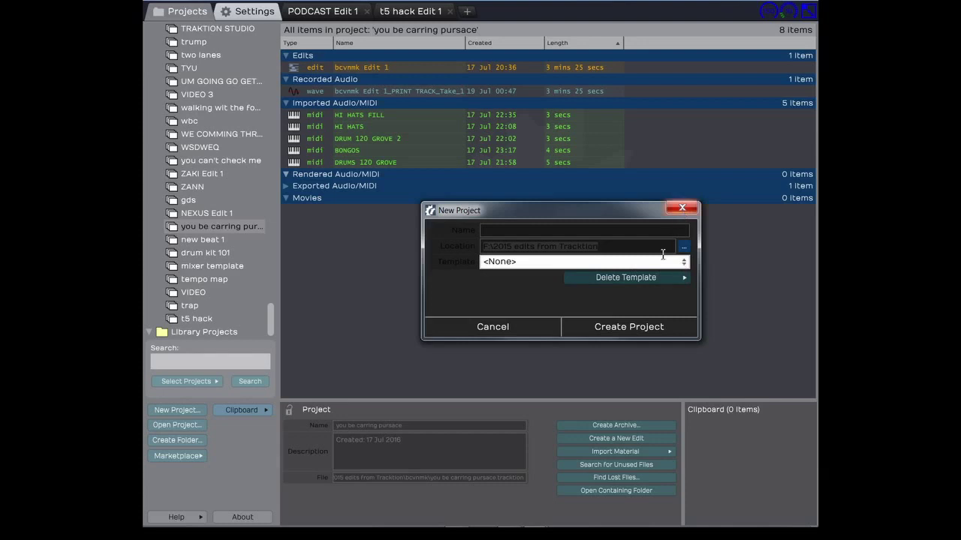
{"action": "left_click", "coordinate": [685, 264]}
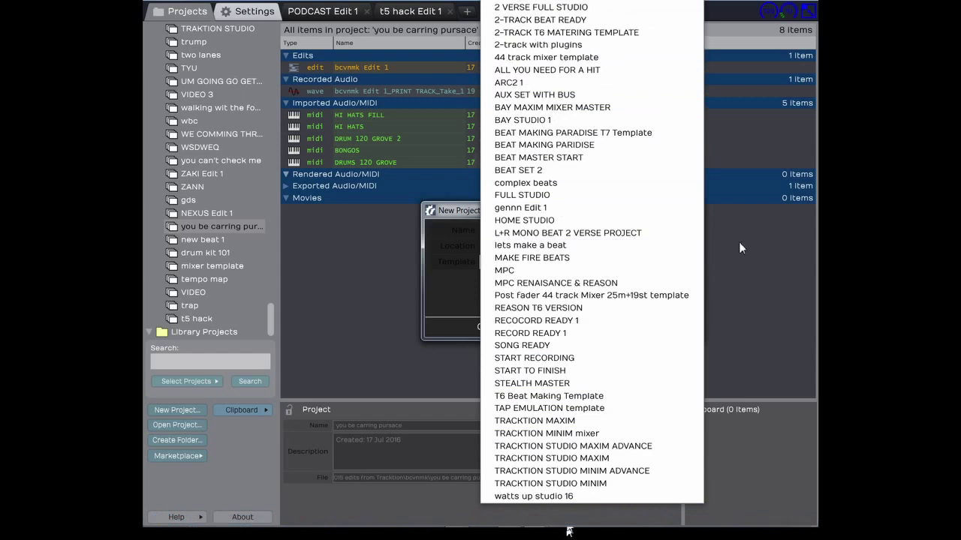
{"action": "left_click", "coordinate": [739, 298]}
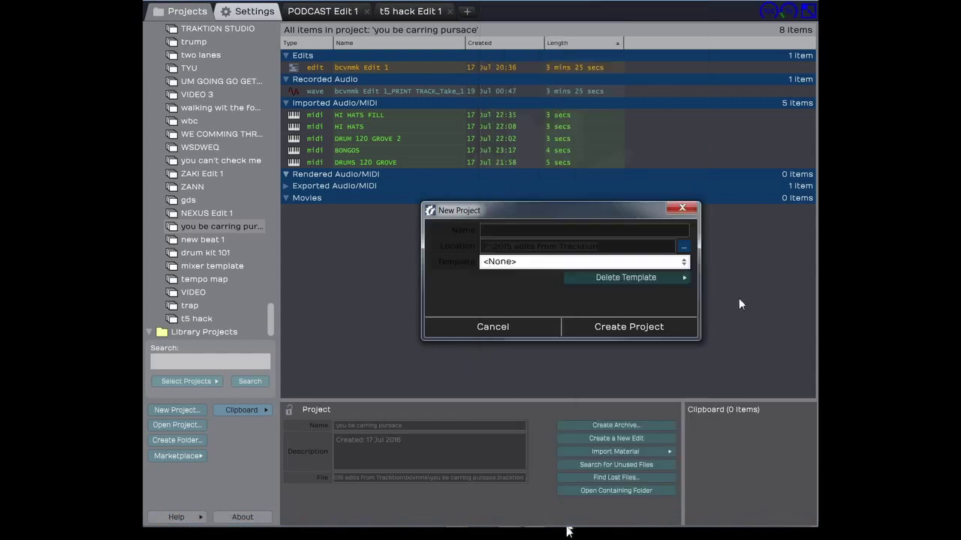
{"action": "left_click", "coordinate": [681, 208]}
Show the edit 't5 hack Edit 1' and examine the settings for saving it as a project template
{"action": "left_click", "coordinate": [194, 319]}
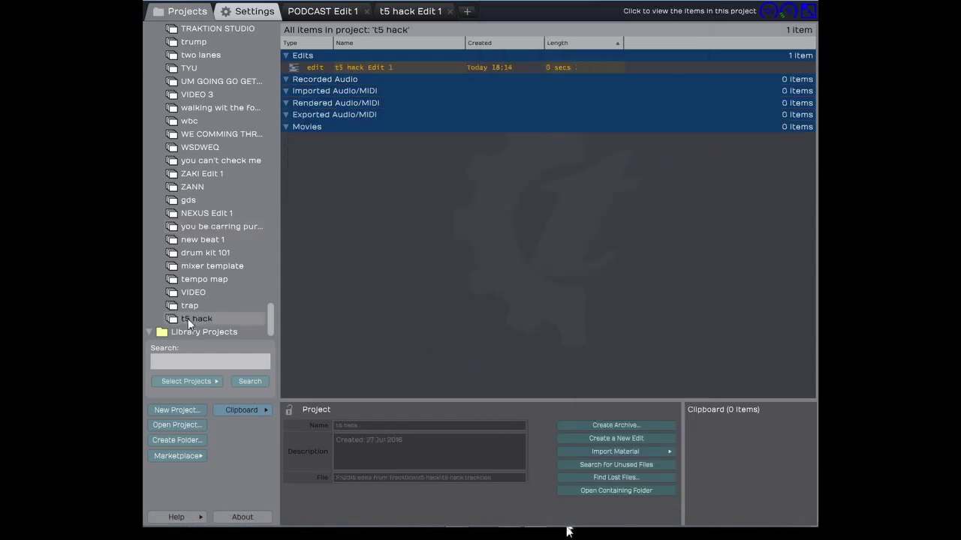
{"action": "left_click", "coordinate": [398, 9]}
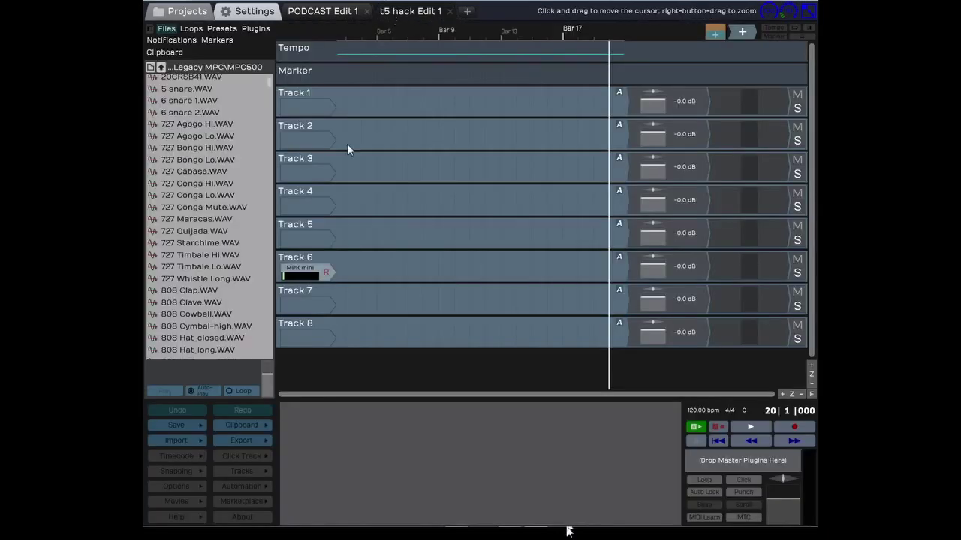
{"action": "left_click", "coordinate": [184, 426]}
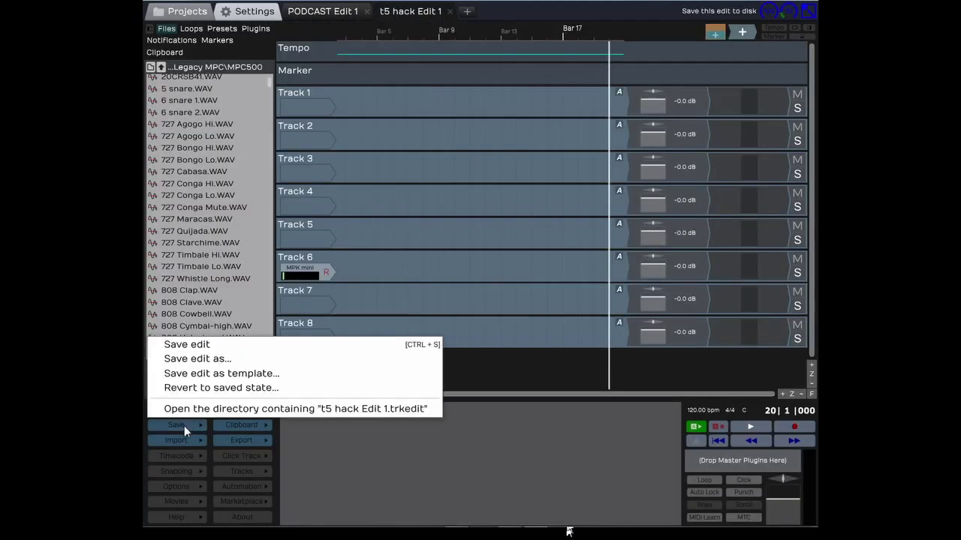
{"action": "left_click", "coordinate": [193, 374]}
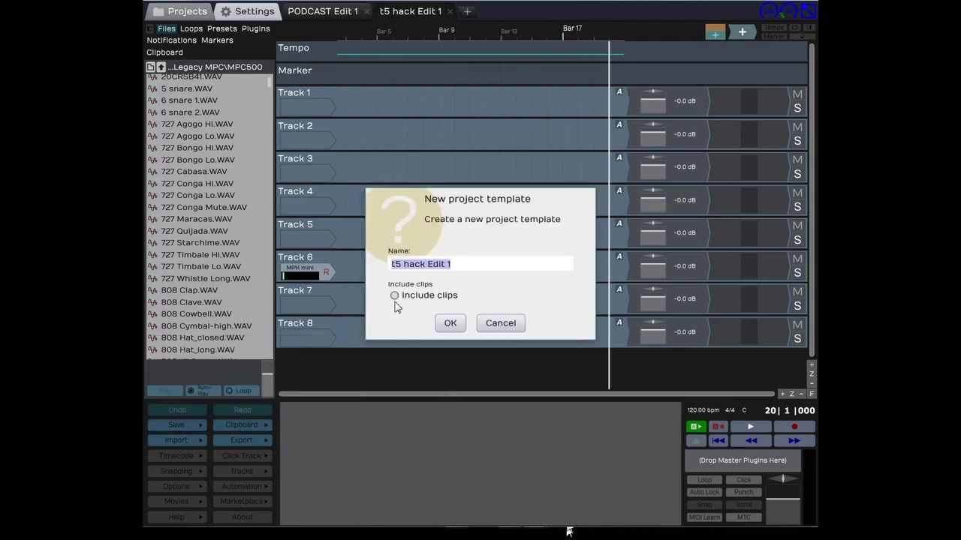
{"action": "left_click", "coordinate": [489, 325]}
Examine the edit's save and clipboard commands, and move the playback cursor to bar 9
{"action": "left_click", "coordinate": [177, 428]}
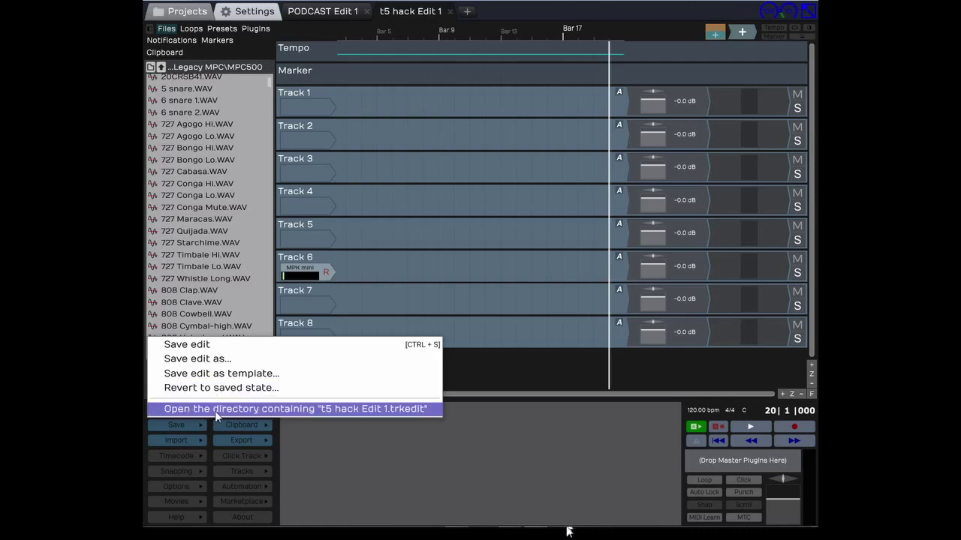
{"action": "left_click", "coordinate": [364, 445]}
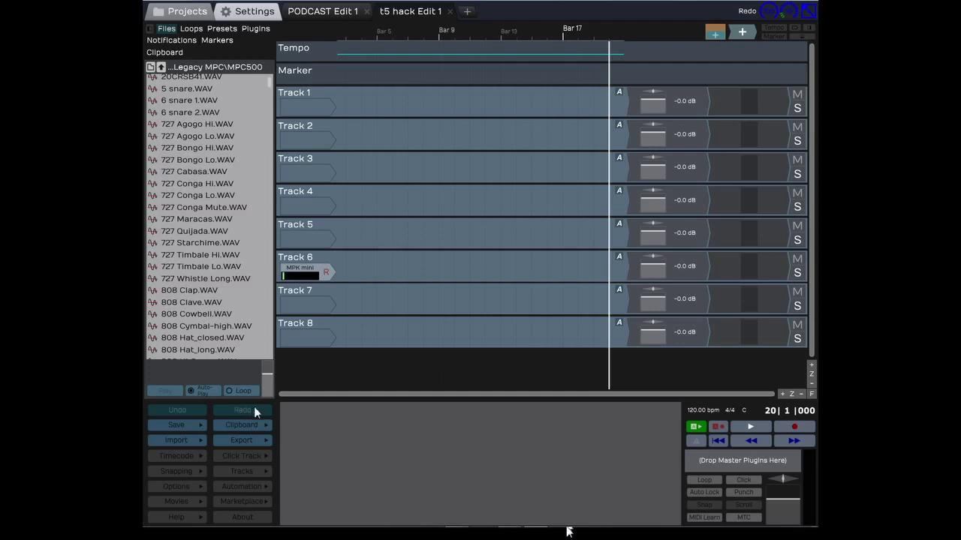
{"action": "left_click", "coordinate": [229, 422]}
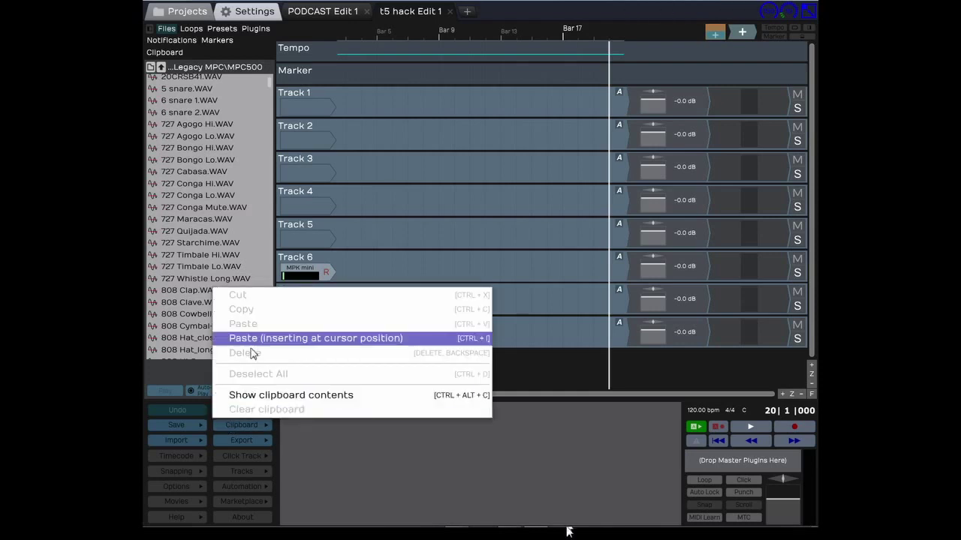
{"action": "left_click_drag", "start_coordinate": [596, 241], "coordinate": [440, 244]}
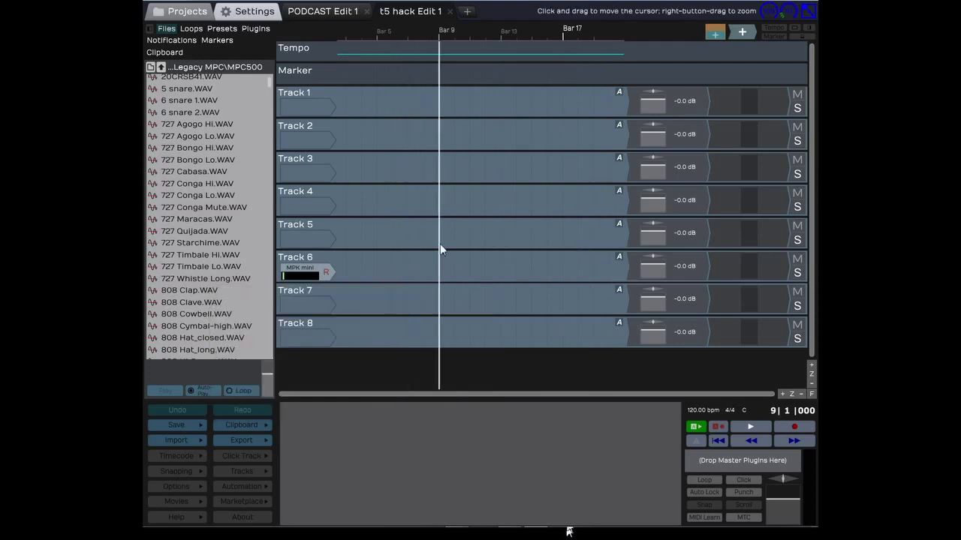
Examine the timecode options, including MIDI timecode input, MIDI machine control devices and default remapping of clips
{"action": "left_click", "coordinate": [186, 455]}
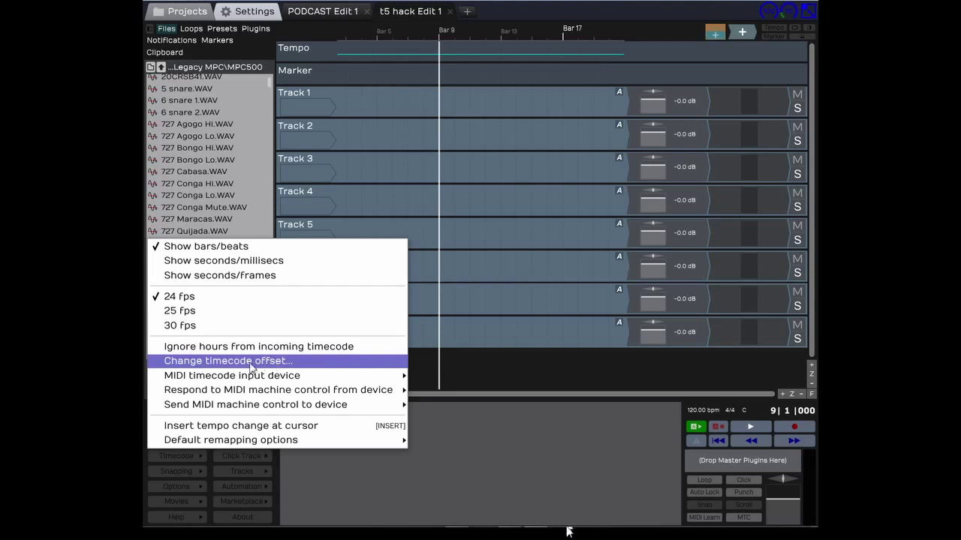
{"action": "mouse_move", "coordinate": [227, 379]}
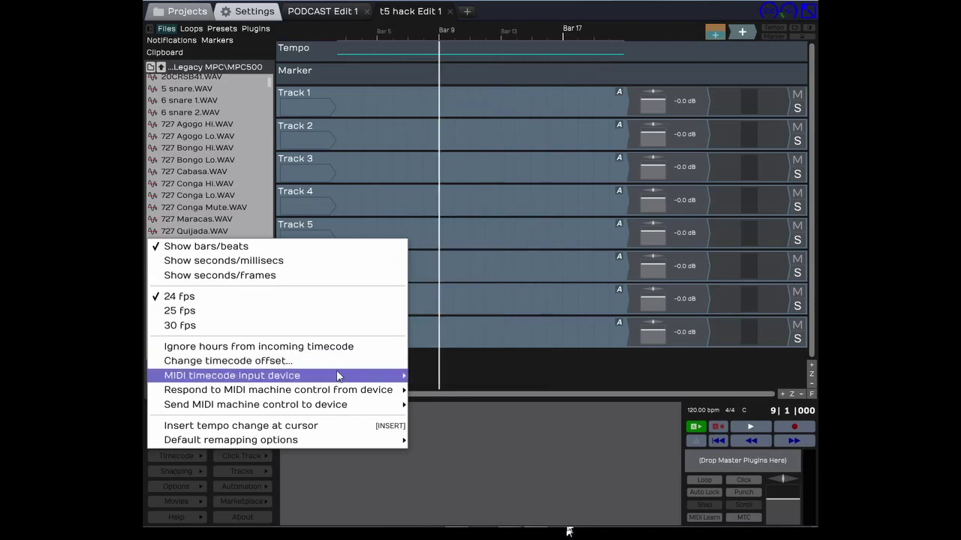
{"action": "mouse_move", "coordinate": [255, 396]}
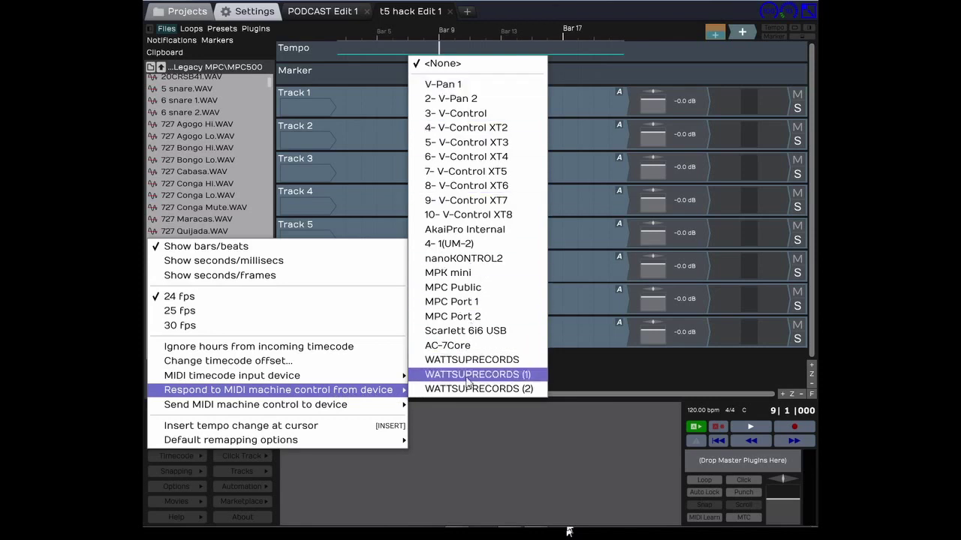
{"action": "mouse_move", "coordinate": [324, 409]}
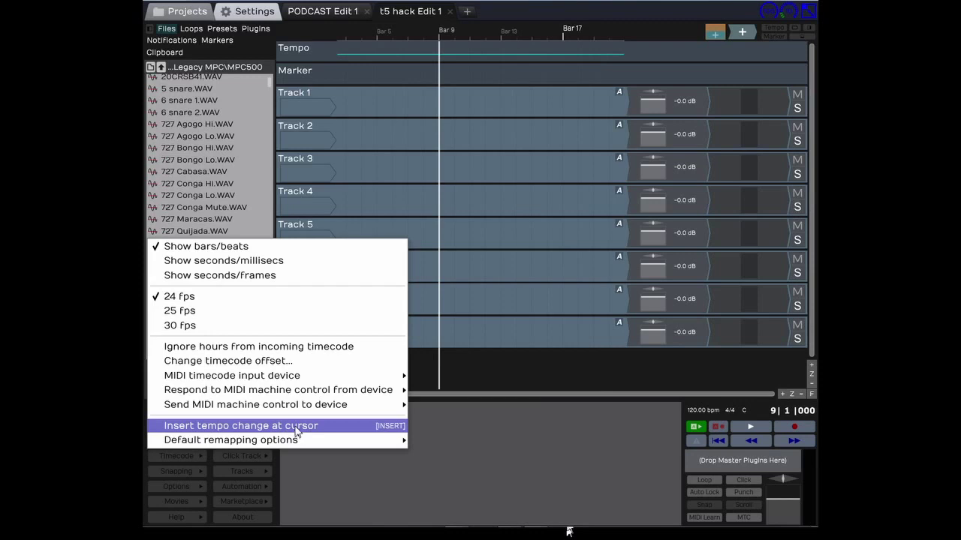
{"action": "mouse_move", "coordinate": [296, 442]}
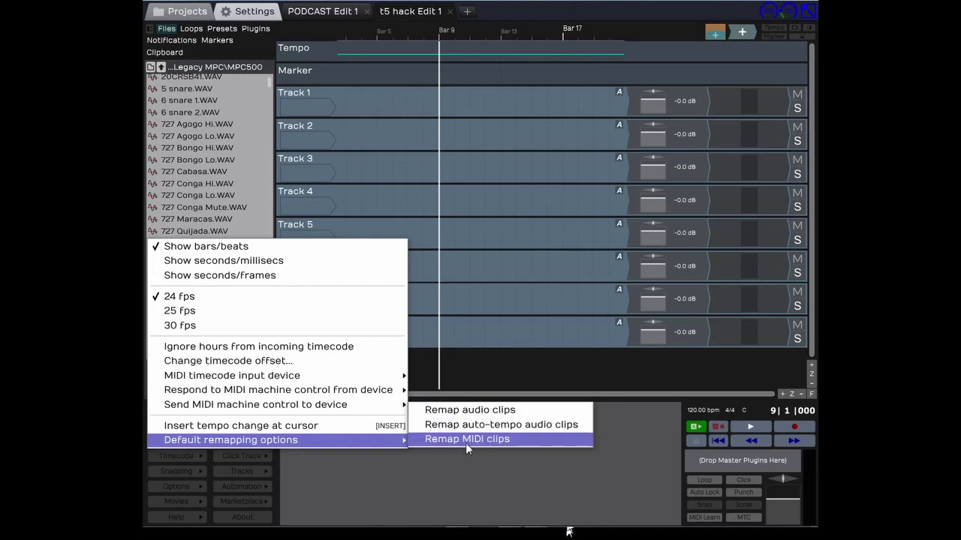
{"action": "left_click", "coordinate": [353, 479]}
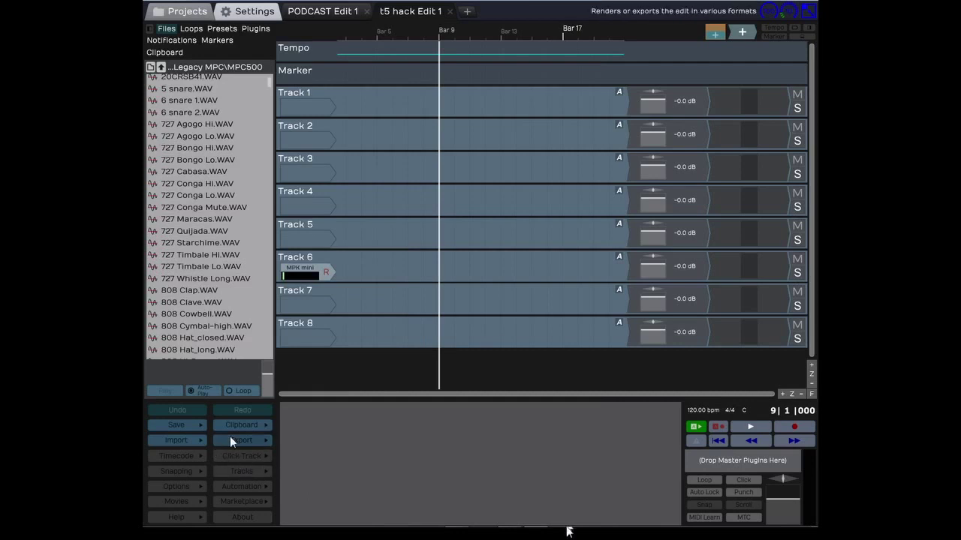
Examine the snapping options and compare the groove templates 'more random' and Swing 1/4 at 05%, 10% and 15%
{"action": "left_click", "coordinate": [172, 470]}
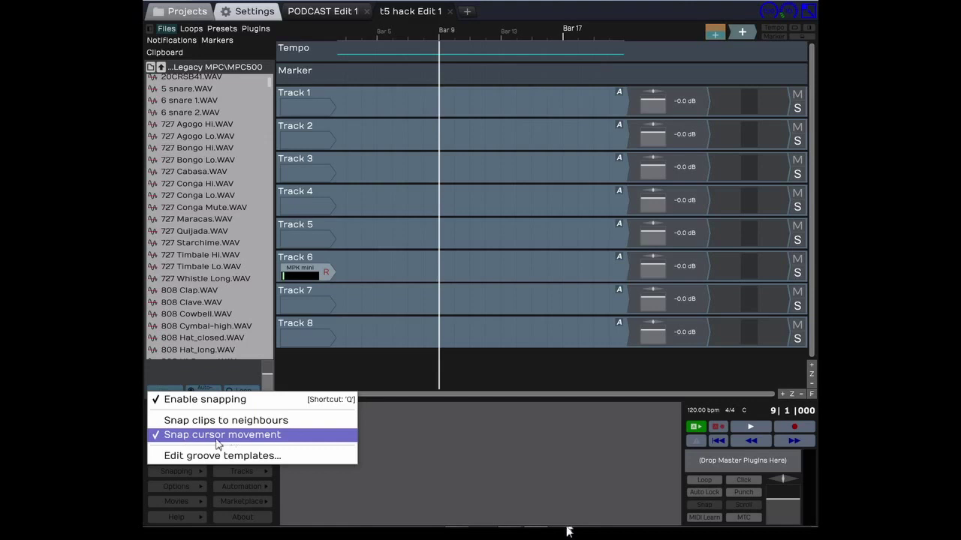
{"action": "left_click", "coordinate": [174, 457]}
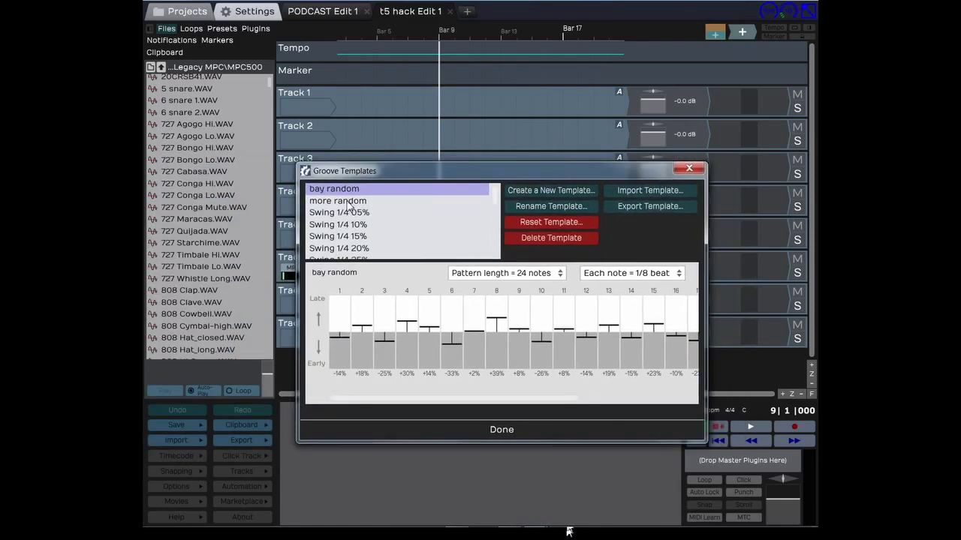
{"action": "left_click", "coordinate": [349, 203]}
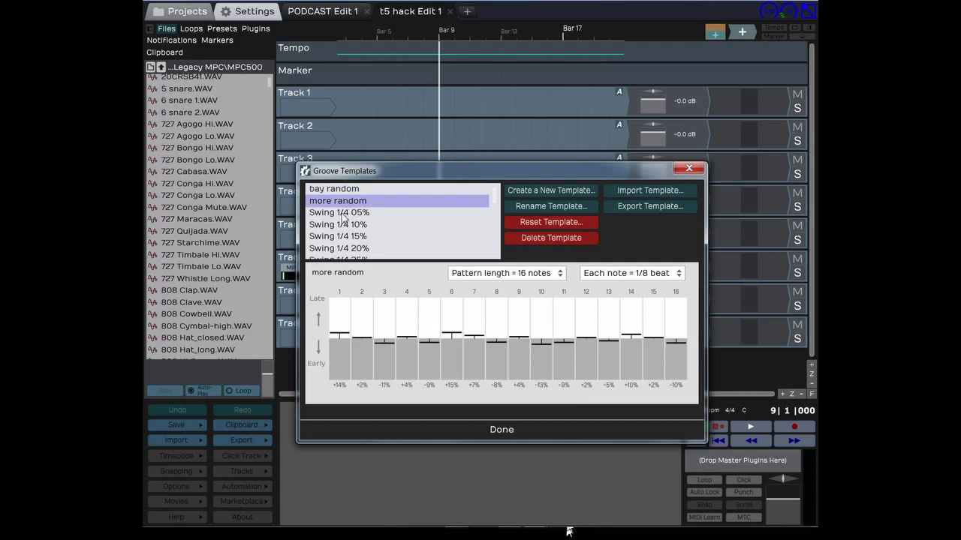
{"action": "left_click", "coordinate": [340, 217]}
{"action": "left_click", "coordinate": [342, 225]}
{"action": "left_click", "coordinate": [333, 215]}
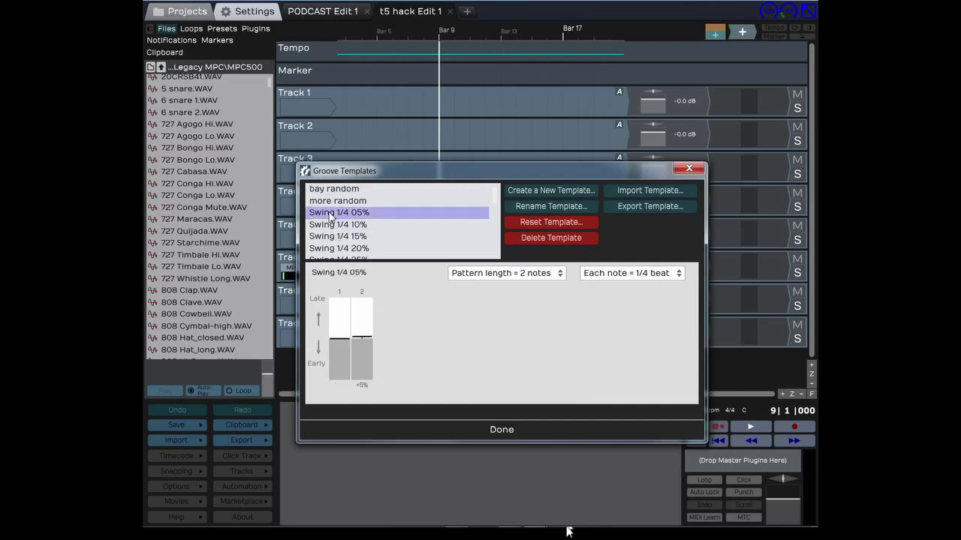
{"action": "left_click", "coordinate": [337, 226]}
{"action": "left_click", "coordinate": [338, 236]}
{"action": "left_click", "coordinate": [334, 215]}
{"action": "left_click", "coordinate": [334, 200]}
{"action": "left_click", "coordinate": [341, 215]}
{"action": "left_click", "coordinate": [339, 226]}
{"action": "left_click", "coordinate": [338, 236]}
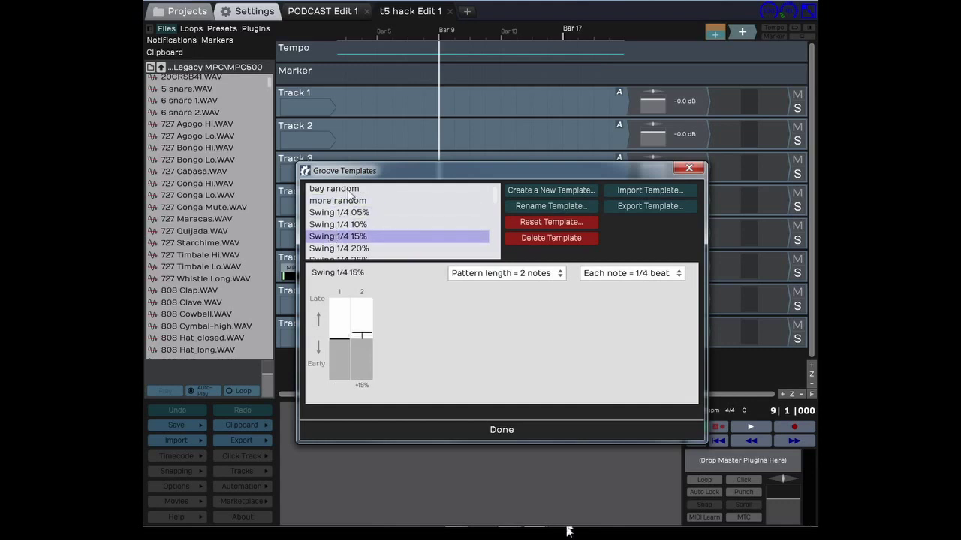
{"action": "left_click", "coordinate": [695, 172]}
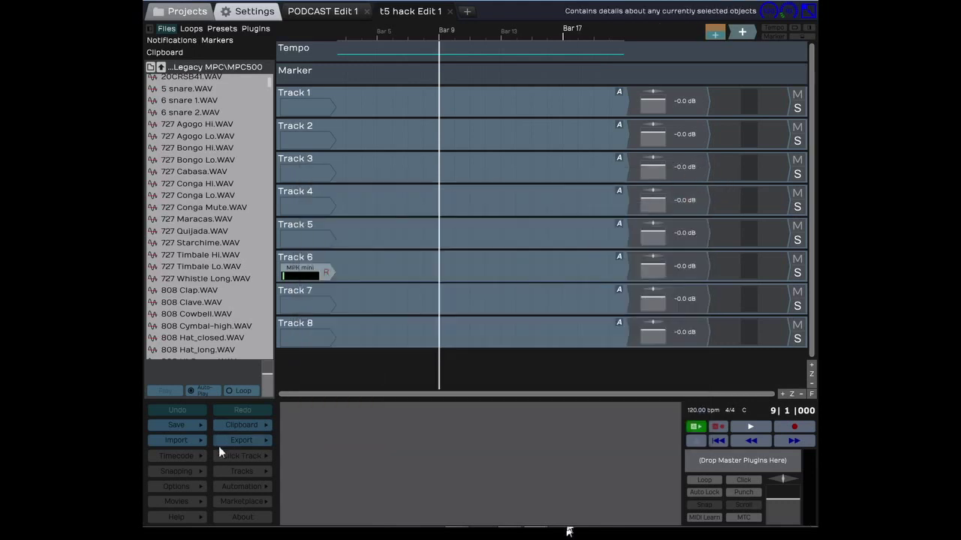
Turn off Audible trimming for the edit and examine the default MIDI editor vertical scale and new-clip size options
{"action": "left_click", "coordinate": [178, 485]}
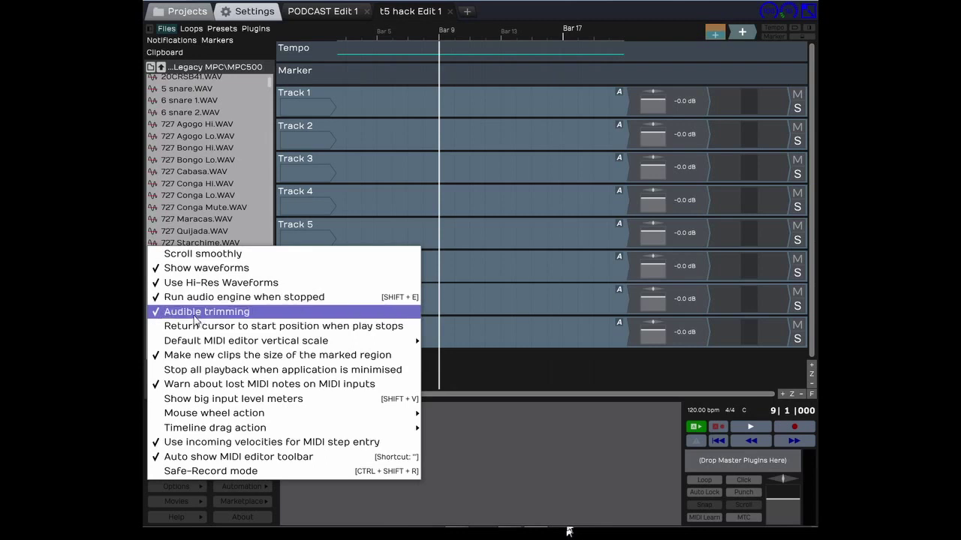
{"action": "left_click", "coordinate": [164, 314]}
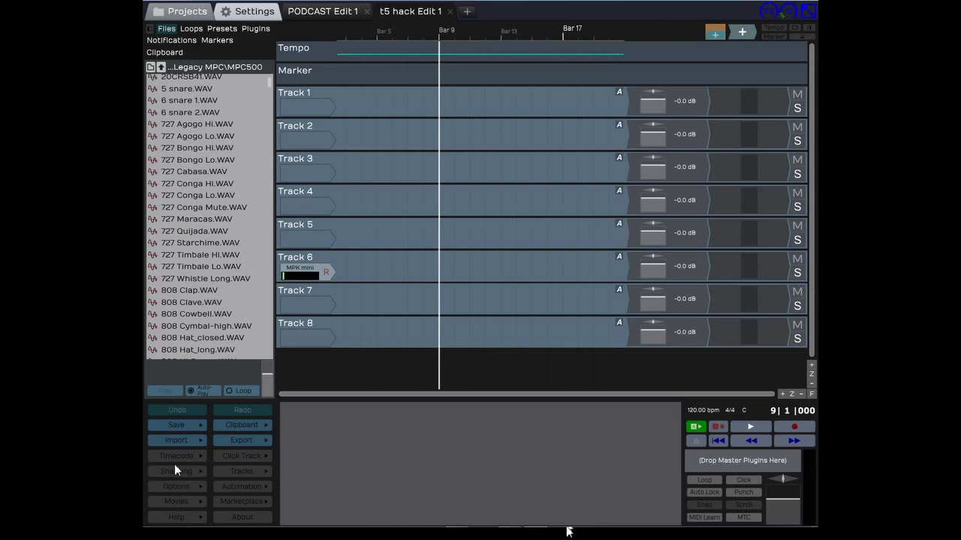
{"action": "left_click", "coordinate": [171, 488]}
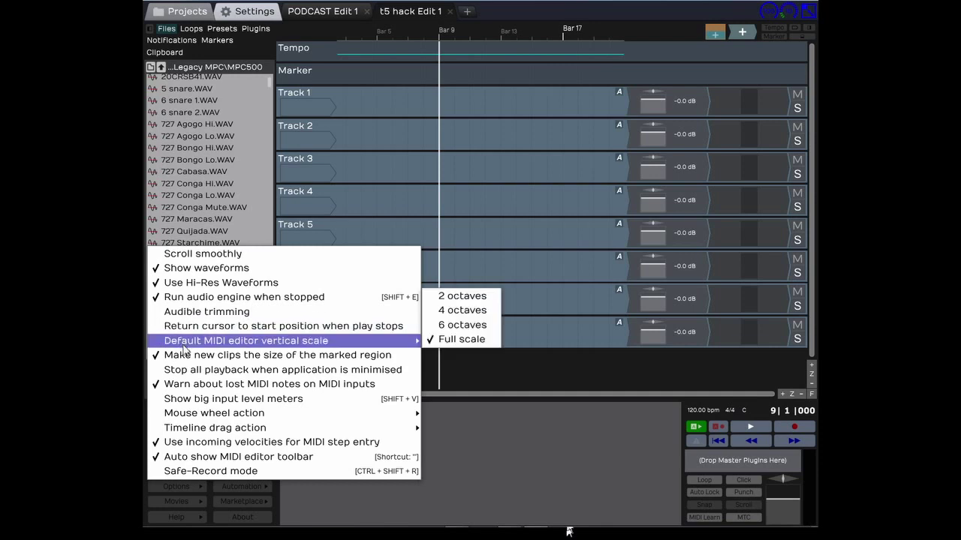
{"action": "mouse_move", "coordinate": [273, 344]}
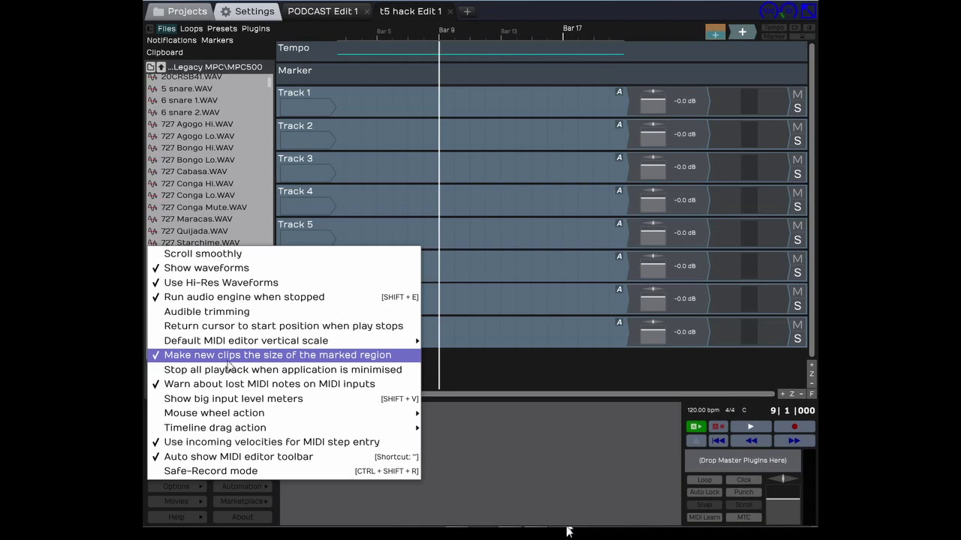
{"action": "left_click", "coordinate": [401, 209]}
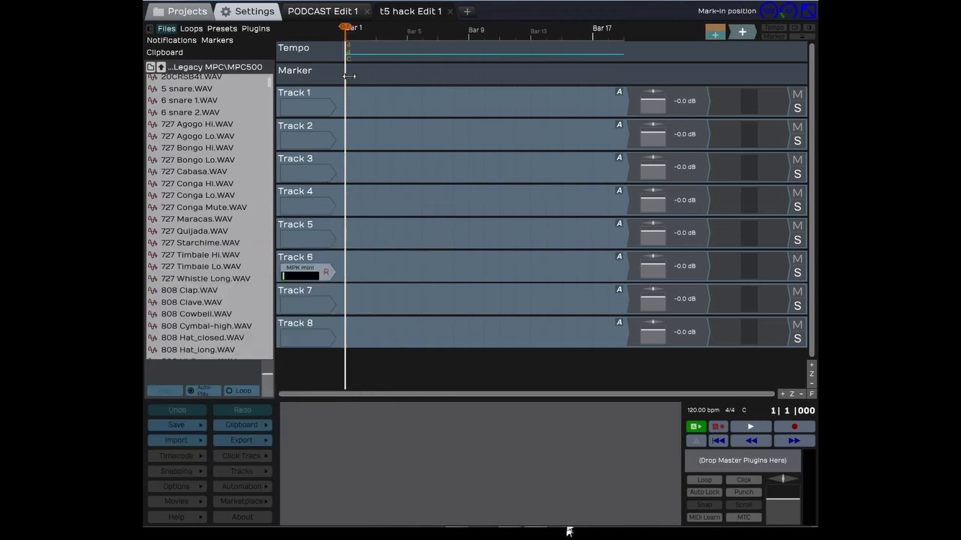
Set the mark-out point at bar 9 and view the clip types that can be inserted on Track 4
{"action": "left_click_drag", "start_coordinate": [349, 76], "coordinate": [468, 76]}
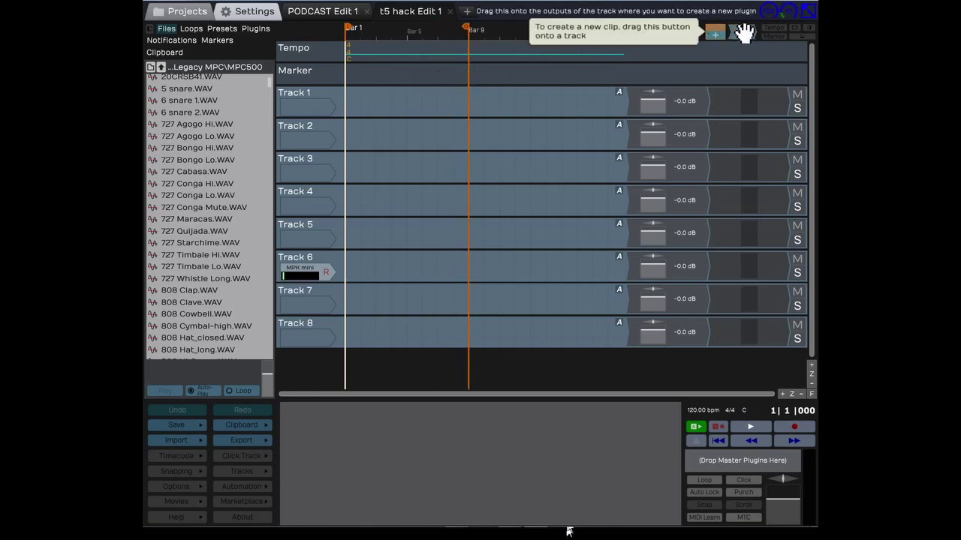
{"action": "left_click_drag", "start_coordinate": [721, 34], "coordinate": [356, 200]}
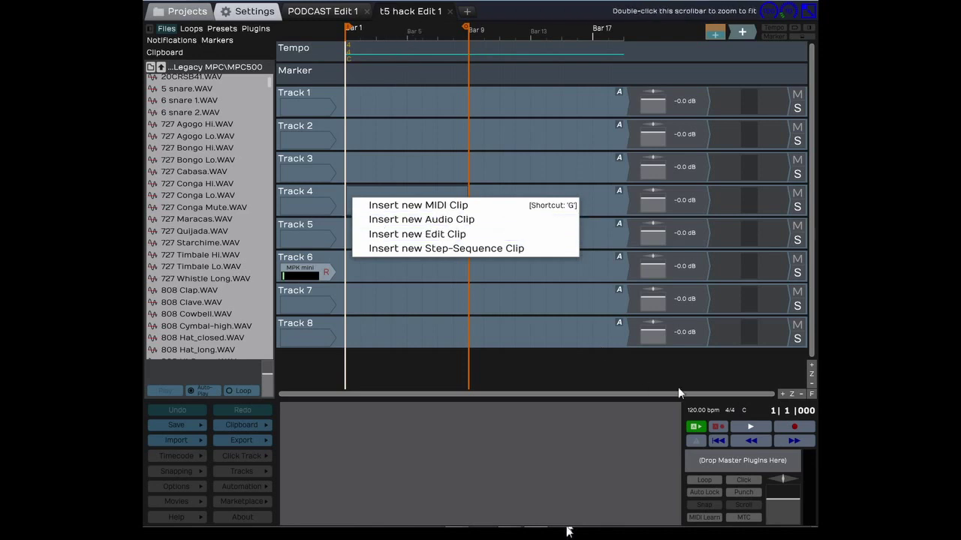
Examine the edit's movie commands for video files and start time offset, and the help options
{"action": "left_click", "coordinate": [177, 502]}
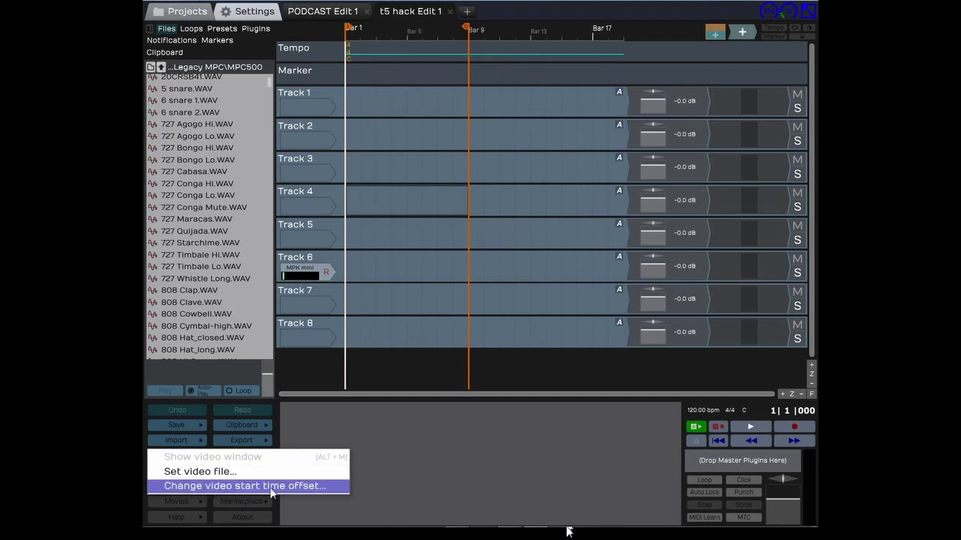
{"action": "left_click", "coordinate": [180, 516]}
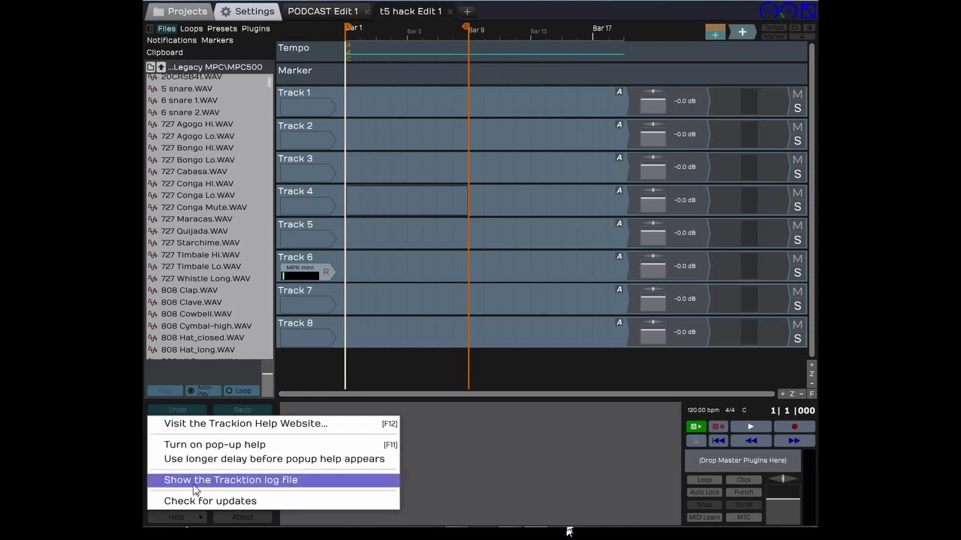
{"action": "left_click", "coordinate": [313, 437]}
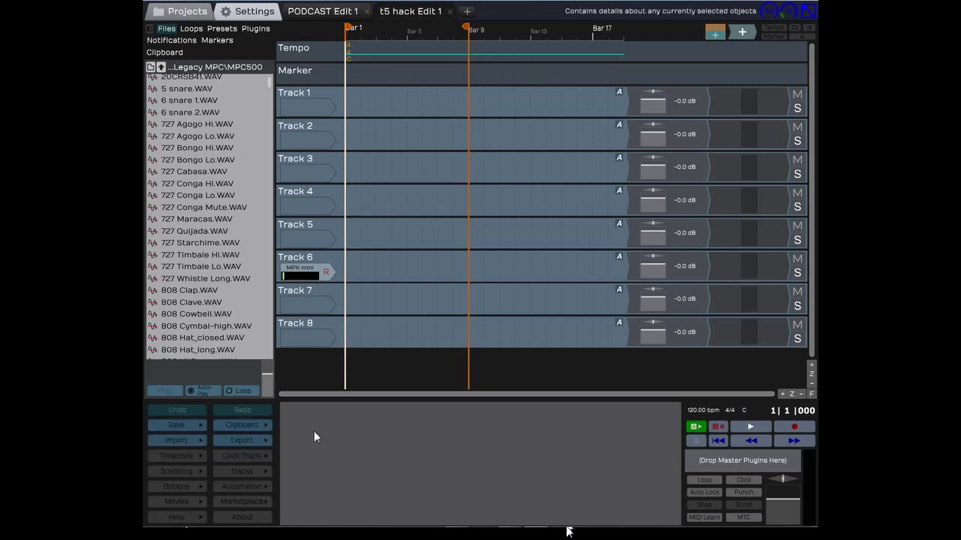
Examine the edit's export commands and the Create Archive settings for export type, destination, handle size and compression
{"action": "left_click", "coordinate": [249, 425]}
{"action": "left_click", "coordinate": [331, 433]}
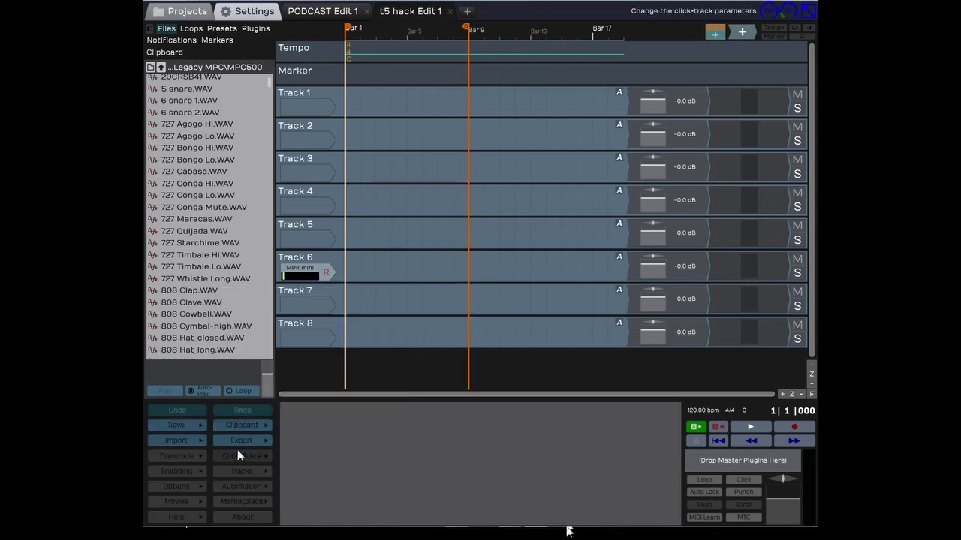
{"action": "left_click", "coordinate": [239, 442]}
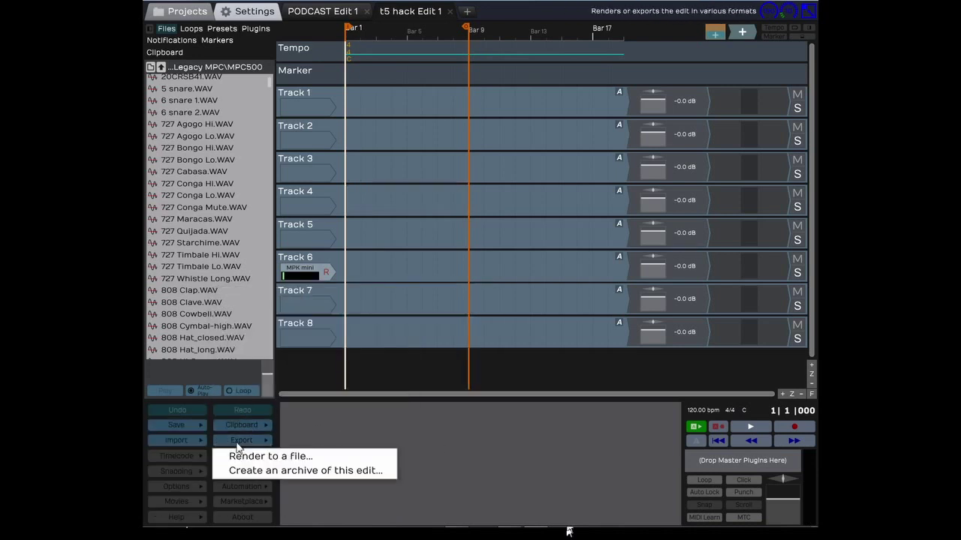
{"action": "left_click", "coordinate": [283, 473]}
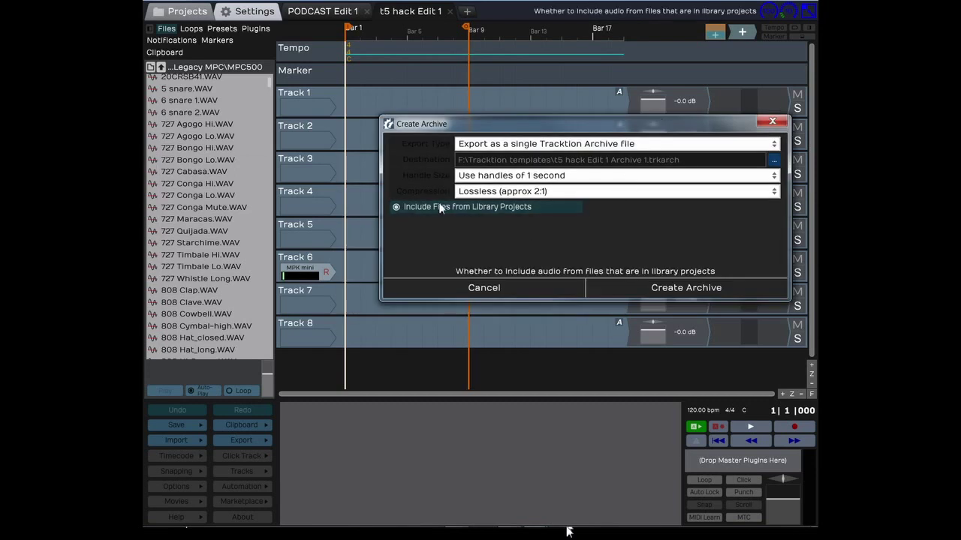
{"action": "left_click", "coordinate": [778, 125]}
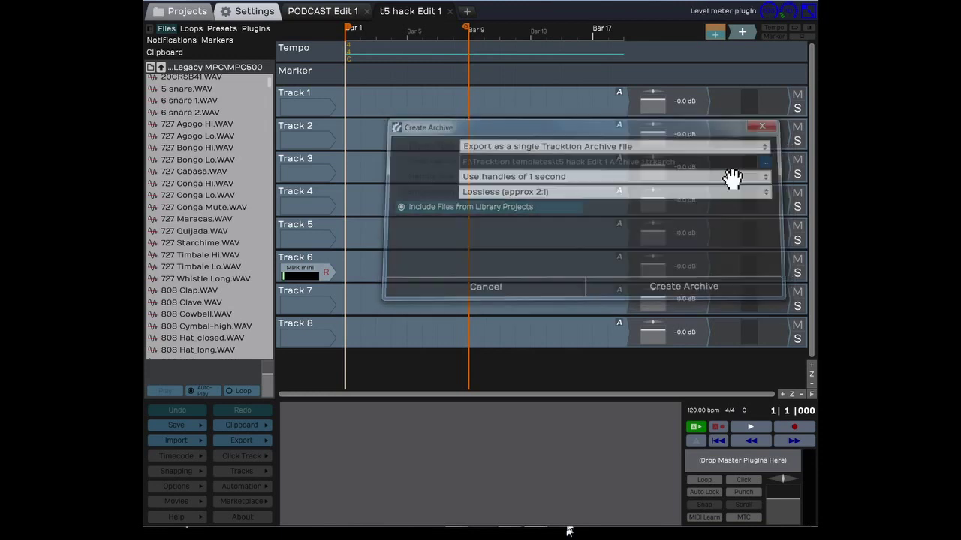
Examine the click track options, including count-in, output device and volume, and the click's MIDI note and audio file settings
{"action": "left_click", "coordinate": [250, 459]}
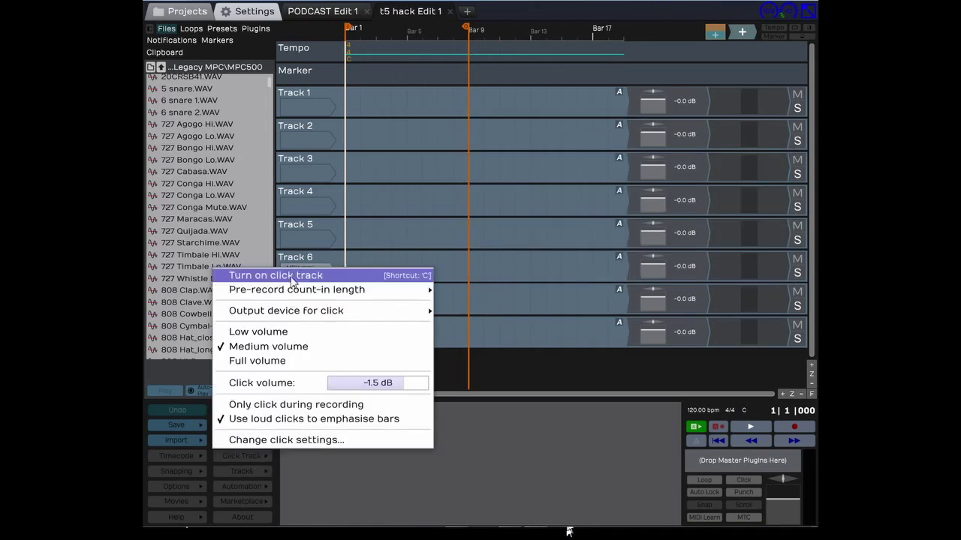
{"action": "mouse_move", "coordinate": [334, 298]}
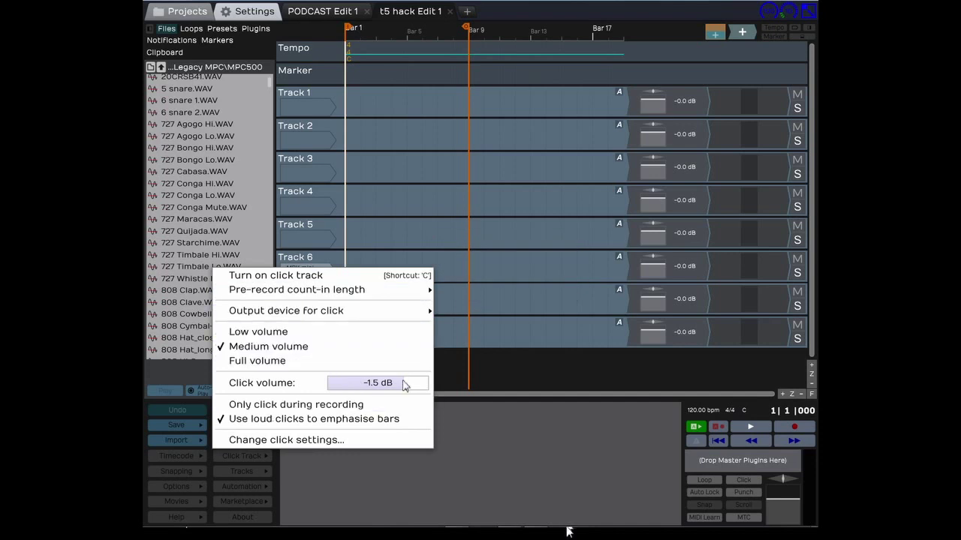
{"action": "left_click", "coordinate": [283, 441]}
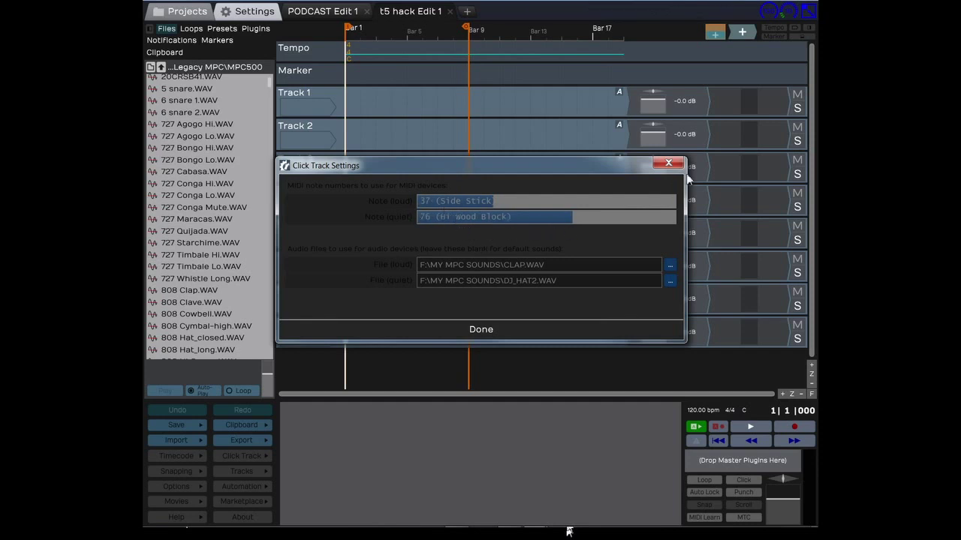
{"action": "left_click", "coordinate": [668, 163]}
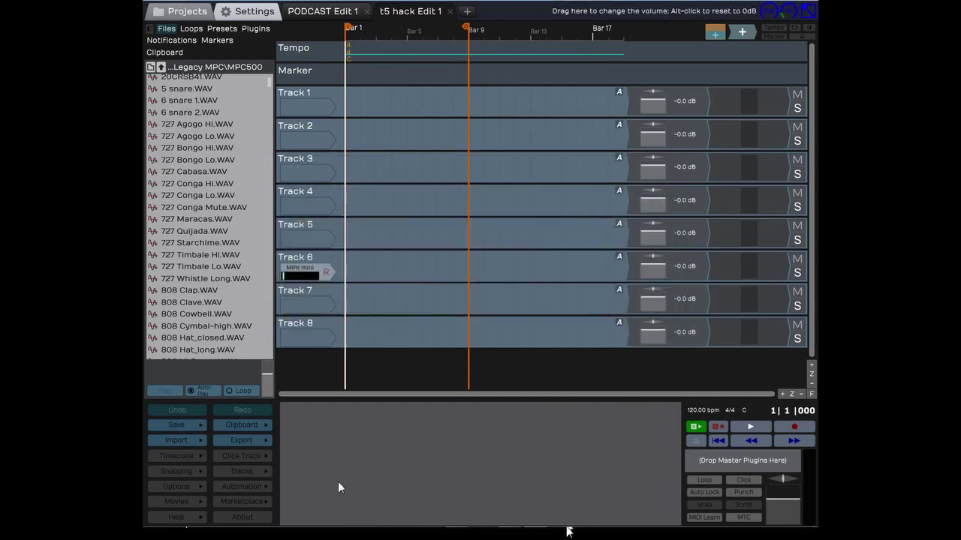
Examine the commands for creating new tracks and folder tracks and for fitting or resetting track heights
{"action": "left_click", "coordinate": [252, 470]}
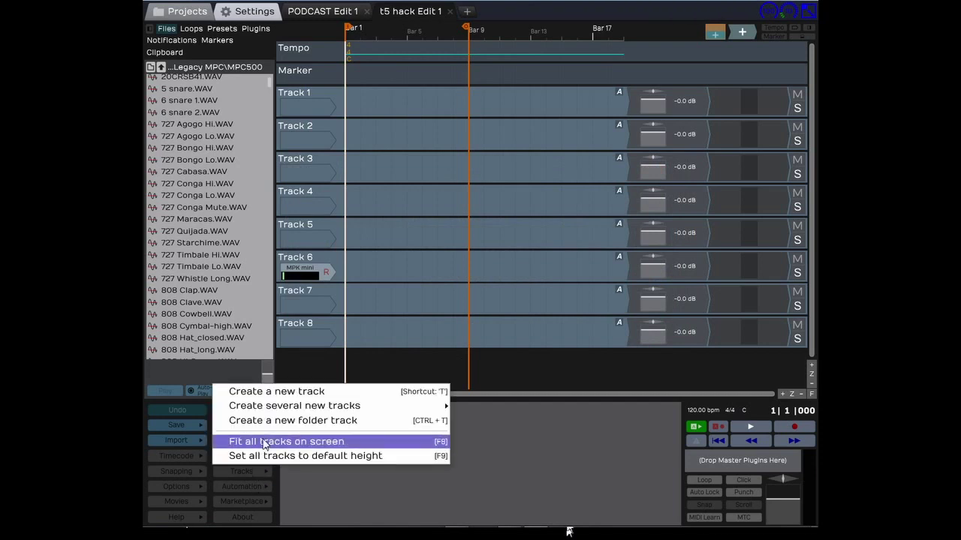
{"action": "mouse_move", "coordinate": [273, 407]}
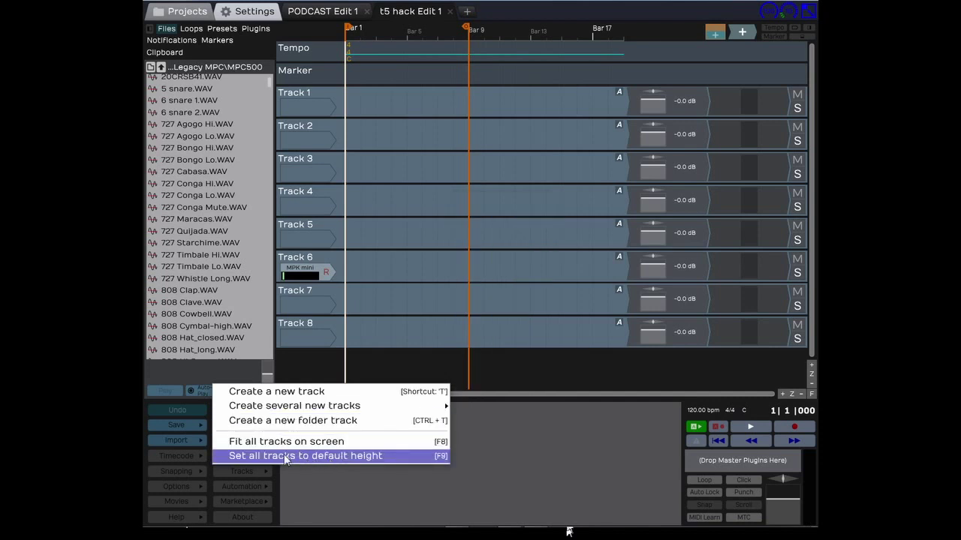
{"action": "left_click", "coordinate": [244, 485]}
Examine the automation commands and the MIDI controller mappings, including how a controller is chosen for a mapping
{"action": "left_click", "coordinate": [244, 485]}
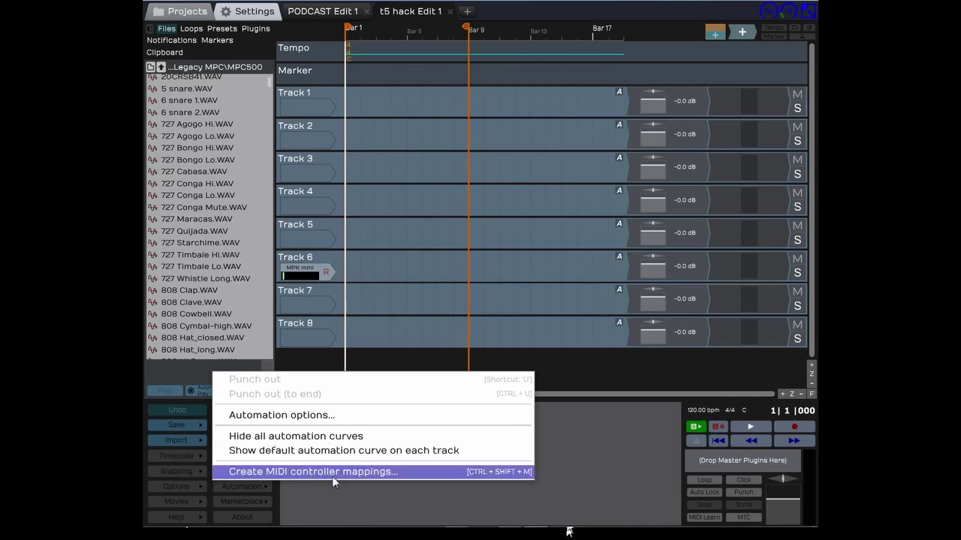
{"action": "left_click", "coordinate": [329, 473]}
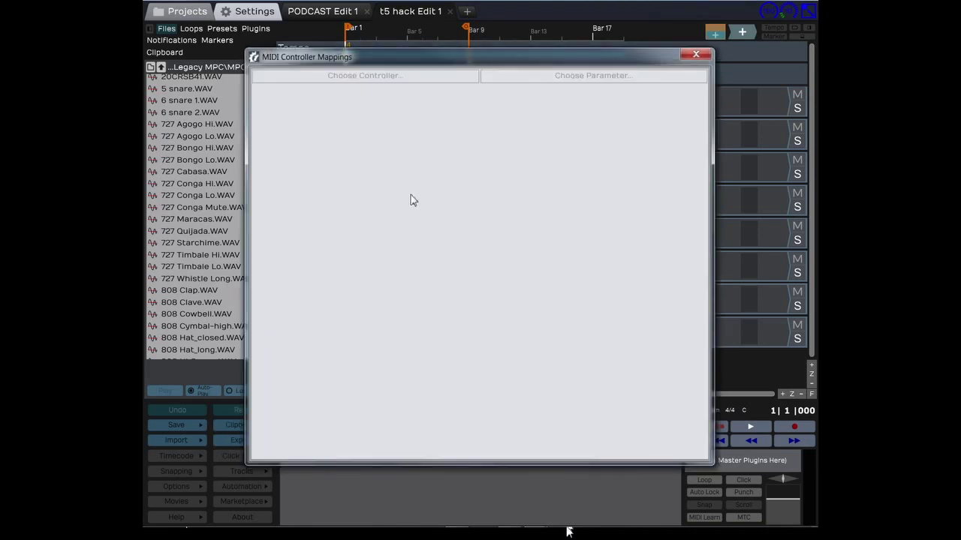
{"action": "left_click", "coordinate": [356, 78]}
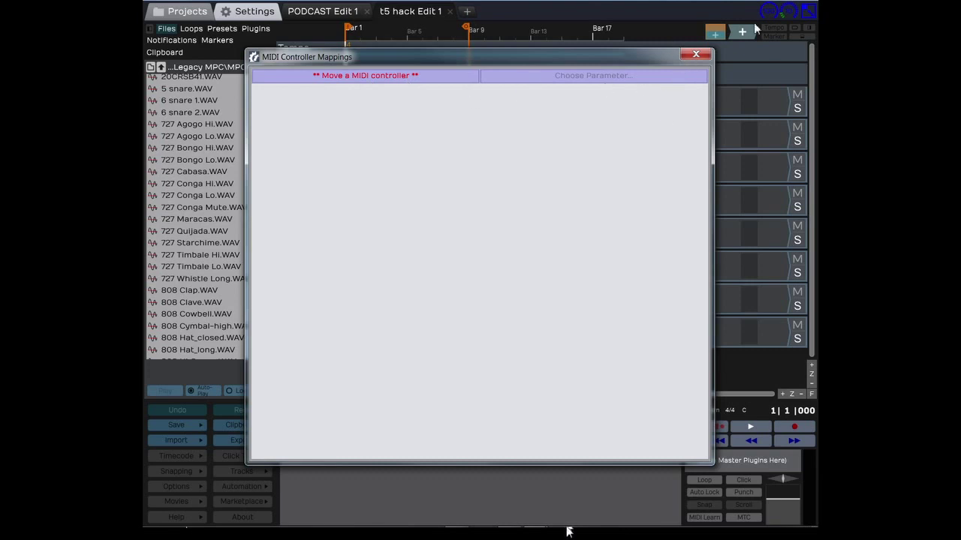
{"action": "left_click", "coordinate": [696, 55]}
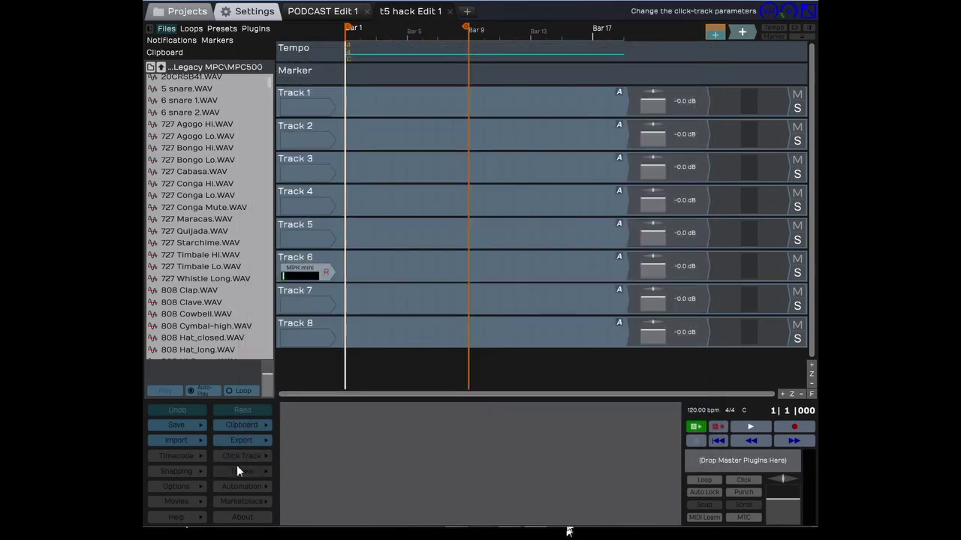
Examine the Marketplace commands and try the automation write mode in the transport
{"action": "left_click", "coordinate": [232, 503]}
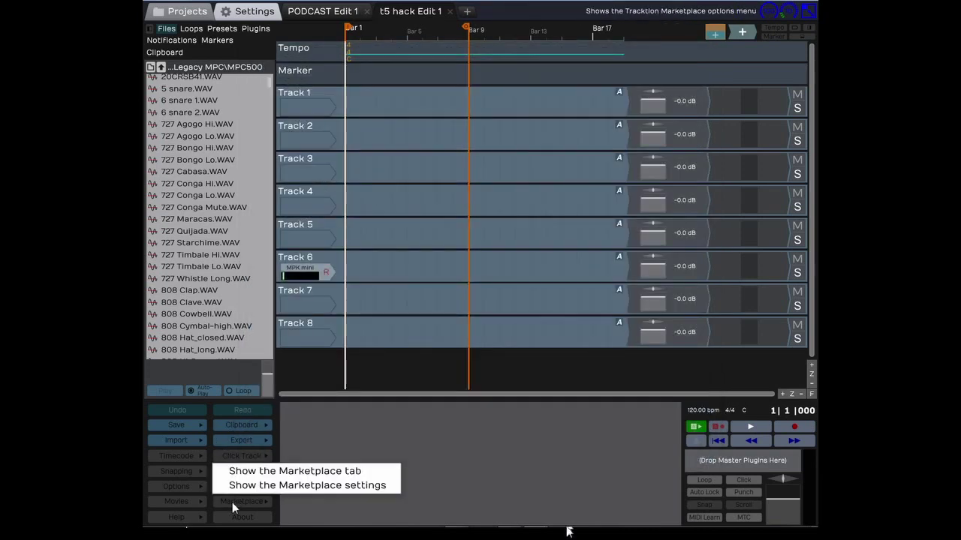
{"action": "left_click", "coordinate": [251, 525]}
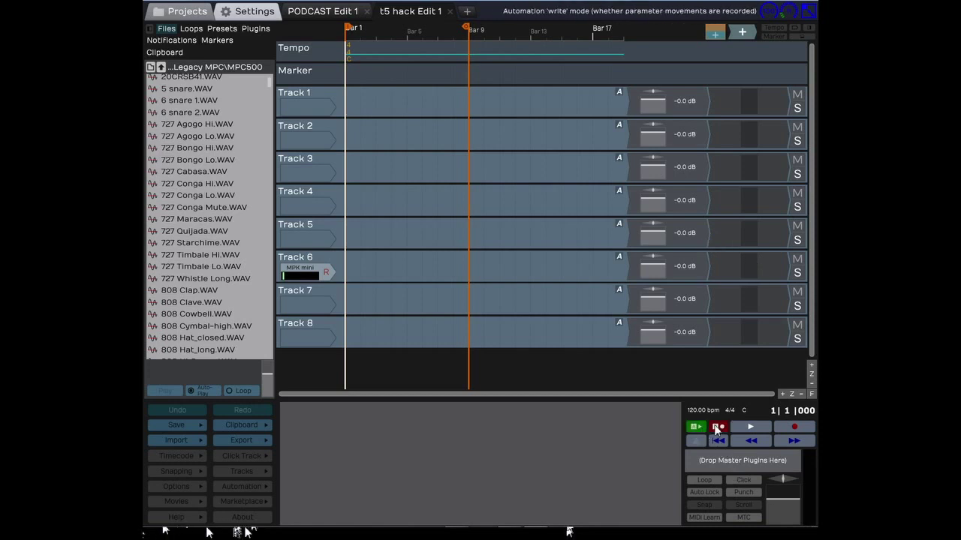
{"action": "left_click", "coordinate": [717, 427]}
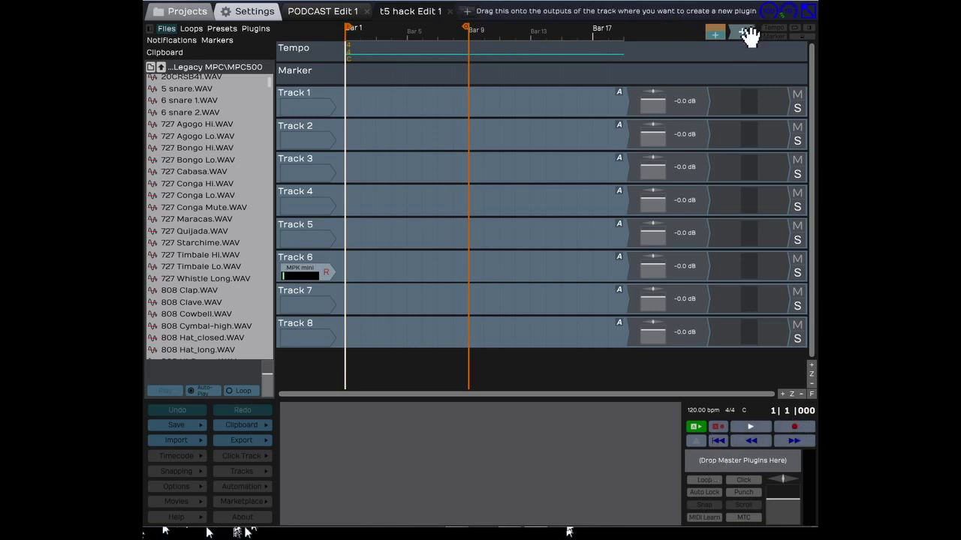
View the plugin tree offered for a new master plugin without adding one
{"action": "left_click_drag", "start_coordinate": [742, 31], "coordinate": [718, 469]}
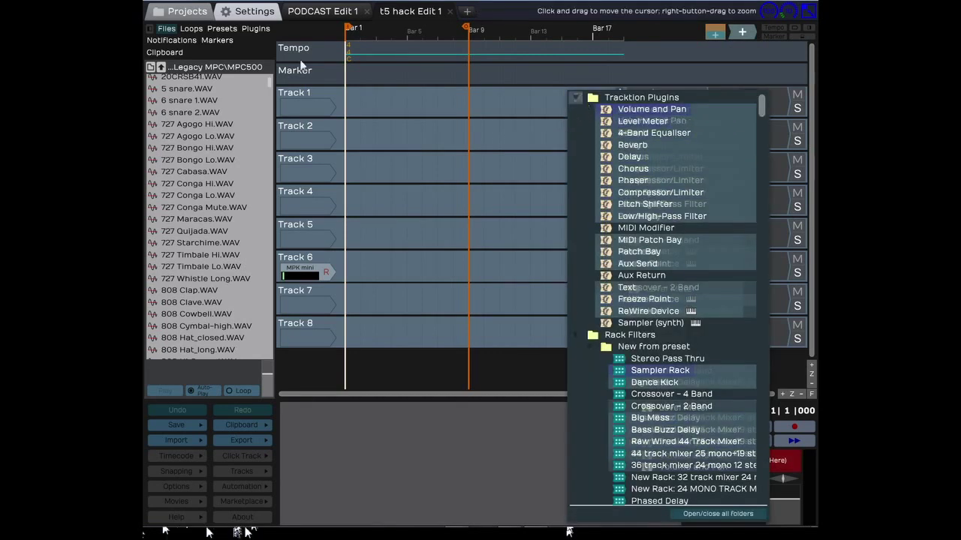
{"action": "left_click", "coordinate": [644, 56]}
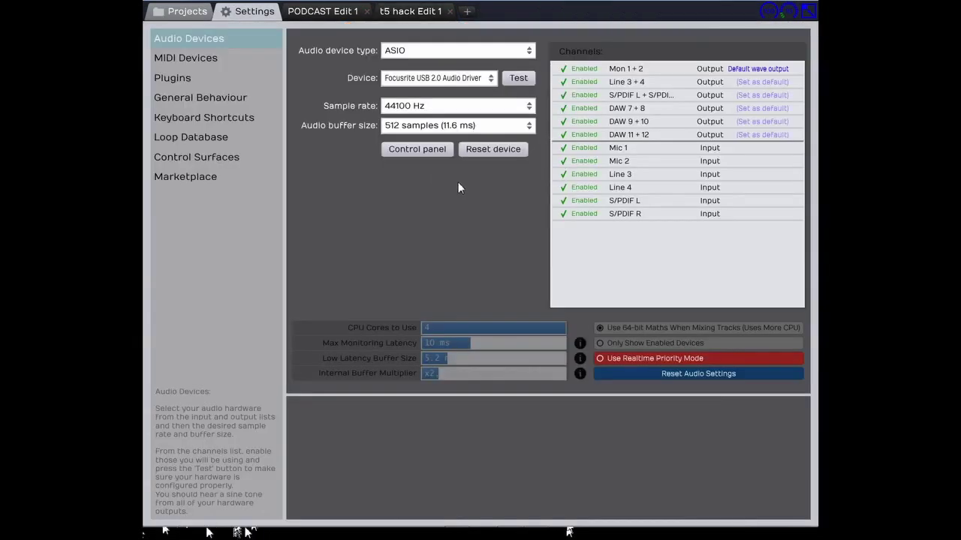
Set the plugin selector type to Popup menu in the plugin settings and return to t5 hack Edit 1
{"action": "left_click", "coordinate": [188, 78]}
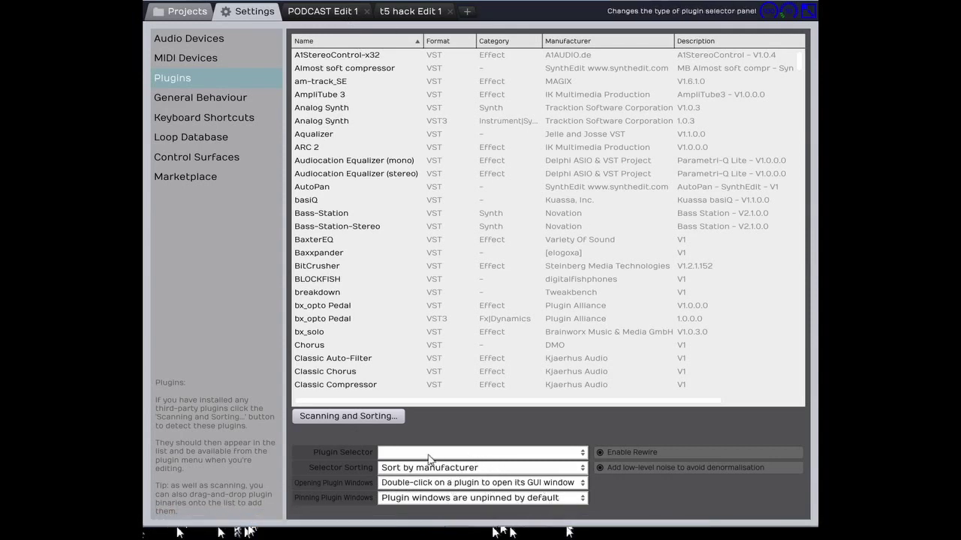
{"action": "left_click", "coordinate": [581, 455]}
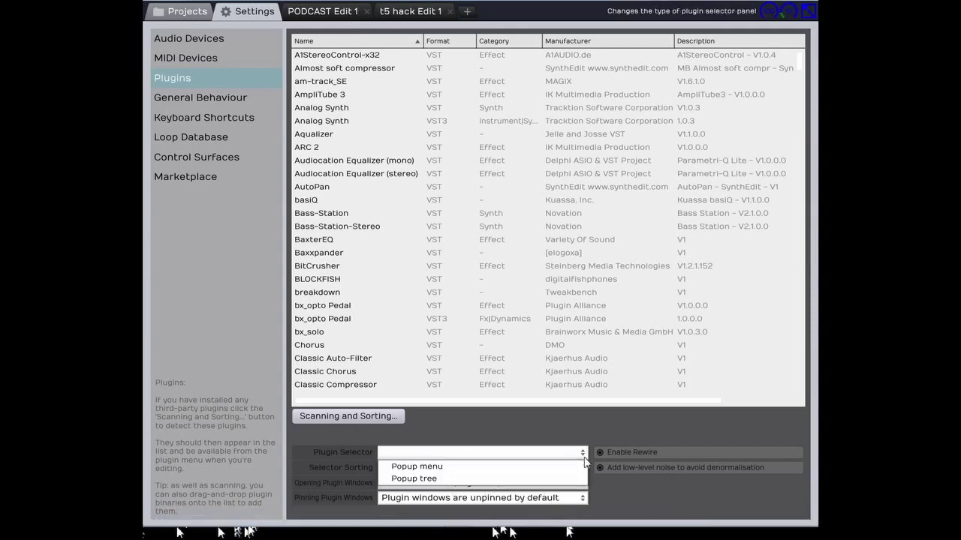
{"action": "left_click", "coordinate": [480, 468]}
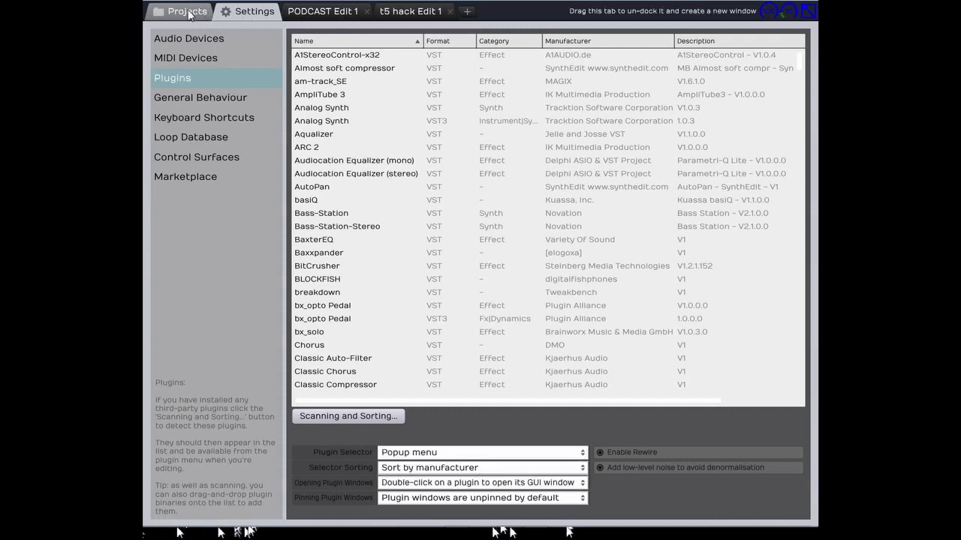
{"action": "left_click", "coordinate": [414, 17]}
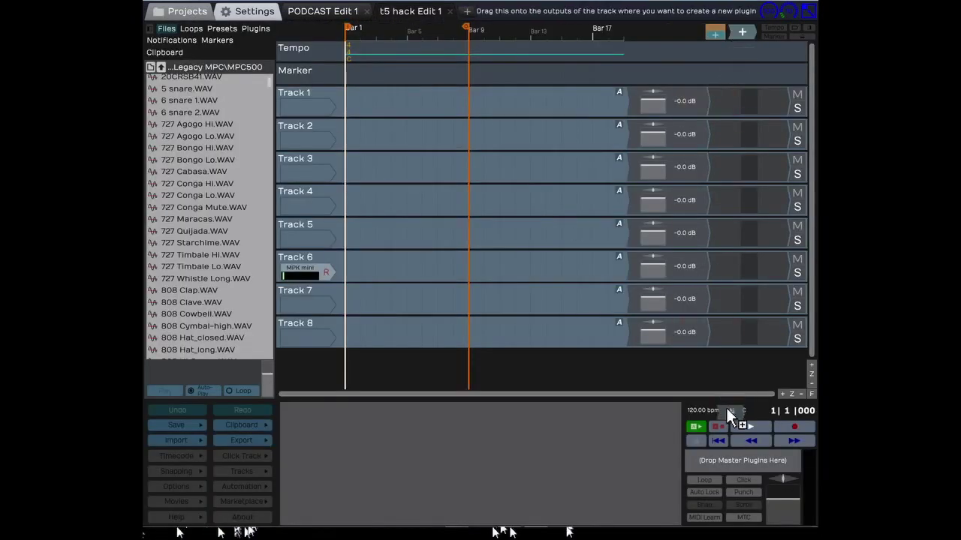
Add the Tracktion Phaser as a master plugin from the new popup selector and delete it again
{"action": "left_click", "coordinate": [730, 460]}
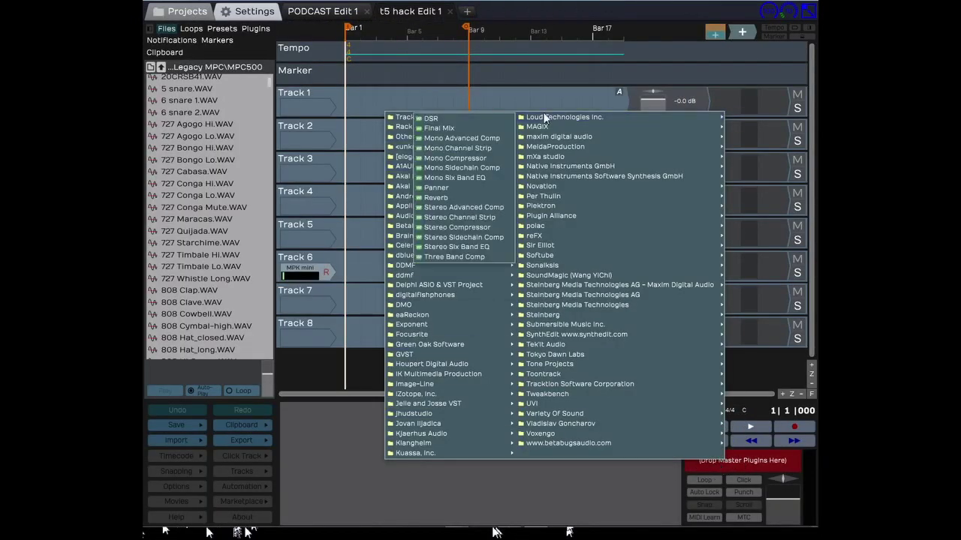
{"action": "mouse_move", "coordinate": [409, 120]}
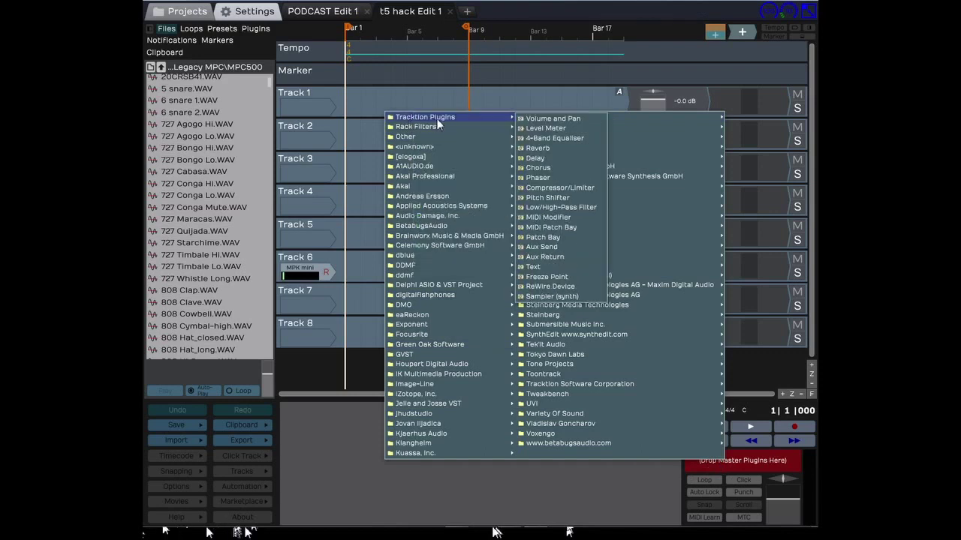
{"action": "left_click", "coordinate": [537, 178]}
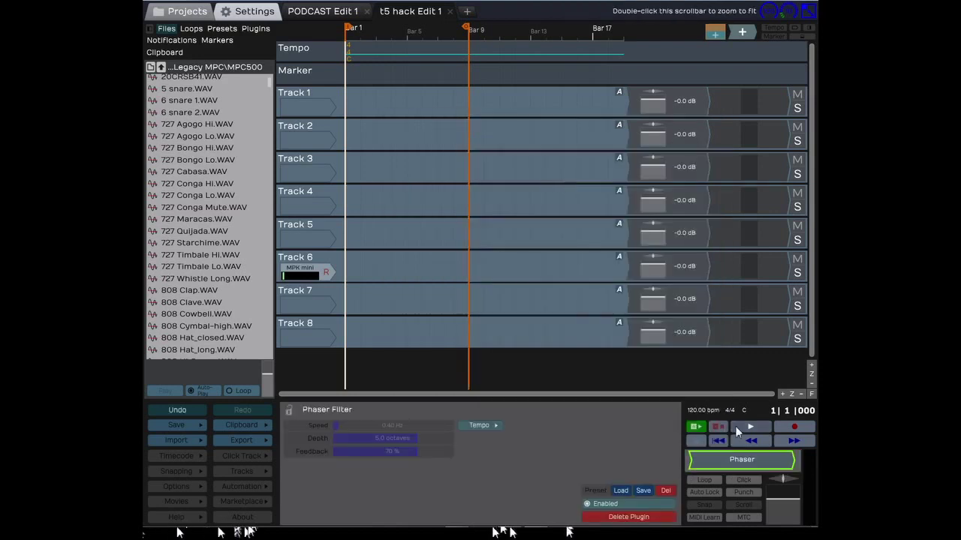
{"action": "right_click", "coordinate": [750, 464]}
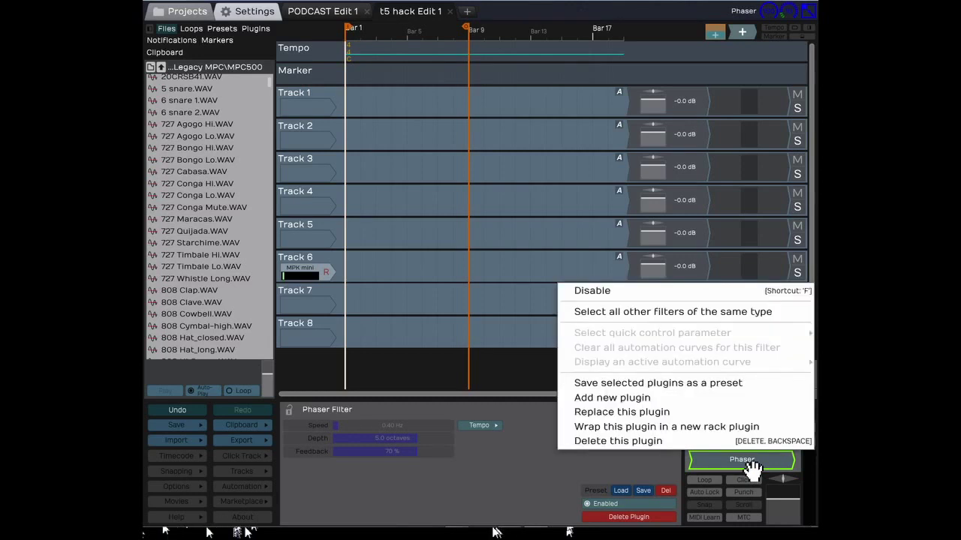
{"action": "left_click", "coordinate": [692, 446]}
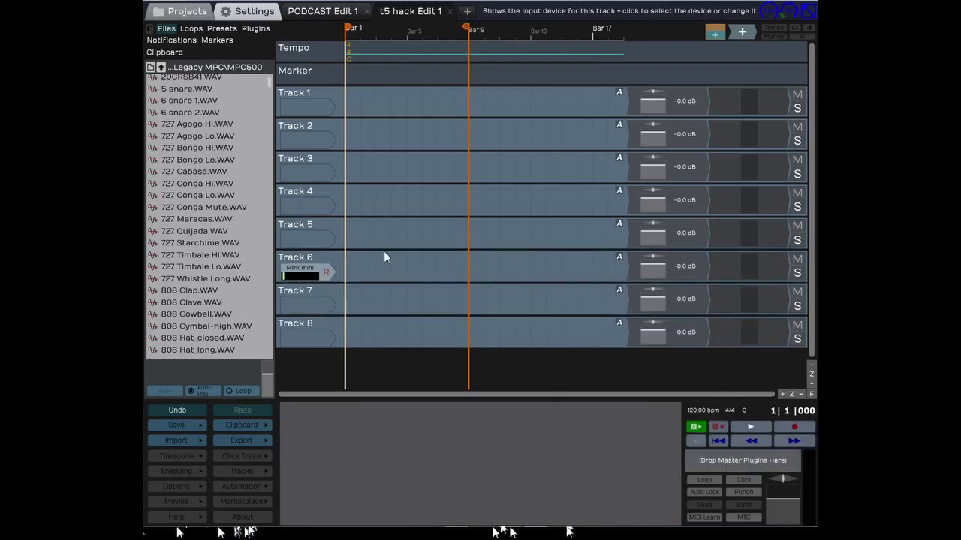
Select Track 1 and Track 8 in turn to examine their track properties
{"action": "left_click", "coordinate": [302, 96]}
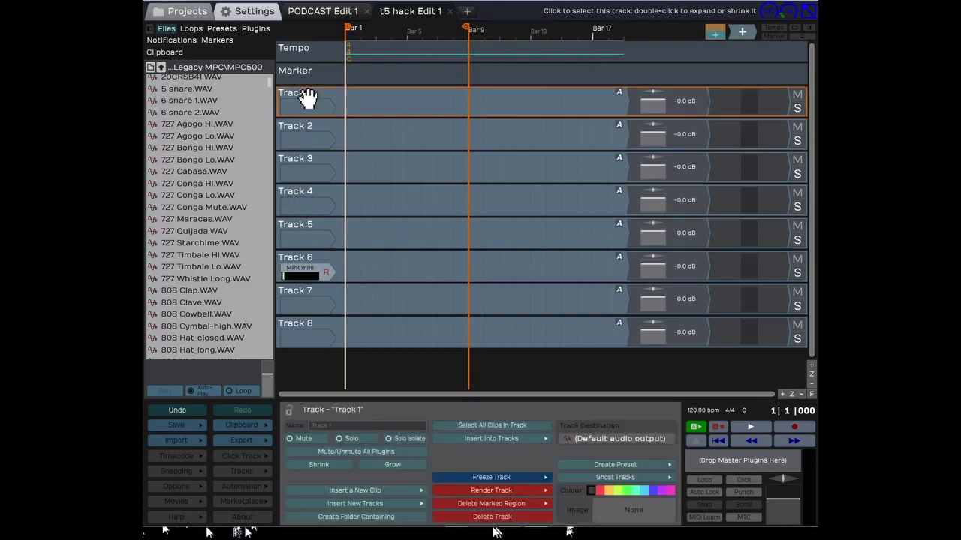
{"action": "left_click", "coordinate": [306, 325]}
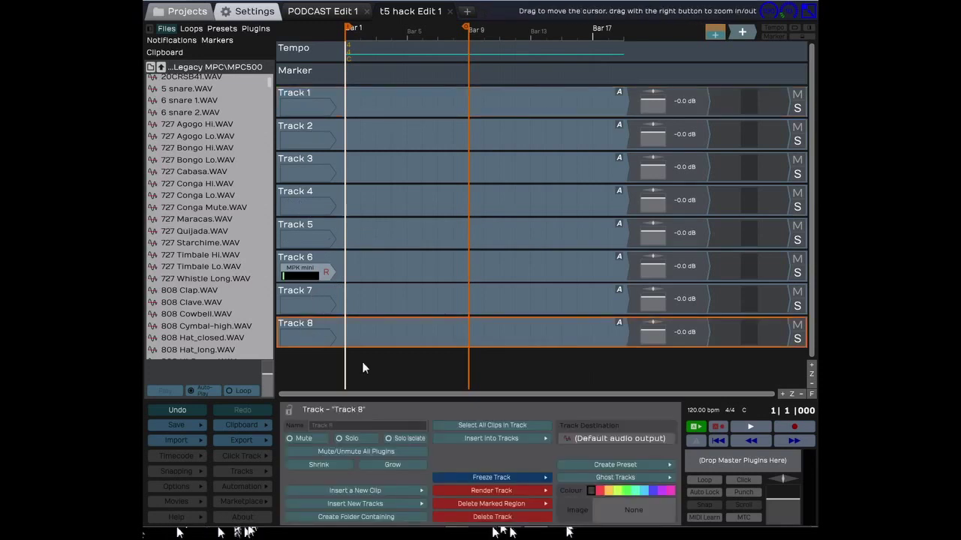
Rename Track 8 as "kick and snare sub"
{"action": "left_click", "coordinate": [340, 425]}
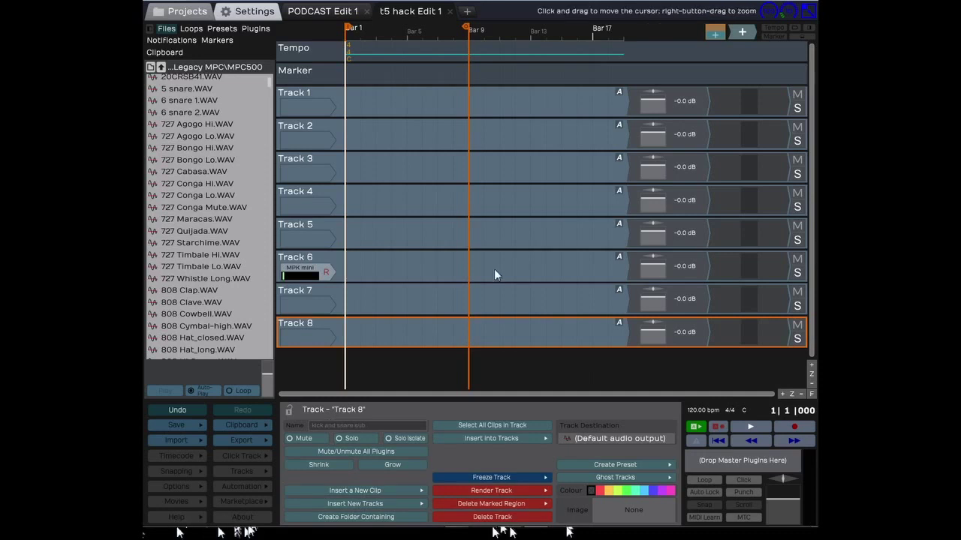
{"action": "left_click", "coordinate": [295, 325]}
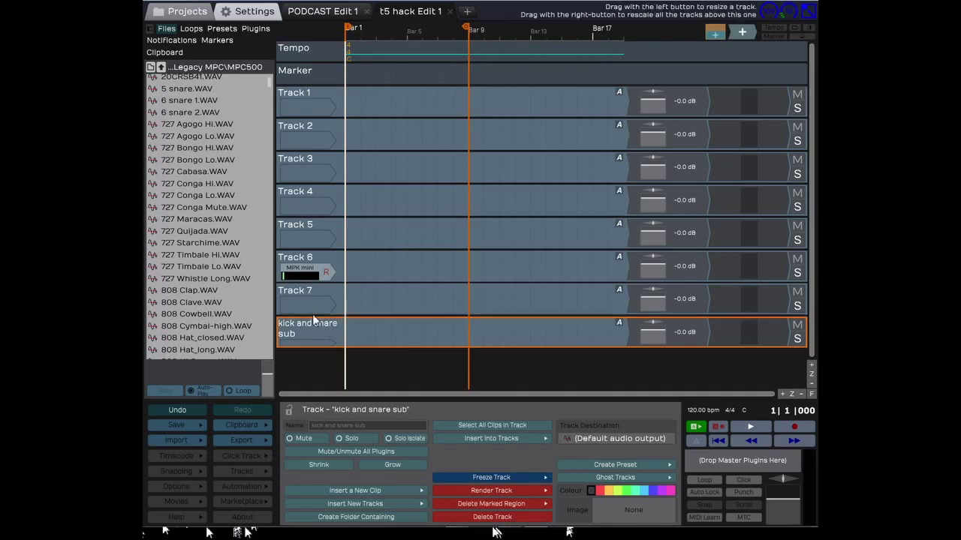
Set Track 1's destination to Track 8 (kick and snare sub)
{"action": "left_click", "coordinate": [295, 101]}
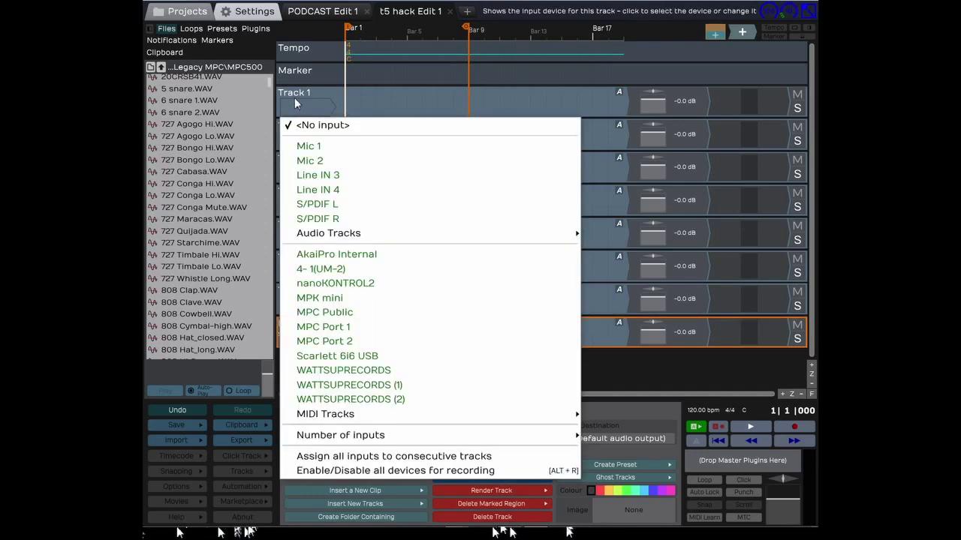
{"action": "left_click", "coordinate": [300, 94]}
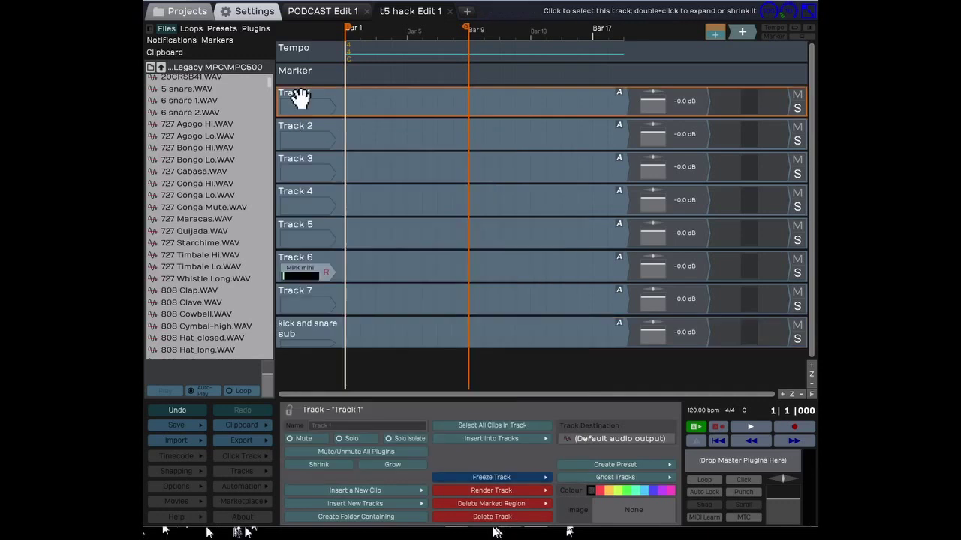
{"action": "left_click", "coordinate": [294, 330]}
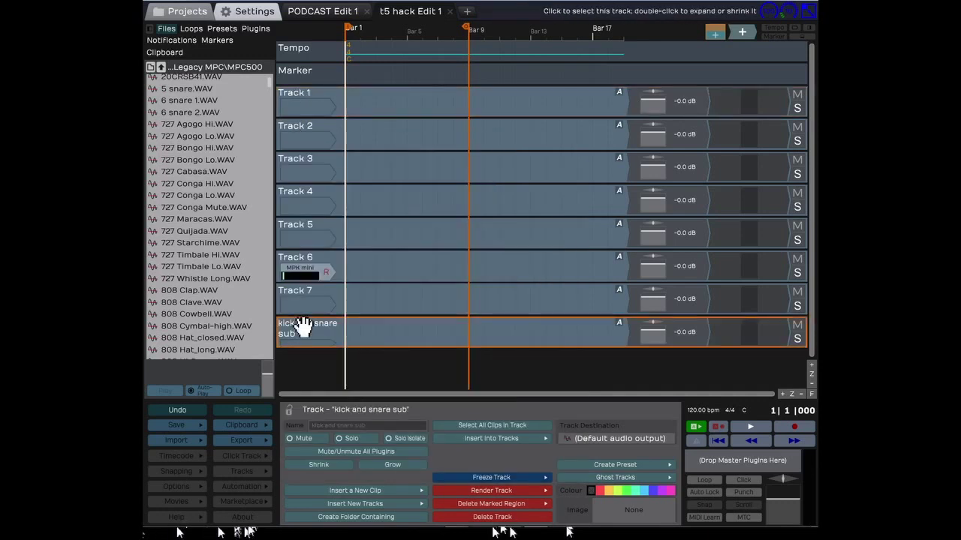
{"action": "left_click", "coordinate": [294, 93]}
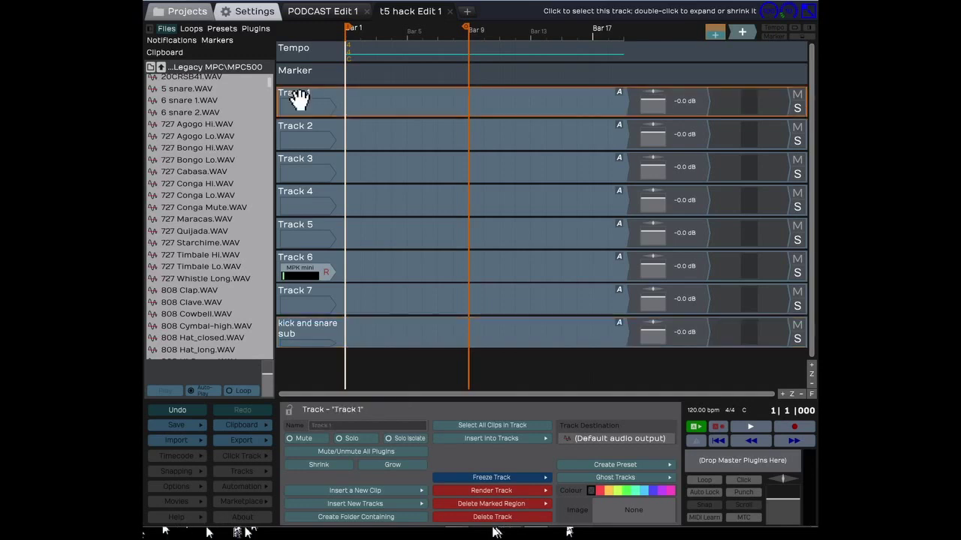
{"action": "left_click", "coordinate": [617, 438]}
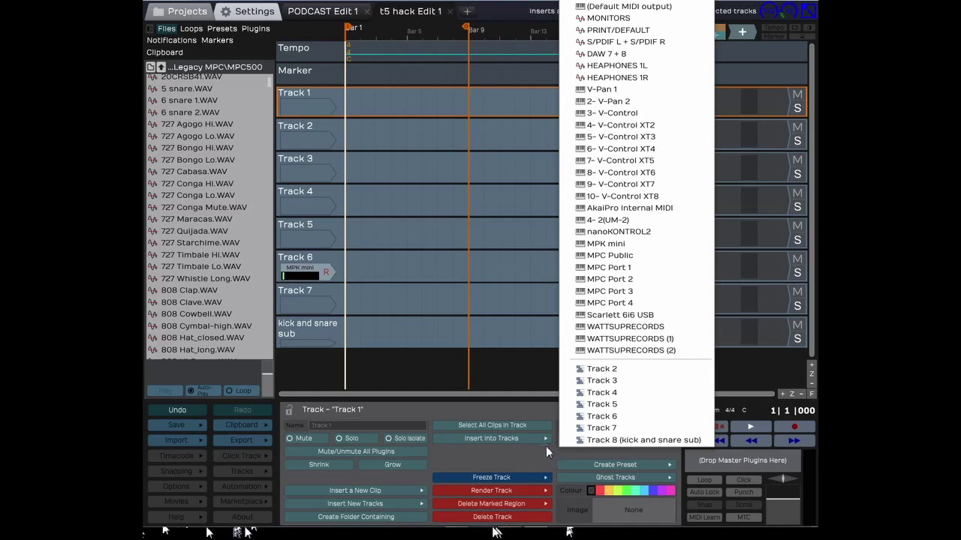
{"action": "left_click", "coordinate": [590, 439]}
{"action": "left_click", "coordinate": [590, 442]}
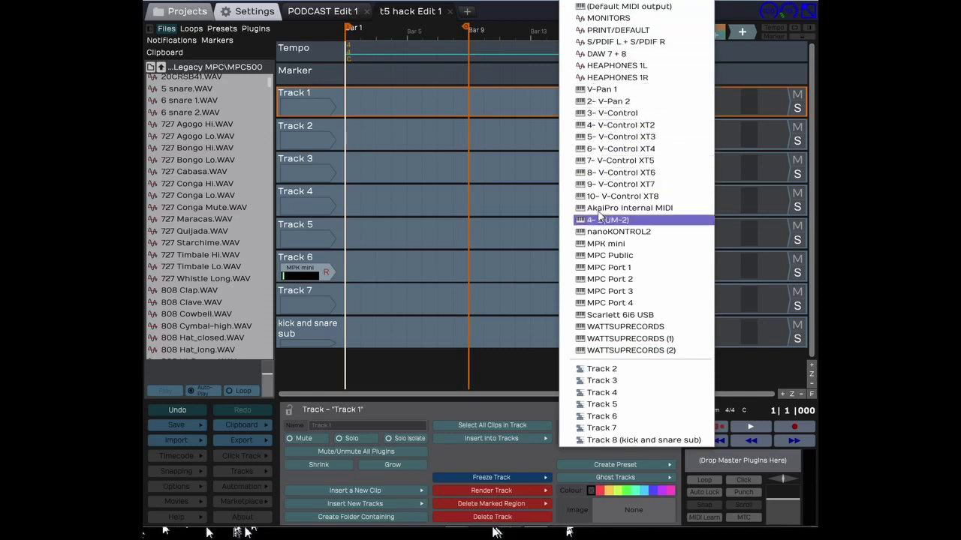
{"action": "left_click", "coordinate": [644, 441]}
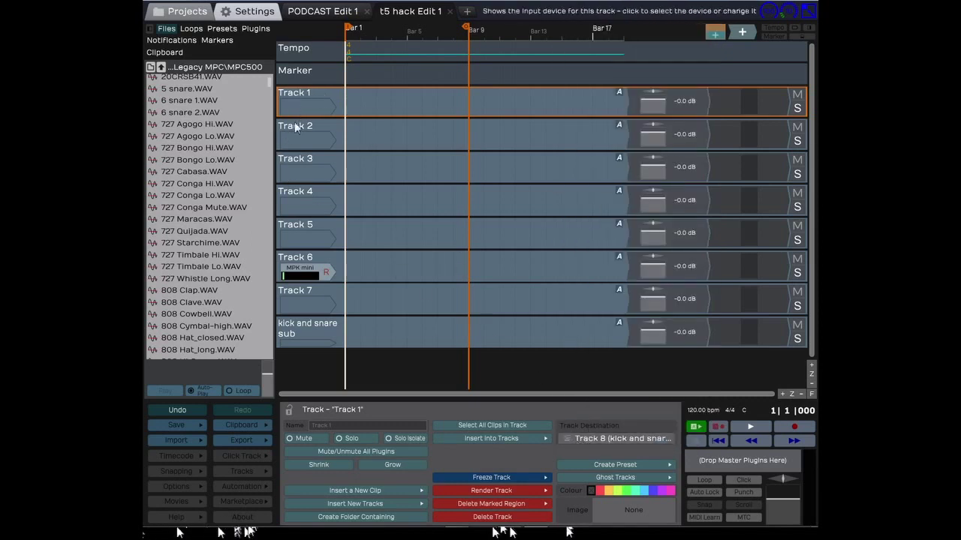
Select the kick and snare sub track and Track 1 in turn to compare their track destinations
{"action": "left_click", "coordinate": [298, 324]}
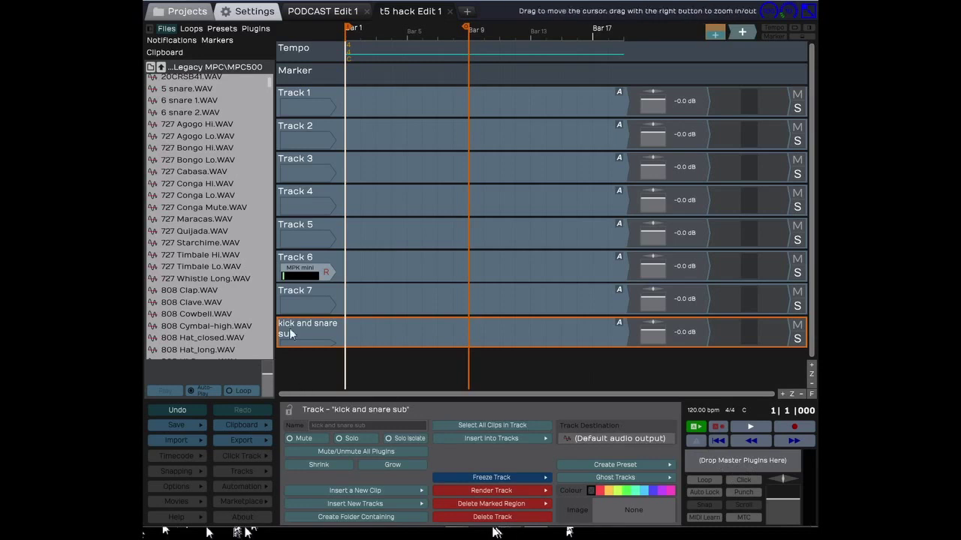
{"action": "left_click", "coordinate": [305, 92]}
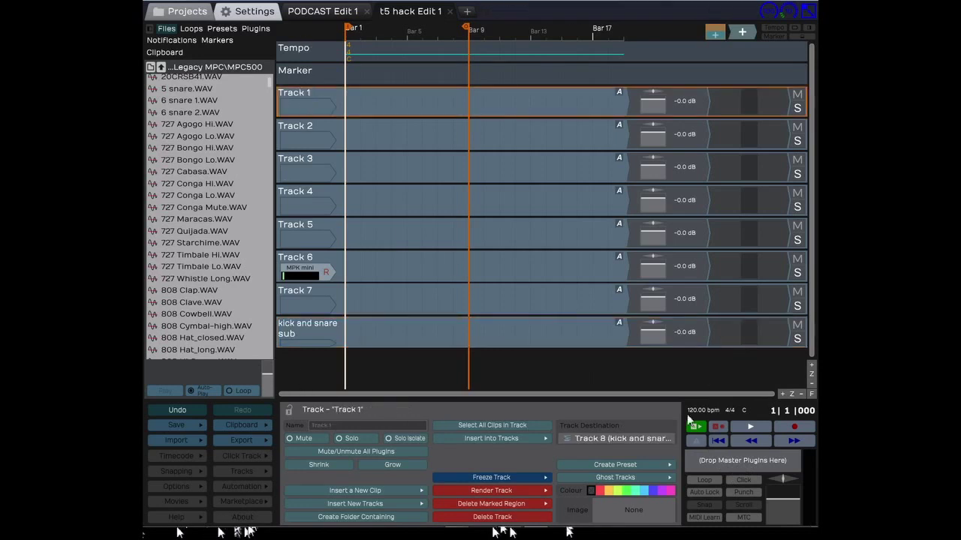
{"action": "left_click", "coordinate": [301, 332]}
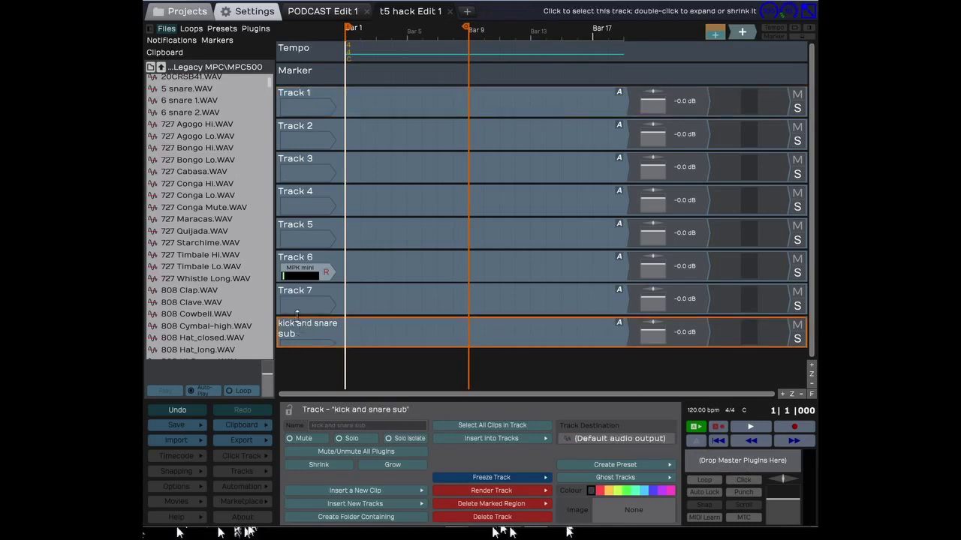
{"action": "left_click", "coordinate": [296, 112]}
{"action": "left_click", "coordinate": [298, 342]}
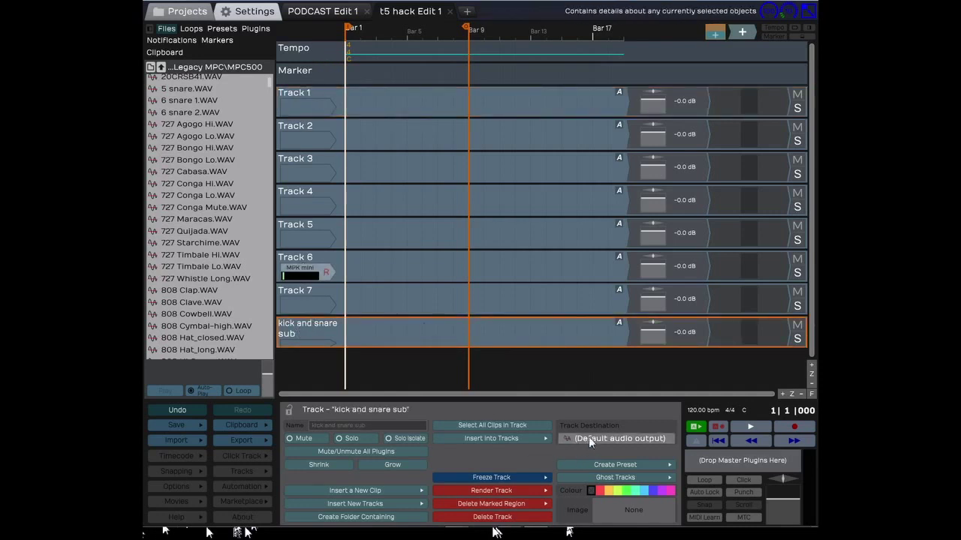
Set Track 1's destination back to (Default audio output)
{"action": "left_click", "coordinate": [312, 105]}
{"action": "left_click", "coordinate": [309, 101]}
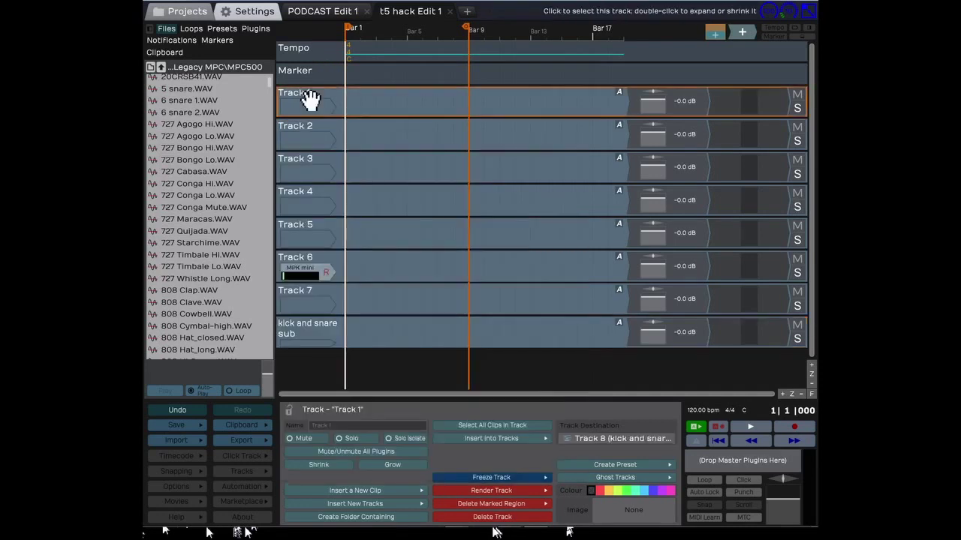
{"action": "left_click", "coordinate": [637, 436]}
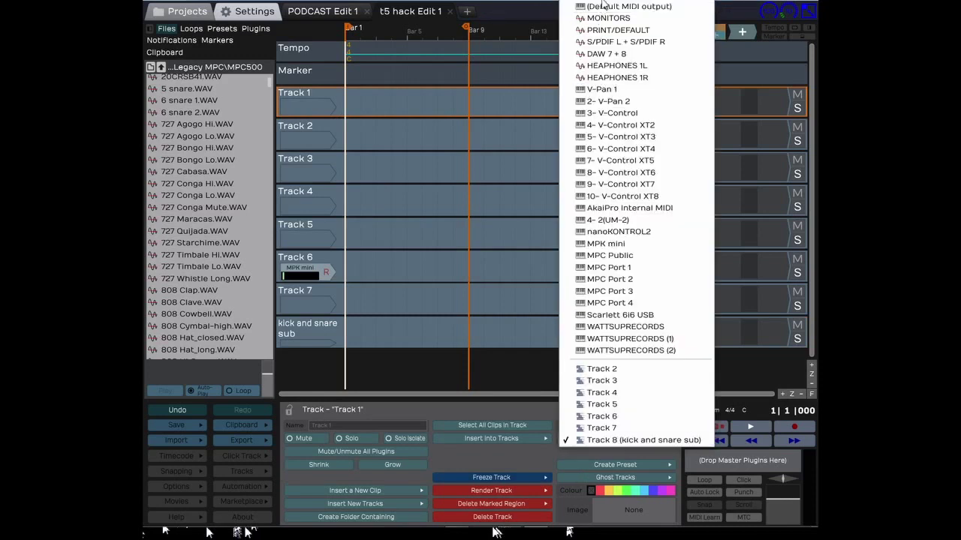
{"action": "left_click", "coordinate": [628, 6]}
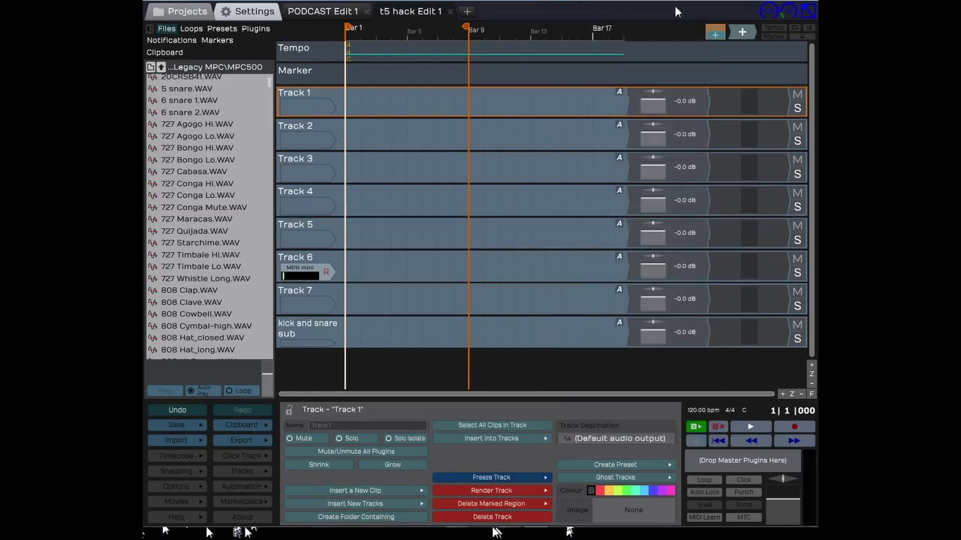
View the destinations offered for Track 1 without choosing one
{"action": "left_click", "coordinate": [307, 101]}
{"action": "left_click", "coordinate": [297, 94]}
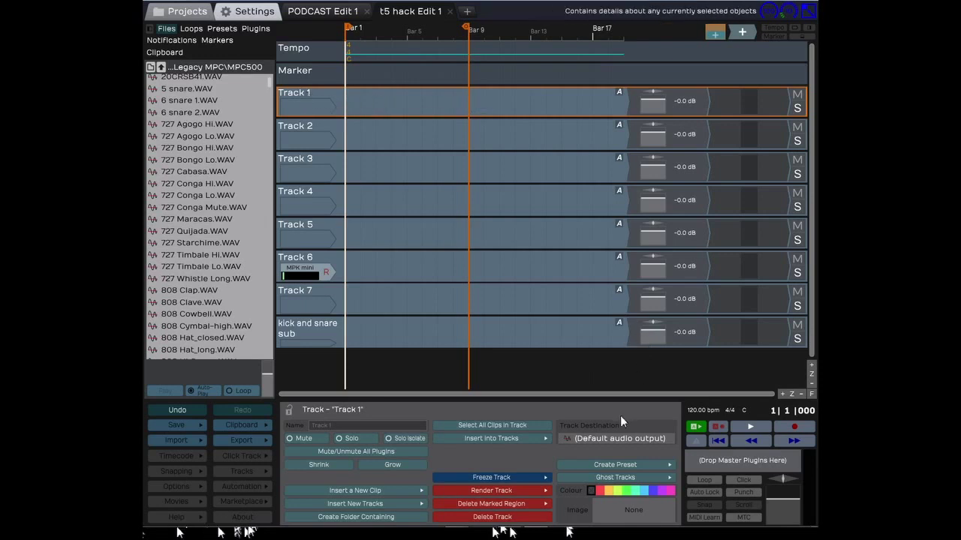
{"action": "left_click", "coordinate": [614, 438]}
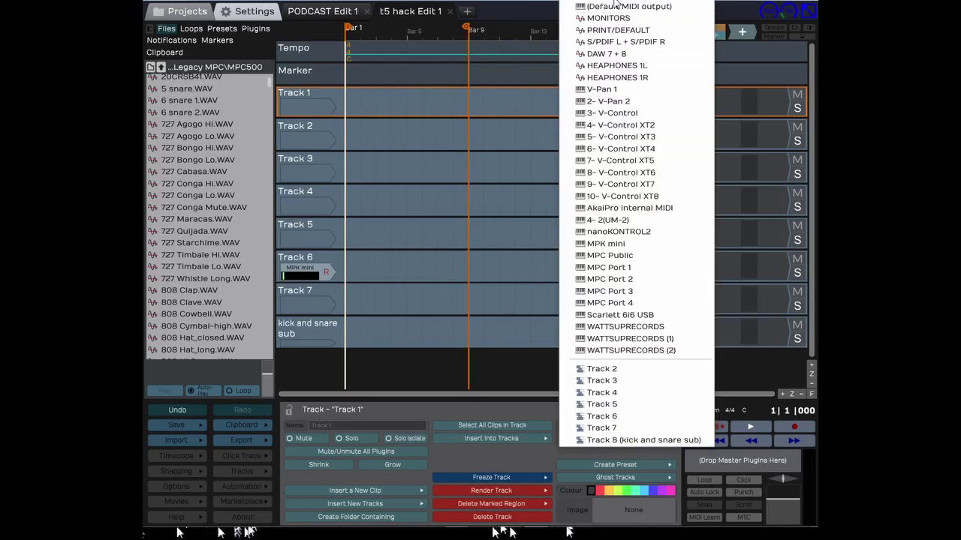
{"action": "left_click", "coordinate": [451, 77]}
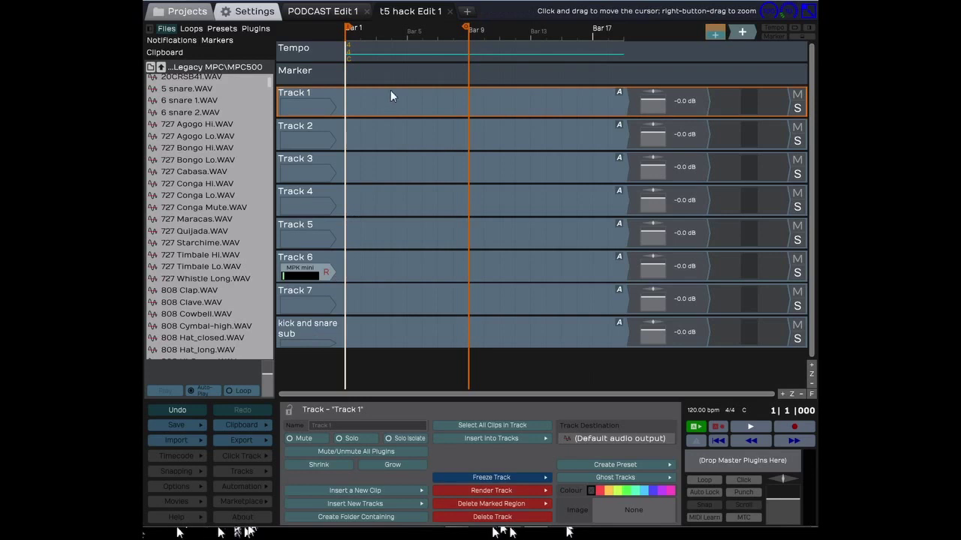
Preview the 6 snare 2.WAV sample, and close t5 hack Edit 1 with its changes saved
{"action": "left_click", "coordinate": [159, 124]}
{"action": "left_click", "coordinate": [167, 114]}
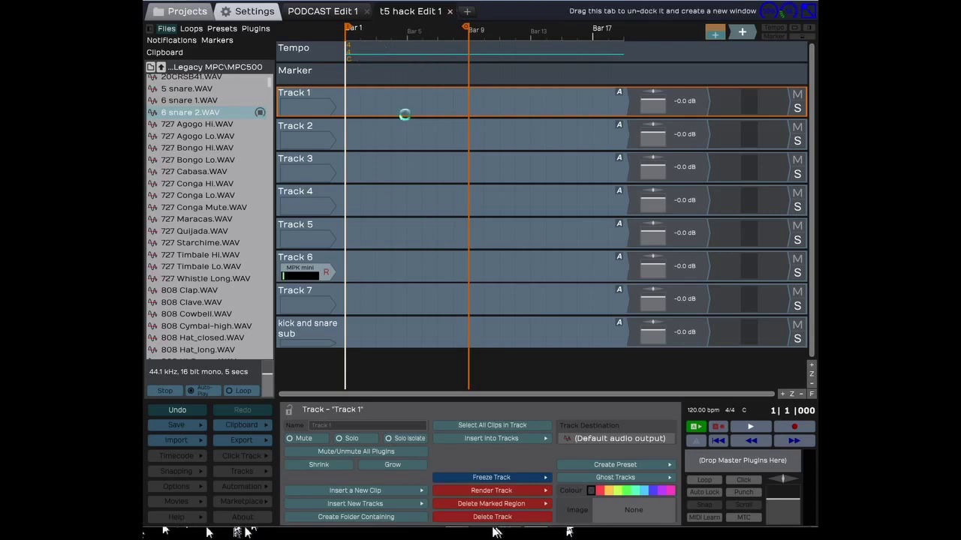
{"action": "left_click", "coordinate": [406, 303]}
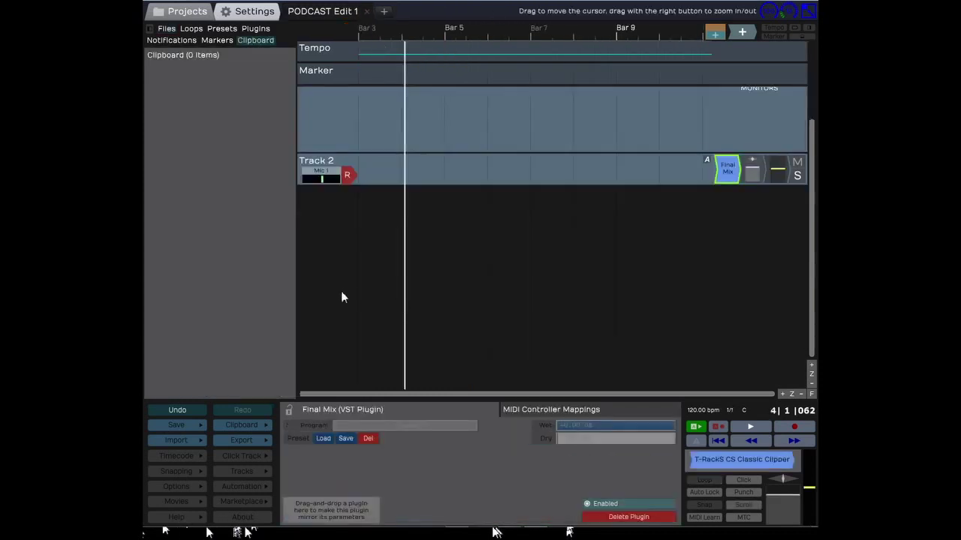
Open the tr sq stp edit from the trap project
{"action": "left_click", "coordinate": [180, 9]}
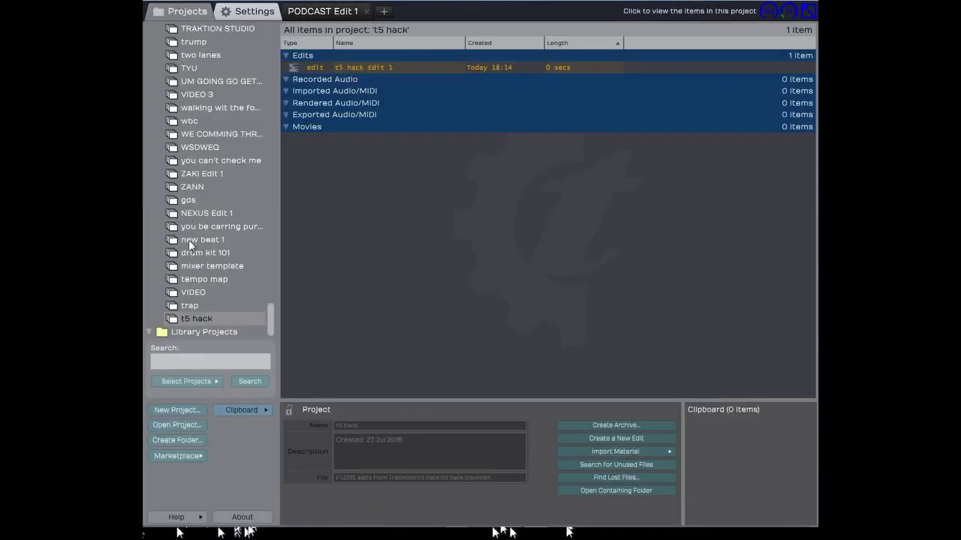
{"action": "left_click", "coordinate": [197, 304]}
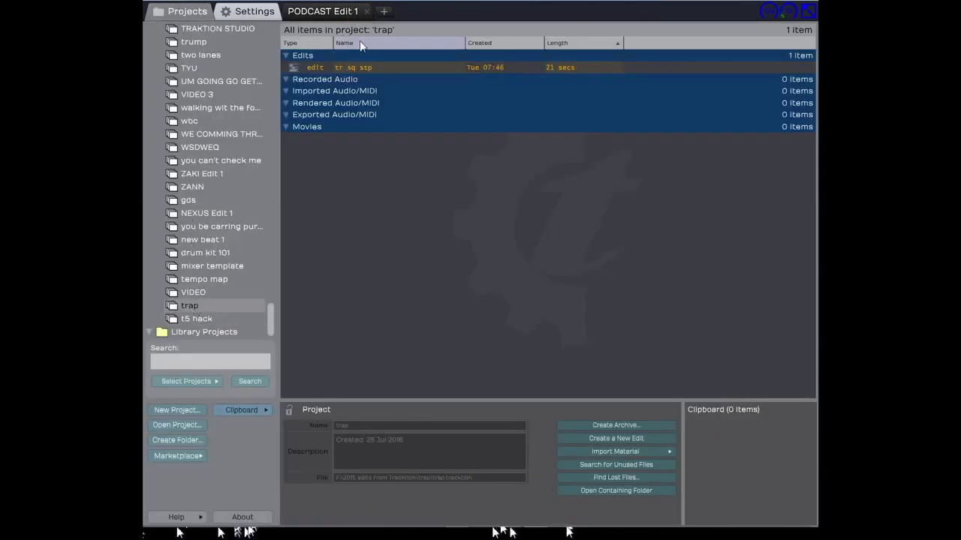
{"action": "double_click", "coordinate": [355, 67]}
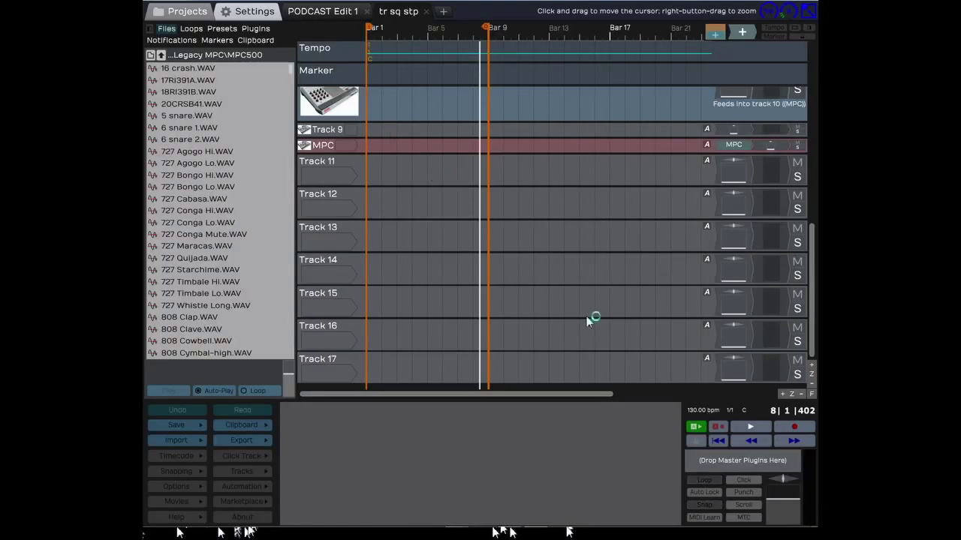
Play the edit from its start and select Track 8 to examine its track destination
{"action": "left_click", "coordinate": [719, 440]}
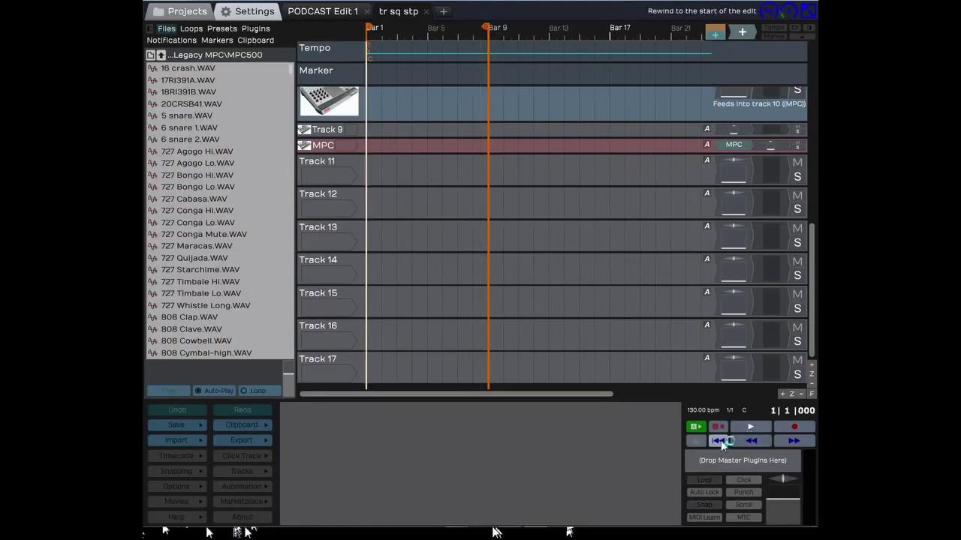
{"action": "left_click", "coordinate": [748, 430]}
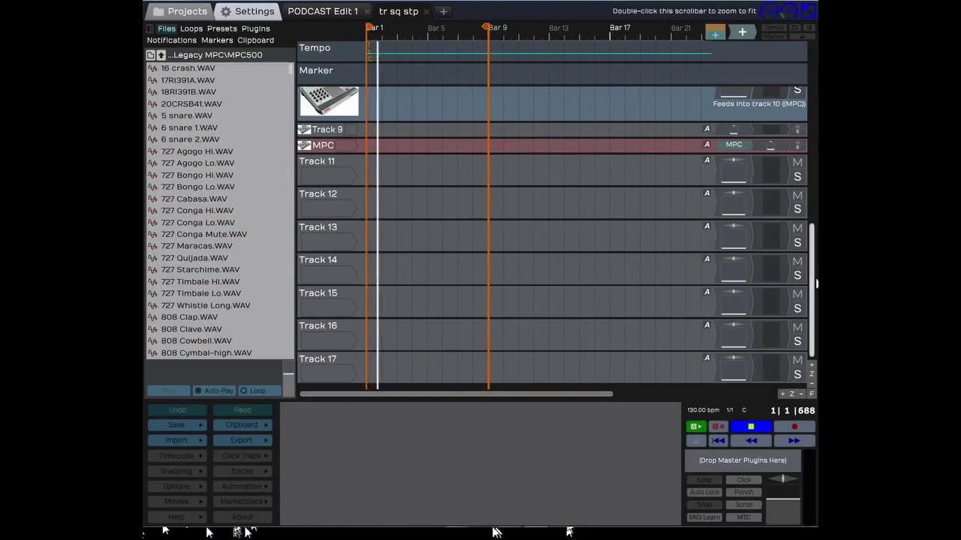
{"action": "left_click_drag", "start_coordinate": [814, 293], "coordinate": [814, 269]}
{"action": "left_click", "coordinate": [331, 150]}
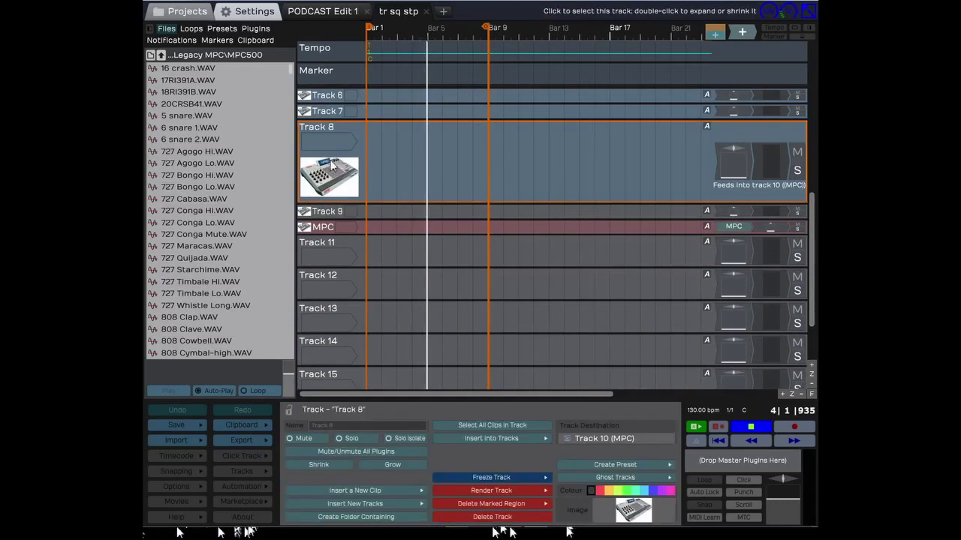
Look through the tracks from the clsd hats track down to Track 17 to examine which feed into the MPC track
{"action": "left_click_drag", "start_coordinate": [813, 203], "coordinate": [813, 60]}
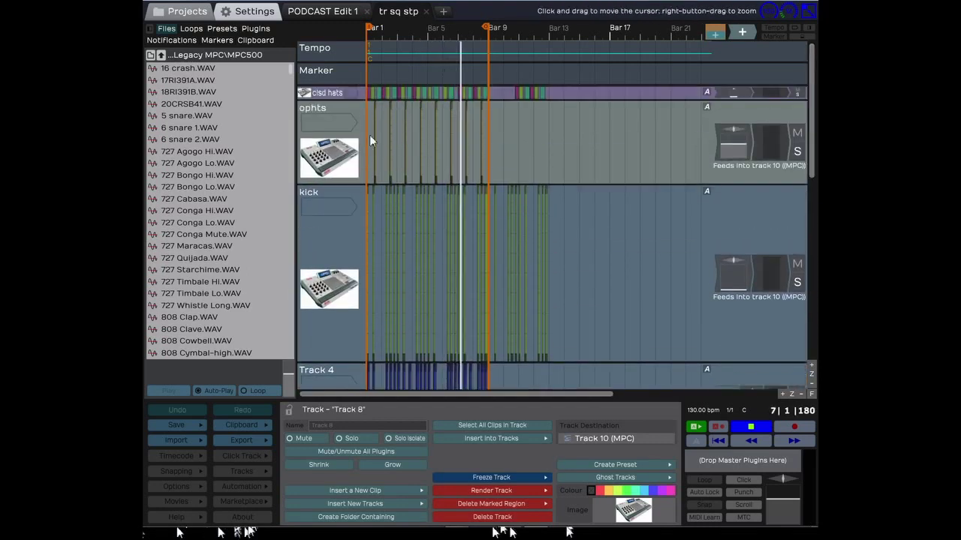
{"action": "scroll", "coordinate": [325, 114], "scroll_direction": "down", "scroll_amount": 2}
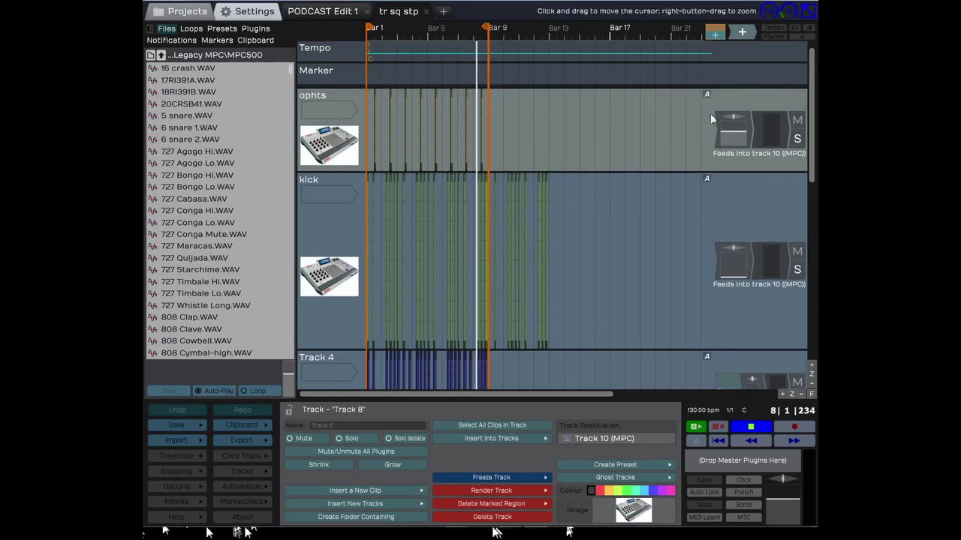
{"action": "left_click_drag", "start_coordinate": [809, 164], "coordinate": [810, 135]}
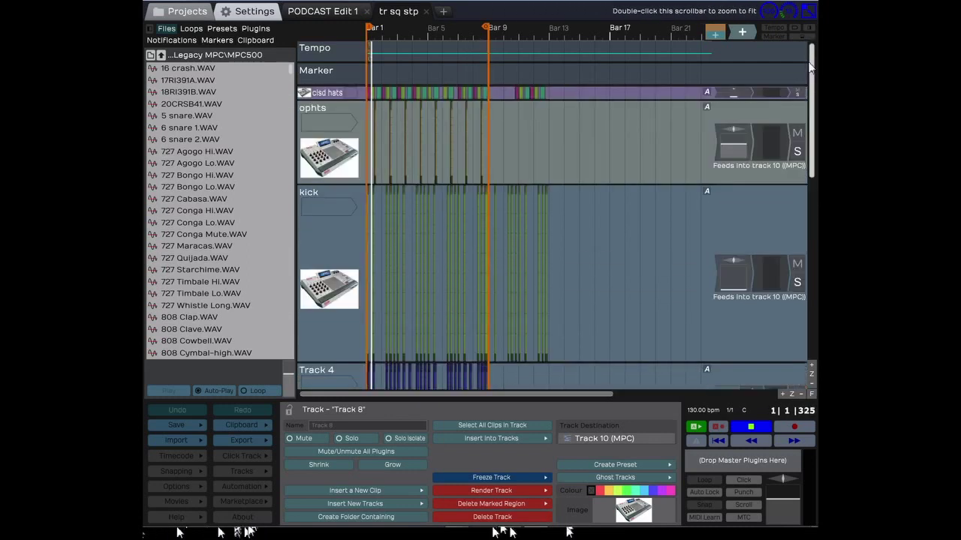
{"action": "left_click", "coordinate": [345, 96]}
{"action": "scroll", "coordinate": [342, 95], "scroll_direction": "down", "scroll_amount": 5}
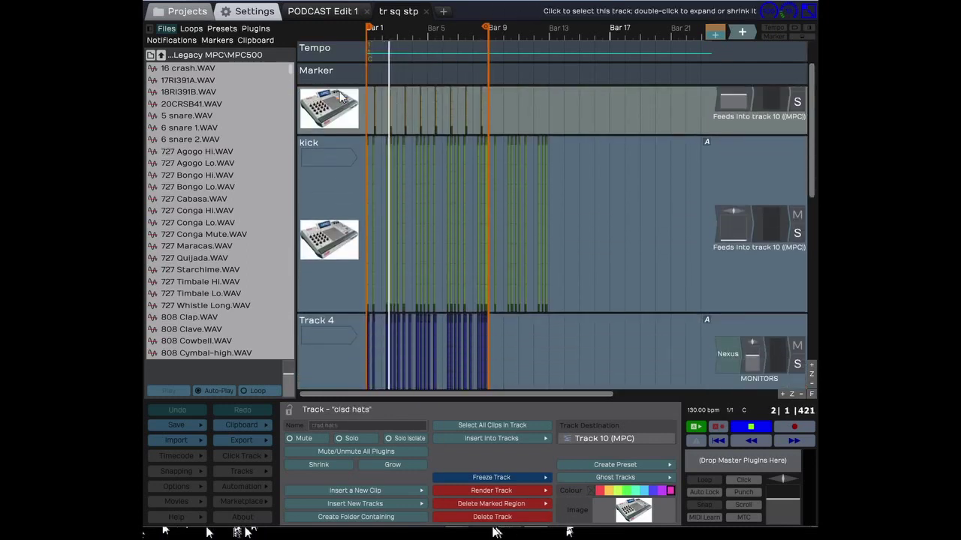
{"action": "scroll", "coordinate": [340, 96], "scroll_direction": "down", "scroll_amount": 8}
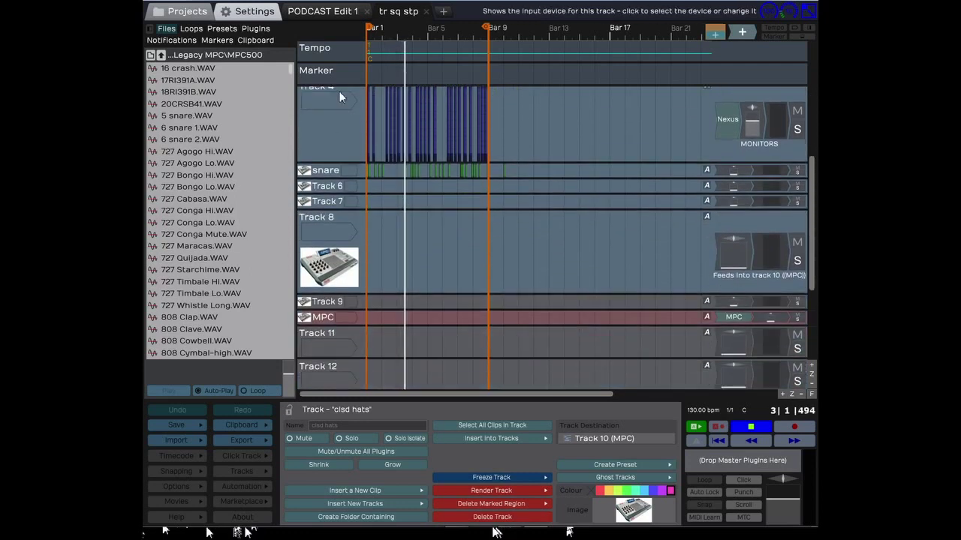
{"action": "scroll", "coordinate": [341, 96], "scroll_direction": "down", "scroll_amount": 1}
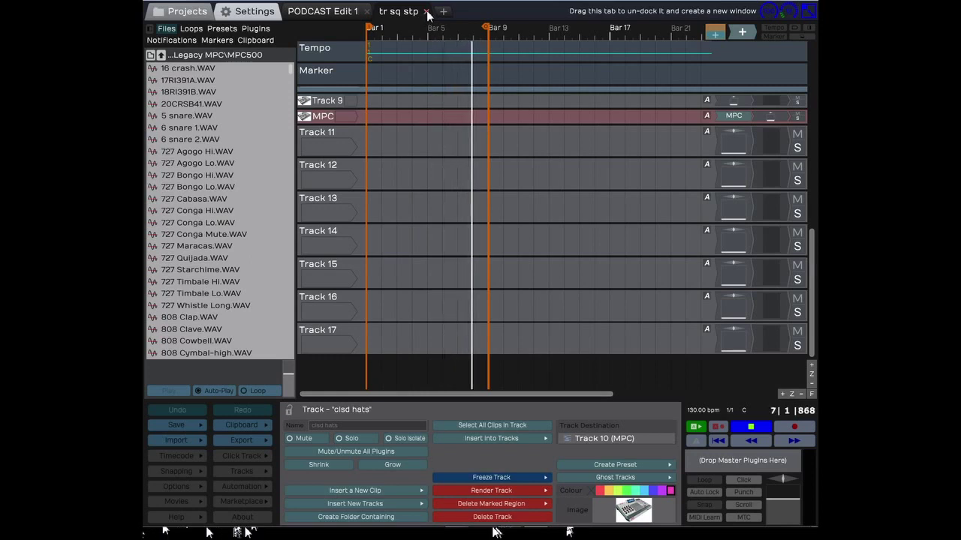
Close the tr sq stp edit with its changes saved and return to the project list
{"action": "left_click", "coordinate": [426, 12]}
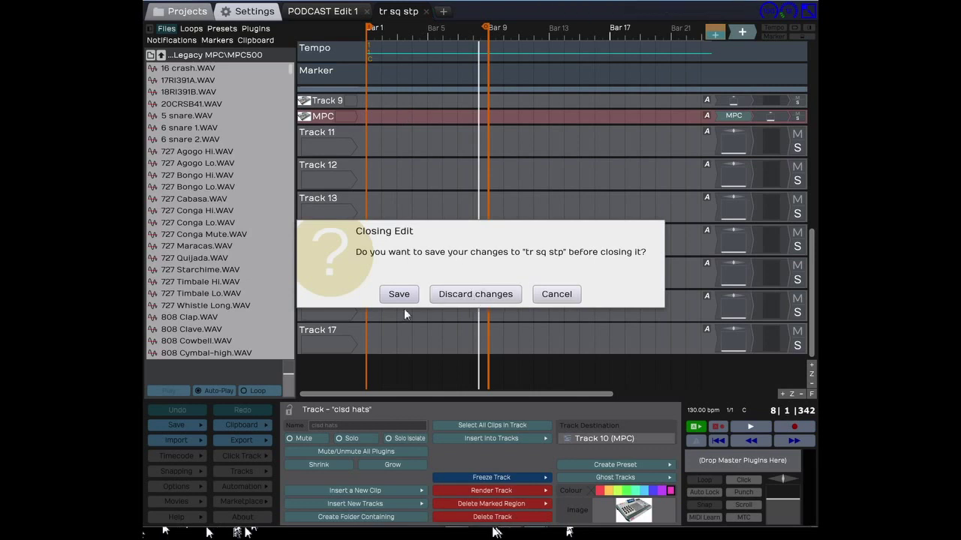
{"action": "left_click", "coordinate": [400, 295]}
{"action": "left_click", "coordinate": [203, 12]}
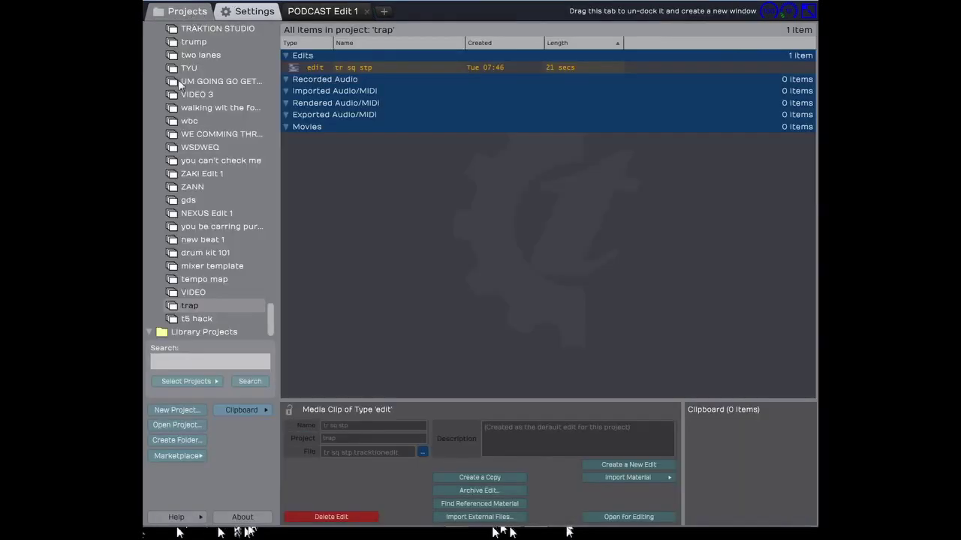
Open t5 hack Edit 1 from the t5 hack project
{"action": "left_click", "coordinate": [205, 312]}
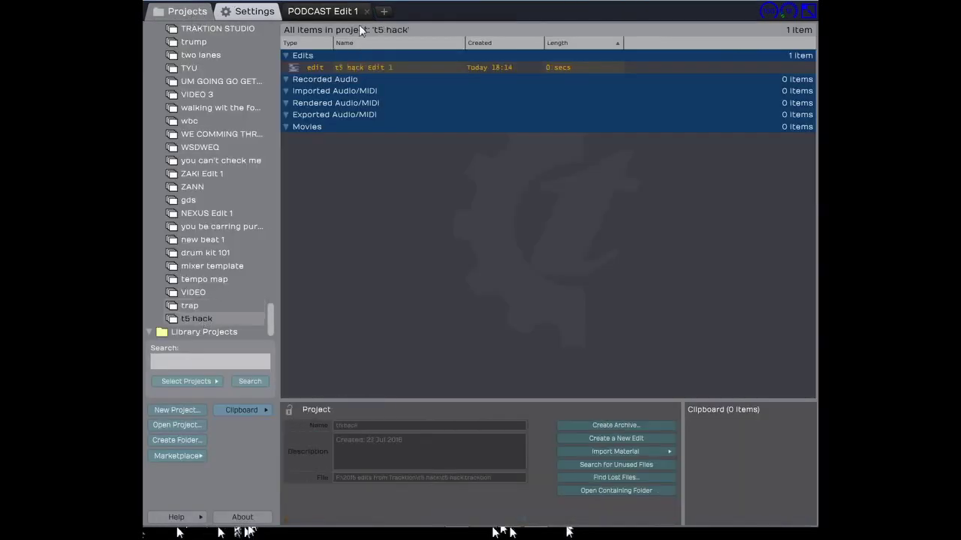
{"action": "double_click", "coordinate": [330, 12]}
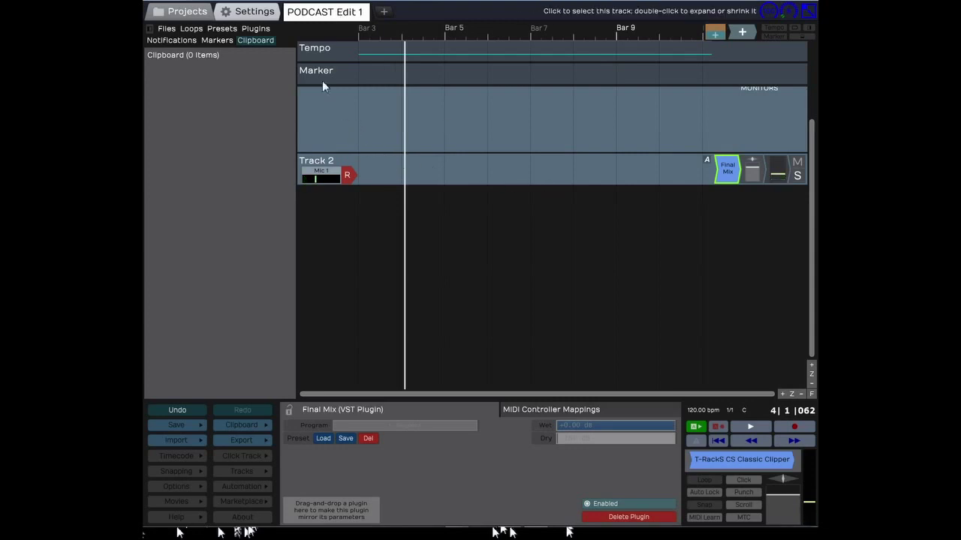
{"action": "left_click", "coordinate": [183, 11]}
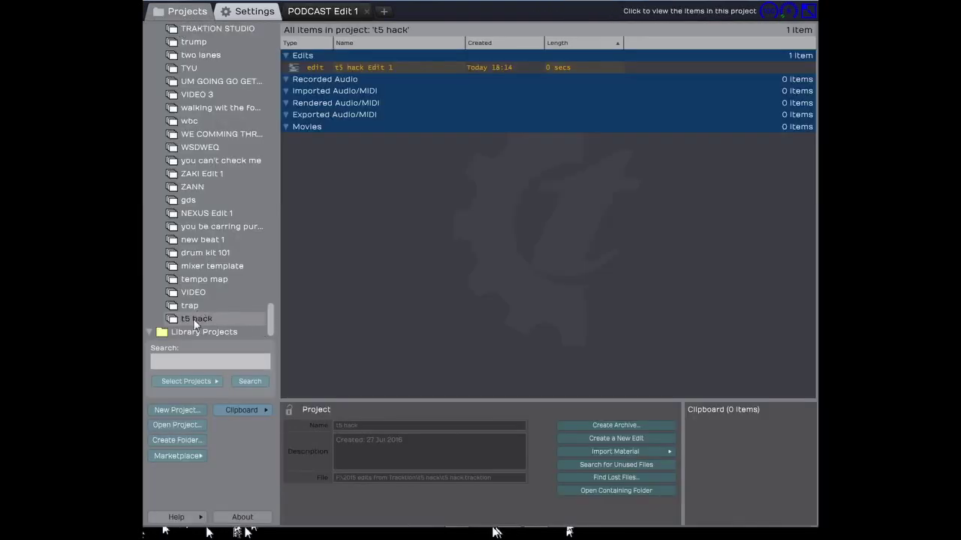
{"action": "double_click", "coordinate": [366, 69]}
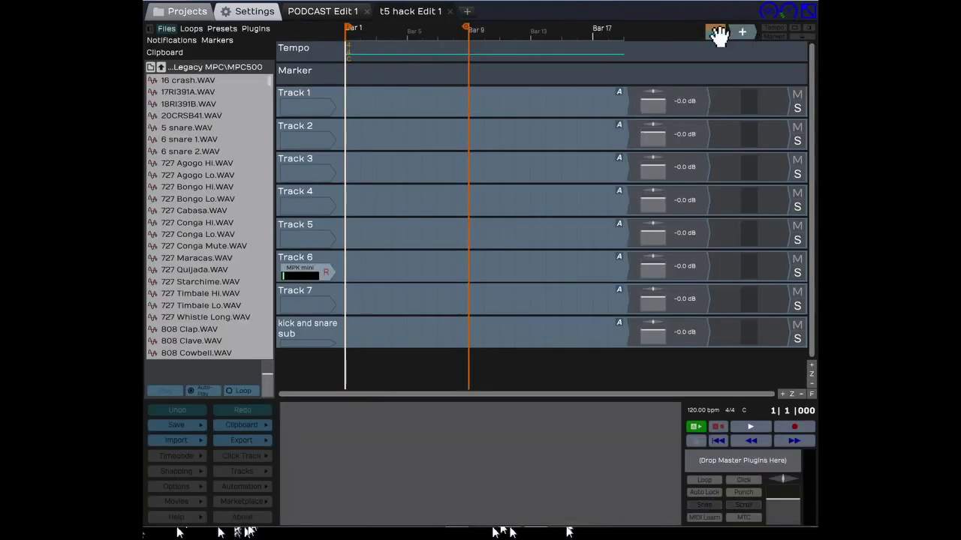
Insert the reFX Nexus plugin on Track 1 and set the track's input to MPK mini
{"action": "left_click_drag", "start_coordinate": [632, 101], "coordinate": [631, 100]}
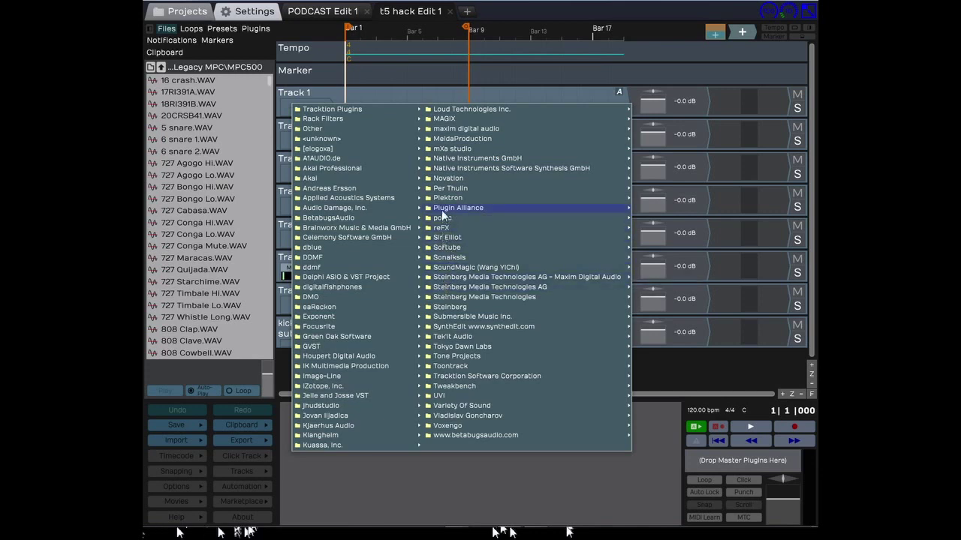
{"action": "mouse_move", "coordinate": [446, 161]}
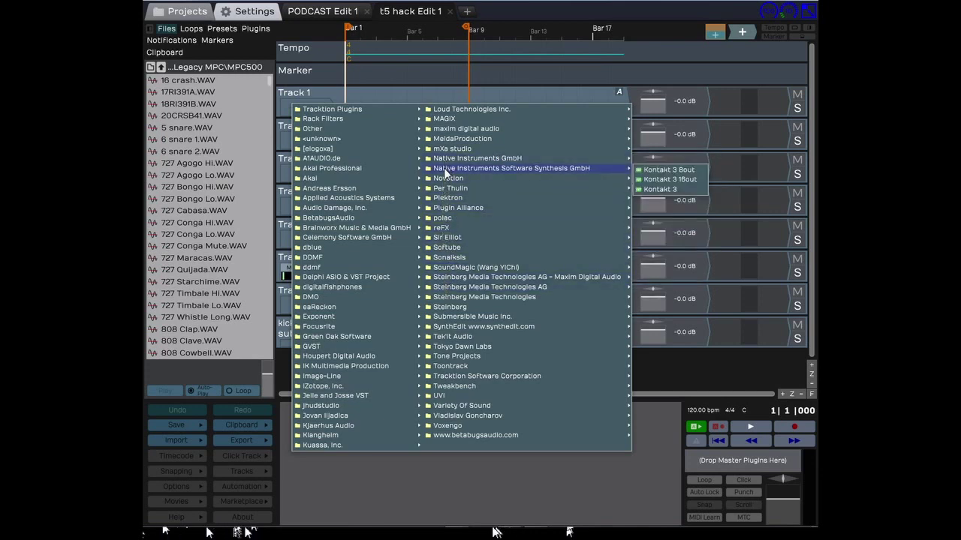
{"action": "mouse_move", "coordinate": [452, 228]}
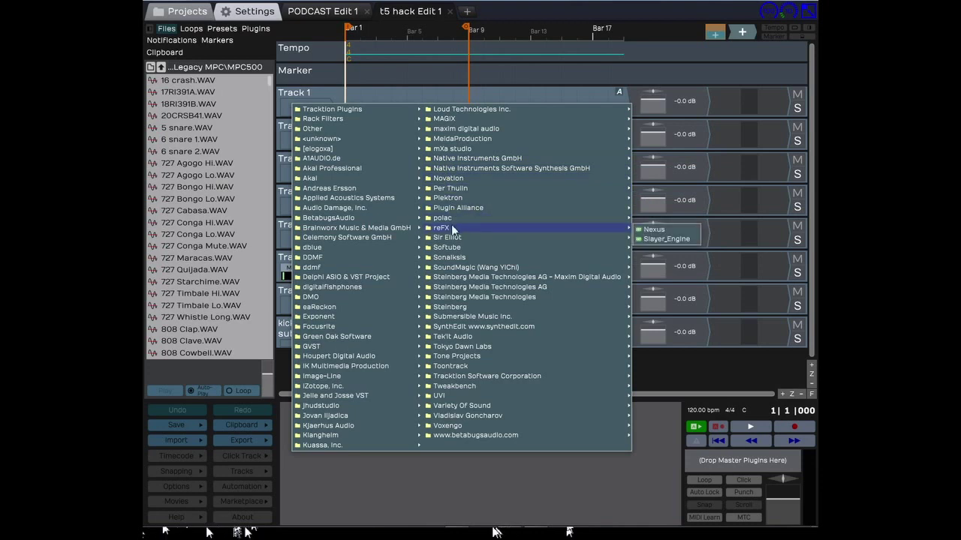
{"action": "left_click", "coordinate": [653, 230]}
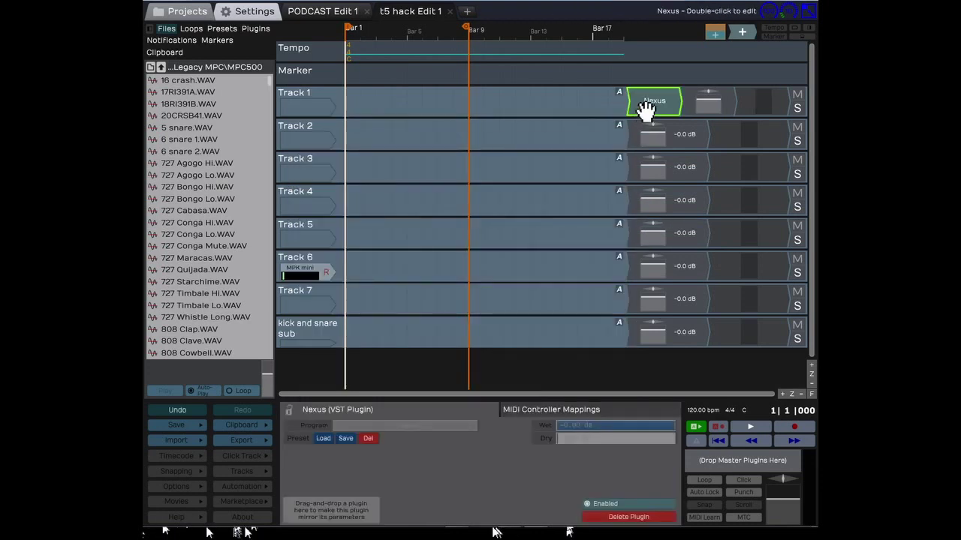
{"action": "left_click", "coordinate": [306, 101]}
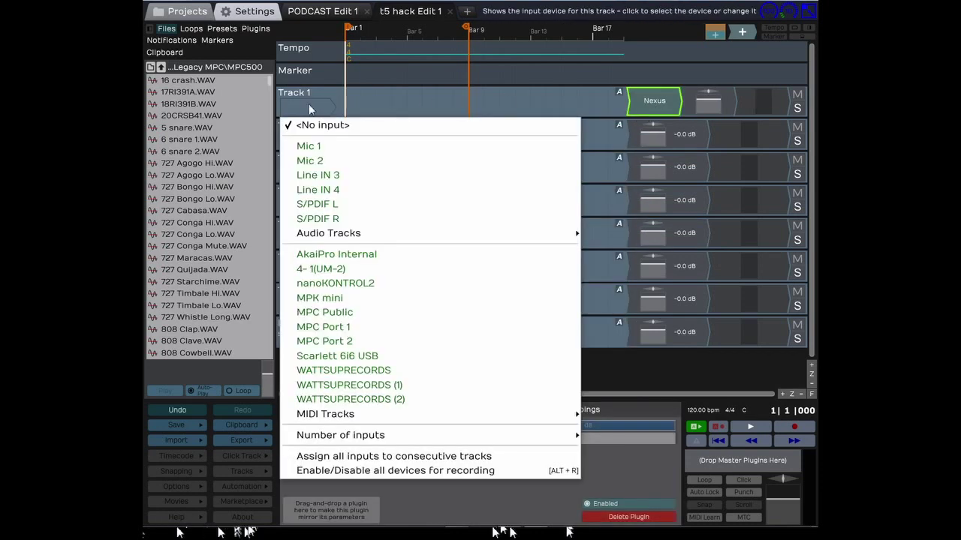
{"action": "left_click", "coordinate": [345, 298]}
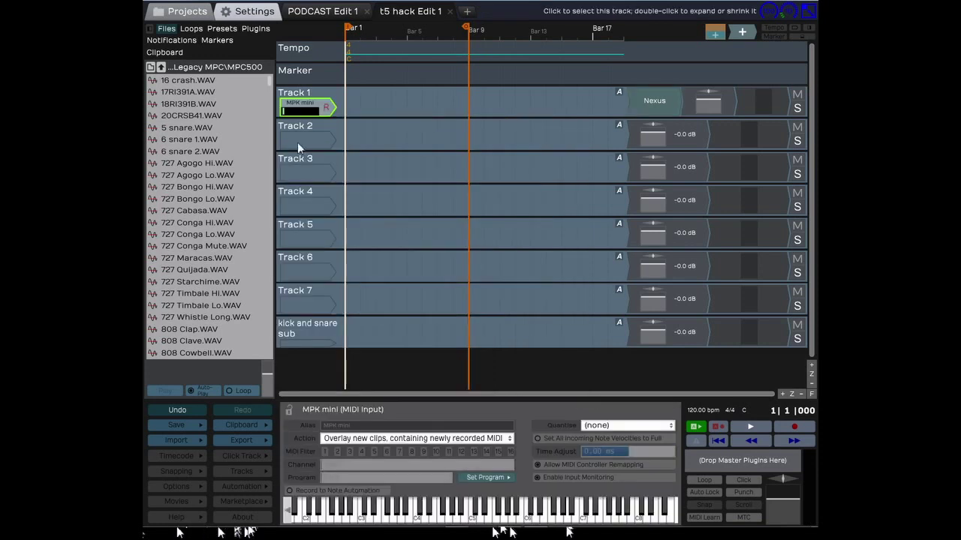
Set Track 2's number of inputs to 4
{"action": "left_click", "coordinate": [300, 139]}
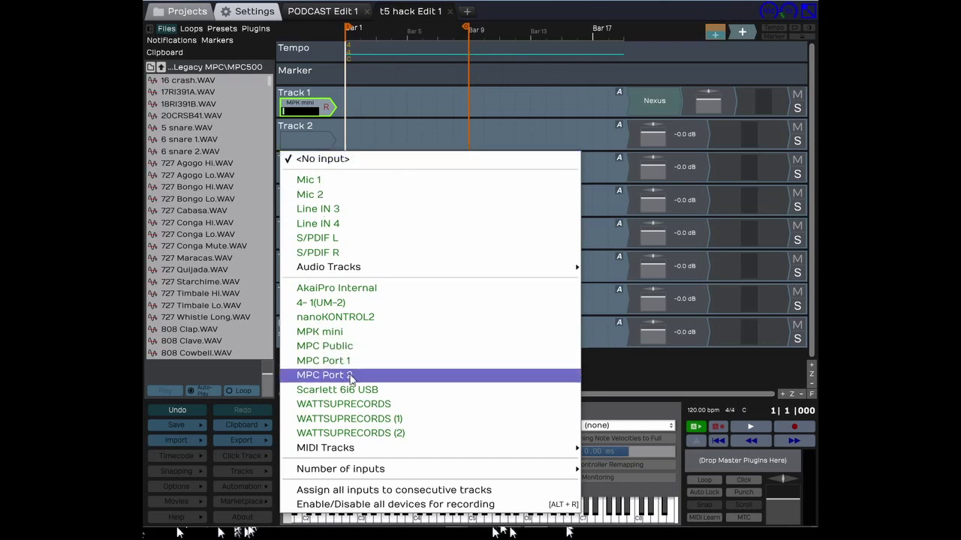
{"action": "mouse_move", "coordinate": [377, 476]}
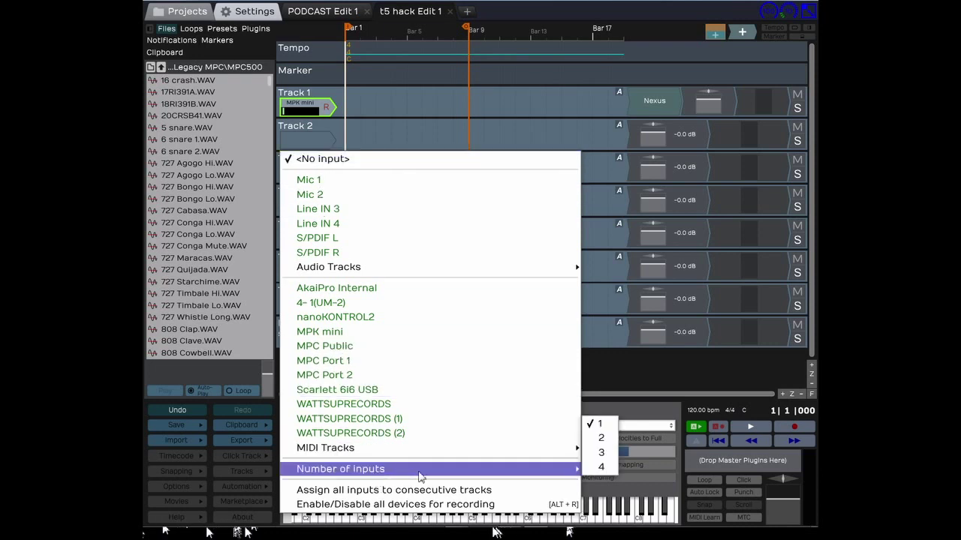
{"action": "left_click", "coordinate": [604, 469]}
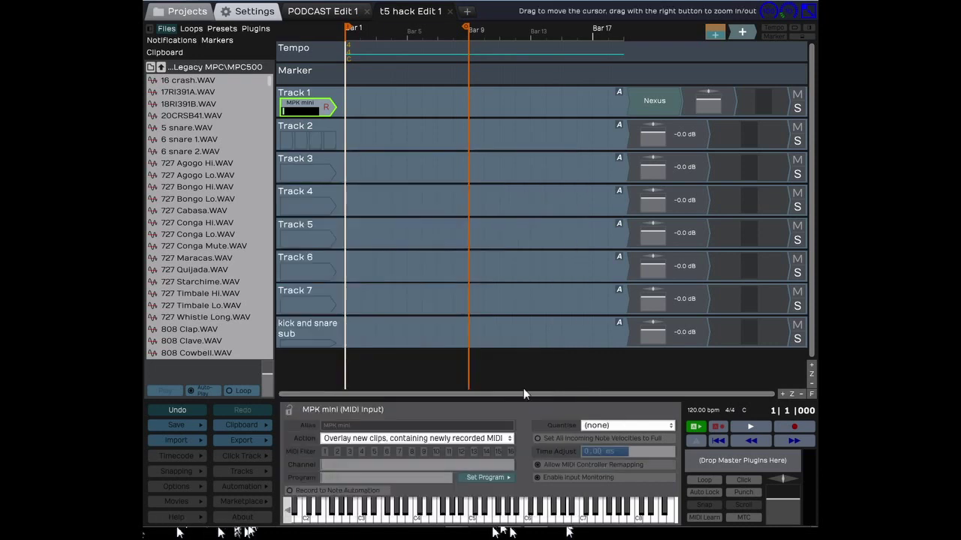
Go through Track 2's input slots to examine the devices that can be assigned to each
{"action": "left_click", "coordinate": [290, 142]}
{"action": "left_click", "coordinate": [324, 142]}
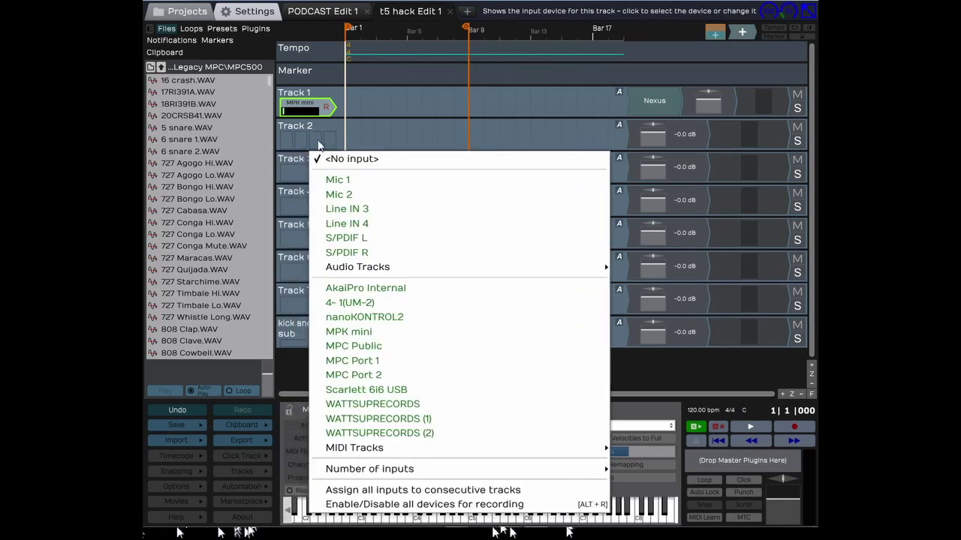
{"action": "left_click", "coordinate": [337, 143]}
{"action": "left_click", "coordinate": [293, 142]}
{"action": "left_click", "coordinate": [313, 142]}
{"action": "left_click", "coordinate": [330, 142]}
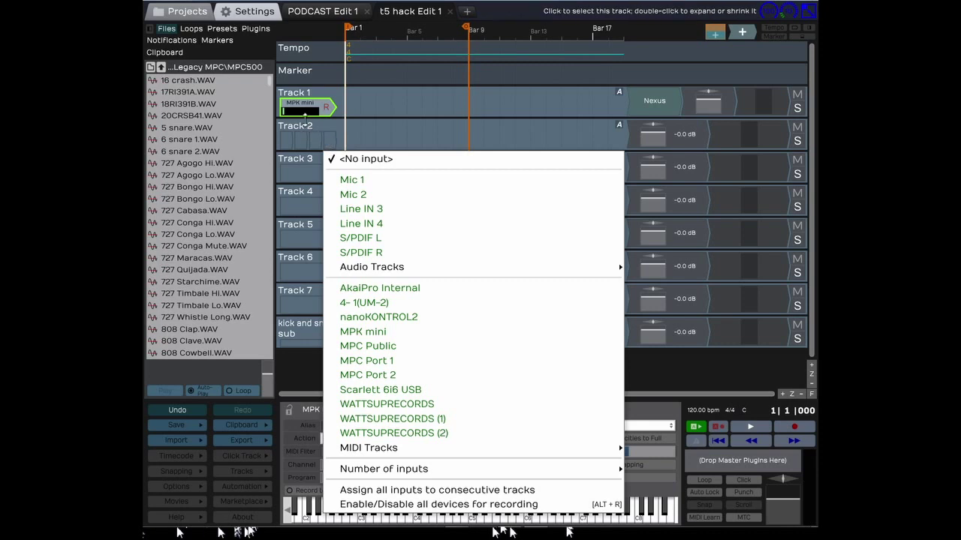
Arm the MPK mini input on Track 1 for recording
{"action": "left_click", "coordinate": [324, 109]}
{"action": "left_click", "coordinate": [325, 109]}
{"action": "left_click", "coordinate": [326, 110]}
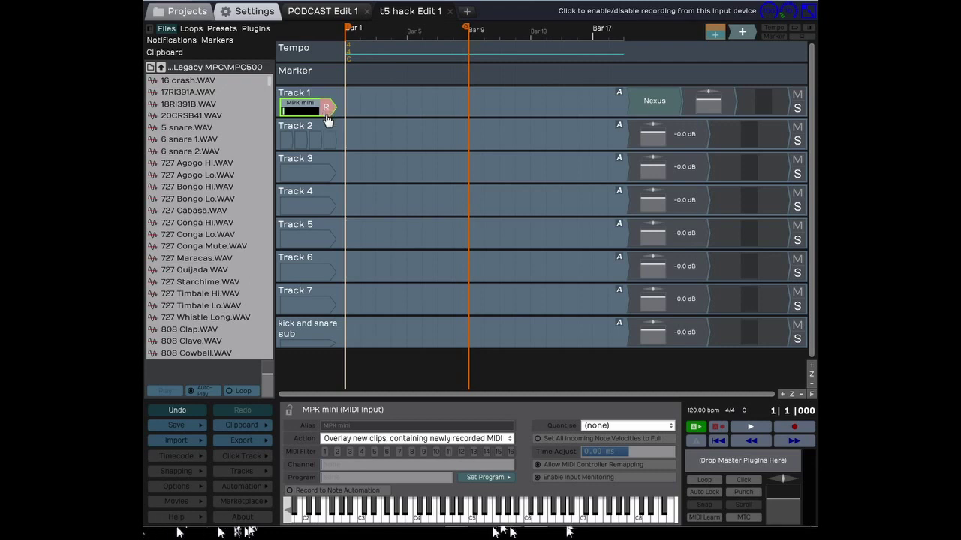
Examine the MPK mini output and input in the MIDI device settings and return to t5 hack Edit 1
{"action": "left_click", "coordinate": [255, 10]}
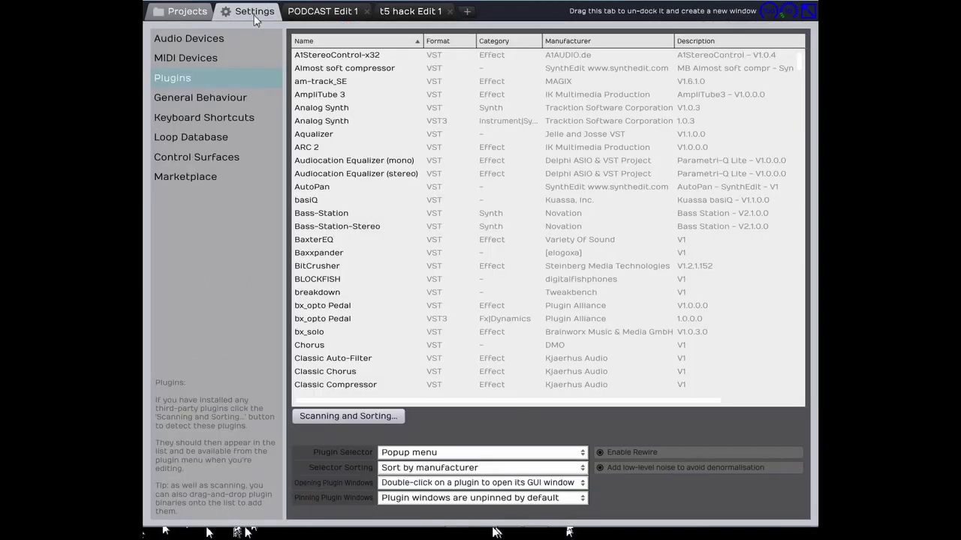
{"action": "left_click", "coordinate": [210, 60]}
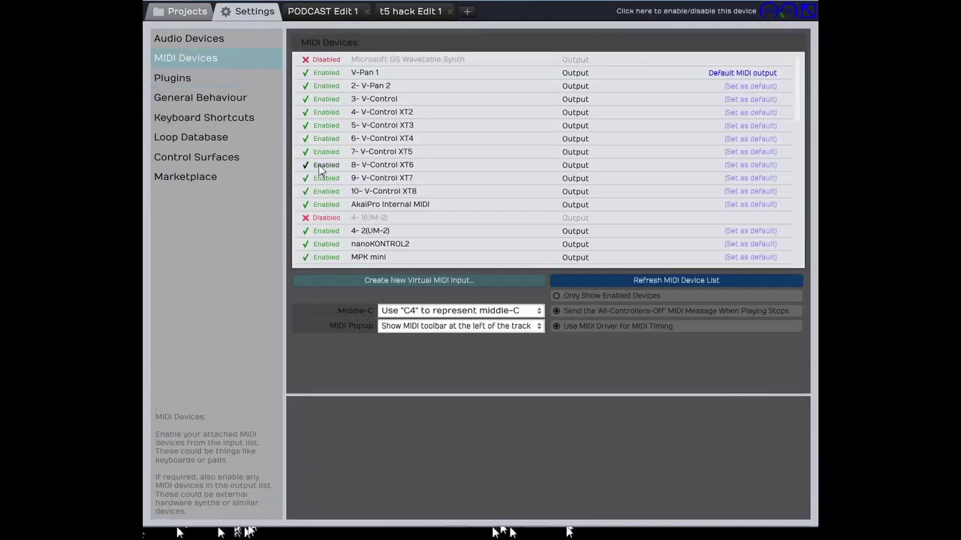
{"action": "scroll", "coordinate": [321, 169], "scroll_direction": "down", "scroll_amount": 10}
{"action": "scroll", "coordinate": [312, 146], "scroll_direction": "up", "scroll_amount": 1}
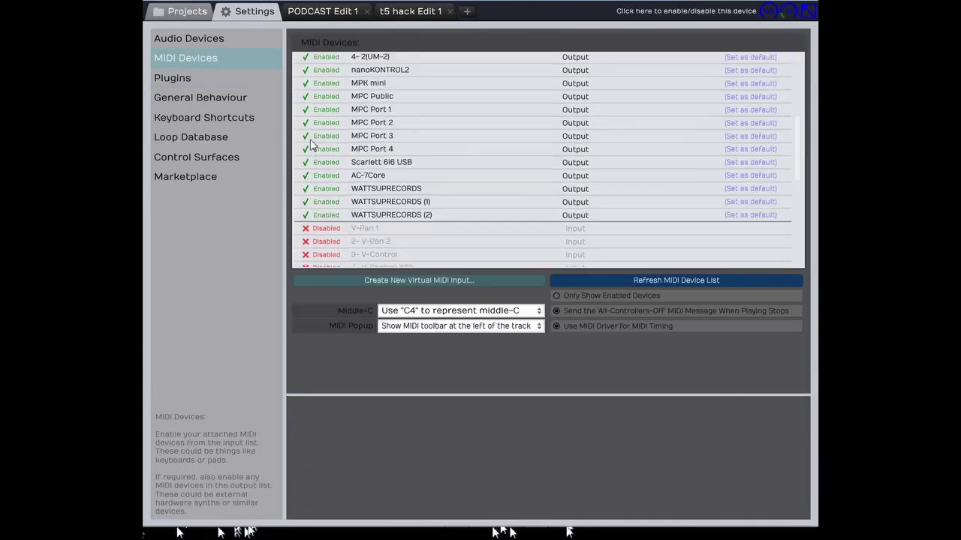
{"action": "left_click", "coordinate": [306, 84]}
{"action": "scroll", "coordinate": [307, 150], "scroll_direction": "down", "scroll_amount": 5}
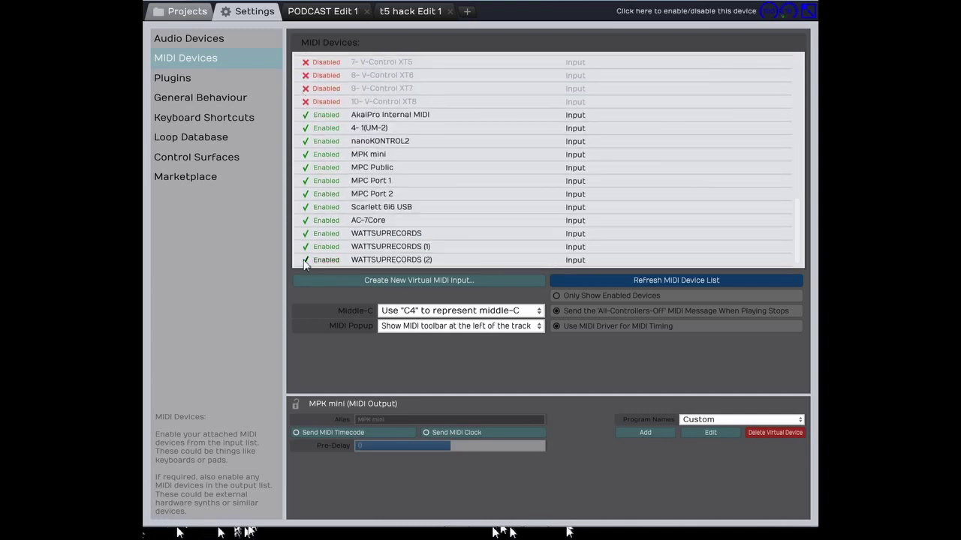
{"action": "left_click", "coordinate": [306, 157]}
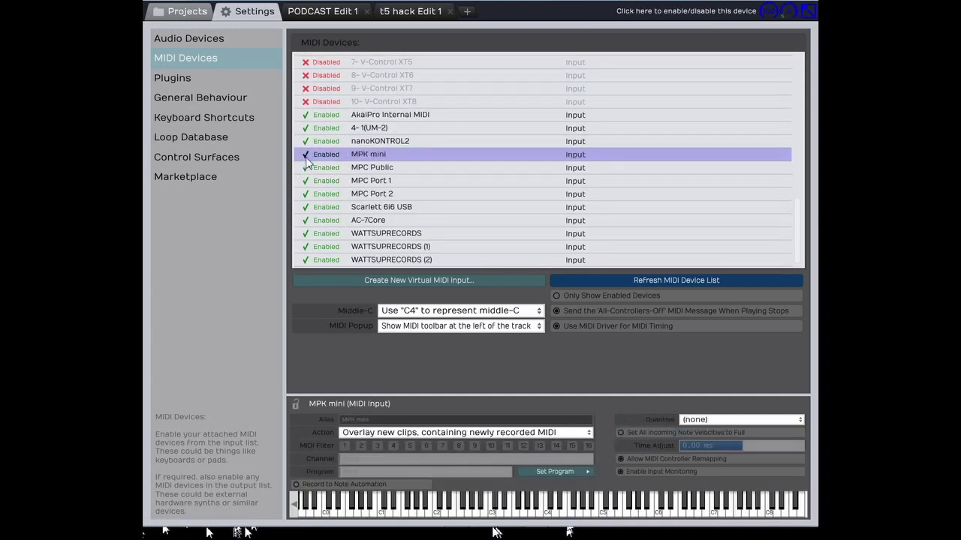
{"action": "left_click", "coordinate": [395, 13]}
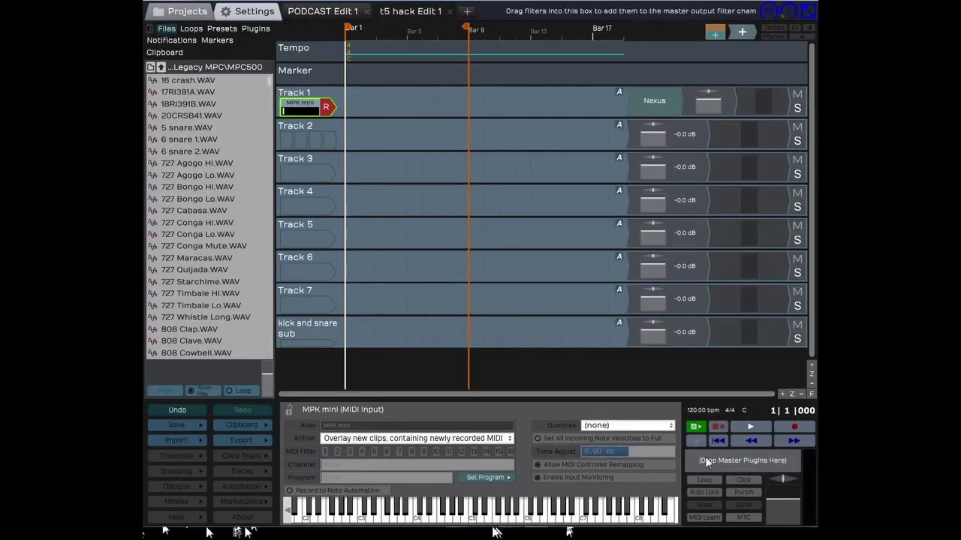
{"action": "left_click", "coordinate": [349, 11]}
{"action": "left_click", "coordinate": [409, 10]}
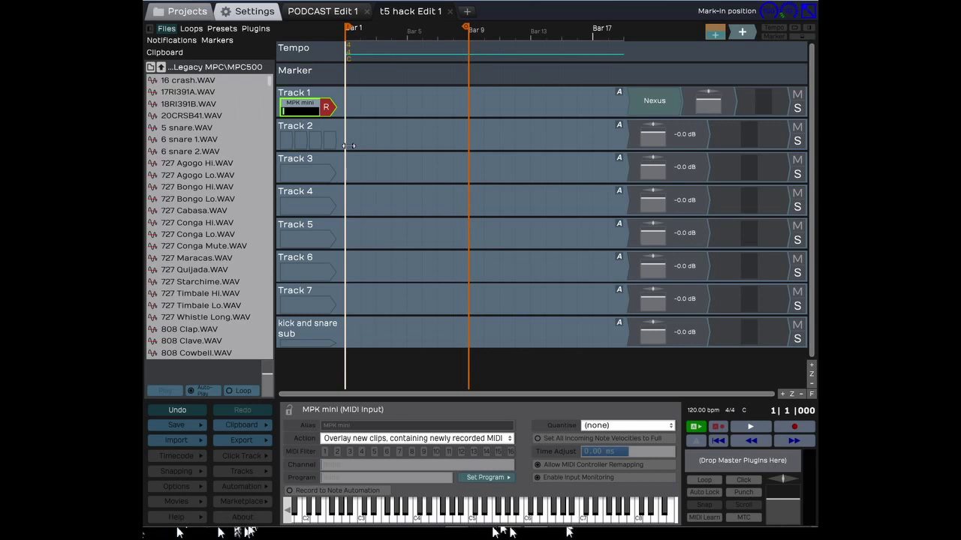
Disable the MPK mini input in the MIDI device settings and try to enable it again
{"action": "left_click", "coordinate": [248, 15]}
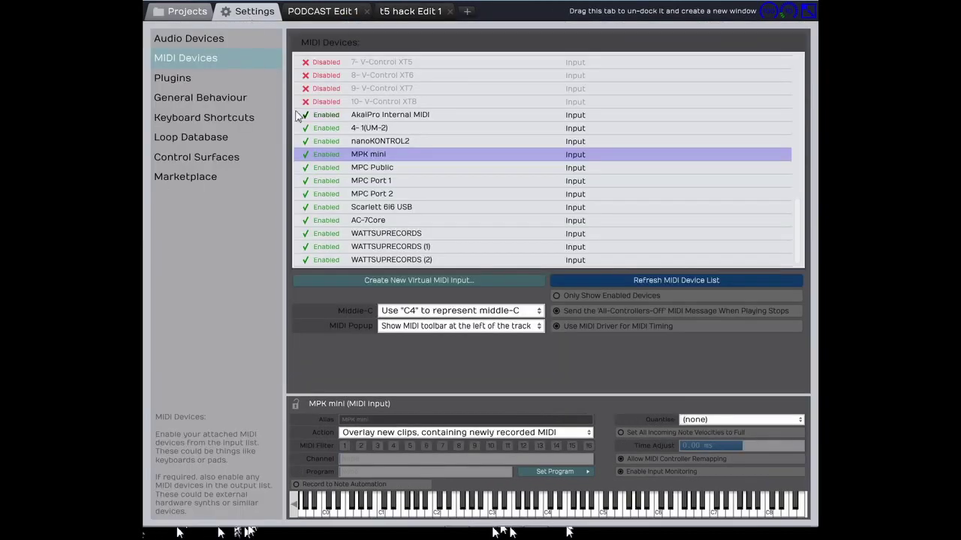
{"action": "left_click", "coordinate": [307, 156]}
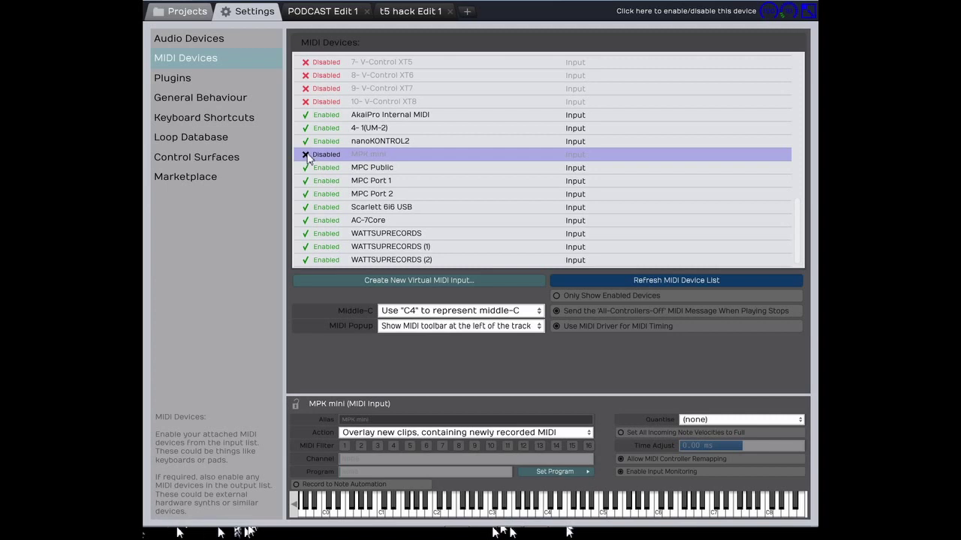
{"action": "left_click", "coordinate": [306, 156]}
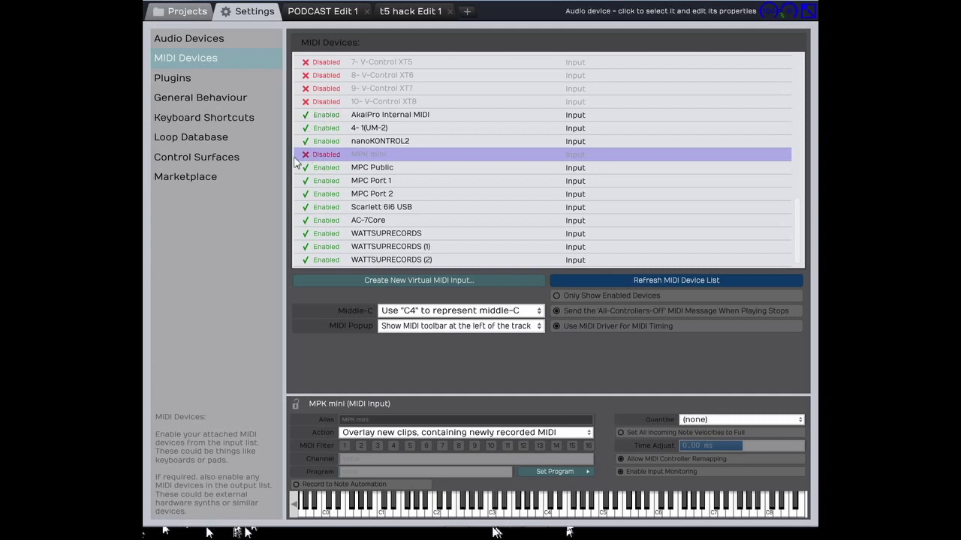
{"action": "left_click", "coordinate": [306, 159]}
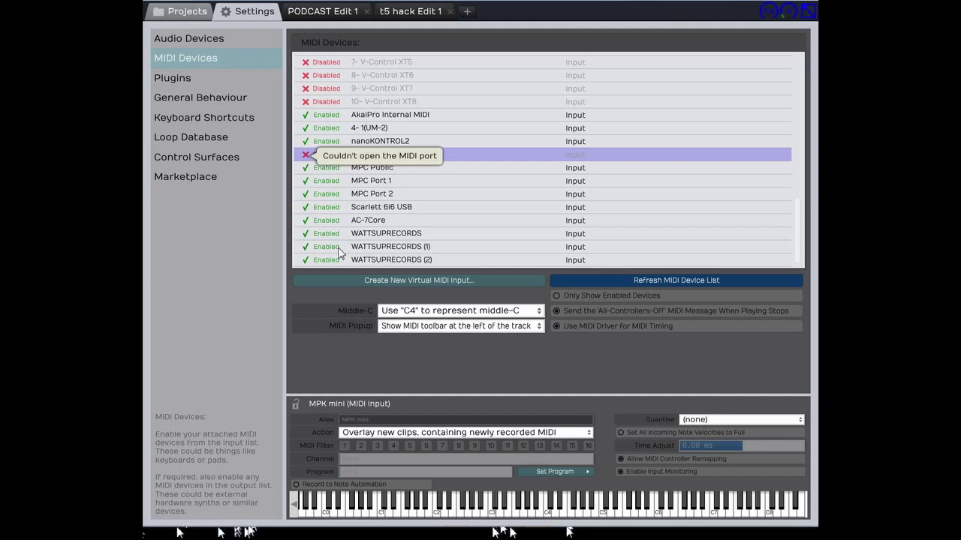
Disable the MPK mini MIDI output and try to re-enable both the MPK mini output and input
{"action": "scroll", "coordinate": [797, 210], "scroll_direction": "up", "scroll_amount": 10}
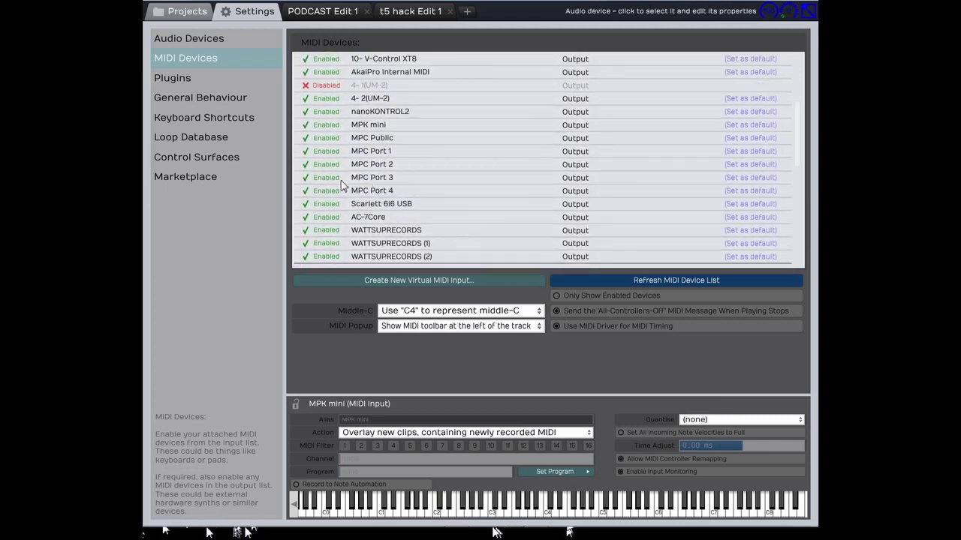
{"action": "left_click", "coordinate": [307, 126]}
{"action": "scroll", "coordinate": [307, 131], "scroll_direction": "up", "scroll_amount": 4}
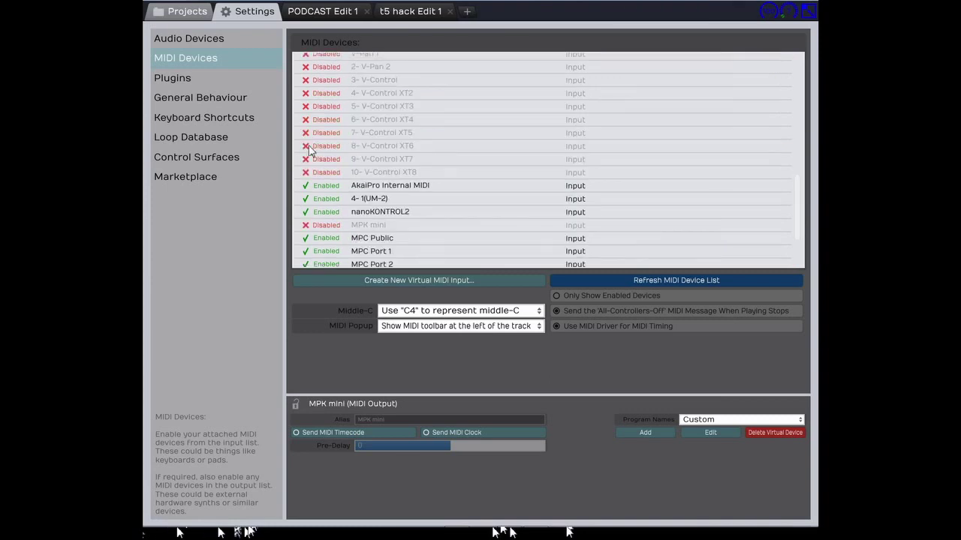
{"action": "scroll", "coordinate": [308, 178], "scroll_direction": "down", "scroll_amount": 5}
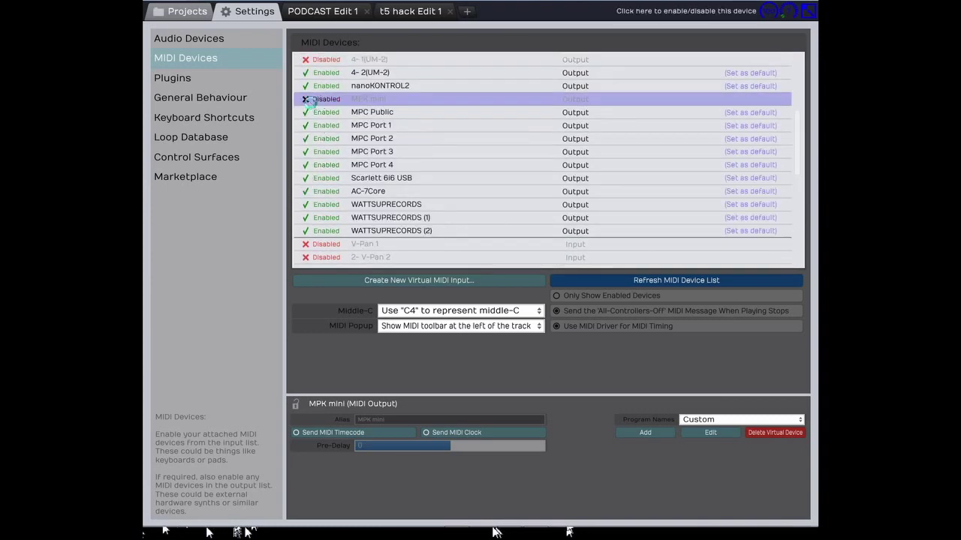
{"action": "scroll", "coordinate": [309, 128], "scroll_direction": "down", "scroll_amount": 5}
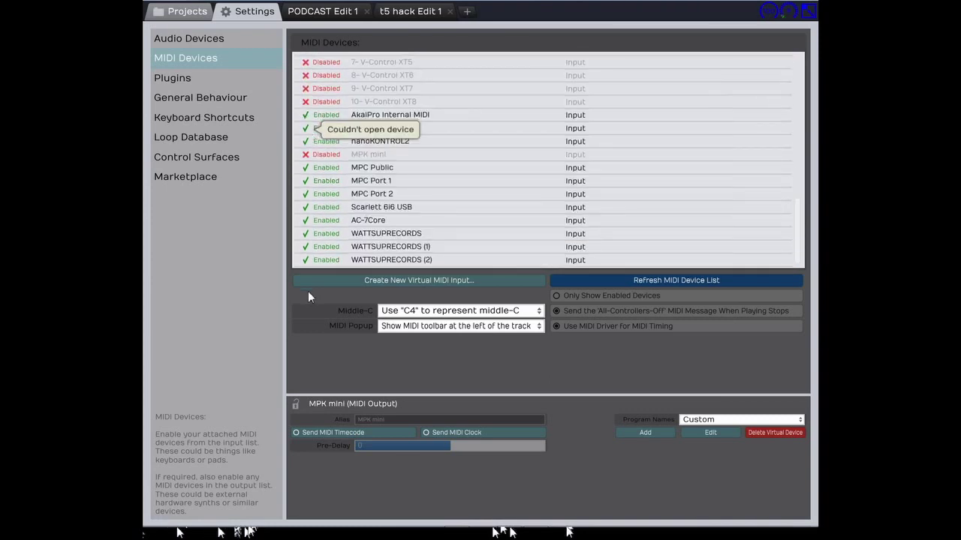
{"action": "left_click", "coordinate": [314, 154]}
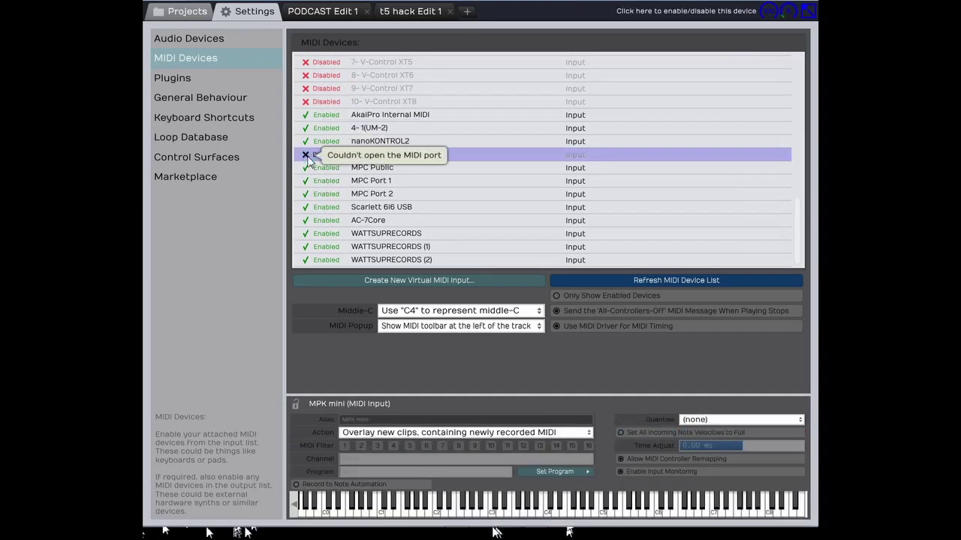
Try again to enable the MPK mini output and input in the MIDI device settings, and return to t5 hack Edit 1
{"action": "scroll", "coordinate": [390, 113], "scroll_direction": "up", "scroll_amount": 4}
{"action": "left_click", "coordinate": [422, 12]}
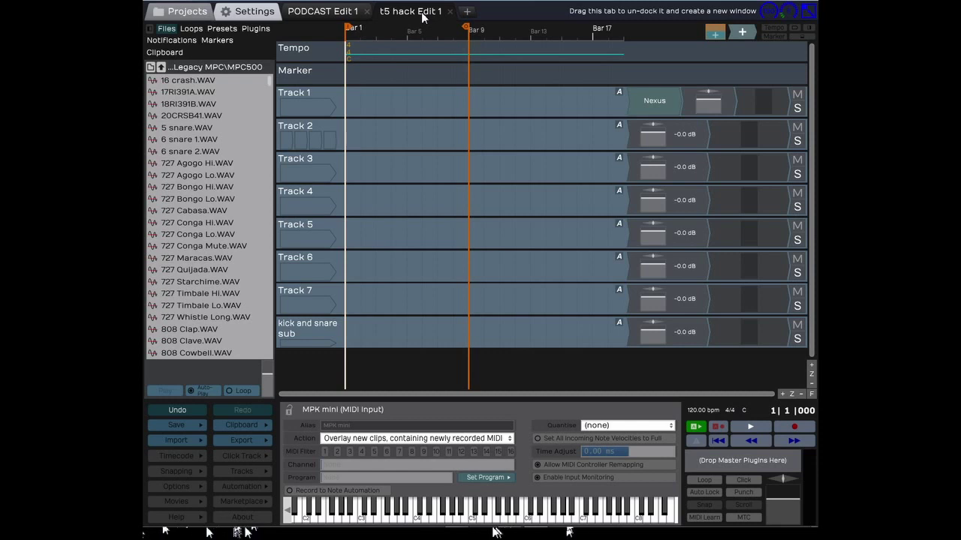
{"action": "left_click", "coordinate": [252, 12]}
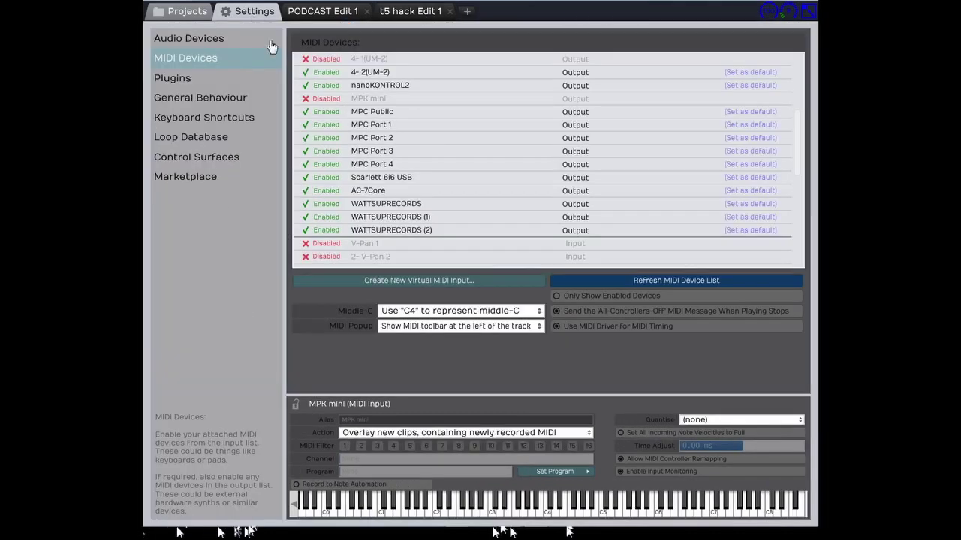
{"action": "left_click", "coordinate": [326, 99]}
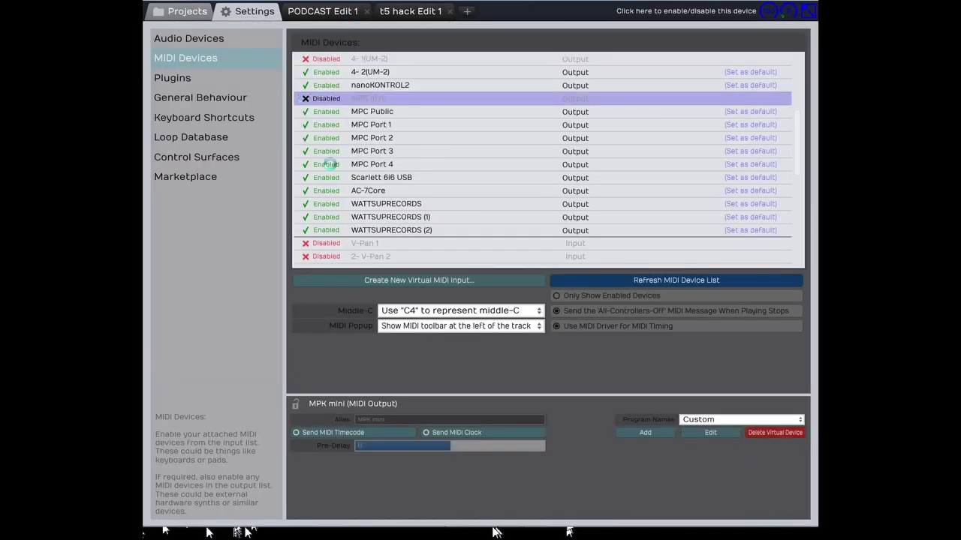
{"action": "scroll", "coordinate": [308, 187], "scroll_direction": "down", "scroll_amount": 4}
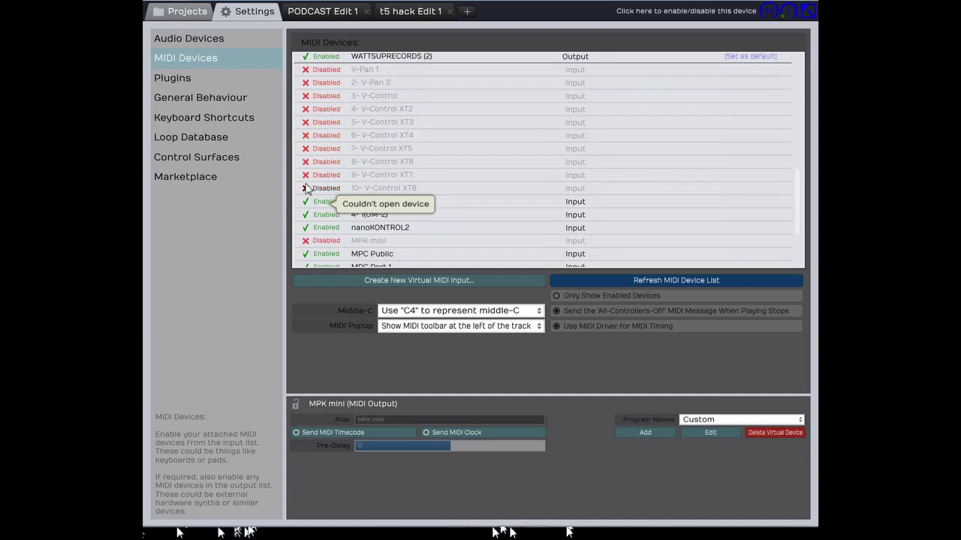
{"action": "scroll", "coordinate": [306, 189], "scroll_direction": "down", "scroll_amount": 2}
{"action": "left_click", "coordinate": [312, 156]}
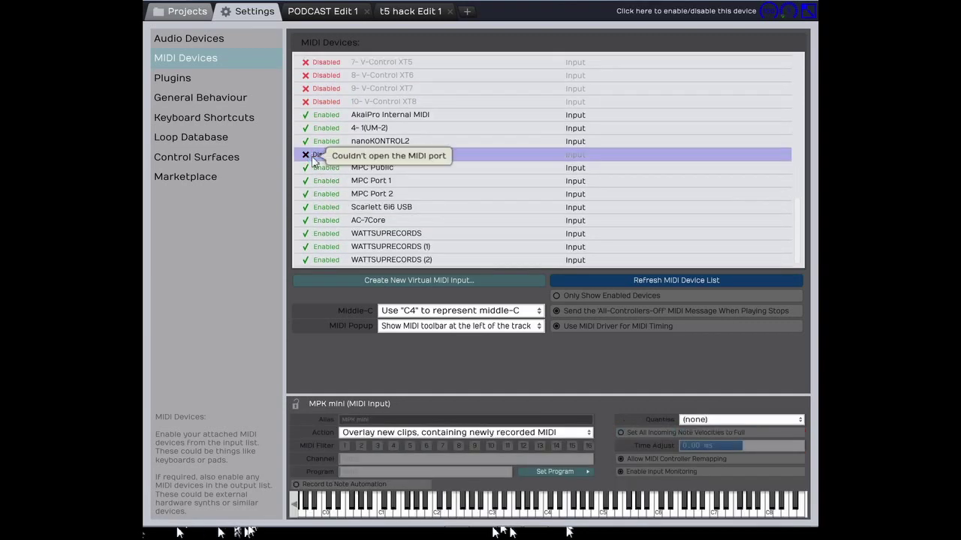
{"action": "left_click", "coordinate": [310, 12]}
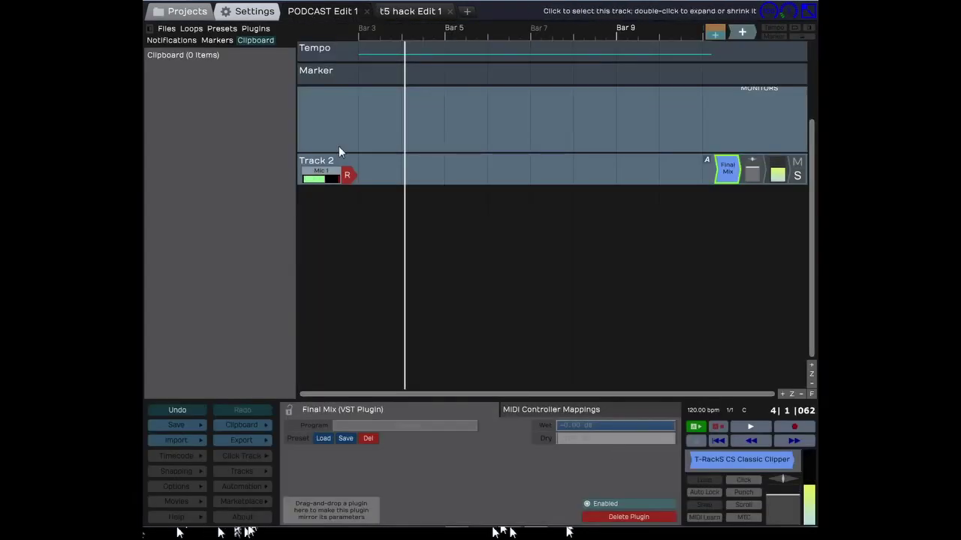
{"action": "left_click", "coordinate": [395, 14]}
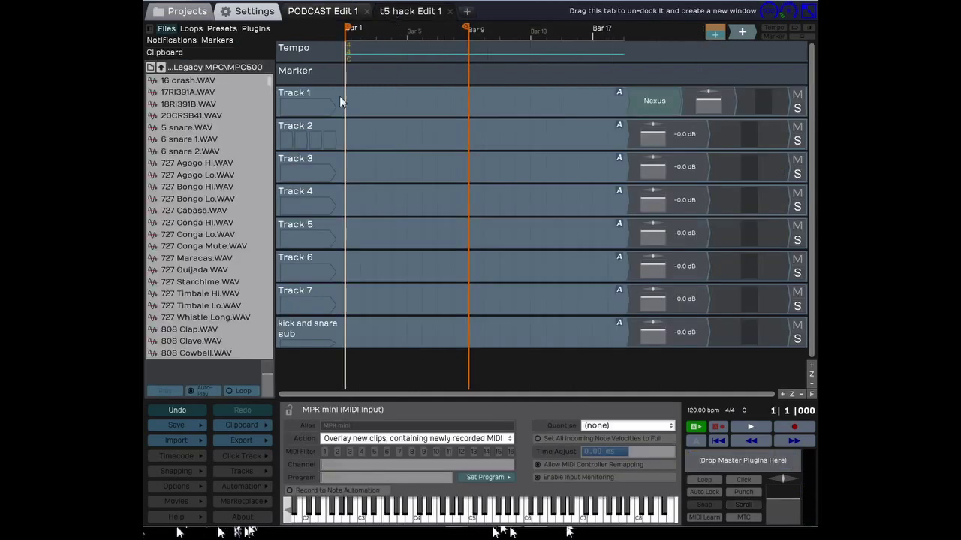
Insert a new MIDI clip at bar 1 on Track 1 and open it in the inline MIDI editor
{"action": "left_click_drag", "start_coordinate": [717, 33], "coordinate": [346, 101]}
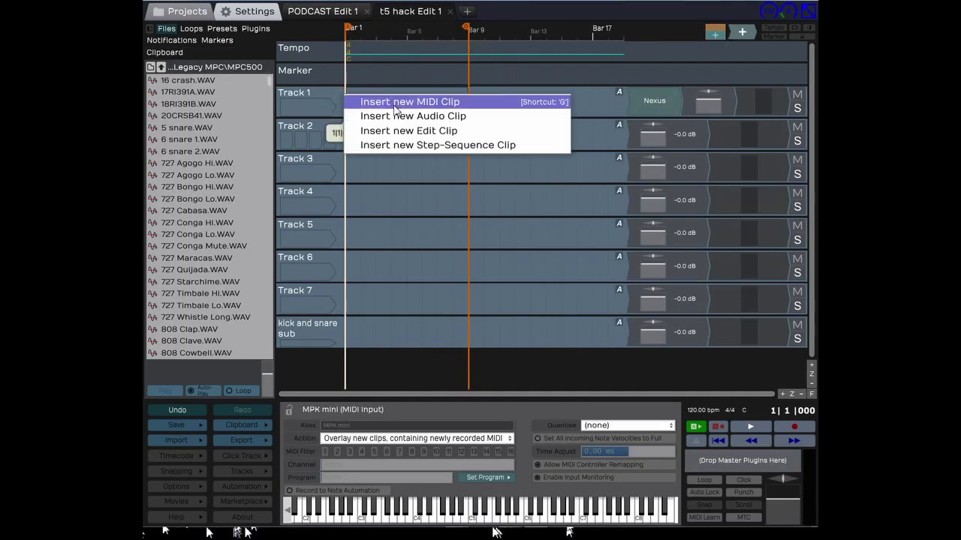
{"action": "left_click", "coordinate": [396, 108]}
{"action": "scroll", "coordinate": [376, 102], "scroll_direction": "up", "scroll_amount": 2}
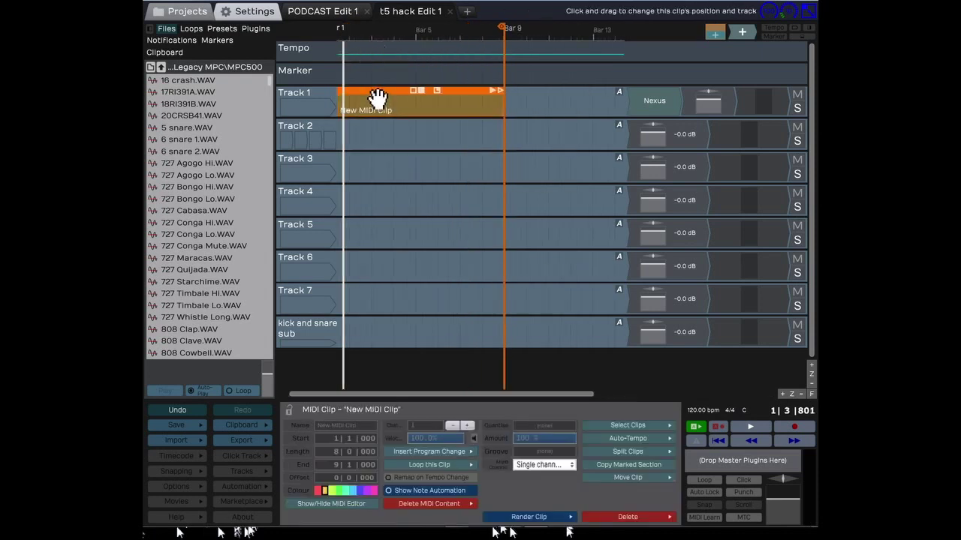
{"action": "double_click", "coordinate": [378, 98]}
{"action": "scroll", "coordinate": [376, 115], "scroll_direction": "up", "scroll_amount": 1}
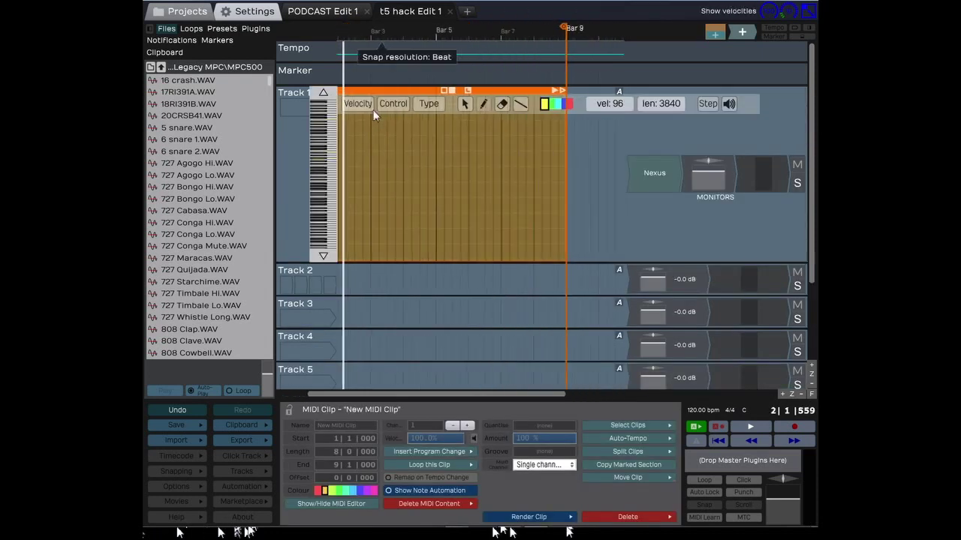
Enlarge Track 1 vertically so the clip's piano roll fills the arrangement area, with the MIDI editor open
{"action": "key", "text": "Home"}
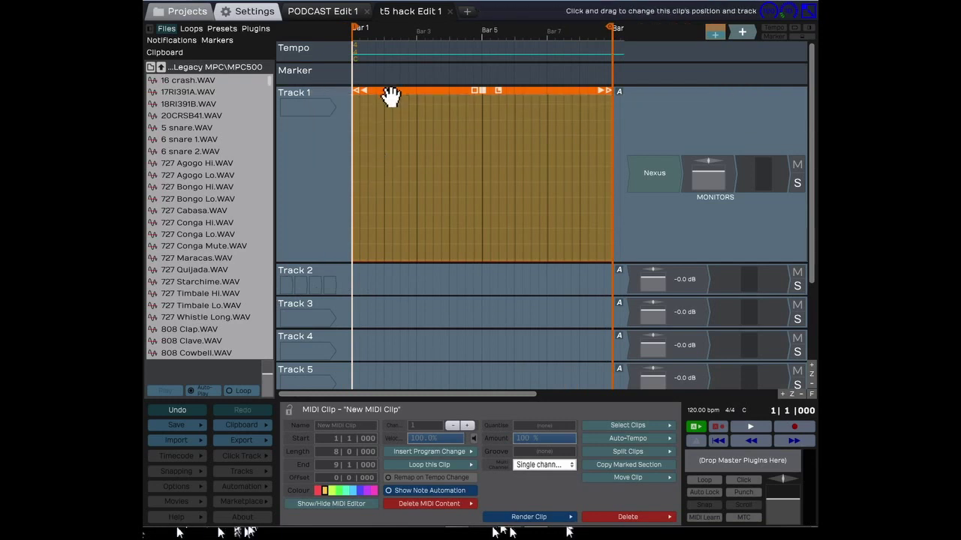
{"action": "left_click_drag", "start_coordinate": [375, 264], "coordinate": [375, 391]}
{"action": "scroll", "coordinate": [343, 96], "scroll_direction": "up", "scroll_amount": 2}
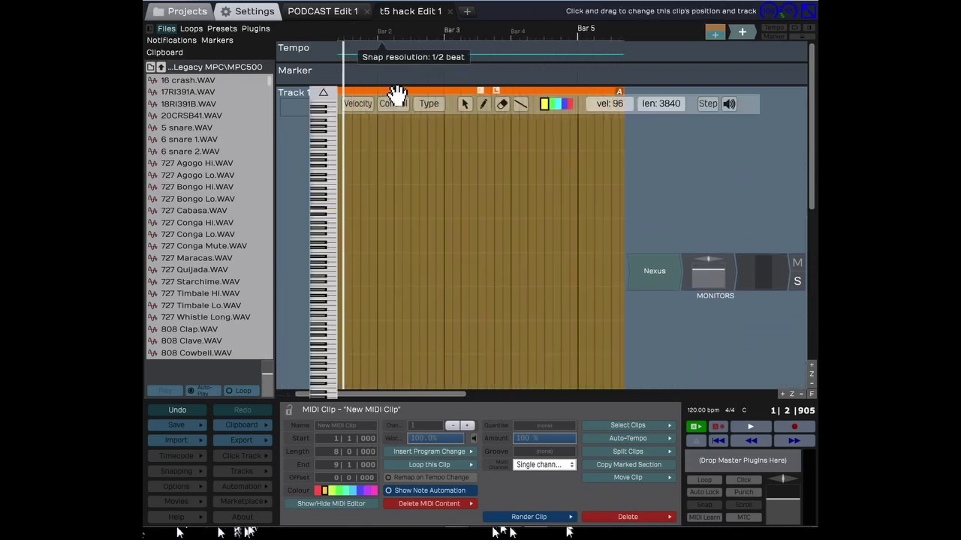
{"action": "double_click", "coordinate": [343, 96]}
{"action": "double_click", "coordinate": [371, 104]}
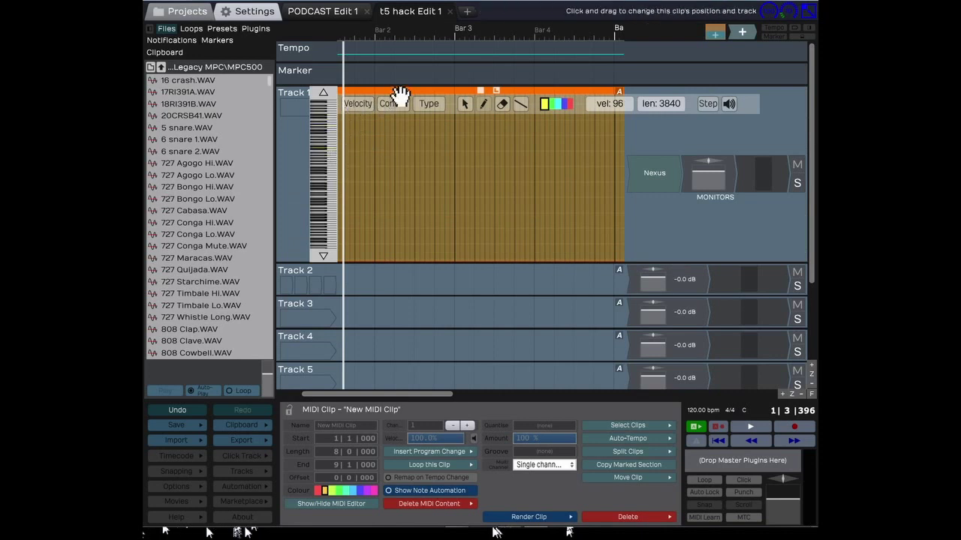
{"action": "left_click_drag", "start_coordinate": [386, 264], "coordinate": [349, 522]}
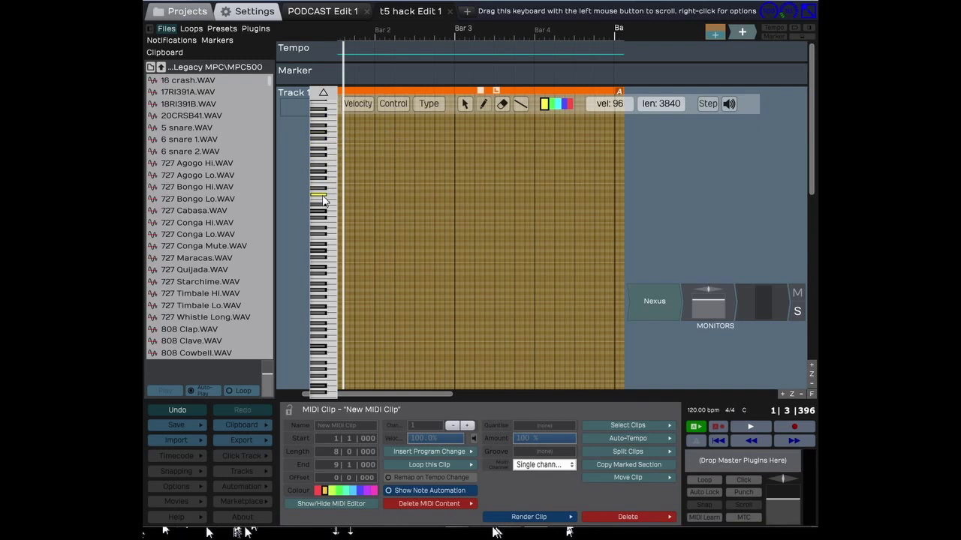
Build a four-note chord of one-bar notes at bar 1 of the Track 1 clip, with G#7 as the lowest note
{"action": "left_click", "coordinate": [362, 133]}
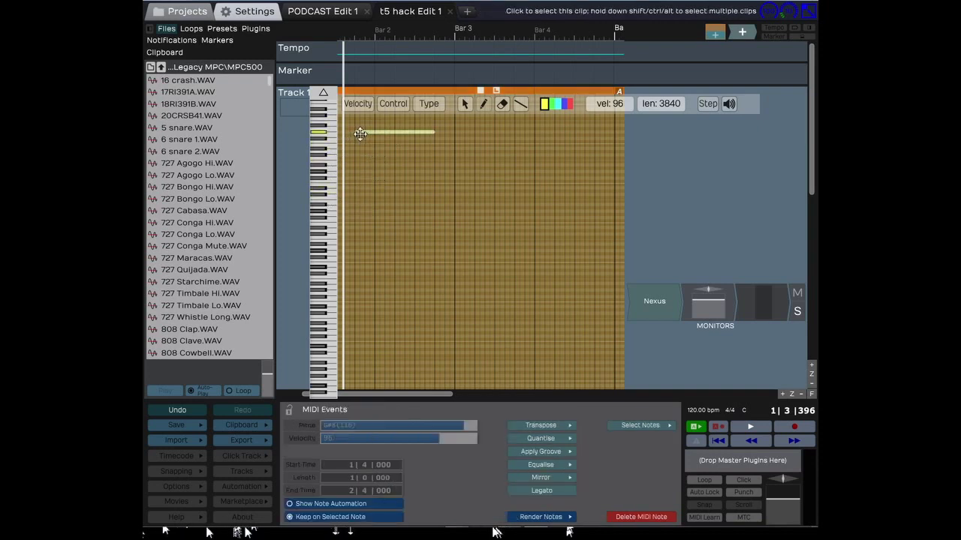
{"action": "mouse_move", "coordinate": [389, 133]}
{"action": "left_mouse_down"}
{"action": "mouse_move", "coordinate": [367, 150]}
{"action": "mouse_move", "coordinate": [368, 189]}
{"action": "mouse_move", "coordinate": [375, 133]}
{"action": "left_mouse_up"}
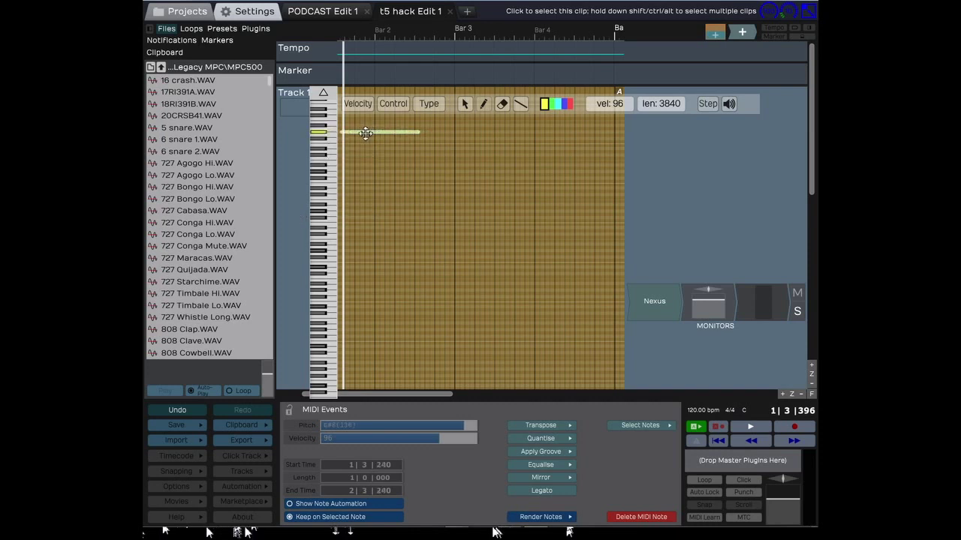
{"action": "left_click_drag", "start_coordinate": [369, 396], "coordinate": [345, 396]}
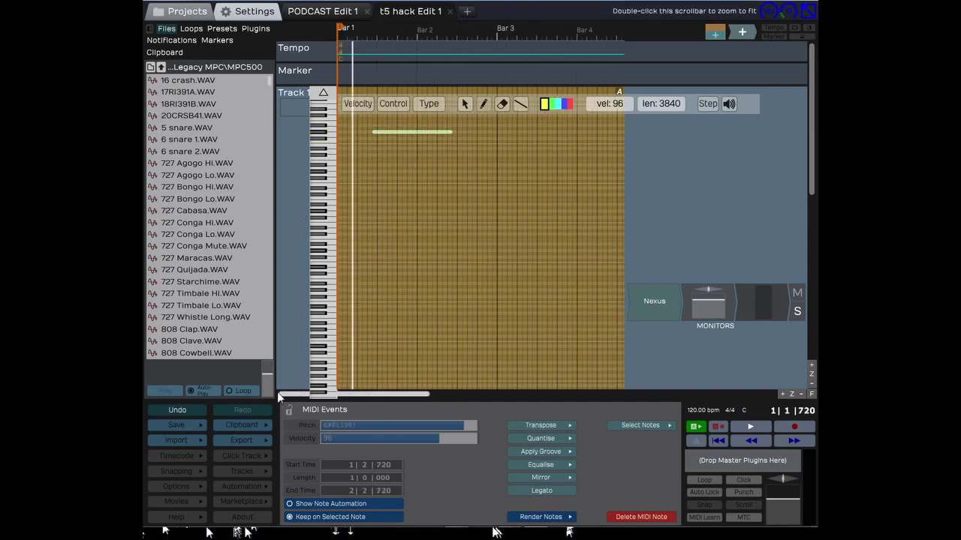
{"action": "left_click_drag", "start_coordinate": [397, 133], "coordinate": [342, 154]}
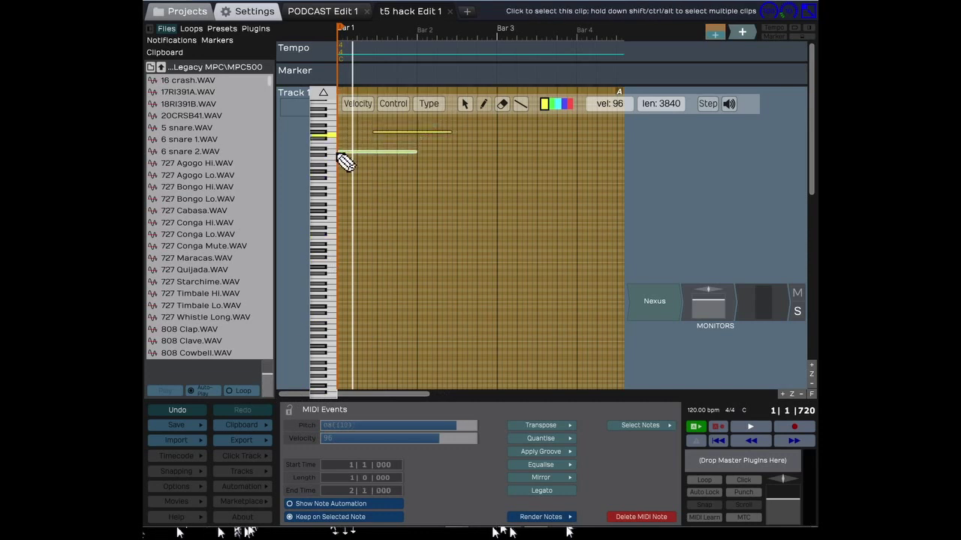
{"action": "left_click", "coordinate": [390, 134]}
{"action": "left_click_drag", "start_coordinate": [390, 134], "coordinate": [349, 148]}
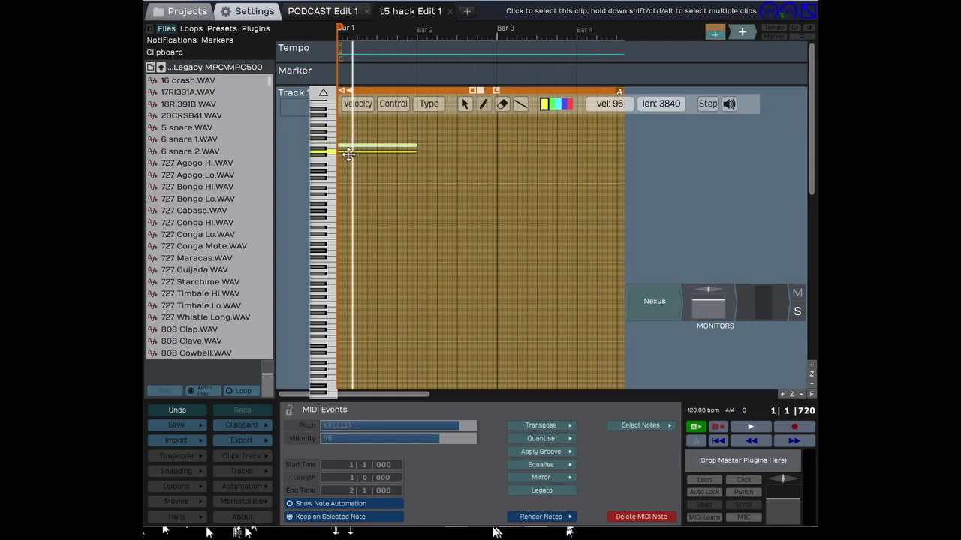
{"action": "left_click", "coordinate": [350, 152]}
{"action": "mouse_move", "coordinate": [351, 148]}
{"action": "left_mouse_down"}
{"action": "mouse_move", "coordinate": [343, 172]}
{"action": "mouse_move", "coordinate": [345, 144]}
{"action": "left_mouse_up"}
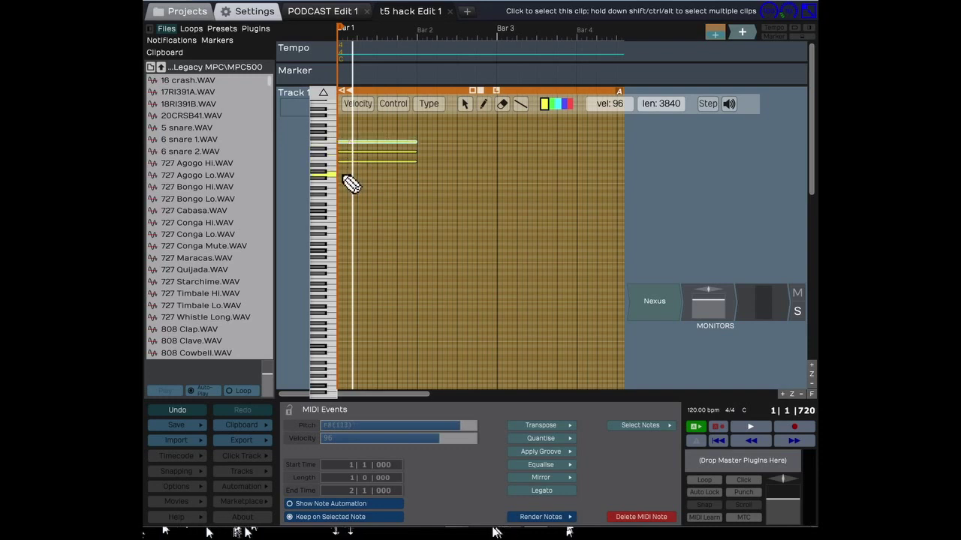
{"action": "double_click", "coordinate": [351, 172]}
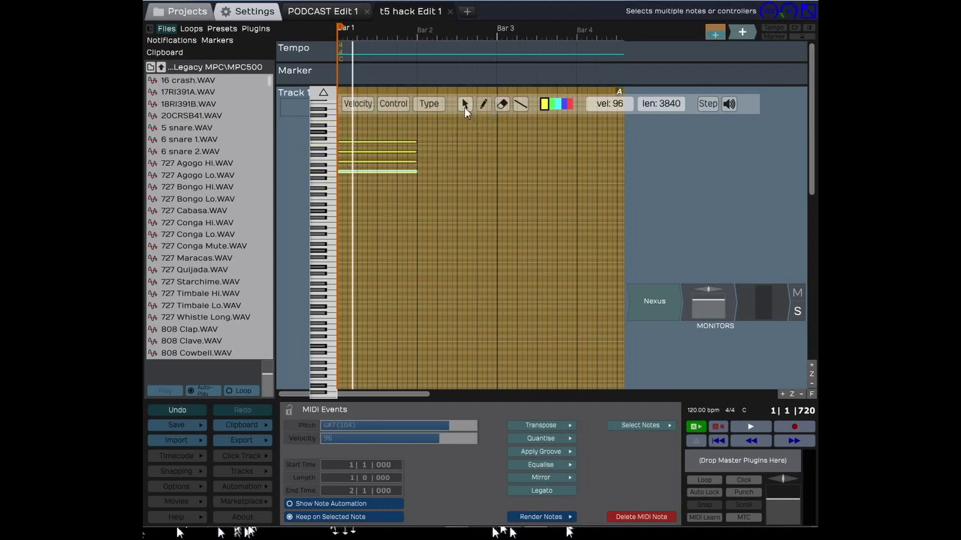
Select the bar 1 chord and copy it to bar 2 at a lower pitch and to bar 3 at its original pitch
{"action": "left_click_drag", "start_coordinate": [465, 124], "coordinate": [326, 217]}
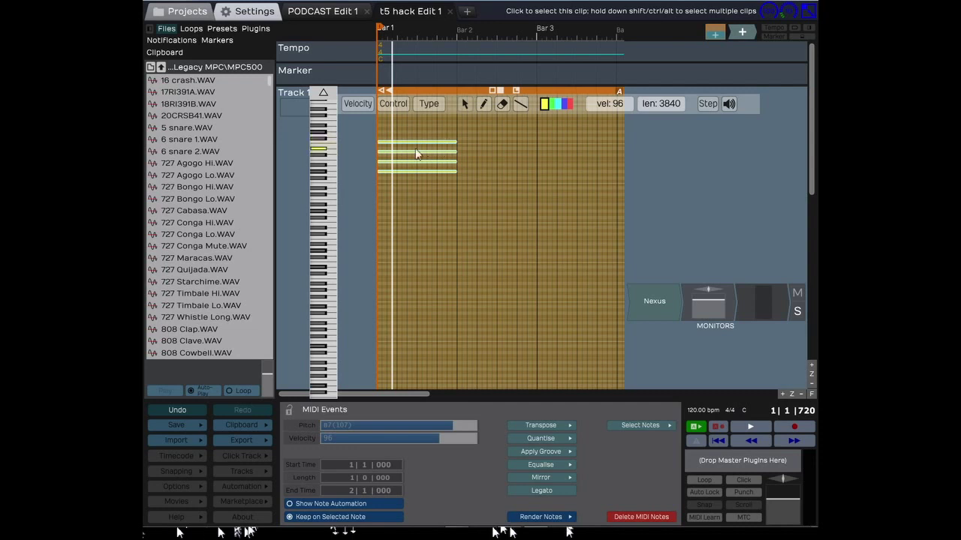
{"action": "left_click_drag", "start_coordinate": [416, 145], "coordinate": [497, 202]}
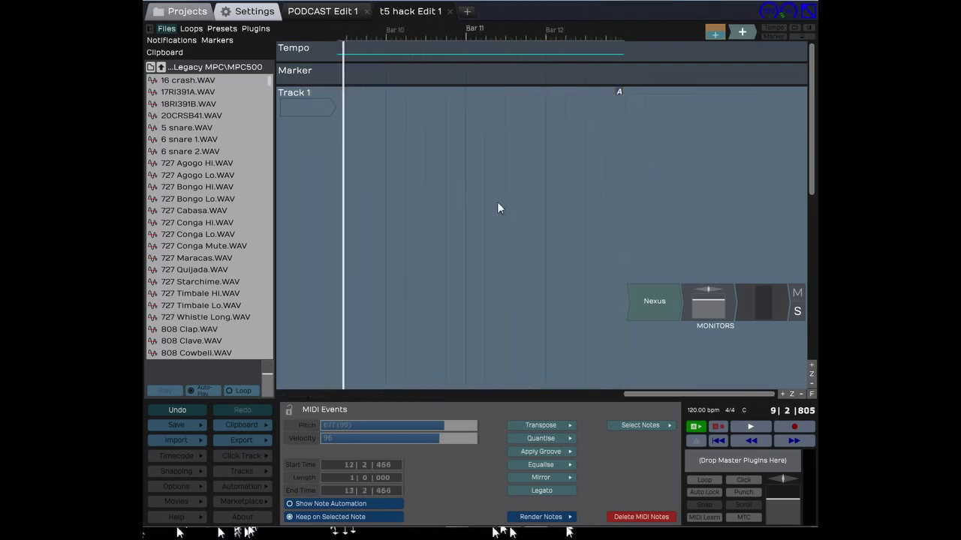
{"action": "left_click", "coordinate": [340, 210]}
{"action": "left_click_drag", "start_coordinate": [684, 396], "coordinate": [391, 394]}
Select the four chord notes in bar 3 and copy them to bar 4 at a lower pitch
{"action": "mouse_move", "coordinate": [484, 131]}
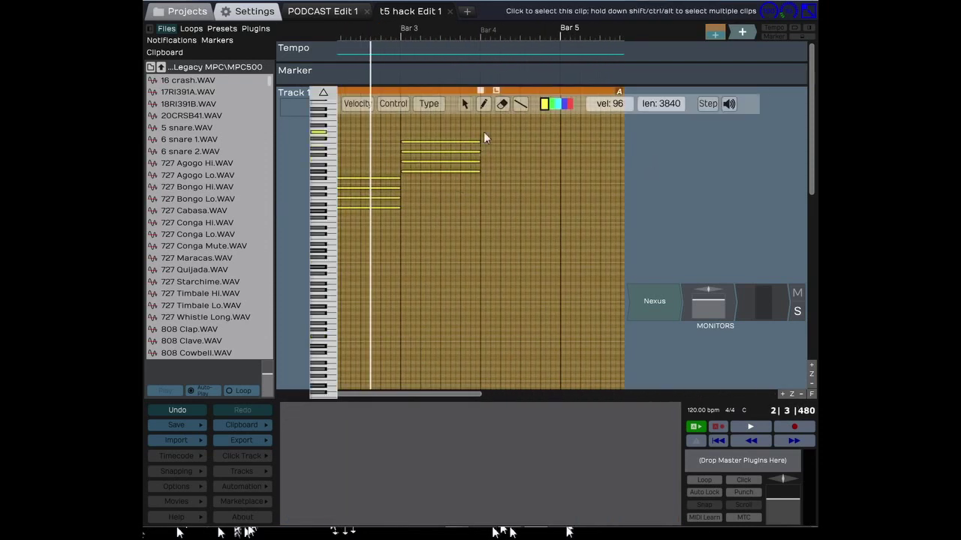
{"action": "left_click_drag", "start_coordinate": [483, 131], "coordinate": [414, 178]}
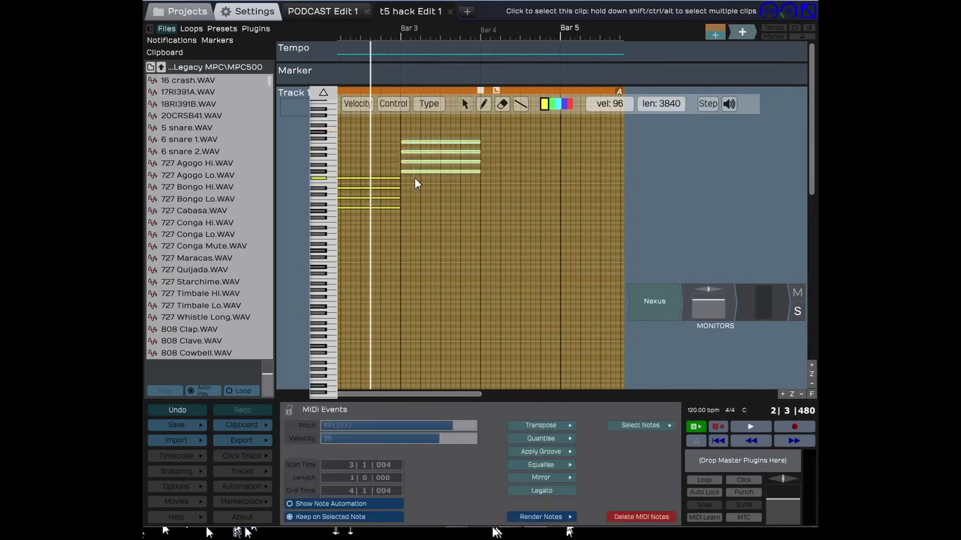
{"action": "left_click", "coordinate": [486, 105]}
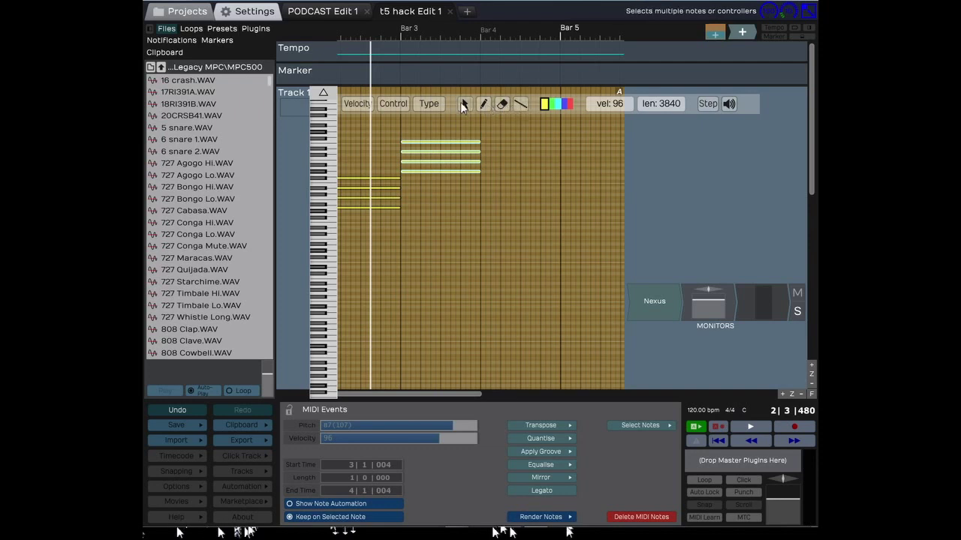
{"action": "left_click_drag", "start_coordinate": [515, 131], "coordinate": [408, 208]}
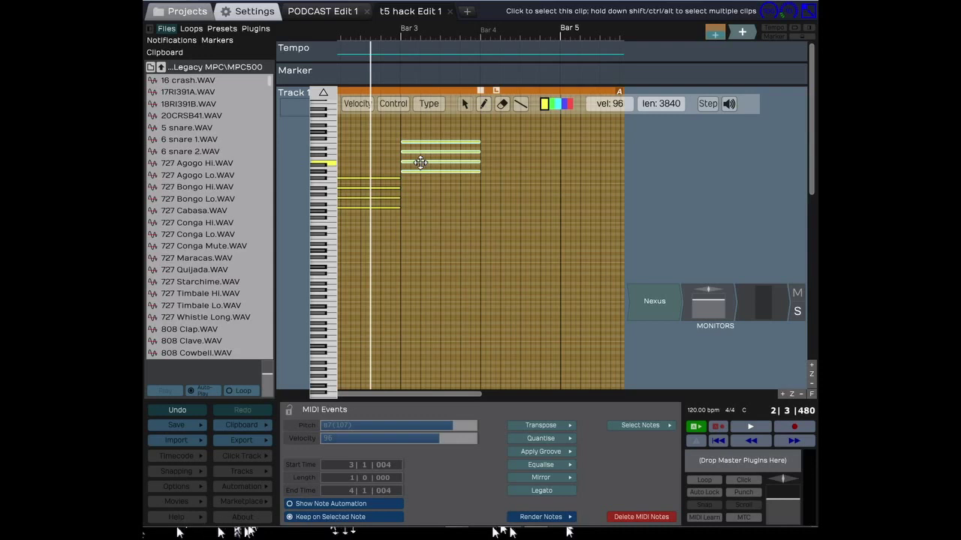
{"action": "left_click_drag", "start_coordinate": [420, 163], "coordinate": [514, 180]}
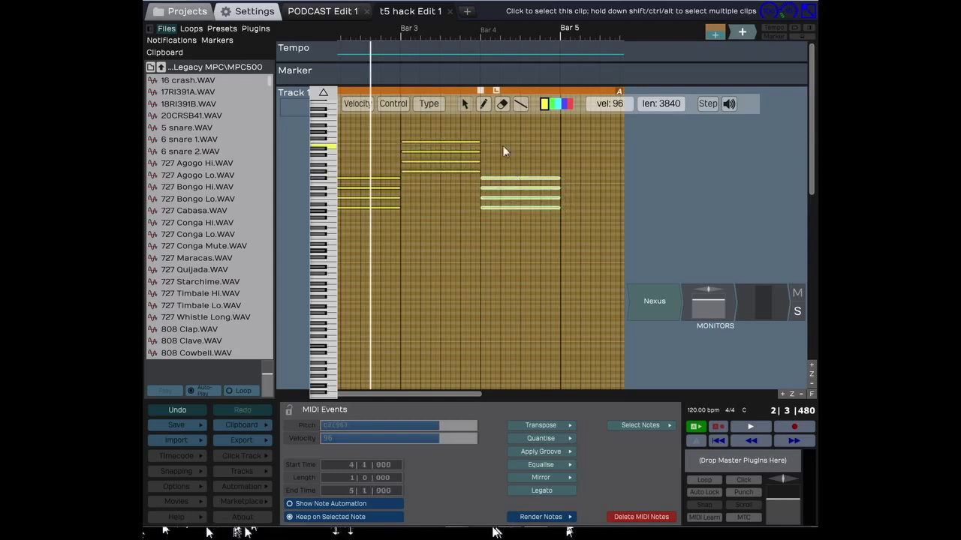
Split the Track 1 MIDI clip at bar 5 and delete the empty second half
{"action": "scroll", "coordinate": [493, 112], "scroll_direction": "down", "scroll_amount": 3}
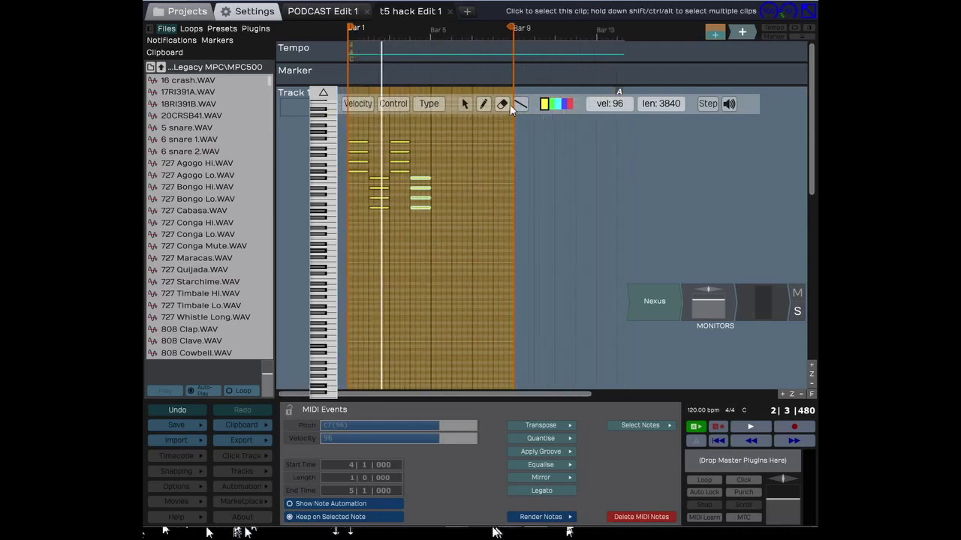
{"action": "double_click", "coordinate": [508, 90]}
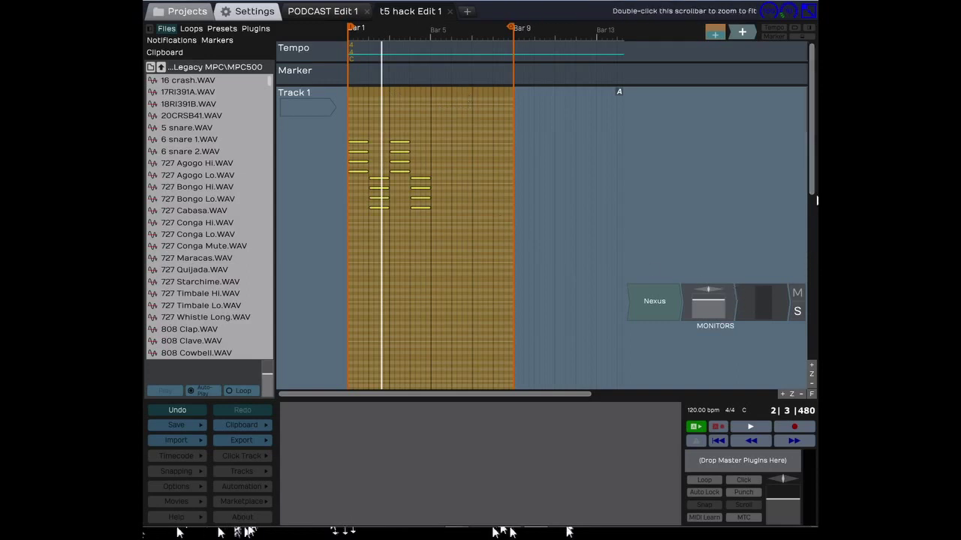
{"action": "double_click", "coordinate": [395, 150]}
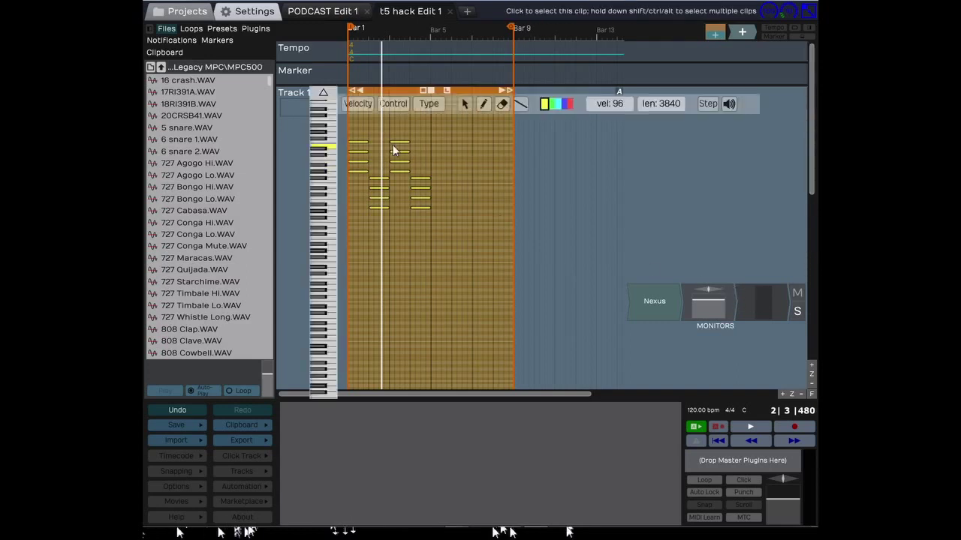
{"action": "left_click", "coordinate": [462, 90]}
{"action": "left_click_drag", "start_coordinate": [507, 91], "coordinate": [512, 113]}
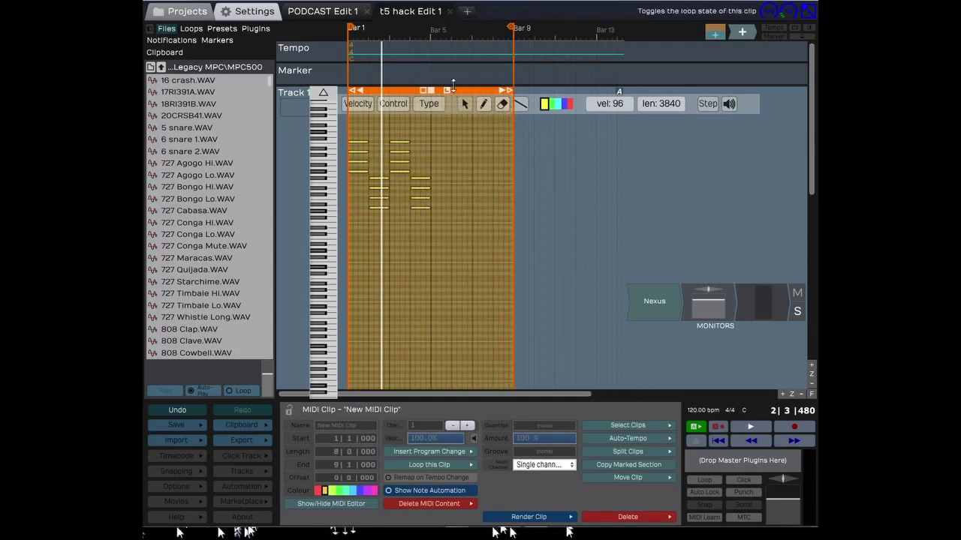
{"action": "left_click", "coordinate": [546, 183]}
{"action": "left_click", "coordinate": [433, 242]}
{"action": "double_click", "coordinate": [434, 243]}
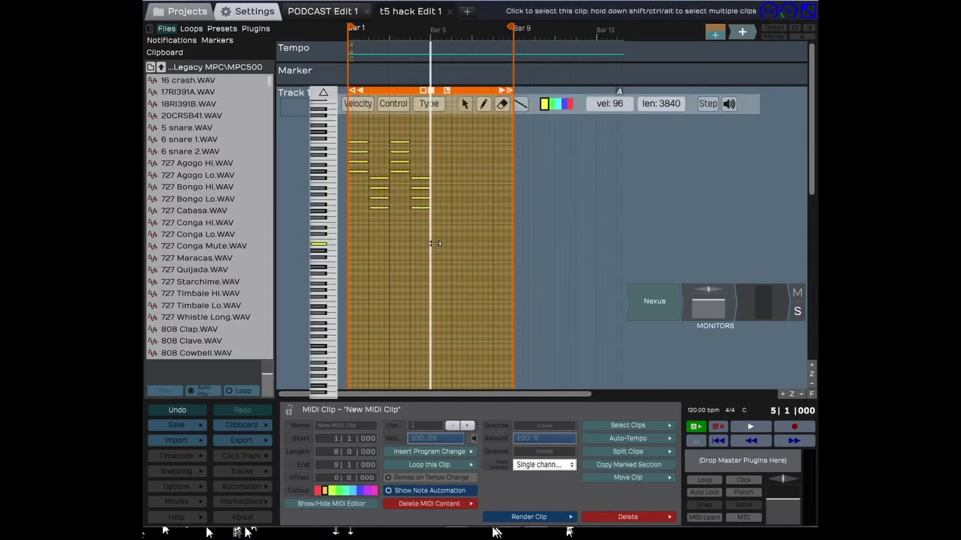
{"action": "key", "text": "s"}
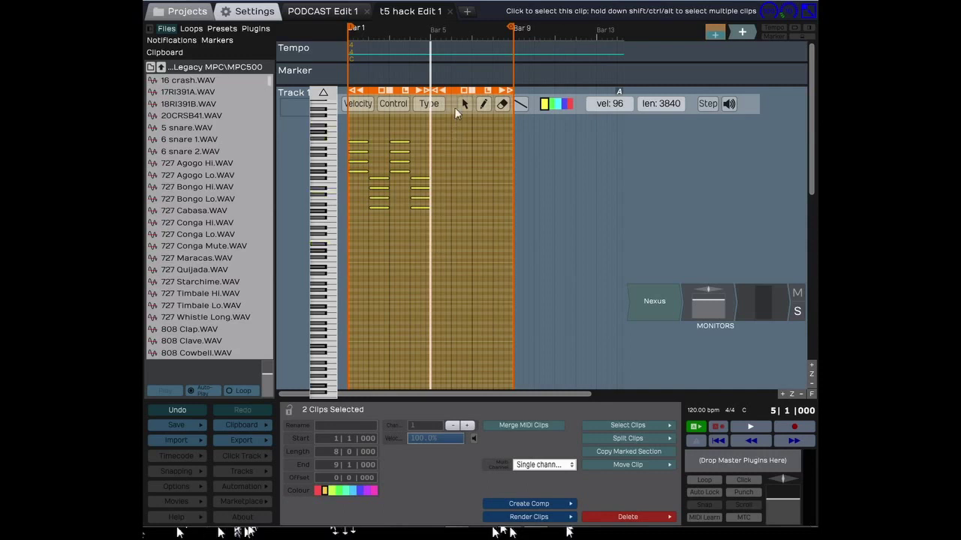
{"action": "left_click", "coordinate": [457, 98]}
{"action": "key", "text": "Delete"}
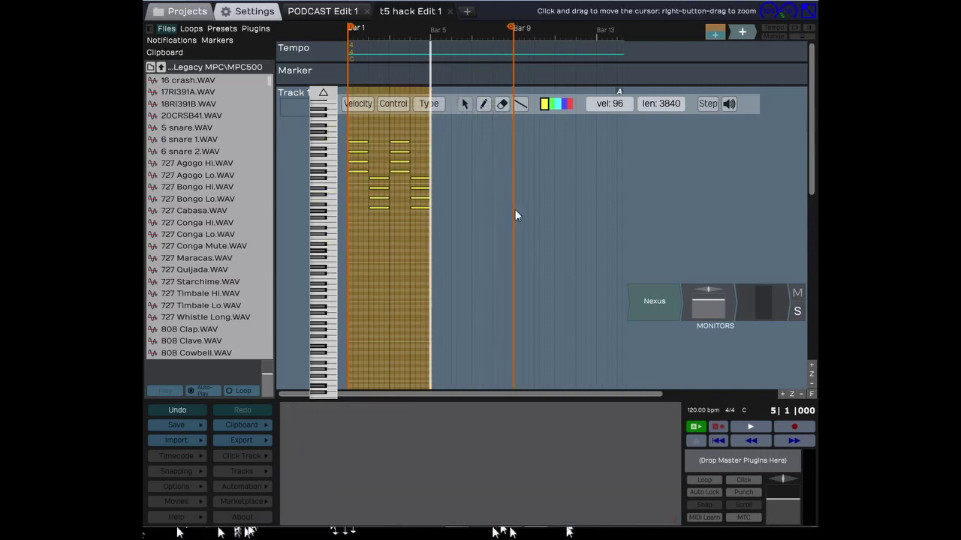
Move the out marker from bar 9 back to bar 5, at the end of the Track 1 clip
{"action": "left_click_drag", "start_coordinate": [515, 211], "coordinate": [431, 264]}
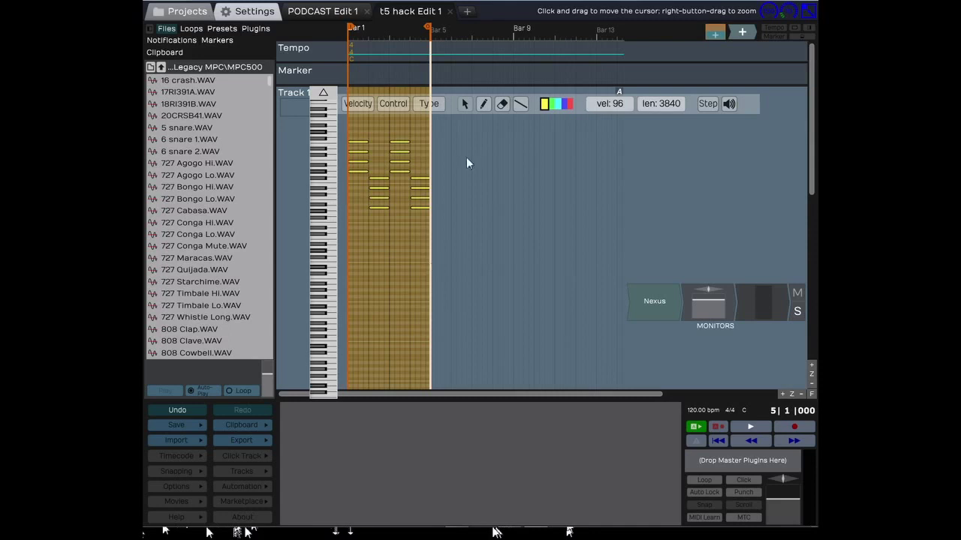
Examine the tempo settings at bar 1 and the available numerator and denominator values of the time signature
{"action": "left_click", "coordinate": [699, 411]}
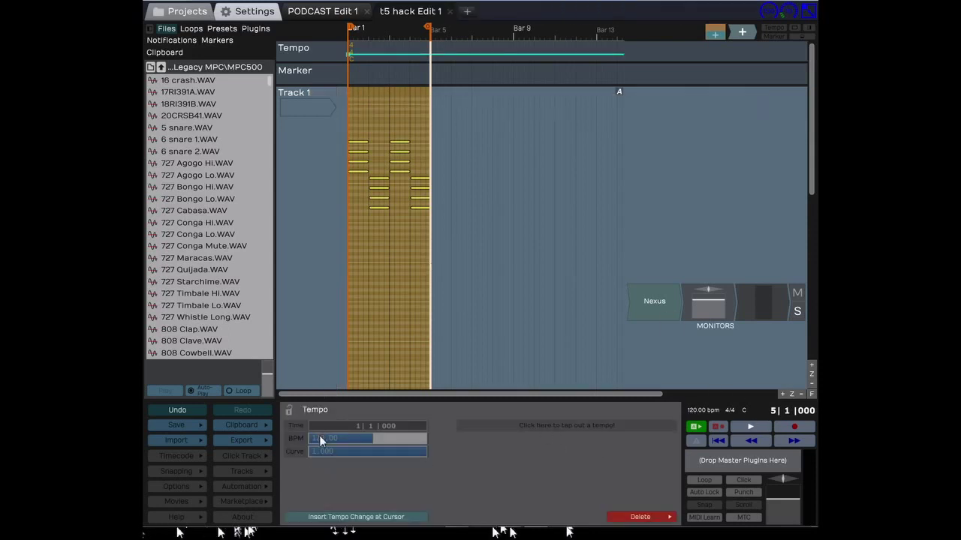
{"action": "left_click", "coordinate": [732, 410]}
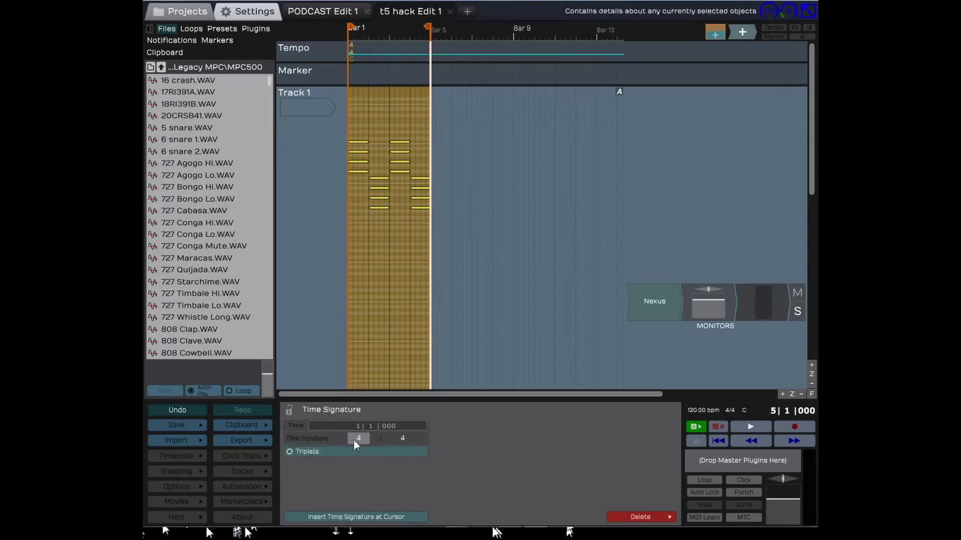
{"action": "scroll", "coordinate": [397, 32], "scroll_direction": "up", "scroll_amount": 3}
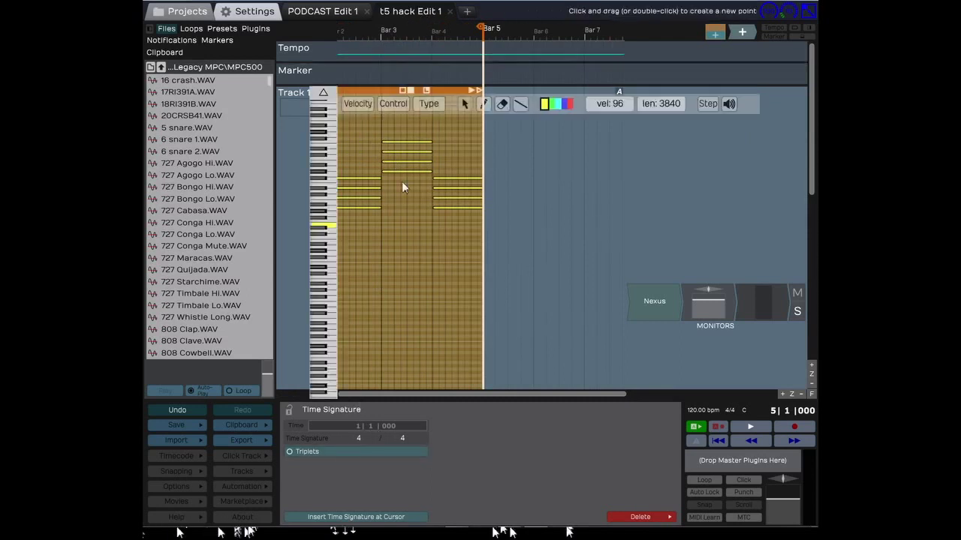
{"action": "left_click", "coordinate": [361, 438]}
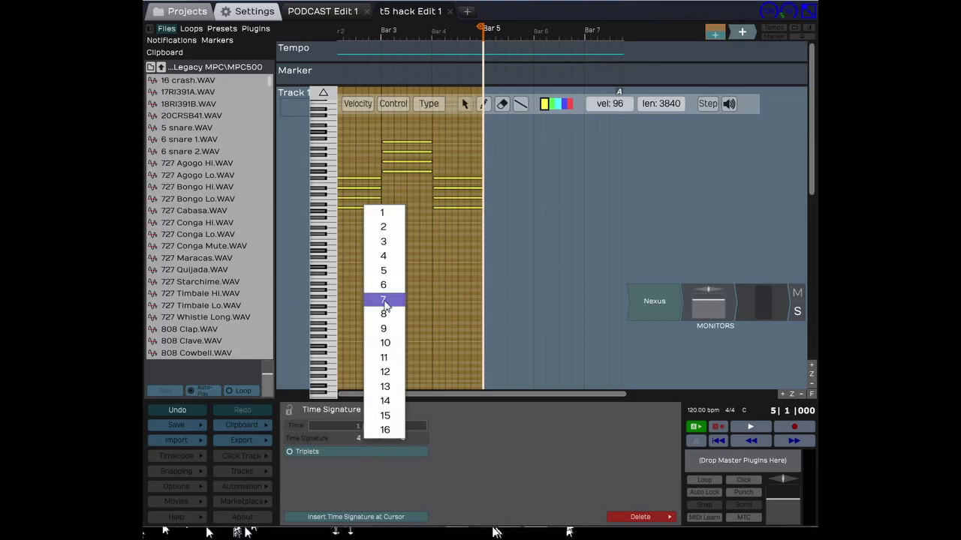
{"action": "left_click", "coordinate": [506, 452]}
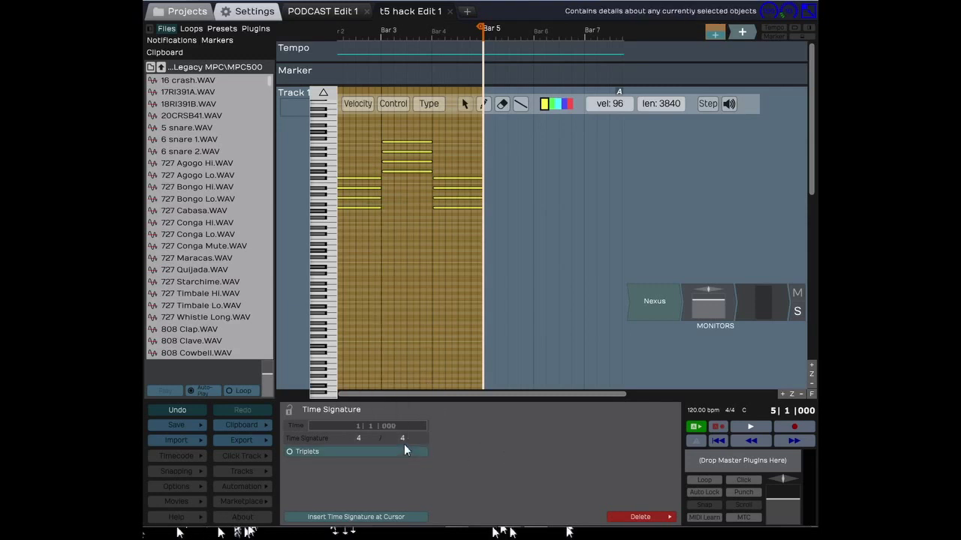
{"action": "left_click", "coordinate": [402, 438]}
{"action": "left_click", "coordinate": [497, 438]}
Toggle the triplets option of the 4/4 time signature on and off to compare the clip's grid
{"action": "left_click", "coordinate": [289, 453]}
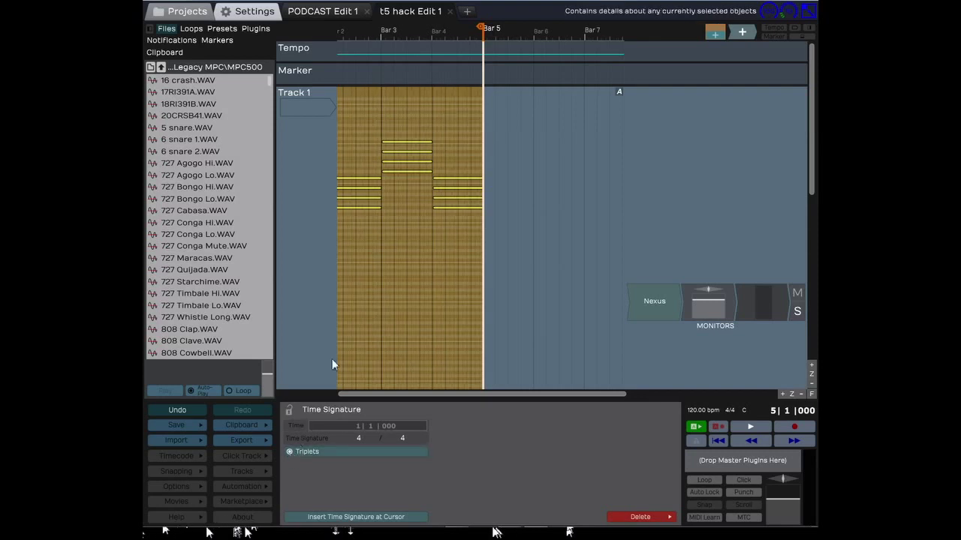
{"action": "mouse_move", "coordinate": [387, 109]}
{"action": "left_click", "coordinate": [290, 451]}
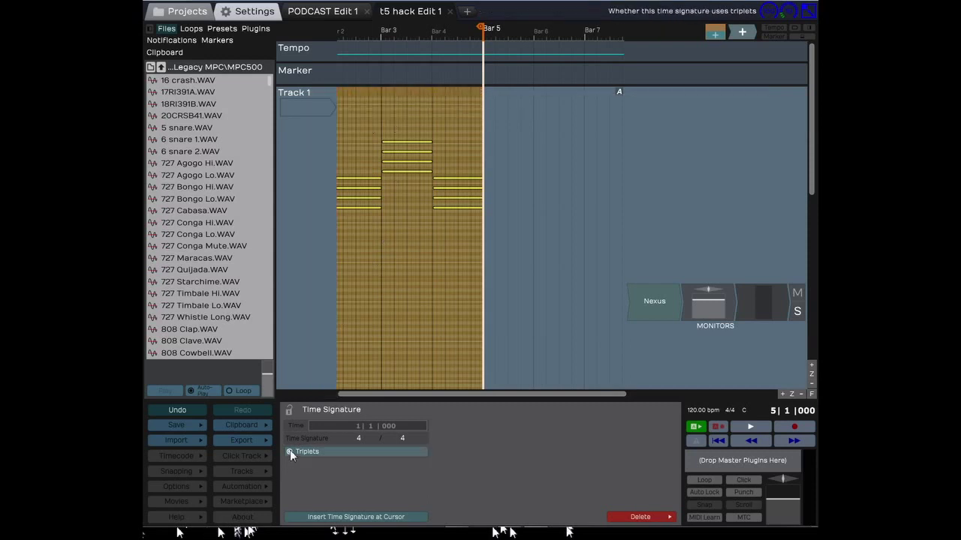
{"action": "mouse_move", "coordinate": [372, 192]}
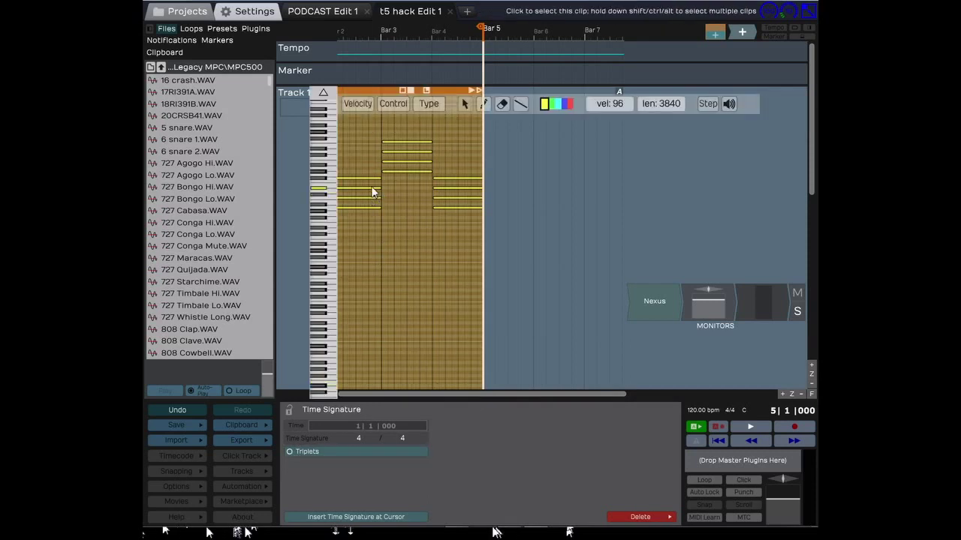
{"action": "left_click", "coordinate": [289, 452]}
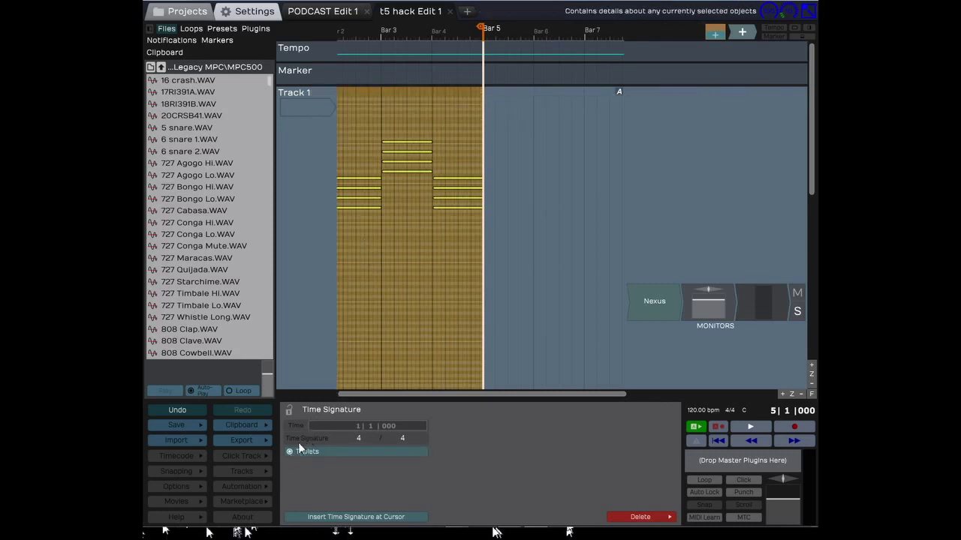
{"action": "left_click", "coordinate": [289, 451]}
Place the cursor at bar 3 beat 2 and examine the beat subdivisions of the grid with triplets off
{"action": "left_click", "coordinate": [393, 66]}
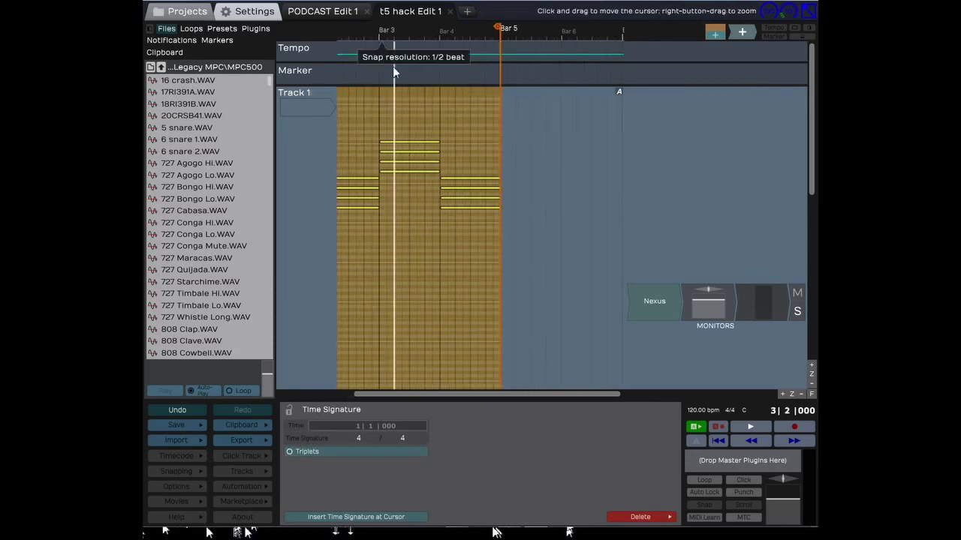
{"action": "scroll", "coordinate": [393, 66], "scroll_direction": "up", "scroll_amount": 2}
{"action": "scroll", "coordinate": [386, 71], "scroll_direction": "up", "scroll_amount": 1}
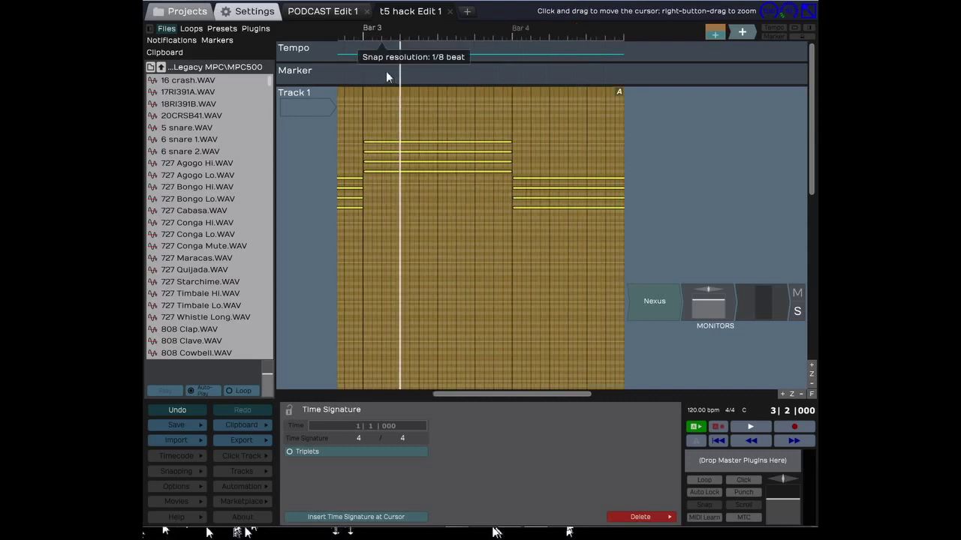
{"action": "scroll", "coordinate": [386, 70], "scroll_direction": "up", "scroll_amount": 2}
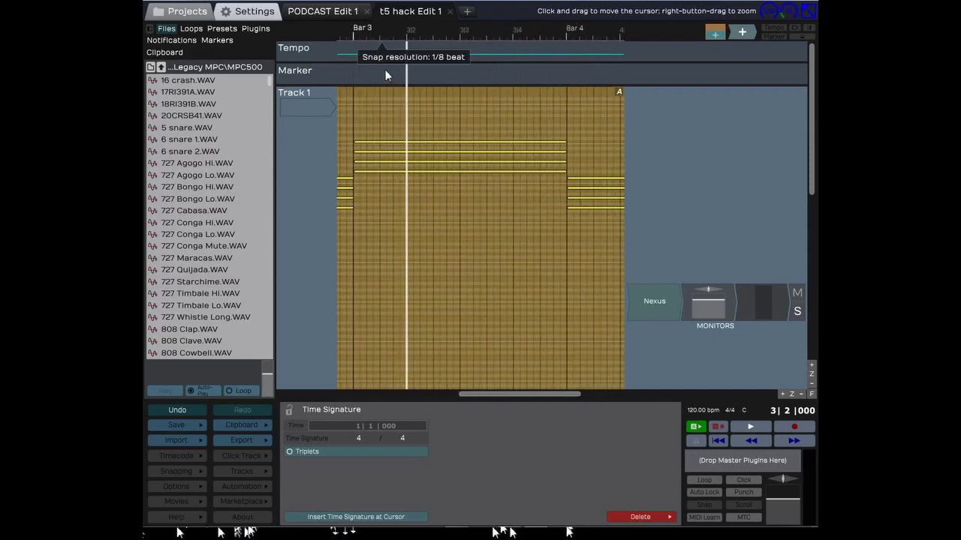
{"action": "scroll", "coordinate": [385, 71], "scroll_direction": "up", "scroll_amount": 1}
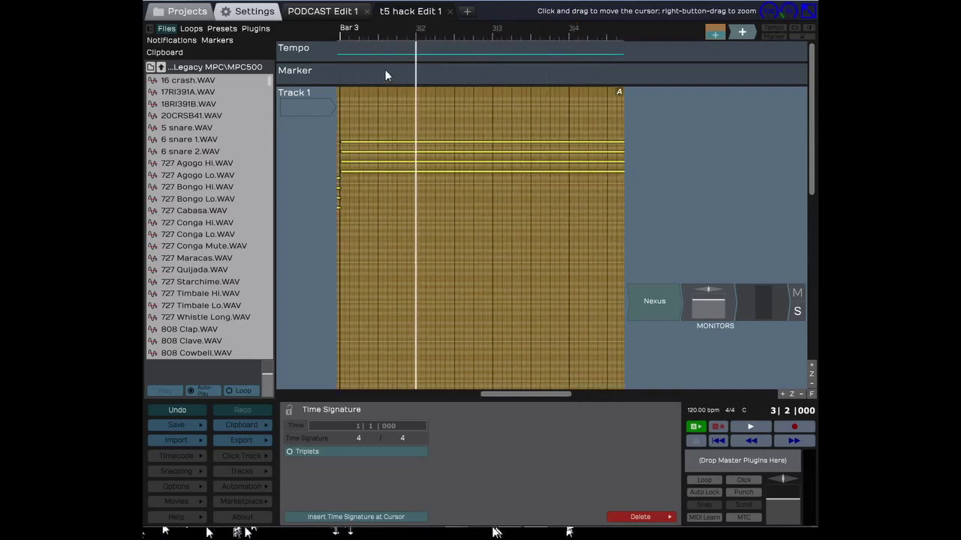
{"action": "scroll", "coordinate": [385, 71], "scroll_direction": "down", "scroll_amount": 1}
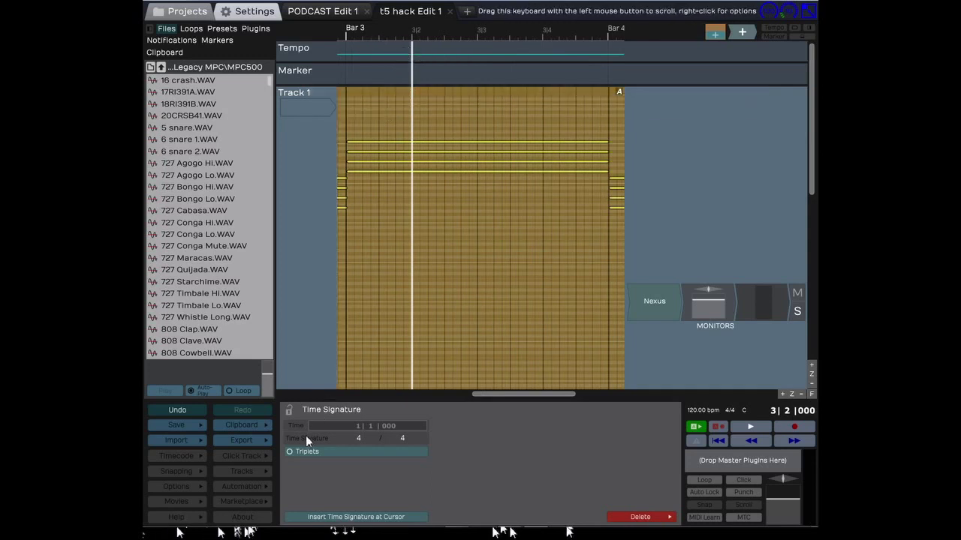
Enable triplets for the time signature and examine the triplet subdivisions of the grid at different zoom levels
{"action": "left_click", "coordinate": [288, 452]}
{"action": "mouse_move", "coordinate": [377, 254]}
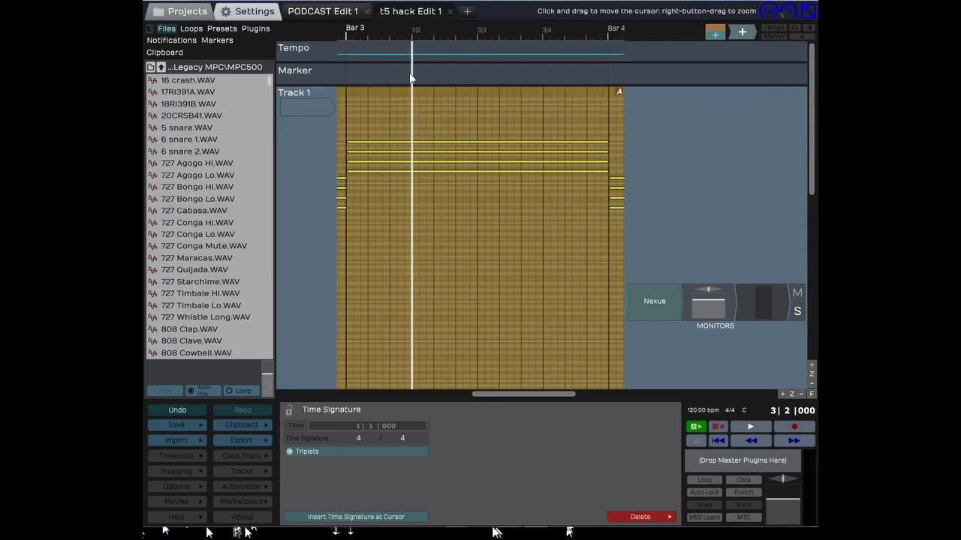
{"action": "scroll", "coordinate": [409, 77], "scroll_direction": "up", "scroll_amount": 6}
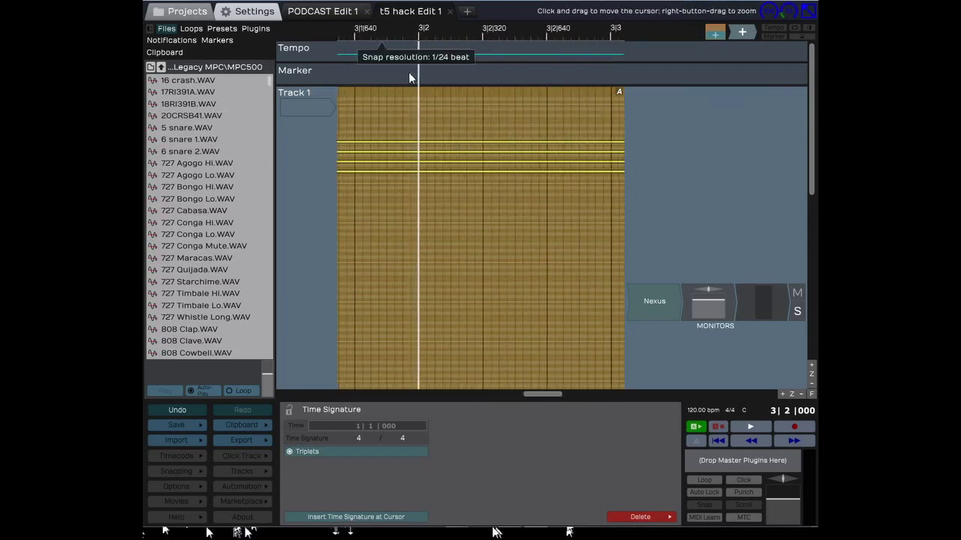
{"action": "scroll", "coordinate": [409, 75], "scroll_direction": "up", "scroll_amount": 3}
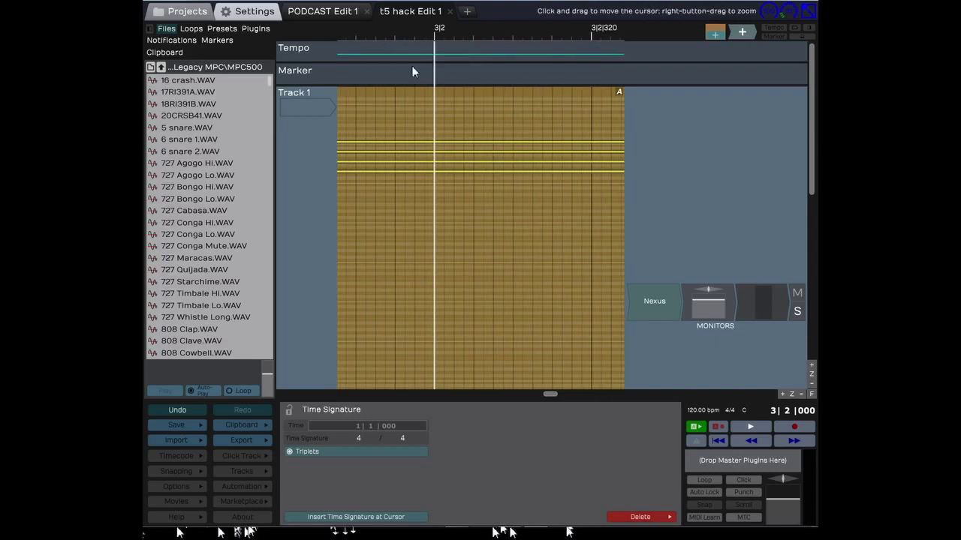
{"action": "scroll", "coordinate": [412, 72], "scroll_direction": "down", "scroll_amount": 4}
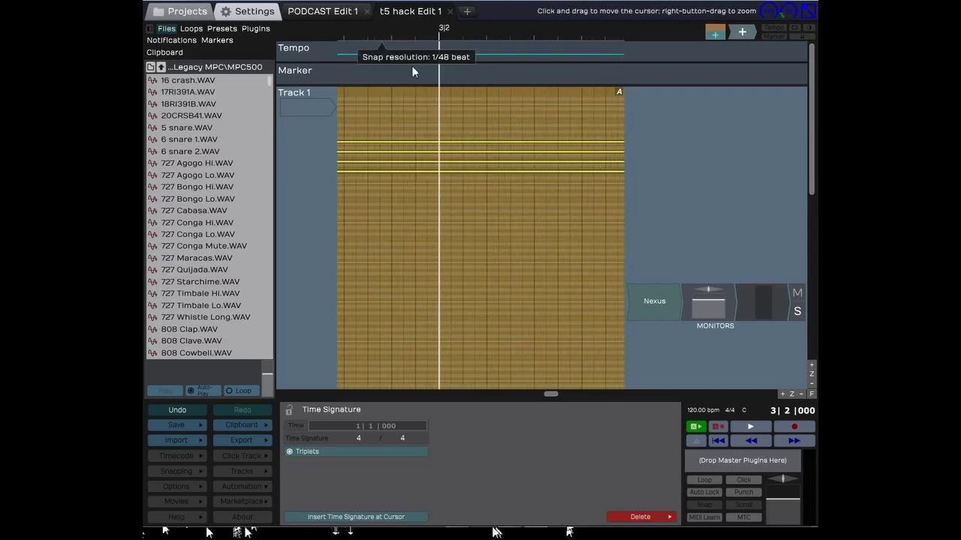
{"action": "scroll", "coordinate": [412, 72], "scroll_direction": "down", "scroll_amount": 1}
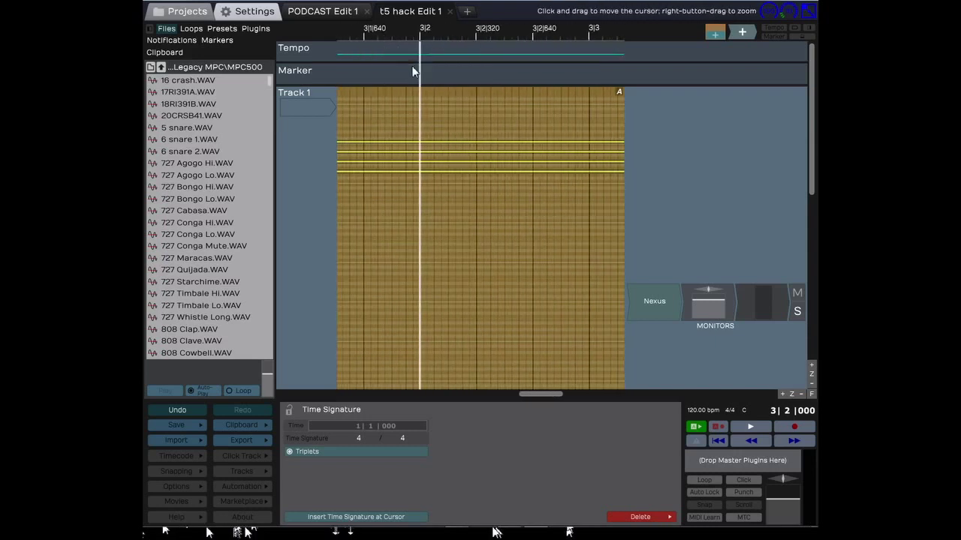
{"action": "scroll", "coordinate": [412, 71], "scroll_direction": "down", "scroll_amount": 1}
{"action": "scroll", "coordinate": [412, 72], "scroll_direction": "down", "scroll_amount": 1}
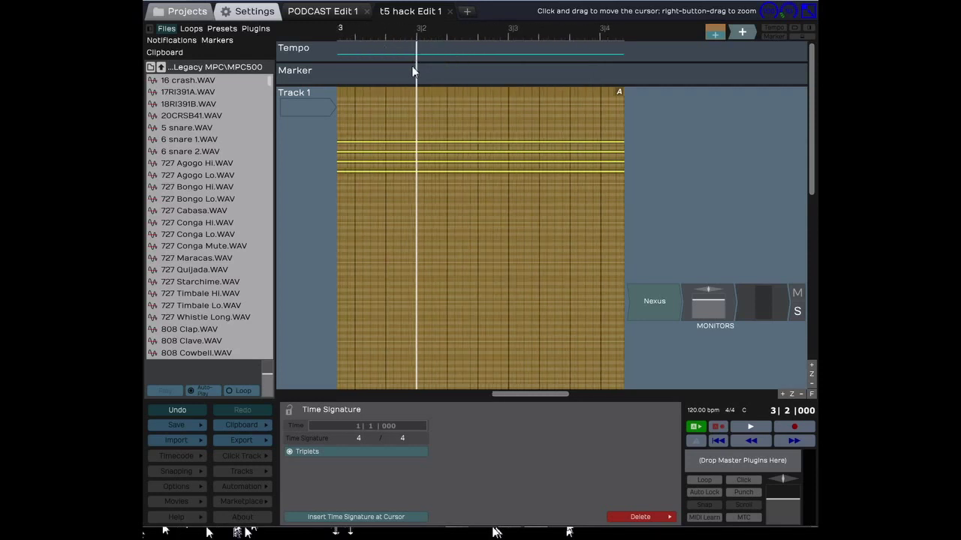
{"action": "scroll", "coordinate": [414, 71], "scroll_direction": "up", "scroll_amount": 3}
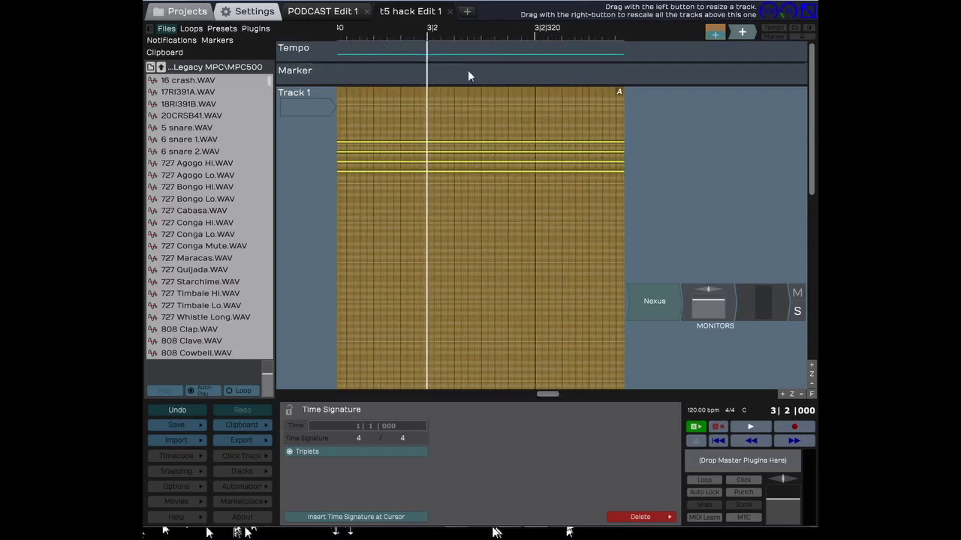
{"action": "scroll", "coordinate": [419, 81], "scroll_direction": "down", "scroll_amount": 2}
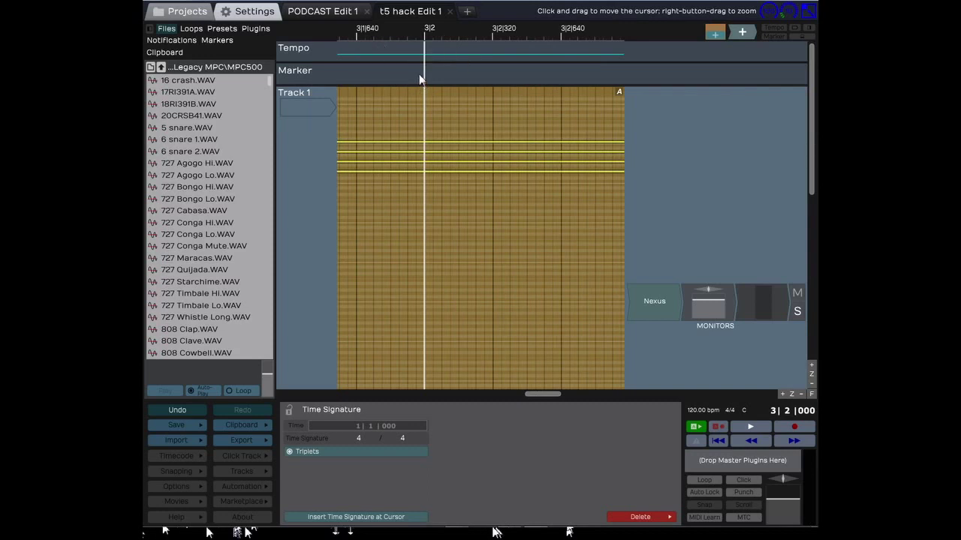
{"action": "scroll", "coordinate": [402, 82], "scroll_direction": "down", "scroll_amount": 3}
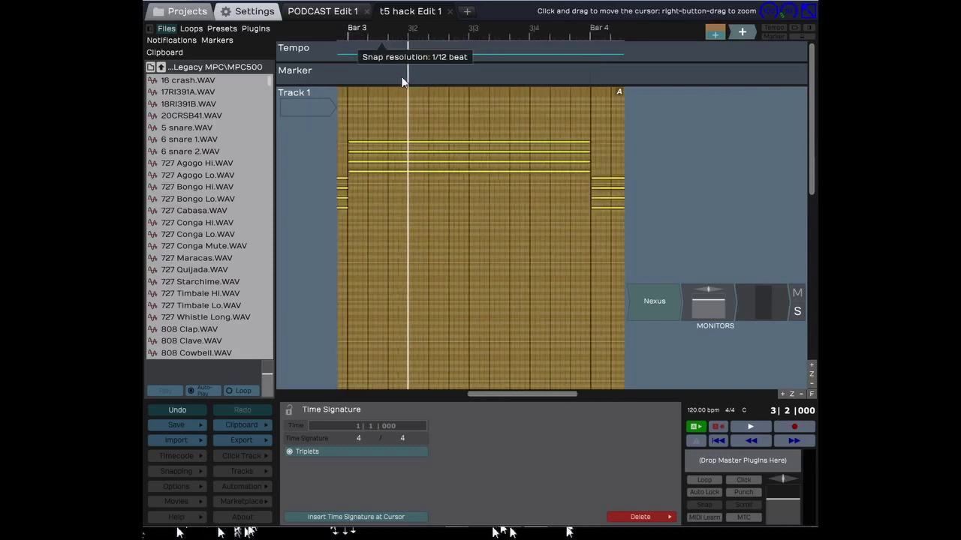
{"action": "scroll", "coordinate": [402, 81], "scroll_direction": "down", "scroll_amount": 4}
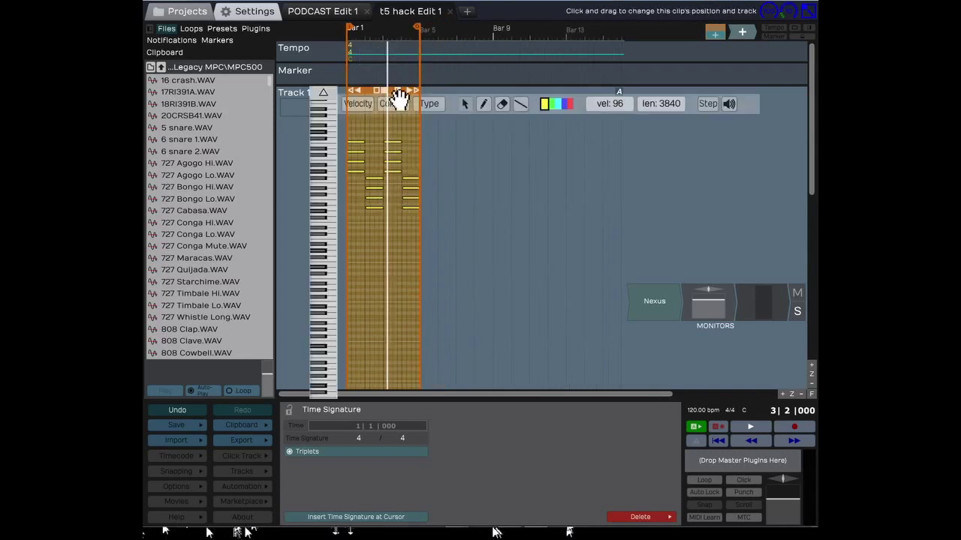
{"action": "scroll", "coordinate": [393, 90], "scroll_direction": "up", "scroll_amount": 2}
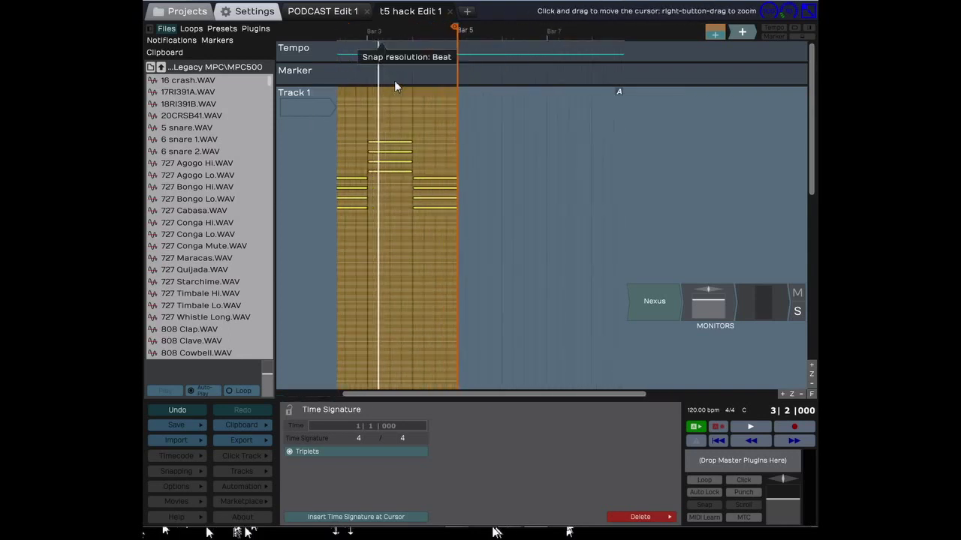
{"action": "mouse_move", "coordinate": [447, 95]}
{"action": "scroll", "coordinate": [453, 107], "scroll_direction": "down", "scroll_amount": 2}
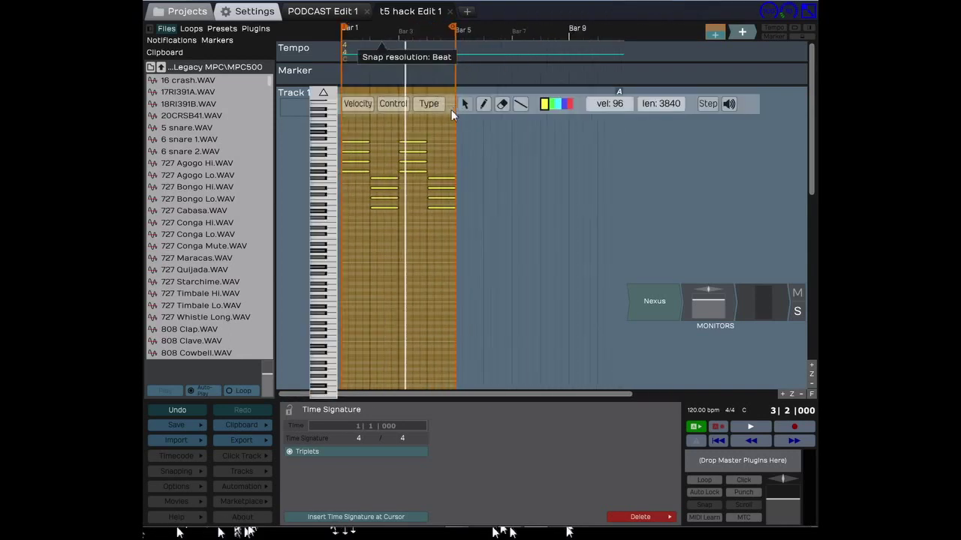
{"action": "scroll", "coordinate": [450, 110], "scroll_direction": "down", "scroll_amount": 2}
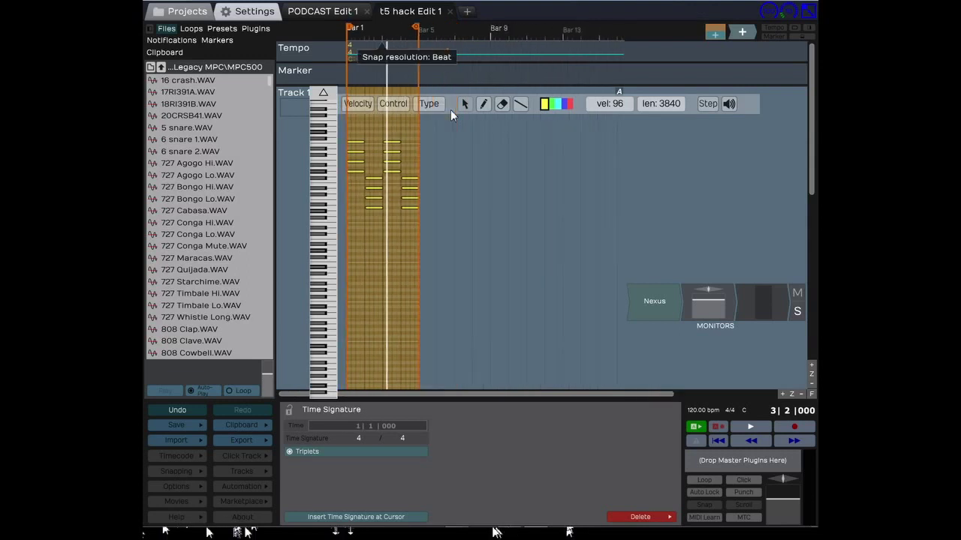
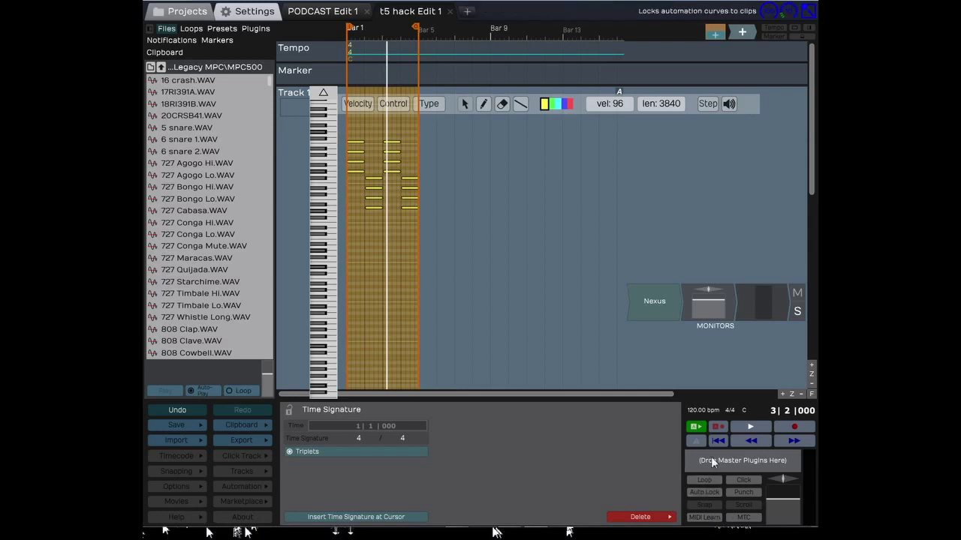
Collapse Track 1 from its expanded piano-roll view to normal height and select the track
{"action": "scroll", "coordinate": [643, 259], "scroll_direction": "down", "scroll_amount": 1}
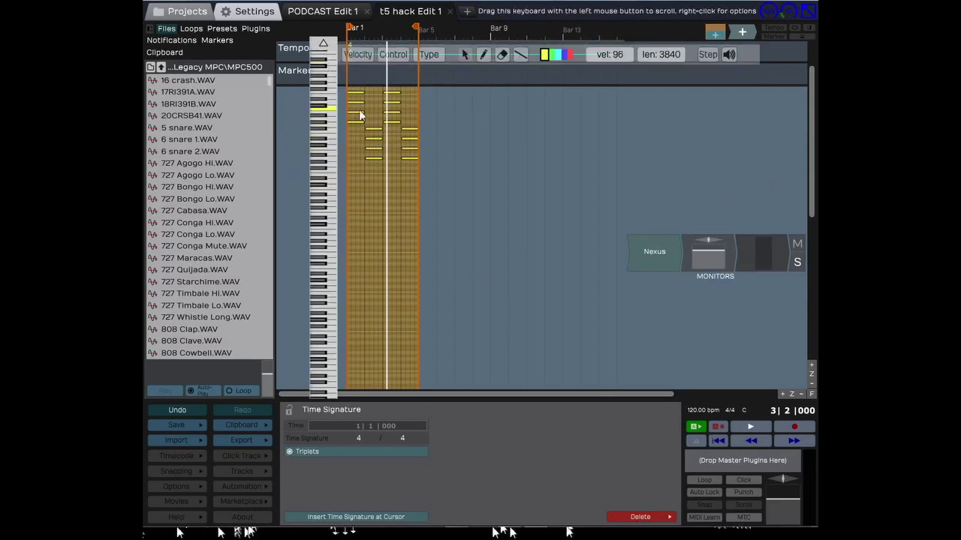
{"action": "scroll", "coordinate": [361, 91], "scroll_direction": "up", "scroll_amount": 1}
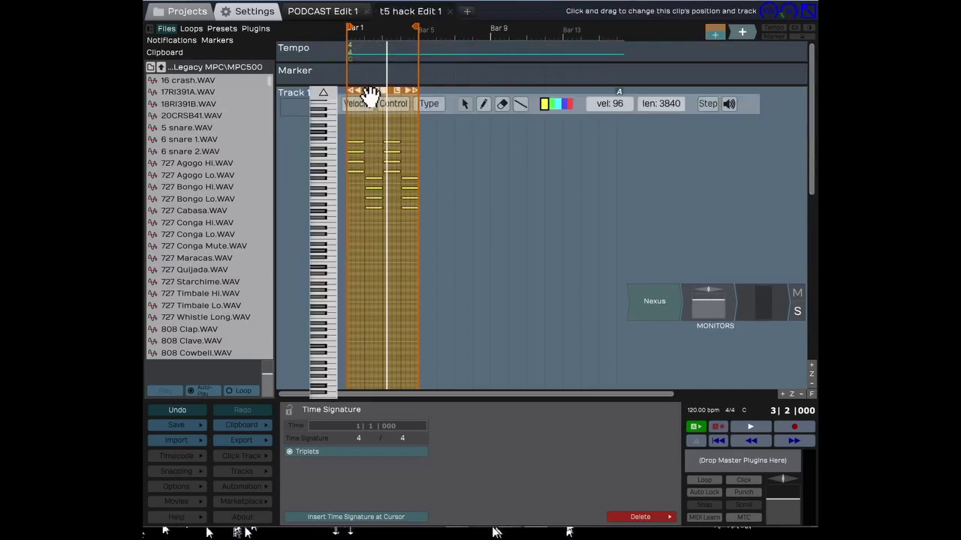
{"action": "double_click", "coordinate": [366, 94]}
{"action": "left_click", "coordinate": [295, 113]}
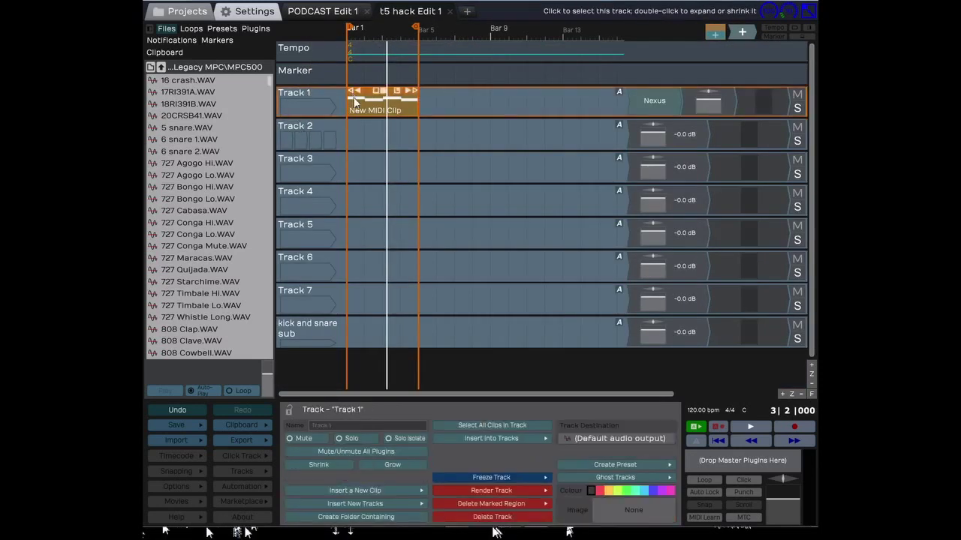
Assign Track 1, from the available audio tracks, as the recording input of Track 2
{"action": "left_click", "coordinate": [292, 144]}
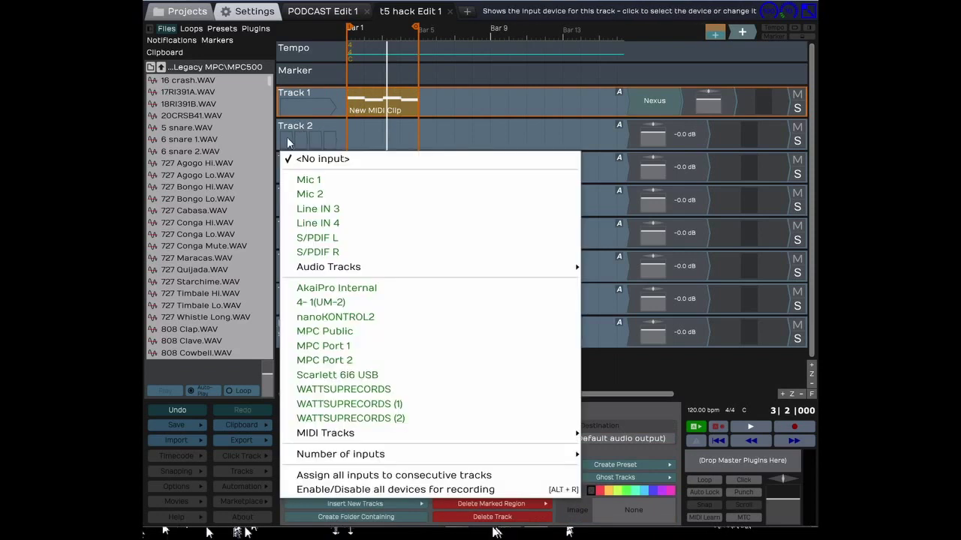
{"action": "left_click", "coordinate": [298, 93]}
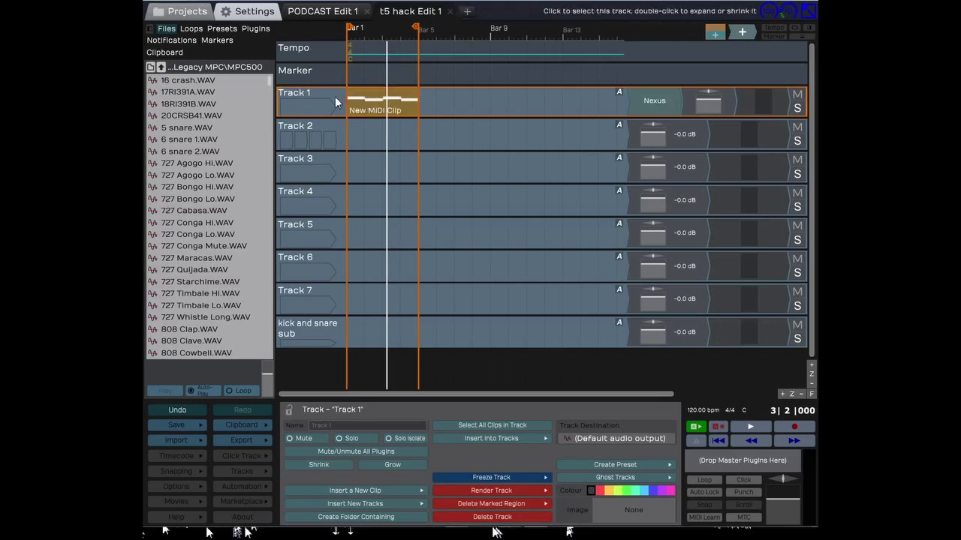
{"action": "left_click", "coordinate": [287, 143]}
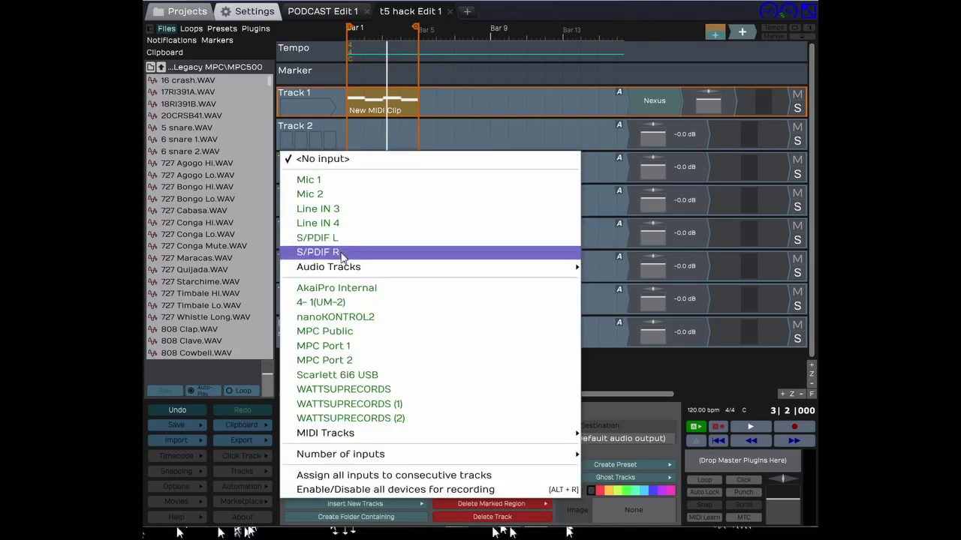
{"action": "mouse_move", "coordinate": [344, 273]}
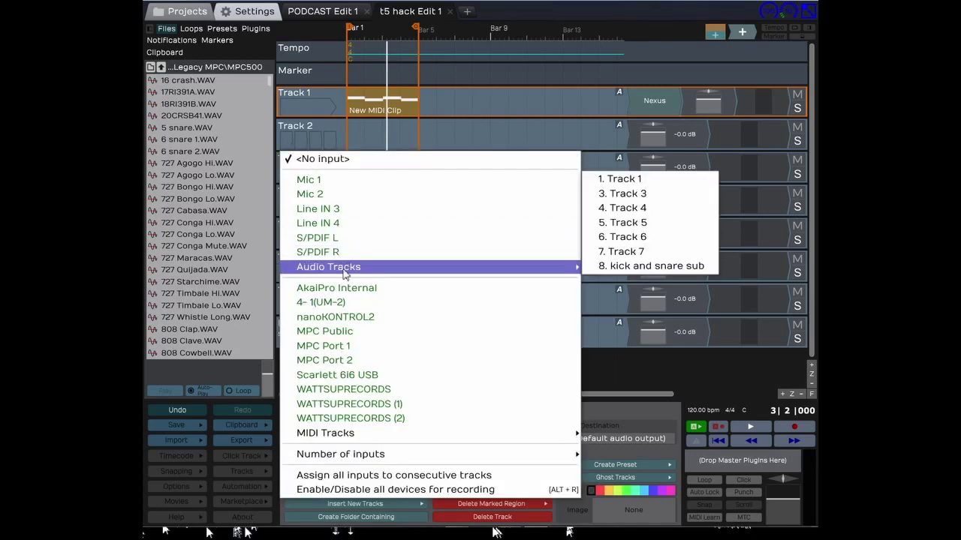
{"action": "left_click", "coordinate": [620, 179]}
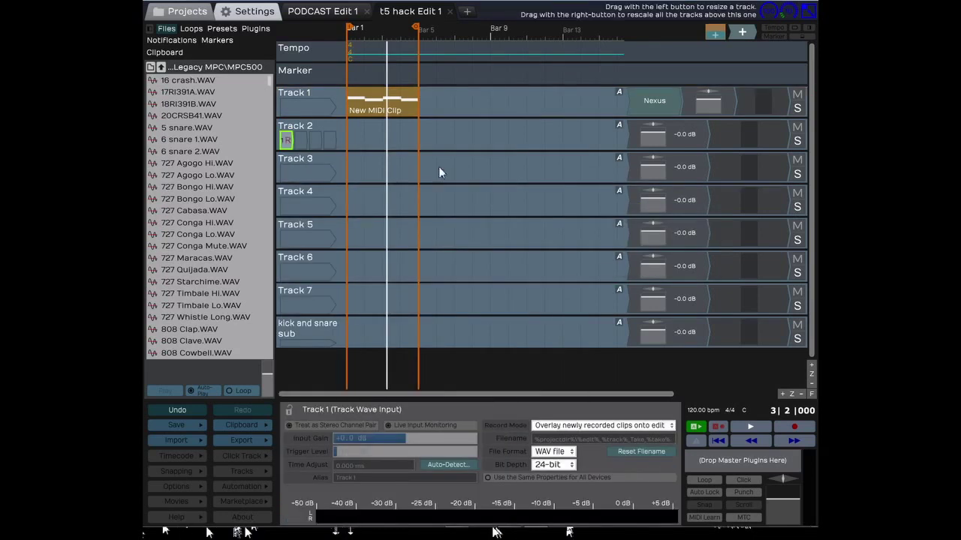
Return the cursor to the start of the edit, arm Track 2's input and start recording
{"action": "left_click", "coordinate": [366, 98]}
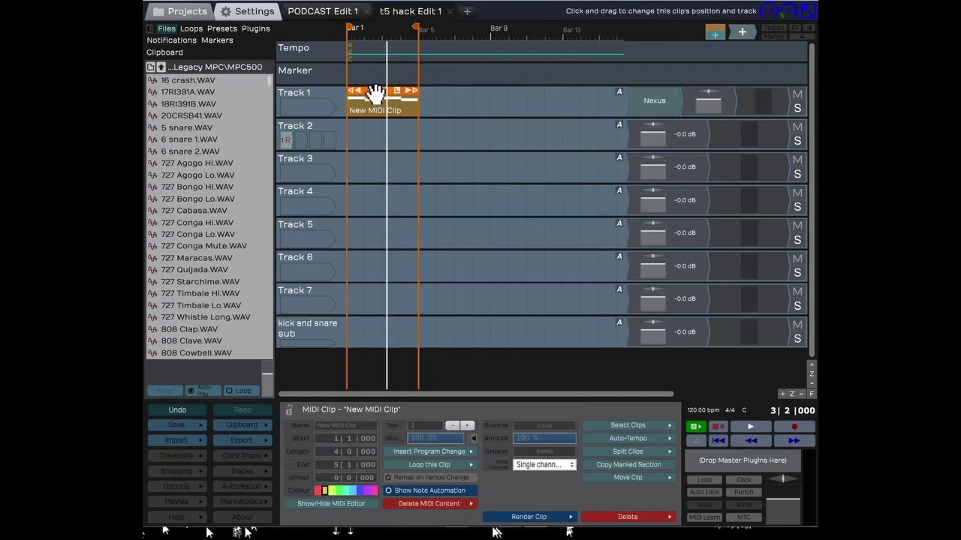
{"action": "left_click_drag", "start_coordinate": [316, 98], "coordinate": [323, 99]}
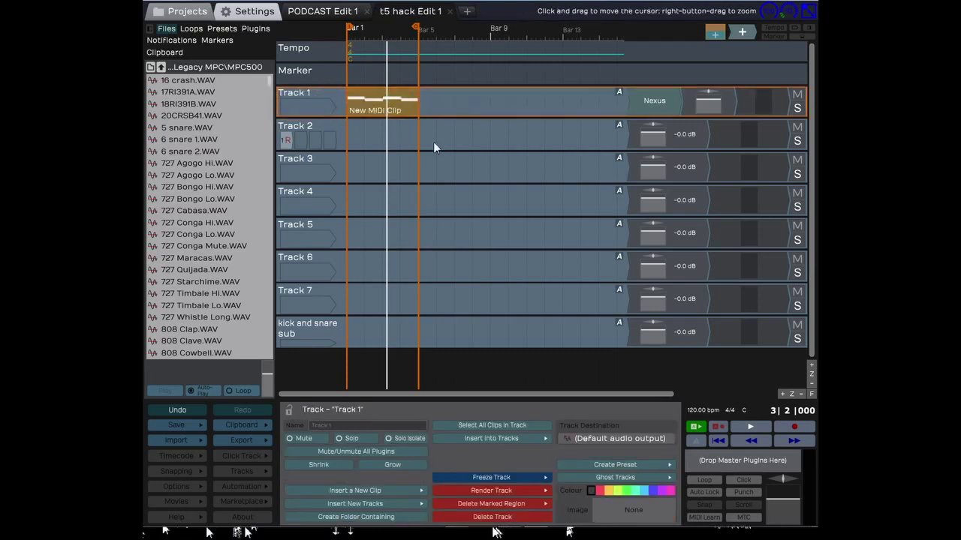
{"action": "left_click", "coordinate": [718, 441]}
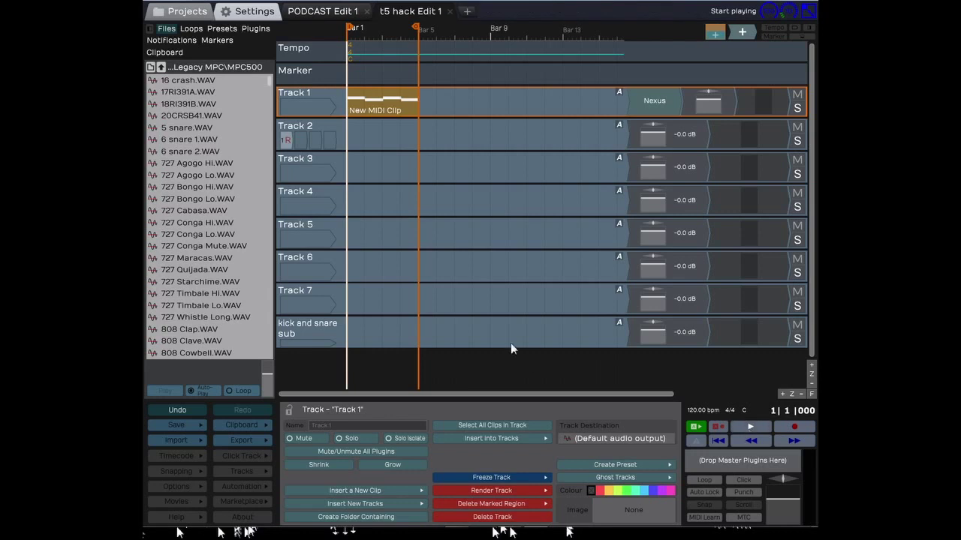
{"action": "left_click", "coordinate": [286, 140]}
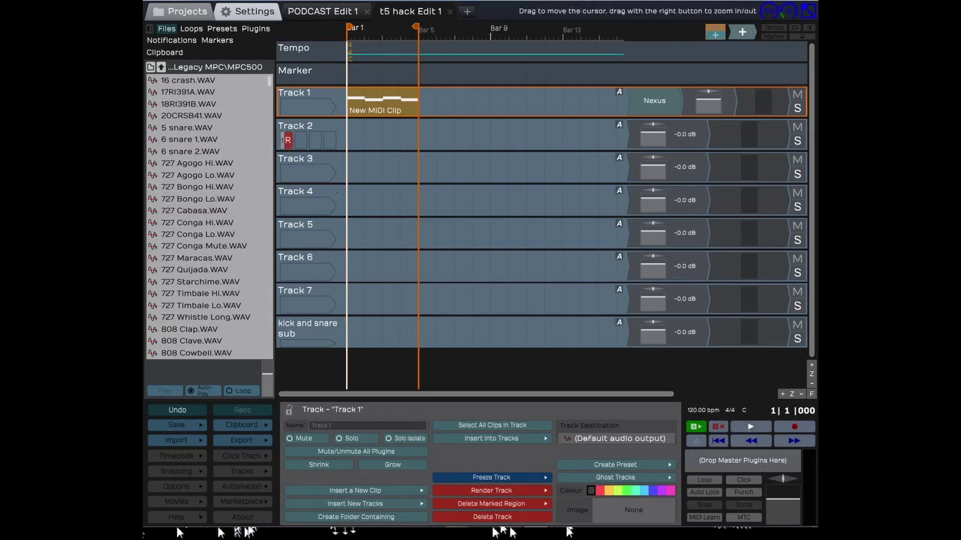
{"action": "left_click", "coordinate": [796, 428]}
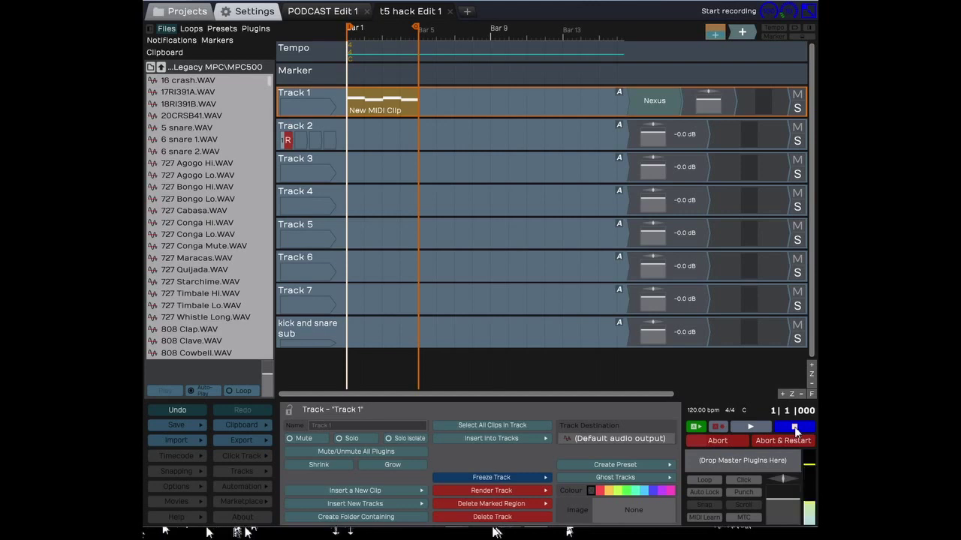
While recording, lower Track 2's volume to -12.5 dB and Track 1's to about -11.7 dB, and stop the recording
{"action": "left_click", "coordinate": [654, 140]}
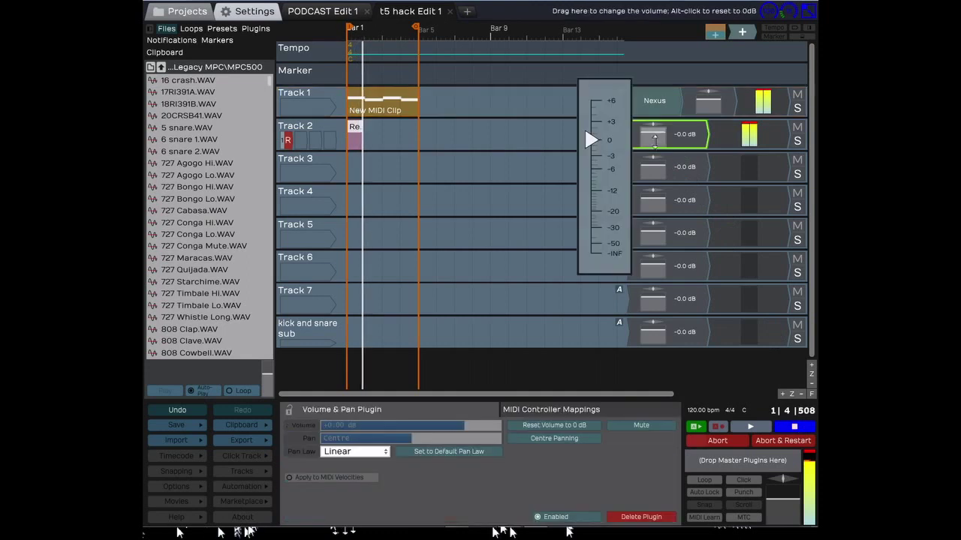
{"action": "left_click_drag", "start_coordinate": [706, 101], "coordinate": [706, 153]}
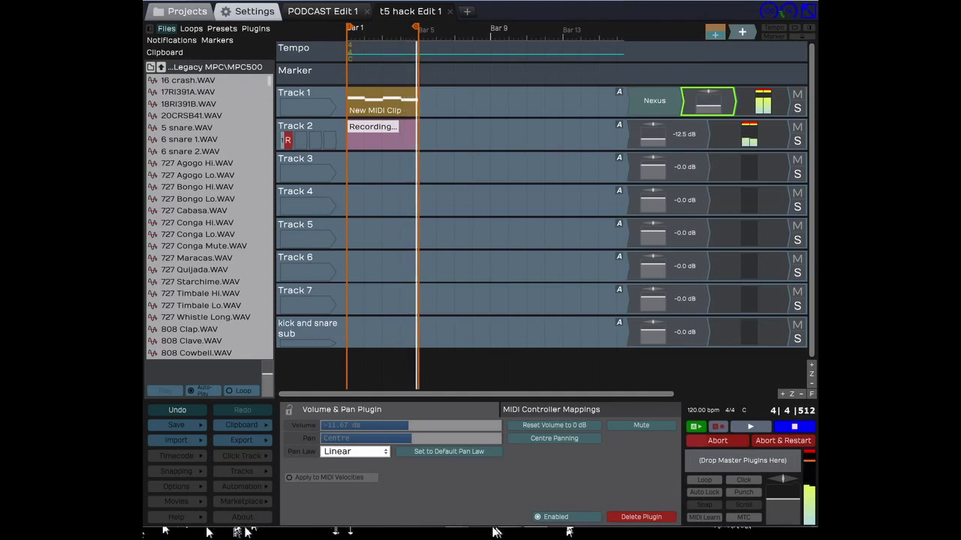
{"action": "key", "text": "space"}
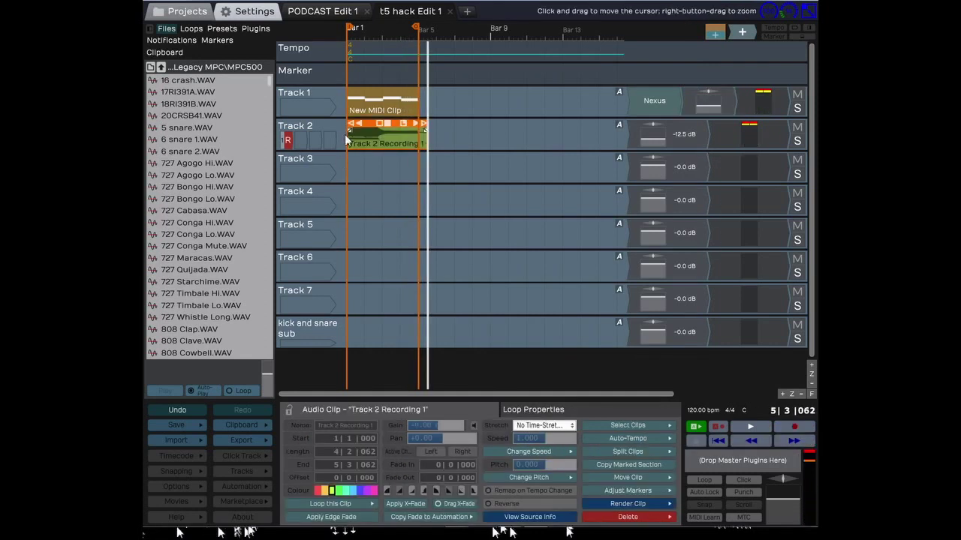
Return the cursor to the start of the recorded clip, and open and reposition Track 1's Nexus plugin window
{"action": "scroll", "coordinate": [376, 129], "scroll_direction": "up", "scroll_amount": 5}
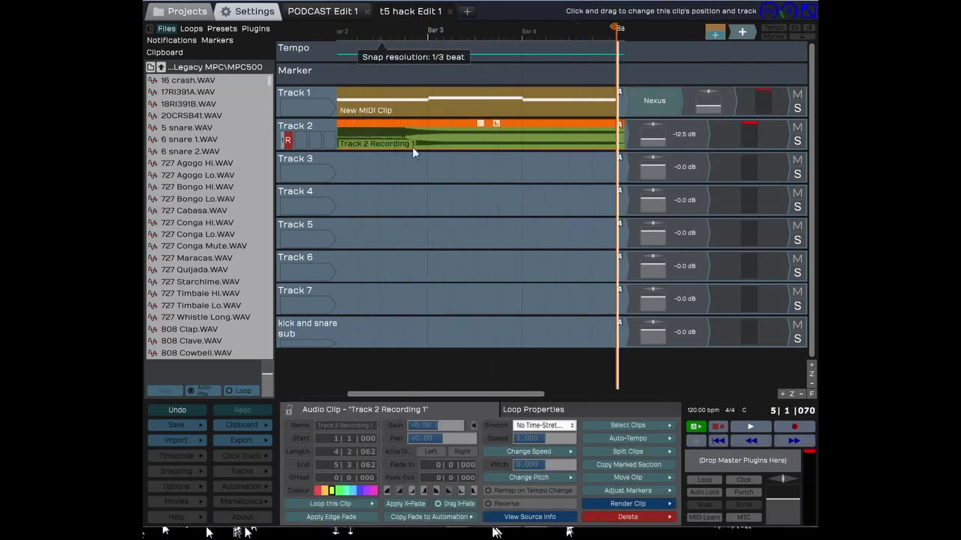
{"action": "key", "text": "Home"}
{"action": "scroll", "coordinate": [415, 131], "scroll_direction": "down", "scroll_amount": 3}
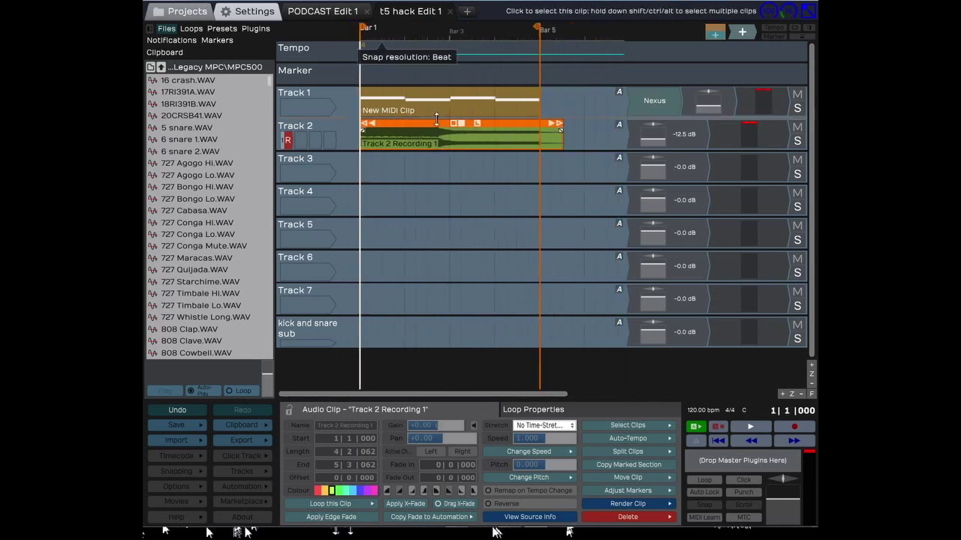
{"action": "double_click", "coordinate": [641, 113]}
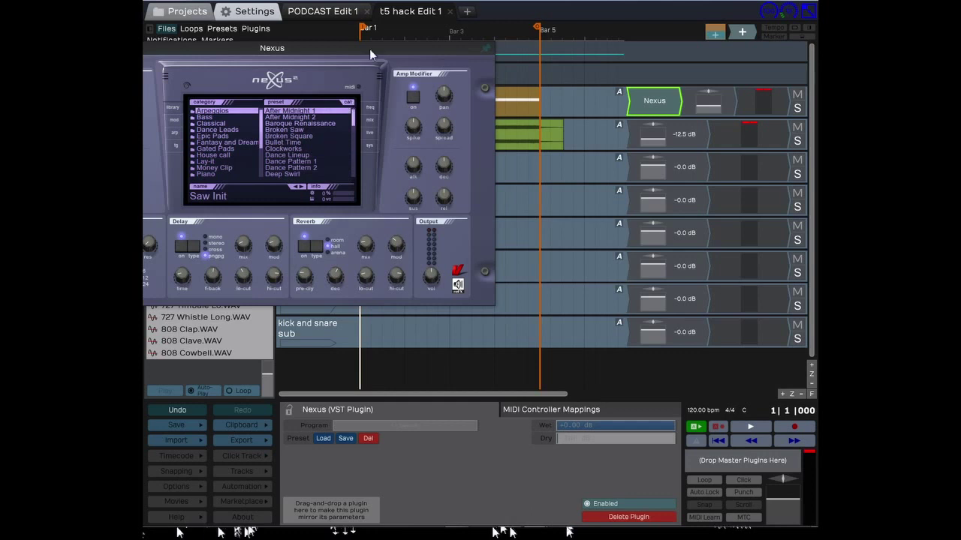
{"action": "left_click_drag", "start_coordinate": [369, 49], "coordinate": [491, 365]}
Expand Track 1 to its piano-roll view and select the MIDI clip
{"action": "double_click", "coordinate": [302, 92]}
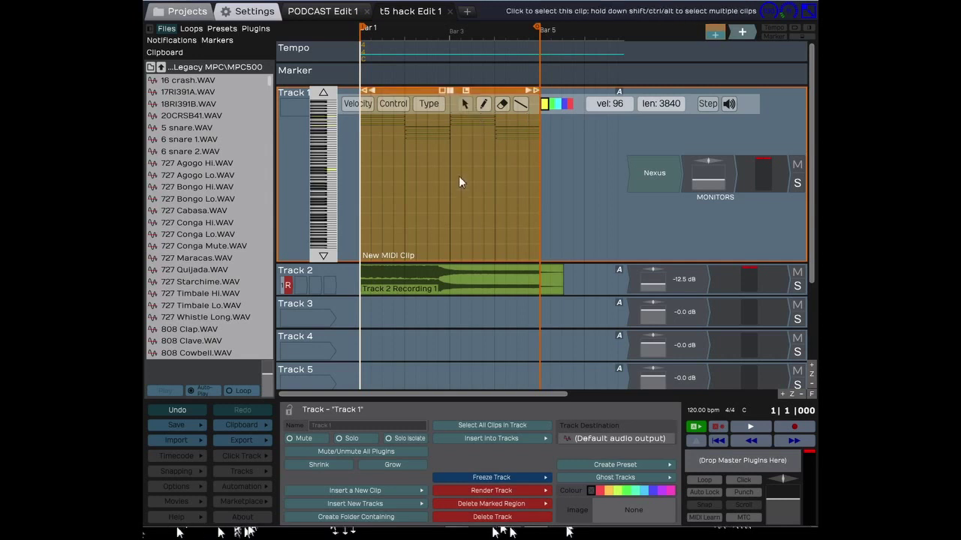
{"action": "left_click", "coordinate": [447, 146]}
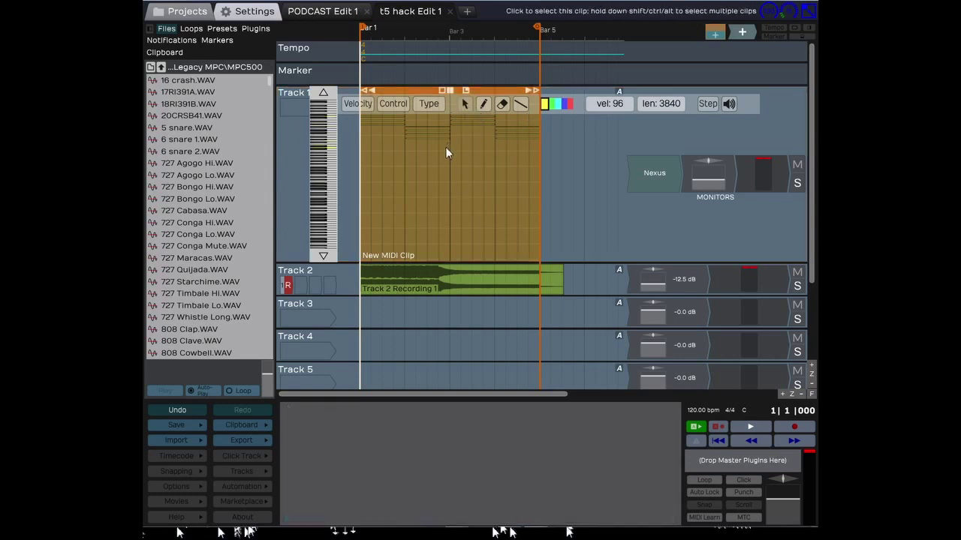
{"action": "double_click", "coordinate": [390, 94]}
{"action": "double_click", "coordinate": [390, 96]}
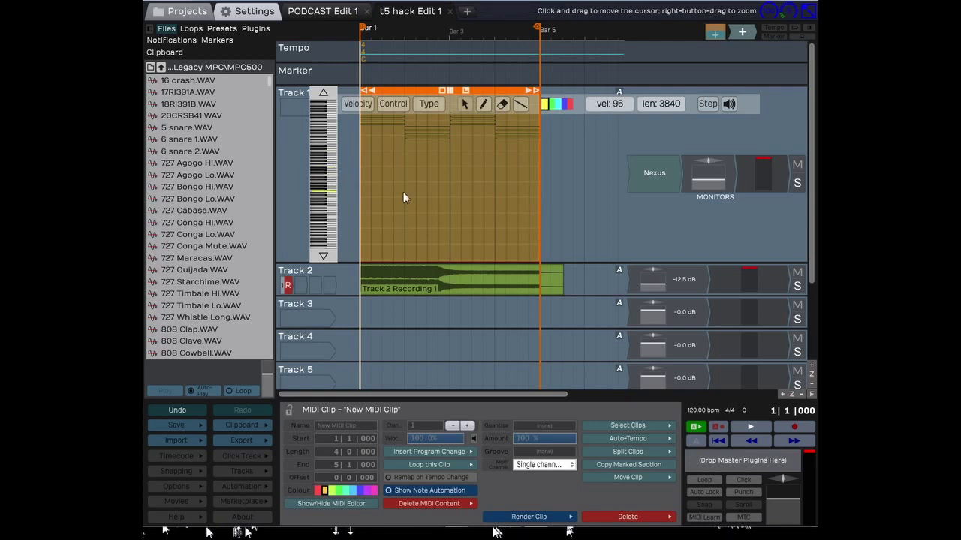
{"action": "double_click", "coordinate": [529, 96]}
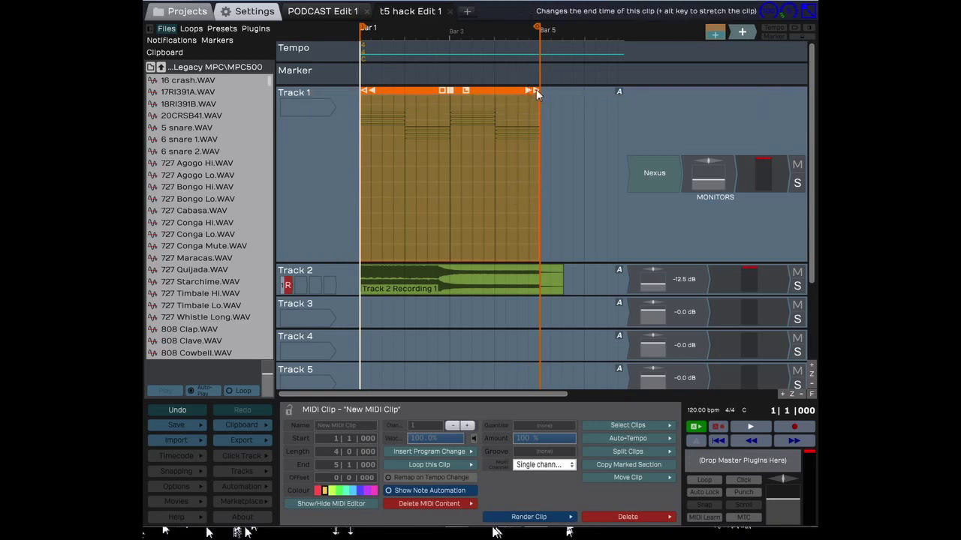
{"action": "double_click", "coordinate": [536, 90]}
{"action": "double_click", "coordinate": [542, 180]}
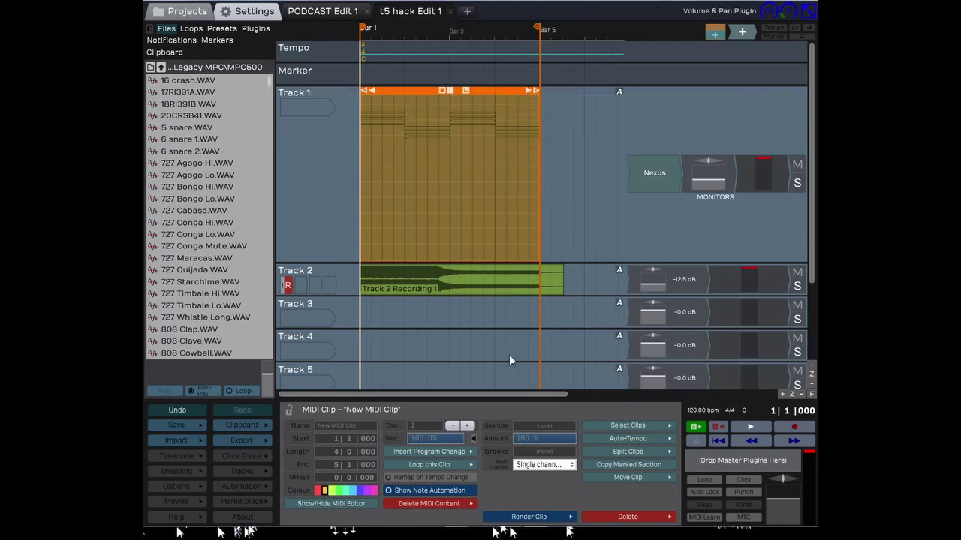
Move all notes of Track 1's four-bar MIDI clip down to the low end of the piano roll and play back the result
{"action": "left_click_drag", "start_coordinate": [405, 30], "coordinate": [420, 273]}
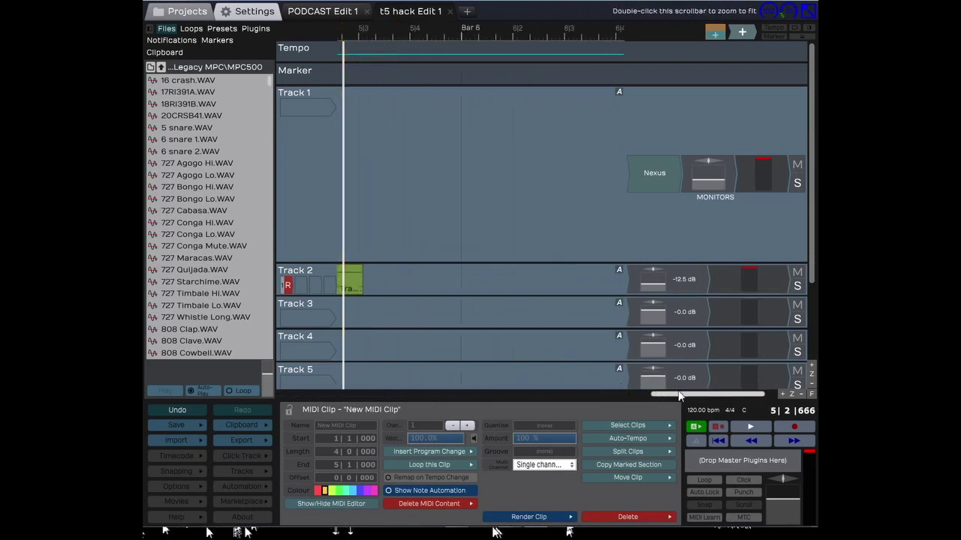
{"action": "double_click", "coordinate": [677, 394]}
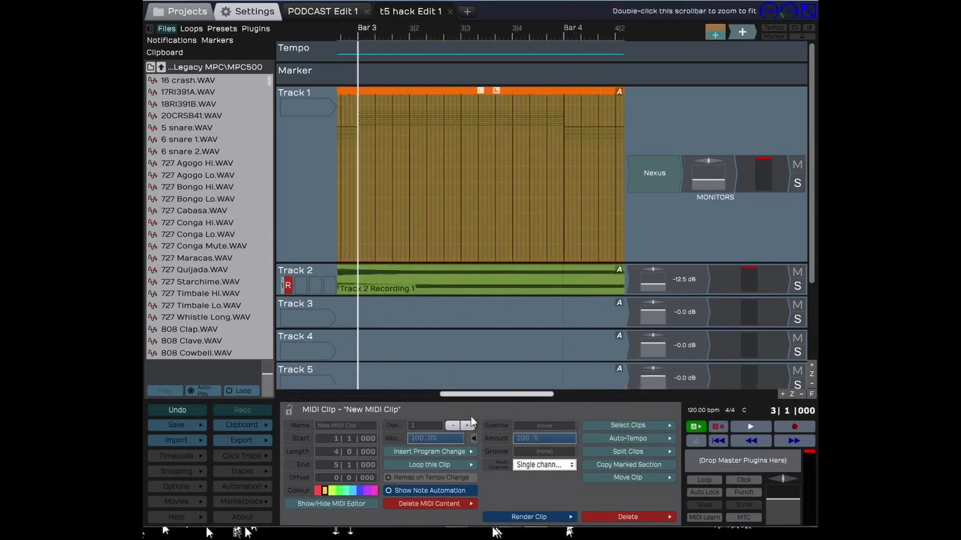
{"action": "double_click", "coordinate": [390, 100]}
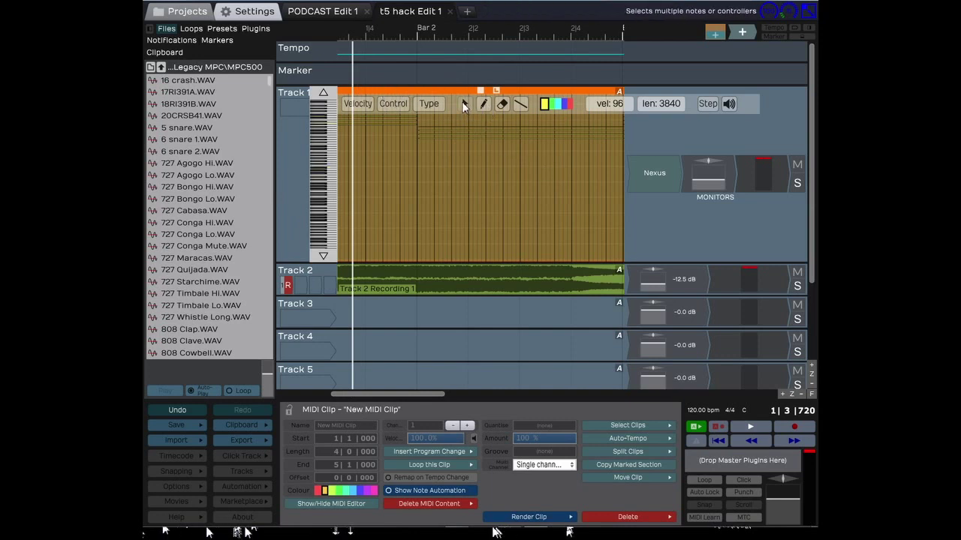
{"action": "mouse_move", "coordinate": [668, 170]}
{"action": "left_mouse_down"}
{"action": "mouse_move", "coordinate": [592, 166]}
{"action": "mouse_move", "coordinate": [669, 168]}
{"action": "left_mouse_up"}
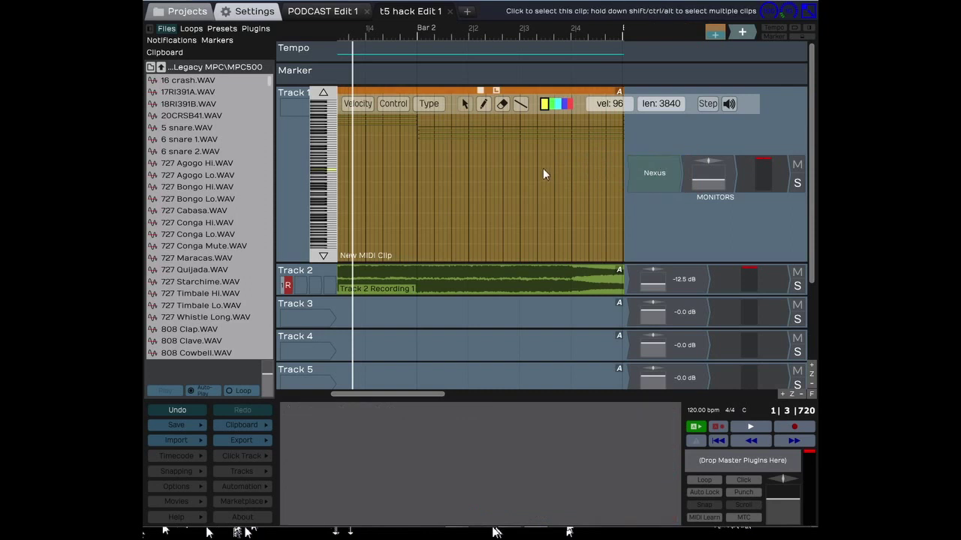
{"action": "left_click_drag", "start_coordinate": [543, 169], "coordinate": [382, 114]}
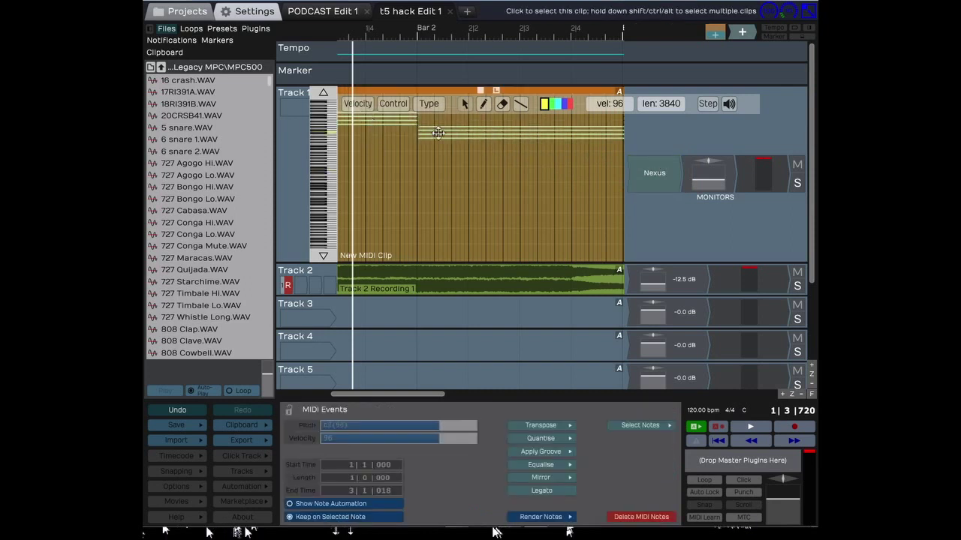
{"action": "scroll", "coordinate": [525, 353], "scroll_direction": "down", "scroll_amount": 3}
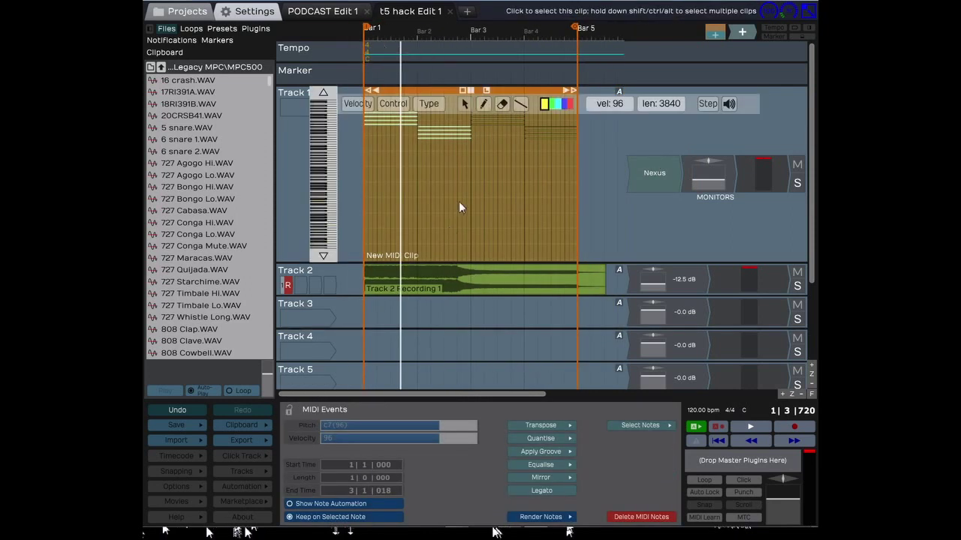
{"action": "left_click_drag", "start_coordinate": [379, 173], "coordinate": [555, 112]}
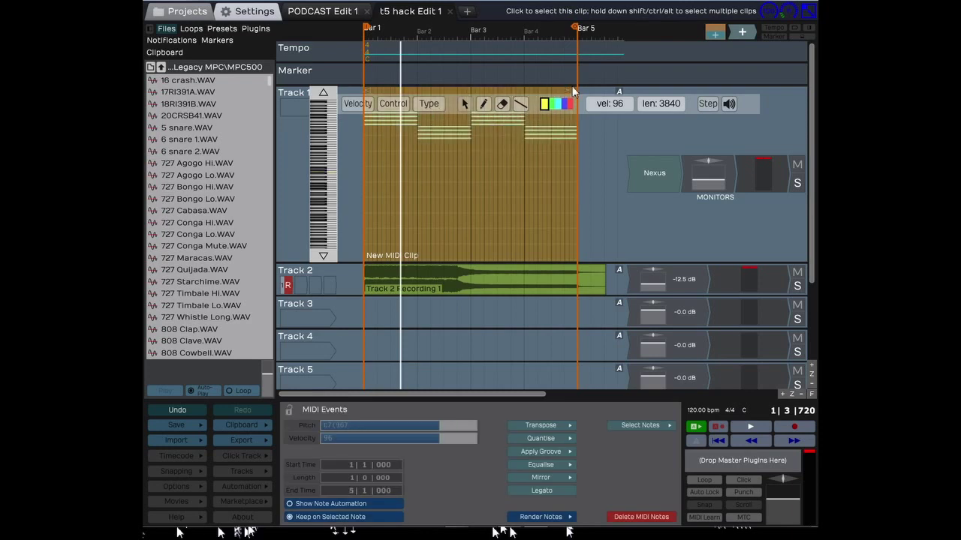
{"action": "left_click_drag", "start_coordinate": [497, 118], "coordinate": [496, 234]}
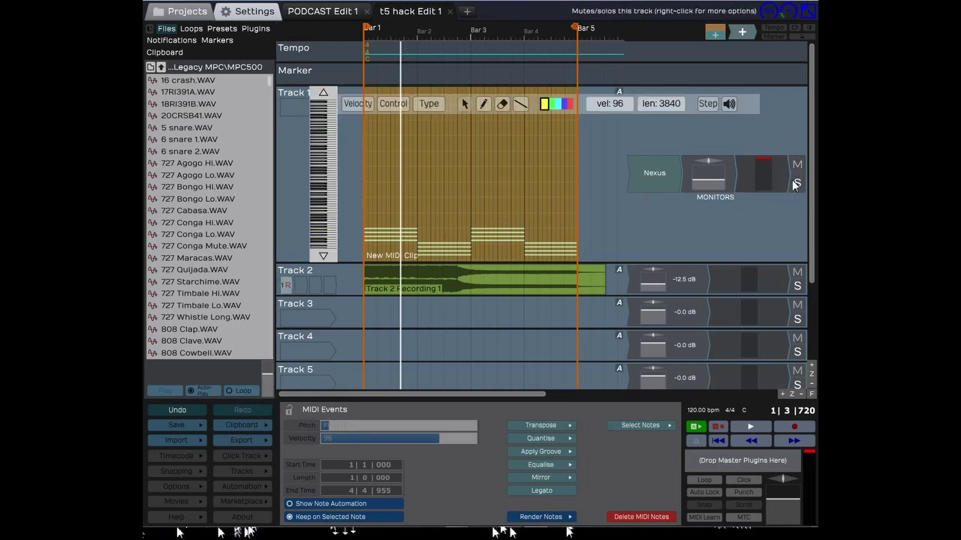
{"action": "left_click", "coordinate": [748, 427]}
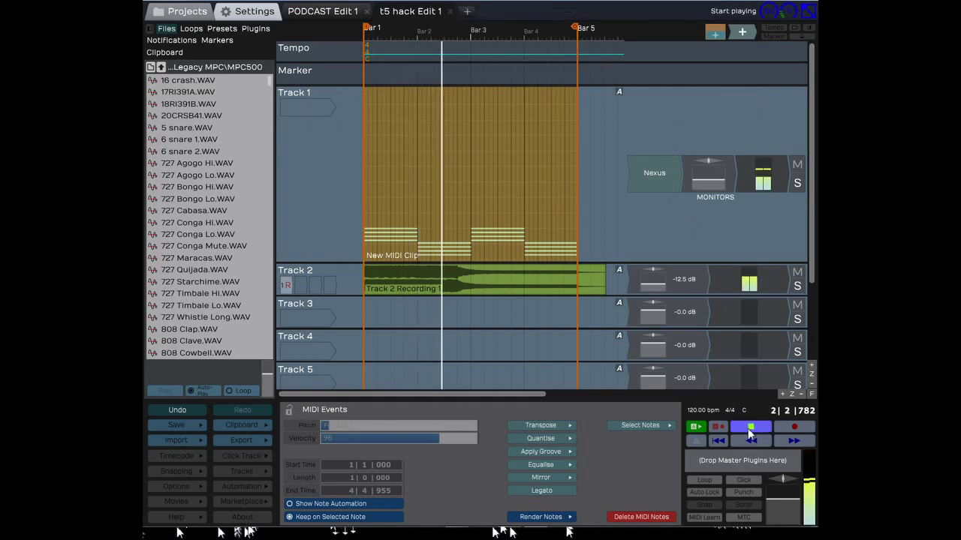
{"action": "left_click", "coordinate": [747, 426]}
Load the Dance Pattern 2 preset from the Arpeggios category in Track 1's Nexus plugin and audition it in playback
{"action": "left_click", "coordinate": [656, 169]}
{"action": "double_click", "coordinate": [656, 169]}
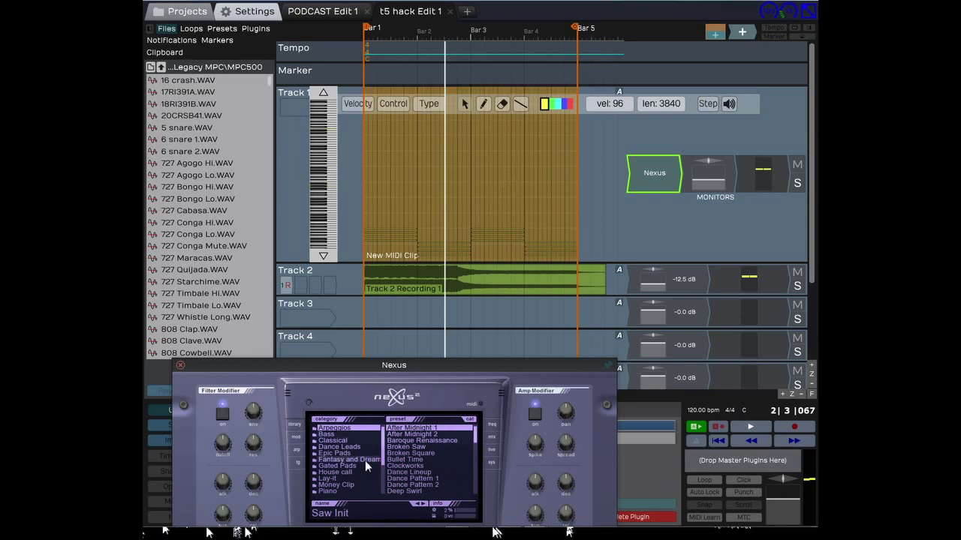
{"action": "left_click_drag", "start_coordinate": [390, 370], "coordinate": [471, 0]}
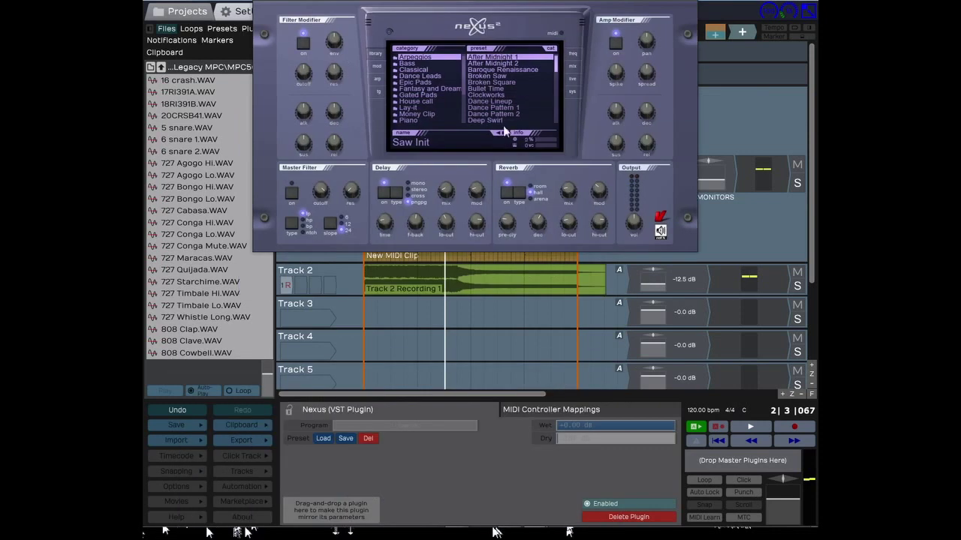
{"action": "left_click", "coordinate": [497, 114]}
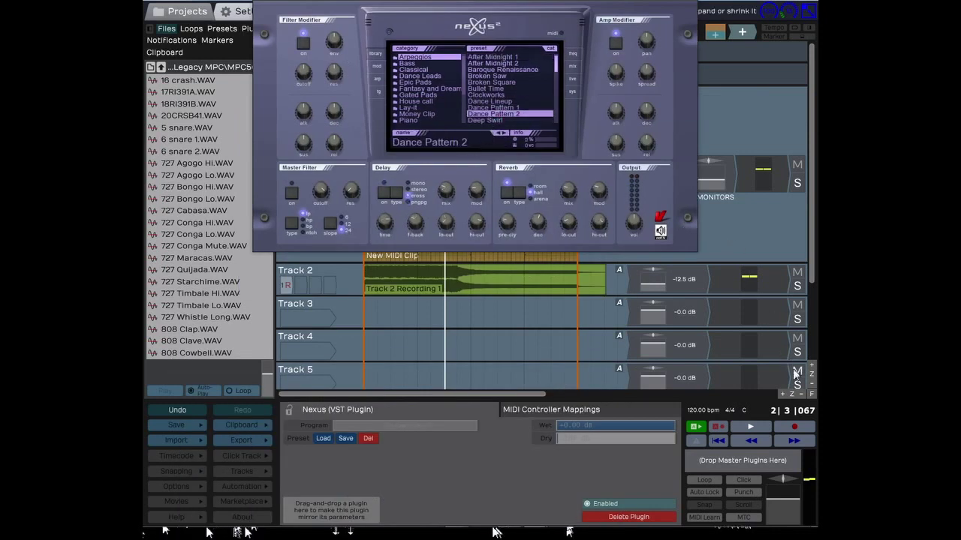
{"action": "left_click", "coordinate": [754, 427]}
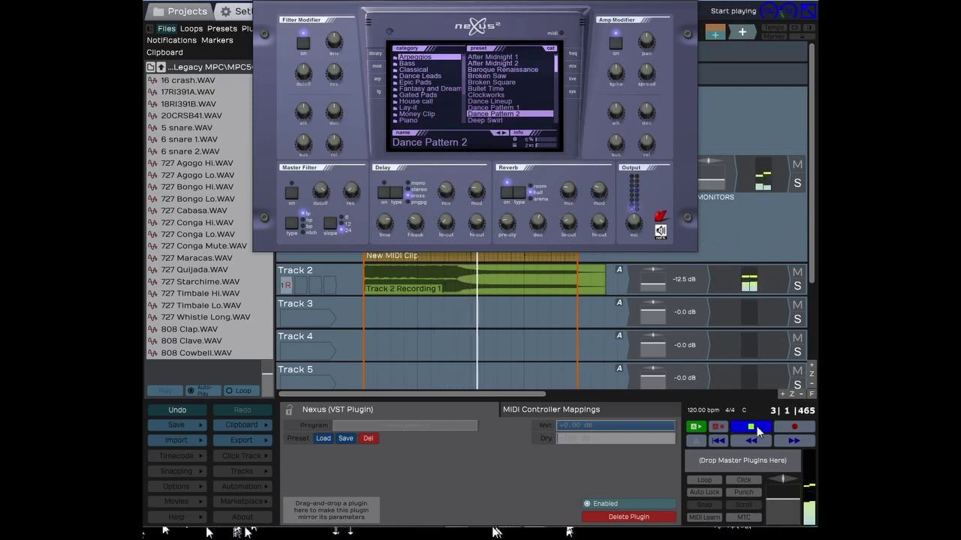
{"action": "left_click", "coordinate": [757, 427]}
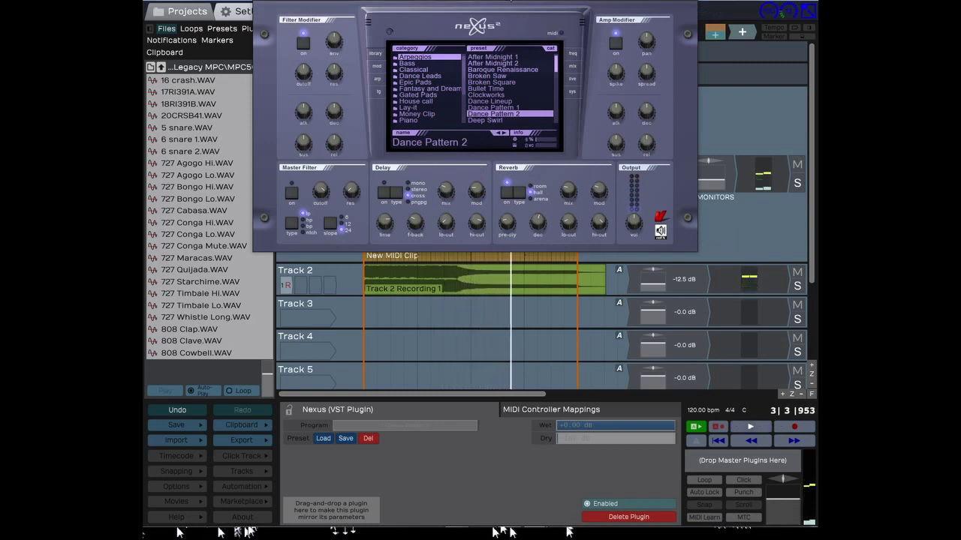
Load the MCB In Time Arp preset from the Money Clip category in Track 1's Nexus plugin and audition it
{"action": "left_click", "coordinate": [424, 114]}
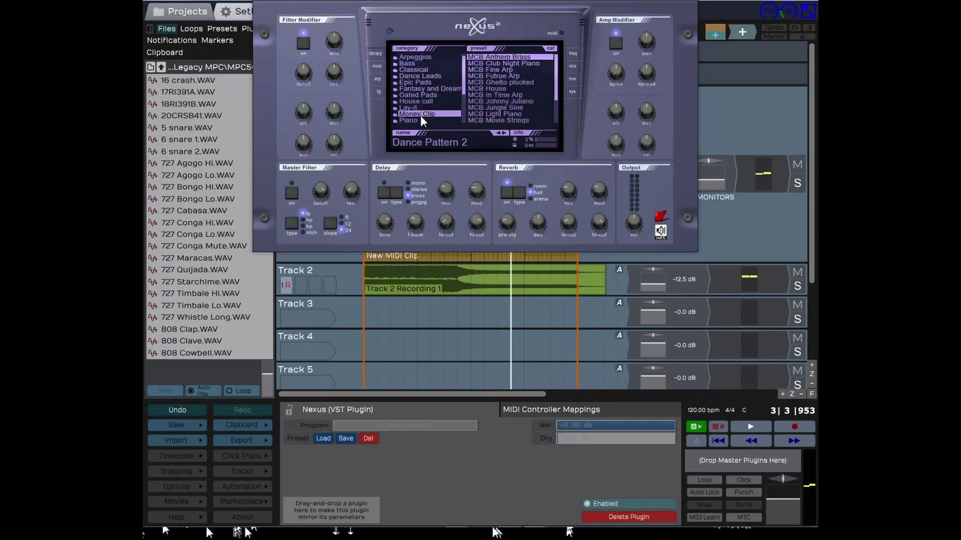
{"action": "left_click", "coordinate": [743, 430]}
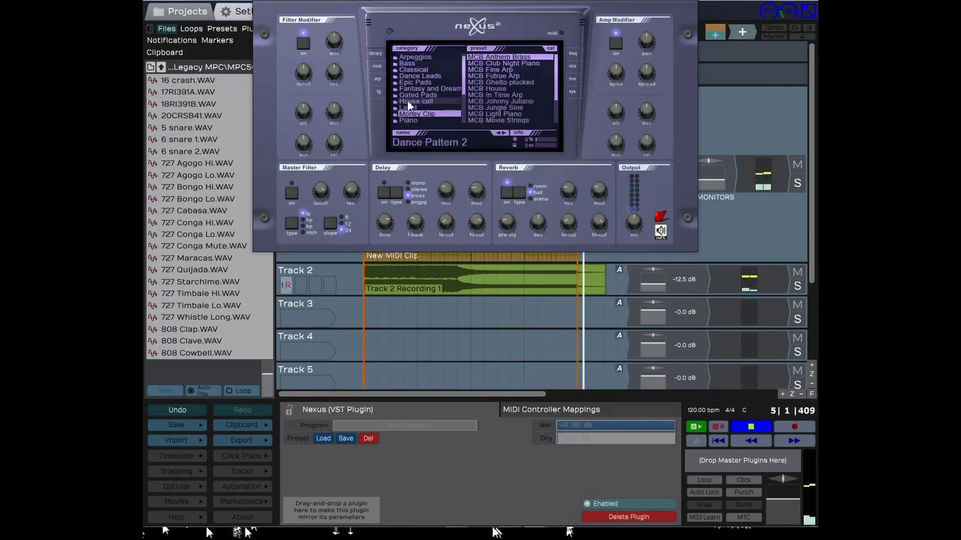
{"action": "left_click", "coordinate": [508, 97]}
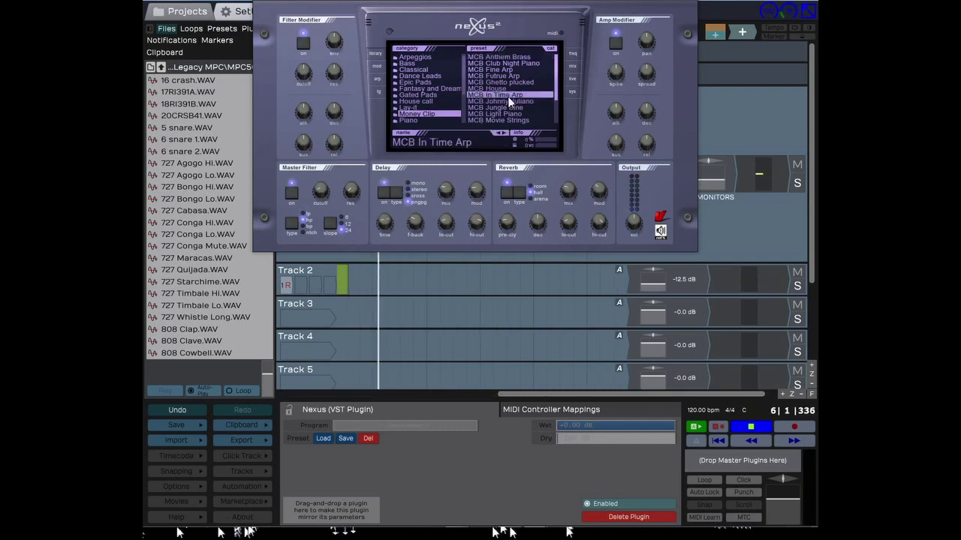
{"action": "left_click", "coordinate": [751, 432]}
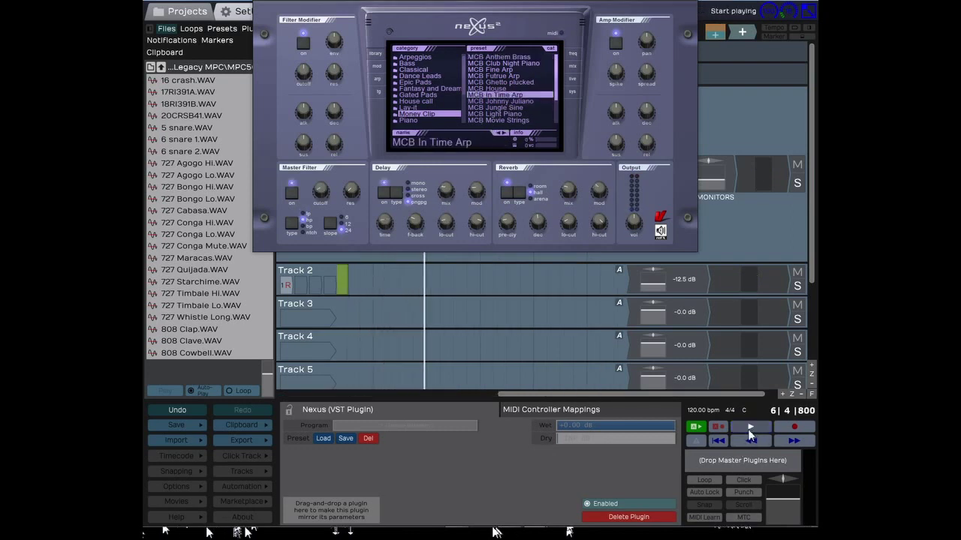
Load the MCB Fine Arp preset and audition it with Track 2 muted and the Nexus window moved clear of the tracks
{"action": "left_click", "coordinate": [483, 70]}
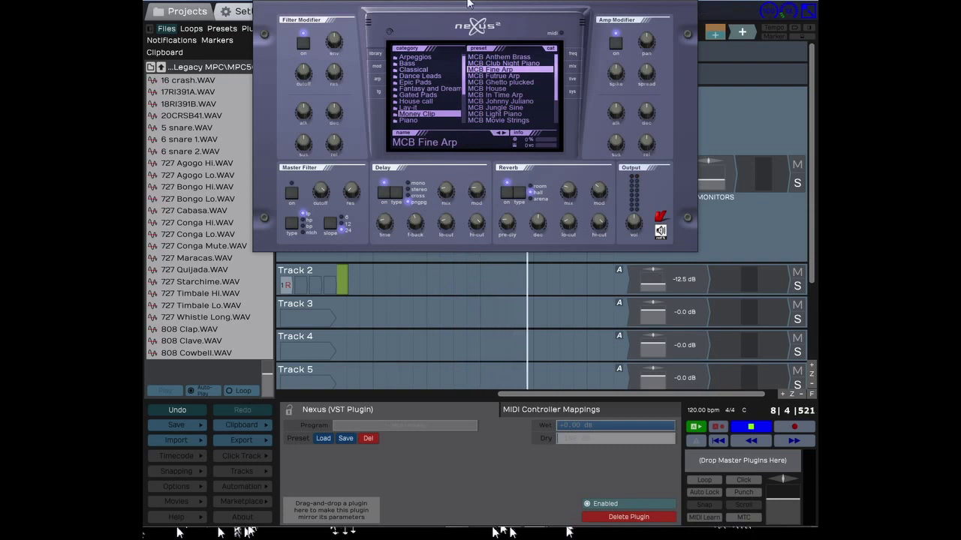
{"action": "left_click_drag", "start_coordinate": [467, 3], "coordinate": [269, 352]}
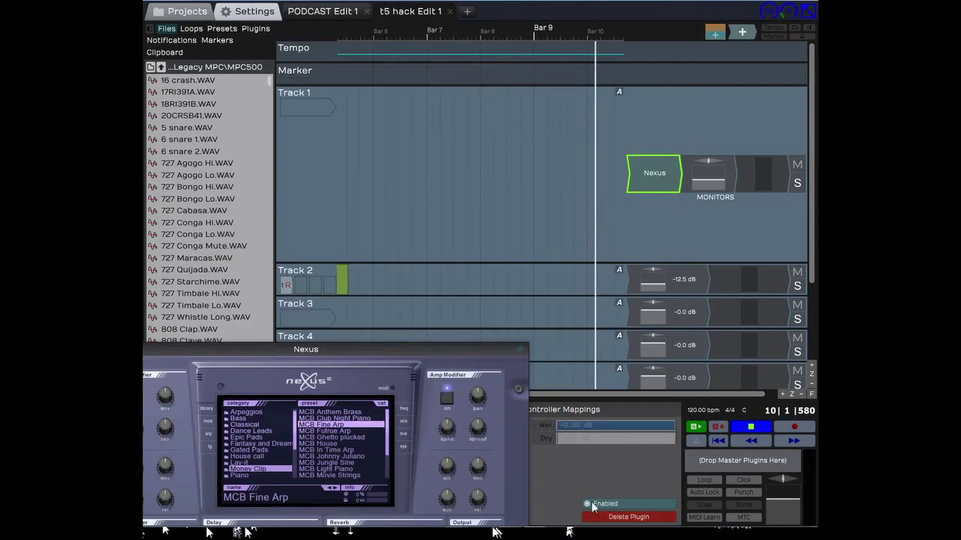
{"action": "left_click", "coordinate": [698, 480]}
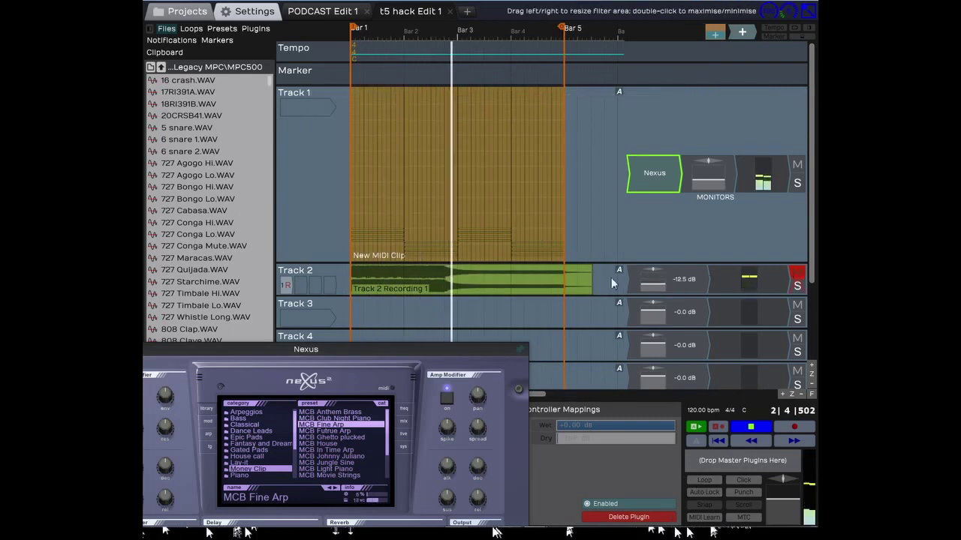
Move the recorded audio clip from Track 2 to Track 3 and delete it
{"action": "left_click", "coordinate": [430, 273]}
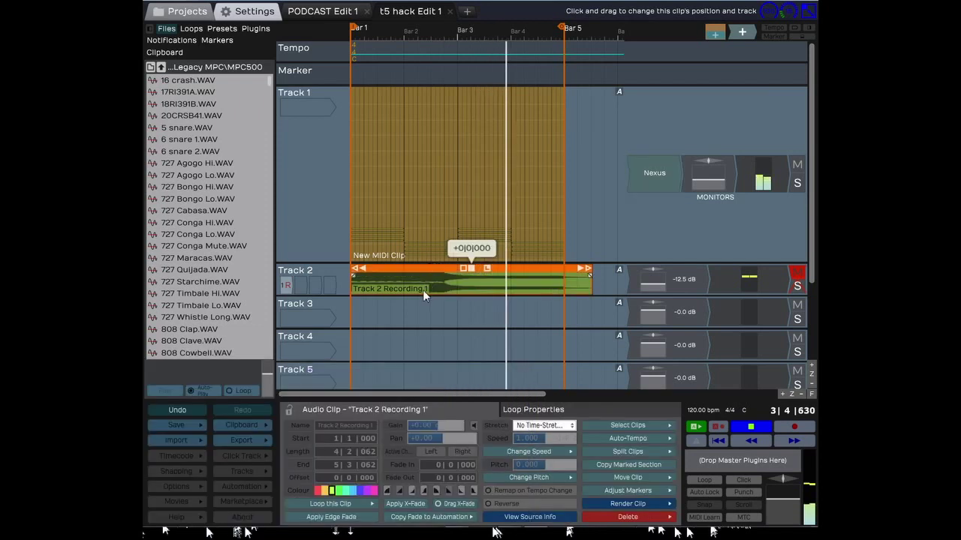
{"action": "left_click_drag", "start_coordinate": [423, 289], "coordinate": [425, 323]}
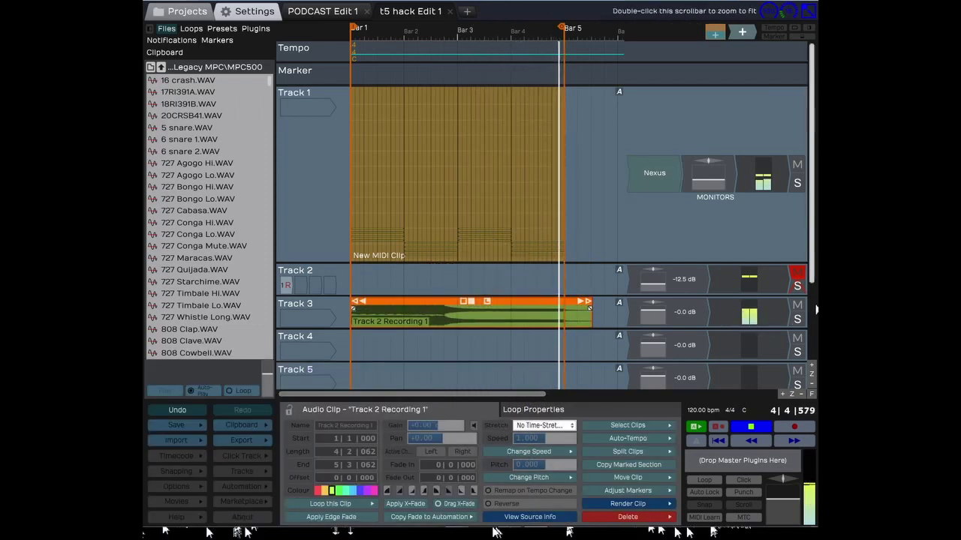
{"action": "right_click", "coordinate": [453, 319]}
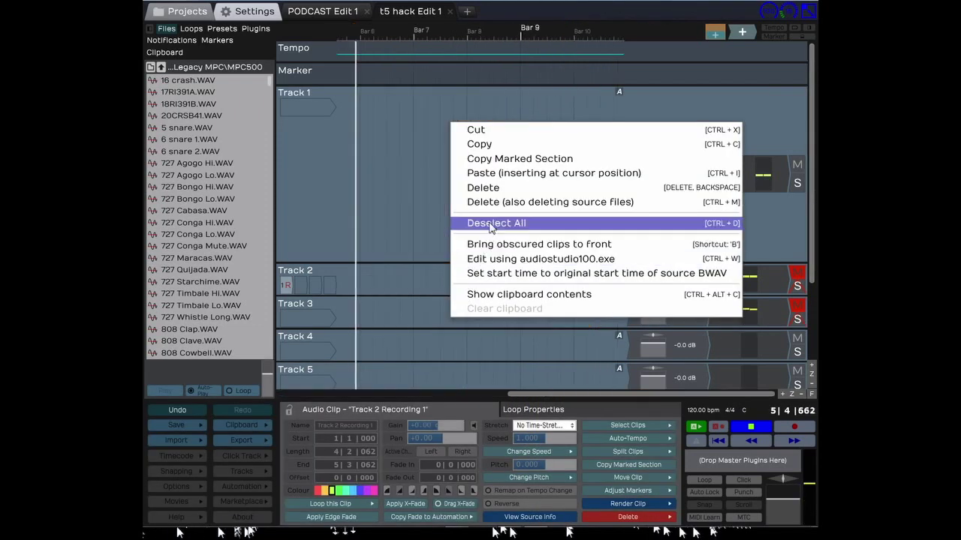
{"action": "left_click", "coordinate": [484, 188]}
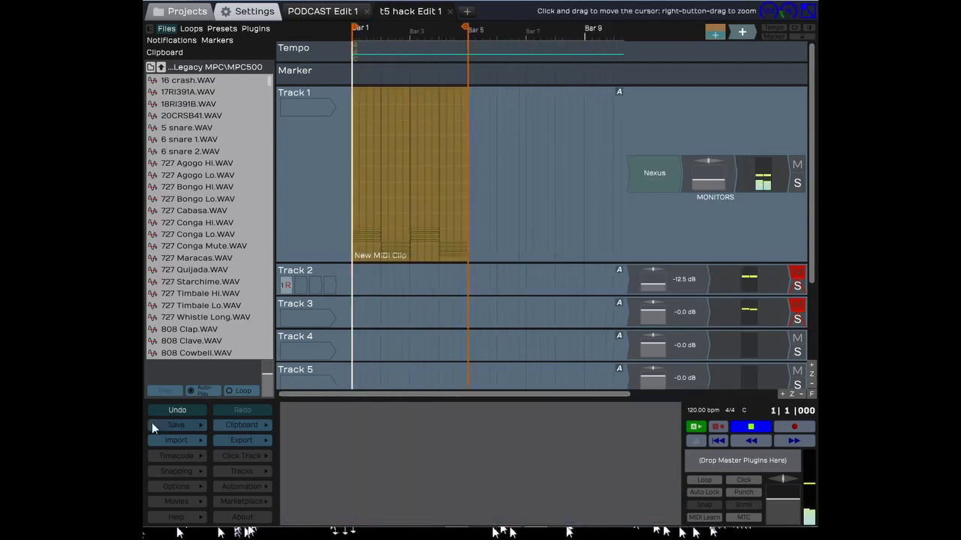
Raise Track 1's volume to -2.87 dB during playback
{"action": "key", "text": "space"}
{"action": "double_click", "coordinate": [461, 161]}
{"action": "left_click", "coordinate": [705, 161]}
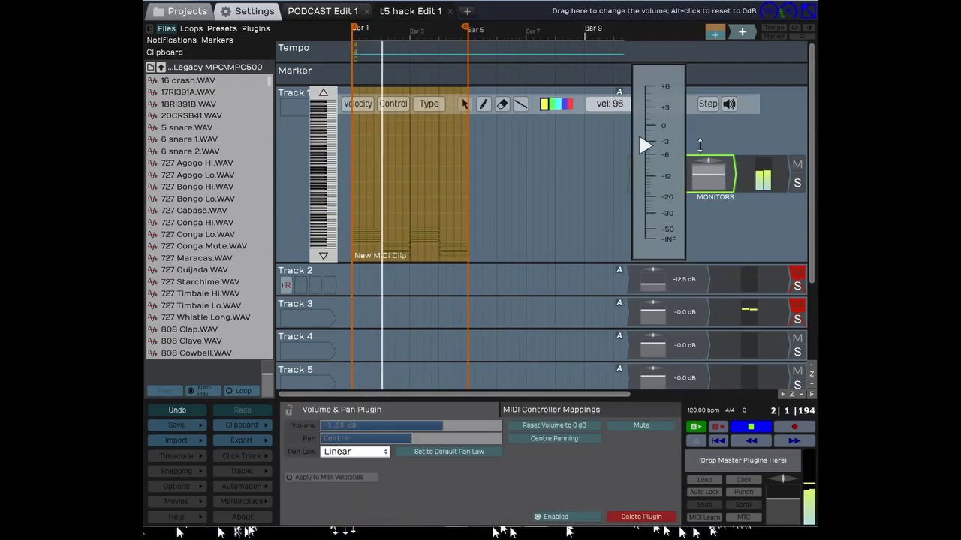
{"action": "left_click_drag", "start_coordinate": [699, 145], "coordinate": [699, 136]}
{"action": "left_click", "coordinate": [525, 188]}
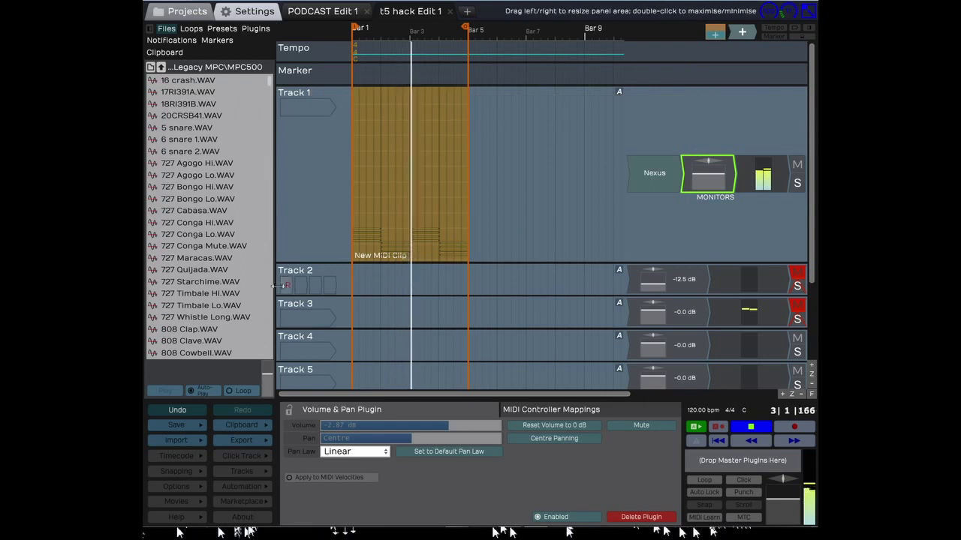
Arm and unmute Track 2 for recording, starting and stopping a first short take
{"action": "left_click", "coordinate": [286, 285]}
{"action": "left_click", "coordinate": [788, 426]}
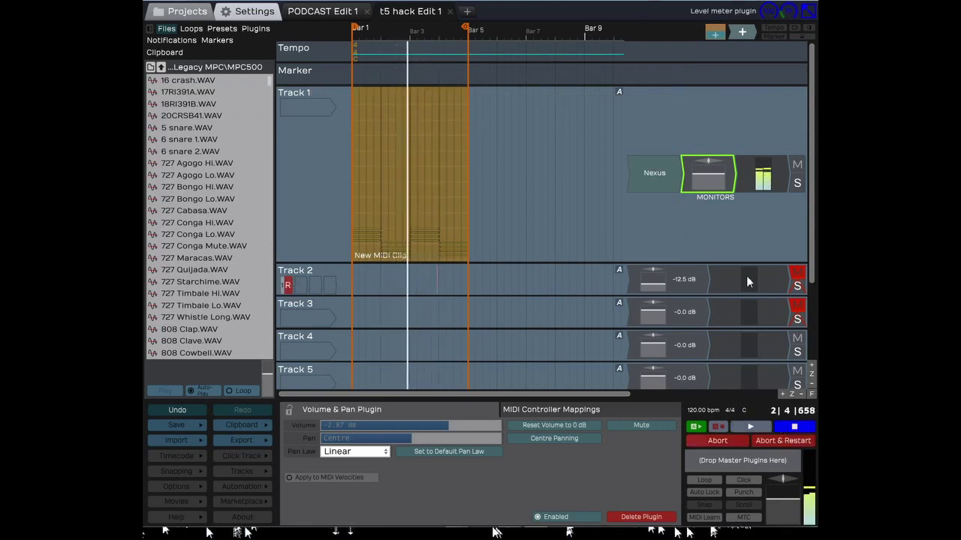
{"action": "left_click", "coordinate": [785, 428]}
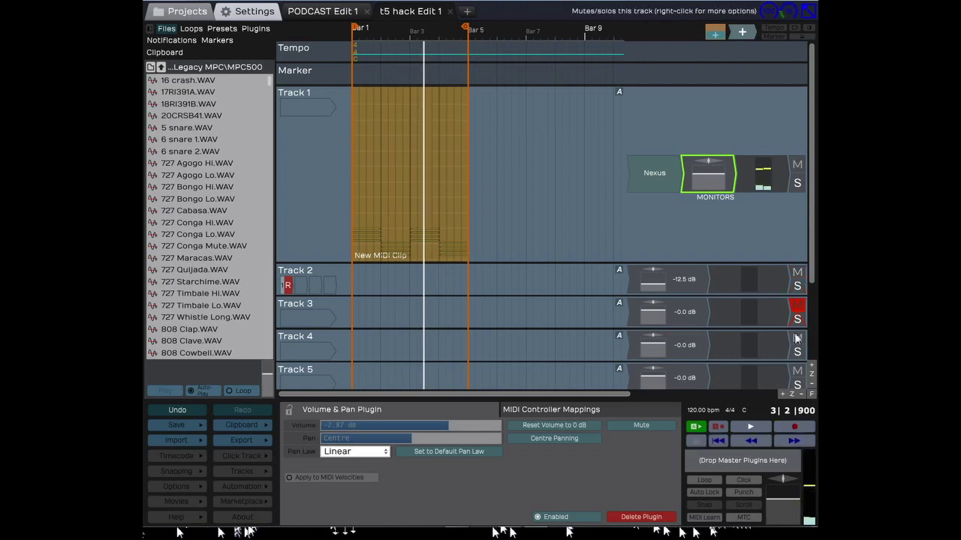
Record Track 1's Nexus output onto Track 2 from the start of bar 1 to just past bar 5
{"action": "left_click", "coordinate": [717, 442]}
{"action": "left_click", "coordinate": [796, 425]}
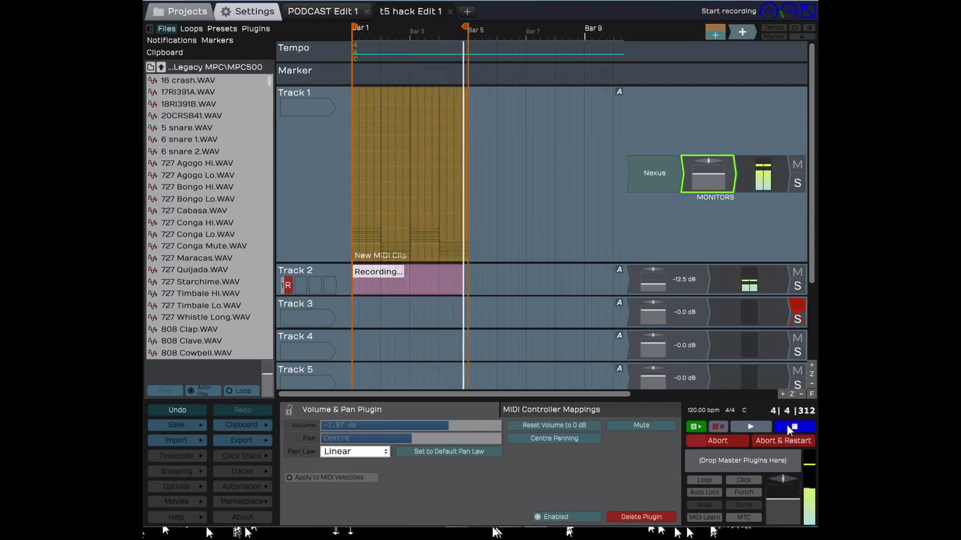
{"action": "left_click", "coordinate": [787, 425]}
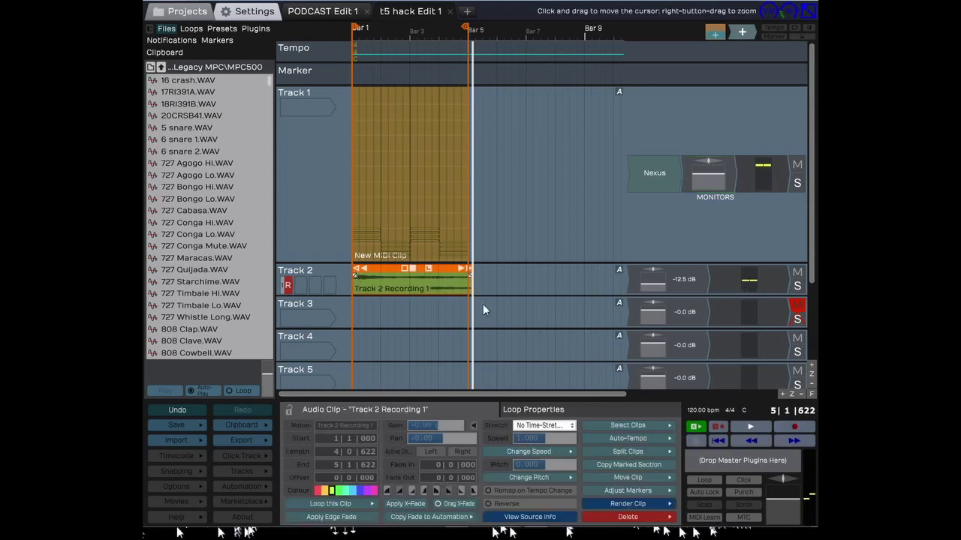
Select Track 1's MIDI clip and compare it with the new Track 2 recording beneath it
{"action": "scroll", "coordinate": [482, 302], "scroll_direction": "up", "scroll_amount": 3}
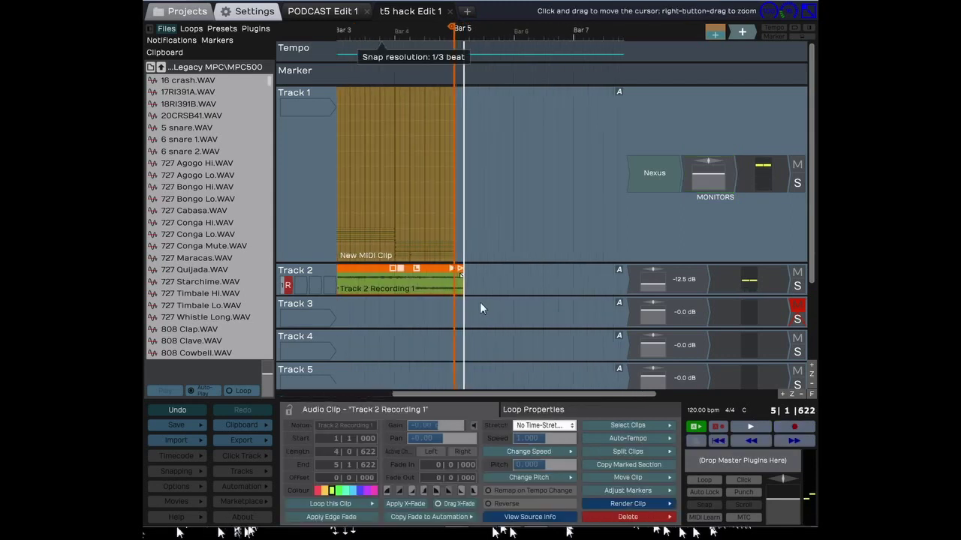
{"action": "double_click", "coordinate": [441, 251]}
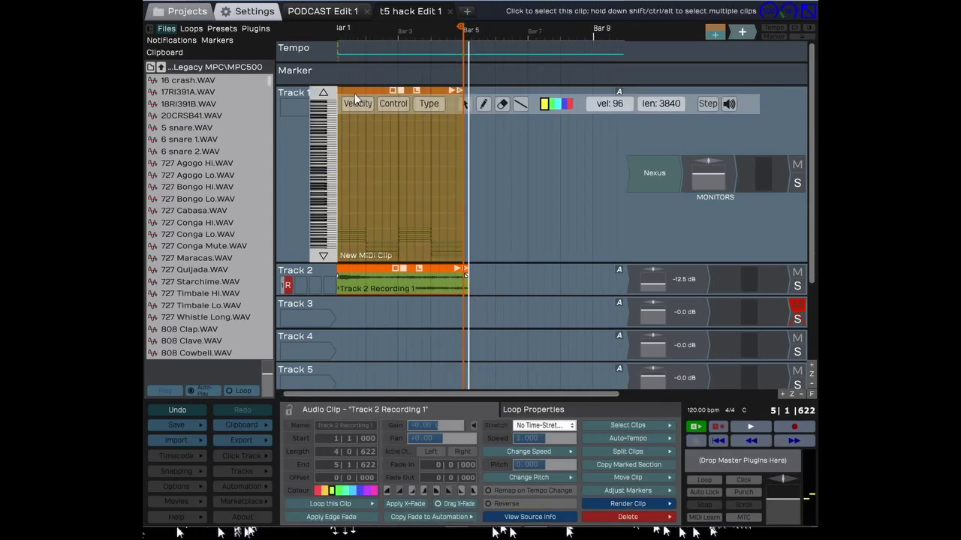
{"action": "left_click", "coordinate": [366, 254]}
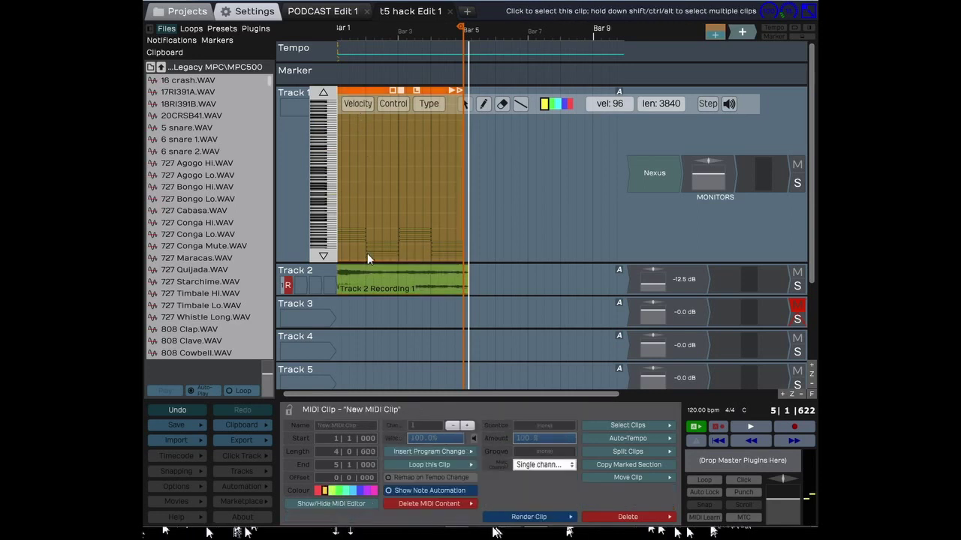
{"action": "scroll", "coordinate": [369, 80], "scroll_direction": "down", "scroll_amount": 2}
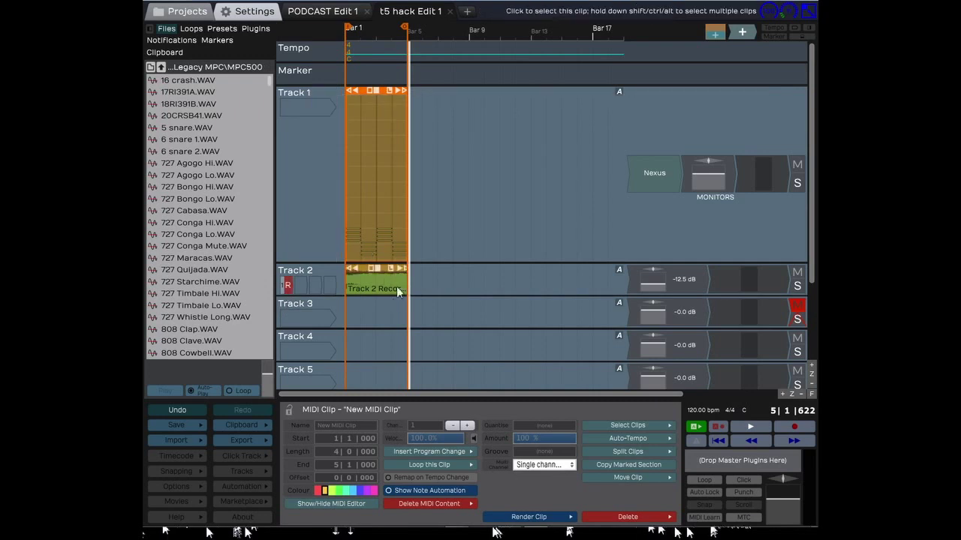
{"action": "mouse_move", "coordinate": [397, 134]}
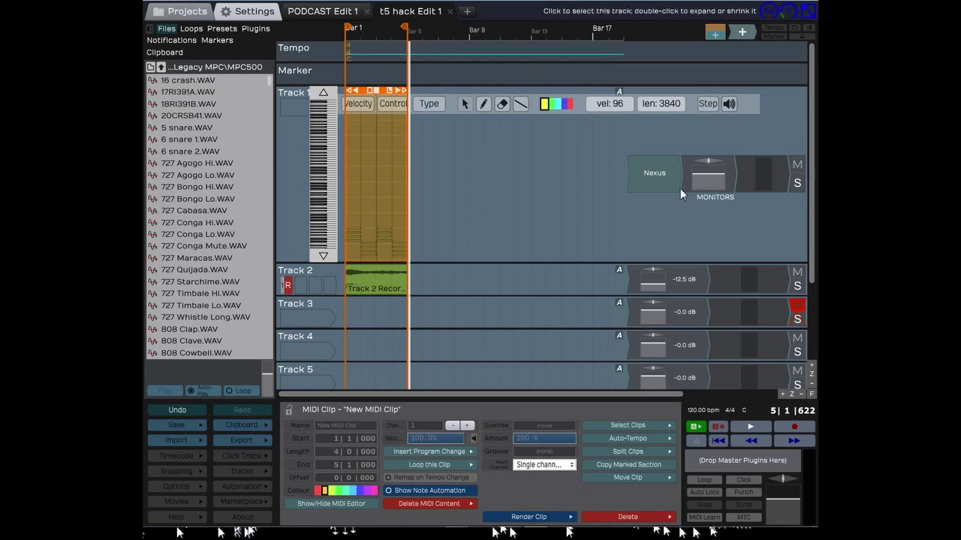
Open Track 1's Nexus plugin window and load the Chord Lead 1 preset from the Single Layer Leads category
{"action": "left_click", "coordinate": [655, 178]}
{"action": "double_click", "coordinate": [655, 177]}
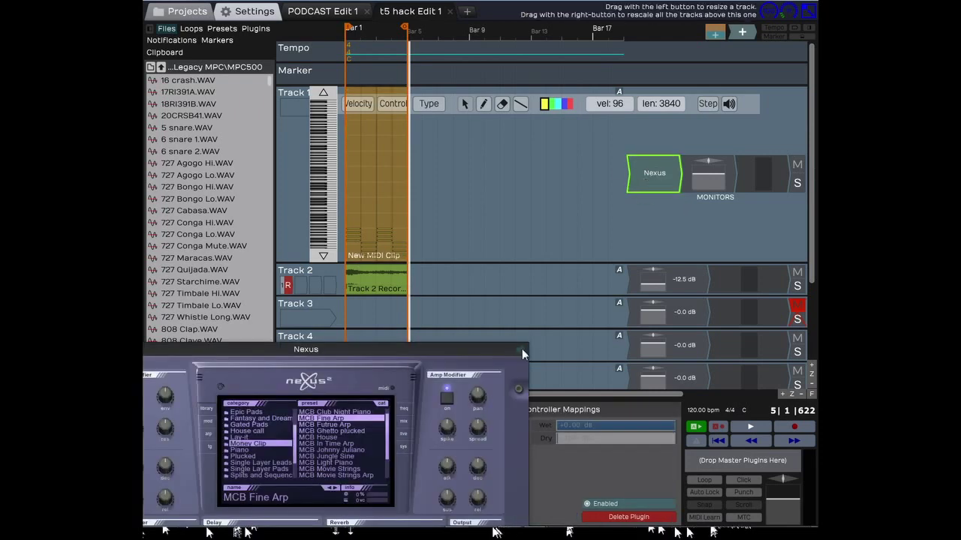
{"action": "left_click_drag", "start_coordinate": [482, 349], "coordinate": [679, 40]}
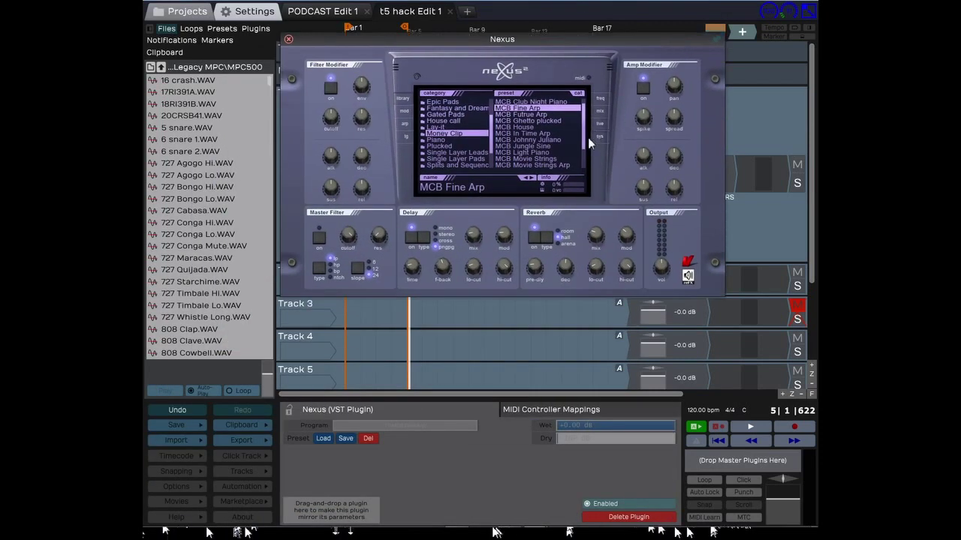
{"action": "left_click_drag", "start_coordinate": [581, 137], "coordinate": [580, 180]}
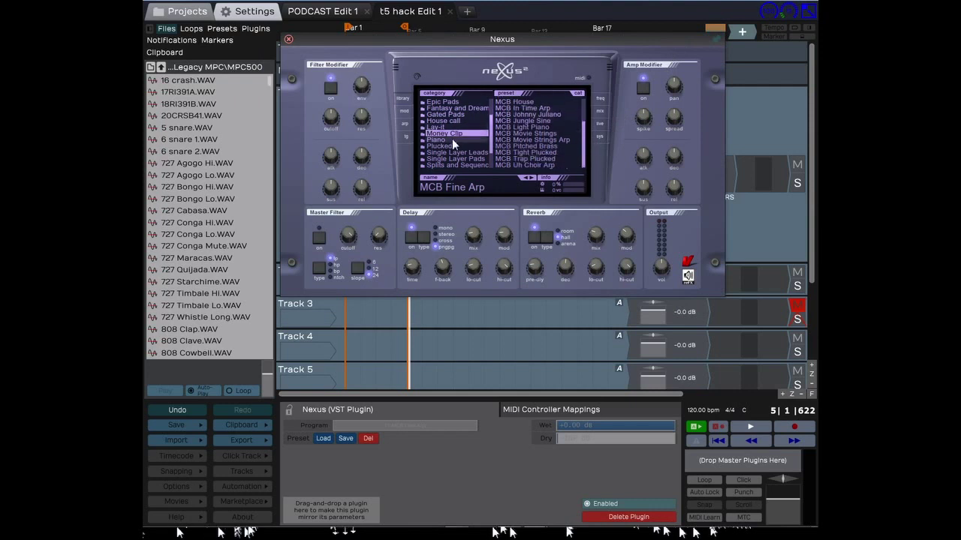
{"action": "left_click", "coordinate": [439, 153]}
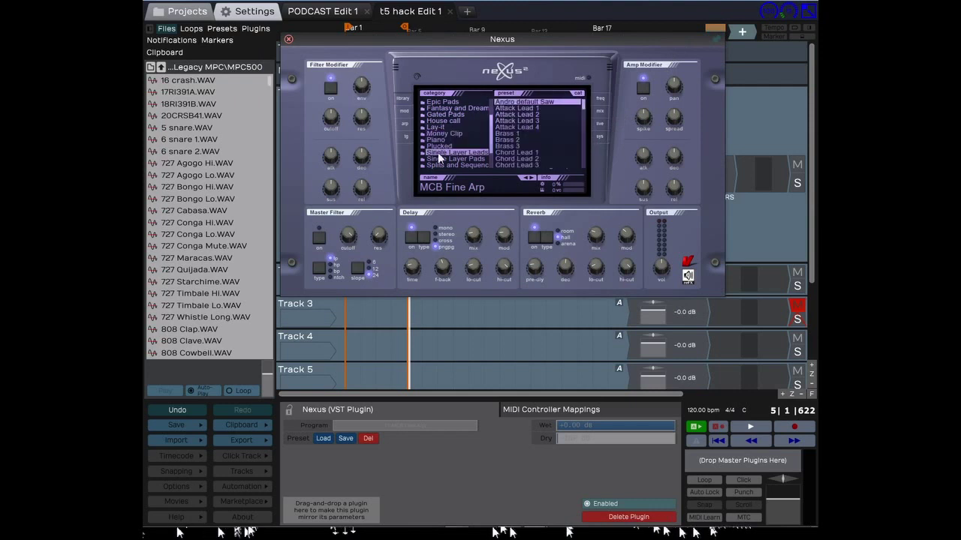
{"action": "left_click", "coordinate": [528, 154]}
Move the Nexus window down to uncover the timeline, and start looped playback of the four bars
{"action": "left_click_drag", "start_coordinate": [551, 45], "coordinate": [492, 235]}
{"action": "left_click", "coordinate": [750, 426]}
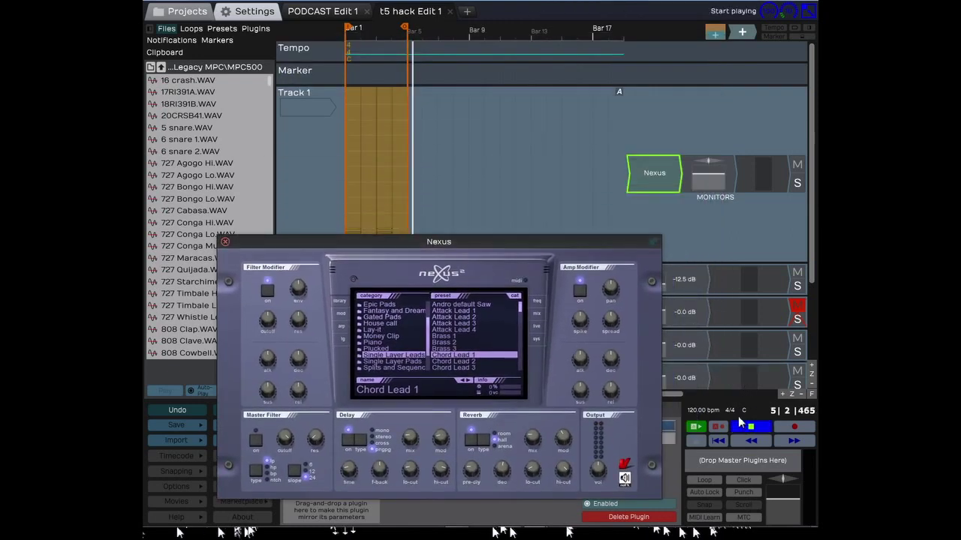
{"action": "left_click", "coordinate": [694, 479]}
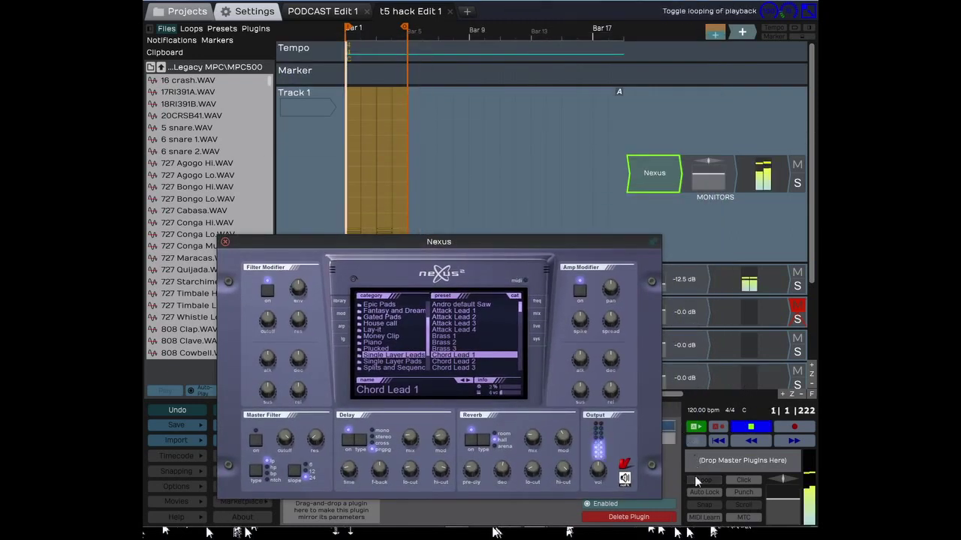
Audition the Brass 1 preset and the Full Section preset from the Synthetic Brass category during playback
{"action": "left_click", "coordinate": [446, 355]}
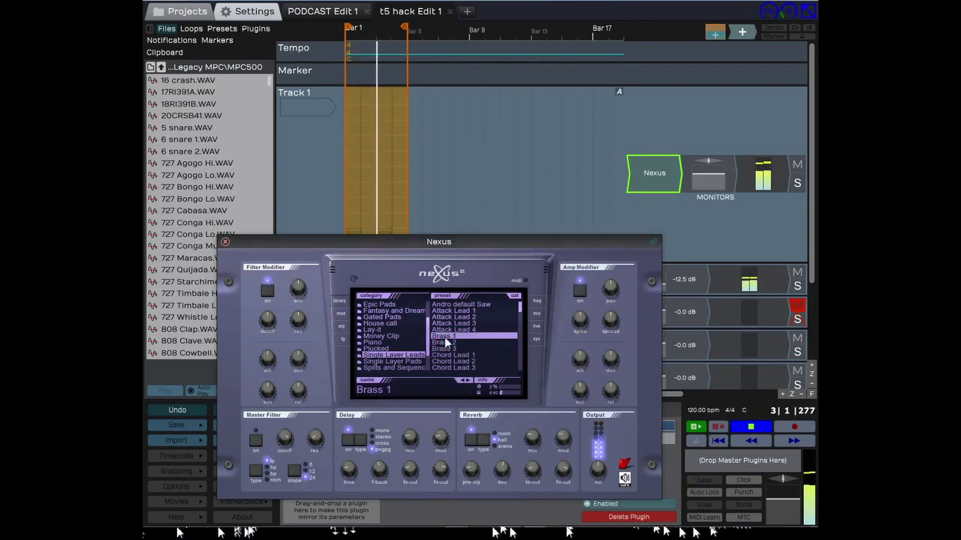
{"action": "left_click", "coordinate": [444, 336]}
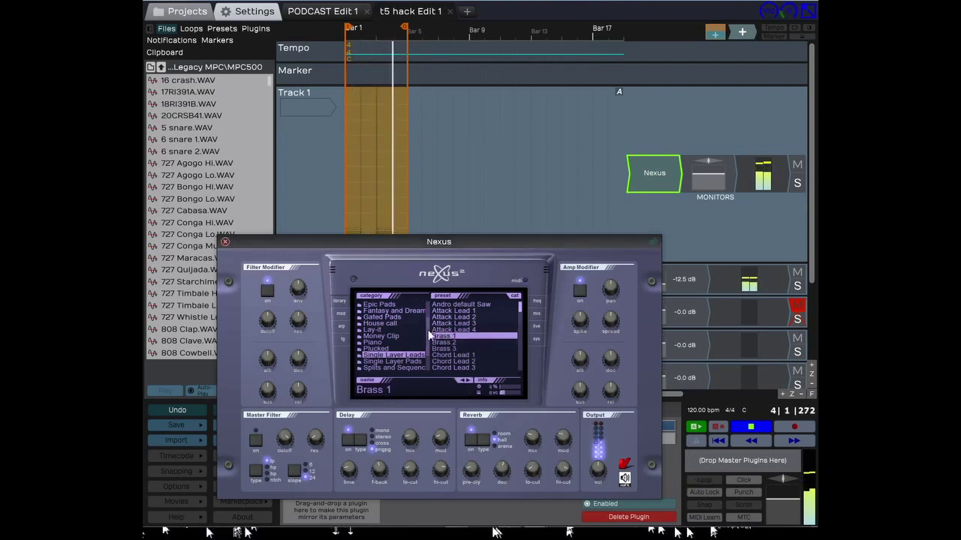
{"action": "scroll", "coordinate": [406, 353], "scroll_direction": "down", "scroll_amount": 2}
{"action": "left_click", "coordinate": [390, 355]}
{"action": "left_click", "coordinate": [456, 342]}
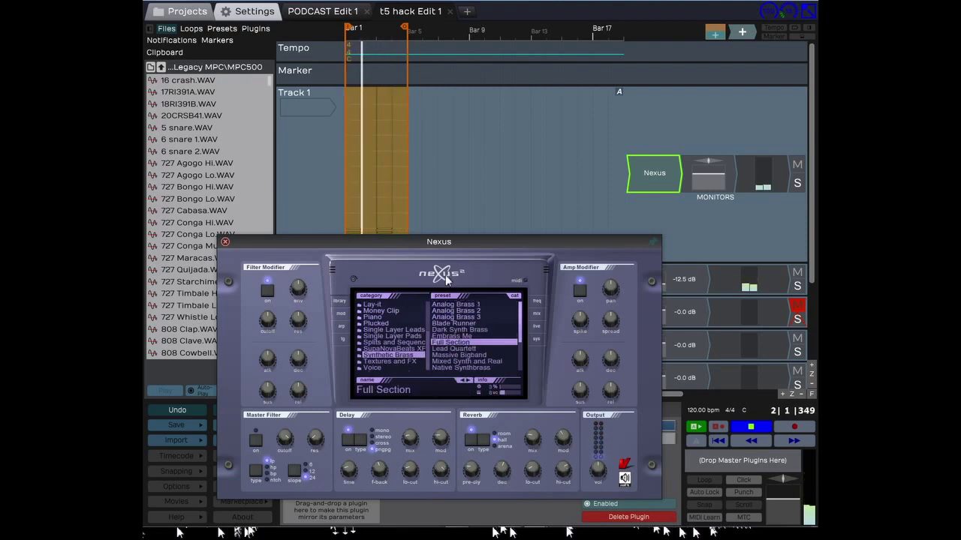
Load the Ballad Grand Piano preset from the Piano category and move the Nexus window up while it plays
{"action": "left_click", "coordinate": [394, 348]}
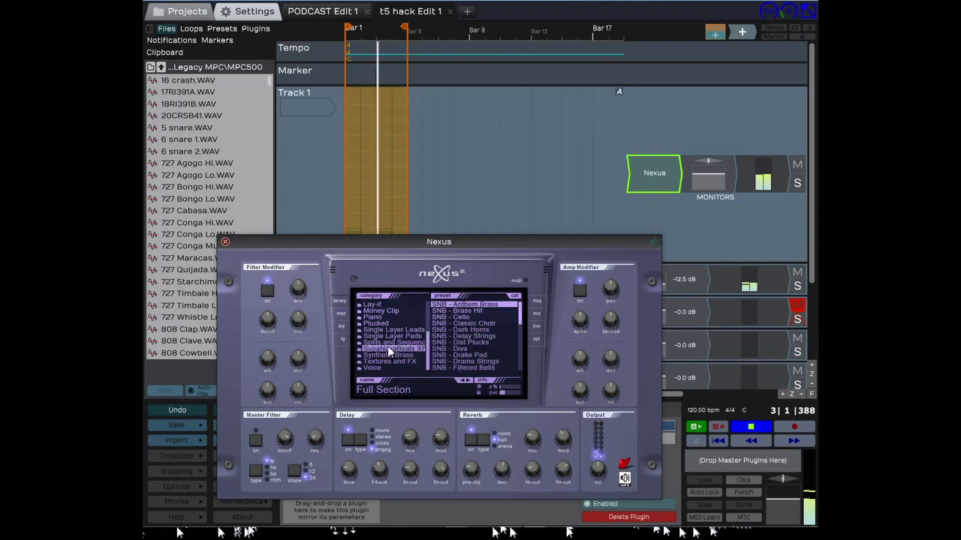
{"action": "left_click", "coordinate": [384, 318]}
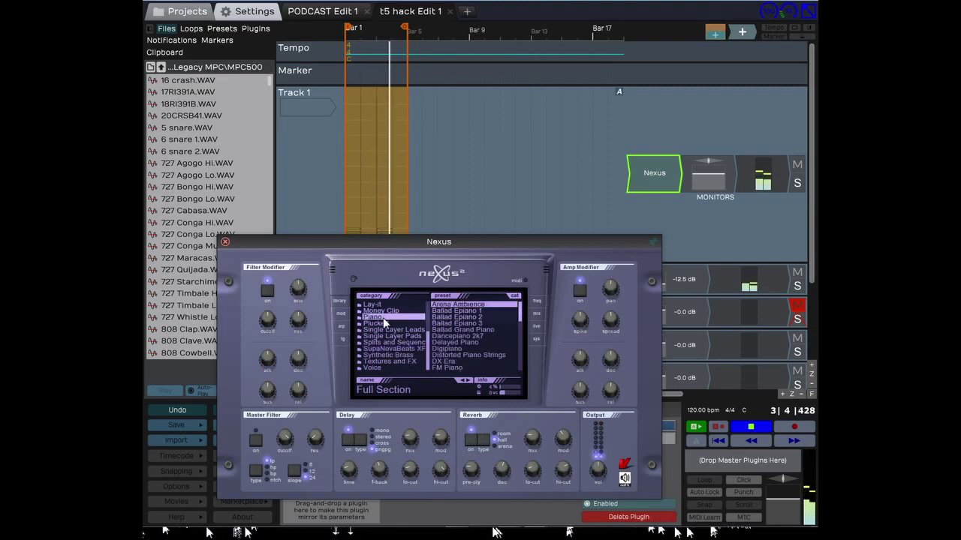
{"action": "left_click", "coordinate": [454, 330]}
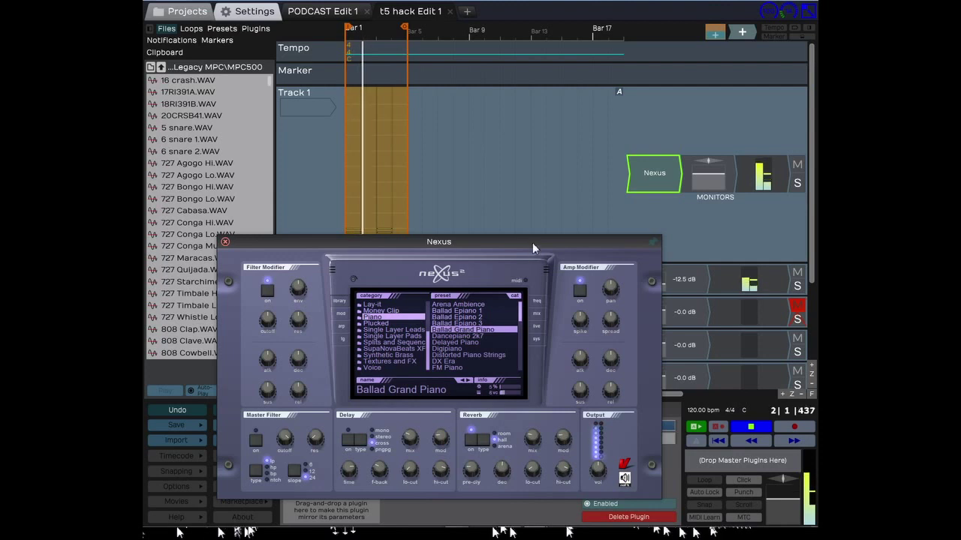
{"action": "left_click_drag", "start_coordinate": [532, 242], "coordinate": [559, 134]}
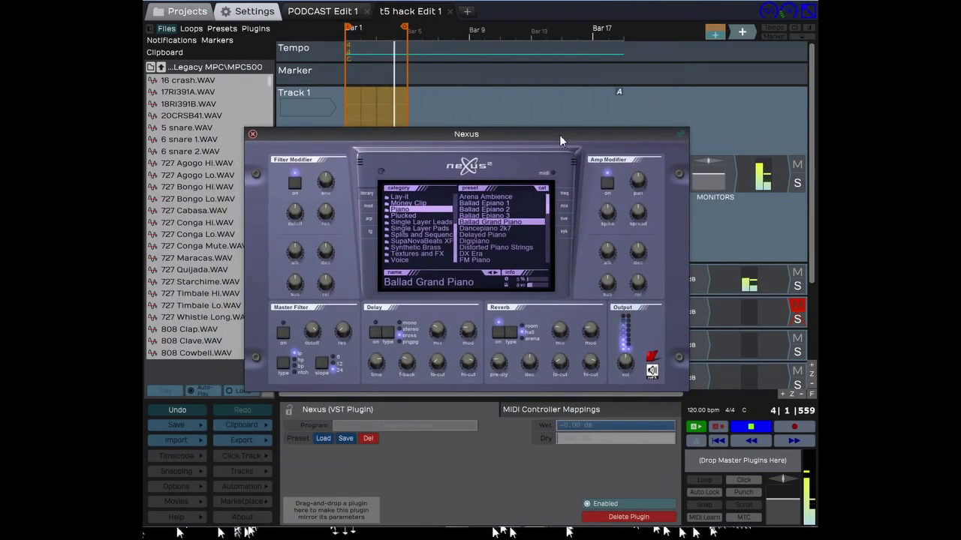
Stop playback, move the Nexus window down off the tracks, and shrink Track 1 to normal height
{"action": "left_click", "coordinate": [746, 440]}
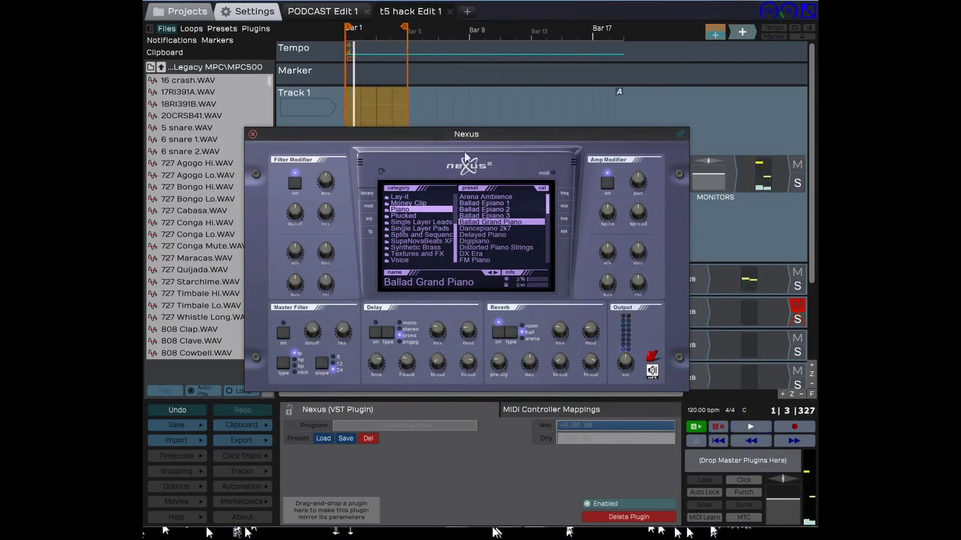
{"action": "left_click_drag", "start_coordinate": [467, 138], "coordinate": [468, 415]}
{"action": "double_click", "coordinate": [369, 252]}
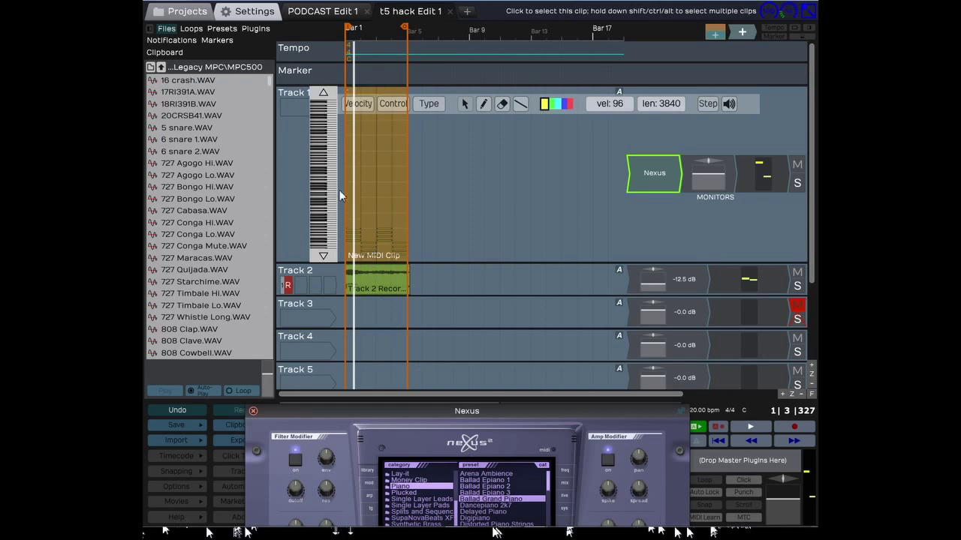
{"action": "double_click", "coordinate": [290, 90]}
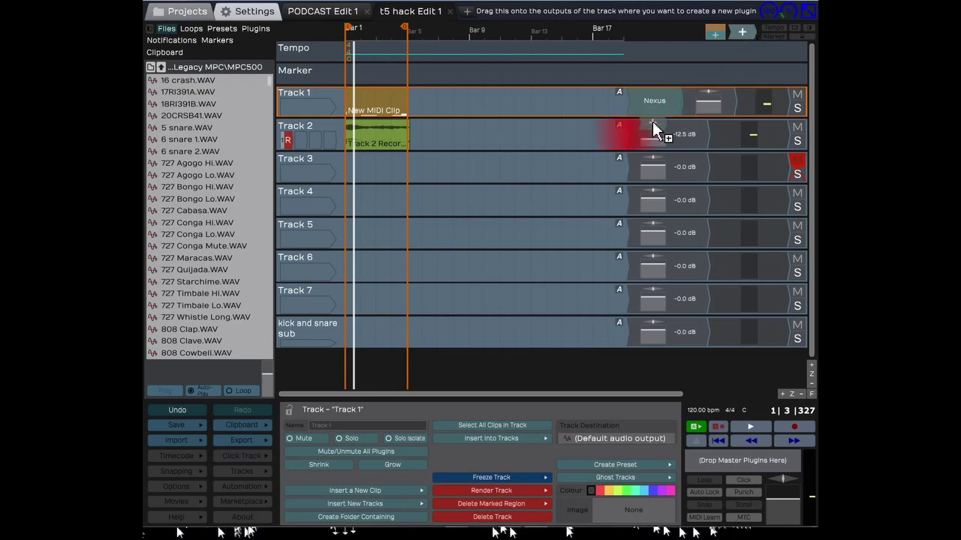
Try to insert a Level Meter plugin on Track 2
{"action": "left_click_drag", "start_coordinate": [647, 131], "coordinate": [648, 132]}
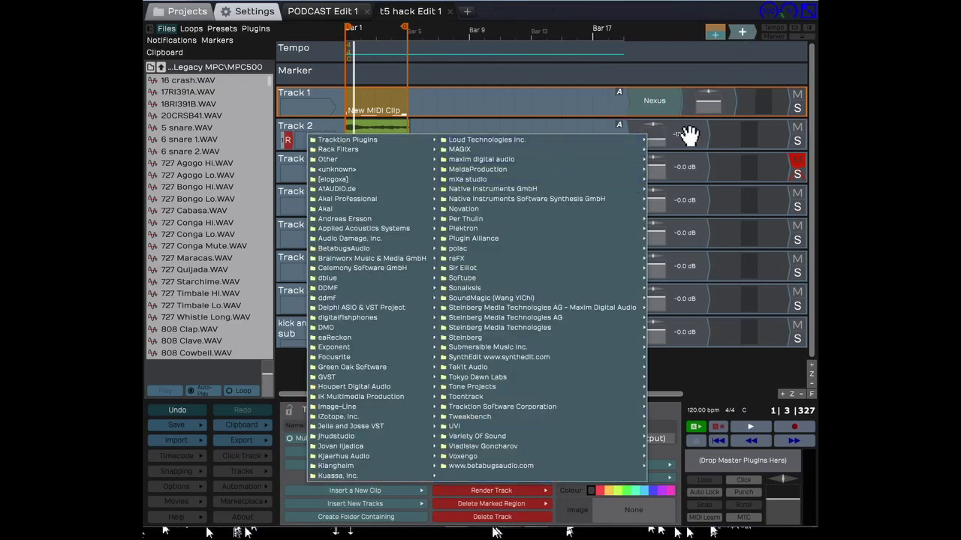
{"action": "mouse_move", "coordinate": [329, 145]}
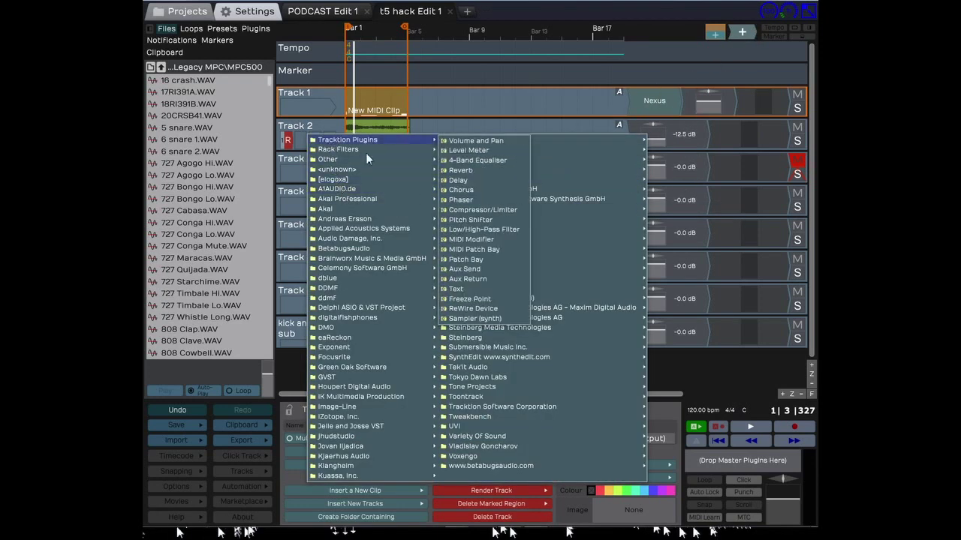
{"action": "left_click", "coordinate": [468, 150]}
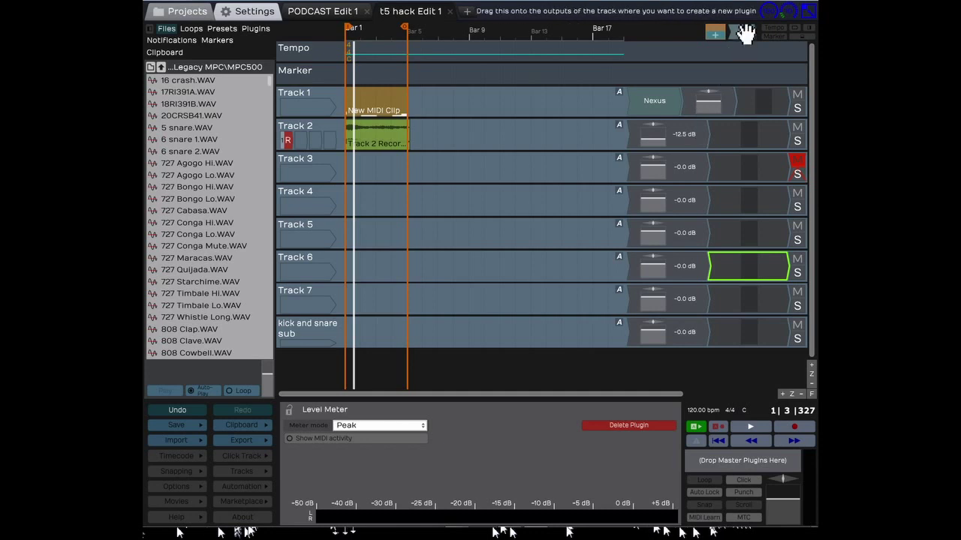
Insert Tracktion's Chorus plugin on Track 2 and place it after the volume and pan plugin
{"action": "left_click_drag", "start_coordinate": [647, 136], "coordinate": [647, 136]}
{"action": "mouse_move", "coordinate": [350, 143]}
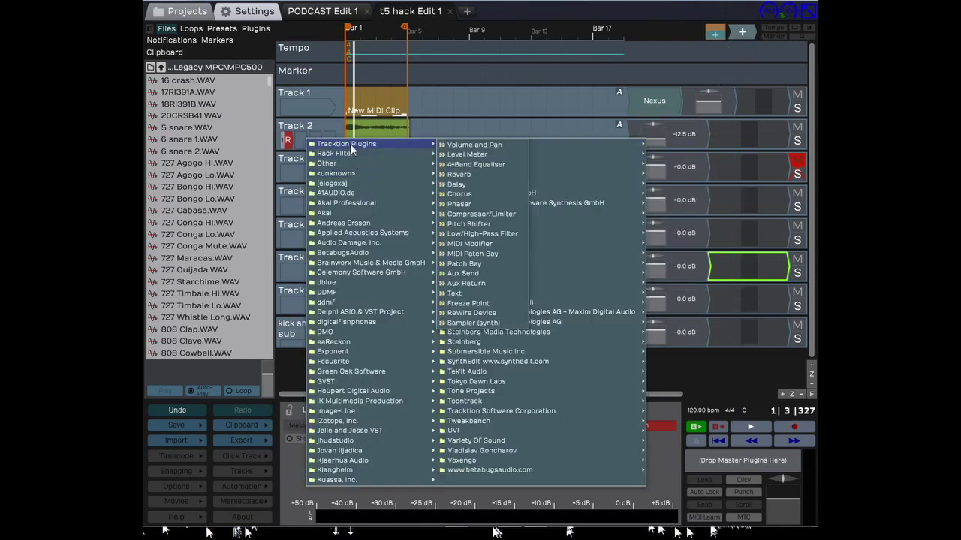
{"action": "left_click", "coordinate": [464, 192]}
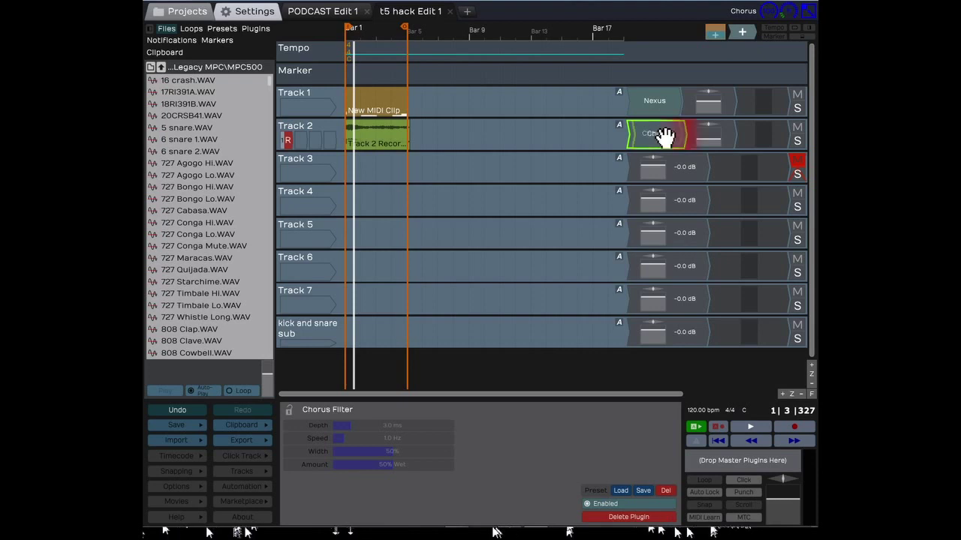
{"action": "mouse_move", "coordinate": [665, 135]}
{"action": "left_mouse_down"}
{"action": "mouse_move", "coordinate": [718, 135]}
{"action": "mouse_move", "coordinate": [623, 143]}
{"action": "mouse_move", "coordinate": [714, 135]}
{"action": "left_mouse_up"}
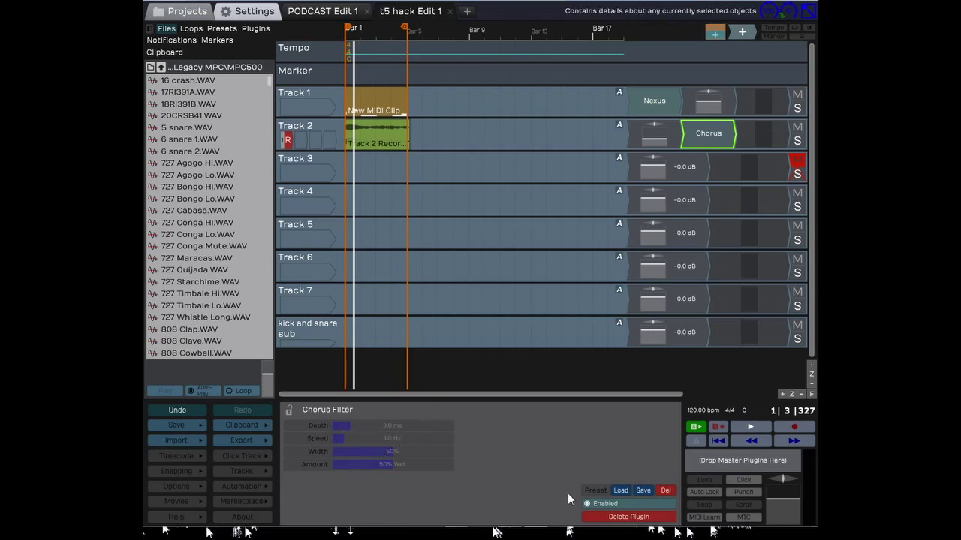
Replace Track 2's Chorus plugin with a ReWire Device and view the devices it can connect to
{"action": "right_click", "coordinate": [689, 145]}
{"action": "left_click", "coordinate": [616, 309]}
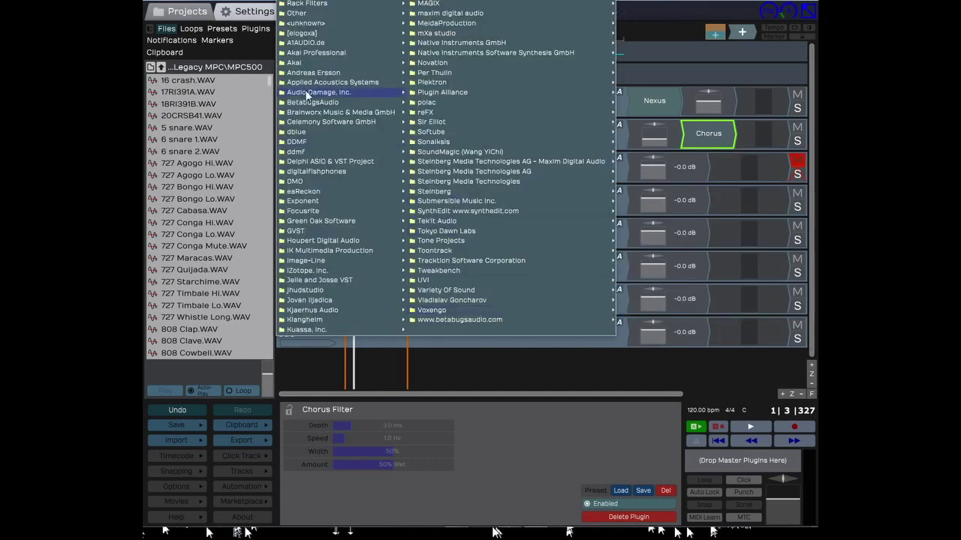
{"action": "mouse_move", "coordinate": [305, 2]}
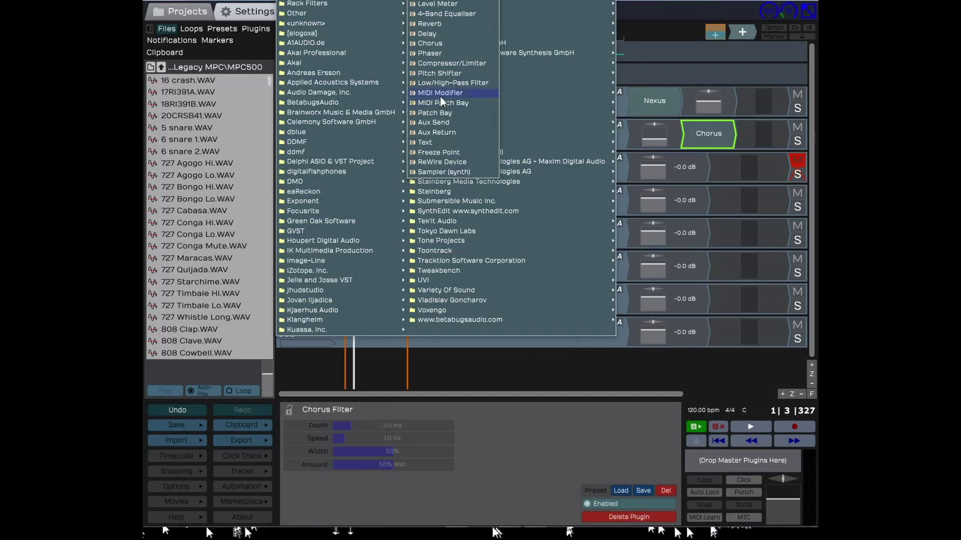
{"action": "left_click", "coordinate": [449, 162]}
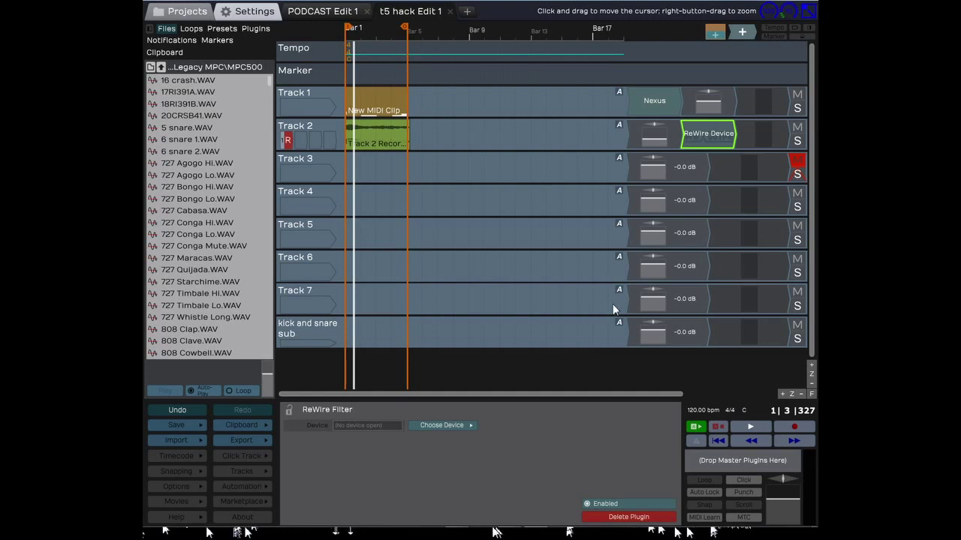
{"action": "left_click", "coordinate": [471, 428]}
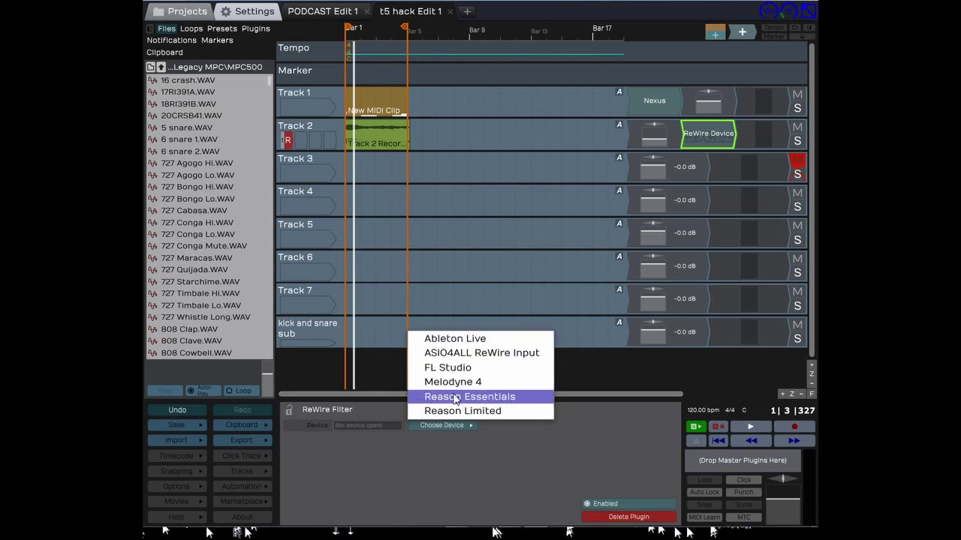
{"action": "left_click", "coordinate": [454, 456]}
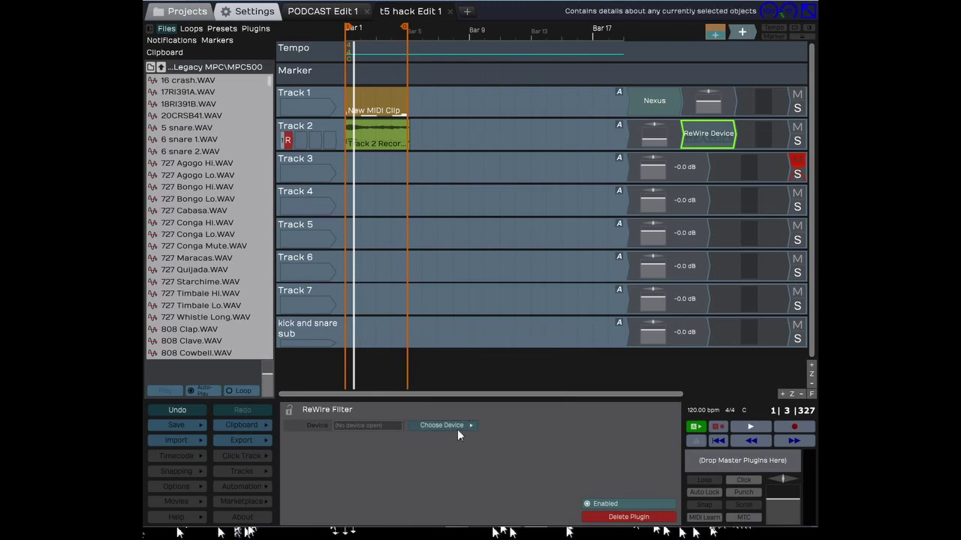
Insert an empty track below Track 1 and replace the ReWire Device on Track 3 with the Sampler (synth) plugin
{"action": "right_click", "coordinate": [734, 123]}
{"action": "left_click", "coordinate": [719, 130]}
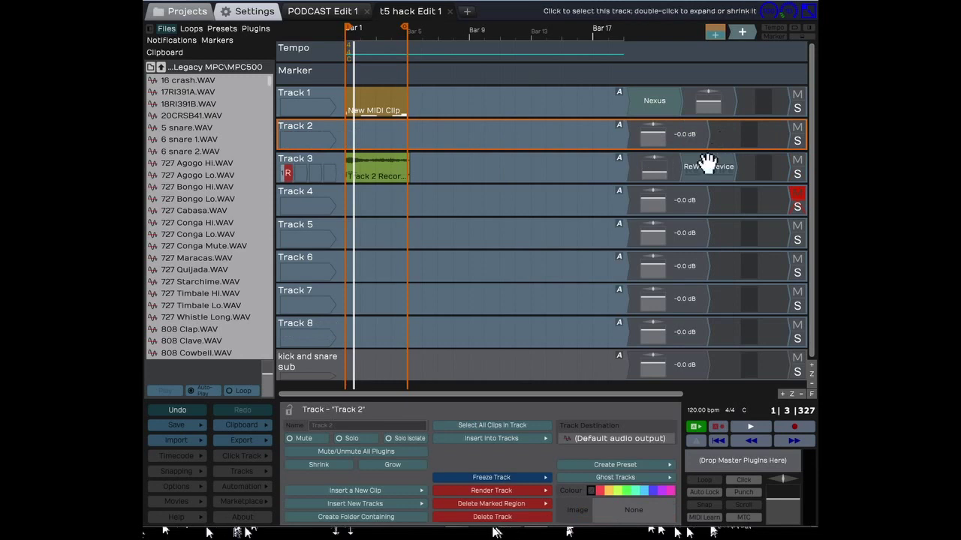
{"action": "left_click", "coordinate": [708, 166]}
{"action": "right_click", "coordinate": [708, 167]}
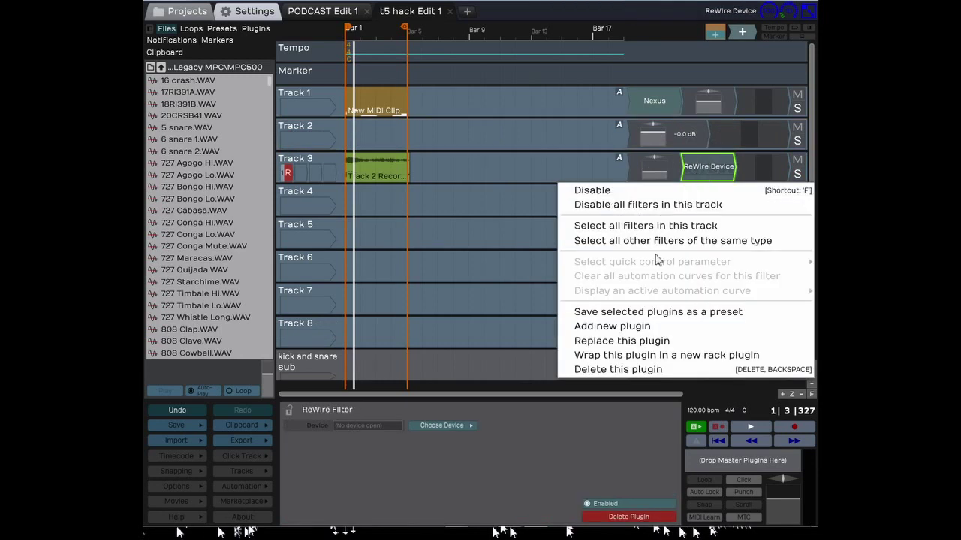
{"action": "left_click", "coordinate": [600, 343]}
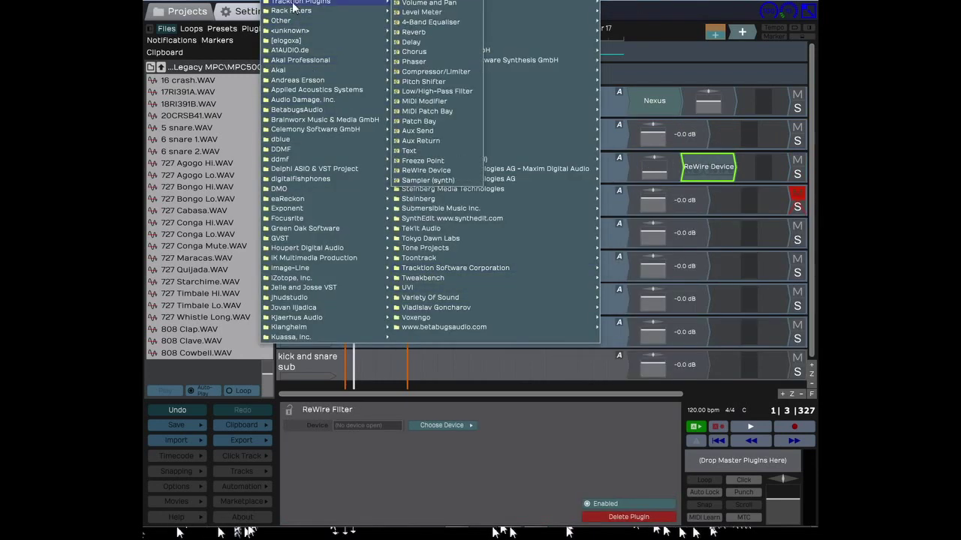
{"action": "left_click", "coordinate": [428, 180]}
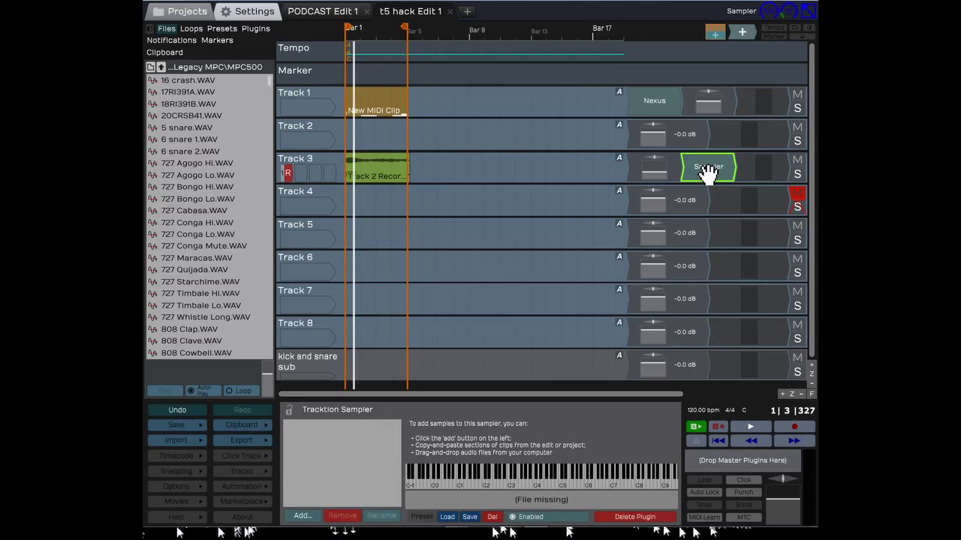
Compare the properties of Track 3's audio clip with those of its Sampler plugin
{"action": "right_click", "coordinate": [373, 179]}
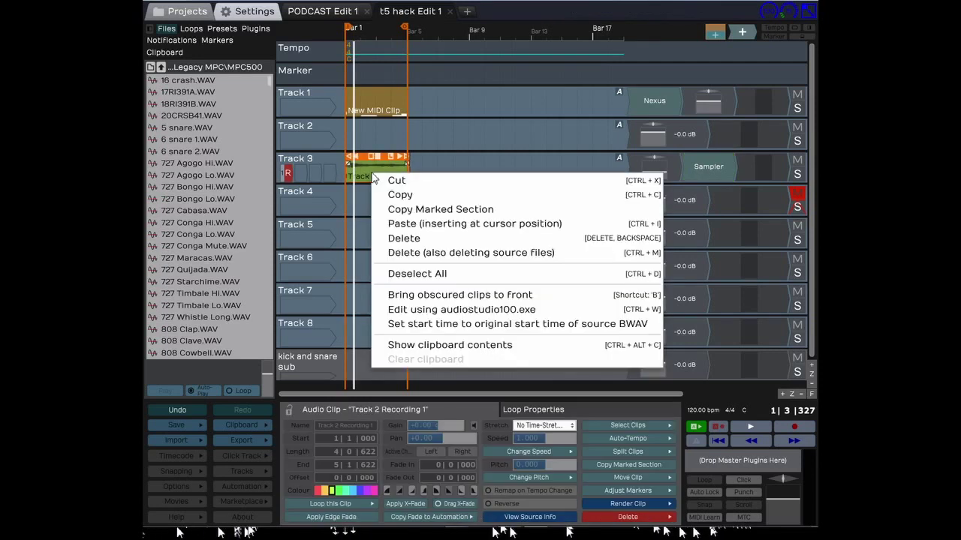
{"action": "left_click", "coordinate": [706, 164]}
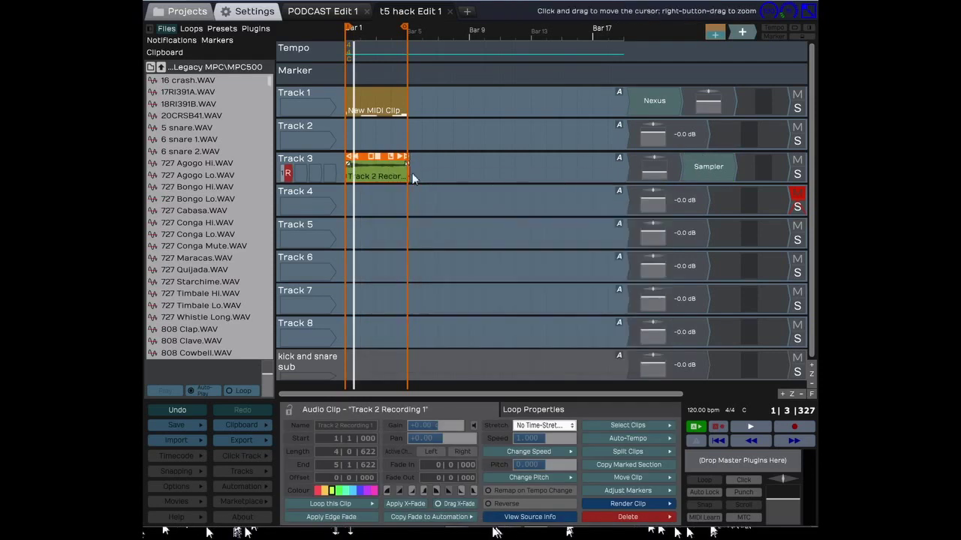
{"action": "left_click", "coordinate": [708, 171]}
{"action": "left_click", "coordinate": [374, 170]}
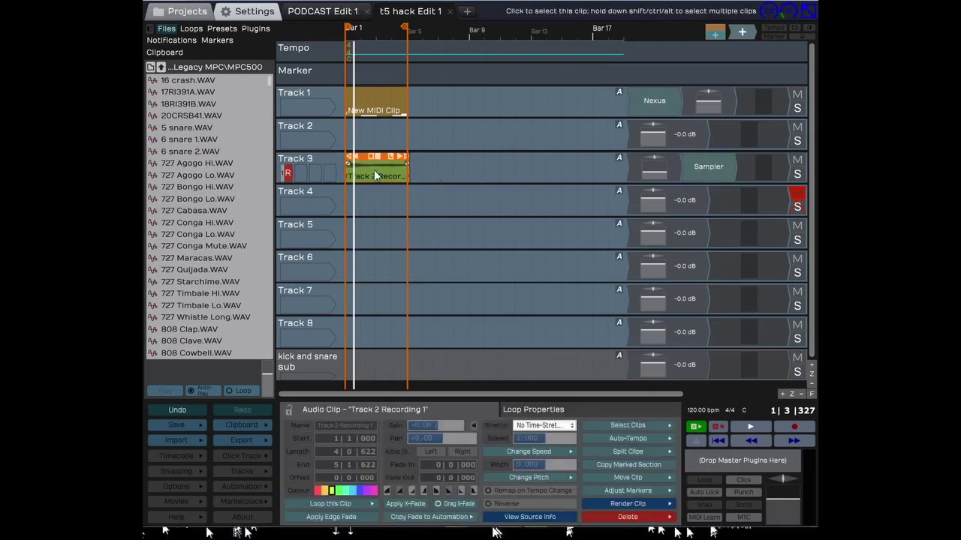
{"action": "left_click", "coordinate": [720, 168]}
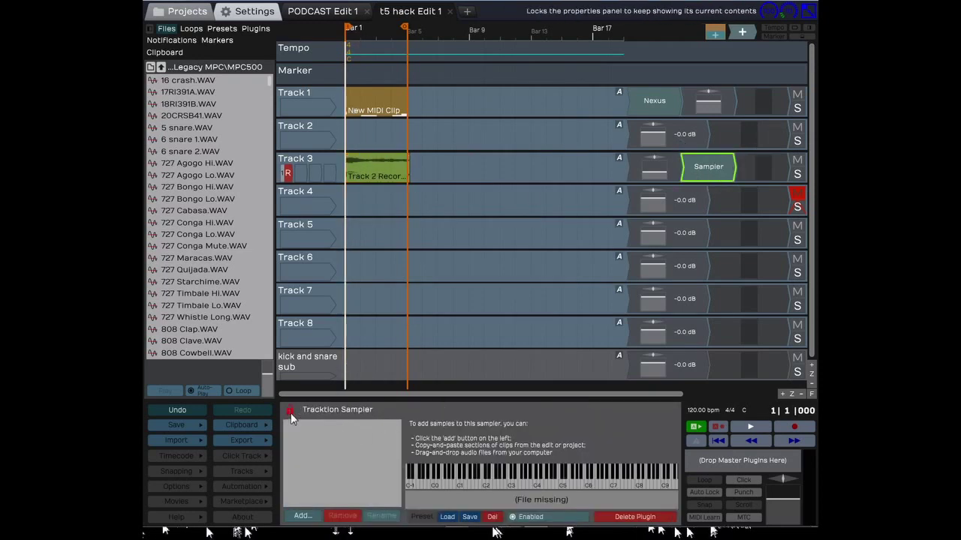
Examine how the properties change between the Nexus plugin, MIDI clip, audio clip and Sampler, previewing 727 Bongo Lo.WAV along the way
{"action": "left_click", "coordinate": [647, 101]}
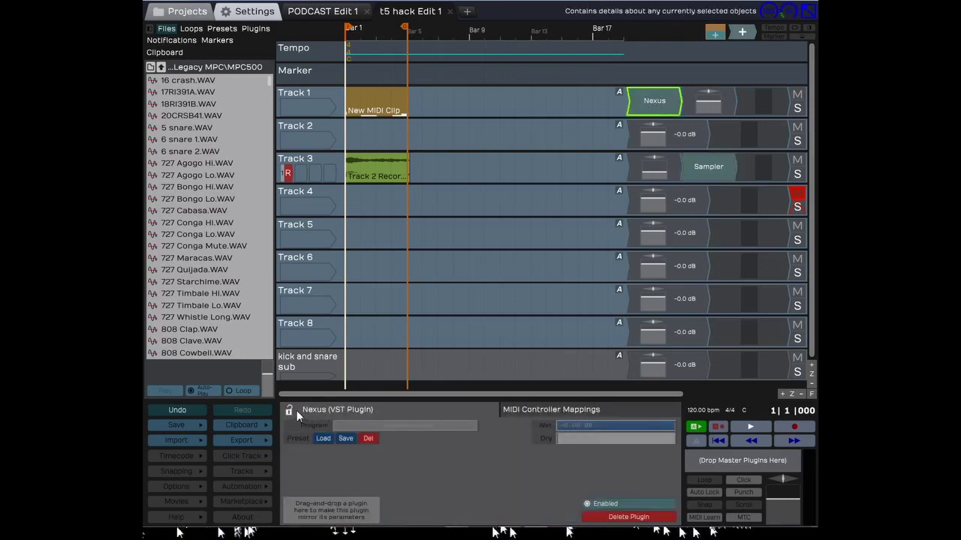
{"action": "left_click", "coordinate": [402, 107]}
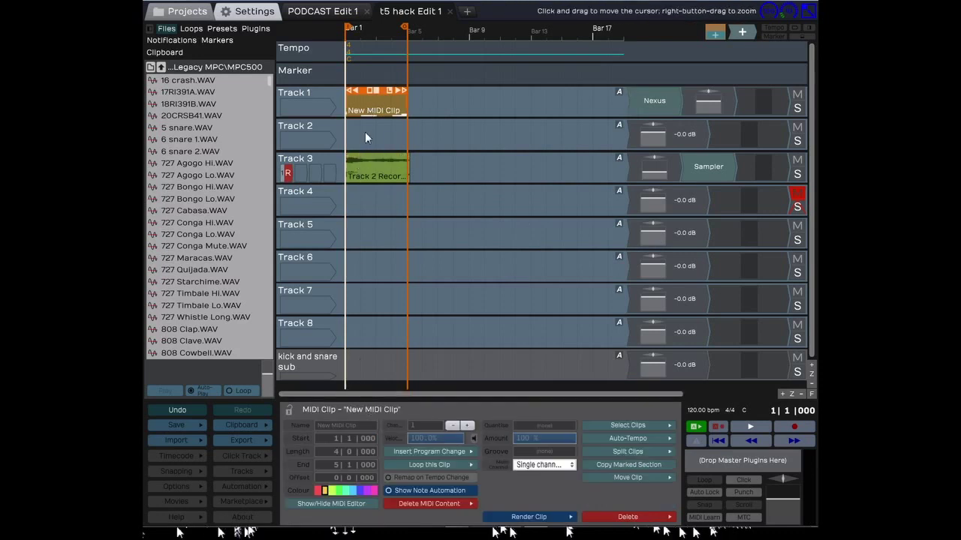
{"action": "left_click", "coordinate": [374, 98]}
{"action": "left_click", "coordinate": [232, 198]}
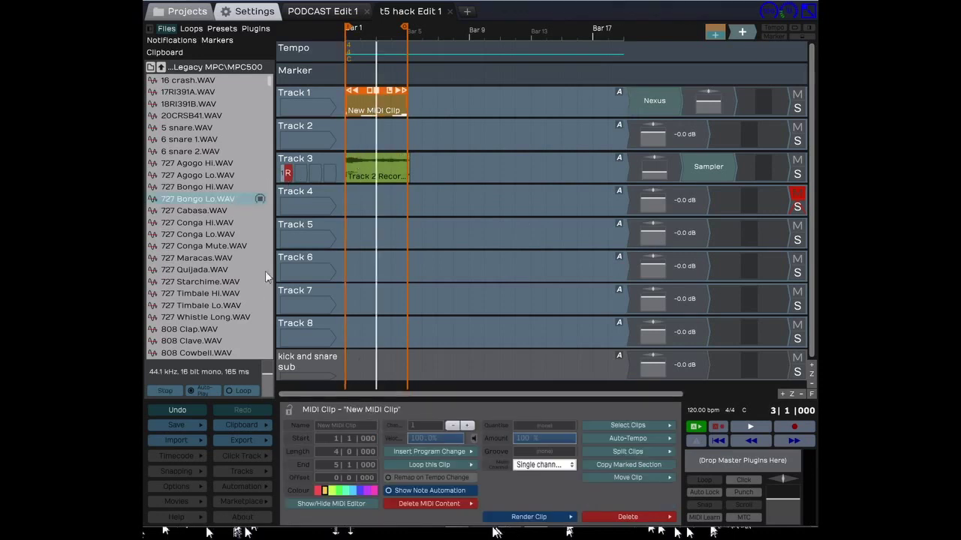
{"action": "left_click", "coordinate": [373, 161]}
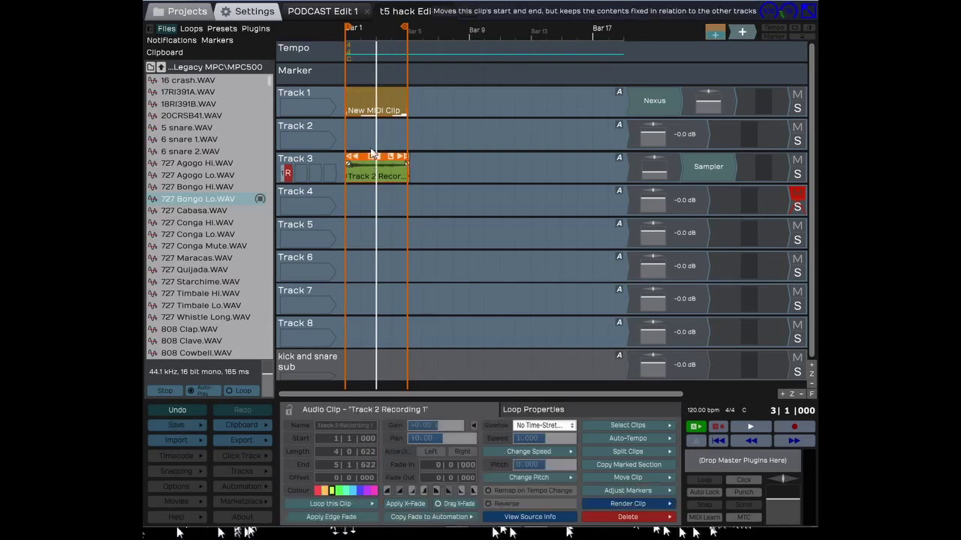
{"action": "left_click", "coordinate": [373, 106]}
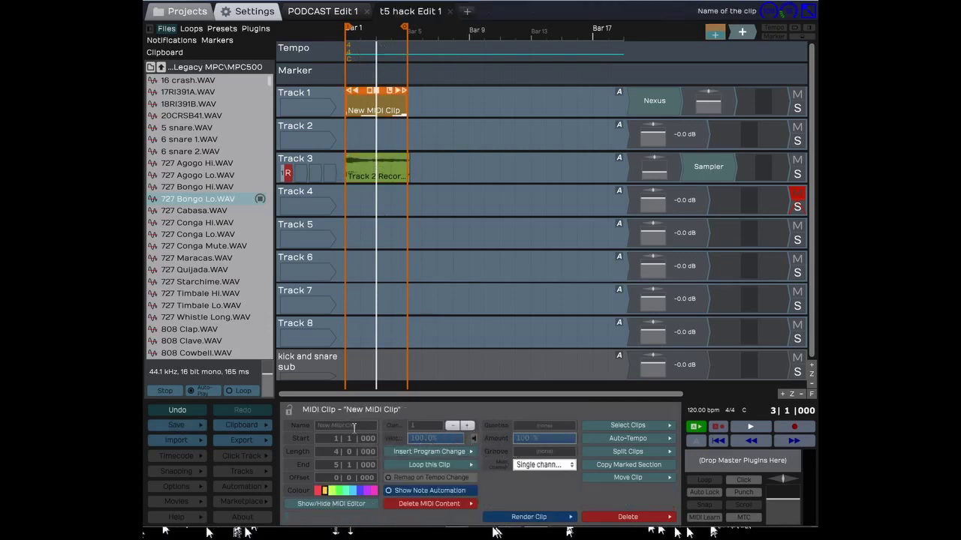
{"action": "left_click", "coordinate": [704, 173]}
{"action": "left_click", "coordinate": [644, 101]}
{"action": "left_click", "coordinate": [706, 171]}
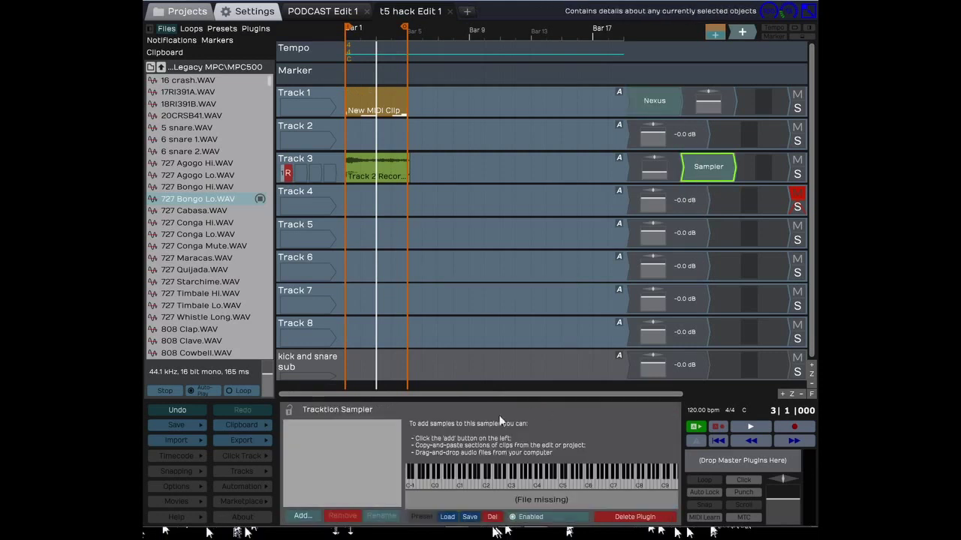
Lock the displayed properties on the Sampler while opening Track 1's Nexus window and moving it up, and release the lock
{"action": "left_click", "coordinate": [290, 412]}
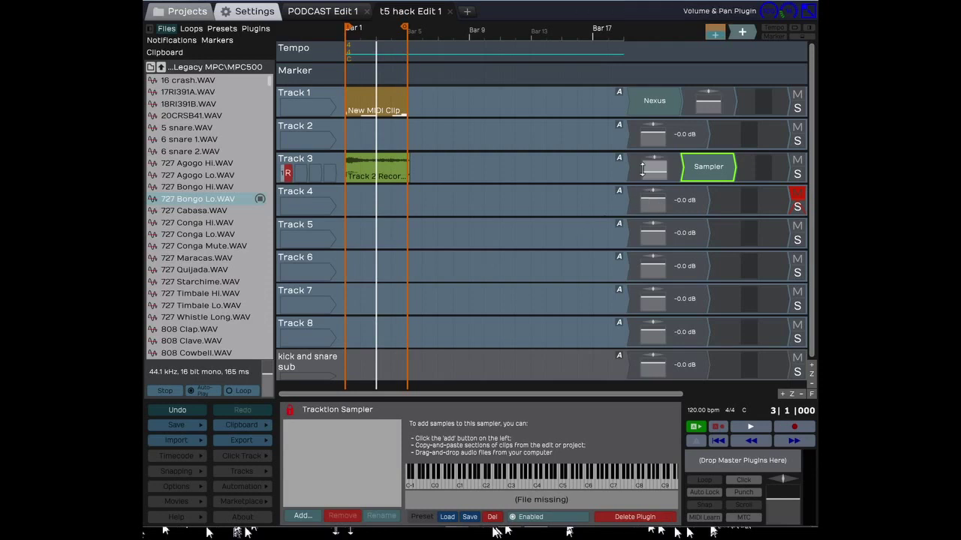
{"action": "left_click", "coordinate": [659, 109]}
{"action": "double_click", "coordinate": [659, 109]}
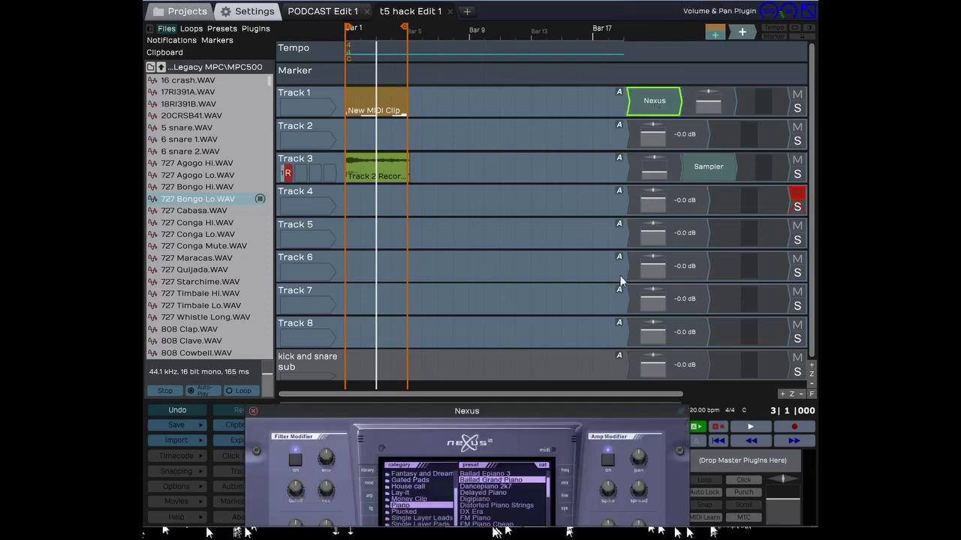
{"action": "left_click_drag", "start_coordinate": [605, 341], "coordinate": [623, 0]}
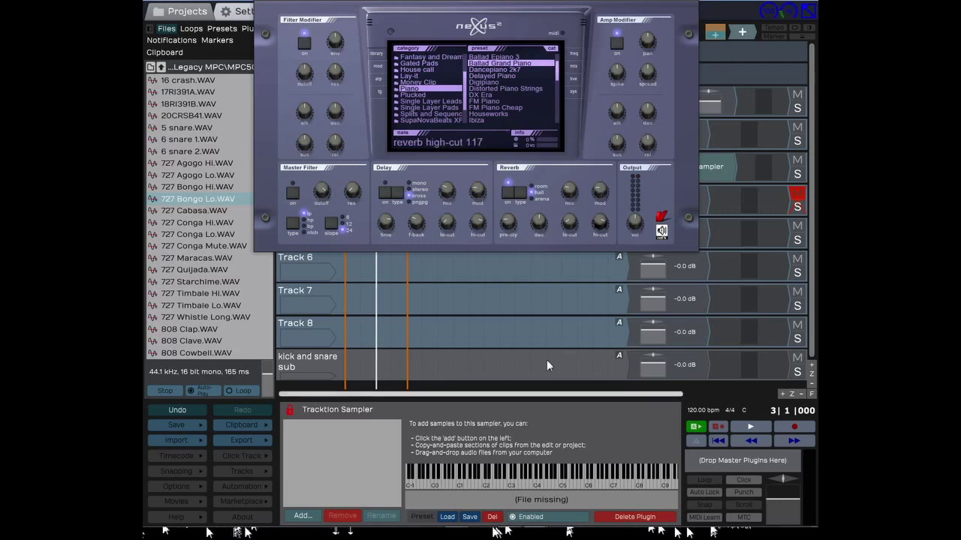
{"action": "left_click", "coordinate": [291, 412]}
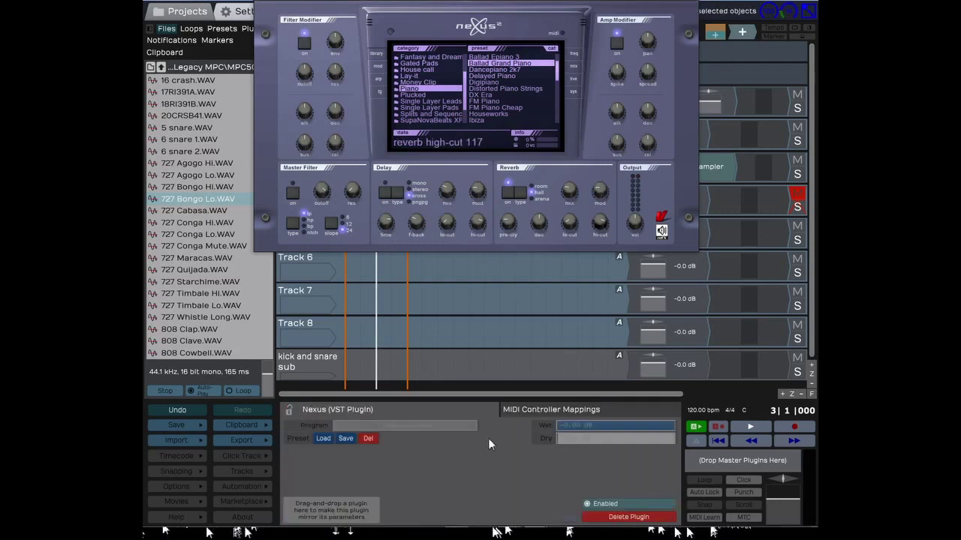
{"action": "left_click", "coordinate": [289, 412]}
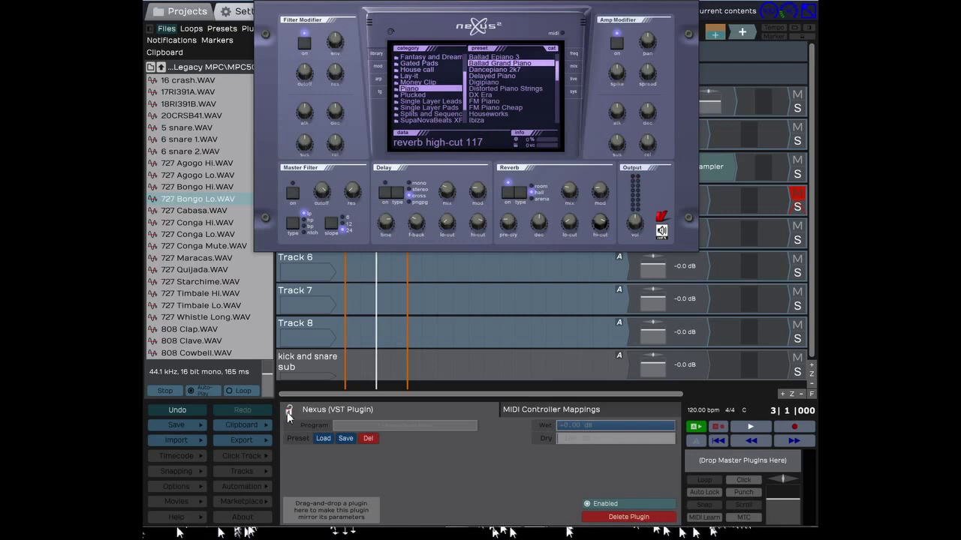
Pin the Nexus window open, select Track 3's Sampler, and move the Nexus window clear of the timeline
{"action": "left_click_drag", "start_coordinate": [483, 3], "coordinate": [457, 18]}
{"action": "left_click", "coordinate": [706, 173]}
{"action": "left_click", "coordinate": [492, 384]}
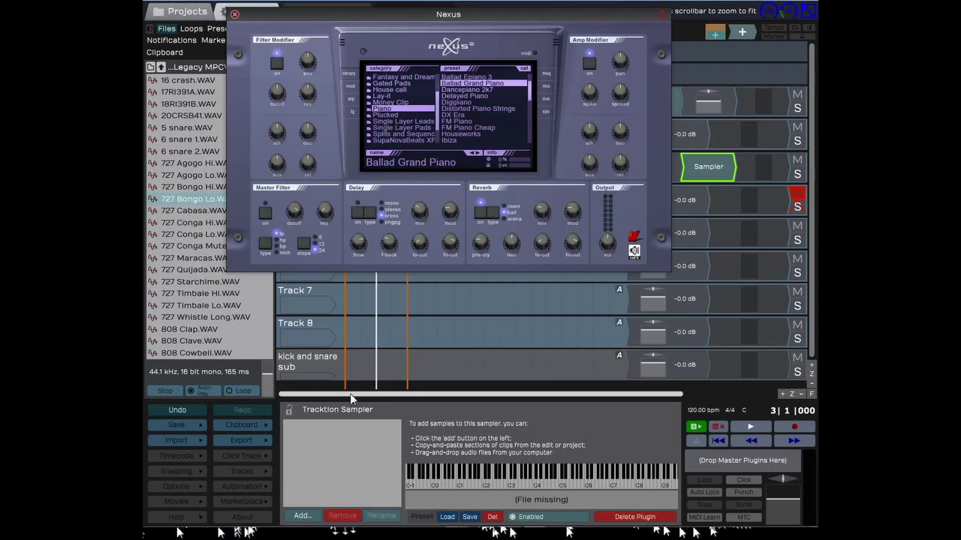
{"action": "left_click_drag", "start_coordinate": [406, 15], "coordinate": [87, 149]}
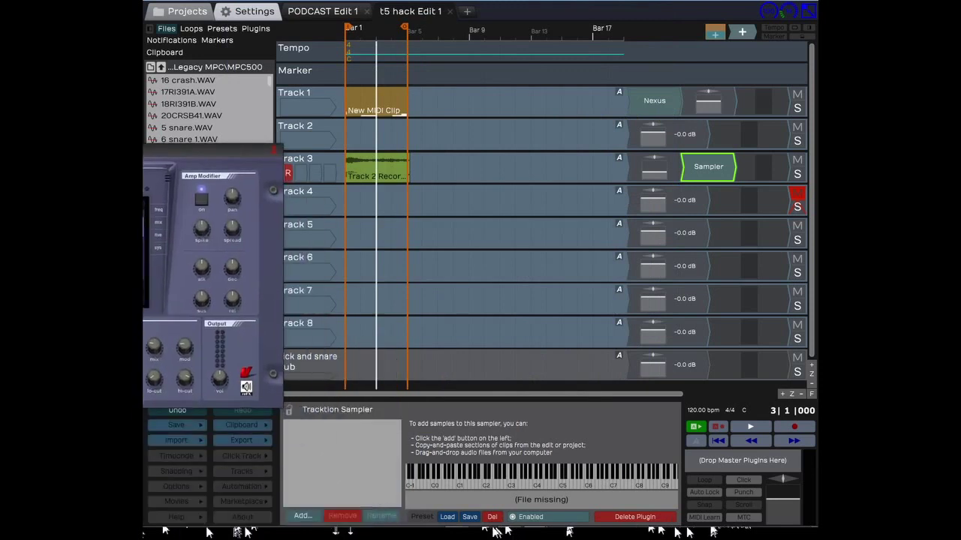
Lock the displayed properties on Track 3's Sampler and move the Nexus window down, clear of most of the file list
{"action": "left_click", "coordinate": [289, 410]}
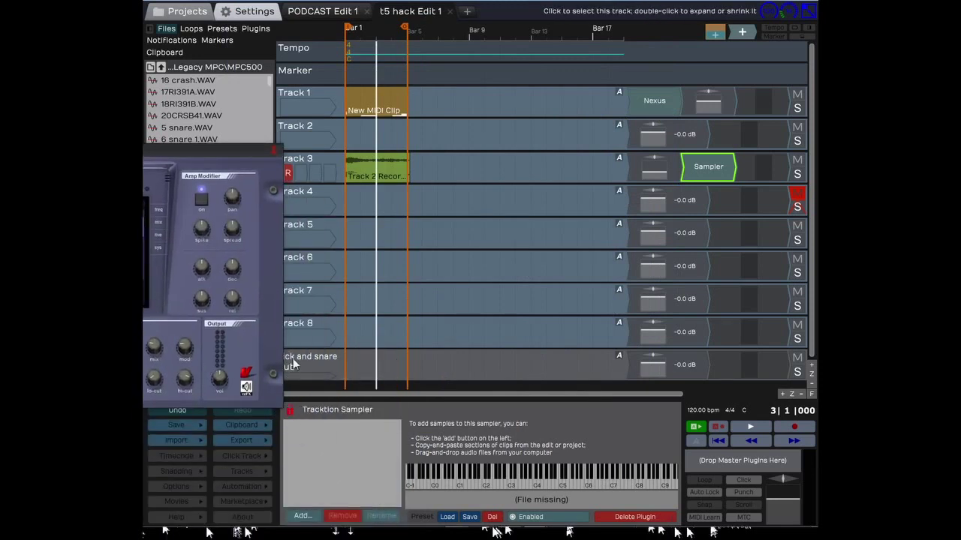
{"action": "left_click_drag", "start_coordinate": [186, 158], "coordinate": [88, 278]}
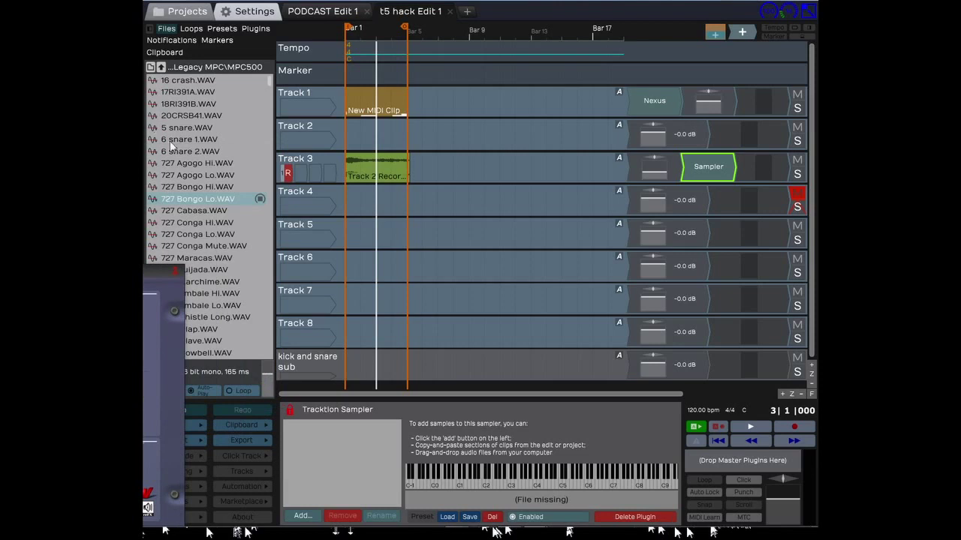
Copy Track 3's audio clip, try to add it to the Sampler from the clipboard contents, and return to the file list
{"action": "left_click_drag", "start_coordinate": [366, 161], "coordinate": [343, 154]}
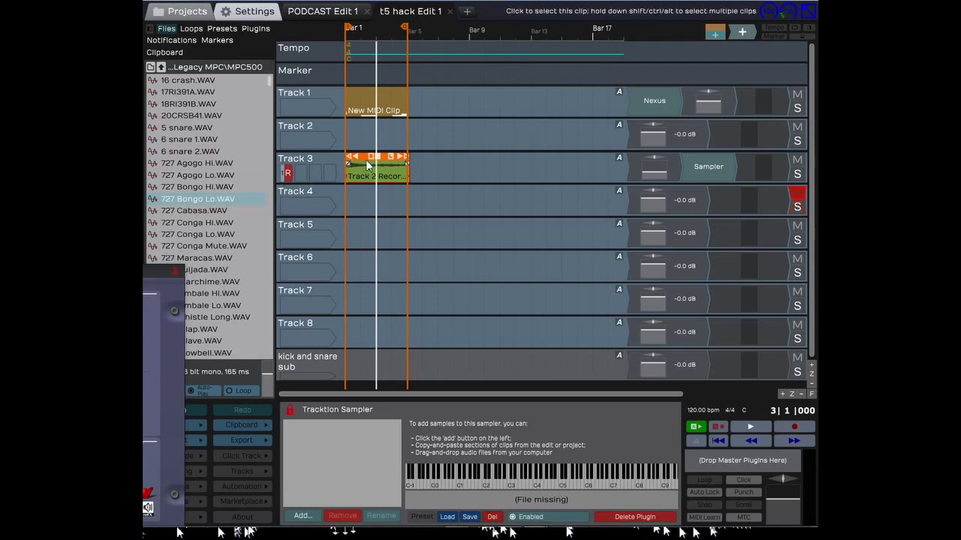
{"action": "right_click", "coordinate": [366, 160]}
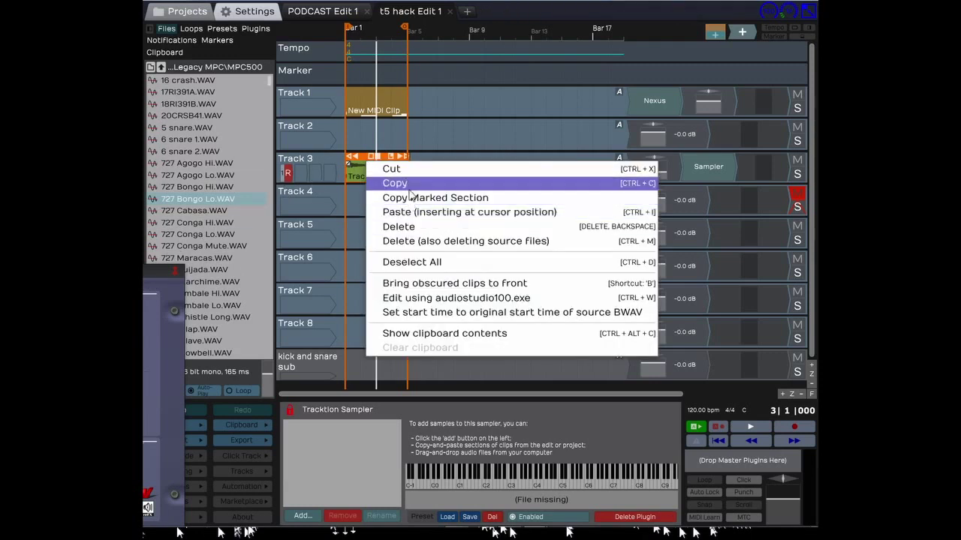
{"action": "left_click", "coordinate": [377, 186]}
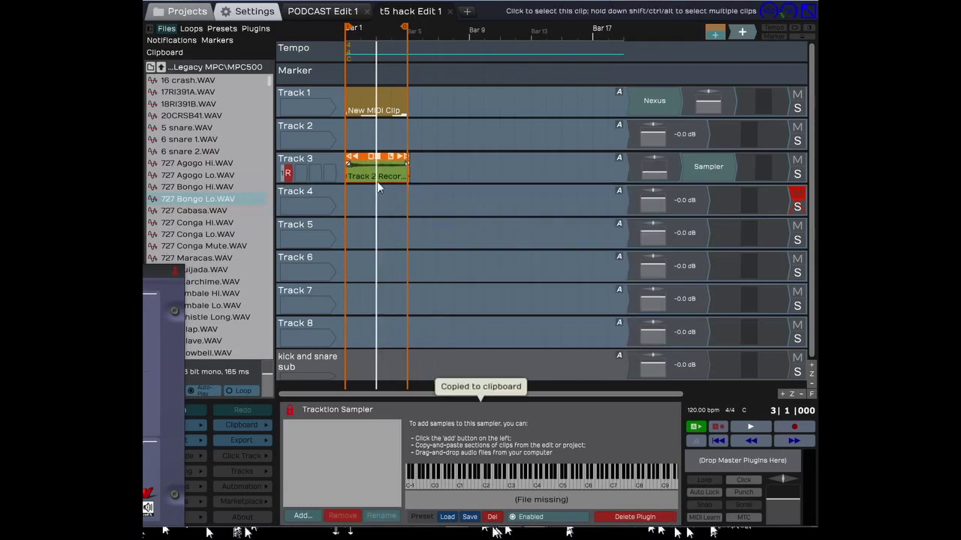
{"action": "left_click", "coordinate": [165, 52]}
{"action": "left_click_drag", "start_coordinate": [188, 83], "coordinate": [335, 440]}
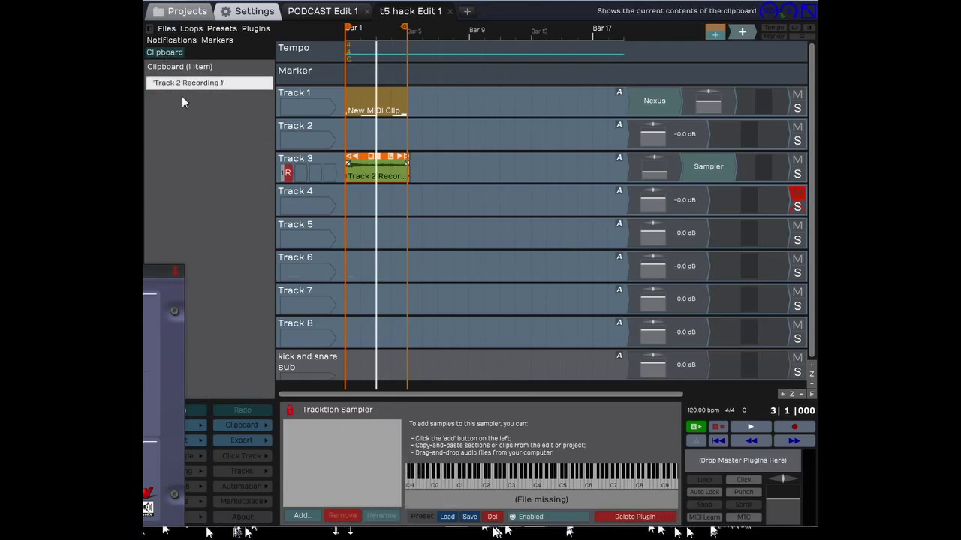
{"action": "left_click_drag", "start_coordinate": [183, 84], "coordinate": [315, 452]}
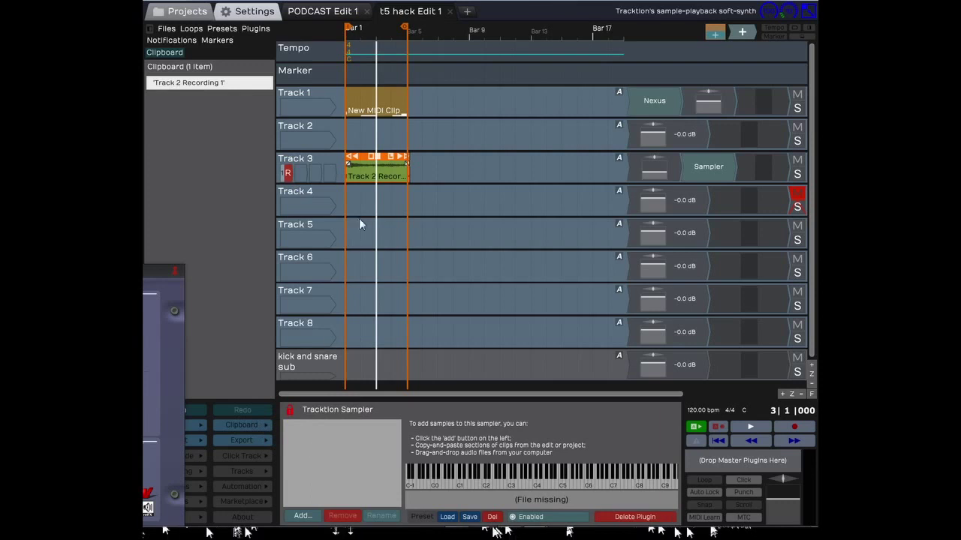
{"action": "right_click", "coordinate": [365, 177]}
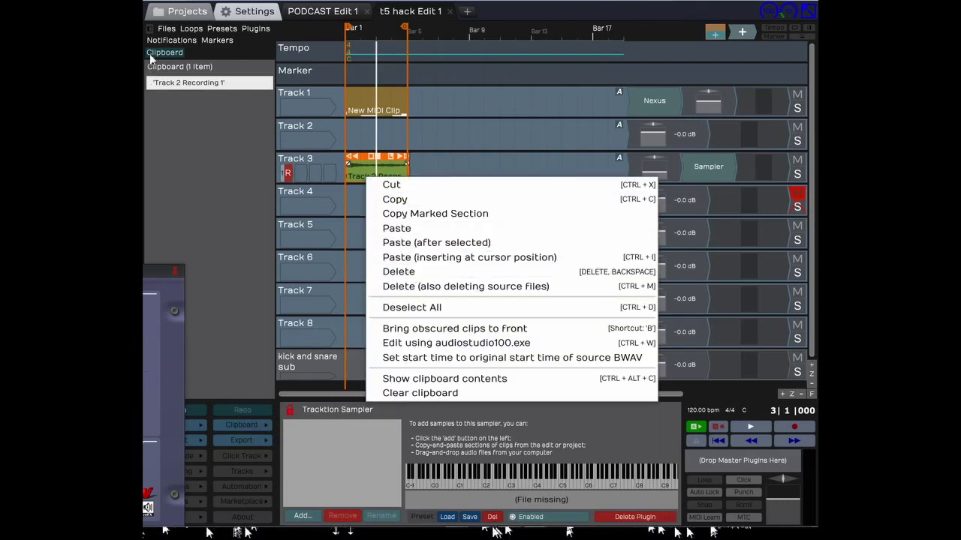
{"action": "left_click", "coordinate": [165, 30]}
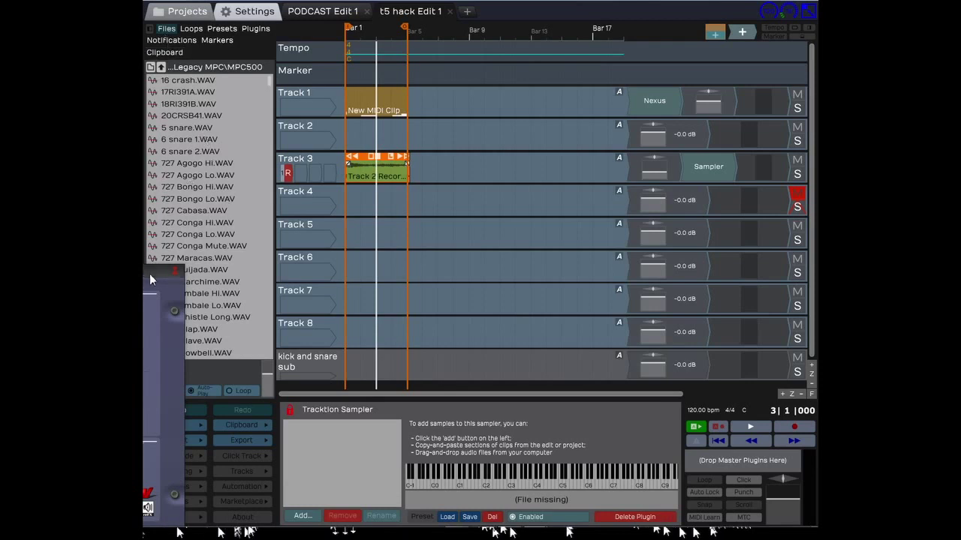
Bring Track 1's Nexus window back over the timeline, clear of the file list, and preview 727 Bongo Lo.WAV
{"action": "double_click", "coordinate": [653, 100]}
{"action": "left_click_drag", "start_coordinate": [733, 99], "coordinate": [777, 62]}
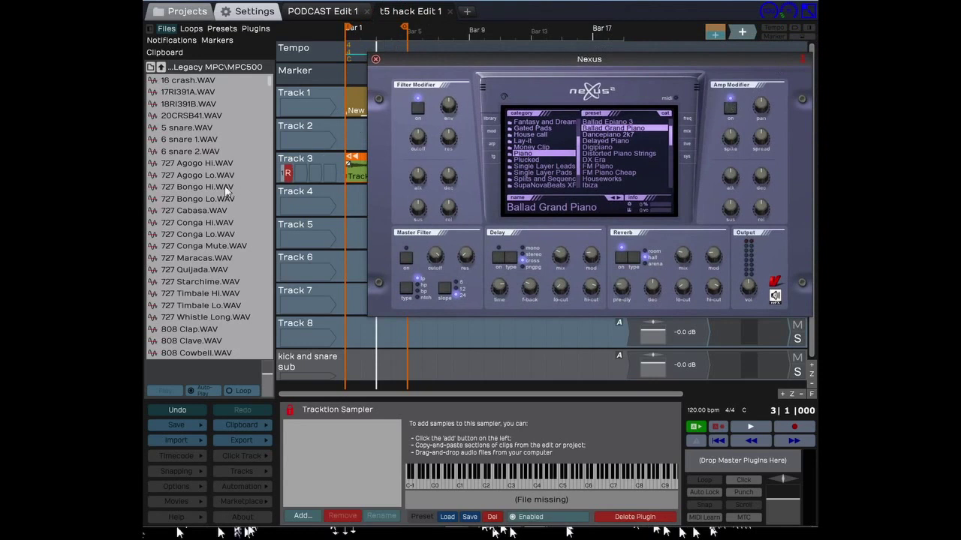
{"action": "left_click", "coordinate": [204, 195]}
Add 808 Snare_lo1.WAV from the MPC500 folder to the Sampler, copying the file into the project directory
{"action": "scroll", "coordinate": [192, 159], "scroll_direction": "down", "scroll_amount": 9}
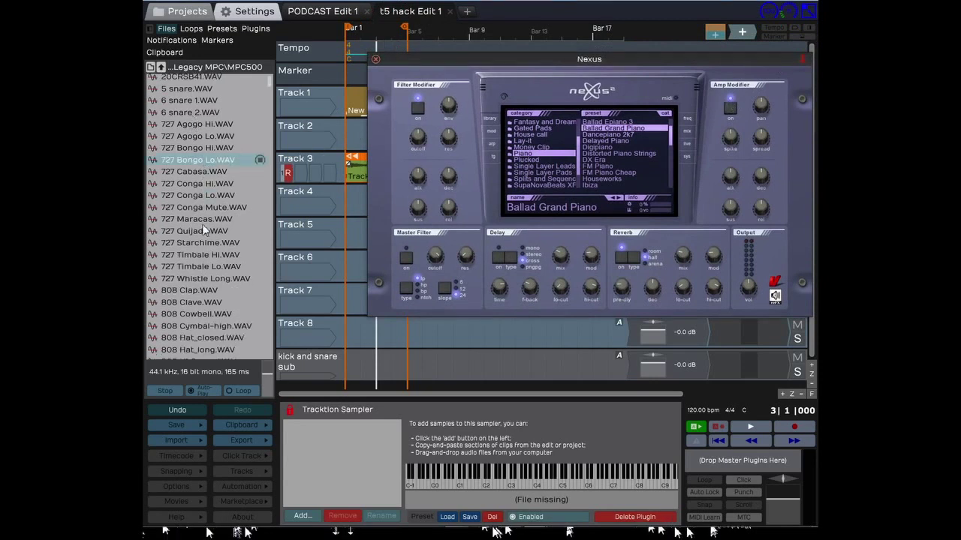
{"action": "scroll", "coordinate": [201, 253], "scroll_direction": "up", "scroll_amount": 2}
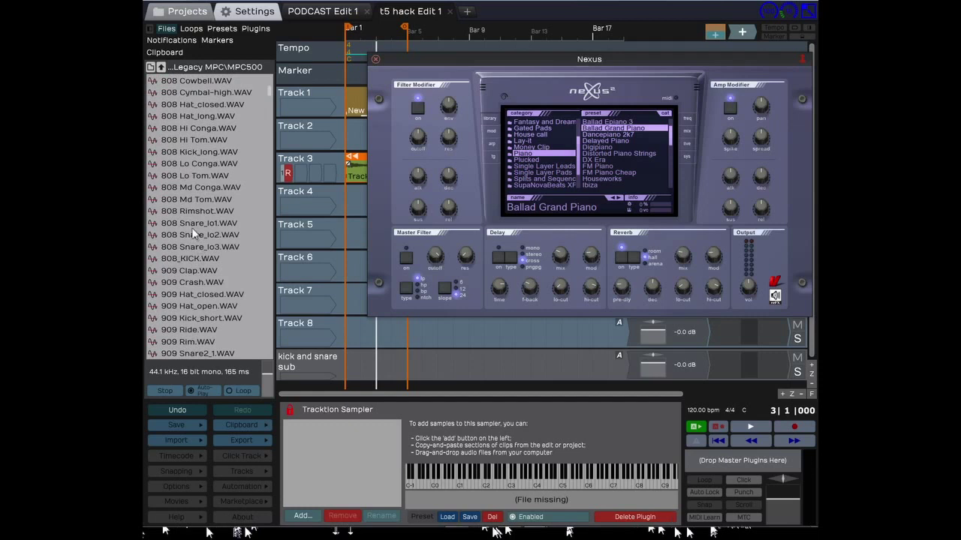
{"action": "left_click_drag", "start_coordinate": [191, 224], "coordinate": [330, 475]}
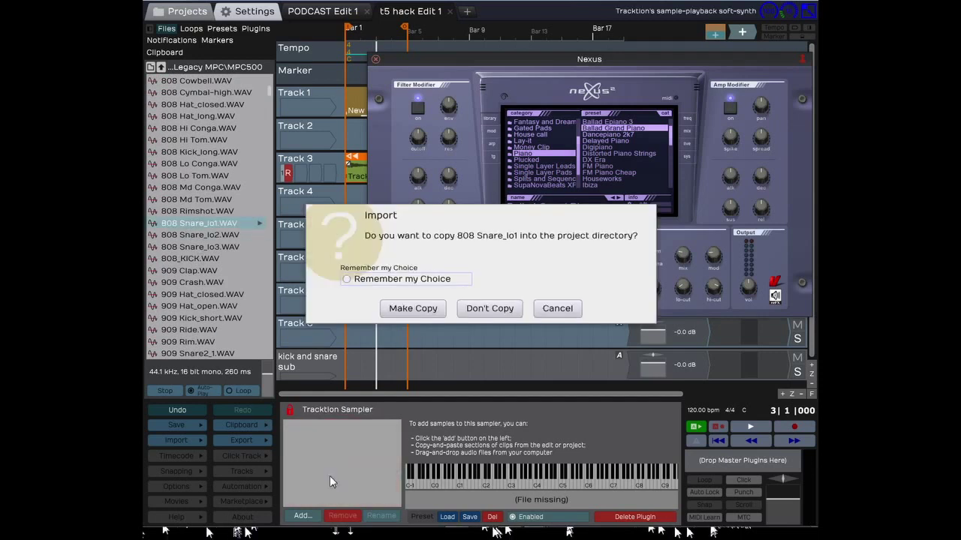
{"action": "left_click", "coordinate": [412, 309]}
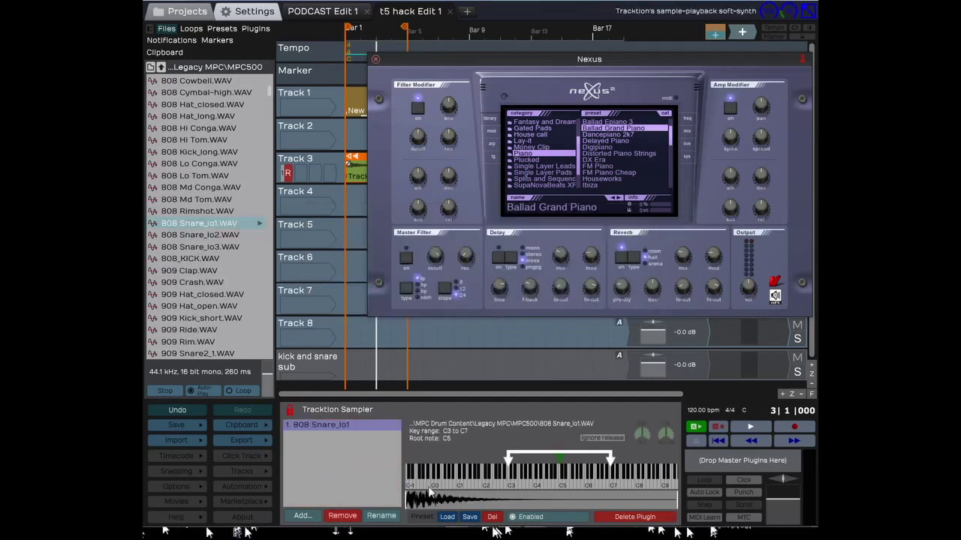
Audition the 808 Snare_lo1 sample on the Sampler's keyboard around C5 and C3
{"action": "left_click", "coordinate": [560, 481]}
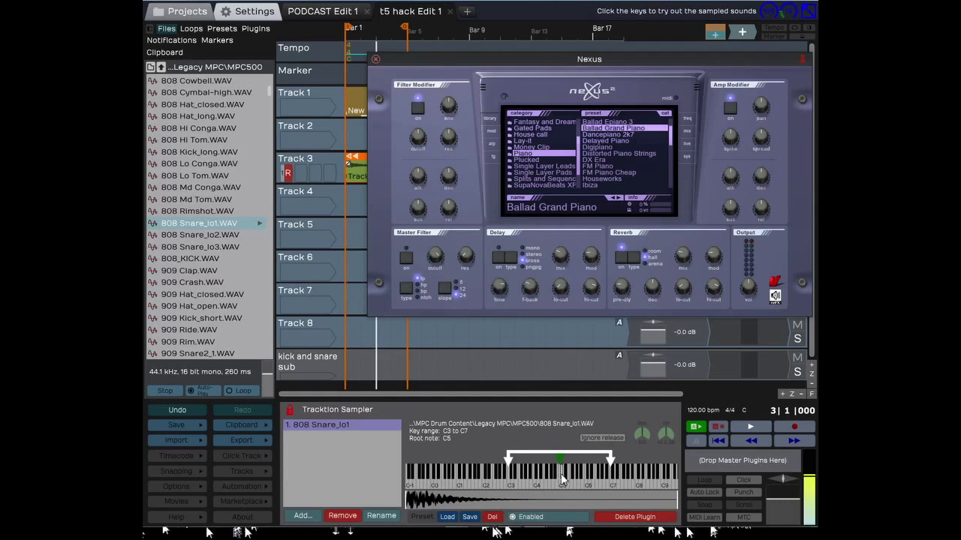
{"action": "left_click", "coordinate": [559, 486]}
{"action": "left_click", "coordinate": [560, 480]}
{"action": "left_click", "coordinate": [560, 480]}
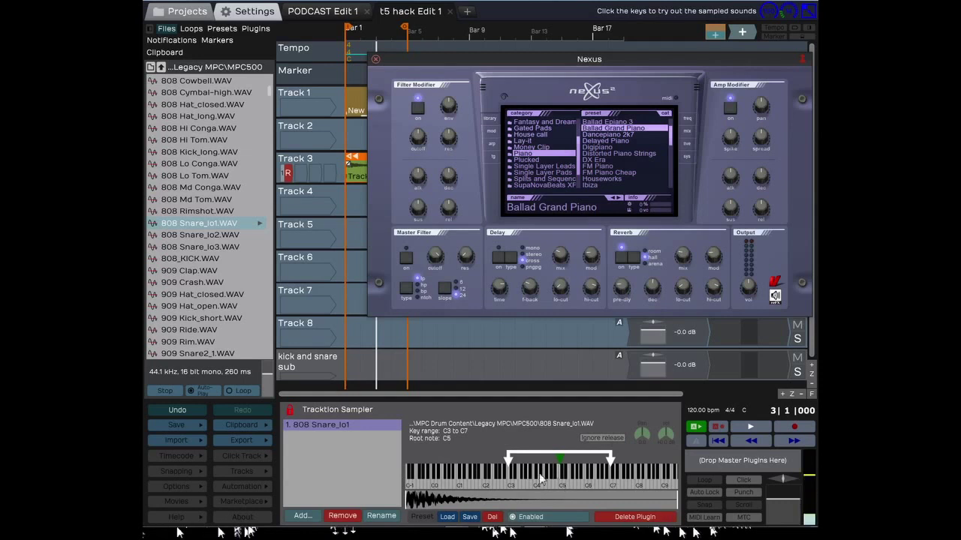
{"action": "left_click", "coordinate": [510, 484]}
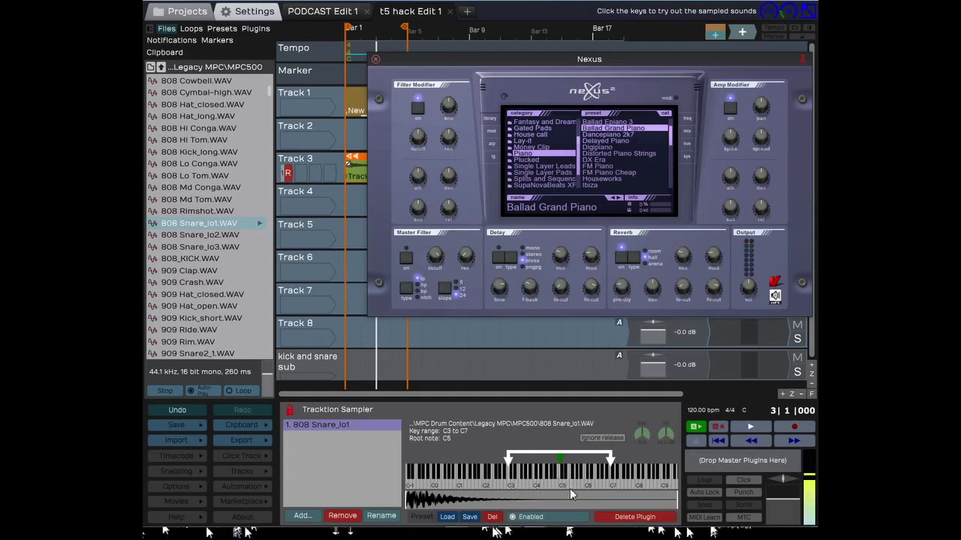
Audition the 808 Snare_lo1 sample on several keys of the Sampler's keyboard to compare its pitches
{"action": "left_click", "coordinate": [611, 484]}
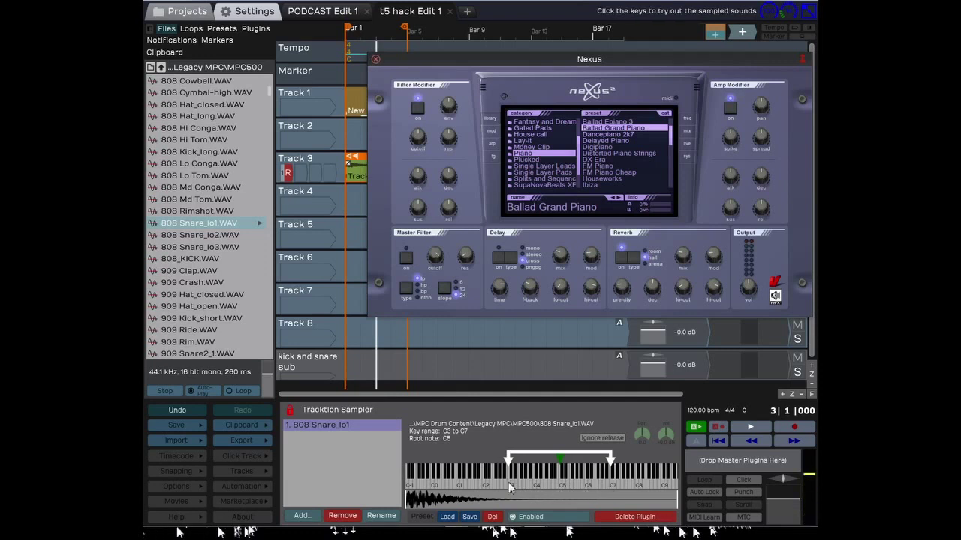
{"action": "left_click", "coordinate": [549, 486]}
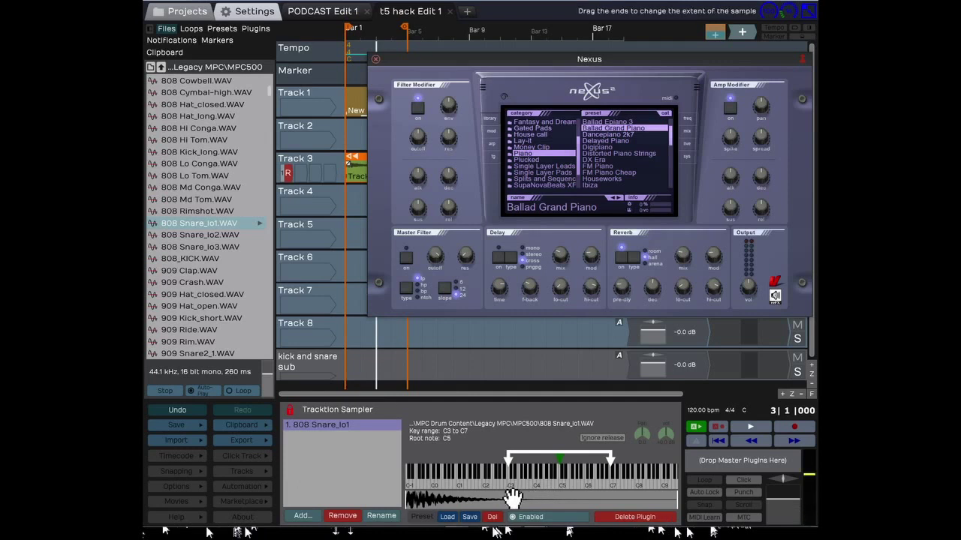
{"action": "left_click", "coordinate": [572, 486]}
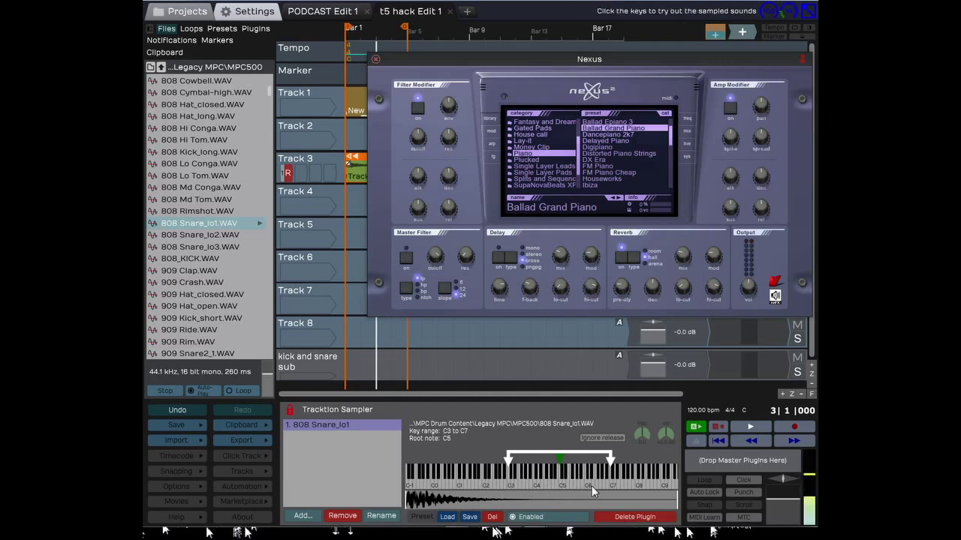
{"action": "left_click", "coordinate": [596, 486]}
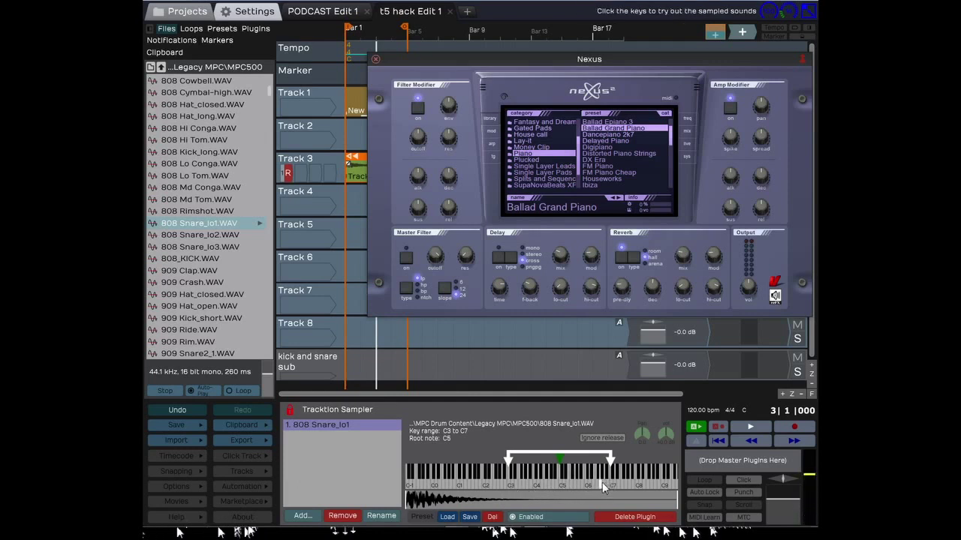
{"action": "left_click", "coordinate": [602, 482]}
{"action": "left_click", "coordinate": [560, 489]}
Narrow the 808 Snare_lo1 sample's key range to the single key B4, with B4 as its root note
{"action": "mouse_move", "coordinate": [510, 460]}
{"action": "left_mouse_down"}
{"action": "mouse_move", "coordinate": [406, 460]}
{"action": "mouse_move", "coordinate": [565, 458]}
{"action": "mouse_move", "coordinate": [556, 458]}
{"action": "left_mouse_up"}
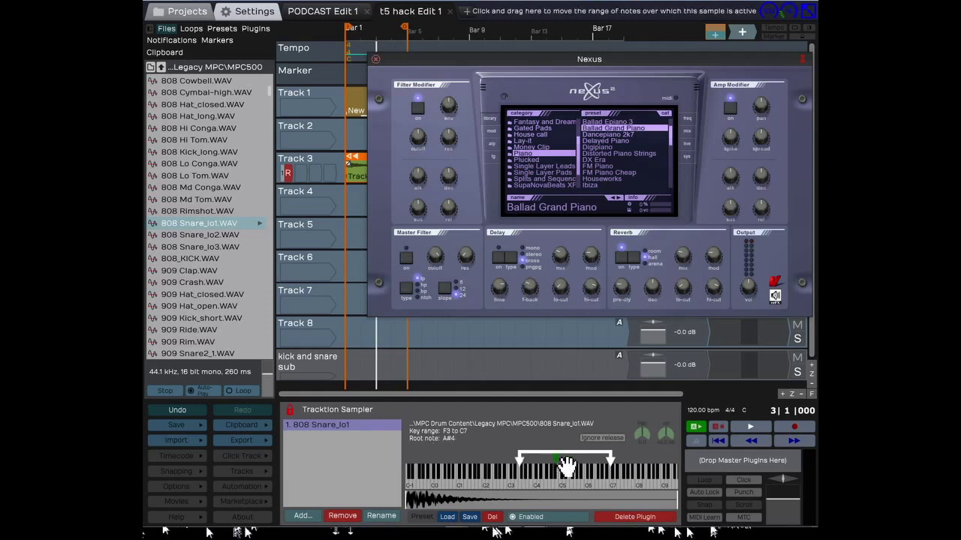
{"action": "mouse_move", "coordinate": [557, 460]}
{"action": "left_mouse_down"}
{"action": "mouse_move", "coordinate": [553, 468]}
{"action": "mouse_move", "coordinate": [574, 463]}
{"action": "mouse_move", "coordinate": [548, 465]}
{"action": "mouse_move", "coordinate": [593, 466]}
{"action": "mouse_move", "coordinate": [556, 471]}
{"action": "mouse_move", "coordinate": [563, 465]}
{"action": "left_mouse_up"}
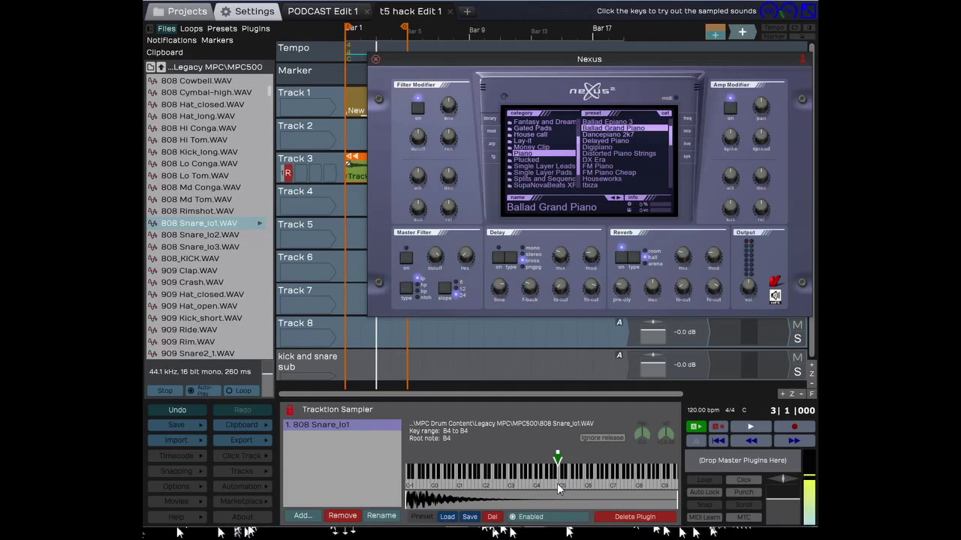
Add 808_KICK.WAV to the Sampler as a second sound, copying it into the project directory
{"action": "left_click_drag", "start_coordinate": [199, 235], "coordinate": [332, 444]}
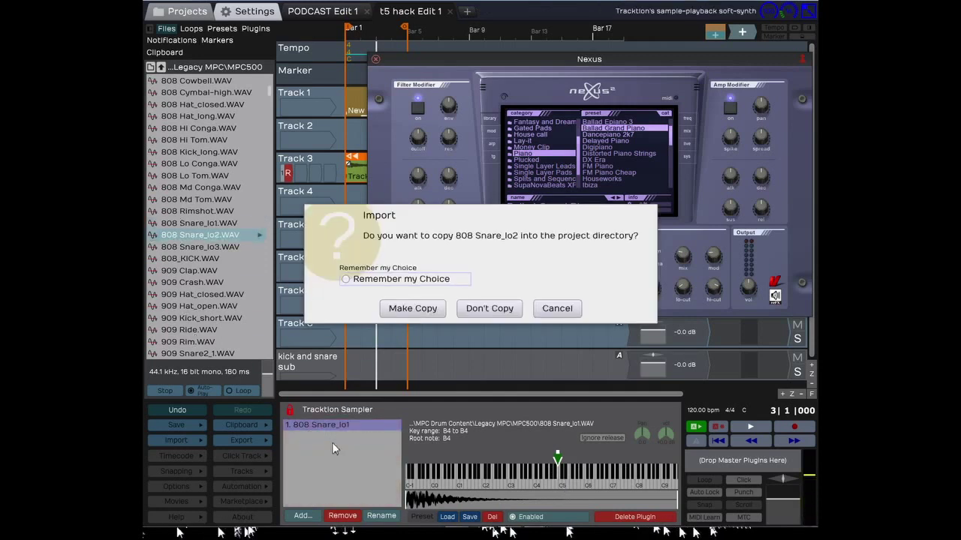
{"action": "left_click", "coordinate": [556, 307]}
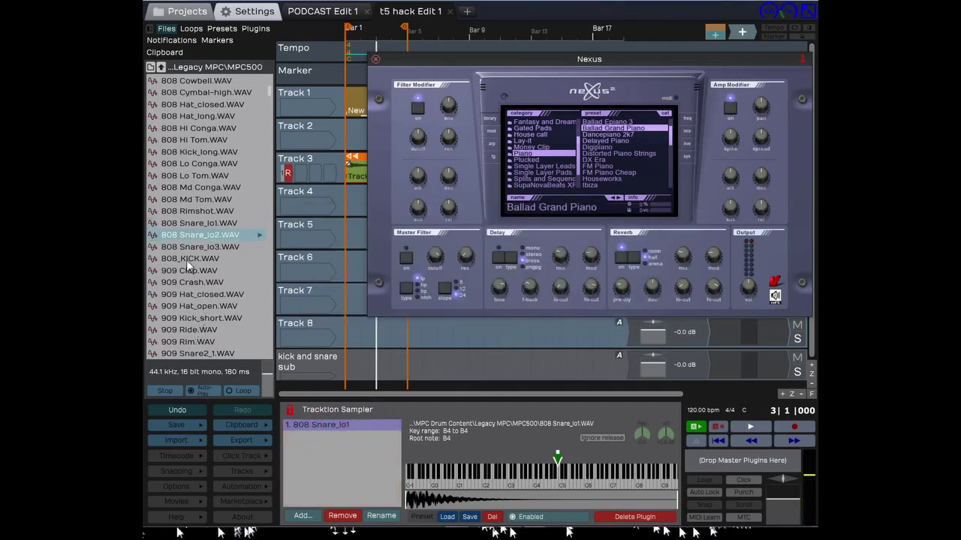
{"action": "left_click_drag", "start_coordinate": [185, 259], "coordinate": [320, 465]}
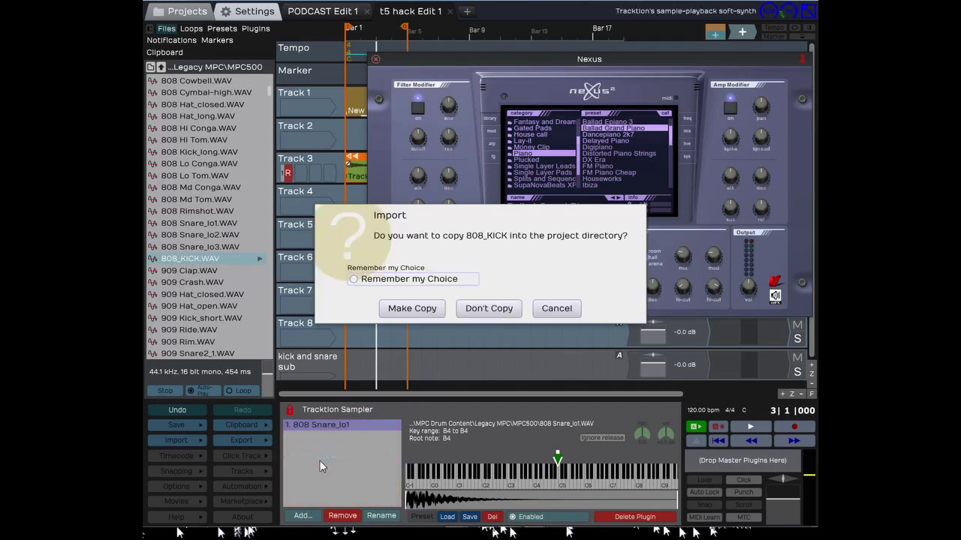
{"action": "left_click", "coordinate": [411, 308]}
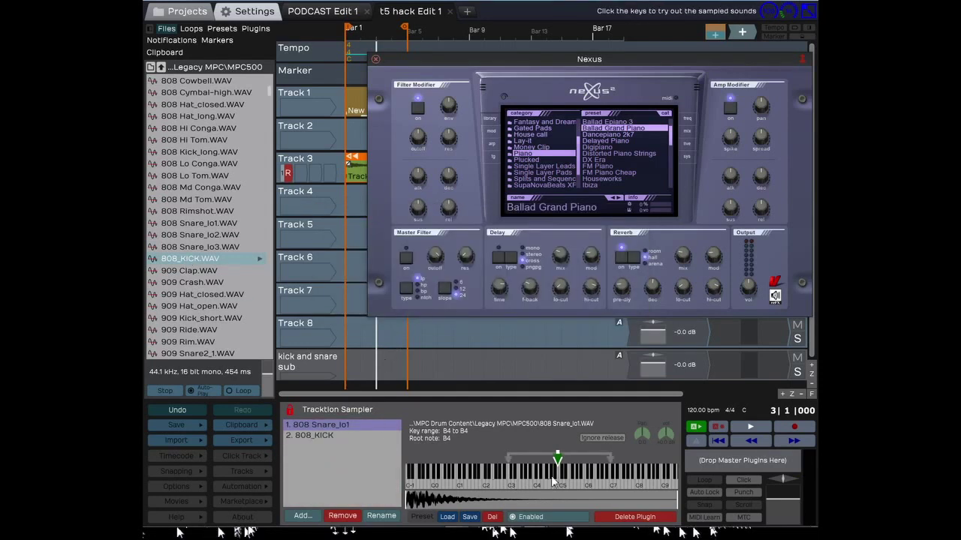
Map the 808 Snare_lo1 sample to the key range D4 to F4 with root note D4
{"action": "mouse_move", "coordinate": [558, 458]}
{"action": "left_mouse_down"}
{"action": "mouse_move", "coordinate": [521, 461]}
{"action": "mouse_move", "coordinate": [563, 457]}
{"action": "mouse_move", "coordinate": [546, 465]}
{"action": "mouse_move", "coordinate": [574, 466]}
{"action": "mouse_move", "coordinate": [551, 463]}
{"action": "mouse_move", "coordinate": [547, 473]}
{"action": "left_mouse_up"}
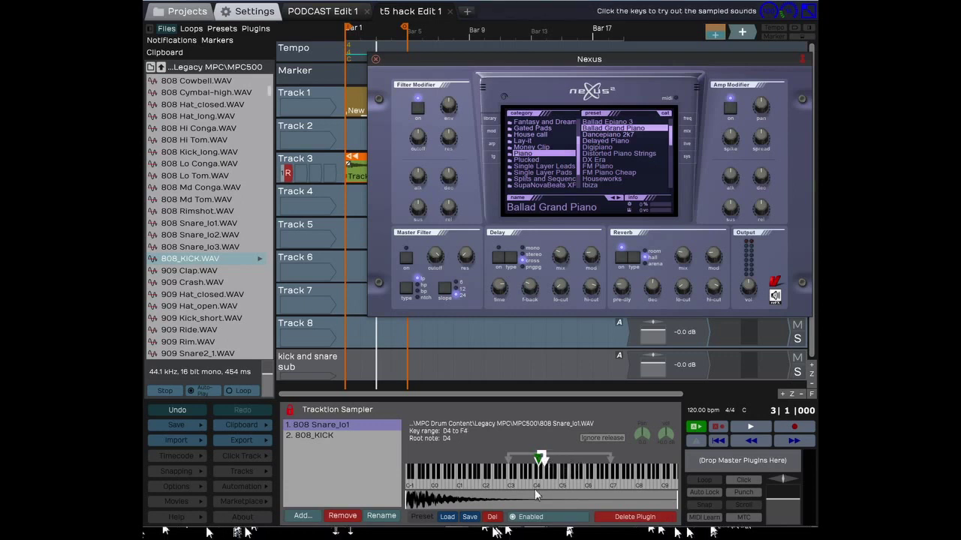
{"action": "left_click", "coordinate": [538, 483]}
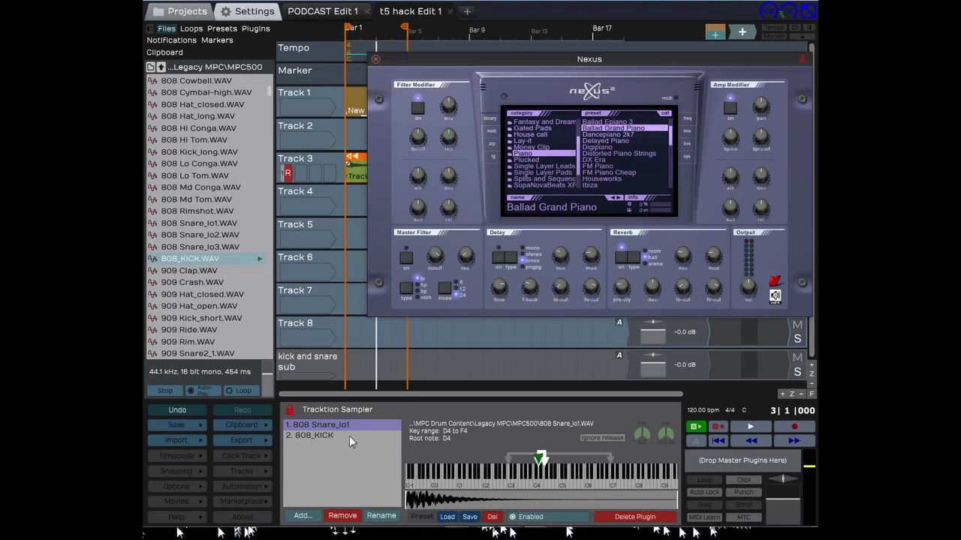
{"action": "left_click", "coordinate": [324, 435]}
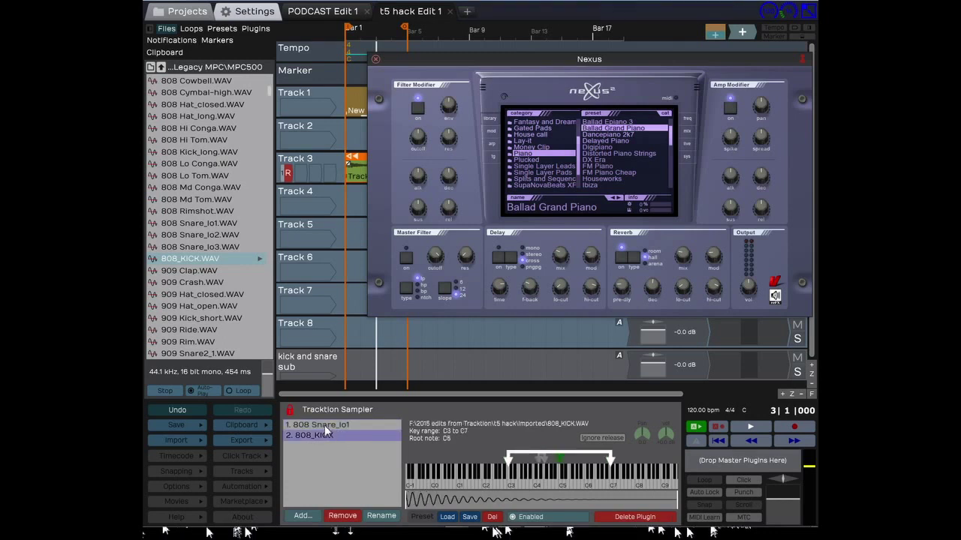
{"action": "left_click", "coordinate": [324, 425]}
Map the 808_KICK sample to the key range C5 to D5 with root note C5
{"action": "left_click", "coordinate": [326, 437]}
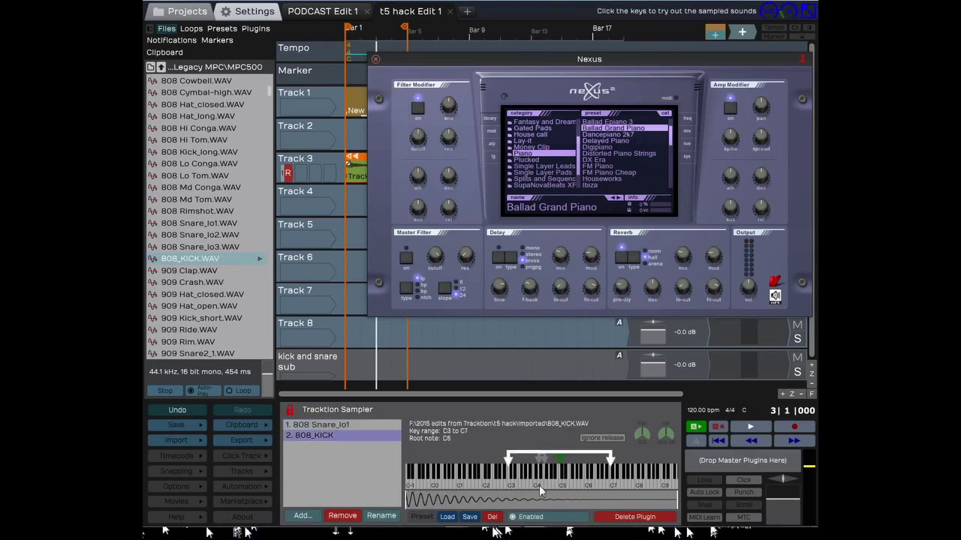
{"action": "left_click_drag", "start_coordinate": [515, 463], "coordinate": [561, 458]}
{"action": "left_click", "coordinate": [561, 484]}
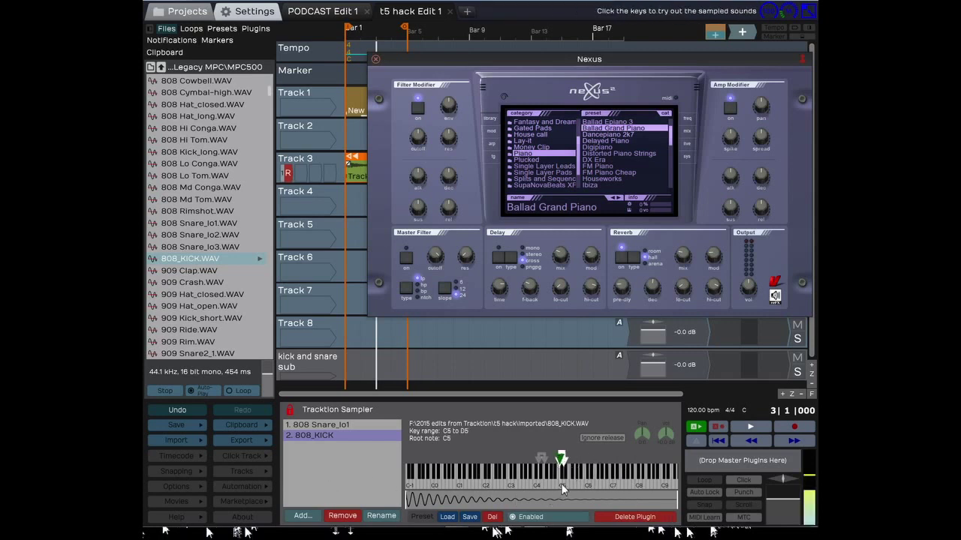
Audition the kick around C5 and the snare around D4 on the Sampler's keyboard
{"action": "left_click", "coordinate": [562, 483]}
{"action": "left_click", "coordinate": [562, 483]}
{"action": "left_click", "coordinate": [560, 485]}
{"action": "left_click", "coordinate": [560, 480]}
{"action": "left_click", "coordinate": [562, 482]}
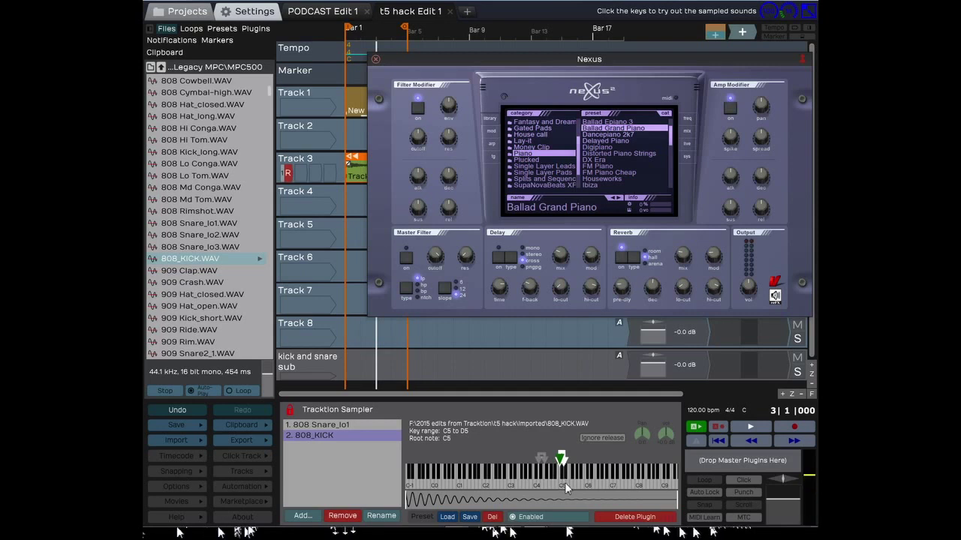
{"action": "left_click", "coordinate": [565, 483]}
{"action": "left_click", "coordinate": [545, 482]}
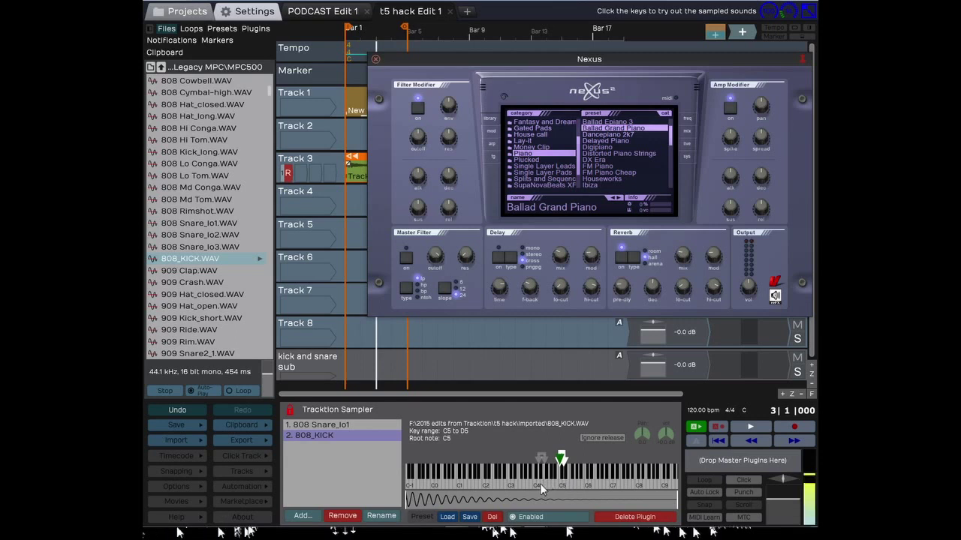
{"action": "left_click", "coordinate": [539, 483]}
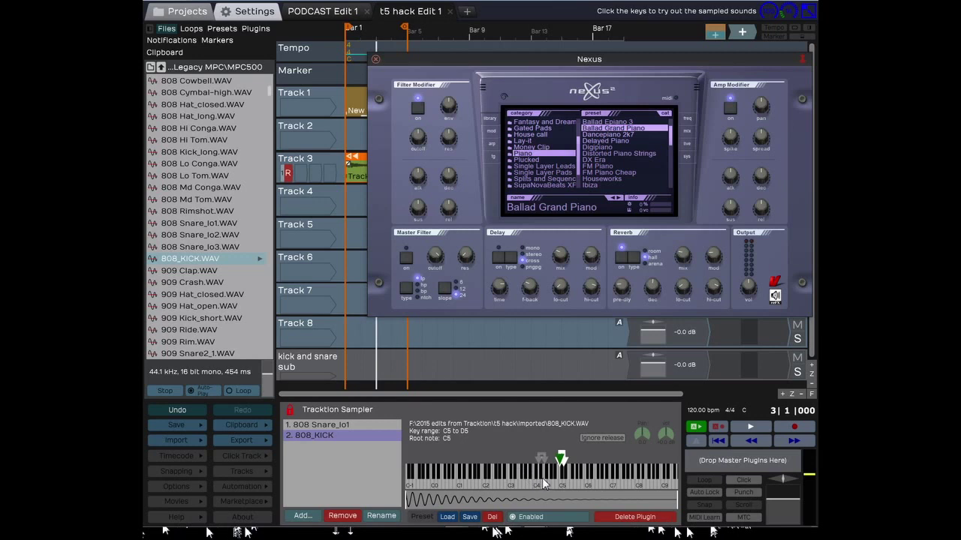
{"action": "left_click", "coordinate": [541, 482]}
{"action": "left_click", "coordinate": [546, 482]}
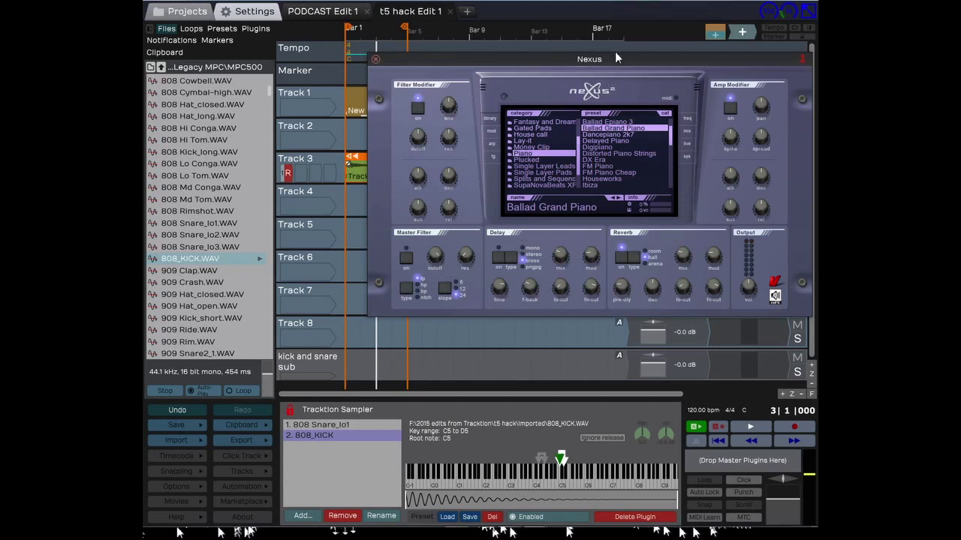
Move the Nexus window off the tracks and transfer the Sampler plugin from Track 3 to Track 4
{"action": "left_click_drag", "start_coordinate": [615, 52], "coordinate": [449, 363]}
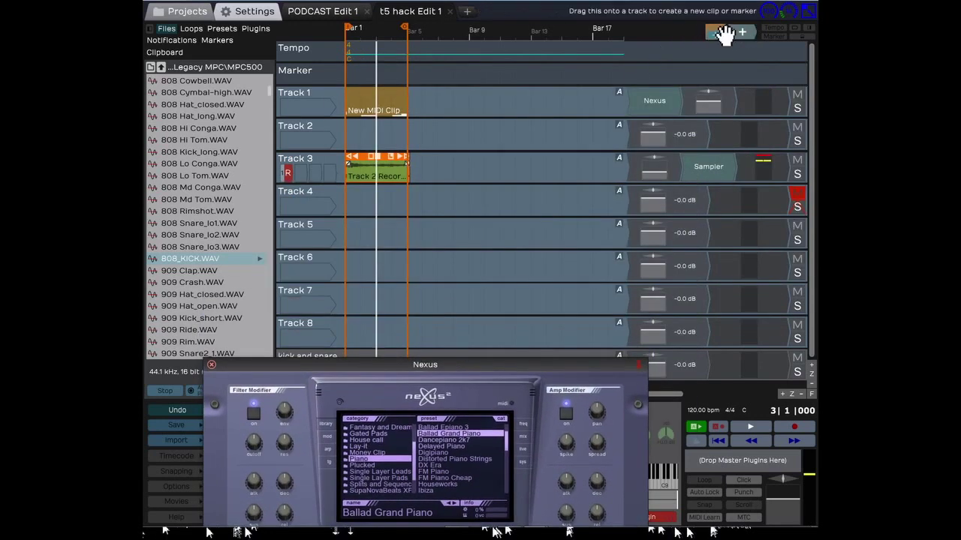
{"action": "left_click_drag", "start_coordinate": [722, 34], "coordinate": [605, 122]}
{"action": "key", "text": "Escape"}
{"action": "left_click_drag", "start_coordinate": [684, 197], "coordinate": [651, 201]}
Insert a new step-sequence clip at the start of Track 4 and shorten it to one bar
{"action": "left_click_drag", "start_coordinate": [723, 34], "coordinate": [373, 208]}
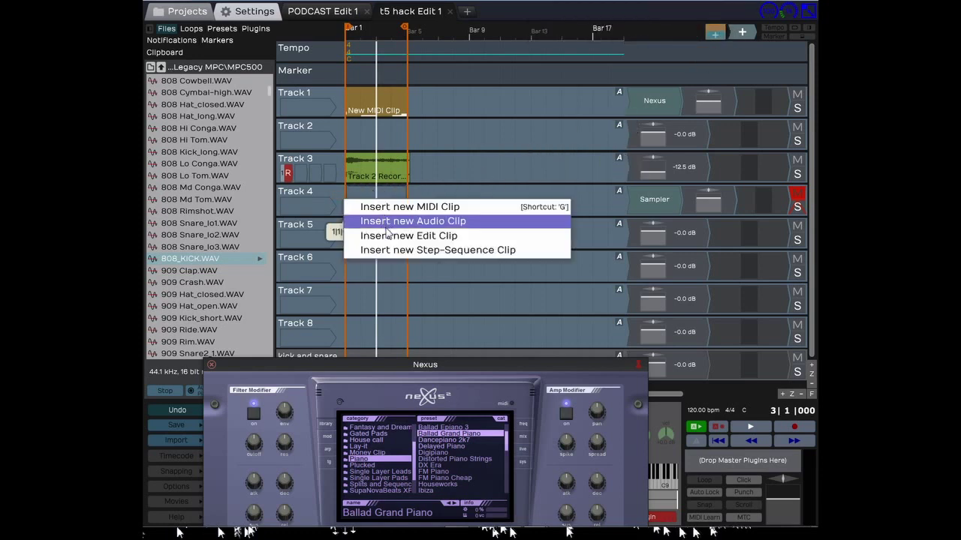
{"action": "left_click", "coordinate": [385, 251]}
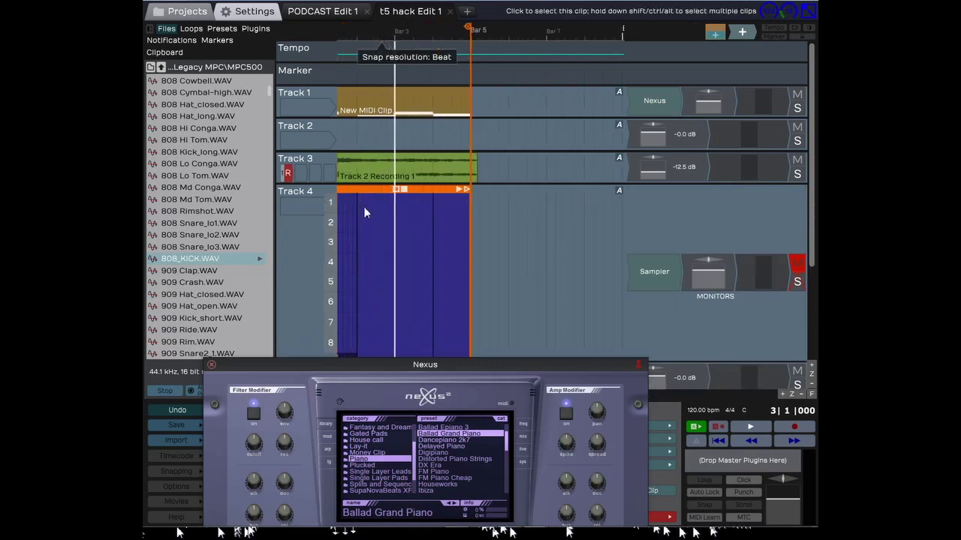
{"action": "left_click_drag", "start_coordinate": [463, 192], "coordinate": [352, 210]}
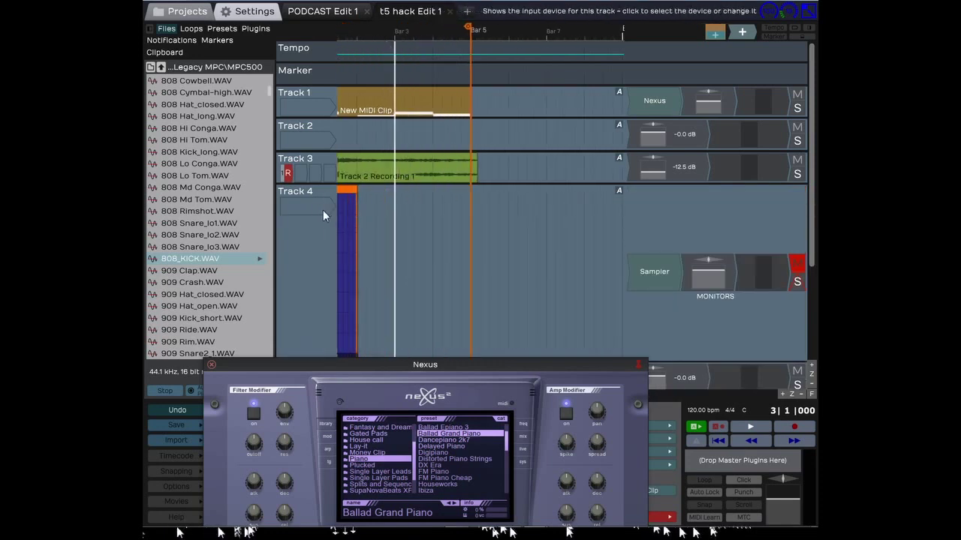
{"action": "scroll", "coordinate": [344, 203], "scroll_direction": "up", "scroll_amount": 3}
{"action": "scroll", "coordinate": [344, 201], "scroll_direction": "up", "scroll_amount": 2}
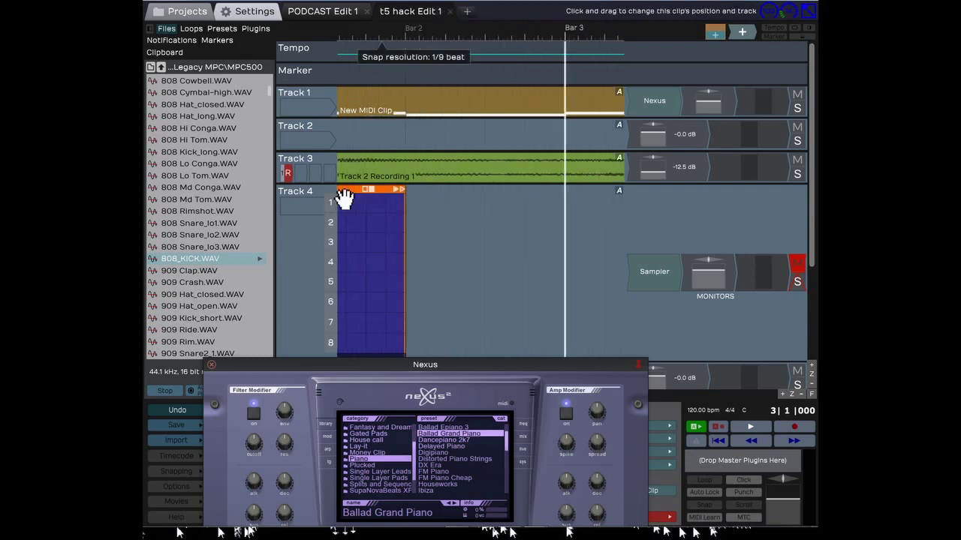
Set the note of the step sequence's channel 1 to D4, matching the snare's root note in the Sampler
{"action": "left_click_drag", "start_coordinate": [446, 364], "coordinate": [494, 16]}
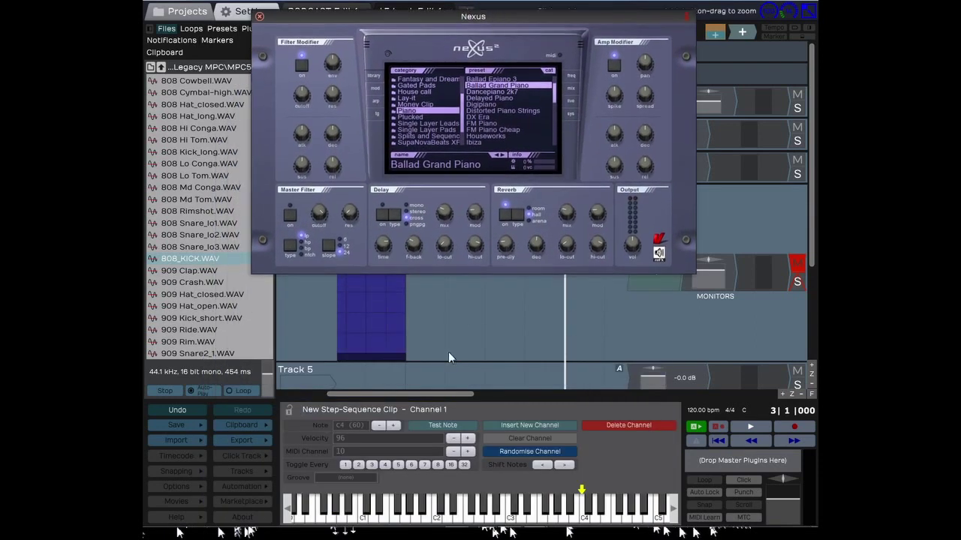
{"action": "left_click", "coordinate": [578, 511]}
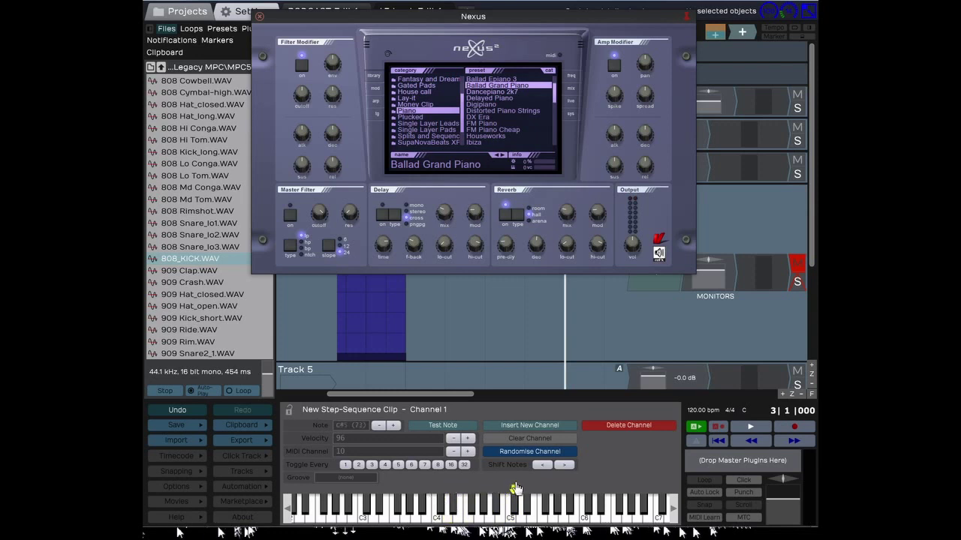
{"action": "left_click", "coordinate": [661, 289]}
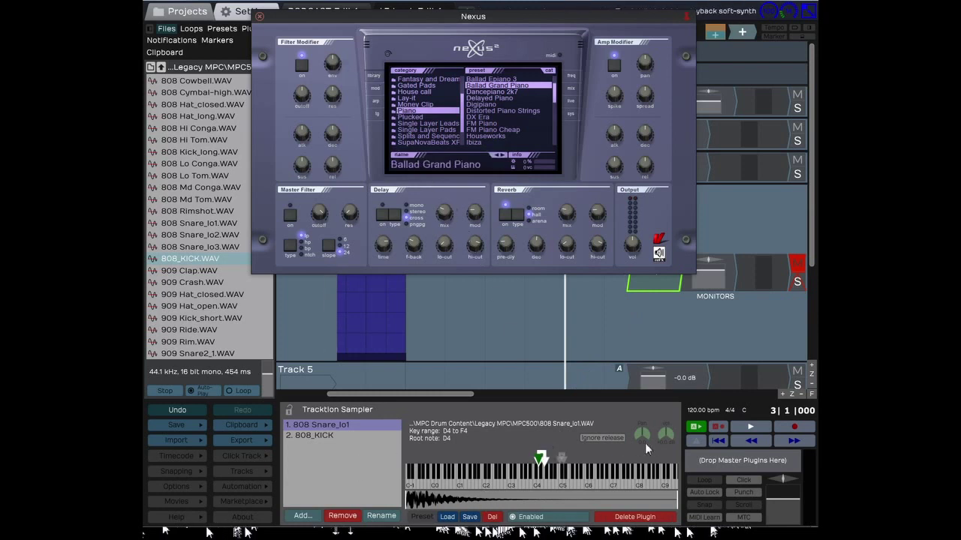
{"action": "left_click", "coordinate": [337, 303]}
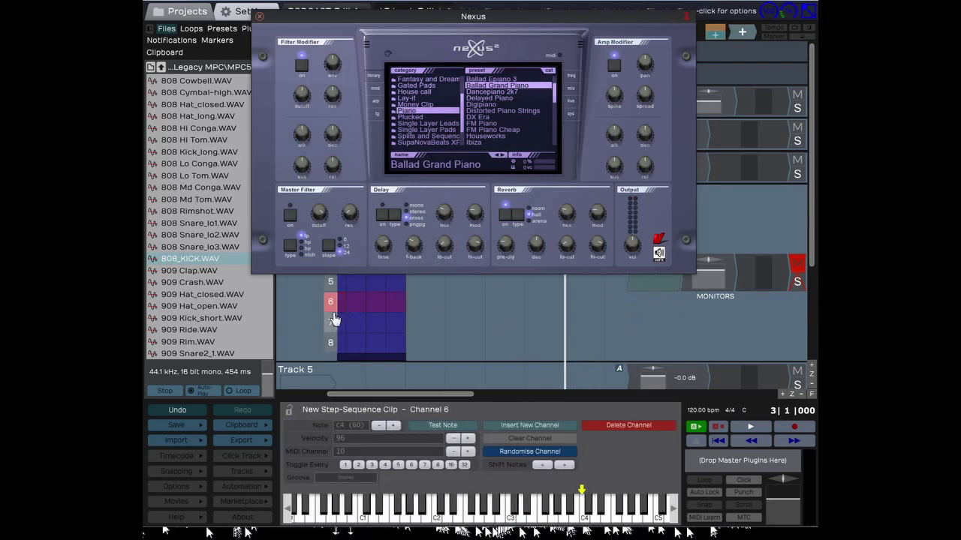
{"action": "left_click_drag", "start_coordinate": [422, 18], "coordinate": [147, 411]}
{"action": "left_click", "coordinate": [329, 205]}
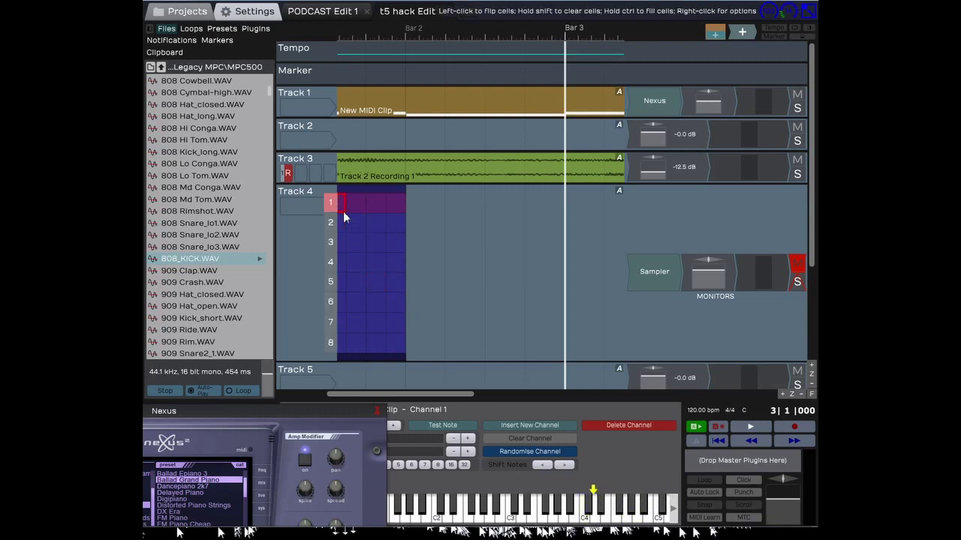
Place hits on steps 1 and 6 of channel 1 in Track 4's step-sequence clip
{"action": "left_click_drag", "start_coordinate": [439, 401], "coordinate": [392, 398]}
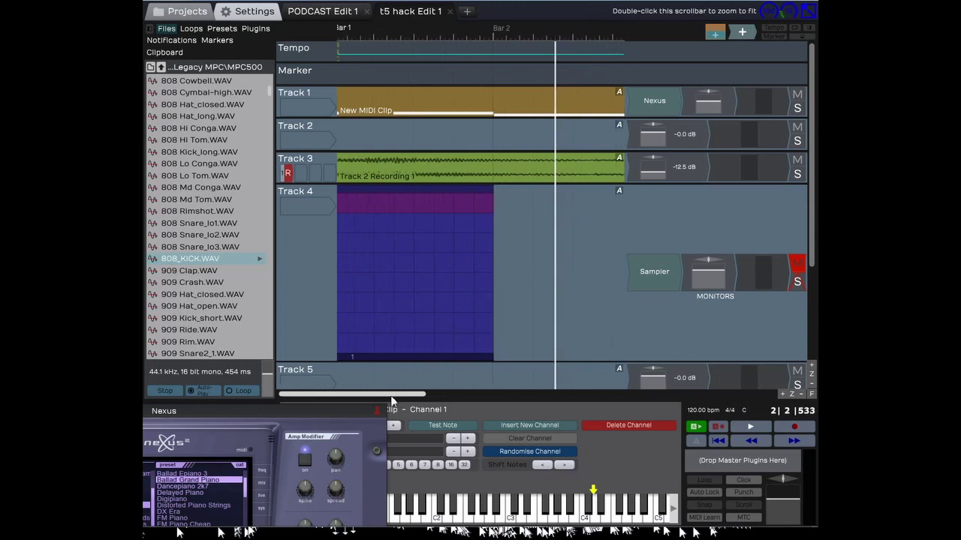
{"action": "left_click", "coordinate": [346, 204]}
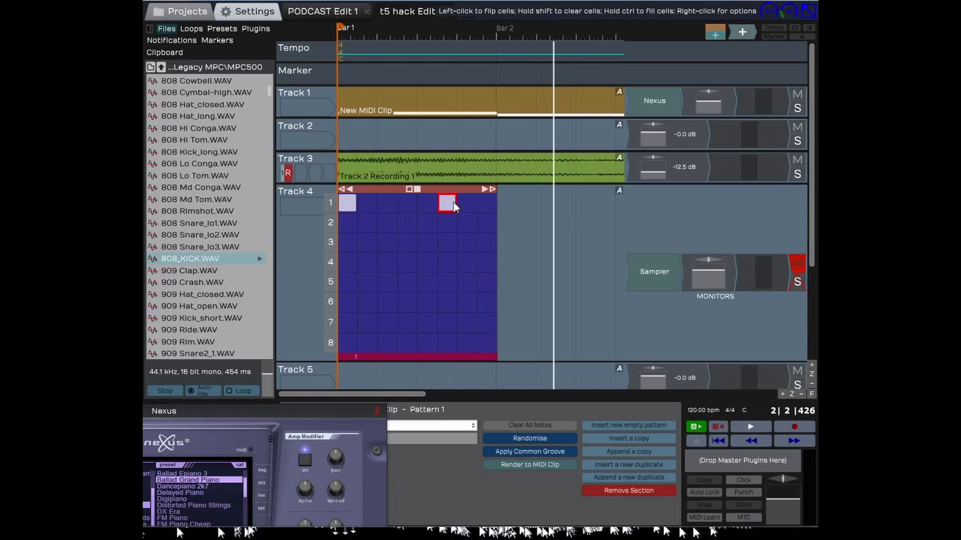
Play back the edit and unmute Track 4 to hear the step-sequenced Sampler
{"action": "left_click", "coordinate": [751, 428]}
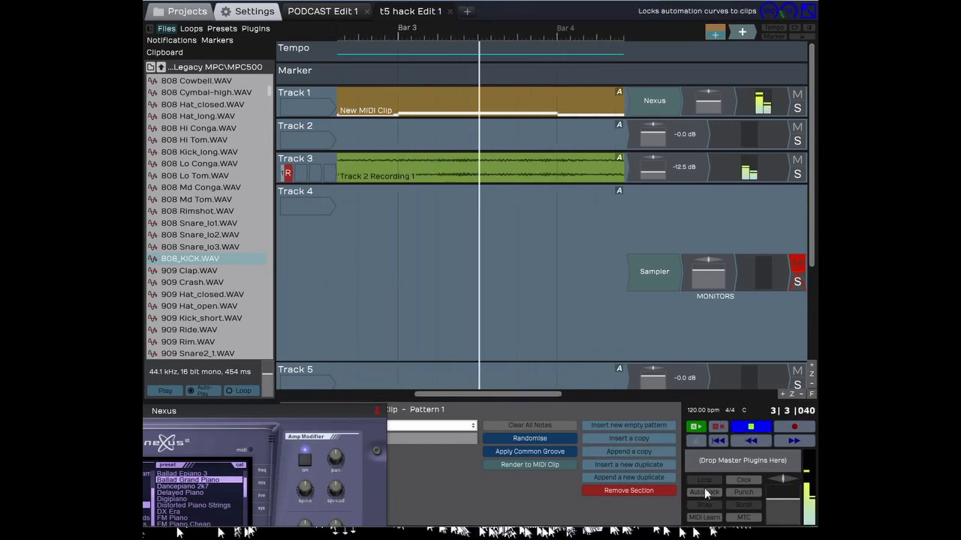
{"action": "scroll", "coordinate": [480, 285], "scroll_direction": "down", "scroll_amount": 3}
{"action": "scroll", "coordinate": [463, 265], "scroll_direction": "down", "scroll_amount": 1}
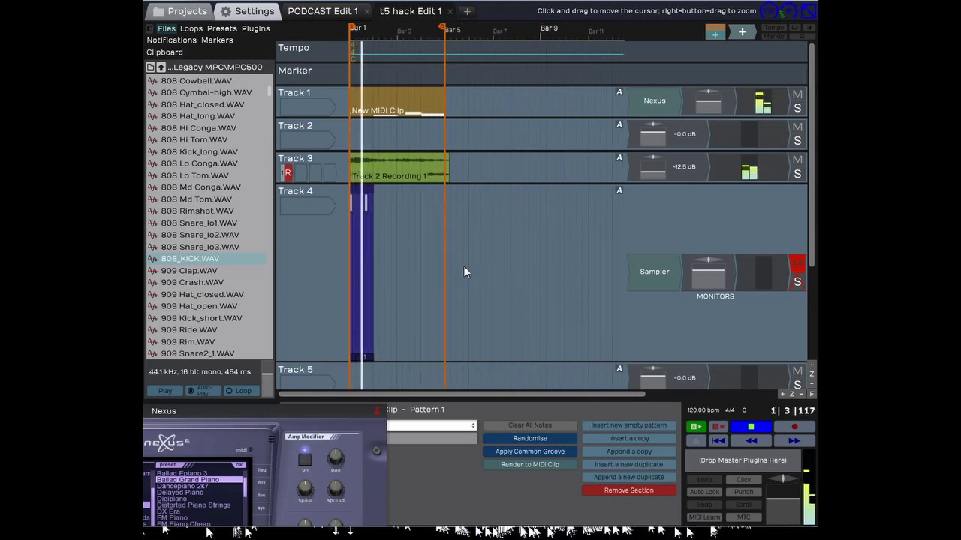
{"action": "left_click", "coordinate": [798, 263]}
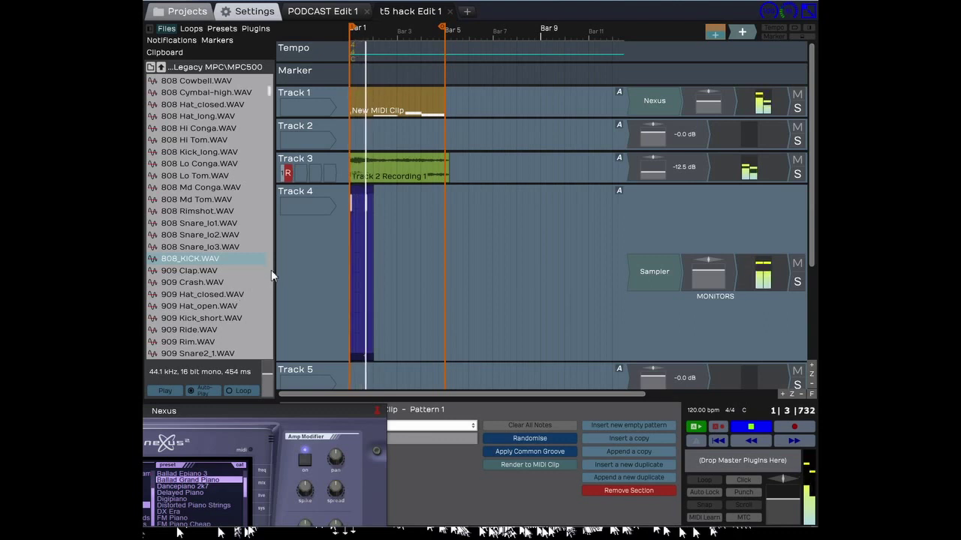
{"action": "scroll", "coordinate": [398, 233], "scroll_direction": "up", "scroll_amount": 3}
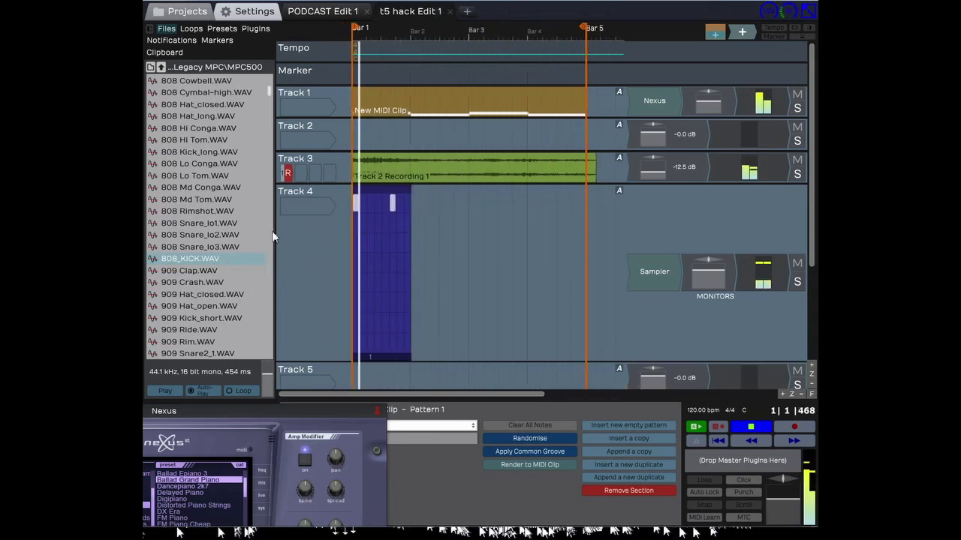
Remove the step 6 hit from Track 4's step-sequence clip and move the clip to start at beat 3 of bar 1
{"action": "left_click", "coordinate": [369, 194]}
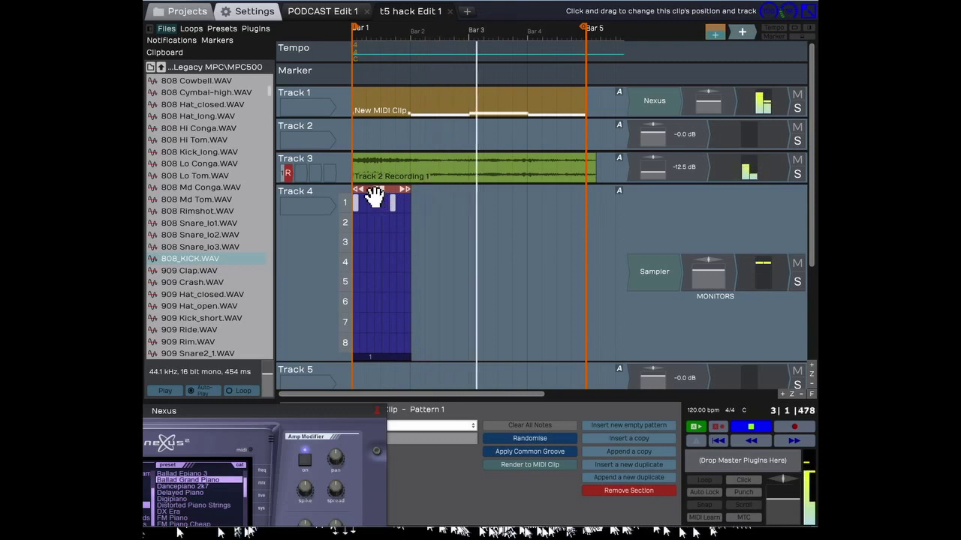
{"action": "left_click_drag", "start_coordinate": [375, 196], "coordinate": [439, 207]}
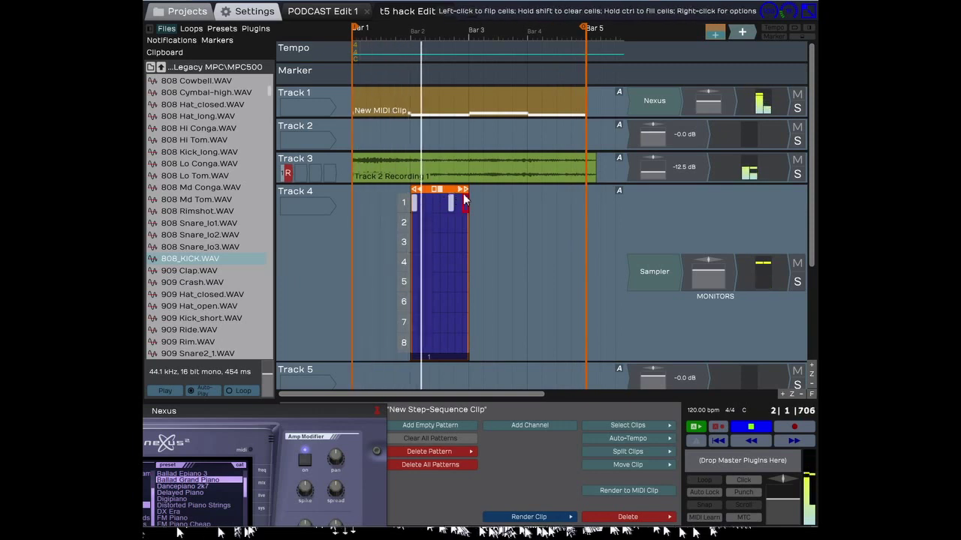
{"action": "left_click", "coordinate": [449, 201]}
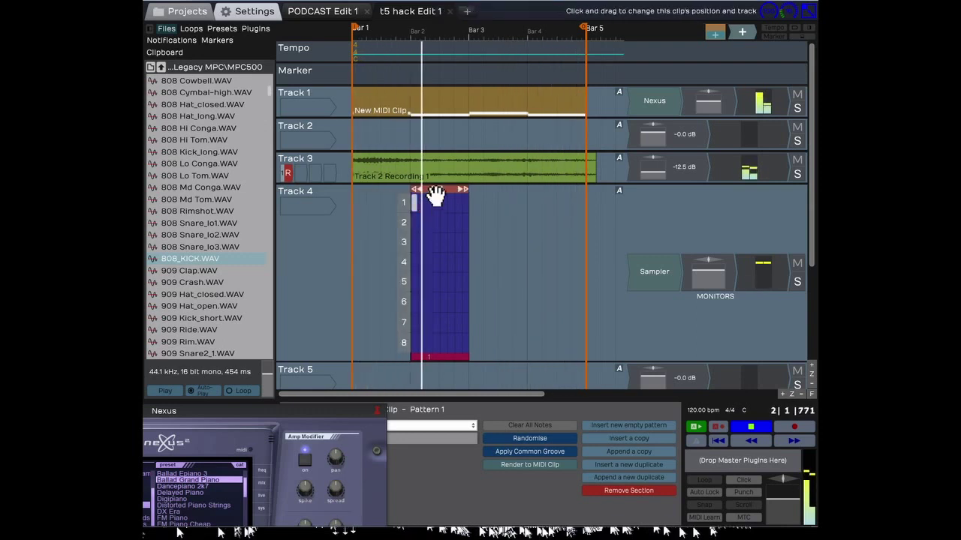
{"action": "left_click_drag", "start_coordinate": [434, 196], "coordinate": [399, 200]}
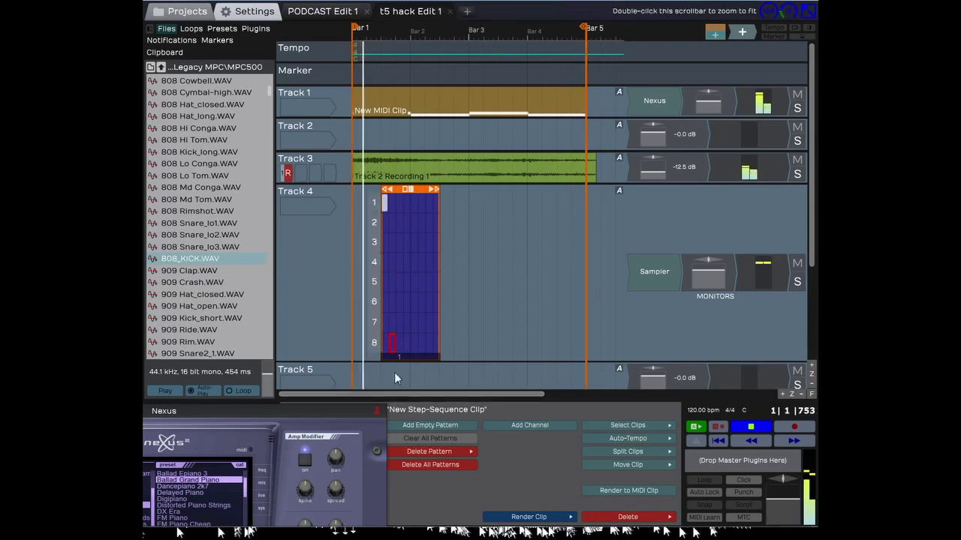
Duplicate Track 4's step-sequence clip three times, placing the copies end to end after the original
{"action": "left_click", "coordinate": [392, 303]}
{"action": "left_click_drag", "start_coordinate": [394, 312], "coordinate": [406, 240]}
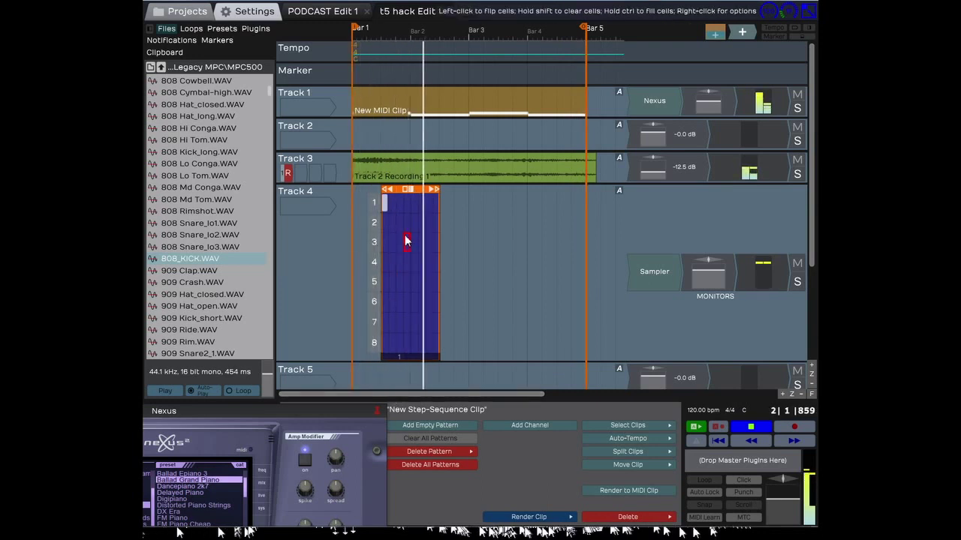
{"action": "left_click", "coordinate": [402, 209]}
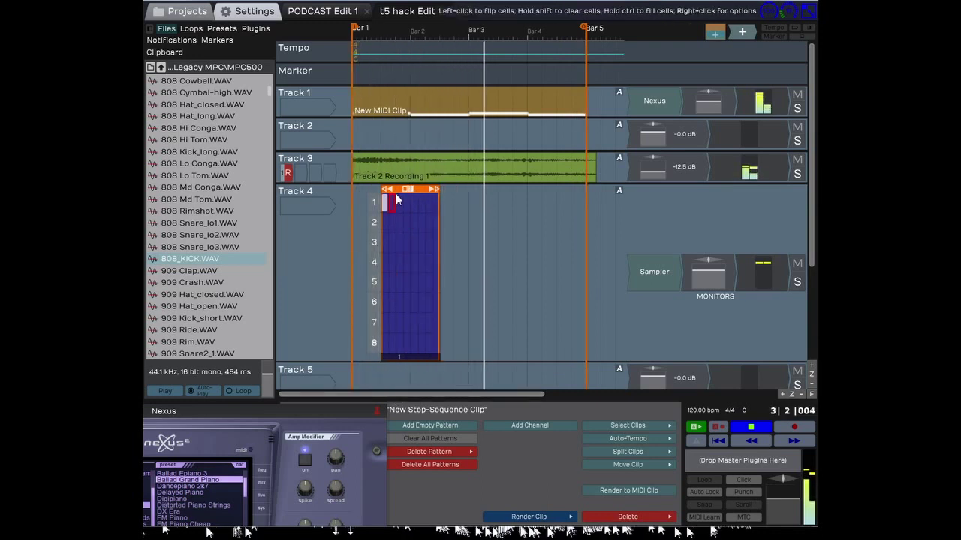
{"action": "left_click_drag", "start_coordinate": [407, 191], "coordinate": [463, 194]}
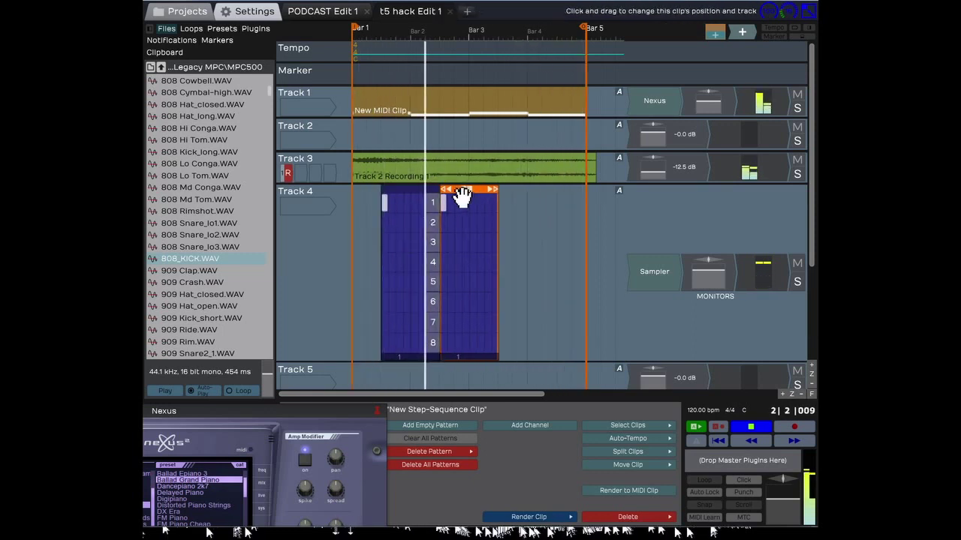
{"action": "left_click_drag", "start_coordinate": [461, 192], "coordinate": [559, 223]}
{"action": "scroll", "coordinate": [515, 234], "scroll_direction": "down", "scroll_amount": 2}
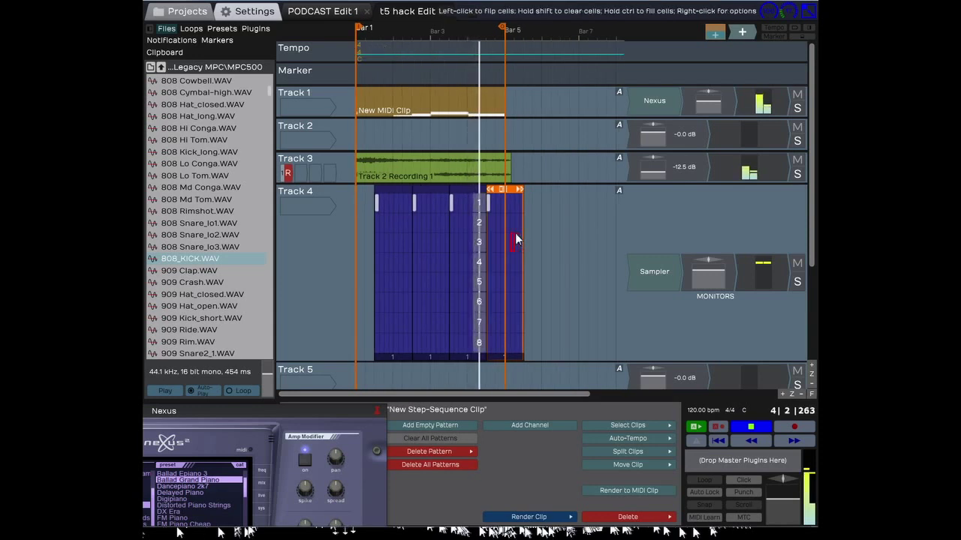
Set the note of channel 2 in Track 4's first clip to C5, matching the 808 kick's root note in the Sampler
{"action": "left_click", "coordinate": [385, 241]}
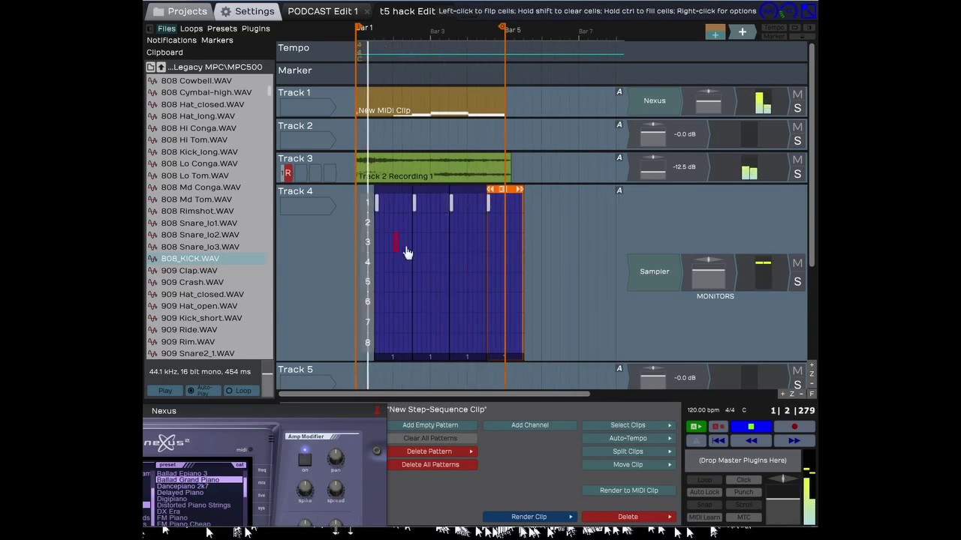
{"action": "left_click", "coordinate": [368, 222]}
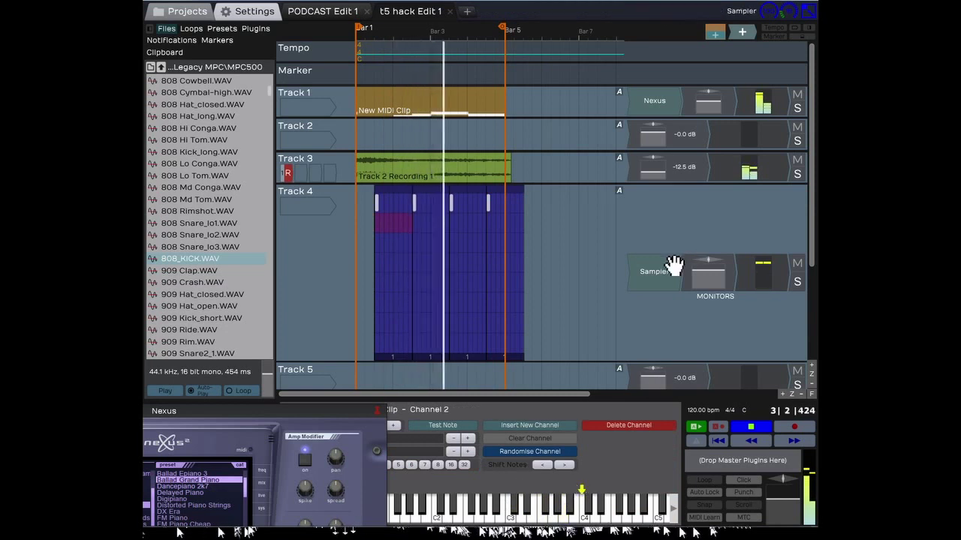
{"action": "left_click", "coordinate": [659, 292]}
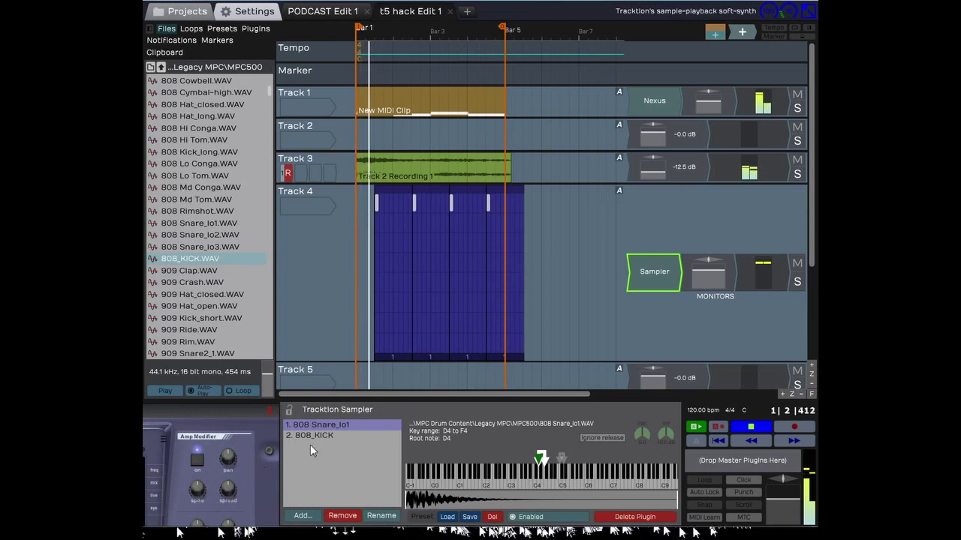
{"action": "left_click", "coordinate": [314, 435]}
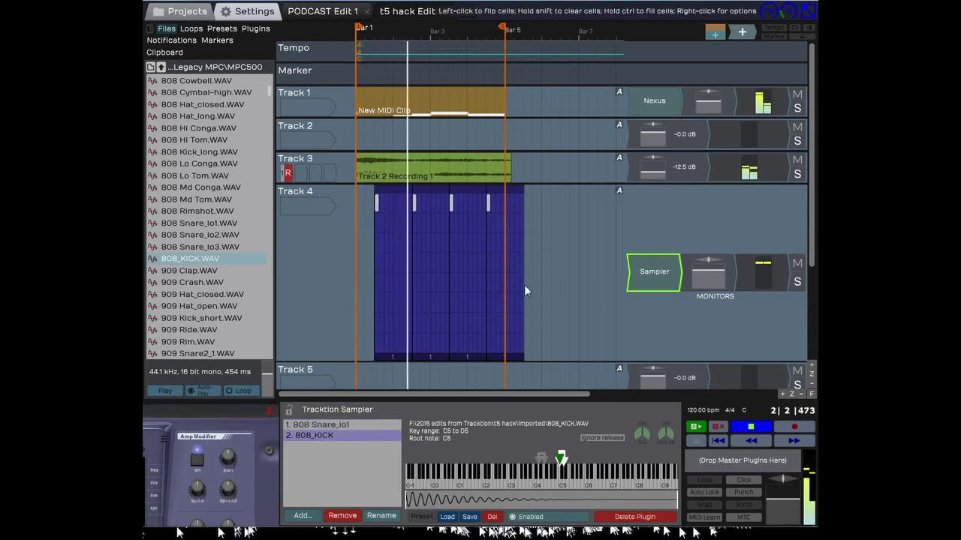
{"action": "left_click", "coordinate": [379, 224]}
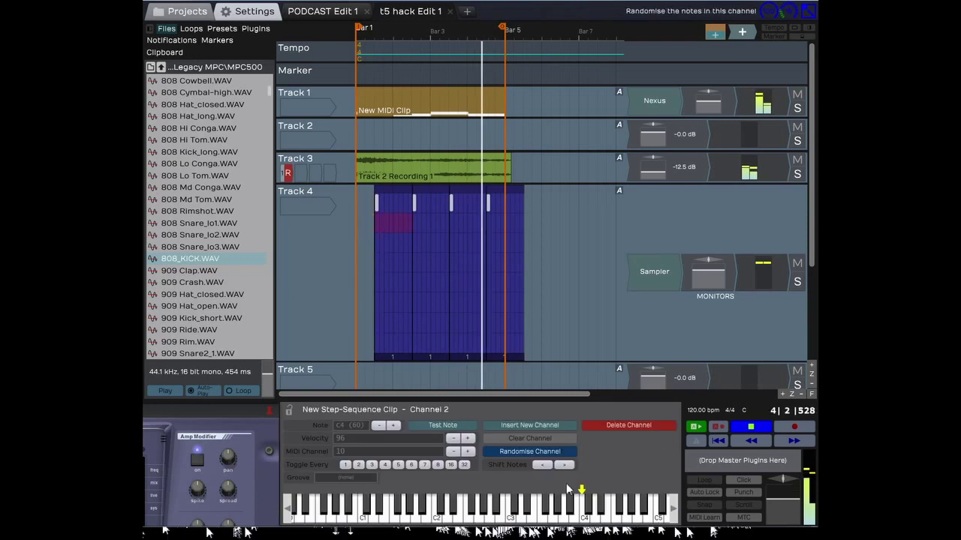
{"action": "mouse_move", "coordinate": [580, 496]}
{"action": "left_mouse_down"}
{"action": "mouse_move", "coordinate": [628, 478]}
{"action": "mouse_move", "coordinate": [659, 484]}
{"action": "left_mouse_up"}
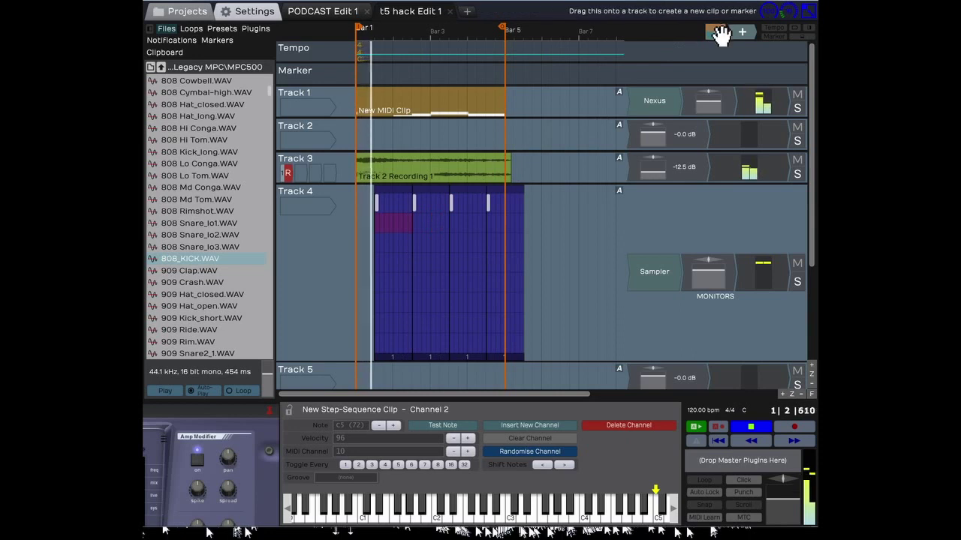
Insert a new step-sequence clip at the start of Track 5 and stop playback
{"action": "left_click_drag", "start_coordinate": [721, 33], "coordinate": [363, 379]}
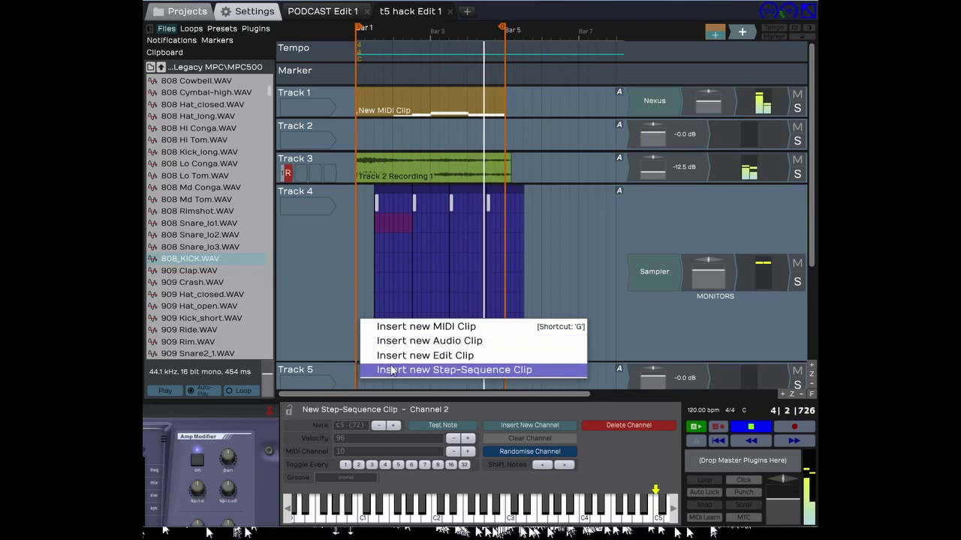
{"action": "left_click", "coordinate": [391, 370]}
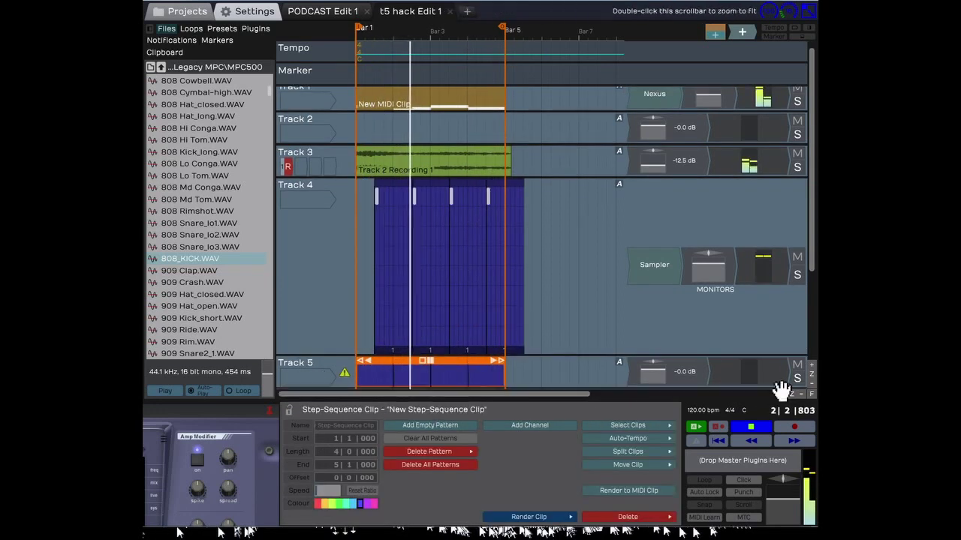
{"action": "mouse_move", "coordinate": [345, 376]}
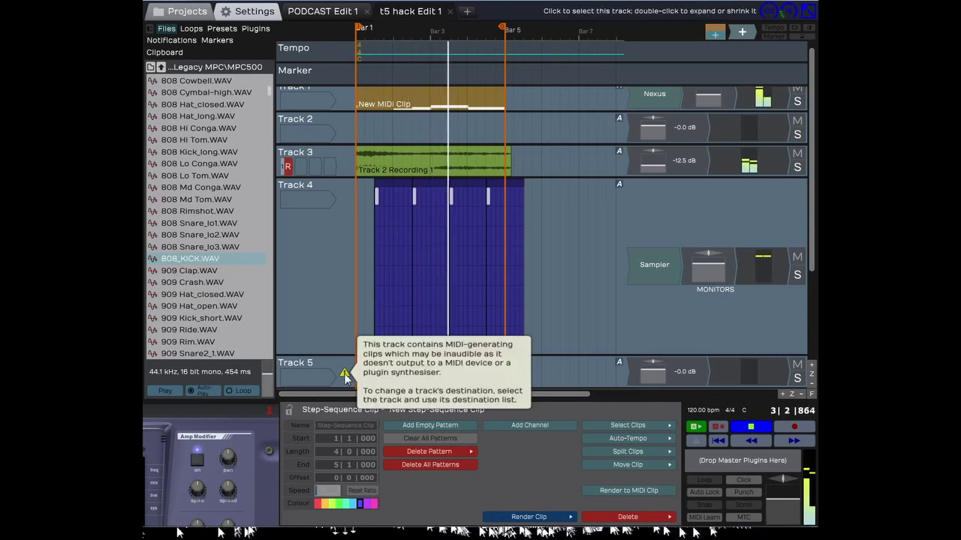
{"action": "key", "text": "space"}
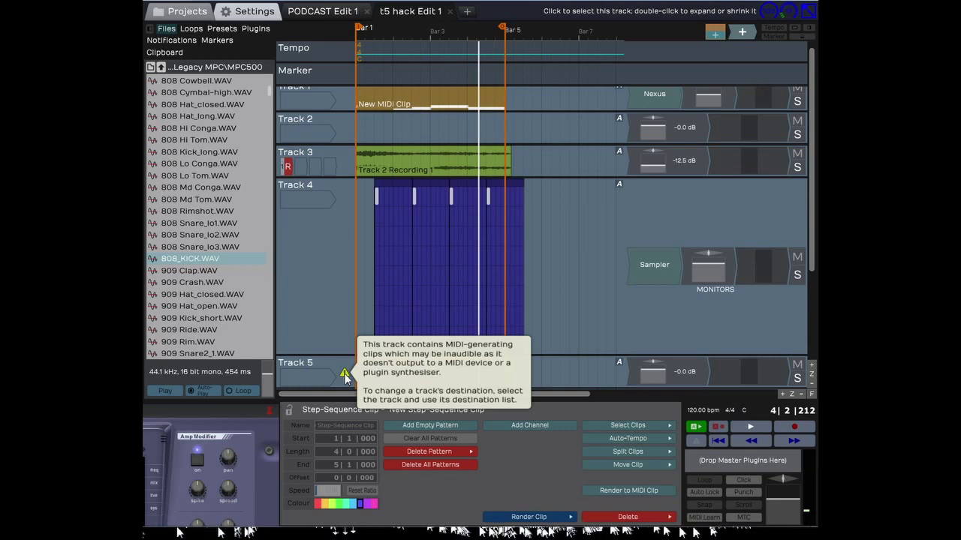
Set Track 5's destination to Track 4 so its clip feeds the Sampler
{"action": "left_click", "coordinate": [296, 361]}
{"action": "left_click", "coordinate": [627, 439]}
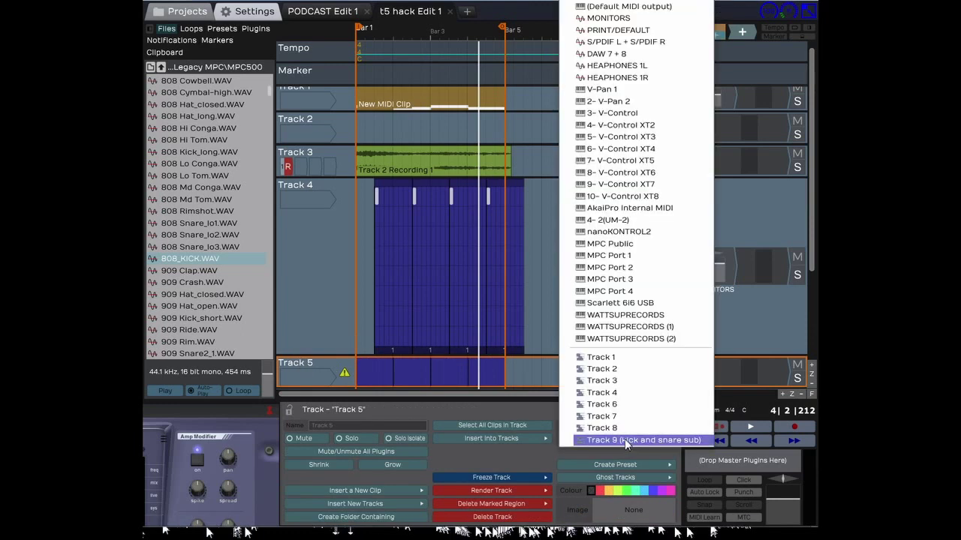
{"action": "left_click", "coordinate": [611, 394]}
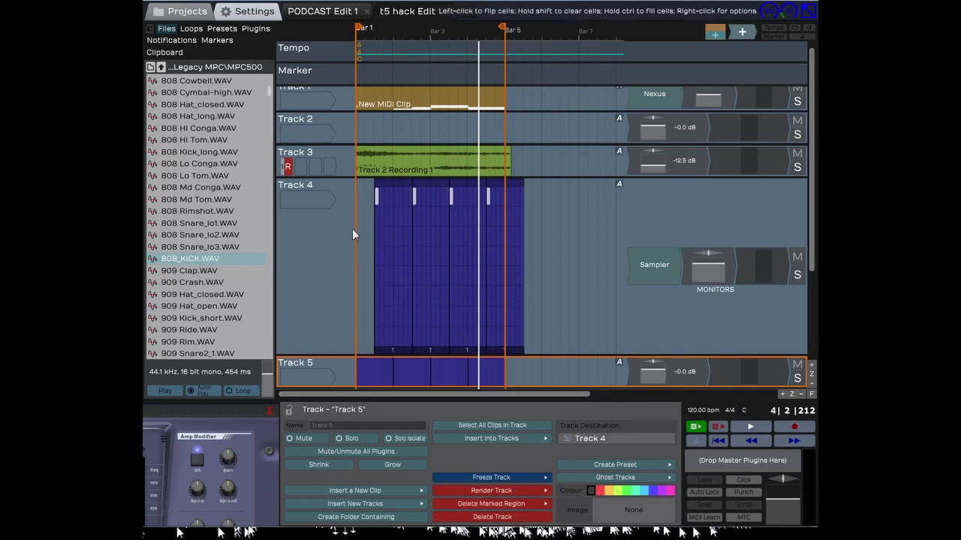
{"action": "left_click", "coordinate": [308, 184]}
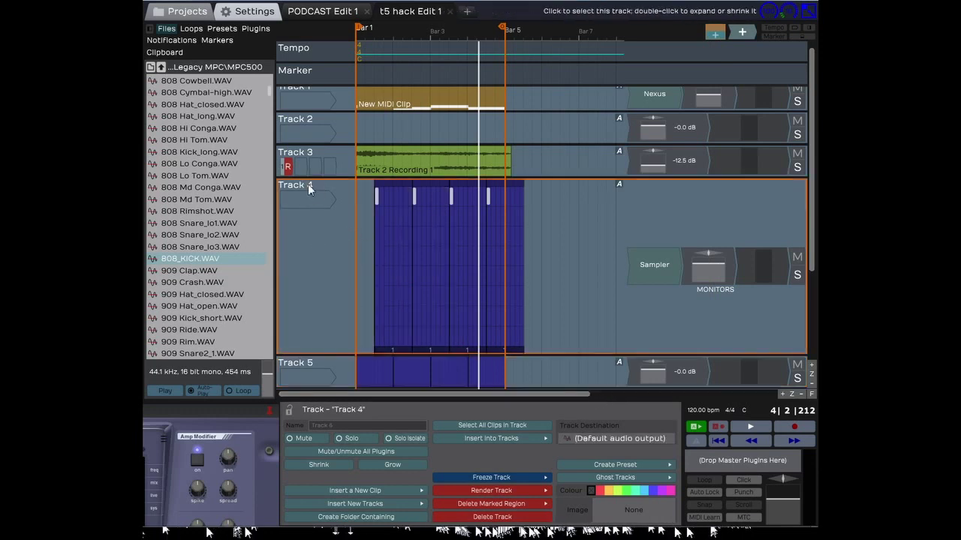
{"action": "left_click", "coordinate": [307, 363]}
Enlarge Track 5 so that all eight channels of its step-sequence clip can be edited
{"action": "scroll", "coordinate": [310, 303], "scroll_direction": "down", "scroll_amount": 4}
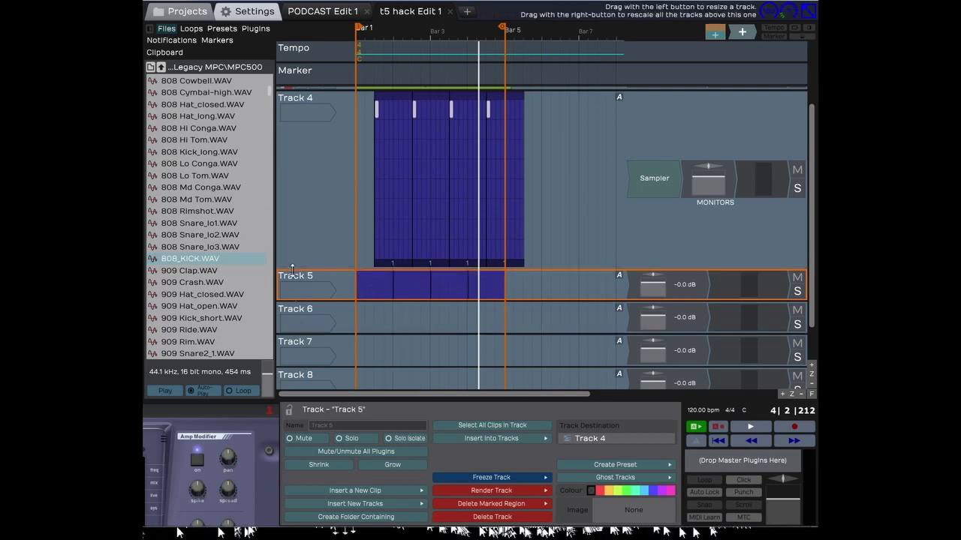
{"action": "left_click", "coordinate": [383, 277]}
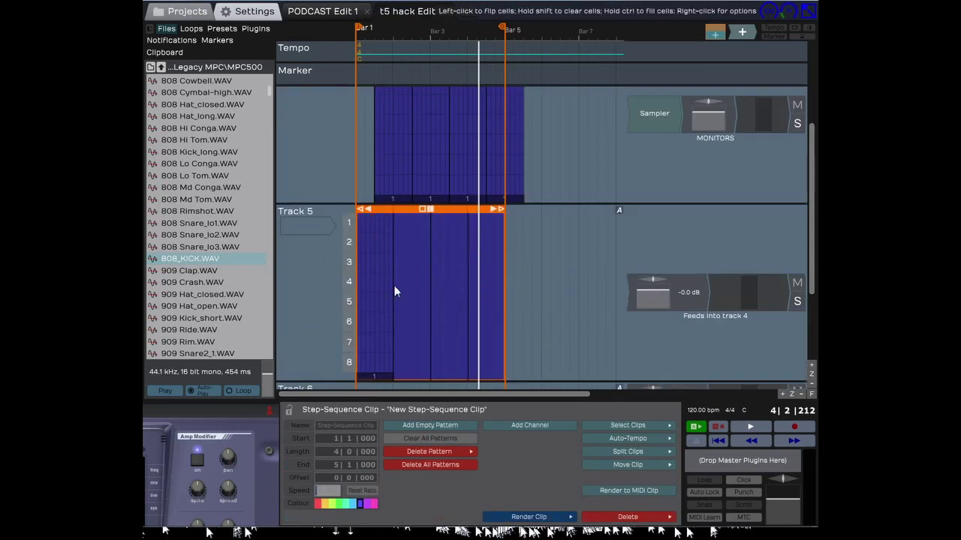
{"action": "left_click", "coordinate": [387, 283]}
Set the note of channel 1 in Track 5's clip to D4, matching the 808 snare's root note in the Sampler
{"action": "left_click", "coordinate": [355, 223]}
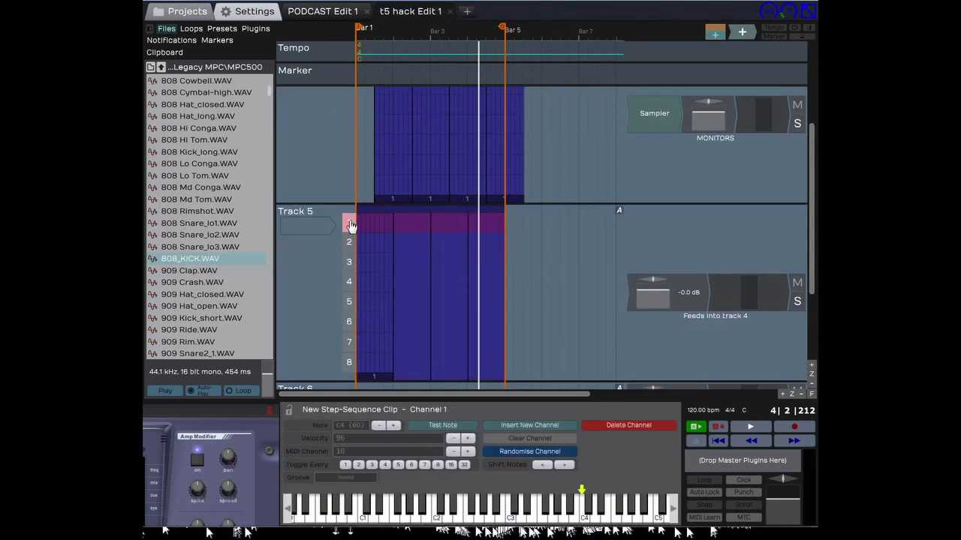
{"action": "mouse_move", "coordinate": [534, 526]}
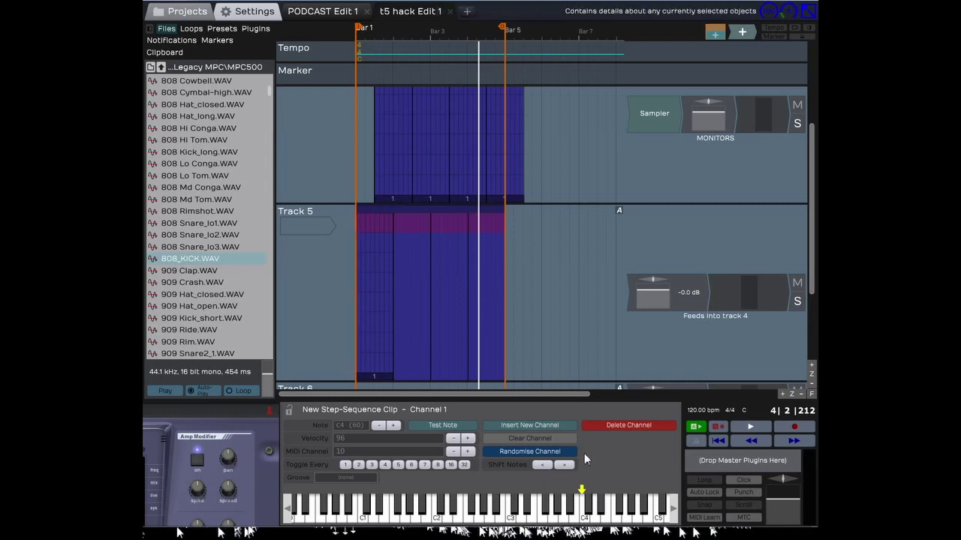
{"action": "left_click", "coordinate": [656, 116]}
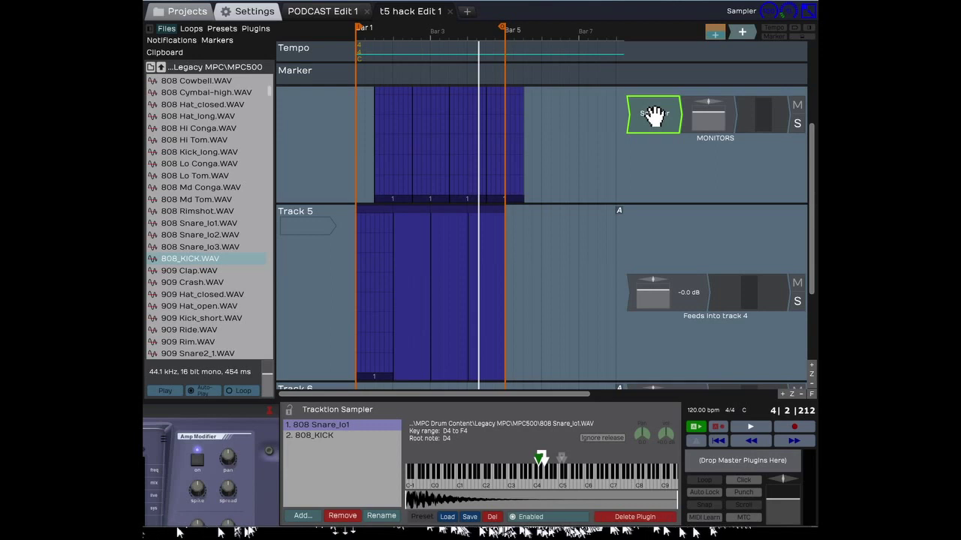
{"action": "left_click", "coordinate": [303, 214]}
{"action": "mouse_move", "coordinate": [395, 259]}
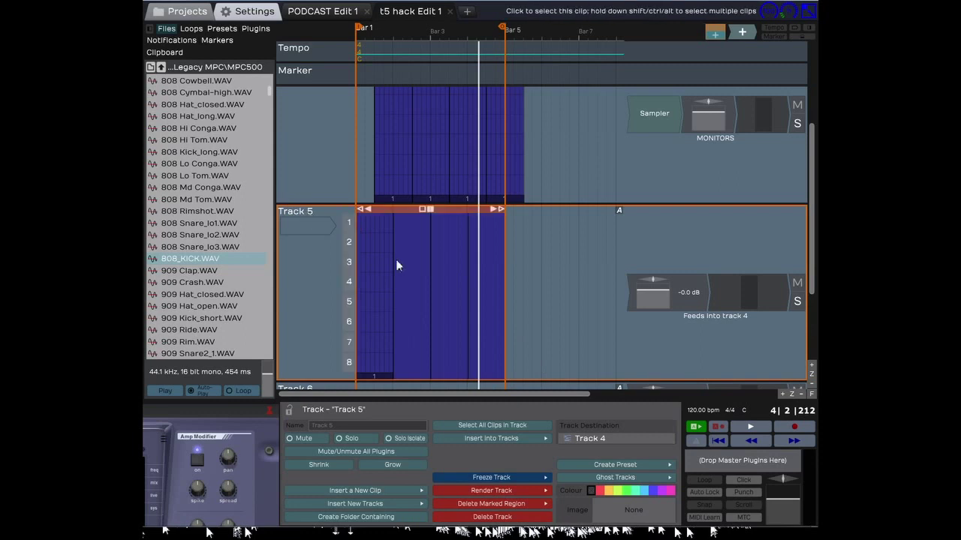
{"action": "left_click", "coordinate": [350, 227]}
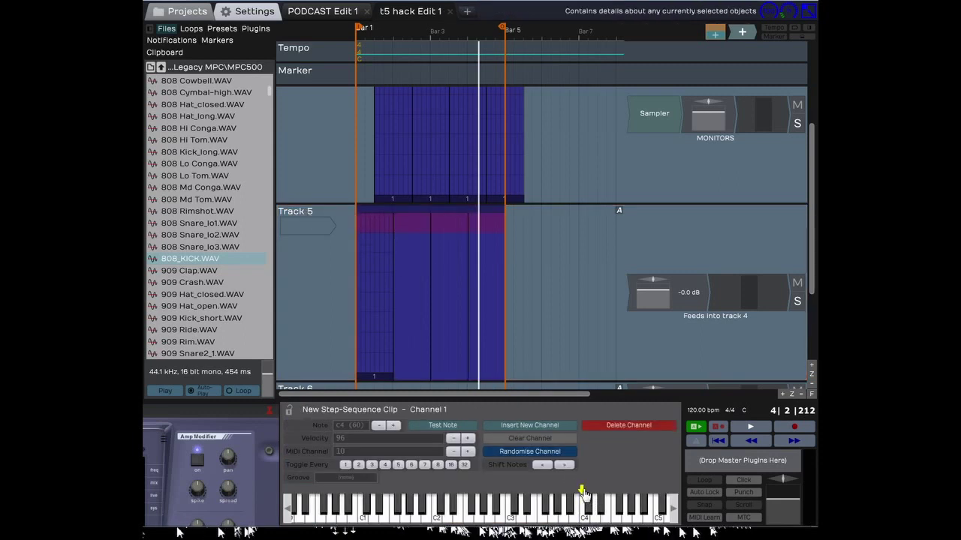
{"action": "mouse_move", "coordinate": [365, 240]}
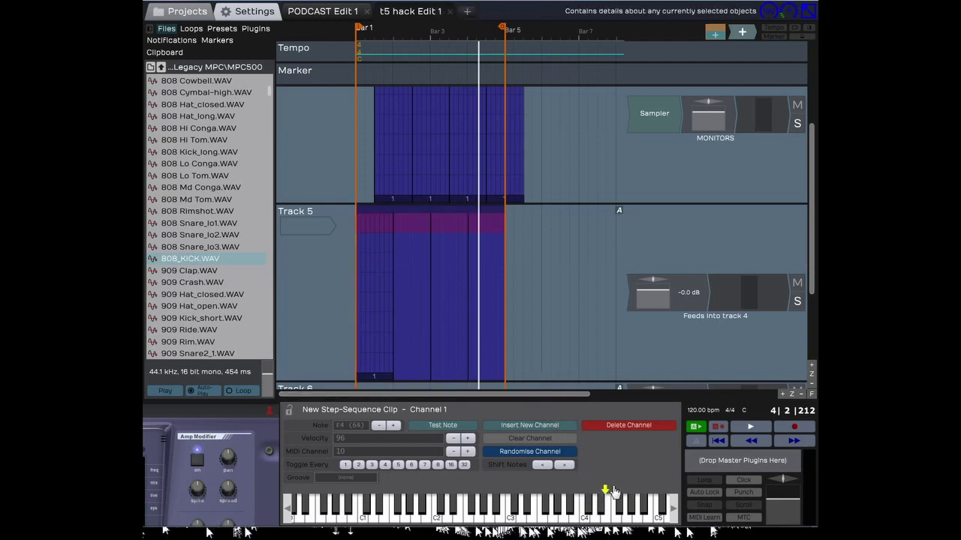
{"action": "mouse_move", "coordinate": [386, 268]}
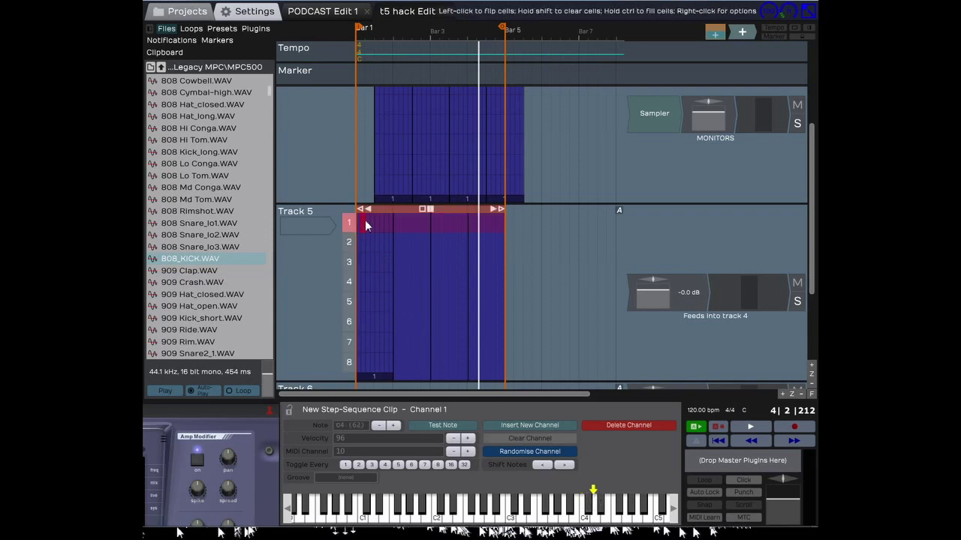
Set the note length of Track 5's pattern to 1/4 beat and place a hit on step 1 of channel 1
{"action": "scroll", "coordinate": [358, 222], "scroll_direction": "up", "scroll_amount": 5}
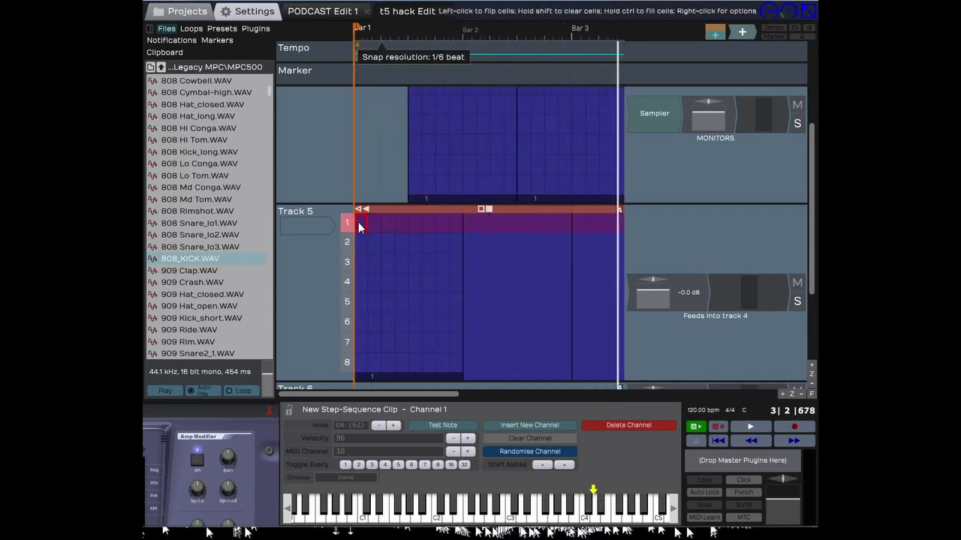
{"action": "left_click", "coordinate": [385, 379]}
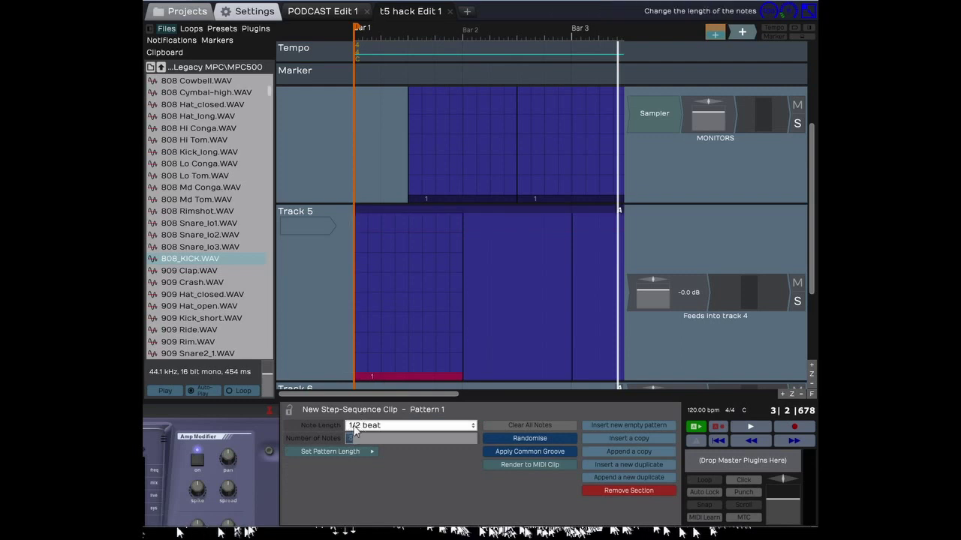
{"action": "left_click", "coordinate": [475, 431]}
{"action": "left_click", "coordinate": [405, 344]}
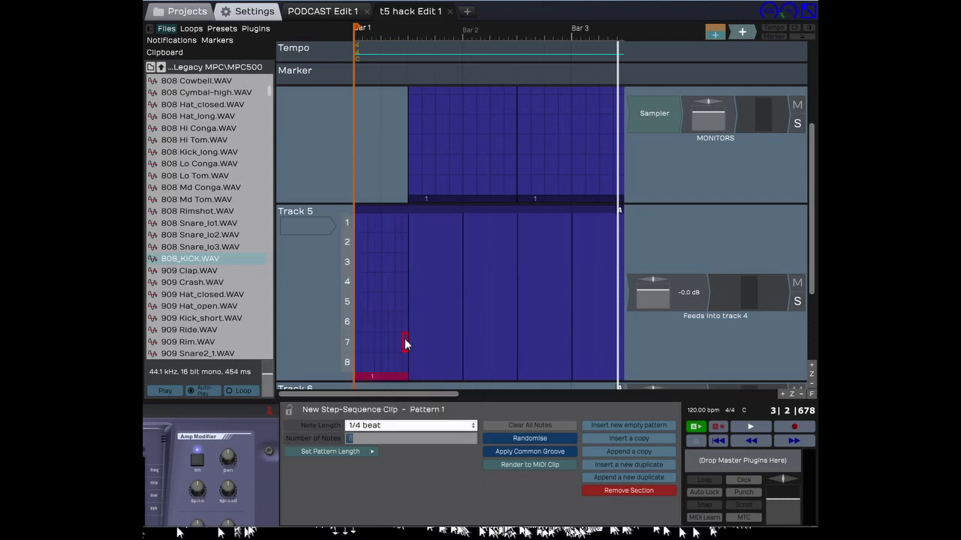
{"action": "left_click", "coordinate": [357, 224]}
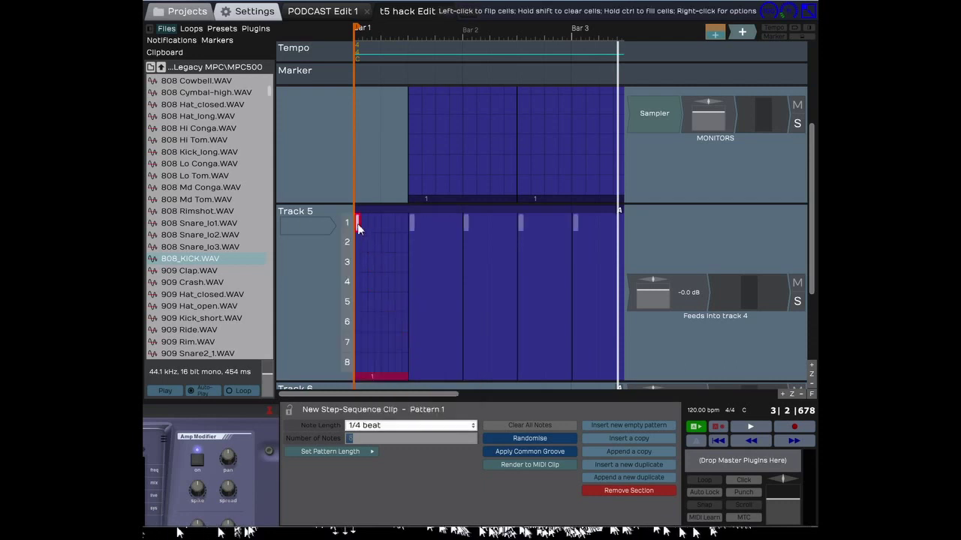
Shorten Track 5's step-sequence clip to a length of two beats
{"action": "left_click", "coordinate": [589, 214]}
{"action": "left_click_drag", "start_coordinate": [618, 209], "coordinate": [394, 241]}
{"action": "scroll", "coordinate": [382, 221], "scroll_direction": "up", "scroll_amount": 2}
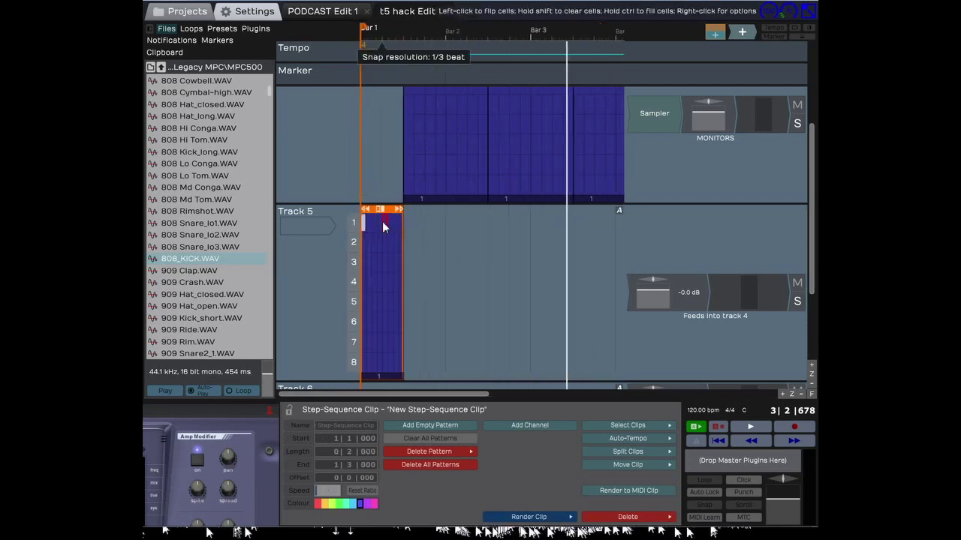
Play back the edit to hear the step-sequence clips on Track 4 and Track 5, and check their output chains
{"action": "scroll", "coordinate": [382, 221], "scroll_direction": "up", "scroll_amount": 3}
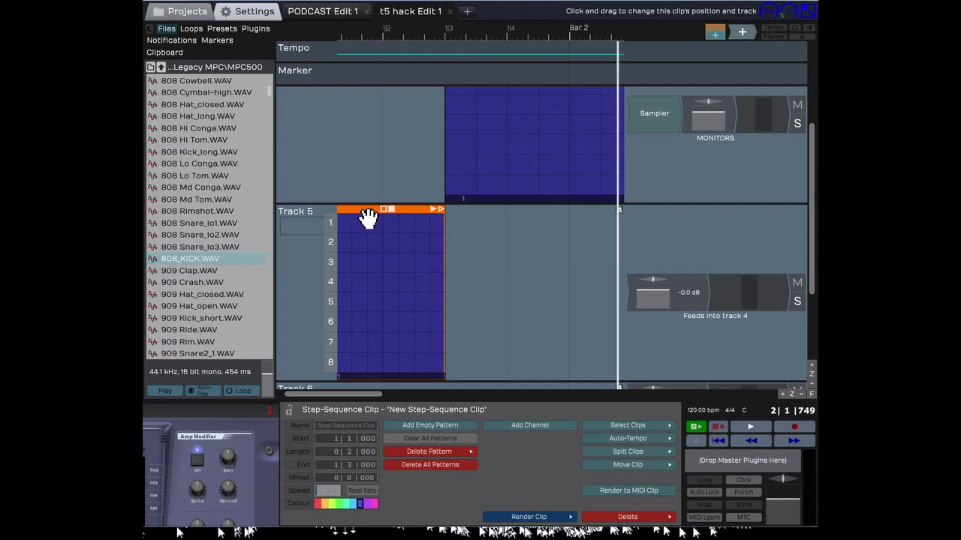
{"action": "left_click_drag", "start_coordinate": [367, 218], "coordinate": [362, 212]}
{"action": "key", "text": "space"}
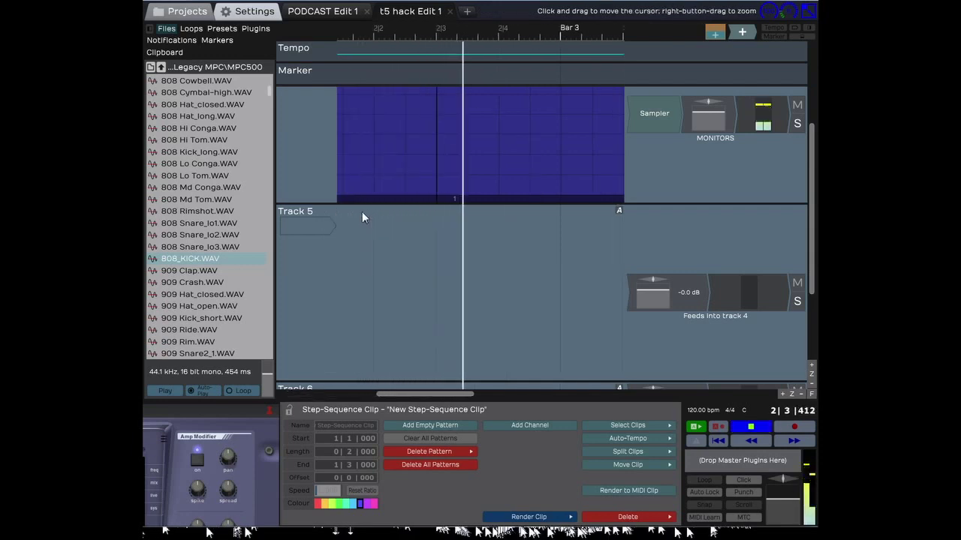
{"action": "scroll", "coordinate": [362, 213], "scroll_direction": "down", "scroll_amount": 5}
{"action": "scroll", "coordinate": [364, 218], "scroll_direction": "down", "scroll_amount": 3}
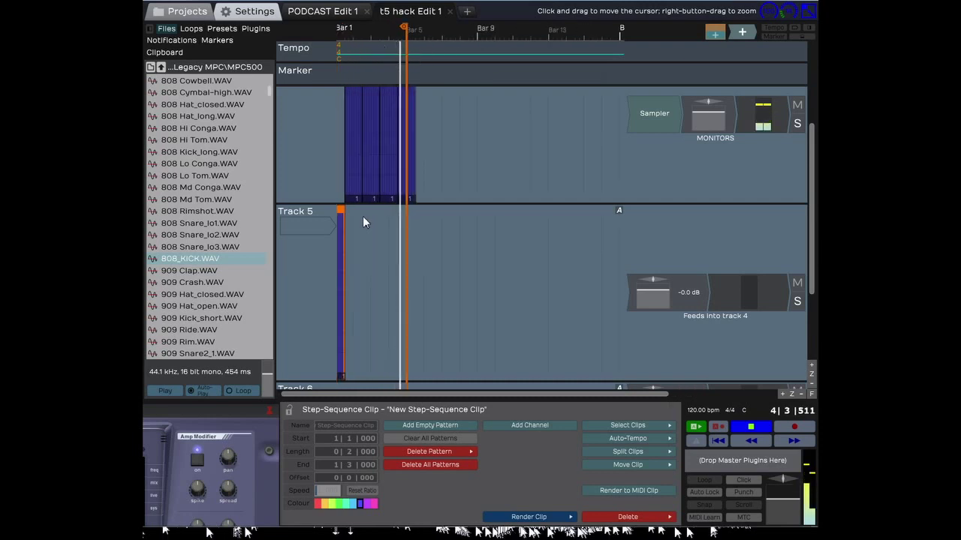
{"action": "scroll", "coordinate": [348, 217], "scroll_direction": "up", "scroll_amount": 2}
{"action": "scroll", "coordinate": [348, 217], "scroll_direction": "up", "scroll_amount": 8}
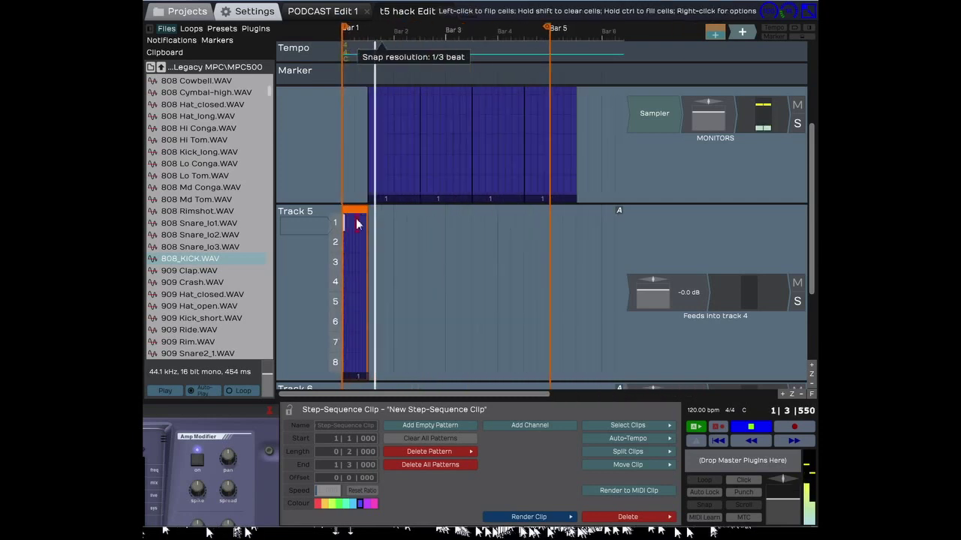
{"action": "left_click", "coordinate": [334, 228]}
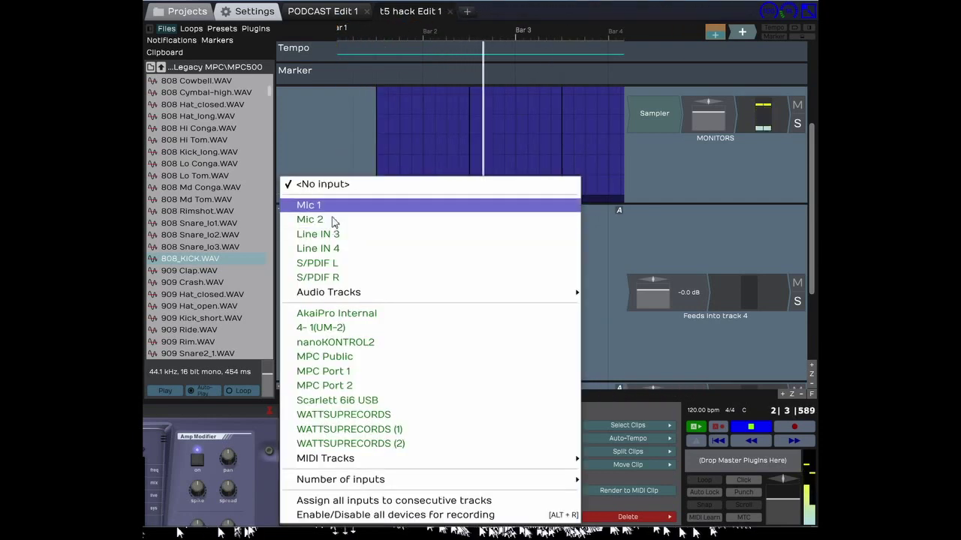
{"action": "left_click", "coordinate": [670, 278]}
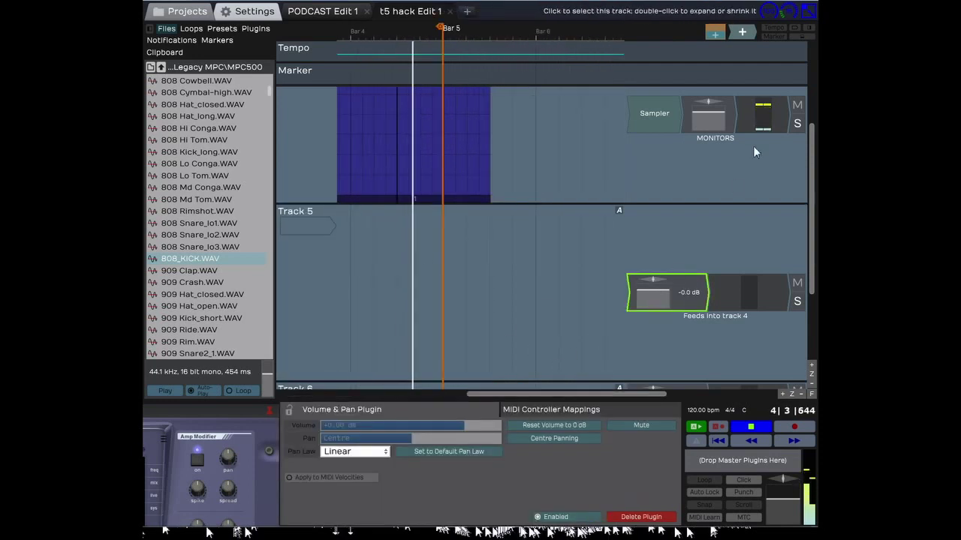
{"action": "left_click", "coordinate": [659, 120]}
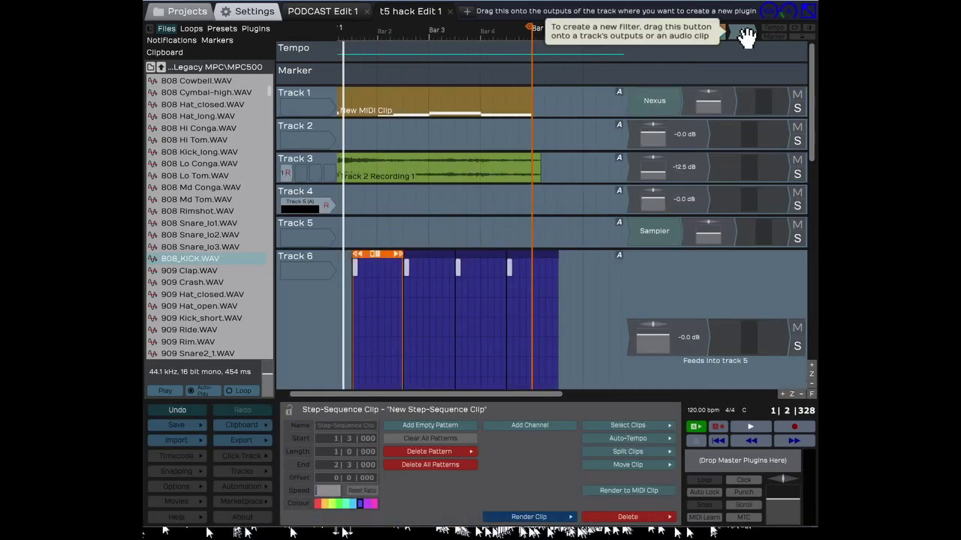
Insert the SS SAMPLER MOD rack preset as a new plugin at the start of Track 4's output chain
{"action": "left_click_drag", "start_coordinate": [747, 38], "coordinate": [738, 107]}
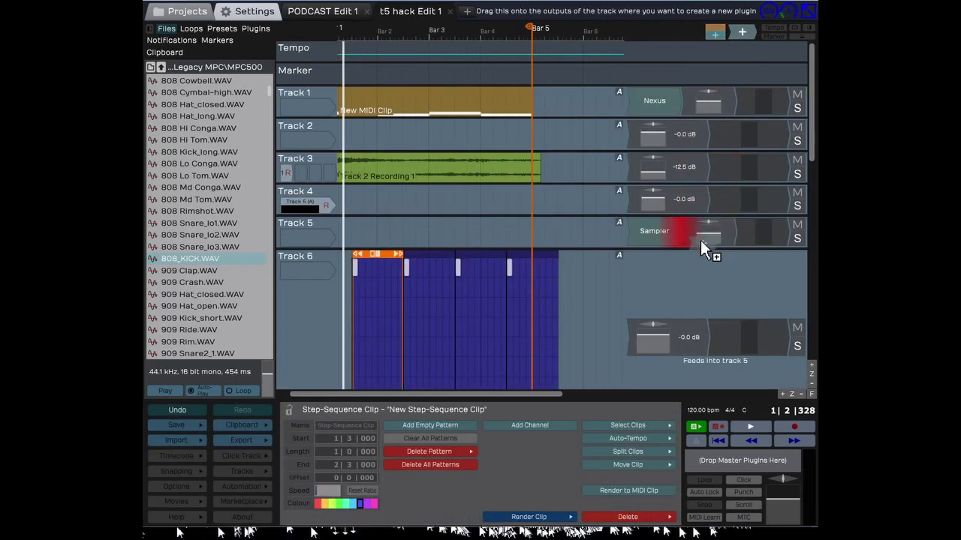
{"action": "left_click_drag", "start_coordinate": [701, 240], "coordinate": [647, 199]}
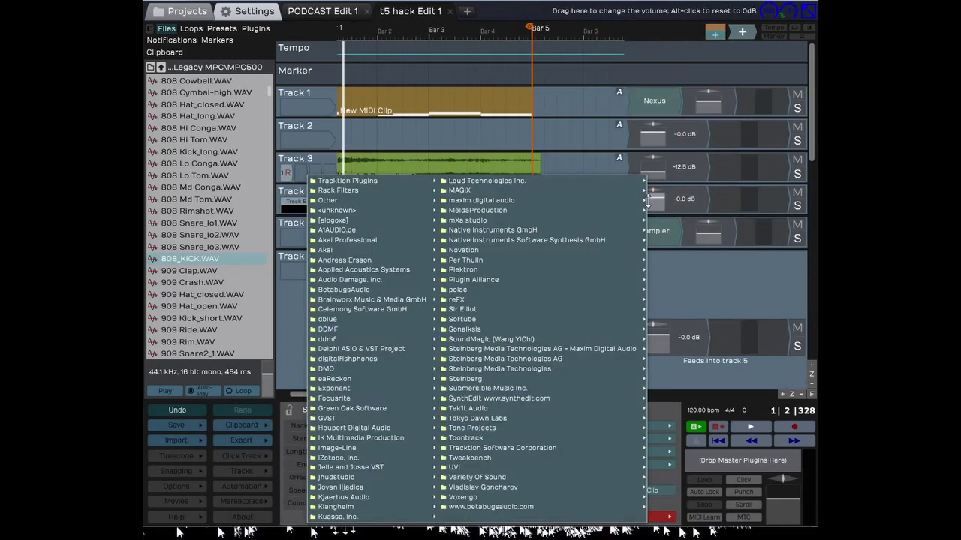
{"action": "mouse_move", "coordinate": [316, 184]}
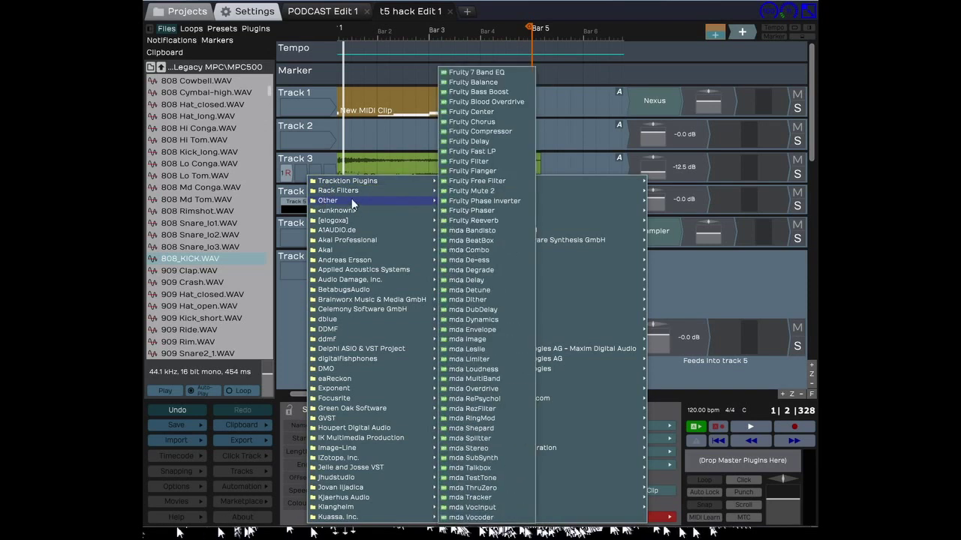
{"action": "mouse_move", "coordinate": [473, 199]}
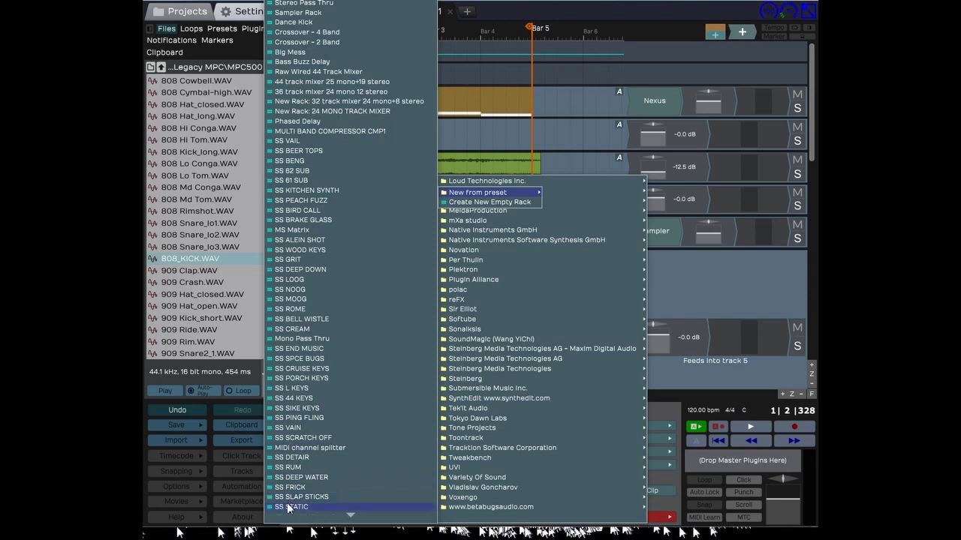
{"action": "scroll", "coordinate": [287, 508], "scroll_direction": "down", "scroll_amount": 5}
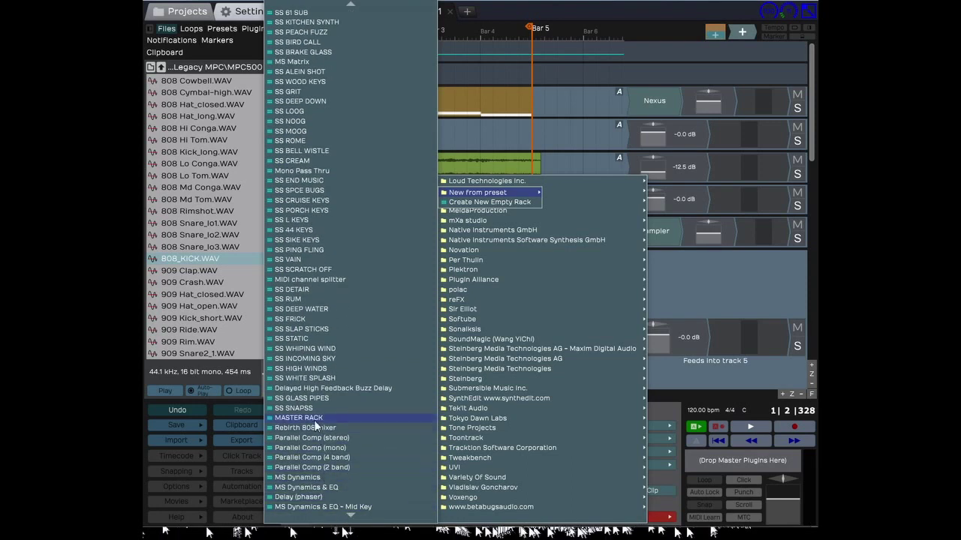
{"action": "scroll", "coordinate": [301, 29], "scroll_direction": "up", "scroll_amount": 5}
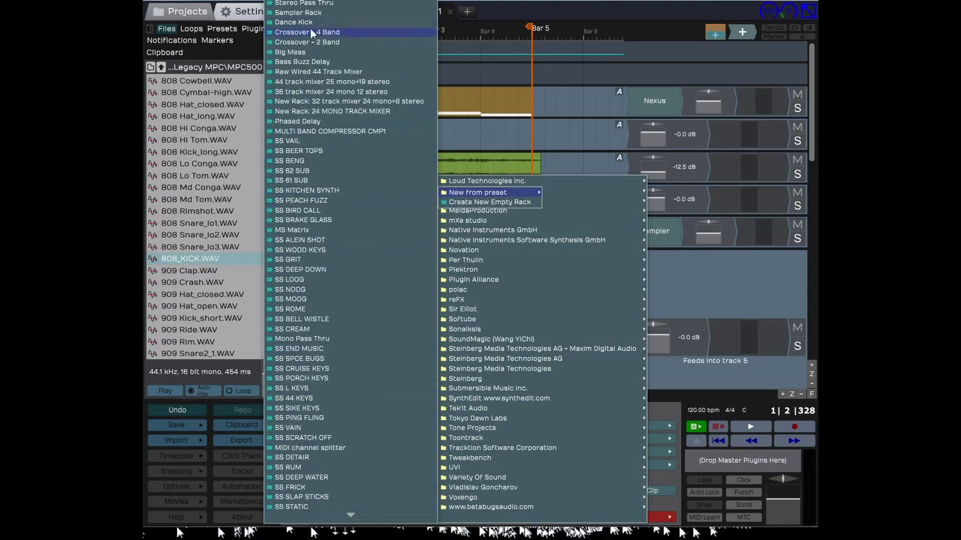
{"action": "left_click", "coordinate": [300, 158]}
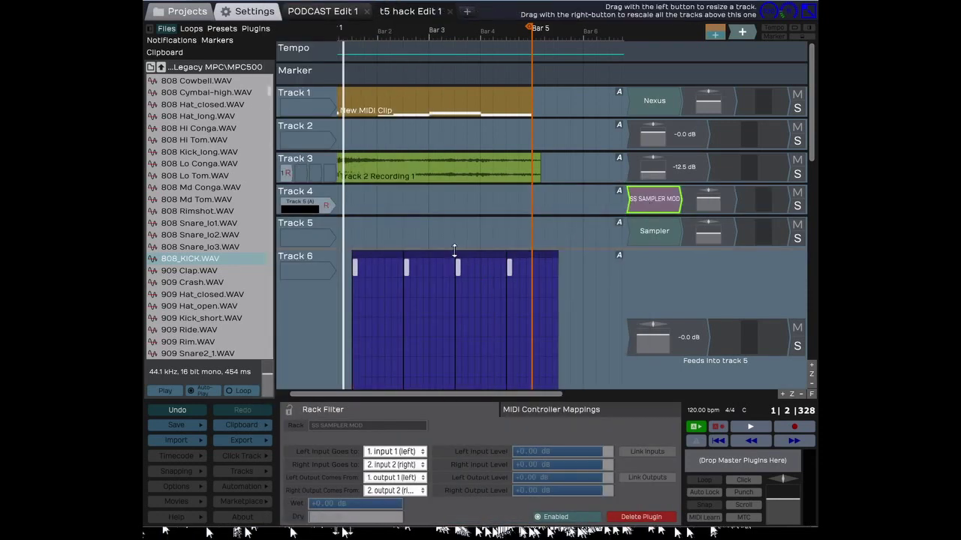
Move the MIDI clip from Track 1 to Track 4, keeping its start at bar 1
{"action": "mouse_move", "coordinate": [447, 259]}
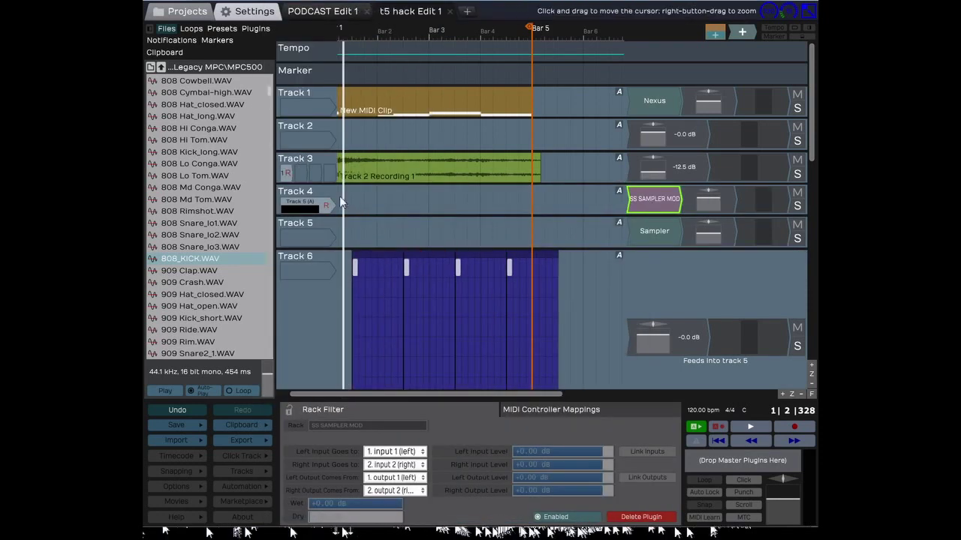
{"action": "left_click", "coordinate": [321, 194]}
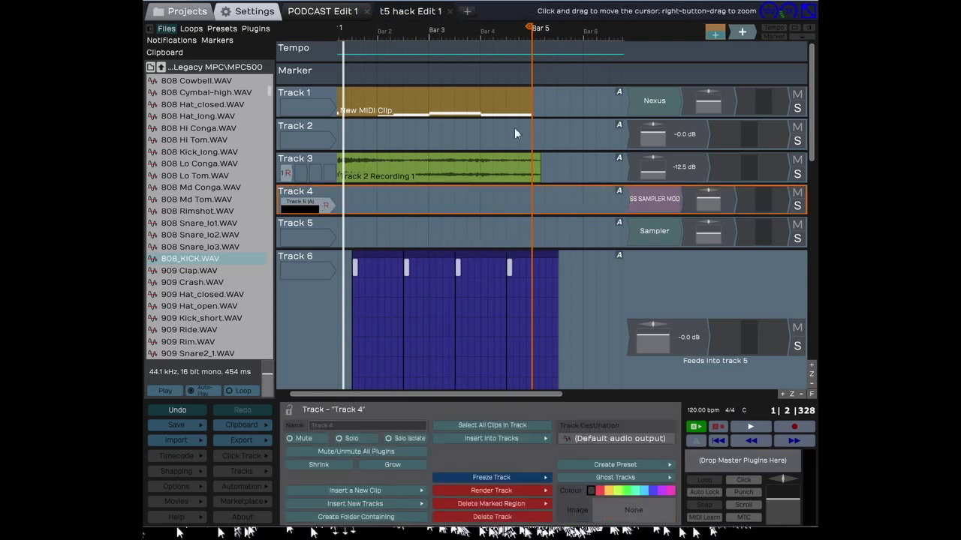
{"action": "left_click_drag", "start_coordinate": [382, 103], "coordinate": [366, 210]}
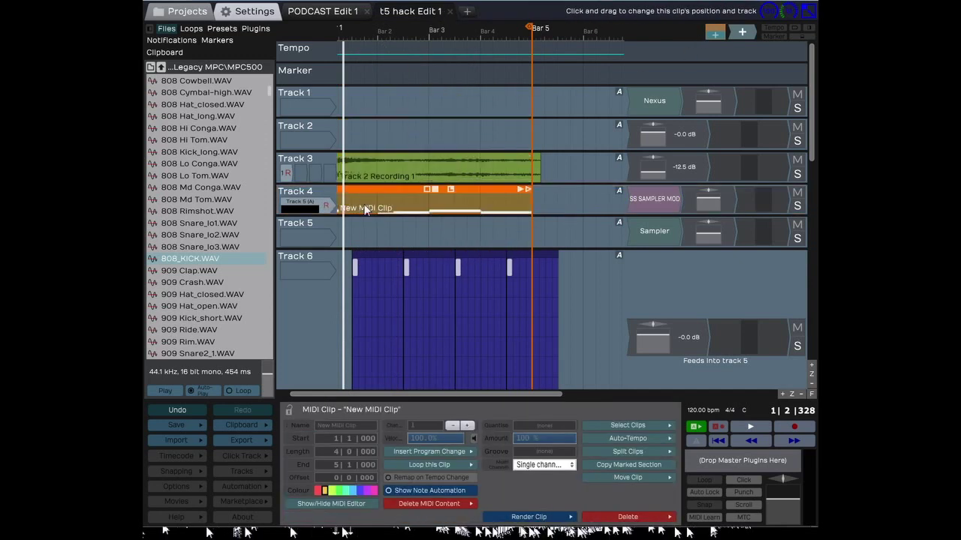
Solo Track 4 and play the edit from the beginning
{"action": "left_click", "coordinate": [798, 207]}
{"action": "left_click", "coordinate": [722, 443]}
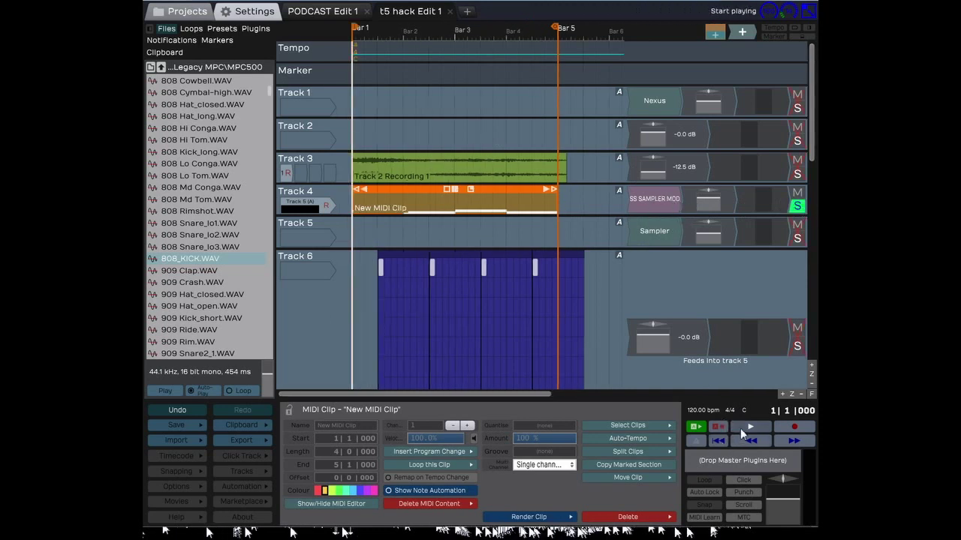
{"action": "left_click", "coordinate": [740, 425]}
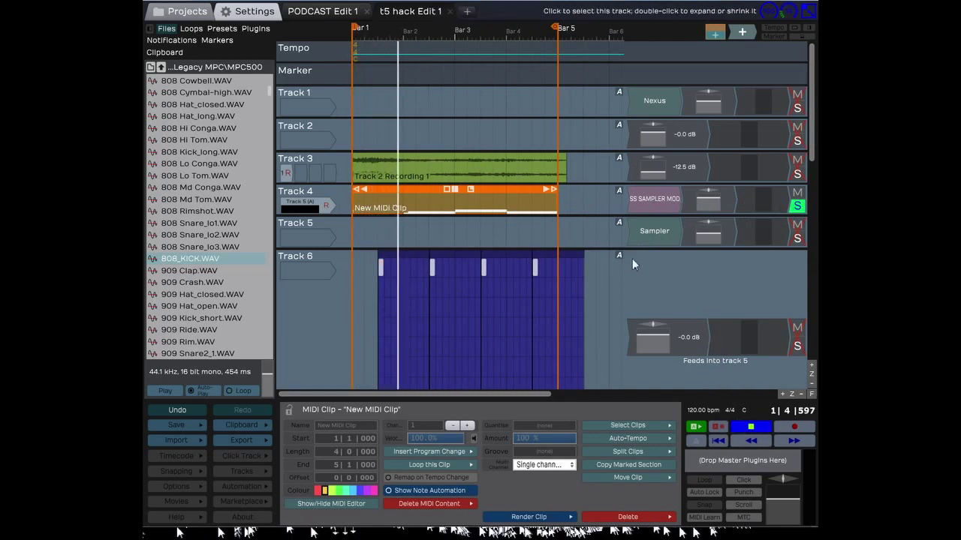
{"action": "left_click", "coordinate": [312, 195]}
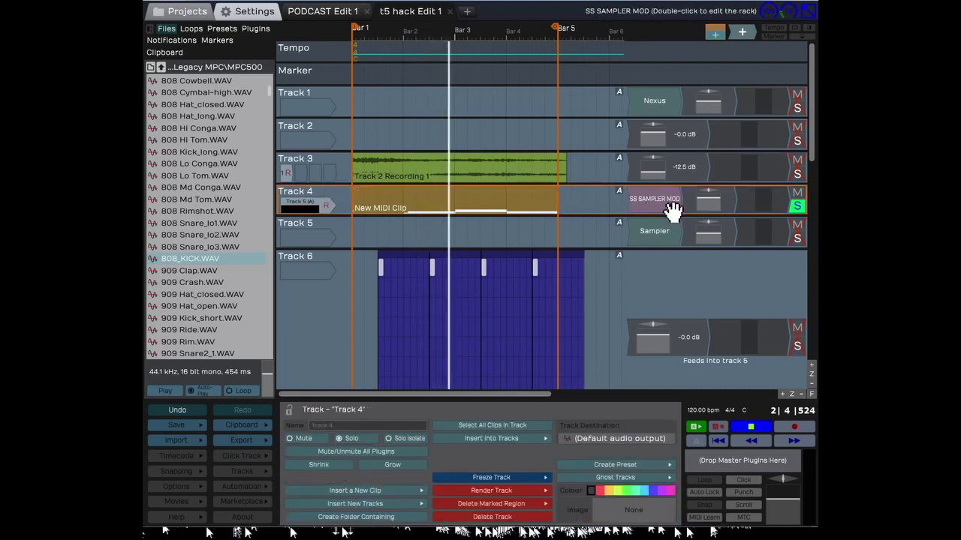
Open the SS SAMPLER MOD rack in an enlarged editor and examine the sound loaded in its Sampler
{"action": "left_click", "coordinate": [673, 208]}
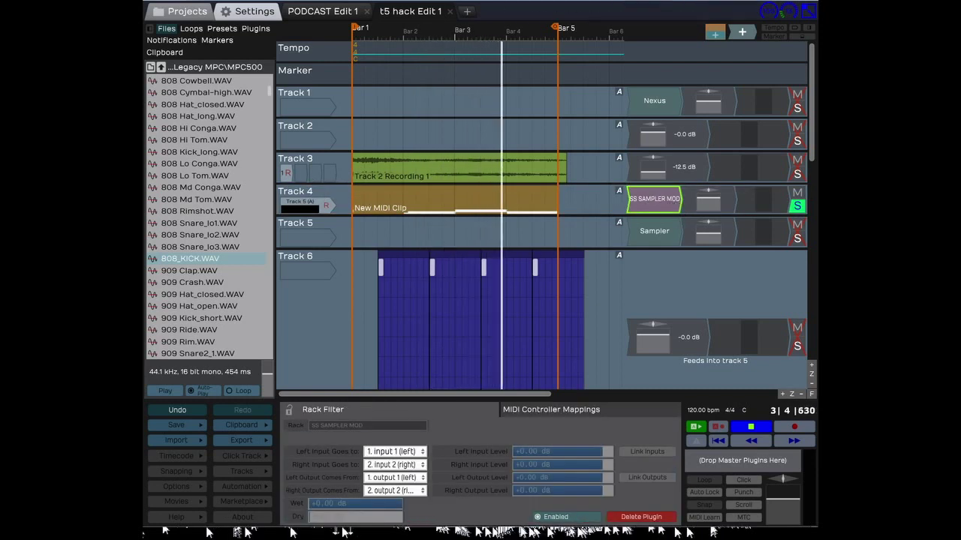
{"action": "double_click", "coordinate": [654, 199]}
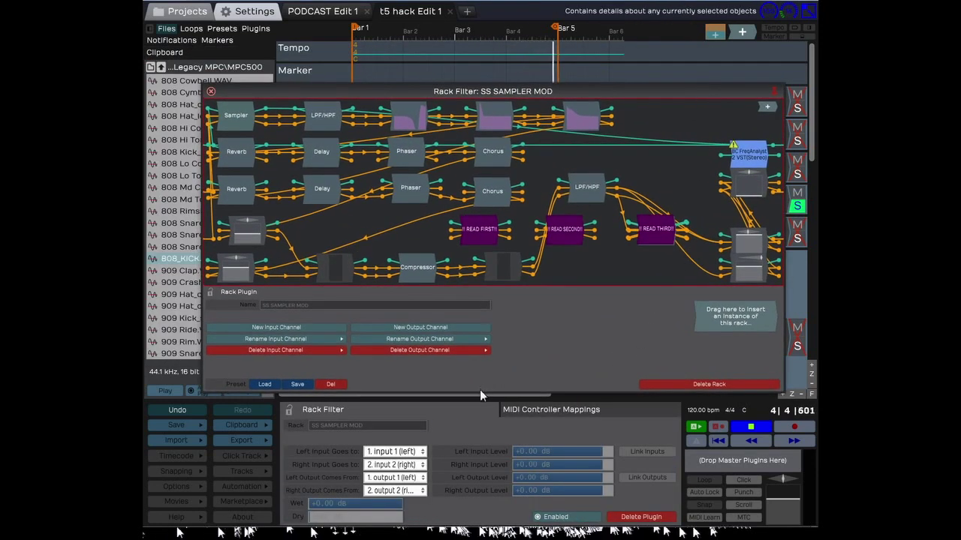
{"action": "left_click_drag", "start_coordinate": [481, 391], "coordinate": [480, 524]}
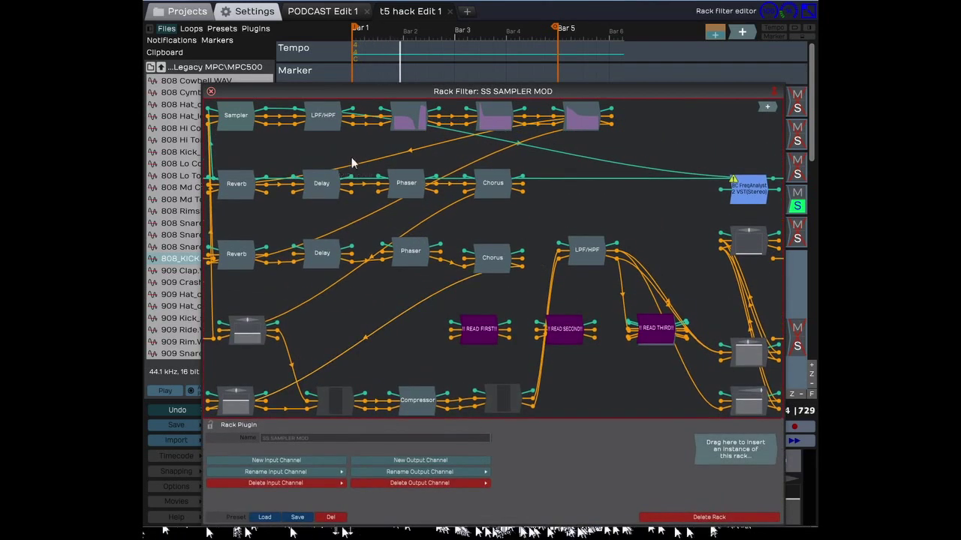
{"action": "left_click_drag", "start_coordinate": [411, 84], "coordinate": [459, 418]}
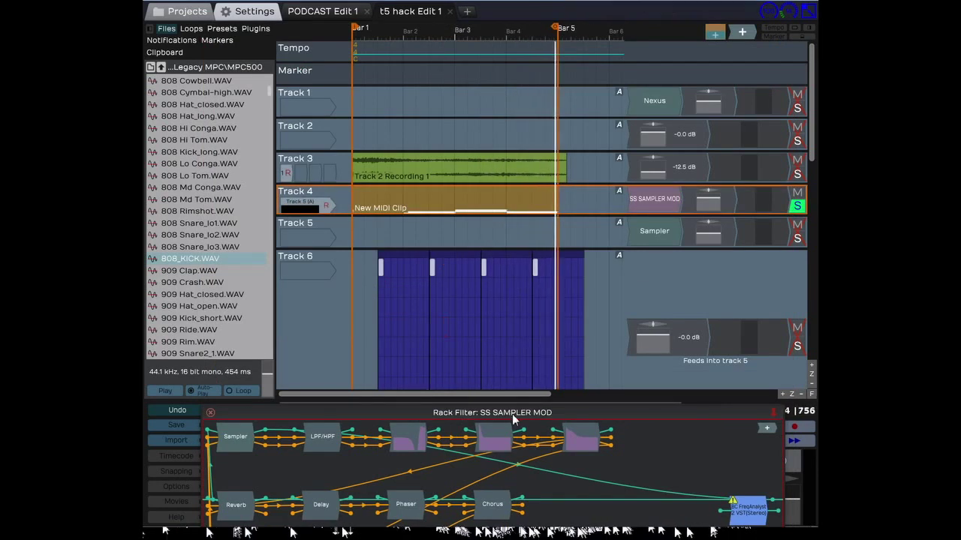
{"action": "left_click_drag", "start_coordinate": [481, 413], "coordinate": [457, 110]}
{"action": "left_click", "coordinate": [255, 116]}
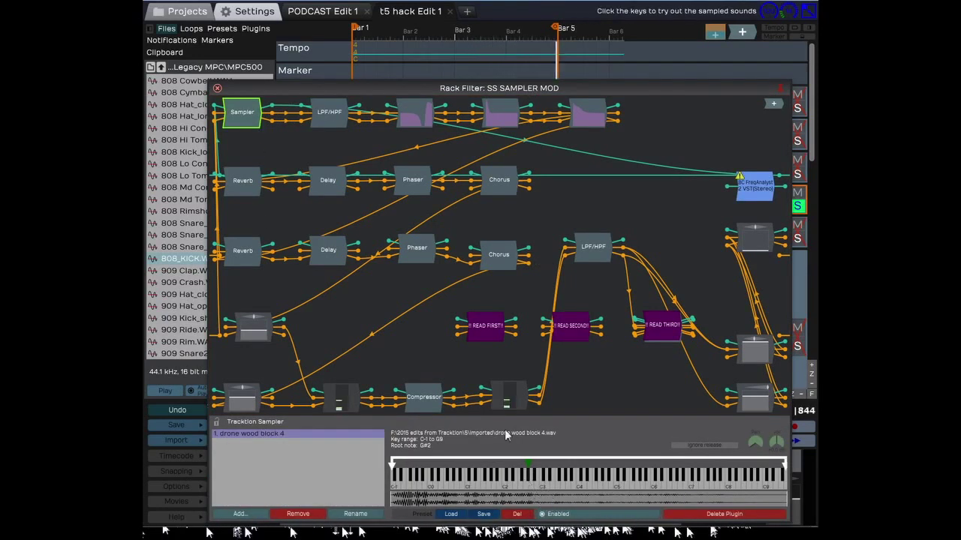
{"action": "left_click", "coordinate": [500, 36]}
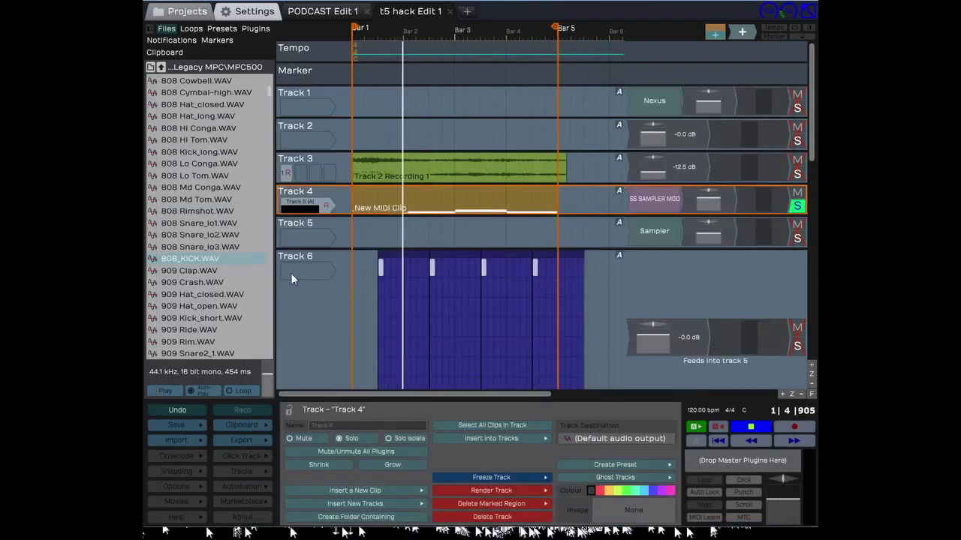
Stop playback, return to the start of the edit and play Track 4 again
{"action": "left_click", "coordinate": [736, 431]}
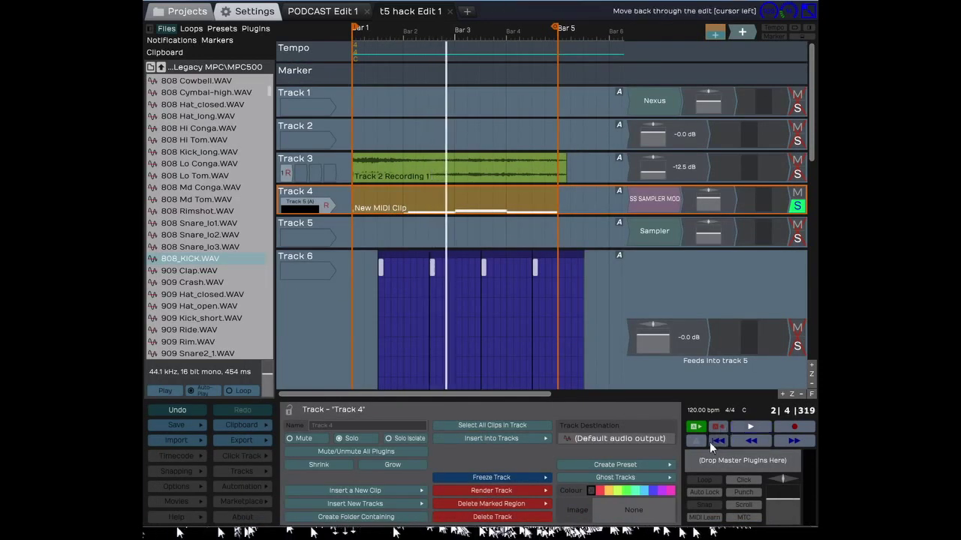
{"action": "left_click", "coordinate": [709, 442]}
{"action": "left_click", "coordinate": [733, 429]}
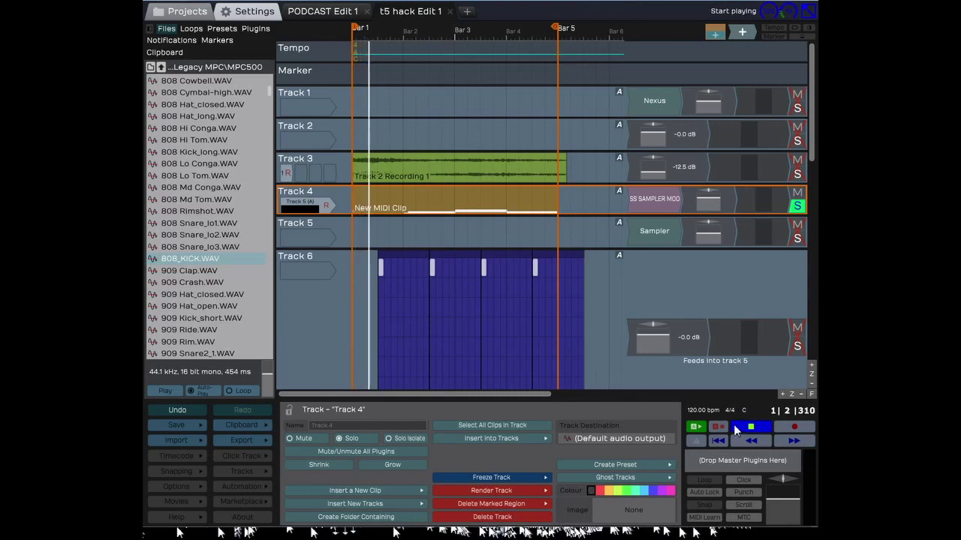
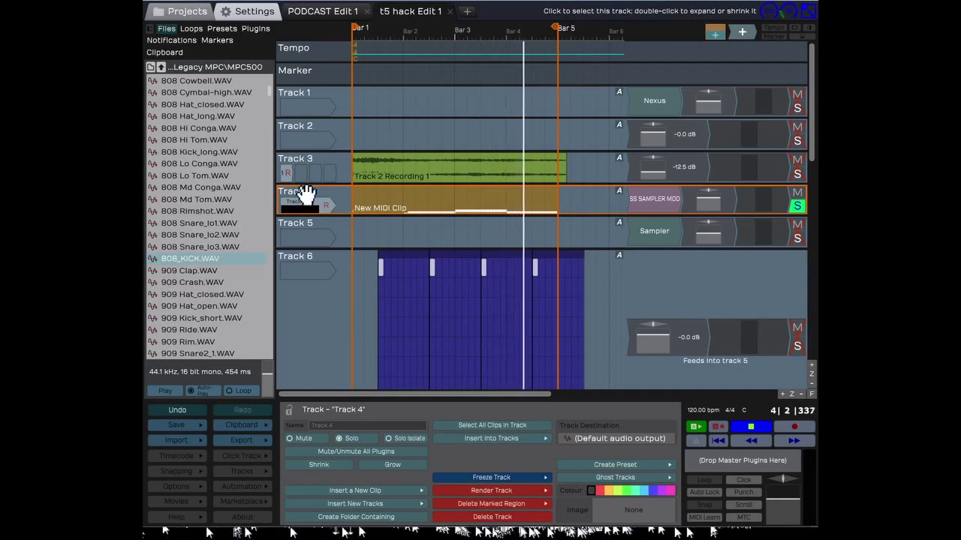
Examine the output destinations available for Track 4, leaving it on the default audio output
{"action": "double_click", "coordinate": [301, 192]}
{"action": "double_click", "coordinate": [301, 192]}
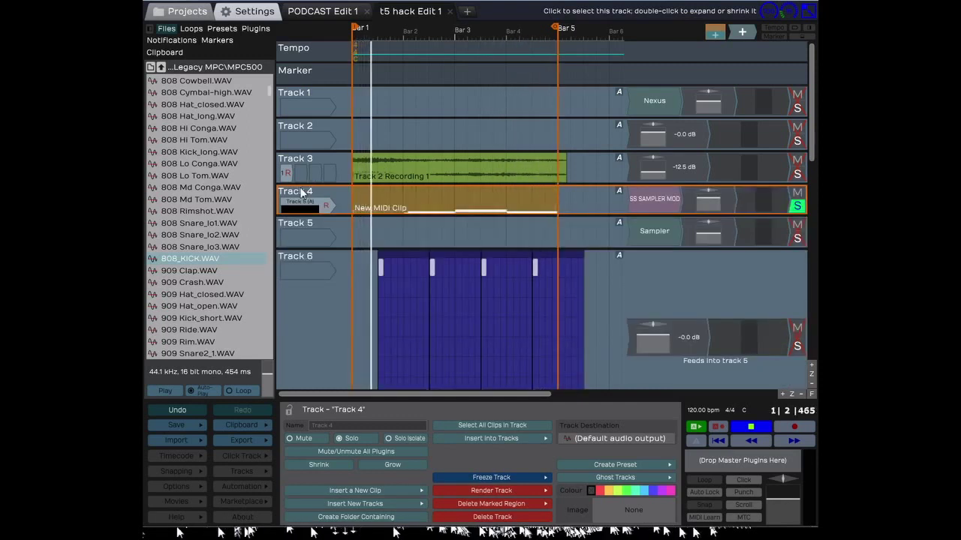
{"action": "left_click", "coordinate": [645, 439]}
{"action": "left_click", "coordinate": [623, 440]}
{"action": "left_click", "coordinate": [622, 441]}
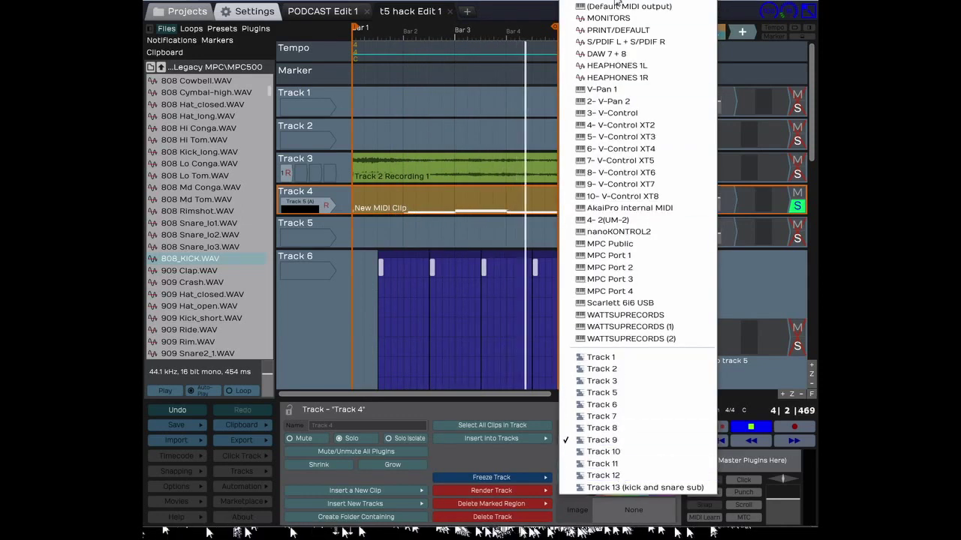
{"action": "left_click", "coordinate": [647, 259]}
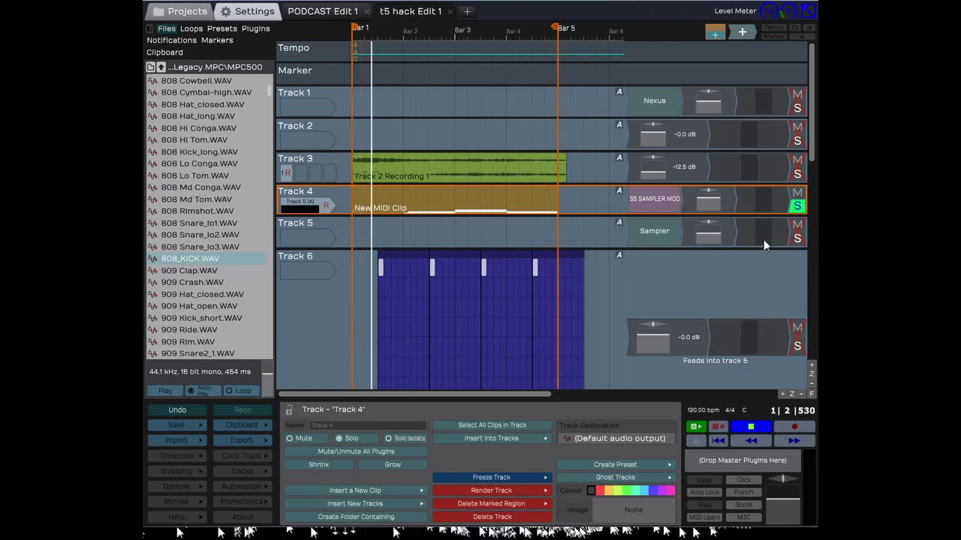
Switch Track 4 from solo to mute and select its SS SAMPLER MOD rack filter
{"action": "left_click", "coordinate": [797, 207]}
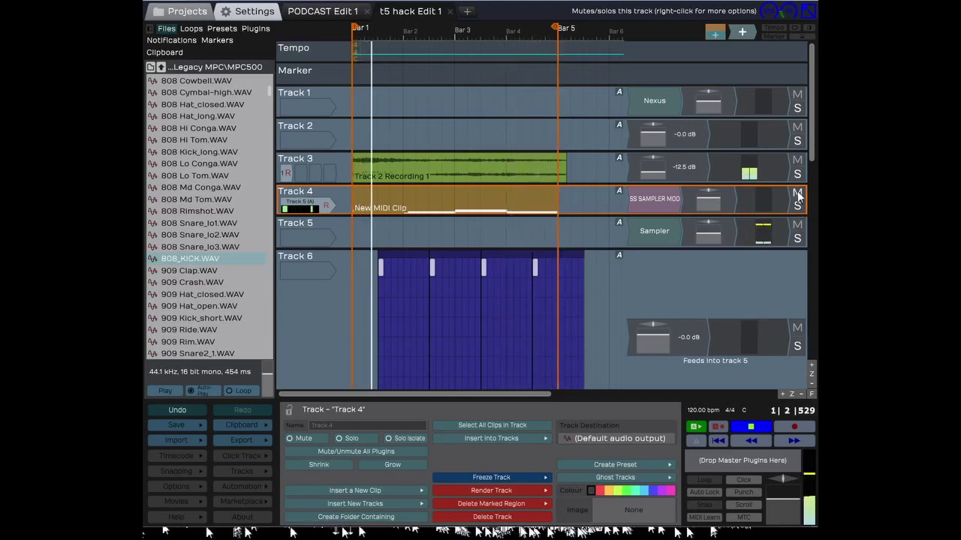
{"action": "left_click", "coordinate": [797, 195]}
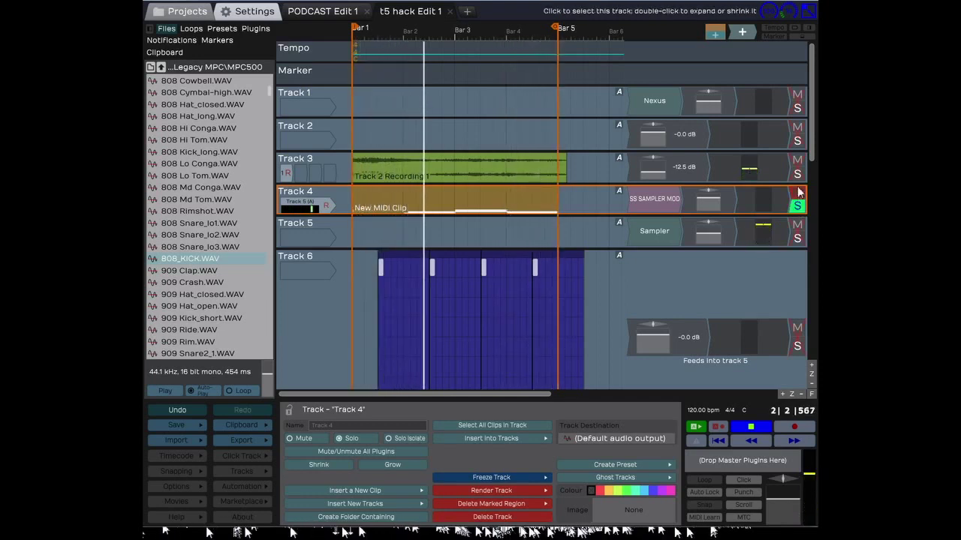
{"action": "left_click", "coordinate": [672, 203]}
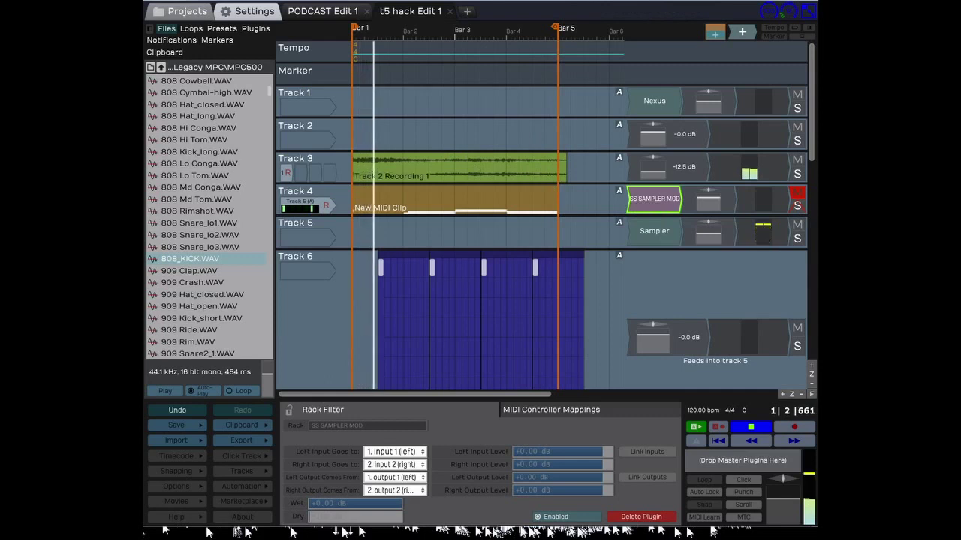
Open the SS SAMPLER MOD rack, separate the last equaliser from its row, and delete the broken BC FreqAnalyst 2 plugin
{"action": "double_click", "coordinate": [654, 199]}
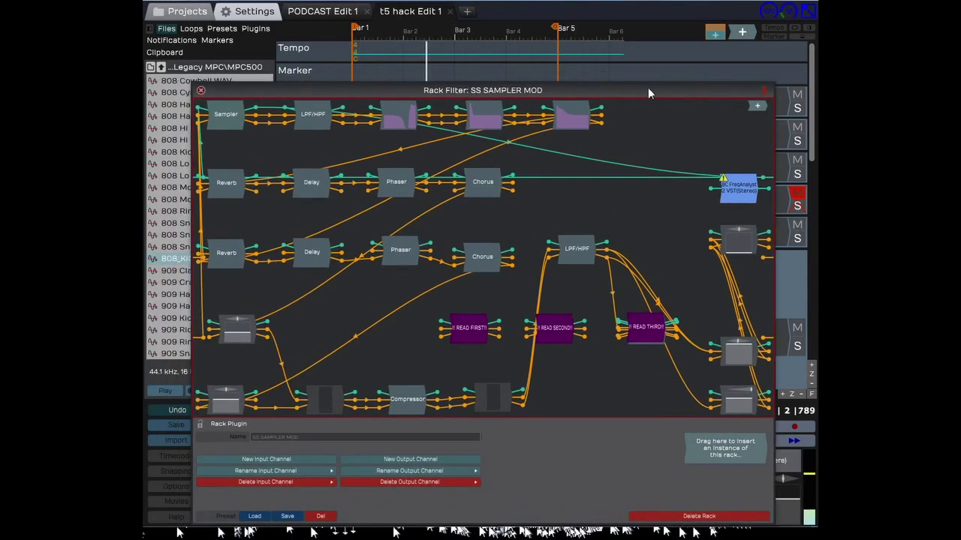
{"action": "left_click_drag", "start_coordinate": [725, 189], "coordinate": [556, 218]}
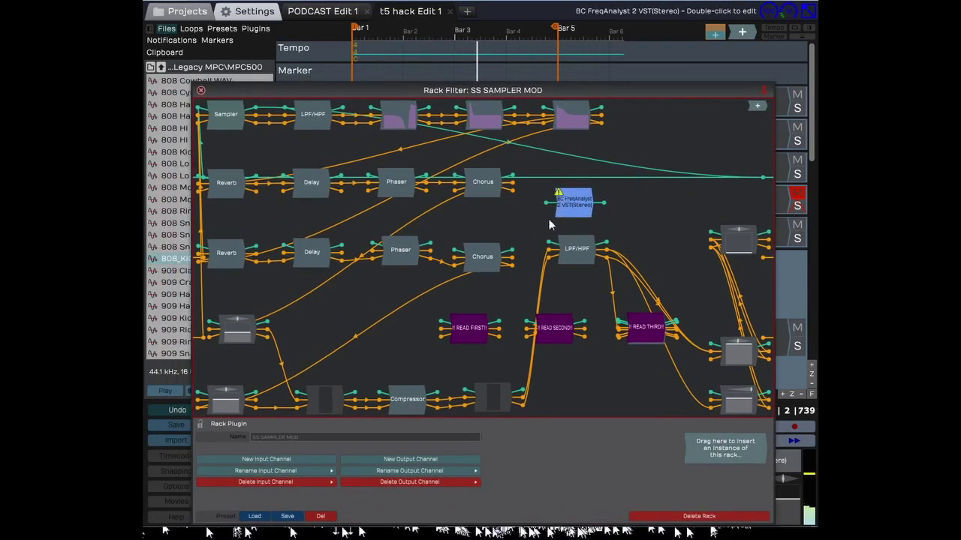
{"action": "left_click", "coordinate": [572, 208]}
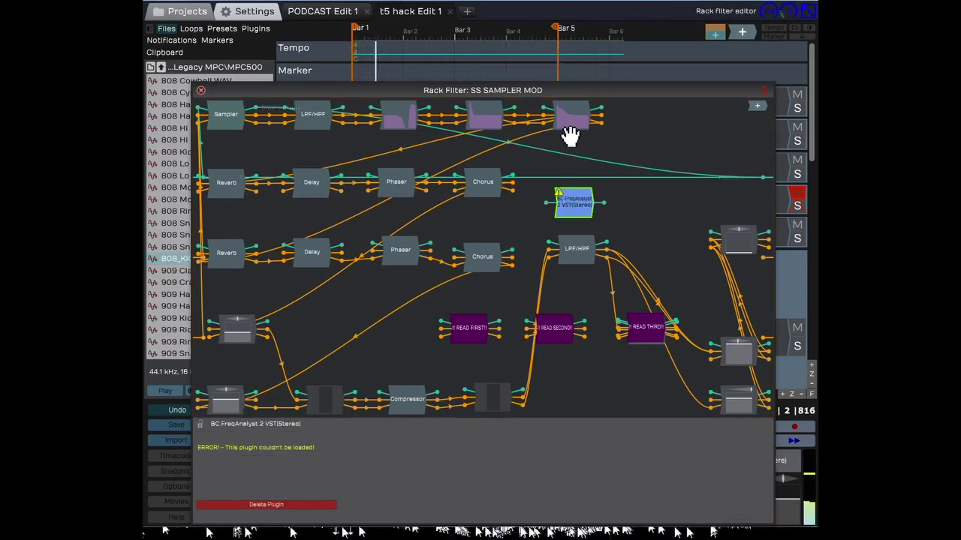
{"action": "left_click_drag", "start_coordinate": [572, 121], "coordinate": [667, 103]}
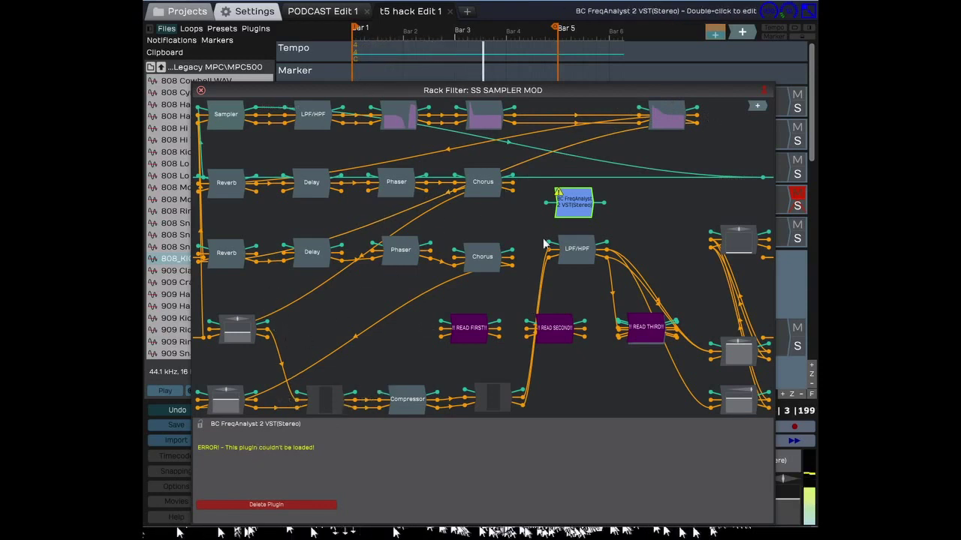
{"action": "right_click", "coordinate": [573, 202]}
{"action": "left_click", "coordinate": [596, 323]}
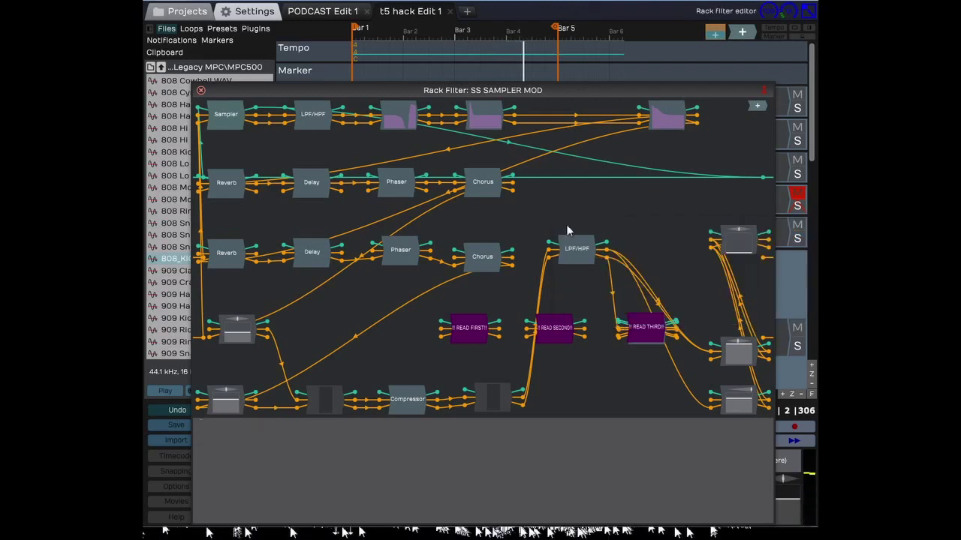
Move the rack editor aside, restart playback and bring the editor back into full view
{"action": "double_click", "coordinate": [506, 92]}
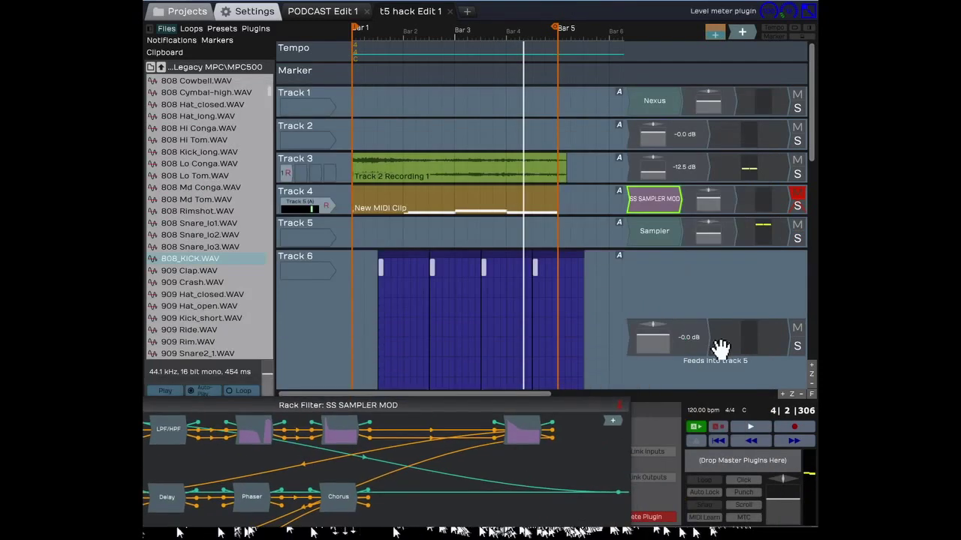
{"action": "left_click", "coordinate": [752, 430]}
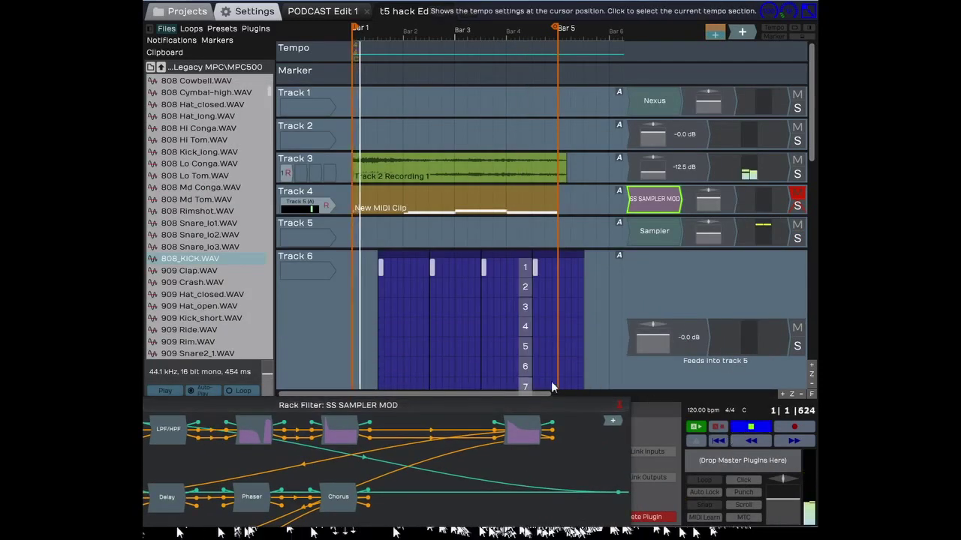
{"action": "double_click", "coordinate": [444, 421]}
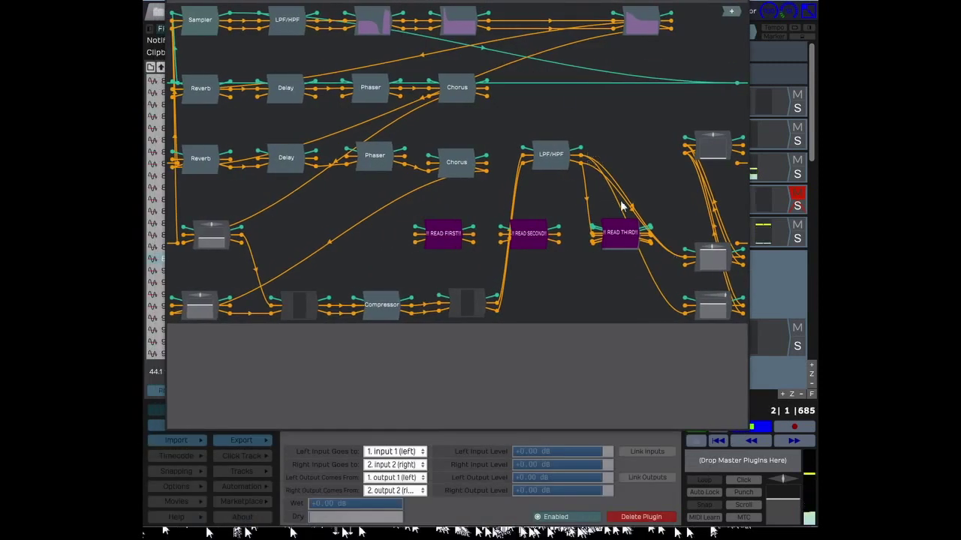
Raise the rack's final Volume & Pan module to -7.86 dB and move it and the left-panned volume module into open space
{"action": "left_click", "coordinate": [730, 138]}
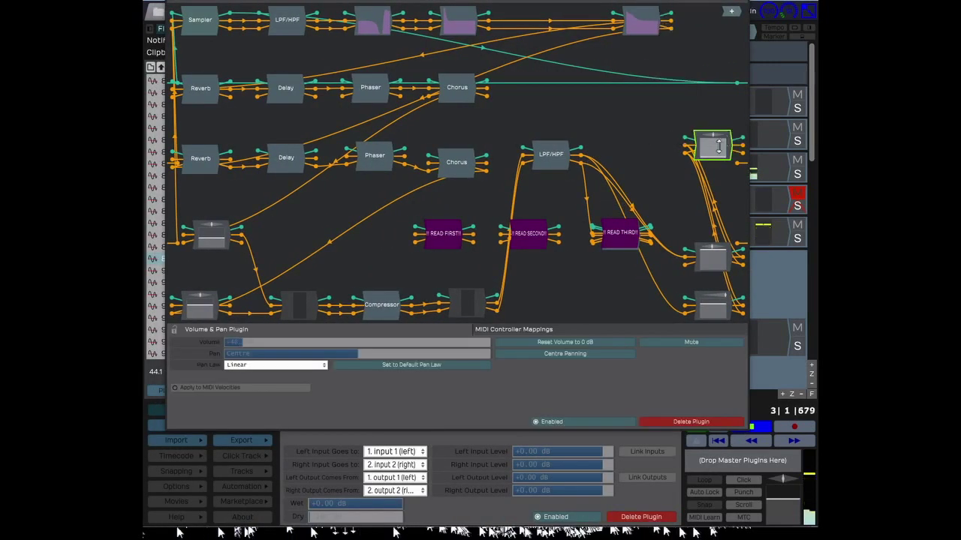
{"action": "left_click_drag", "start_coordinate": [705, 143], "coordinate": [607, 123]}
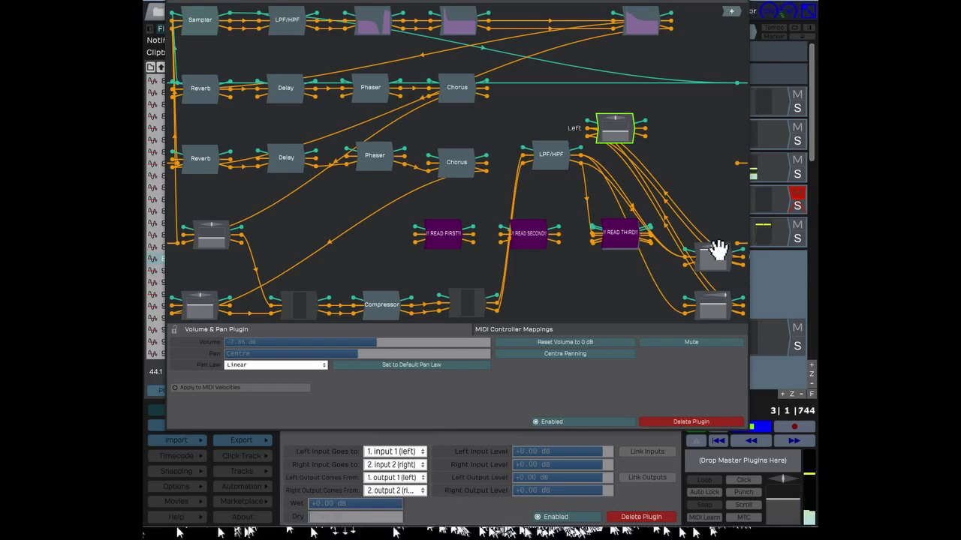
{"action": "left_click_drag", "start_coordinate": [711, 250], "coordinate": [678, 180]}
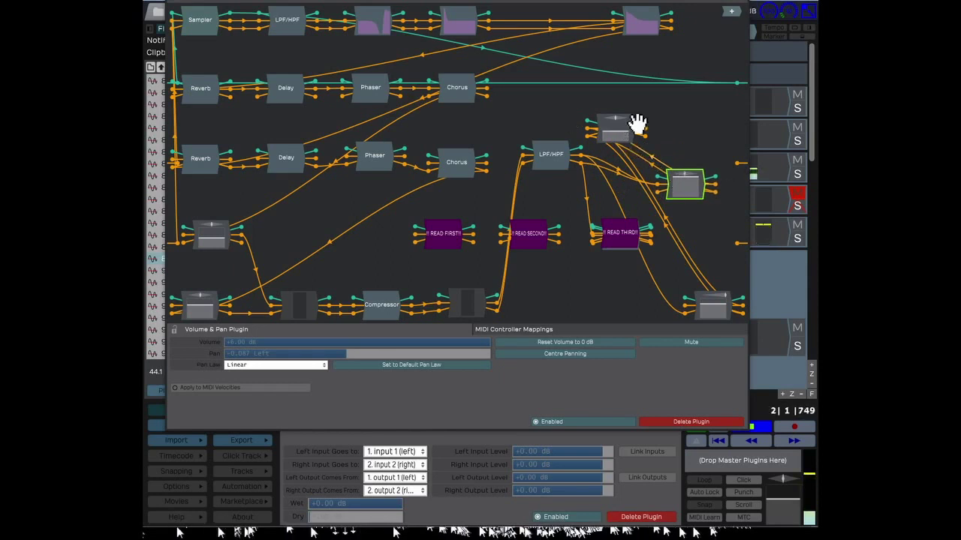
{"action": "left_click_drag", "start_coordinate": [635, 124], "coordinate": [599, 87]}
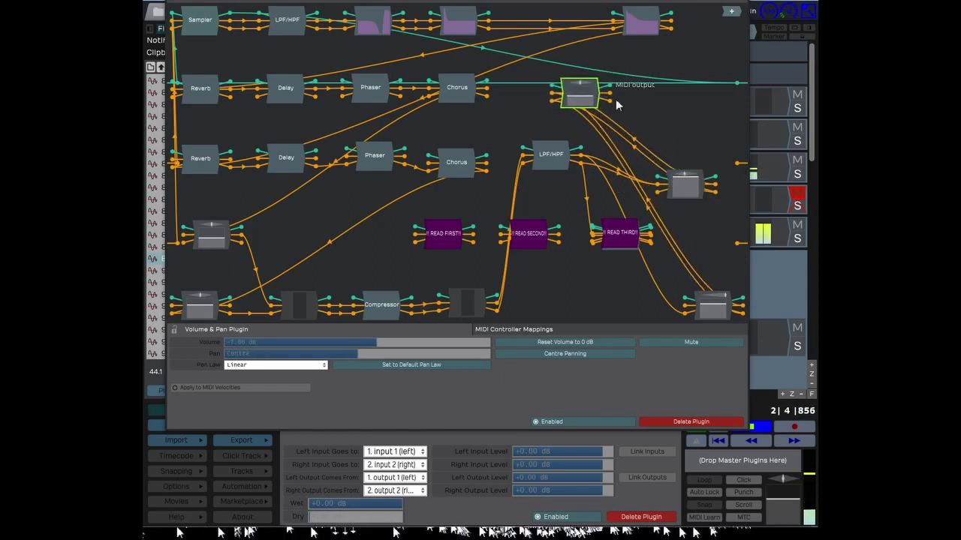
{"action": "left_click", "coordinate": [694, 174]}
{"action": "left_click_drag", "start_coordinate": [708, 182], "coordinate": [680, 149]}
{"action": "left_click_drag", "start_coordinate": [600, 93], "coordinate": [597, 63]}
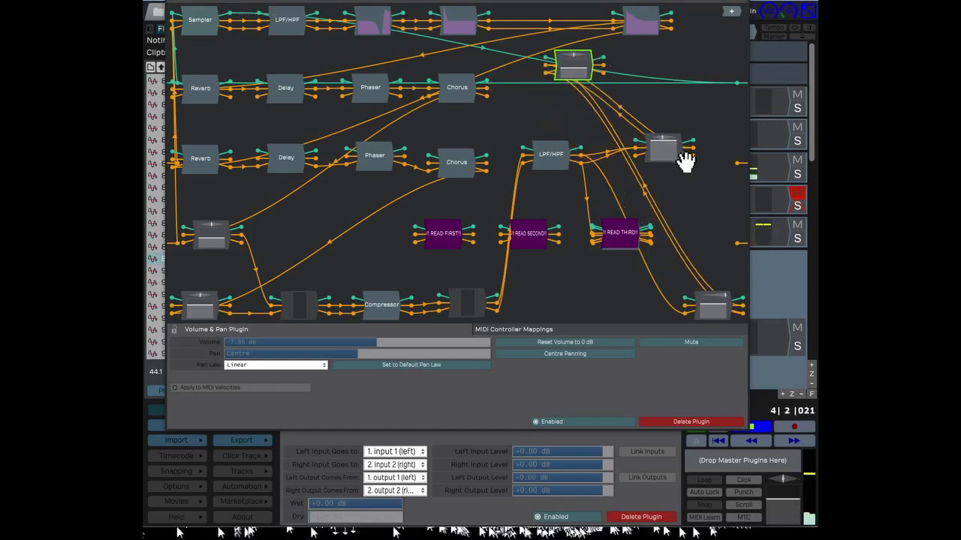
Inspect the right-panned volume module and reposition the final and left-panned Volume & Pan modules so their wiring can be followed
{"action": "left_click_drag", "start_coordinate": [682, 161], "coordinate": [732, 197]}
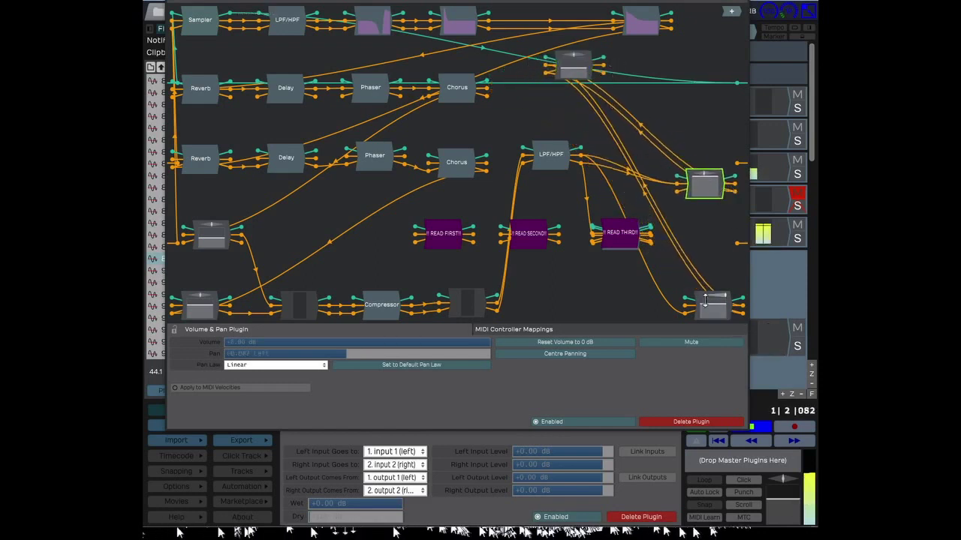
{"action": "mouse_move", "coordinate": [629, 242]}
{"action": "left_mouse_down"}
{"action": "mouse_move", "coordinate": [581, 272]}
{"action": "mouse_move", "coordinate": [581, 253]}
{"action": "mouse_move", "coordinate": [633, 241]}
{"action": "left_mouse_up"}
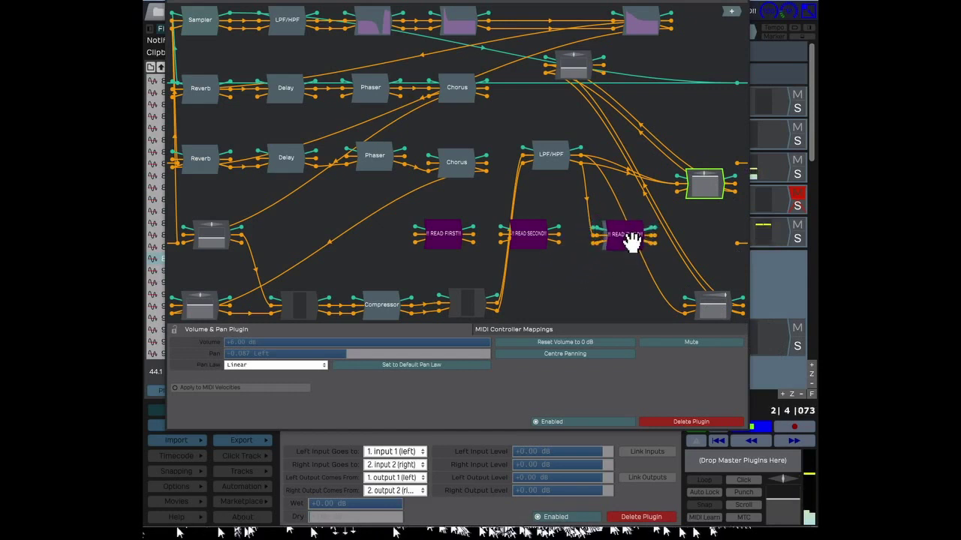
{"action": "left_click", "coordinate": [706, 297]}
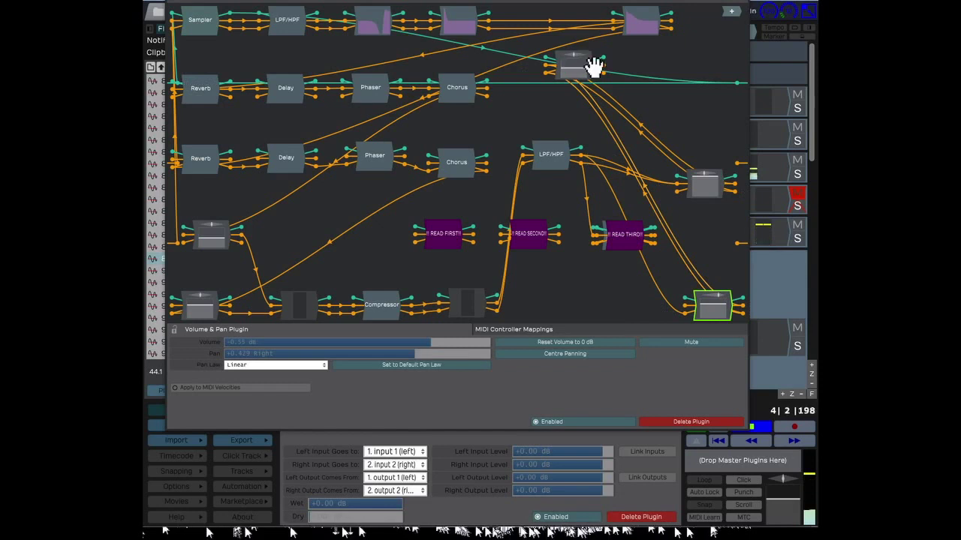
{"action": "left_click_drag", "start_coordinate": [594, 64], "coordinate": [628, 131]}
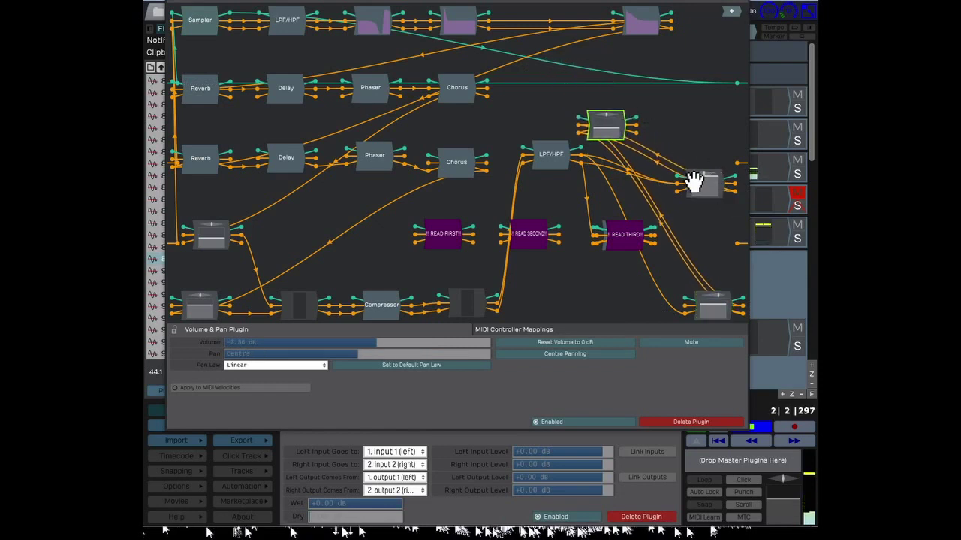
{"action": "left_click_drag", "start_coordinate": [692, 181], "coordinate": [699, 108]}
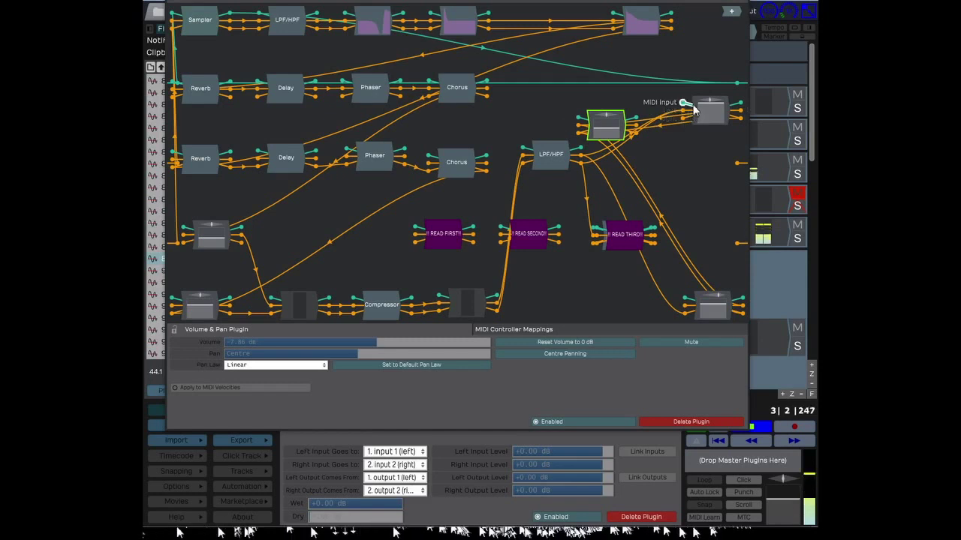
{"action": "left_click_drag", "start_coordinate": [702, 111], "coordinate": [677, 204]}
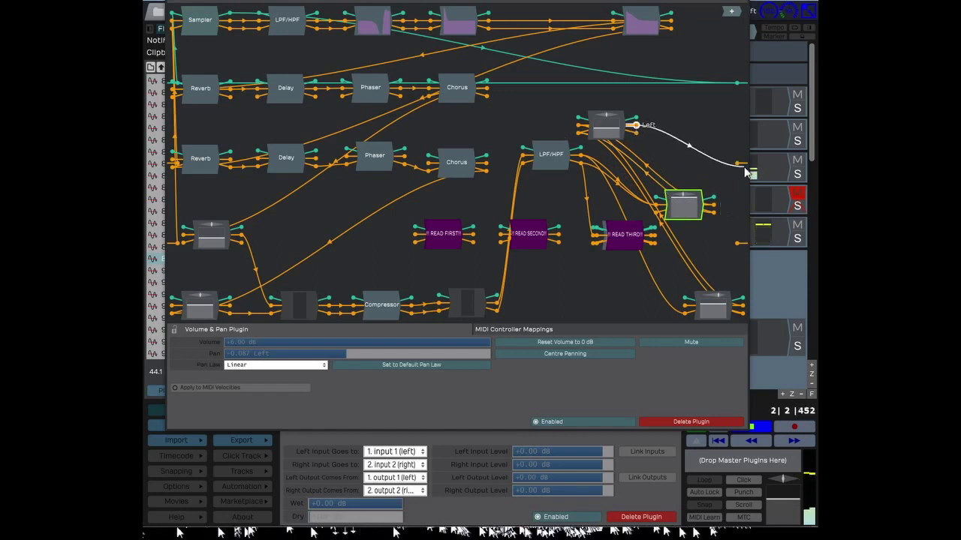
Connect the final volume module's left and right outputs to rack outputs 1 and 2, and unmute Track 4
{"action": "left_click_drag", "start_coordinate": [746, 172], "coordinate": [744, 167]}
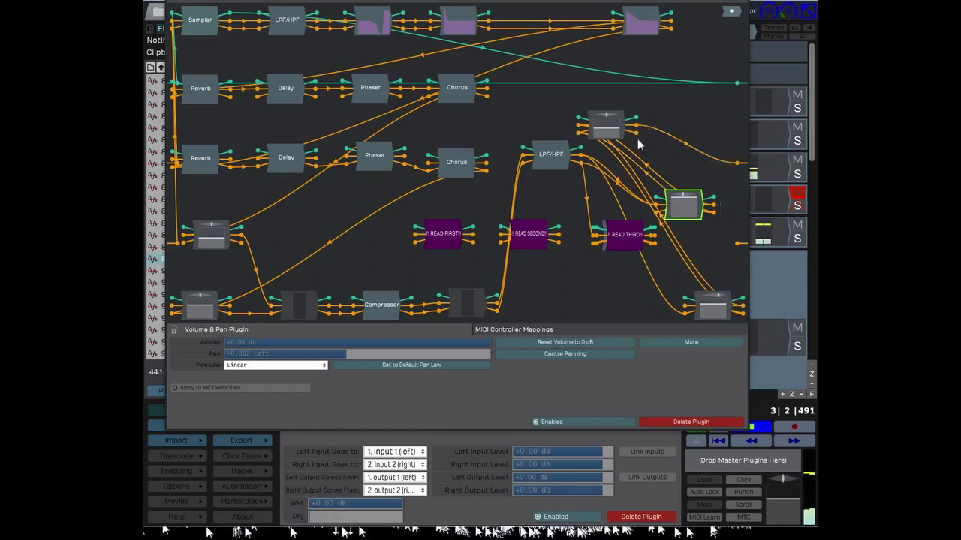
{"action": "left_click_drag", "start_coordinate": [637, 139], "coordinate": [674, 197]}
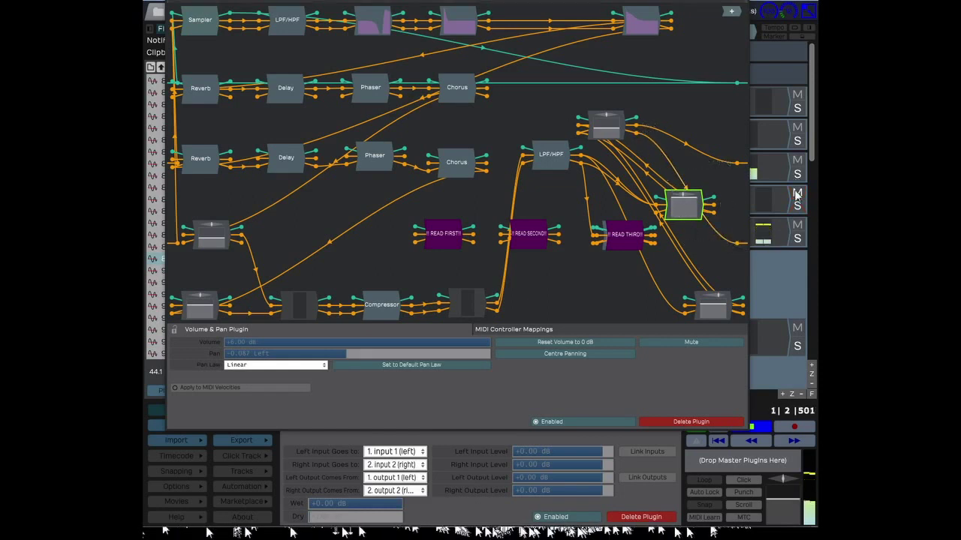
{"action": "key", "text": "Escape"}
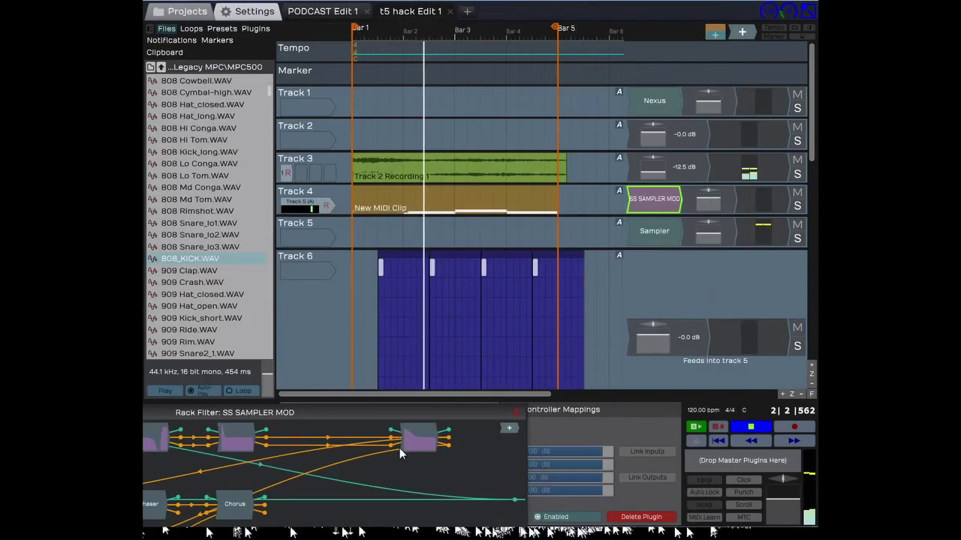
{"action": "double_click", "coordinate": [402, 428]}
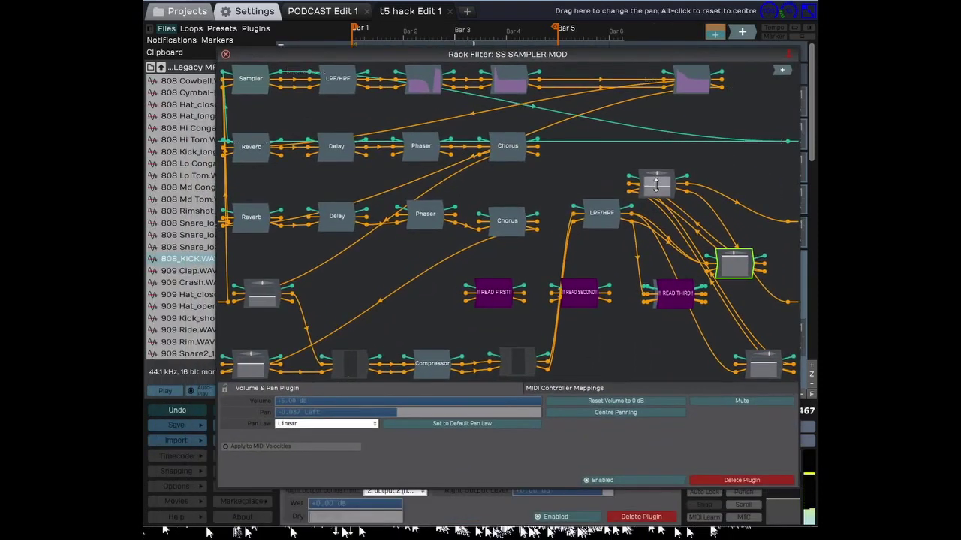
Set the final volume module to -4.24 dB and the left-panned one to +0.81 dB, moving the final module clear of the wires
{"action": "left_click_drag", "start_coordinate": [657, 186], "coordinate": [655, 149]}
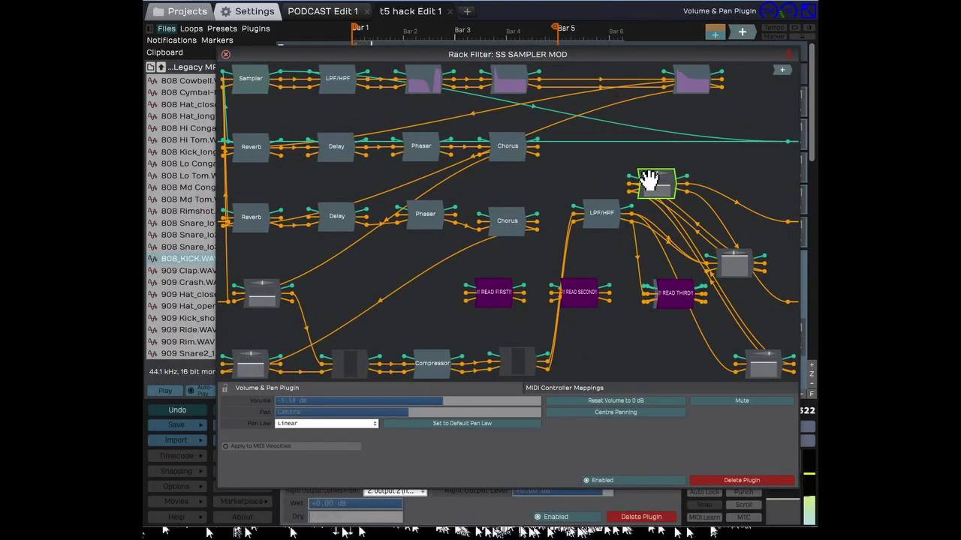
{"action": "left_click_drag", "start_coordinate": [650, 182], "coordinate": [697, 150]}
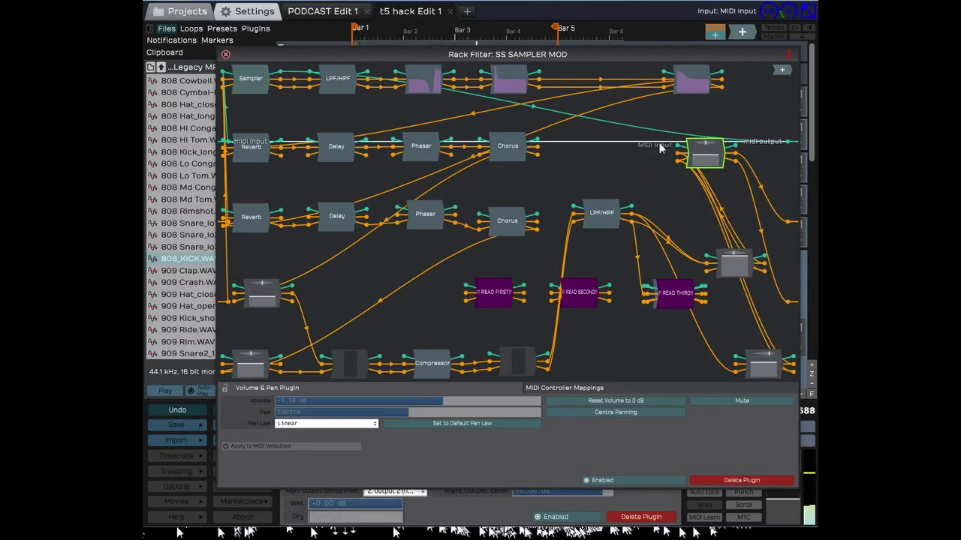
{"action": "mouse_move", "coordinate": [735, 263]}
{"action": "left_mouse_down"}
{"action": "mouse_move", "coordinate": [736, 225]}
{"action": "mouse_move", "coordinate": [736, 246]}
{"action": "left_mouse_up"}
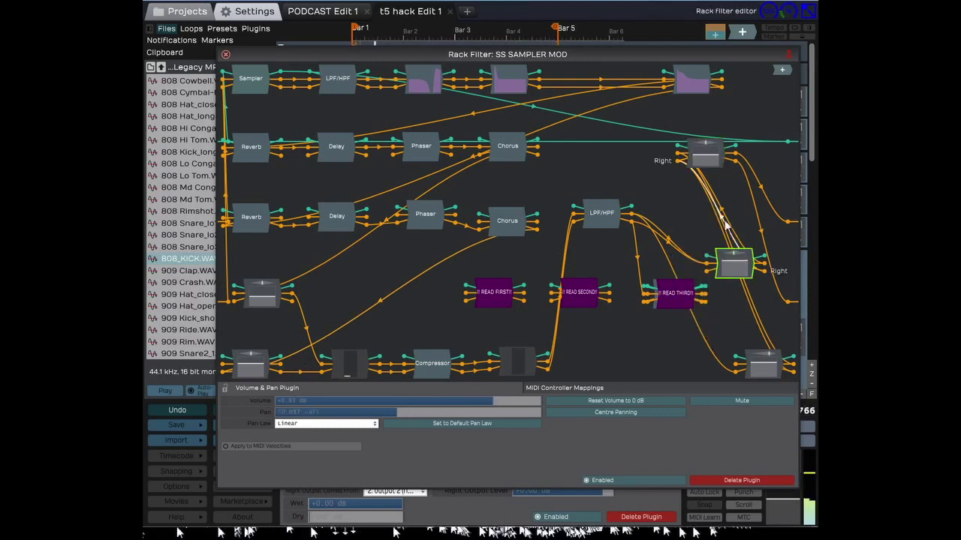
{"action": "mouse_move", "coordinate": [706, 146]}
{"action": "left_mouse_down"}
{"action": "mouse_move", "coordinate": [707, 123]}
{"action": "mouse_move", "coordinate": [714, 161]}
{"action": "mouse_move", "coordinate": [665, 172]}
{"action": "left_mouse_up"}
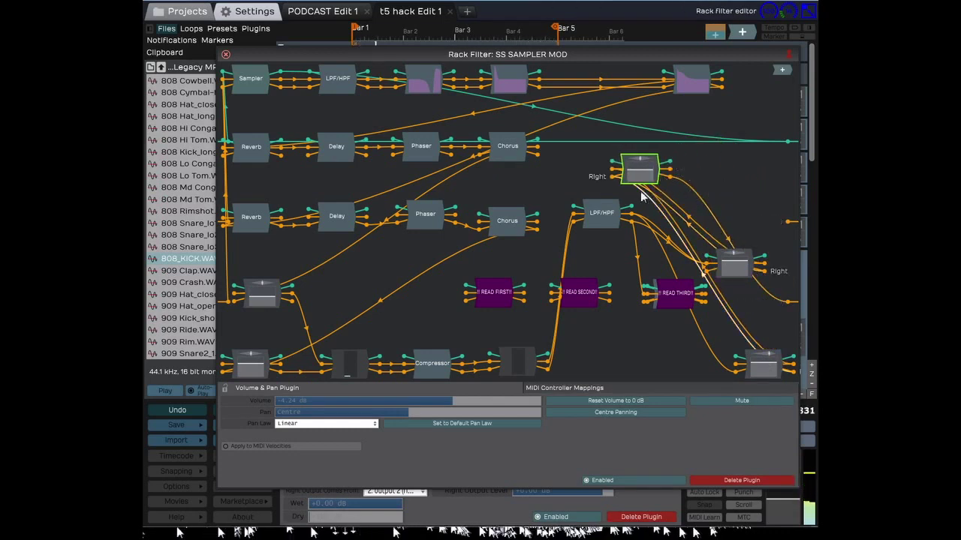
Try routing the left-panned volume module directly to rack outputs 1 and 2 in place of the final volume module
{"action": "left_click_drag", "start_coordinate": [682, 178], "coordinate": [778, 158]}
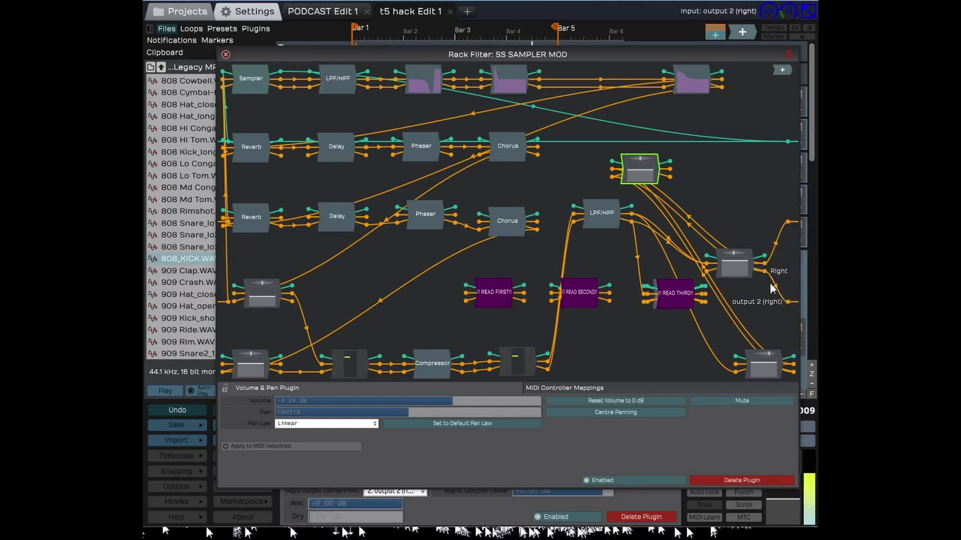
{"action": "left_click_drag", "start_coordinate": [723, 257], "coordinate": [744, 157]}
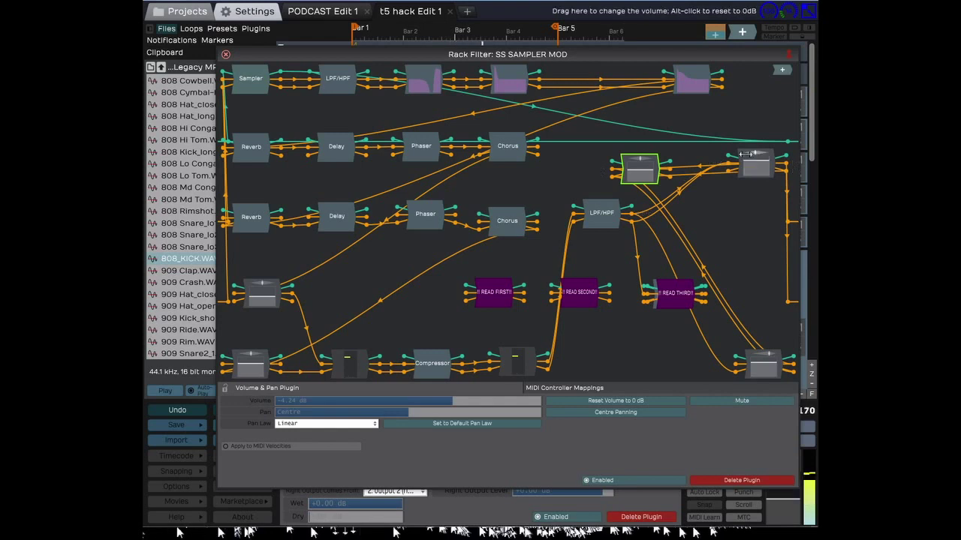
{"action": "left_click_drag", "start_coordinate": [749, 159], "coordinate": [653, 233]}
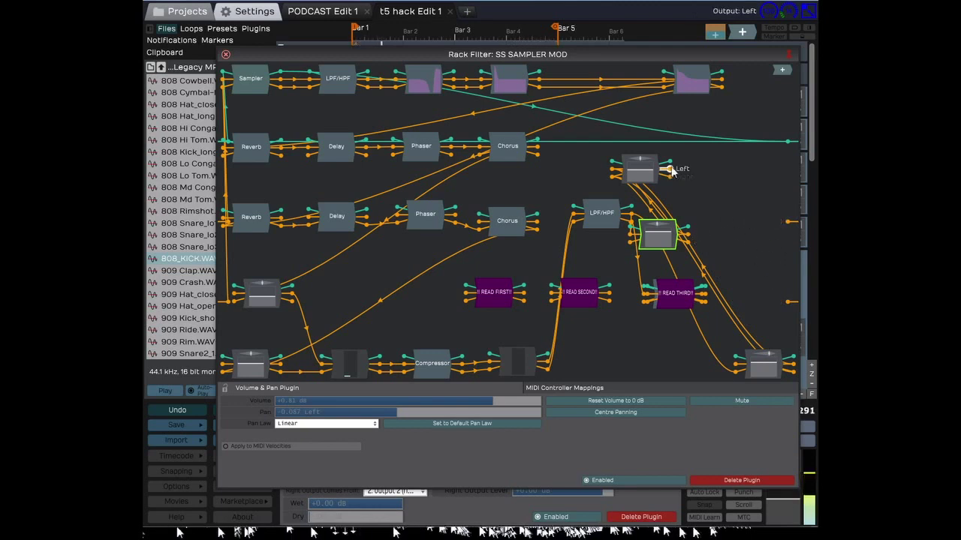
Wire the final volume module's left and right outputs to rack outputs 1 and 2, and close the rack editor
{"action": "left_click_drag", "start_coordinate": [760, 229], "coordinate": [791, 222]}
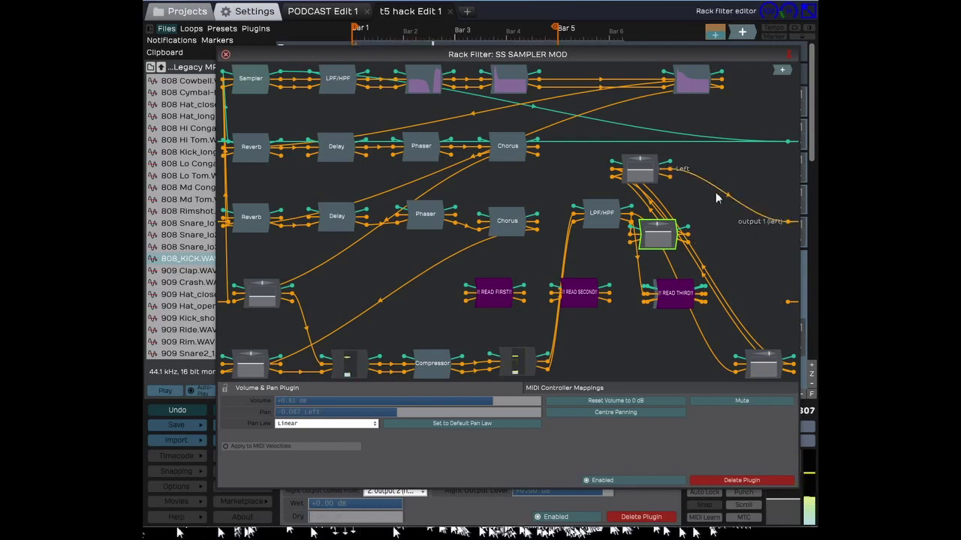
{"action": "left_click_drag", "start_coordinate": [773, 303], "coordinate": [792, 309]}
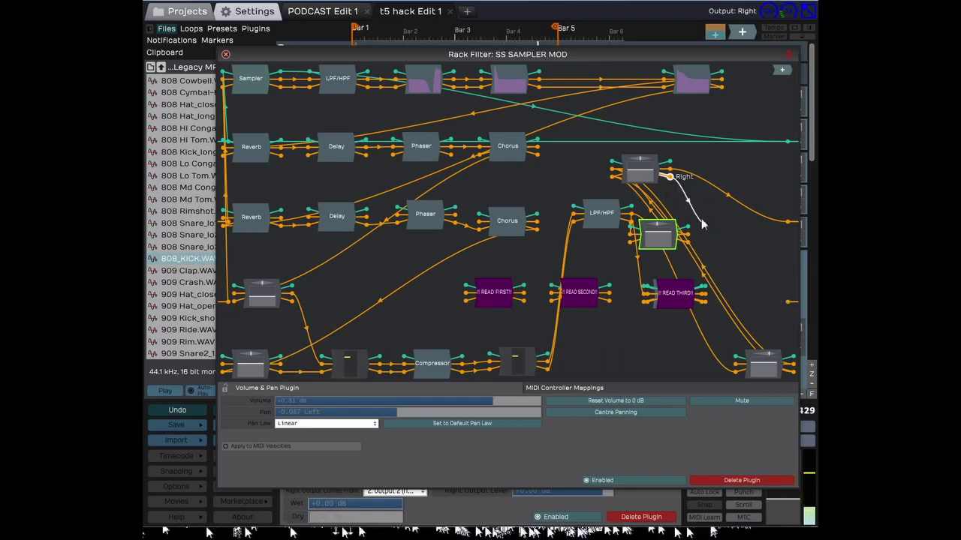
{"action": "left_click_drag", "start_coordinate": [702, 223], "coordinate": [791, 302]}
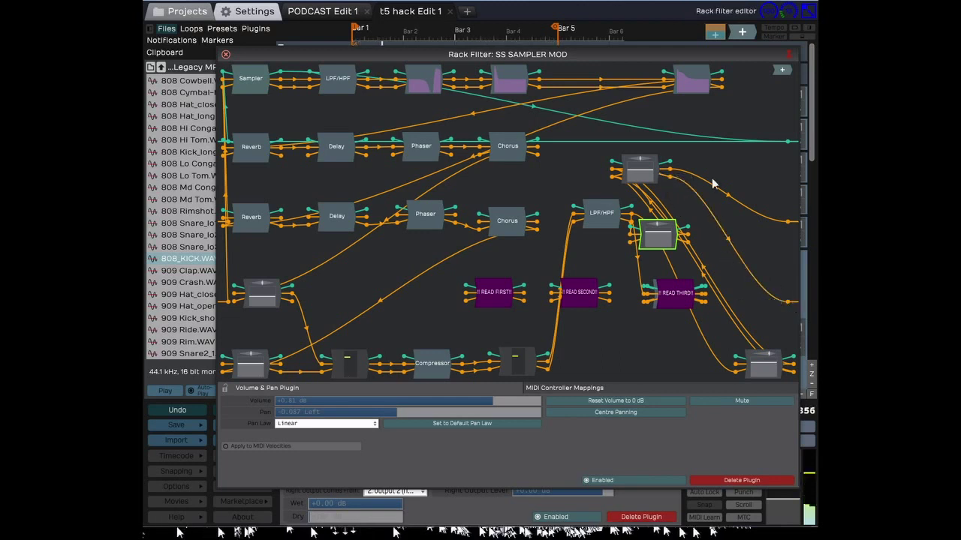
{"action": "left_click_drag", "start_coordinate": [642, 56], "coordinate": [628, 114]}
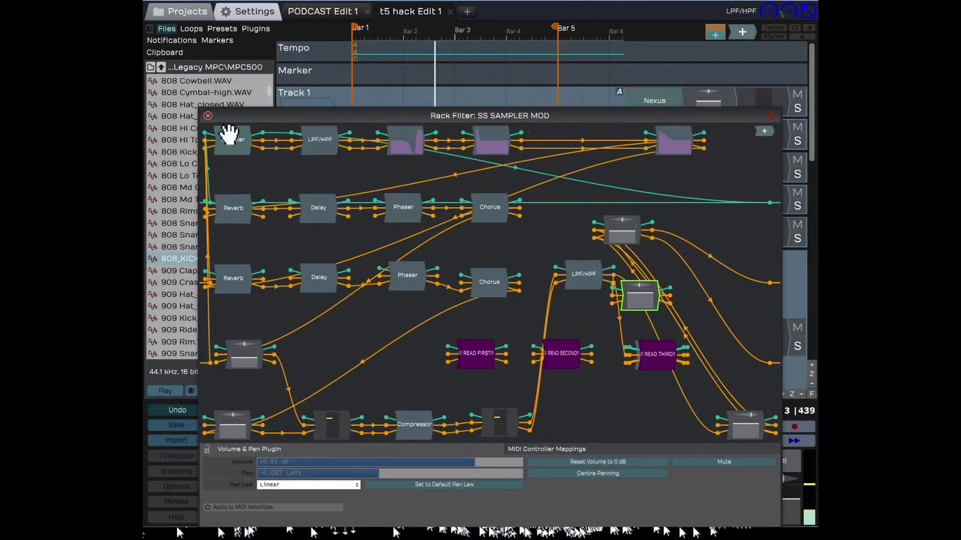
{"action": "left_click", "coordinate": [213, 112]}
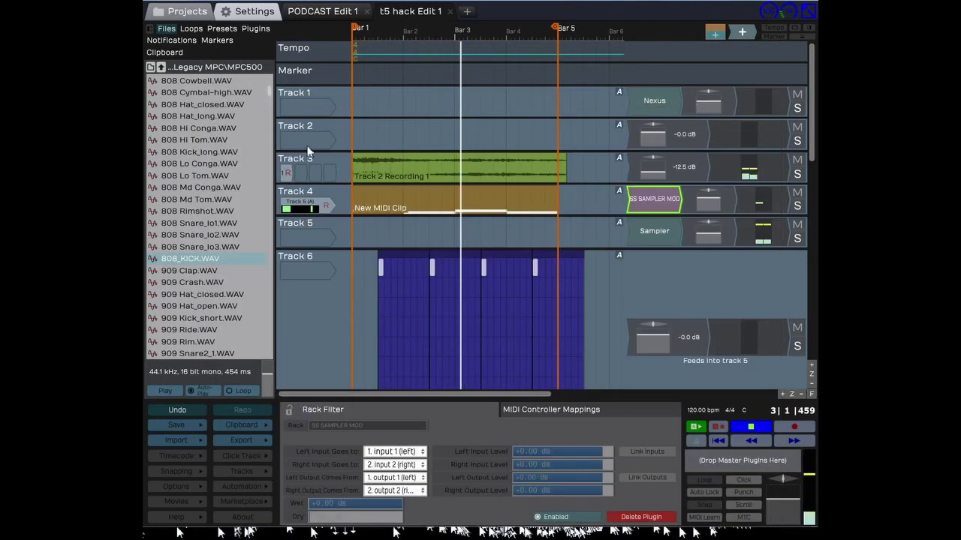
Open the SS SAMPLER MOD rack editor on Track 4 and reposition its window so the preset controls are visible
{"action": "right_click", "coordinate": [672, 208]}
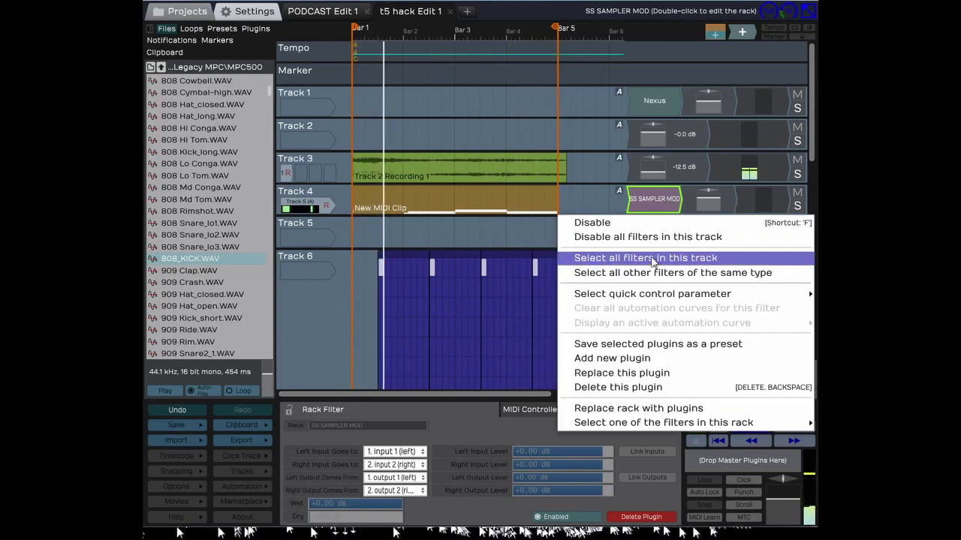
{"action": "left_click", "coordinate": [665, 204]}
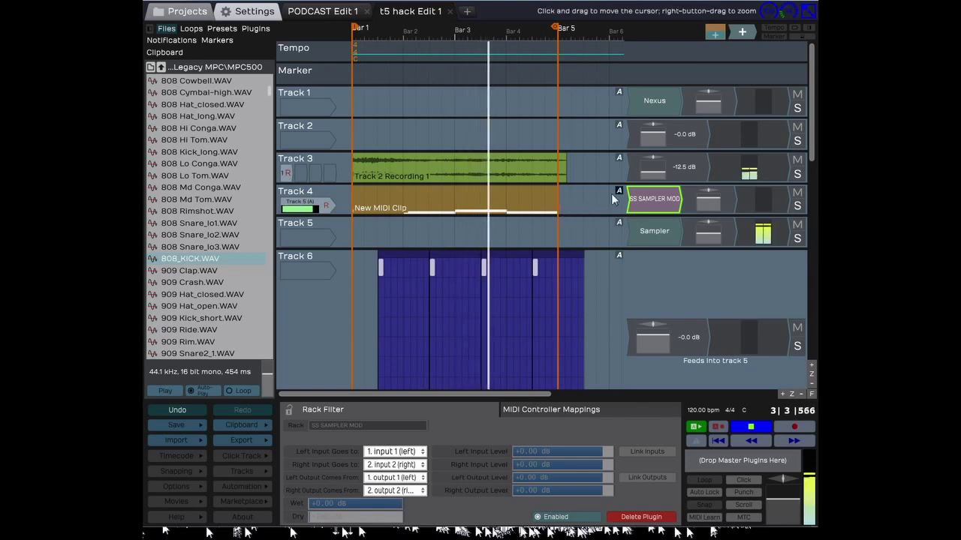
{"action": "double_click", "coordinate": [650, 196]}
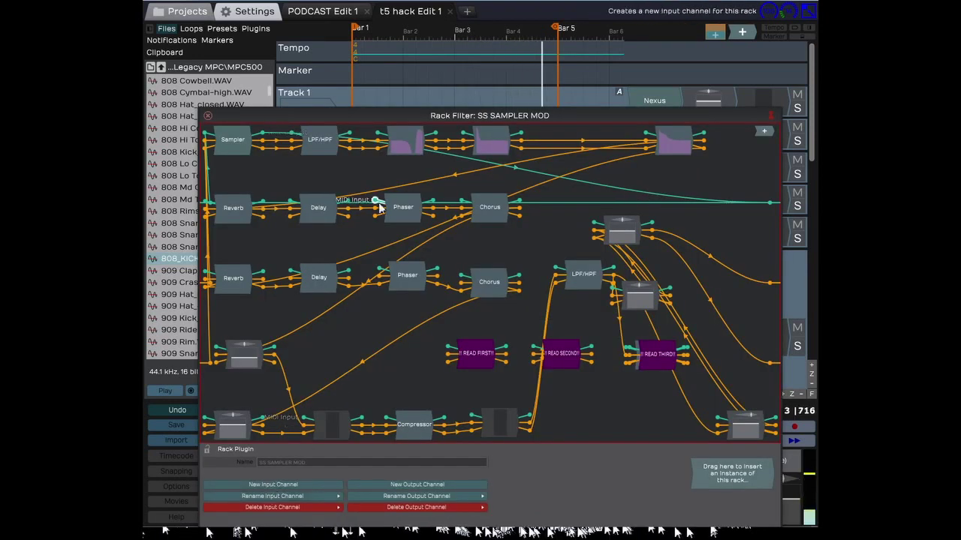
{"action": "left_click_drag", "start_coordinate": [407, 117], "coordinate": [408, 20]}
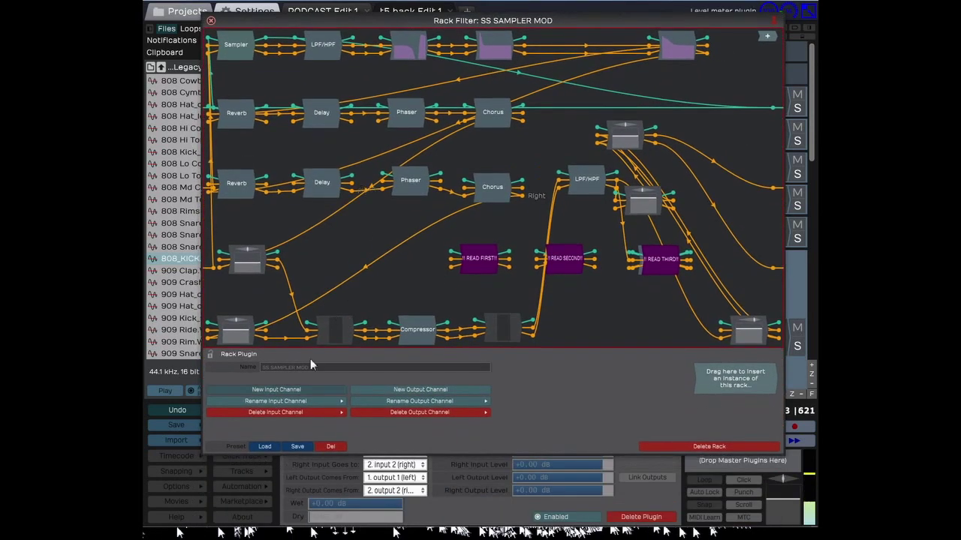
Load one of the SS presets into the SS SAMPLER MOD rack and cancel creating a new channel
{"action": "left_click", "coordinate": [264, 446]}
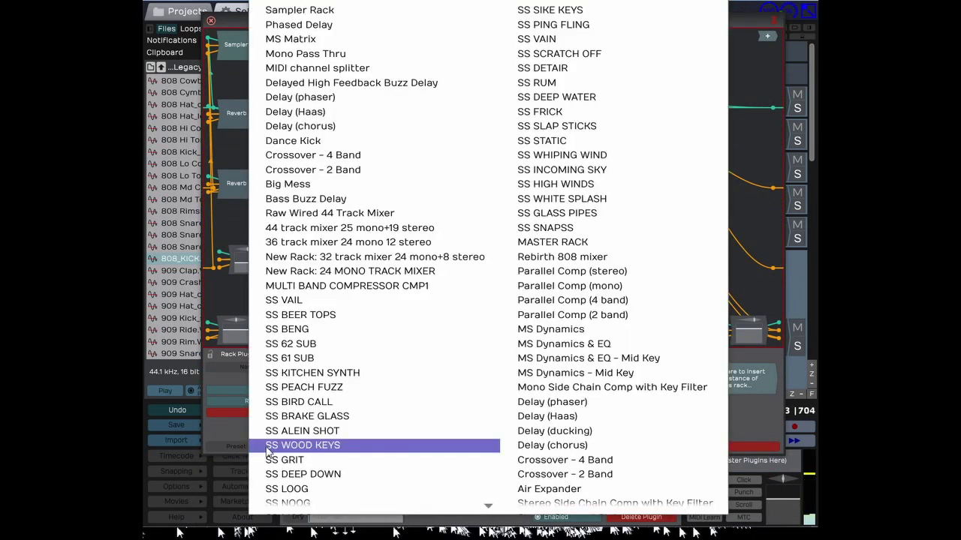
{"action": "left_click", "coordinate": [298, 394]}
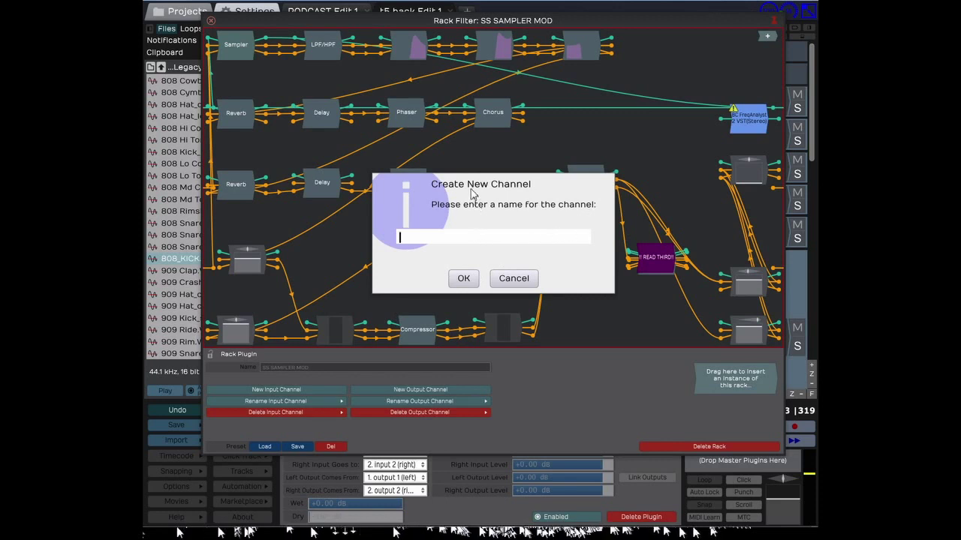
{"action": "left_click", "coordinate": [497, 279]}
Load a different SS preset into the rack and select its Sampler module to show the sample settings
{"action": "left_click", "coordinate": [265, 447]}
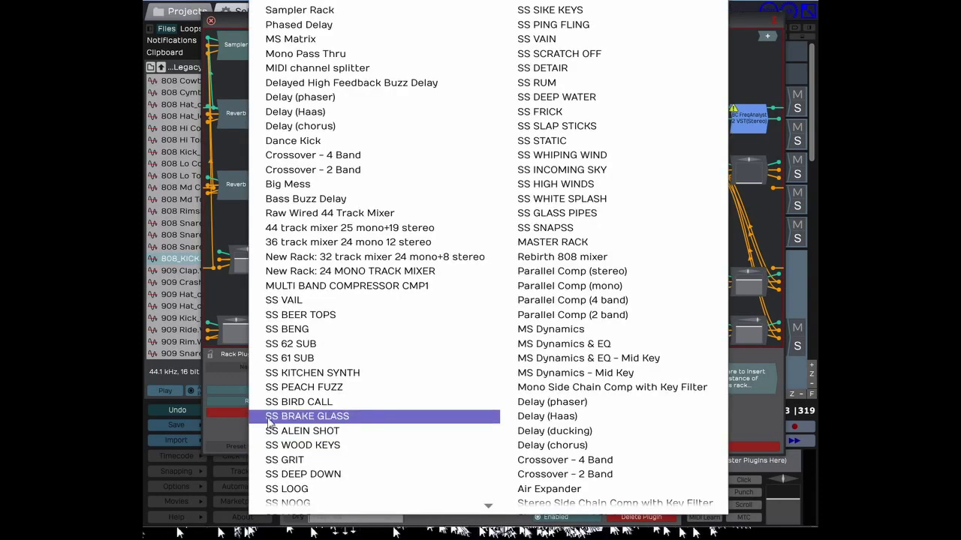
{"action": "left_click", "coordinate": [292, 380]}
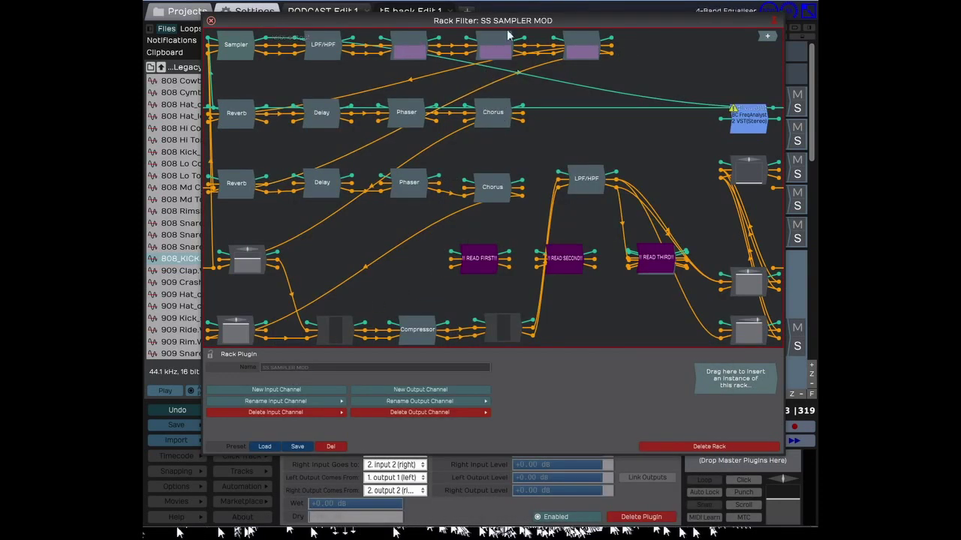
{"action": "left_click", "coordinate": [237, 46]}
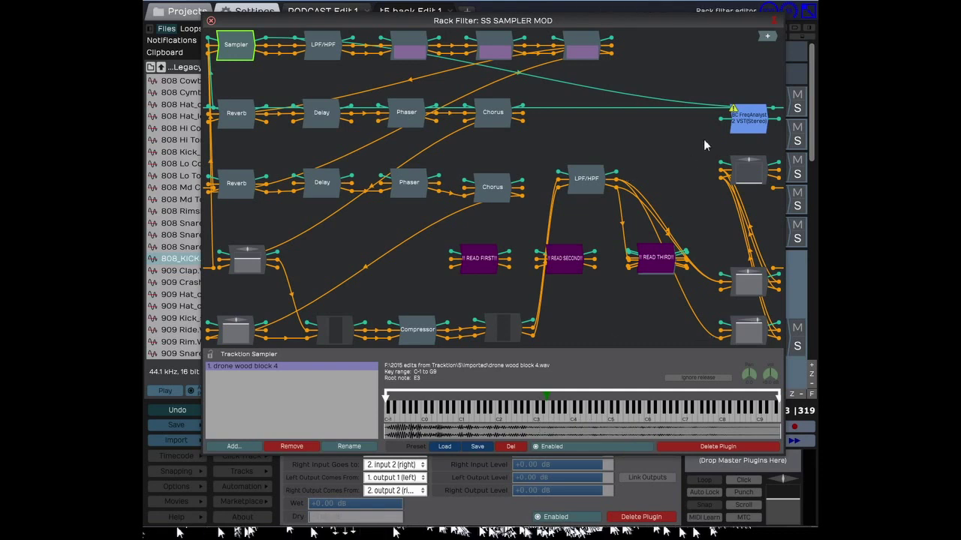
Move the analyser and two volume modules inward, then wire the final volume module's left and right outputs to rack outputs 1 and 2
{"action": "left_click_drag", "start_coordinate": [750, 118], "coordinate": [616, 111]}
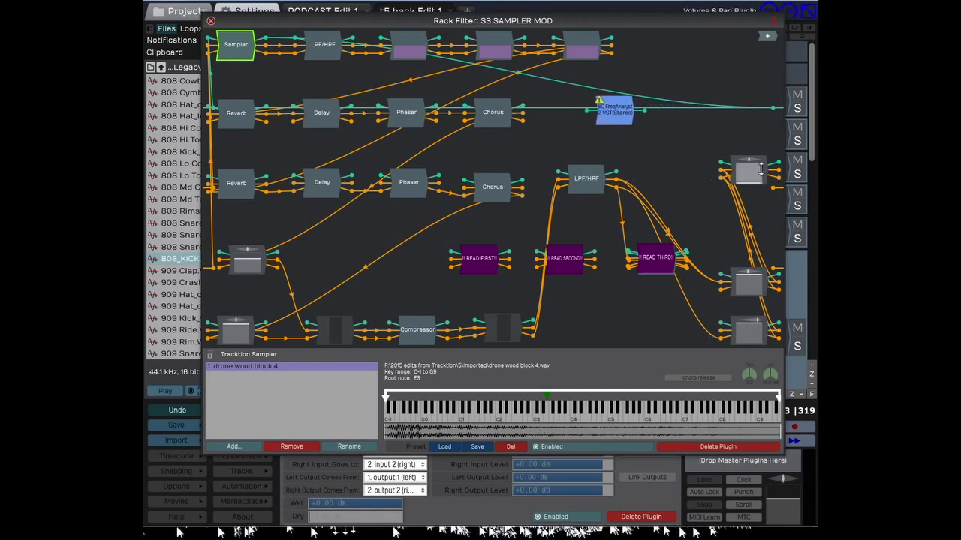
{"action": "left_click_drag", "start_coordinate": [766, 167], "coordinate": [666, 138]}
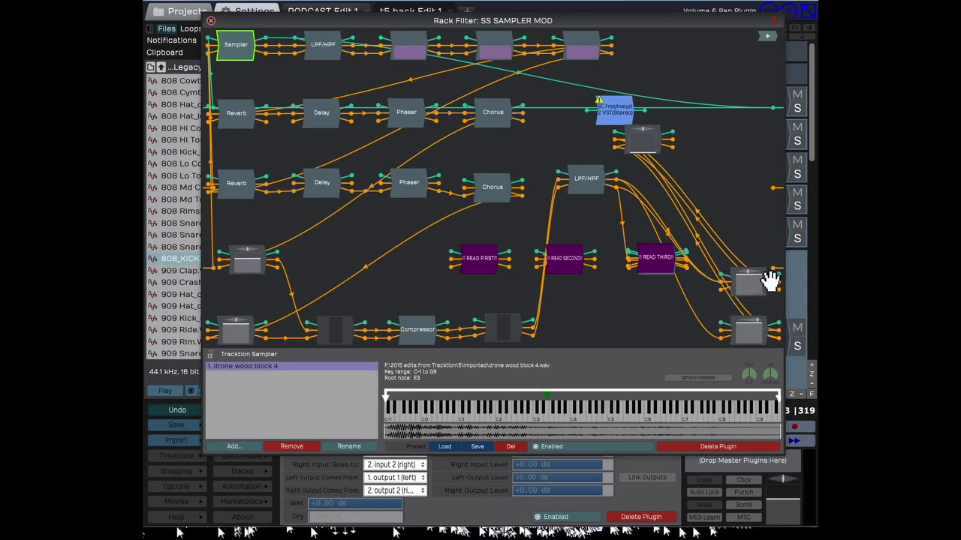
{"action": "left_click_drag", "start_coordinate": [771, 280], "coordinate": [736, 187]}
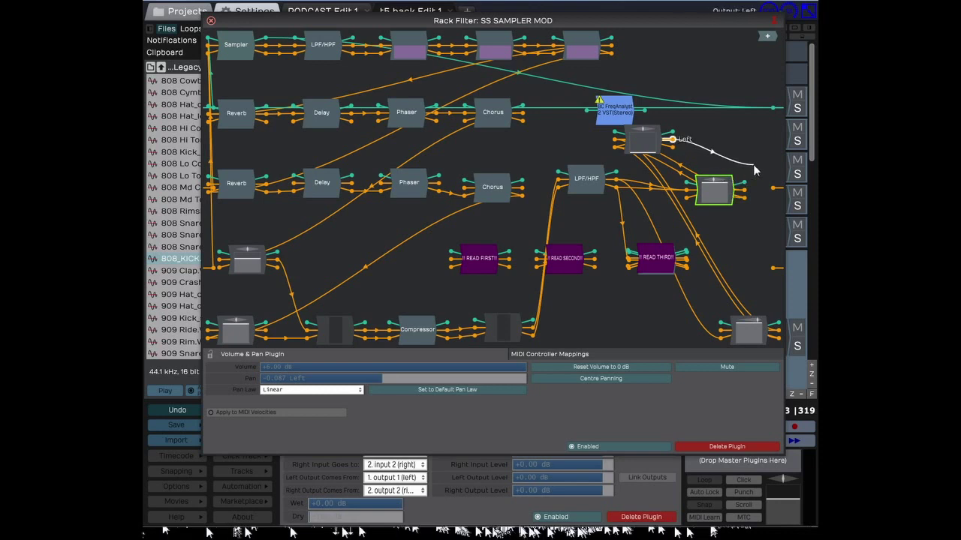
{"action": "left_click_drag", "start_coordinate": [754, 171], "coordinate": [773, 189]}
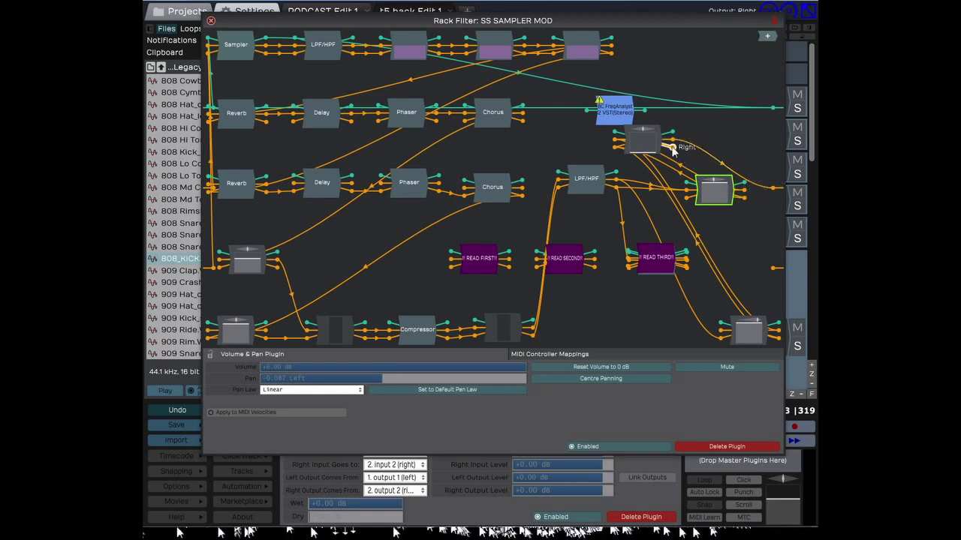
{"action": "left_click_drag", "start_coordinate": [745, 229], "coordinate": [773, 267]}
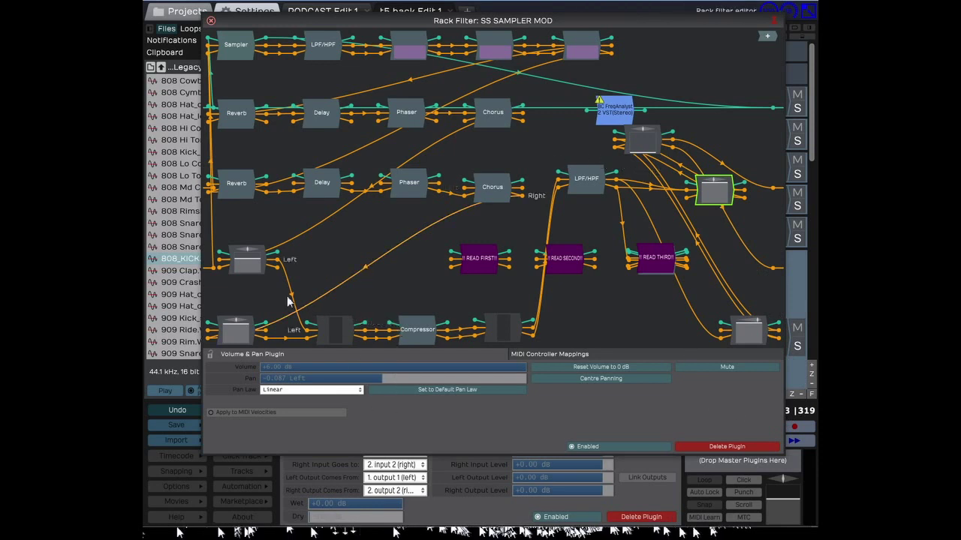
Audition a key in the rack's Sampler, check the first LPF/HPF module's settings, and close the rack editor
{"action": "left_click", "coordinate": [239, 52]}
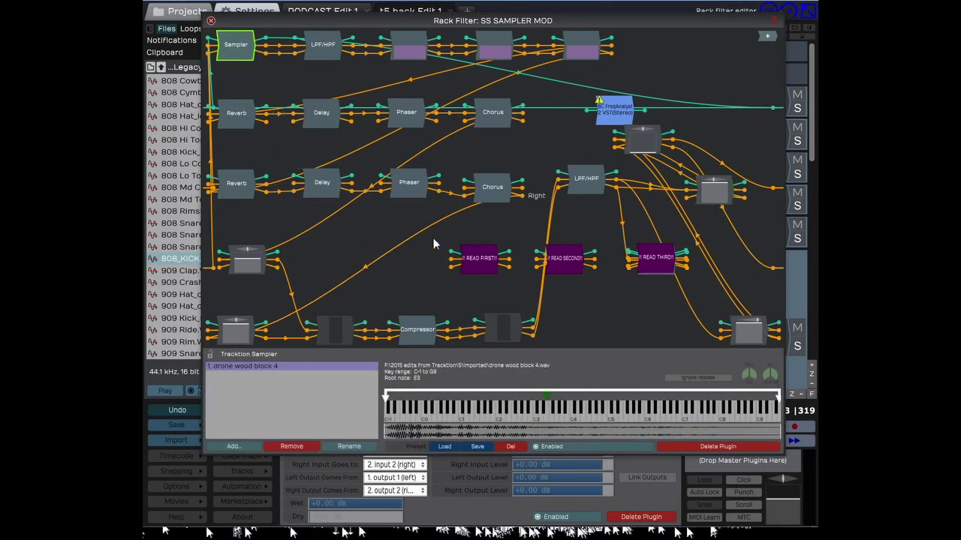
{"action": "left_click", "coordinate": [536, 415]}
{"action": "left_click", "coordinate": [335, 42]}
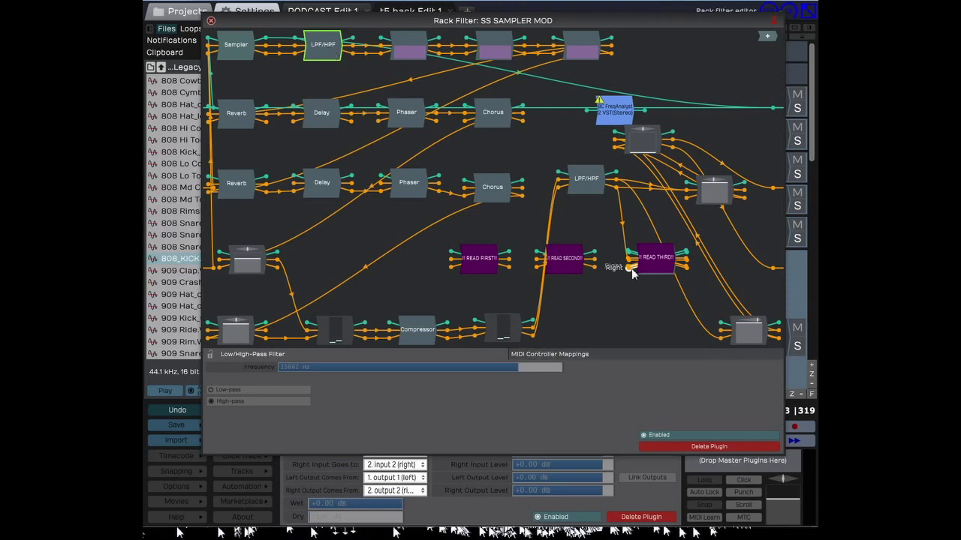
{"action": "left_click", "coordinate": [620, 222]}
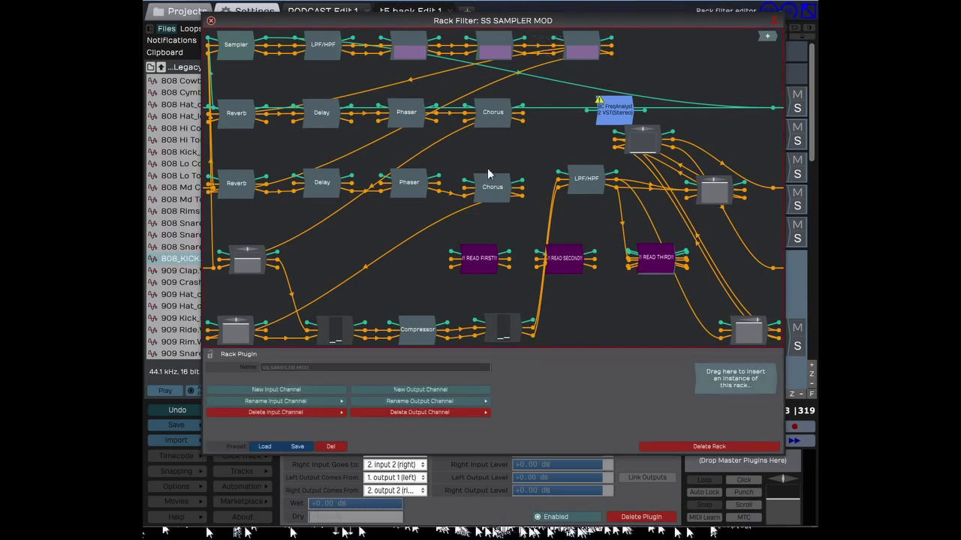
{"action": "left_click", "coordinate": [211, 21]}
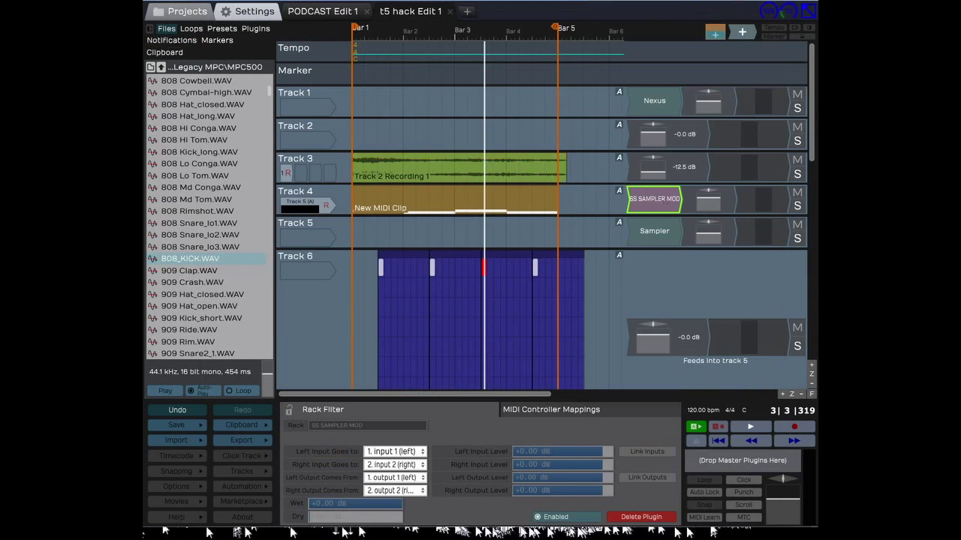
Reopen the rack editor with the Sampler selected, park its window below the tracks, and start playback
{"action": "double_click", "coordinate": [654, 199]}
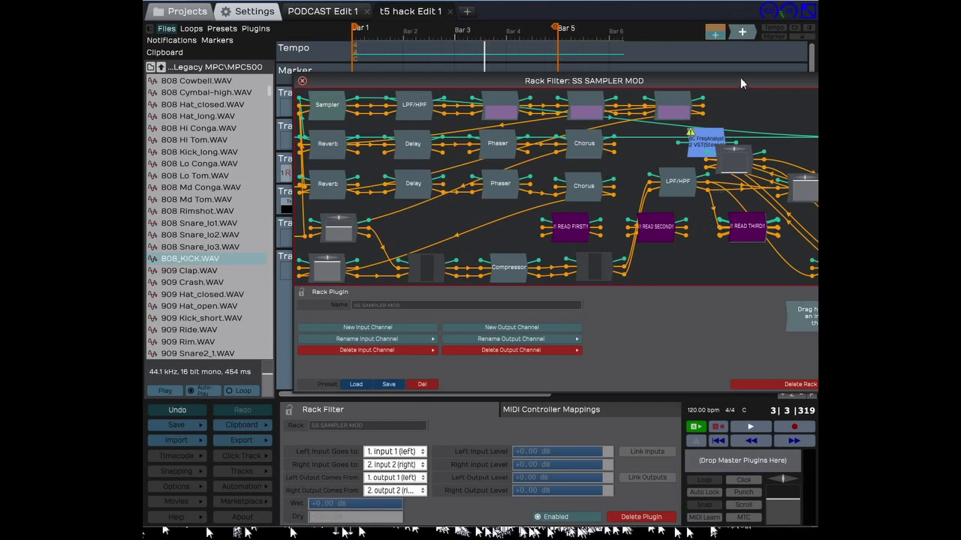
{"action": "left_click_drag", "start_coordinate": [740, 83], "coordinate": [696, 98]}
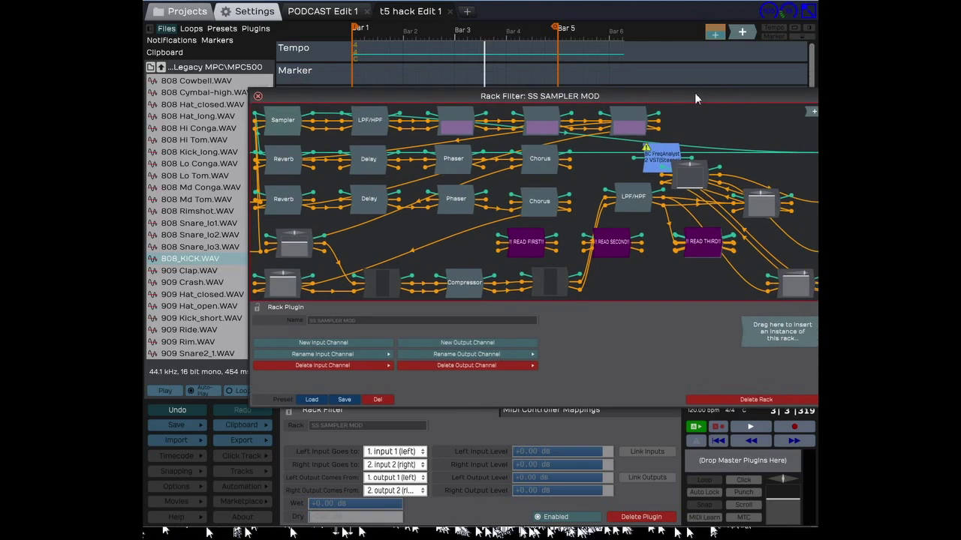
{"action": "left_click", "coordinate": [287, 121]}
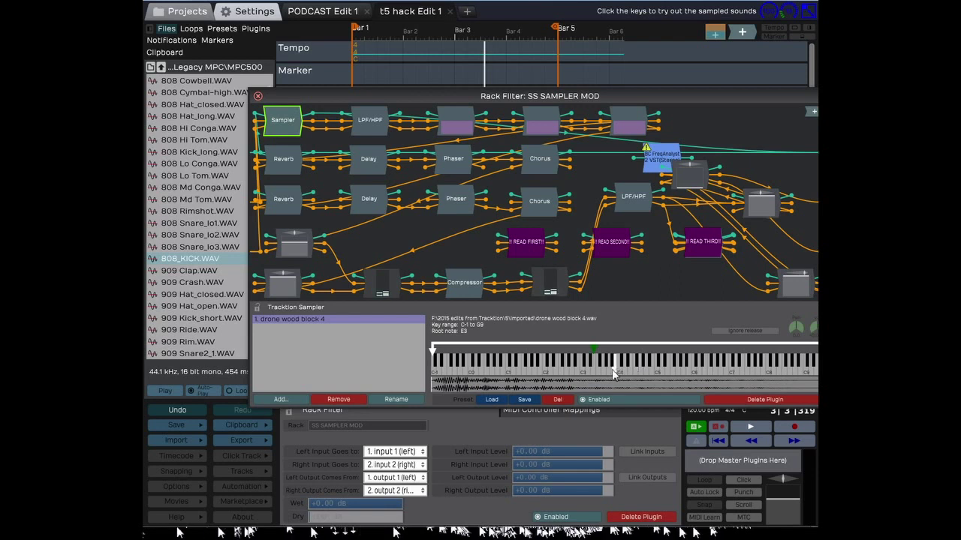
{"action": "left_click_drag", "start_coordinate": [551, 101], "coordinate": [433, 407]}
{"action": "left_click", "coordinate": [740, 425]}
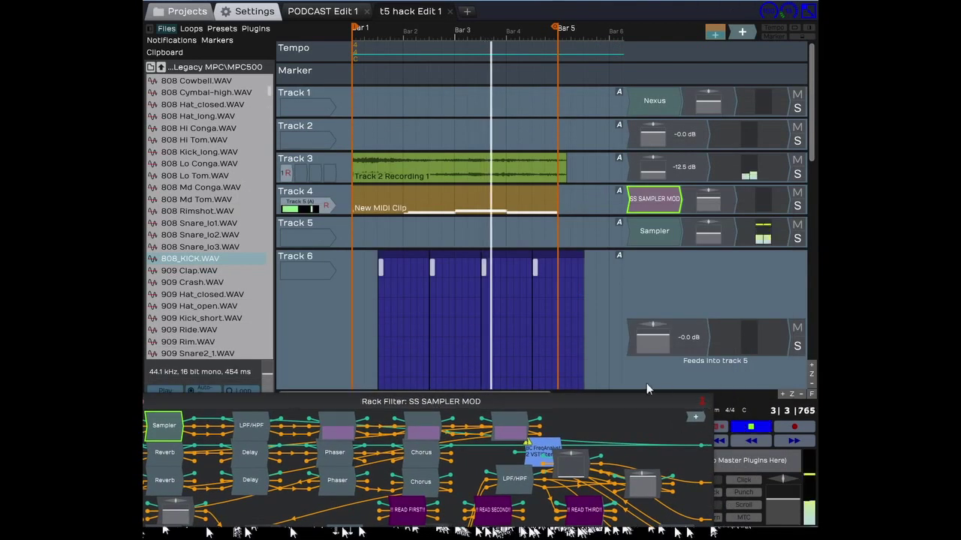
{"action": "left_click_drag", "start_coordinate": [593, 406], "coordinate": [647, 351]}
Open Track 4's MIDI clip for note editing, select all its chords, and move them up in pitch
{"action": "left_click", "coordinate": [469, 191]}
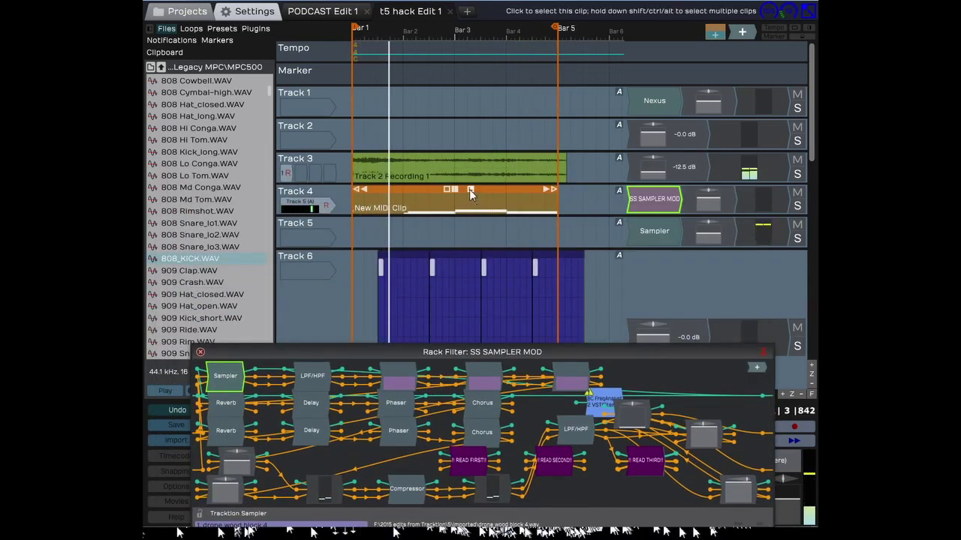
{"action": "double_click", "coordinate": [465, 194]}
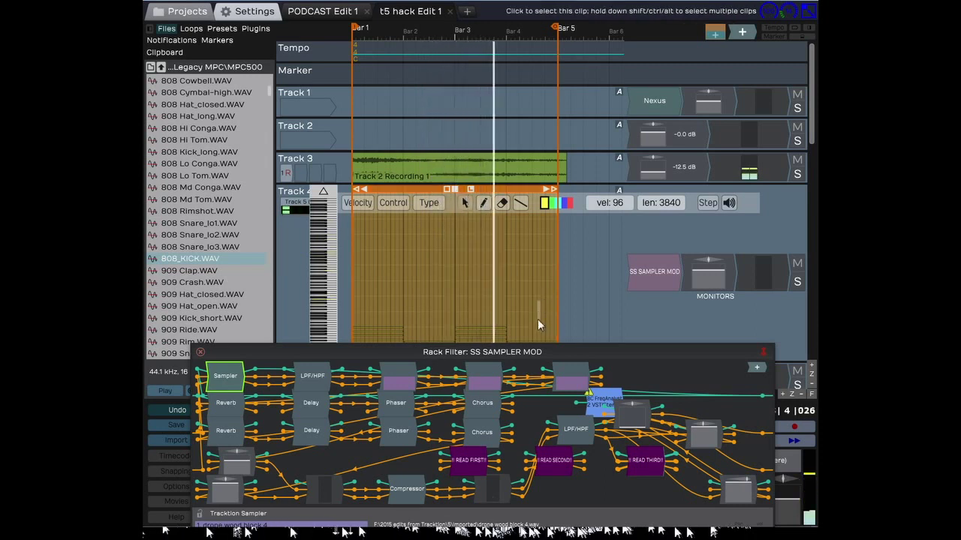
{"action": "scroll", "coordinate": [488, 308], "scroll_direction": "left", "scroll_amount": 1}
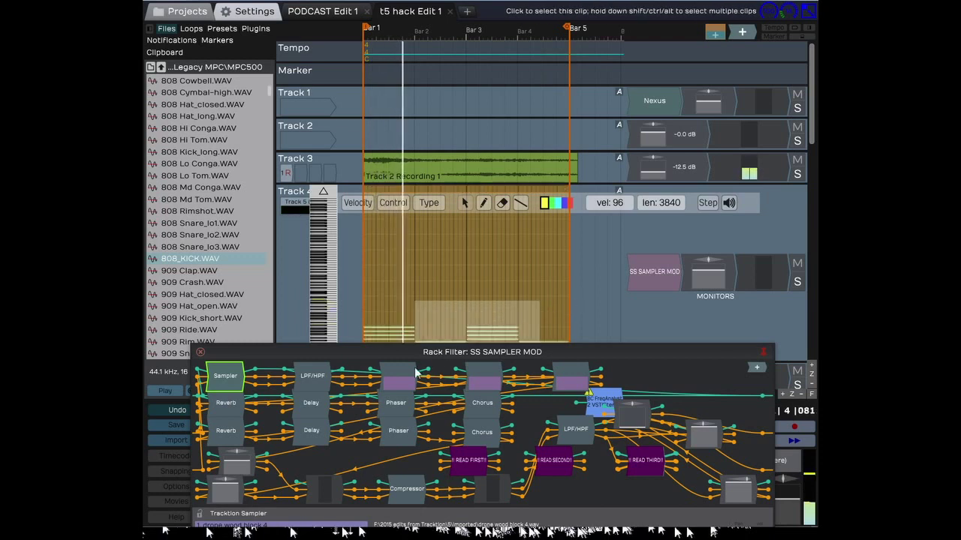
{"action": "left_click_drag", "start_coordinate": [401, 336], "coordinate": [399, 276]}
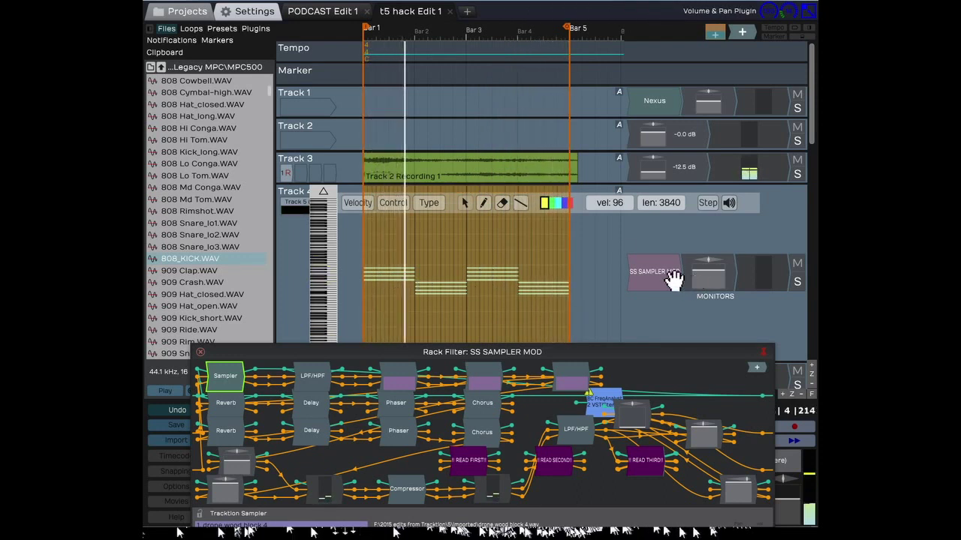
Set the rack's final volume module to about +0.3 dB and move the rack editor back below the tracks
{"action": "left_click_drag", "start_coordinate": [623, 347], "coordinate": [619, 100]}
{"action": "left_click", "coordinate": [698, 174]}
{"action": "left_click_drag", "start_coordinate": [698, 174], "coordinate": [629, 158]}
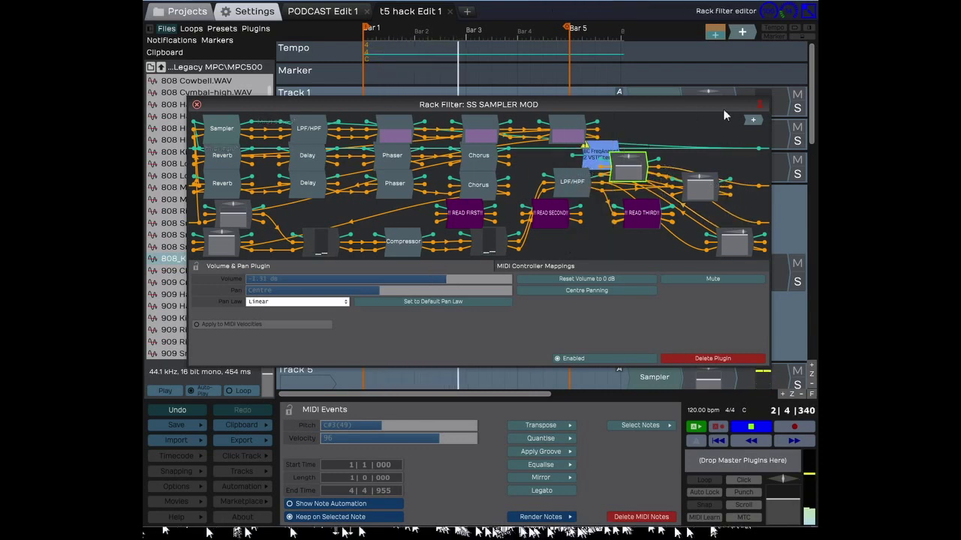
{"action": "left_click_drag", "start_coordinate": [698, 102], "coordinate": [720, 419]}
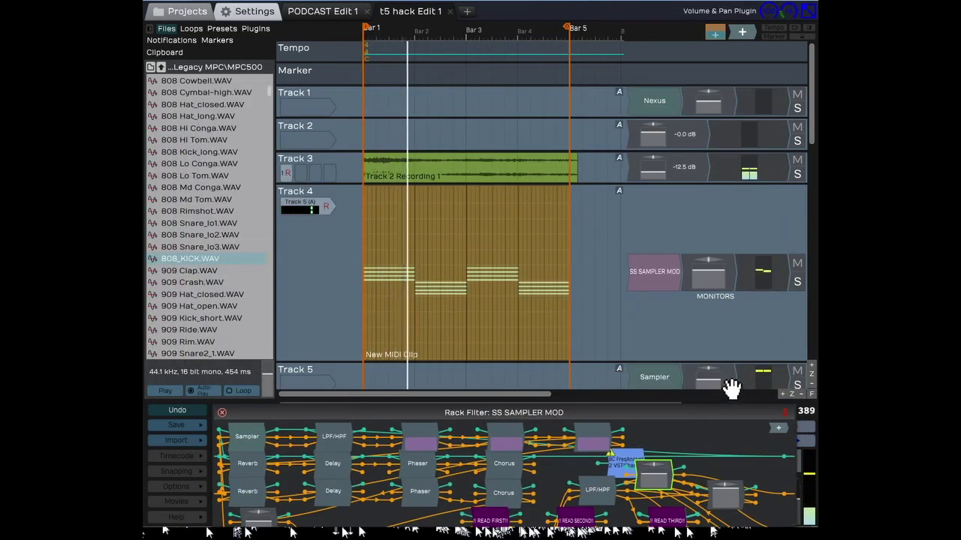
Bring the rack editor back up, examine the Sampler's loaded sample in an enlarged window, and close the editor
{"action": "left_click", "coordinate": [667, 286]}
{"action": "left_click", "coordinate": [658, 285]}
{"action": "double_click", "coordinate": [650, 271]}
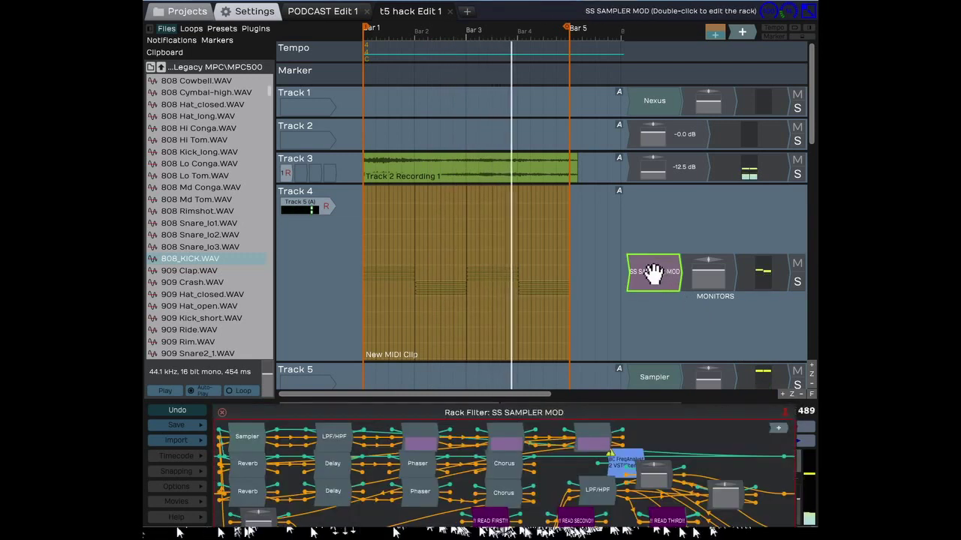
{"action": "left_click", "coordinate": [576, 408]}
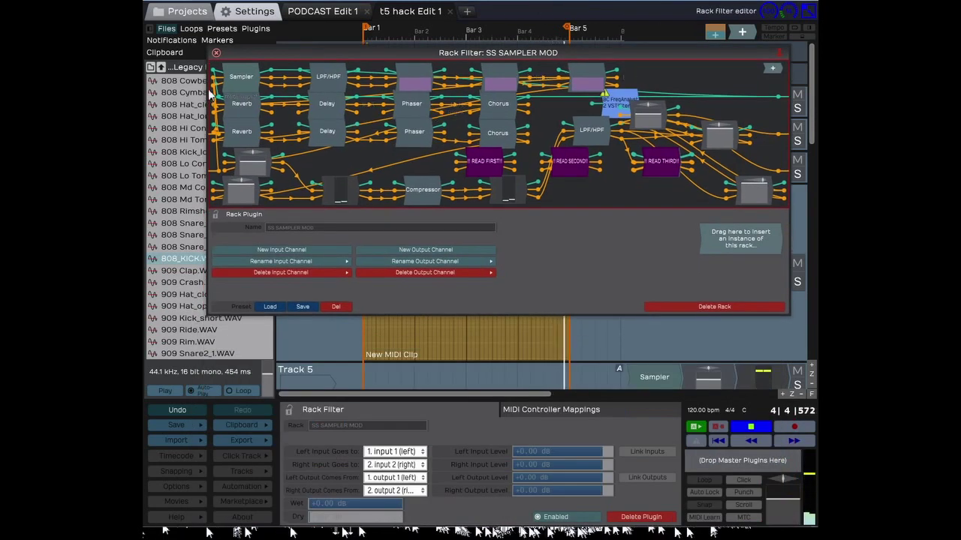
{"action": "left_click", "coordinate": [238, 79]}
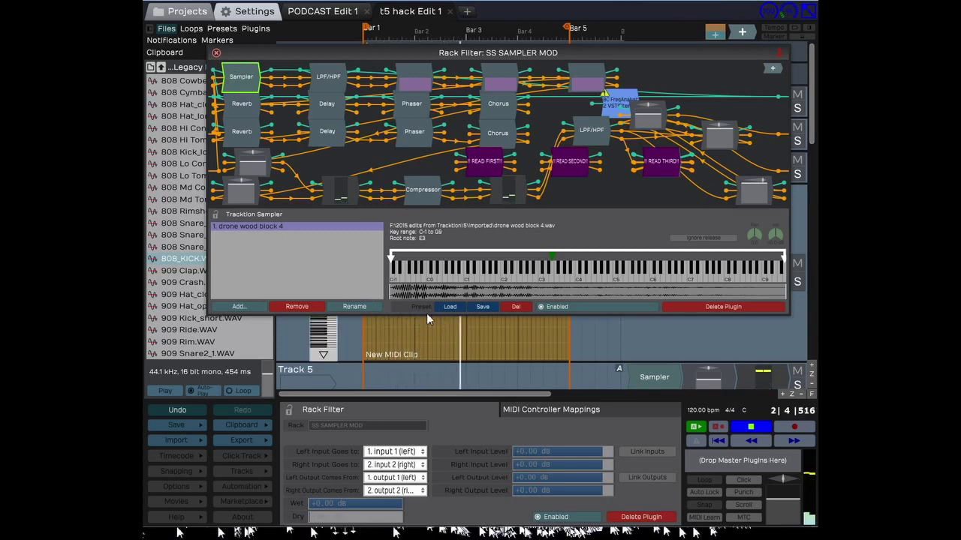
{"action": "left_click_drag", "start_coordinate": [426, 313], "coordinate": [427, 437]}
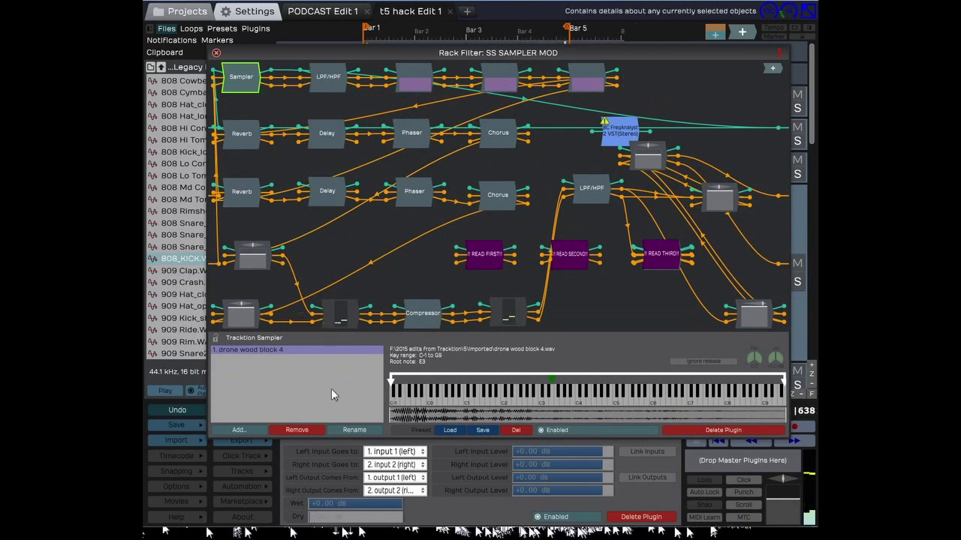
{"action": "left_click", "coordinate": [216, 54]}
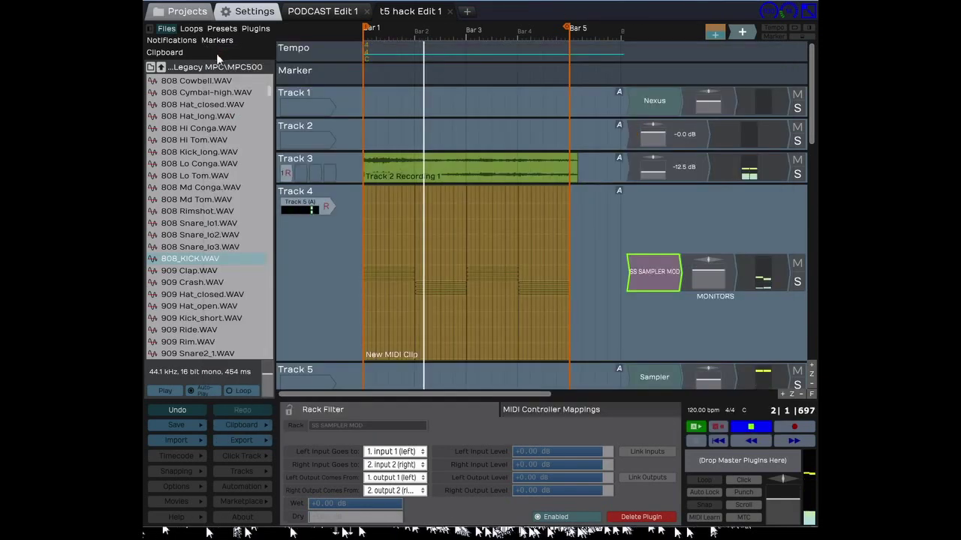
Reopen the SS SAMPLER MOD rack editor on Track 4 and replace its contents with another SS preset
{"action": "double_click", "coordinate": [655, 274]}
{"action": "left_click", "coordinate": [275, 432]}
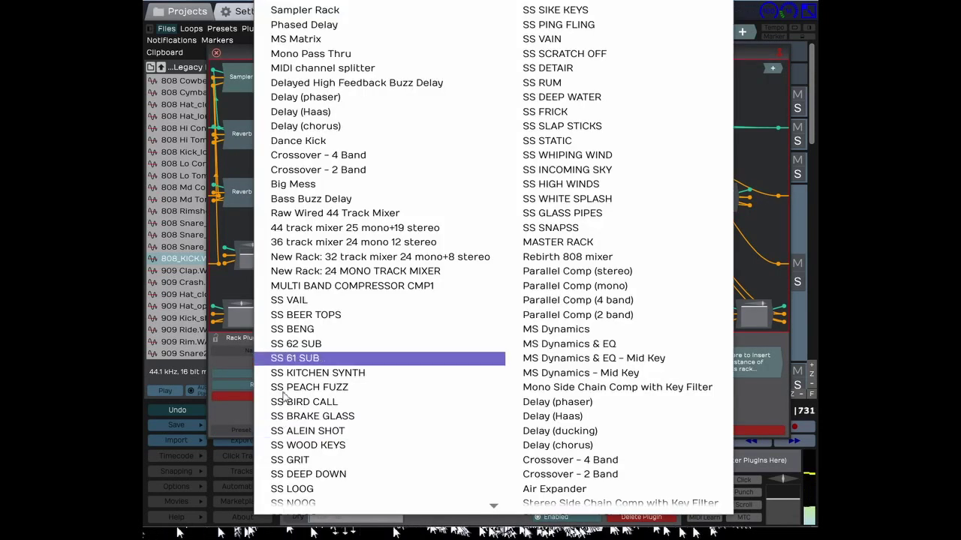
{"action": "left_click", "coordinate": [299, 336]}
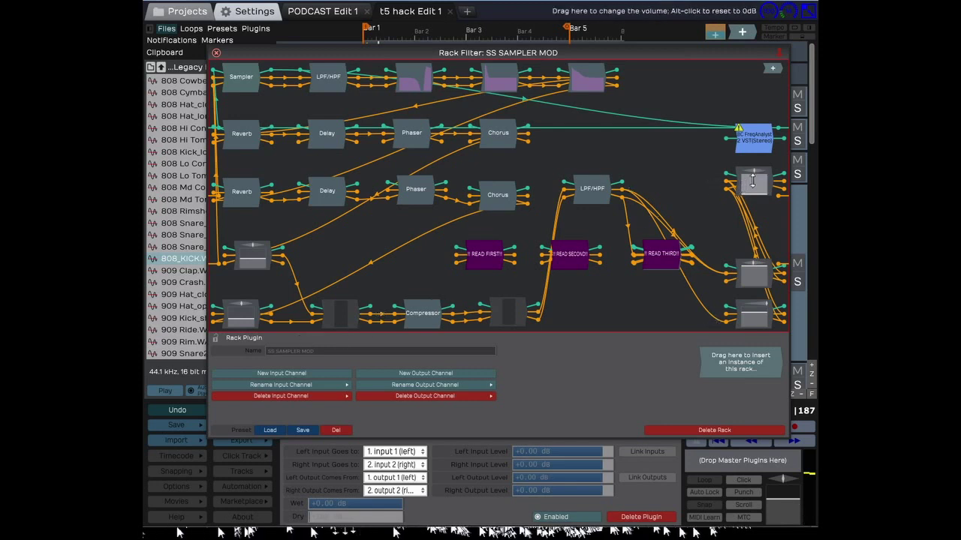
Move the final volume module, another volume module and the BC FreqAnalyst clear of the outputs, and wire the final volume module to outputs 1 and 2
{"action": "left_click_drag", "start_coordinate": [745, 180], "coordinate": [647, 172]}
{"action": "left_click_drag", "start_coordinate": [751, 275], "coordinate": [626, 274]}
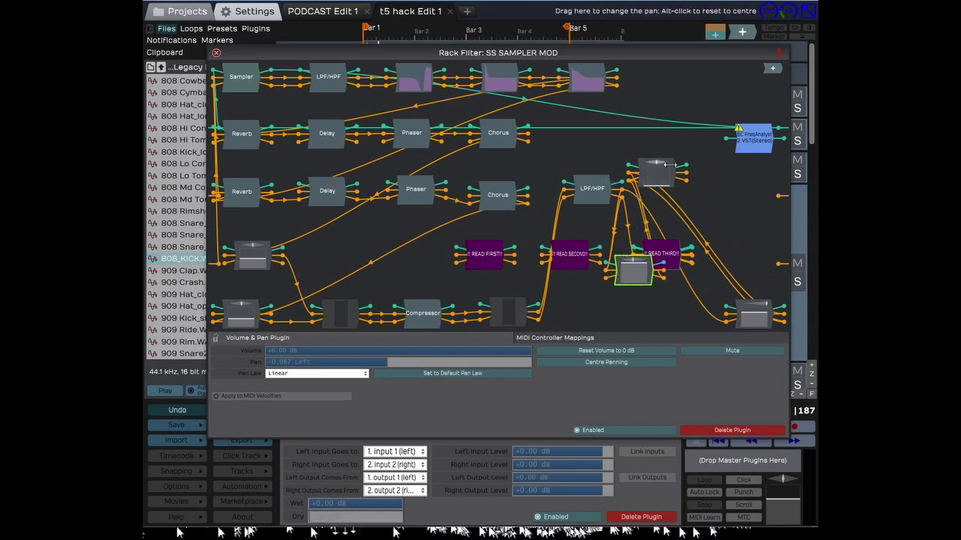
{"action": "left_click_drag", "start_coordinate": [761, 145], "coordinate": [738, 101]}
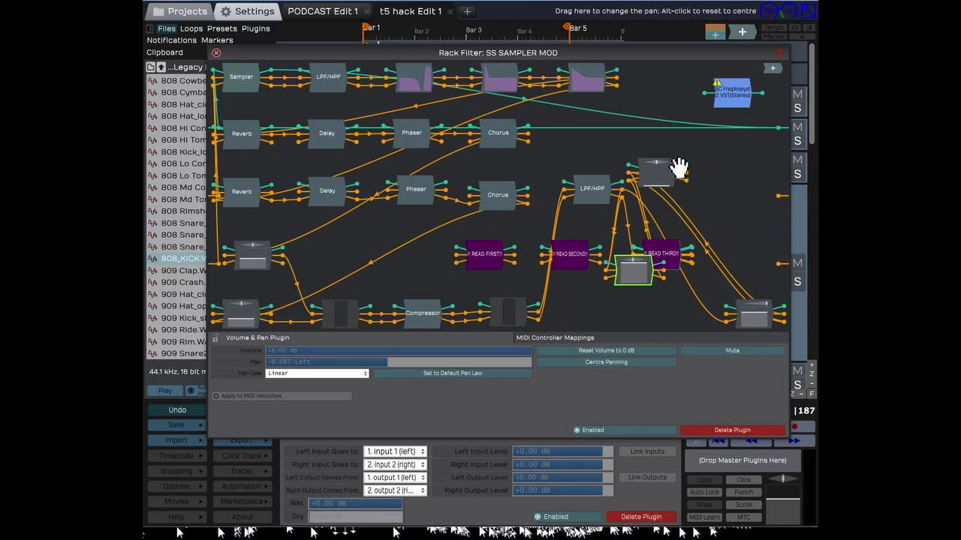
{"action": "left_click", "coordinate": [726, 101]}
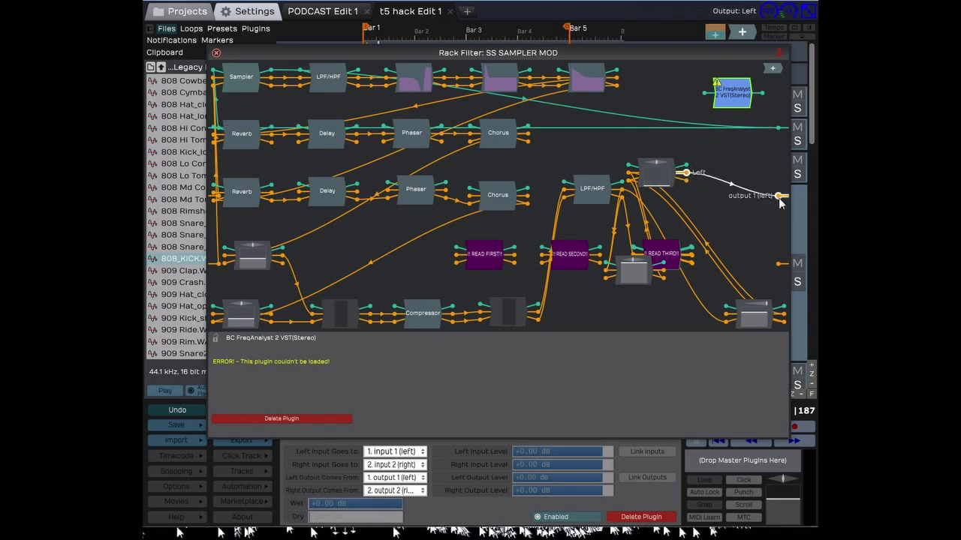
{"action": "left_click_drag", "start_coordinate": [781, 202], "coordinate": [781, 198]}
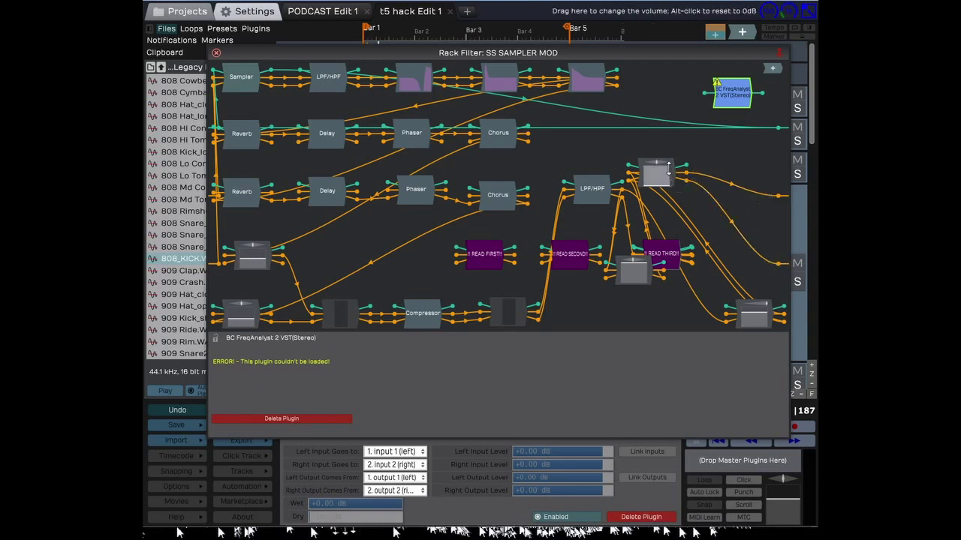
Set the final volume module to about -1.06 dB with centre pan, and move it beside the rack outputs
{"action": "left_click", "coordinate": [659, 173]}
{"action": "left_click_drag", "start_coordinate": [659, 173], "coordinate": [657, 93]}
{"action": "left_click", "coordinate": [679, 169]}
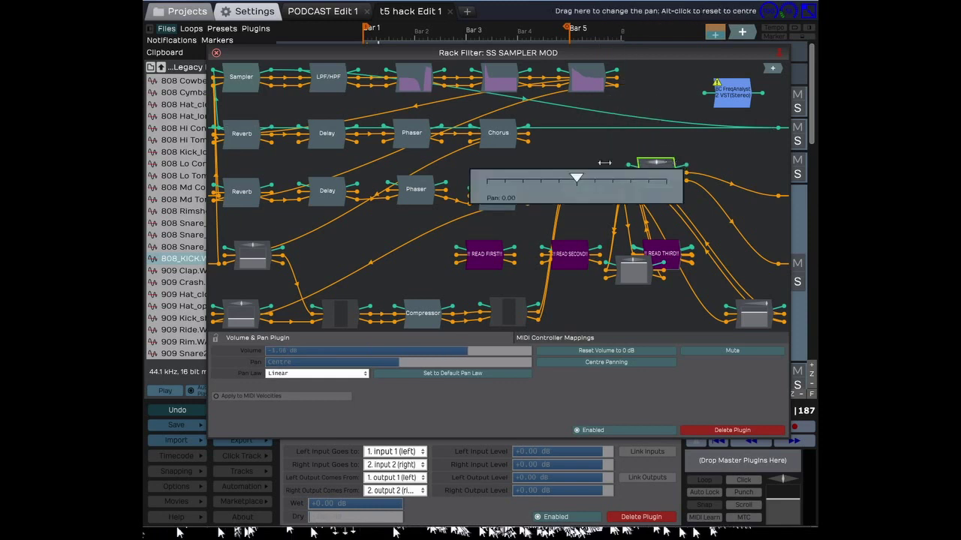
{"action": "left_click_drag", "start_coordinate": [673, 167], "coordinate": [757, 169]}
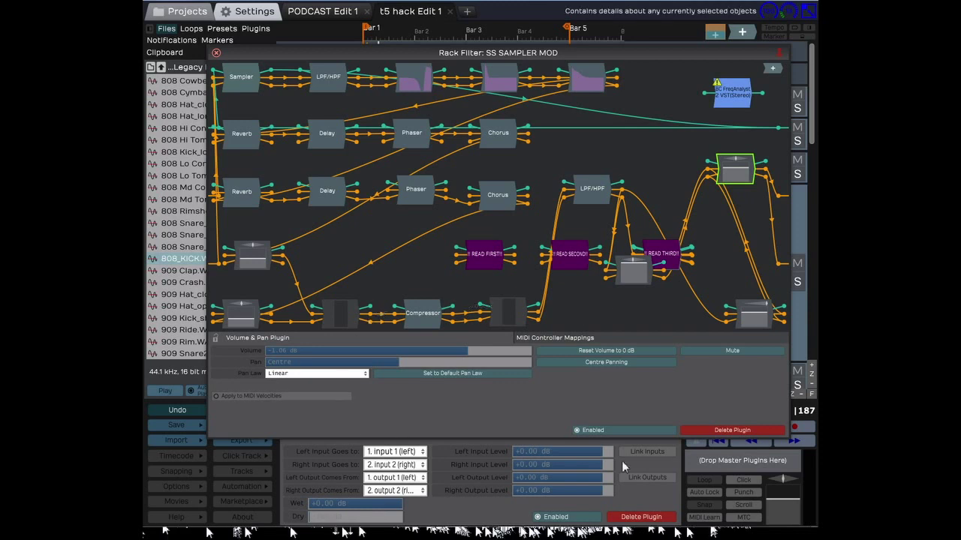
Audition the preset, lower the final volume module to about -11.86 dB, and check the level meter before the Compressor
{"action": "left_click_drag", "start_coordinate": [594, 51], "coordinate": [526, 24]}
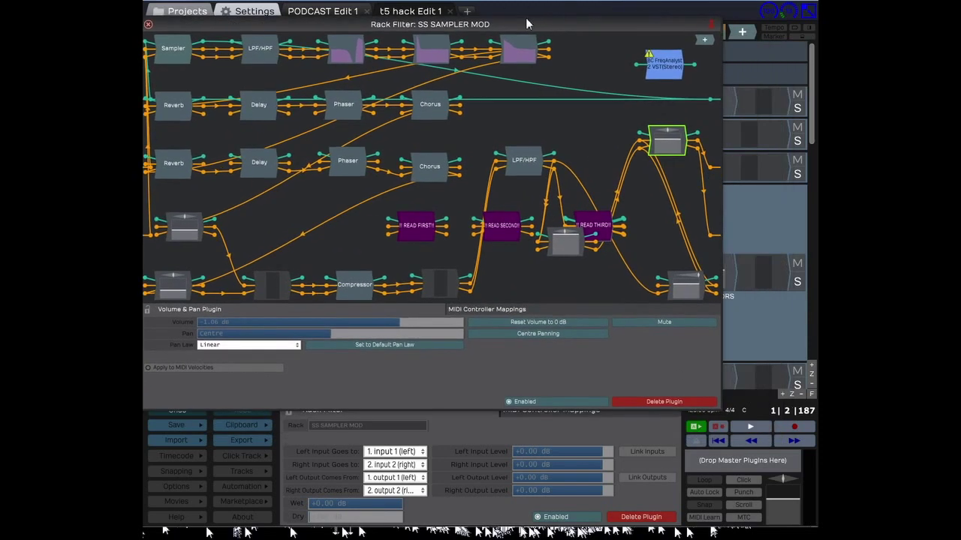
{"action": "left_click", "coordinate": [750, 427]}
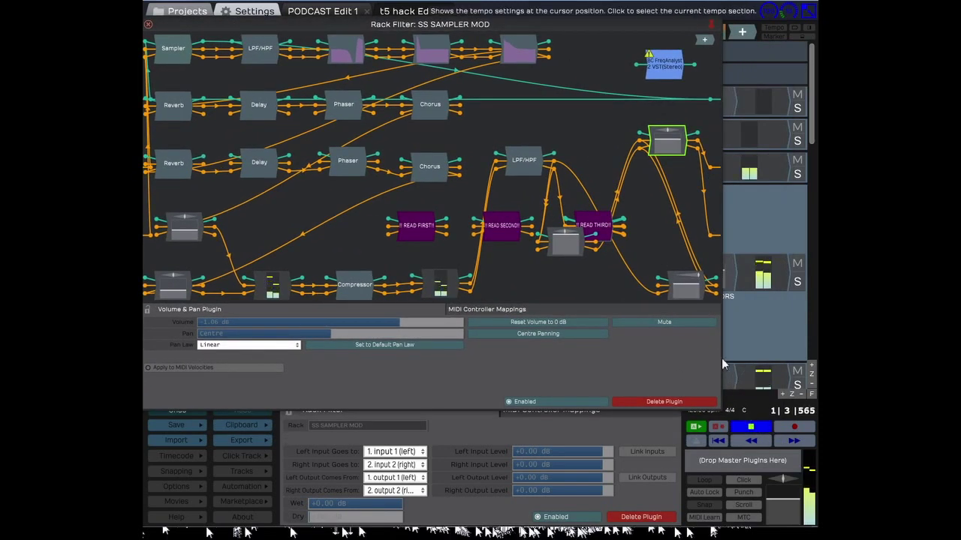
{"action": "left_click_drag", "start_coordinate": [667, 138], "coordinate": [670, 144]}
{"action": "left_click_drag", "start_coordinate": [544, 23], "coordinate": [638, 11]}
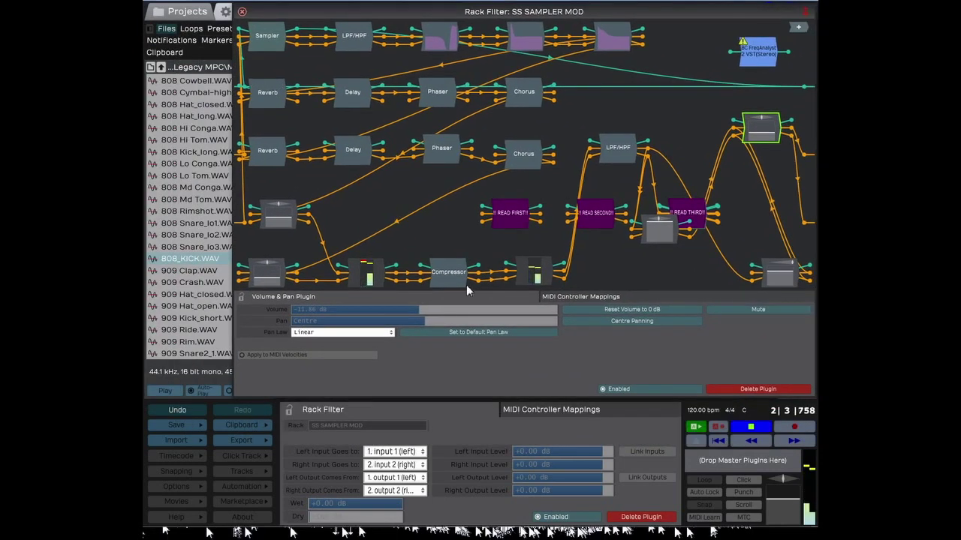
{"action": "left_click", "coordinate": [375, 277]}
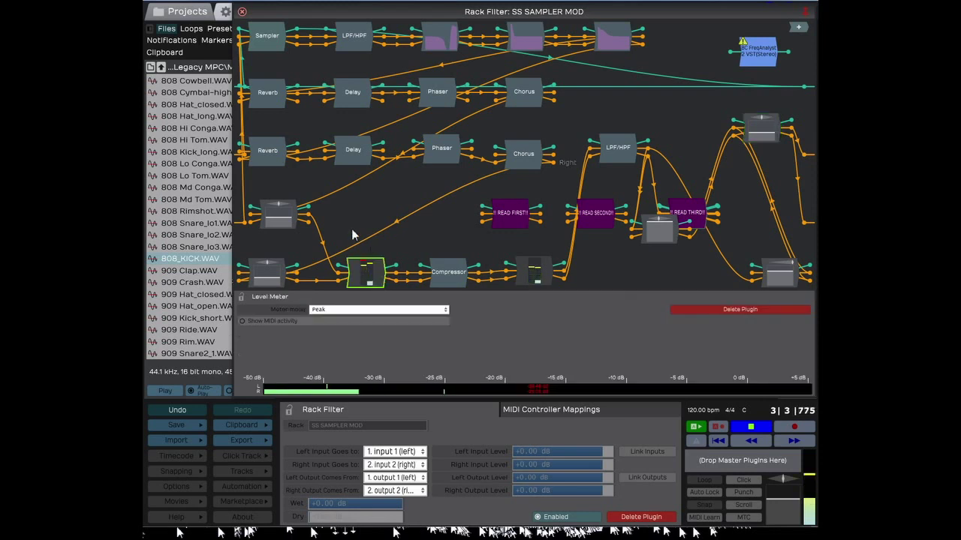
Replace the rack's contents with the SS WHIPING WIND preset
{"action": "left_click", "coordinate": [419, 250]}
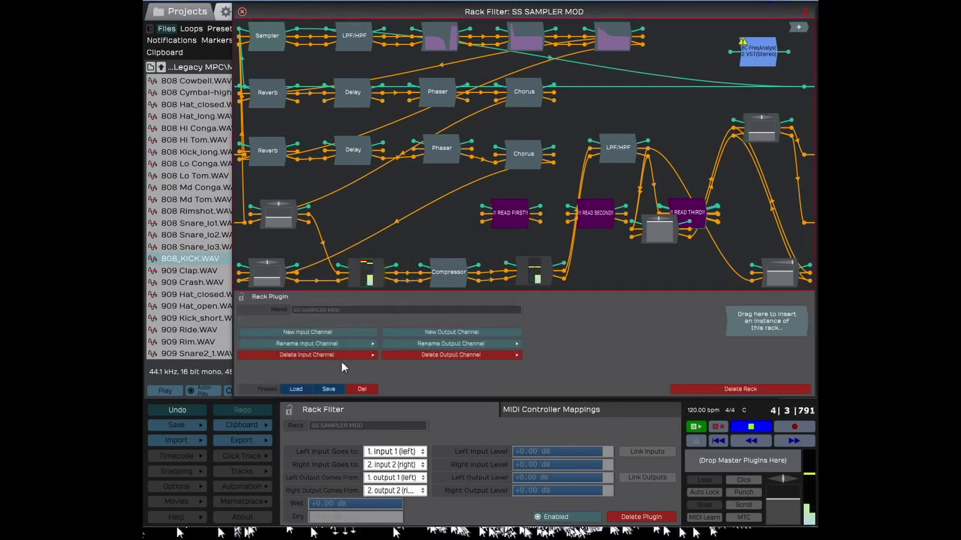
{"action": "left_click", "coordinate": [292, 389]}
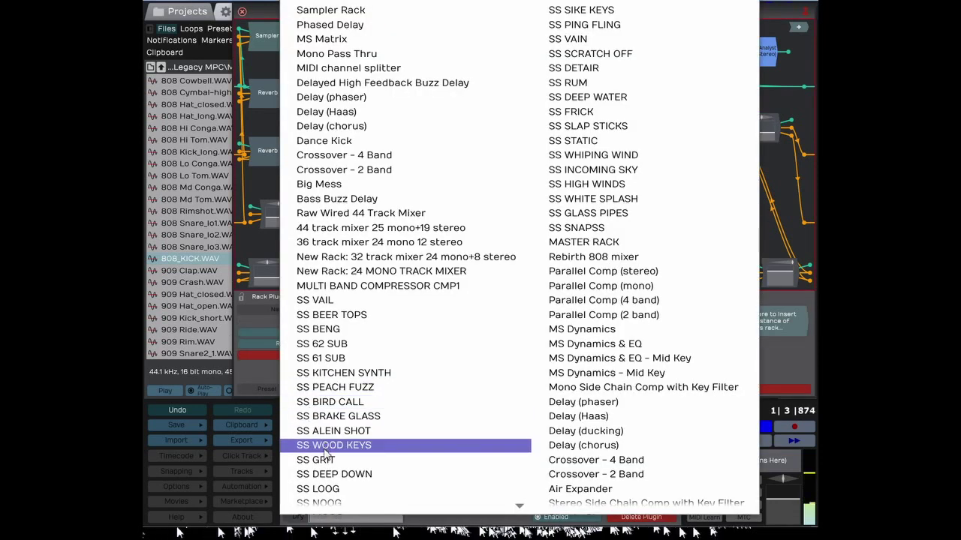
{"action": "left_click", "coordinate": [633, 158]}
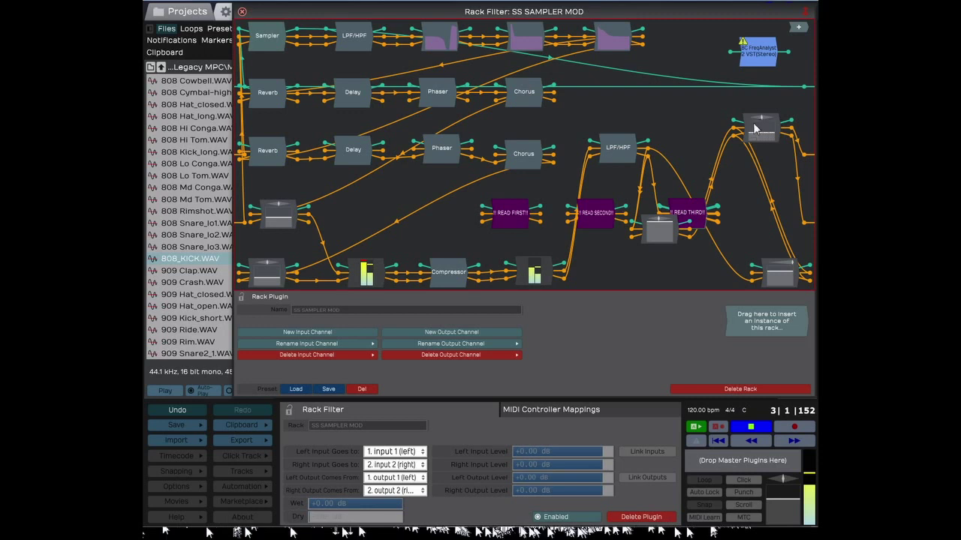
Move the final volume module clear of the outputs, wire it to outputs 1 and 2, and set its volume to about -3.26 dB
{"action": "left_click_drag", "start_coordinate": [777, 141], "coordinate": [689, 129]}
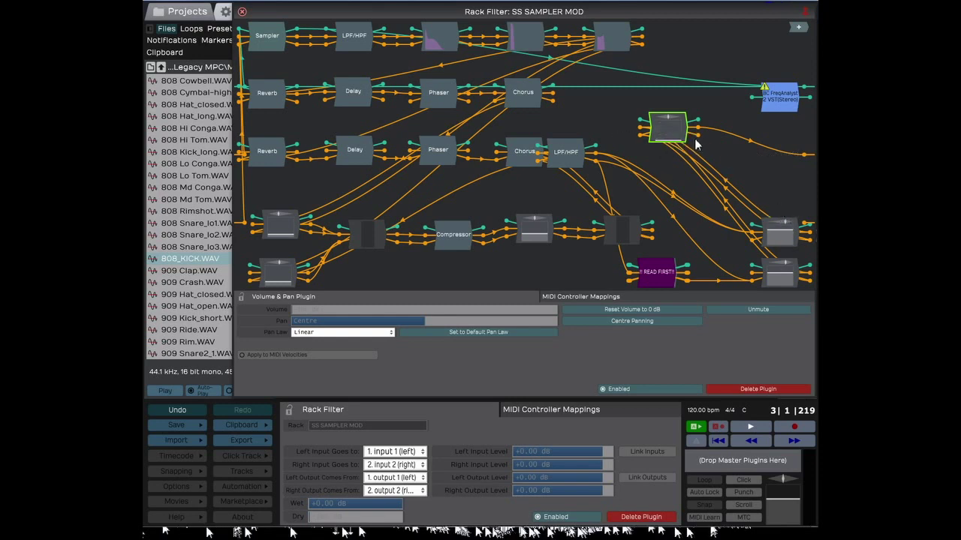
{"action": "left_click_drag", "start_coordinate": [807, 223], "coordinate": [808, 228]}
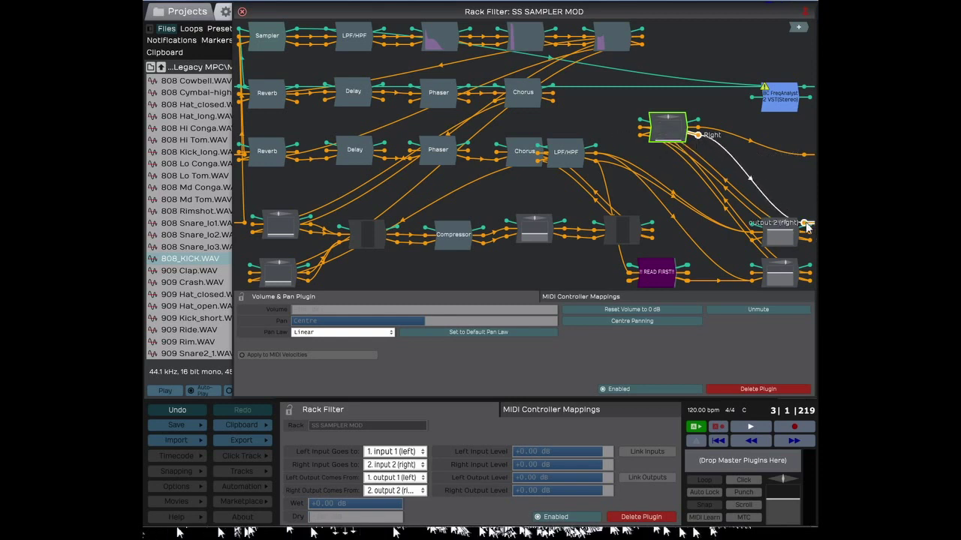
{"action": "left_click_drag", "start_coordinate": [668, 129], "coordinate": [666, 64]}
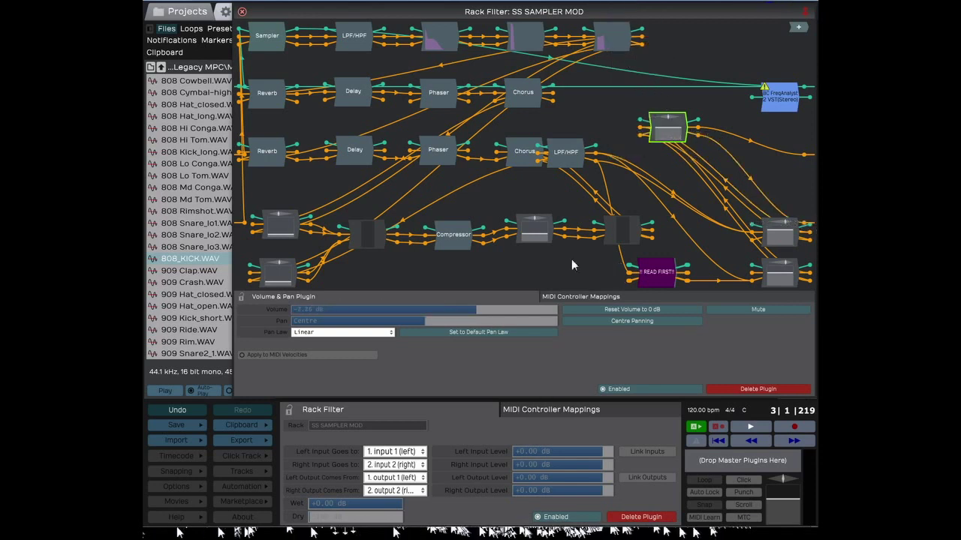
Play the edit and examine the Sampler's sample and the curves of the three 4-Band Equalisers
{"action": "left_click_drag", "start_coordinate": [376, 84], "coordinate": [340, 275]}
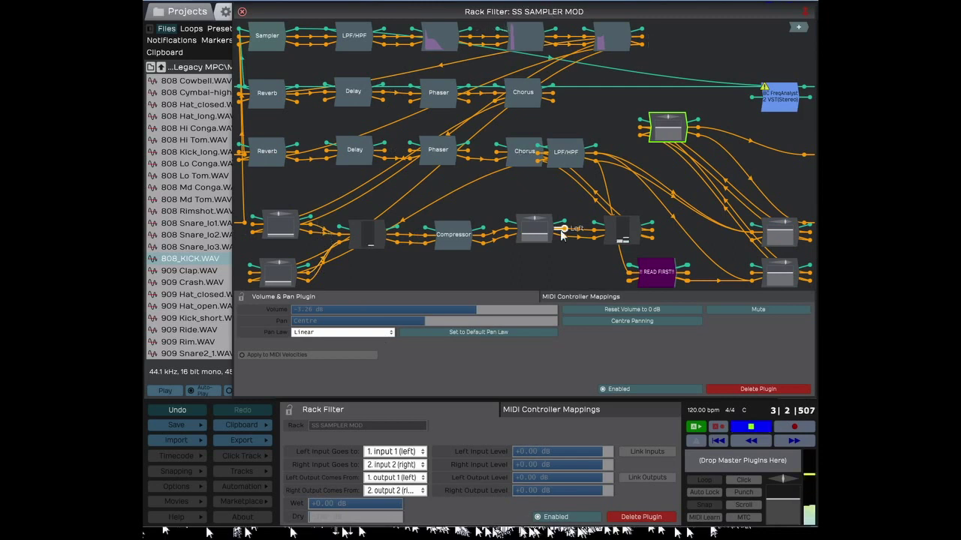
{"action": "left_click_drag", "start_coordinate": [652, 11], "coordinate": [616, 49]}
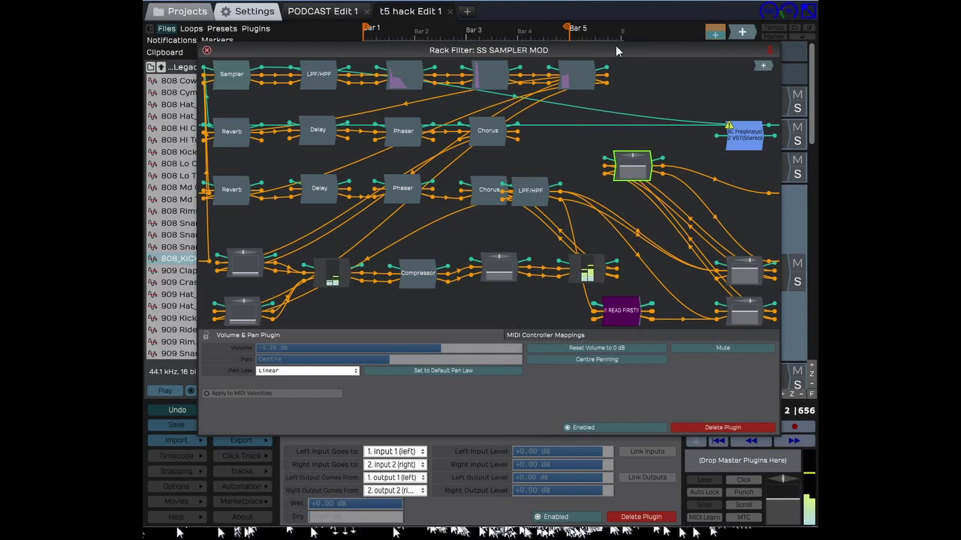
{"action": "left_click", "coordinate": [413, 80]}
{"action": "left_click", "coordinate": [238, 81]}
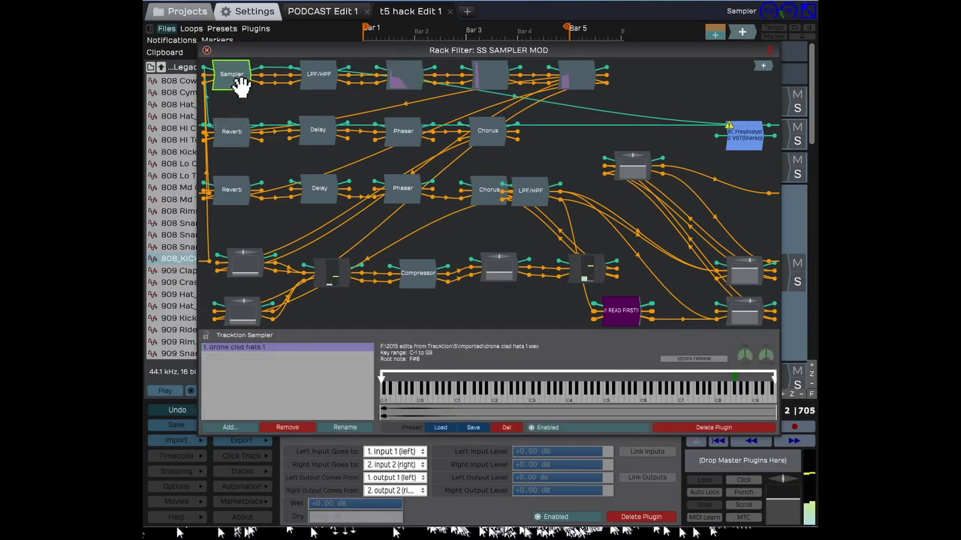
{"action": "left_click", "coordinate": [409, 75]}
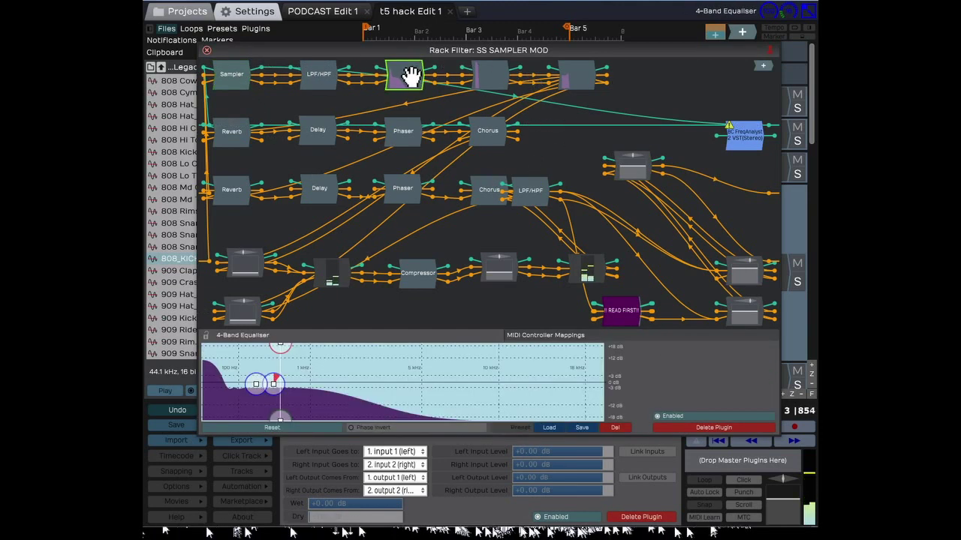
{"action": "left_click", "coordinate": [489, 86]}
{"action": "left_click", "coordinate": [587, 79]}
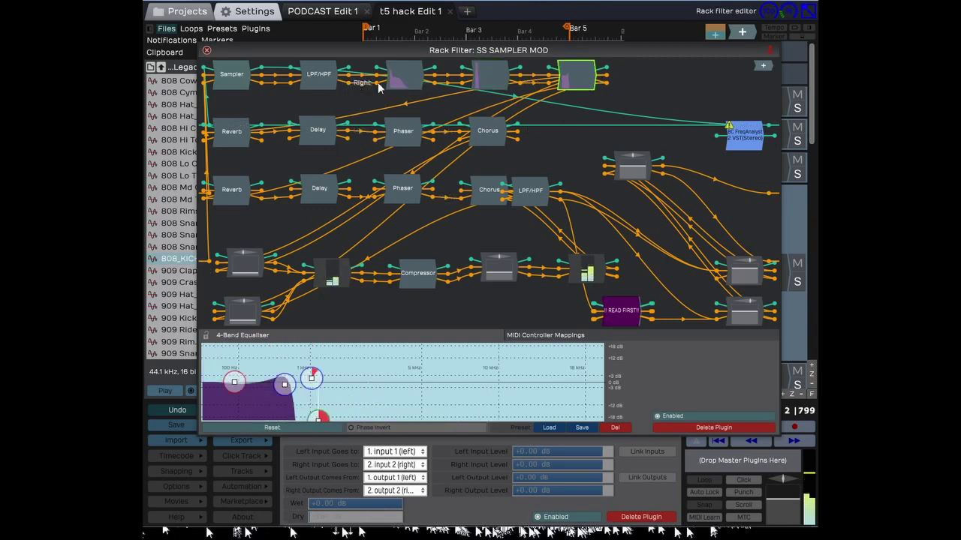
{"action": "left_click", "coordinate": [409, 78]}
{"action": "left_click", "coordinate": [495, 81]}
{"action": "left_click", "coordinate": [582, 82]}
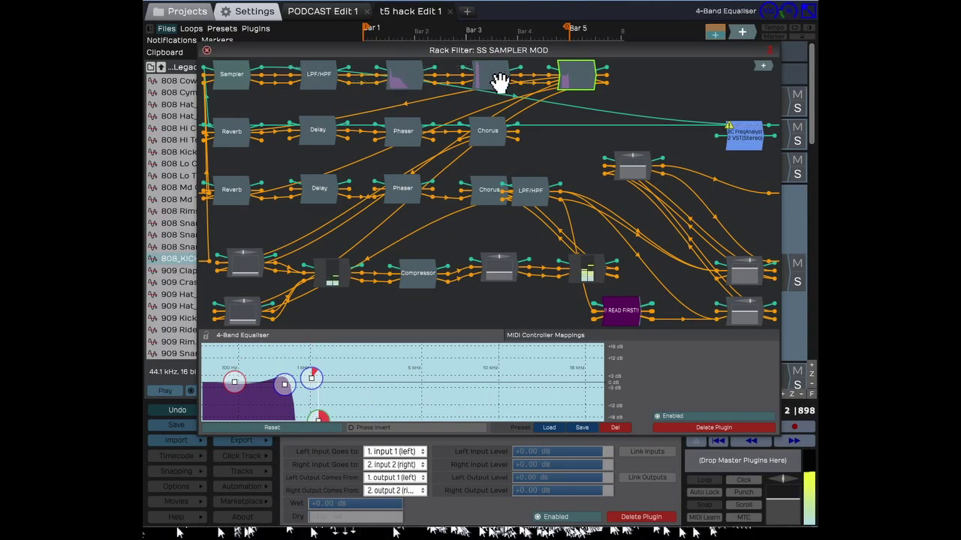
Compare the settings of the two Reverb modules and look at the Chorus on the first effects row
{"action": "left_click", "coordinate": [229, 135]}
{"action": "left_click", "coordinate": [243, 193]}
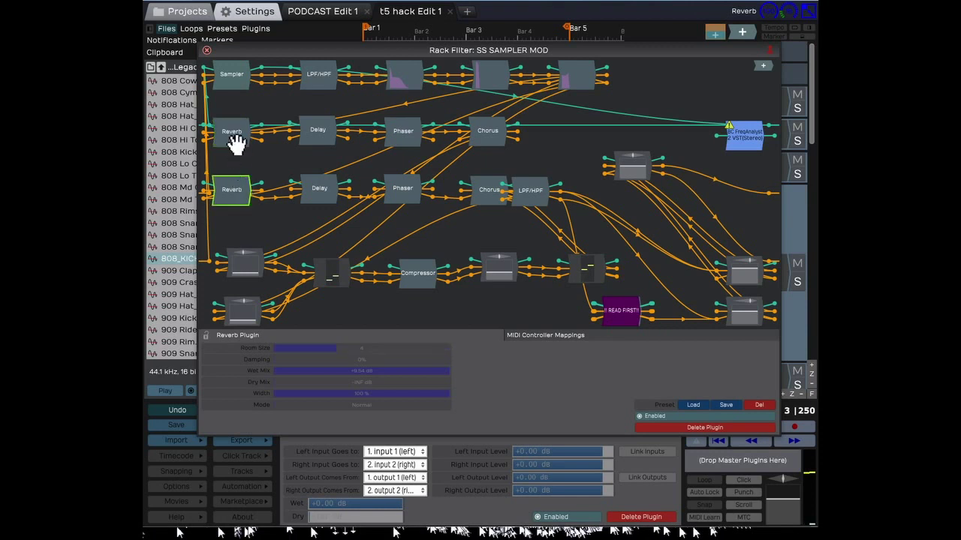
{"action": "left_click", "coordinate": [235, 136]}
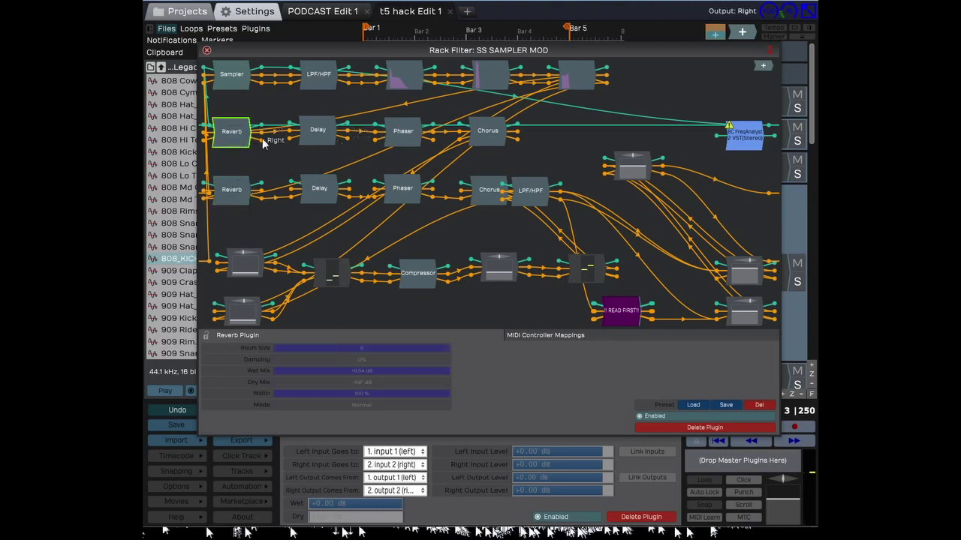
{"action": "left_click", "coordinate": [482, 130]}
{"action": "left_click", "coordinate": [230, 194]}
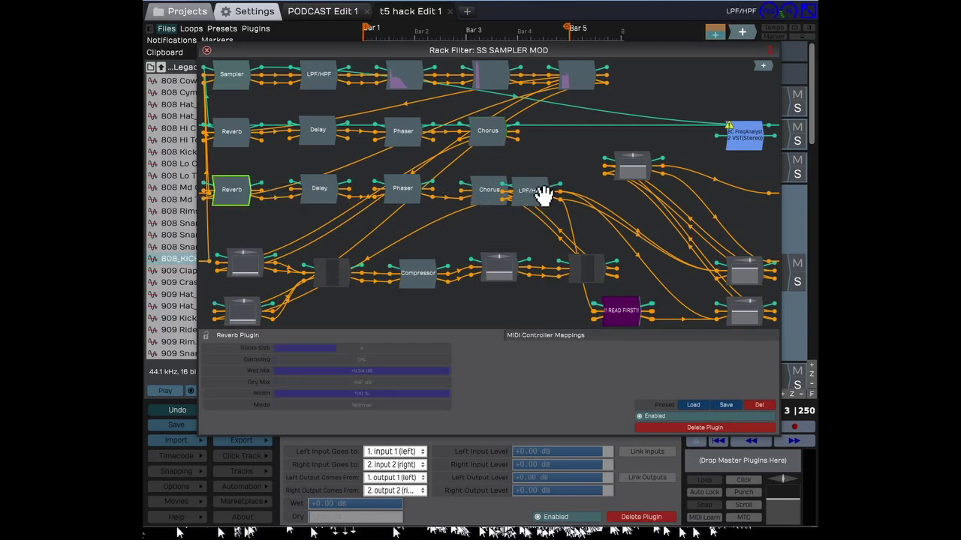
Move the LPF/HPF overlapping the Chorus to just after the second level meter, and nudge the lower volume module ahead of the Compressor
{"action": "left_click_drag", "start_coordinate": [542, 194], "coordinate": [694, 280]}
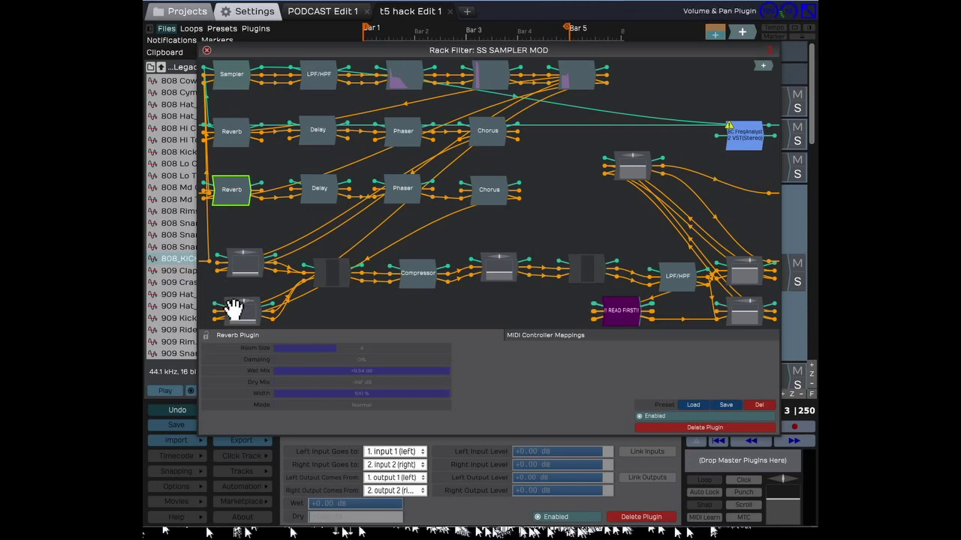
{"action": "left_click_drag", "start_coordinate": [231, 301], "coordinate": [243, 304]}
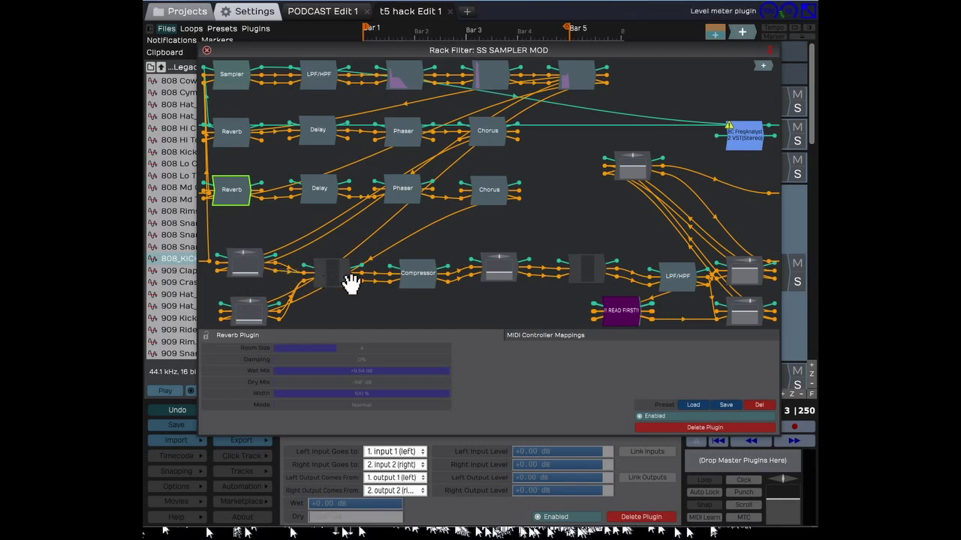
Examine the settings of the Compressor, the volume module after it, and both LPF/HPF filters
{"action": "left_click", "coordinate": [417, 277]}
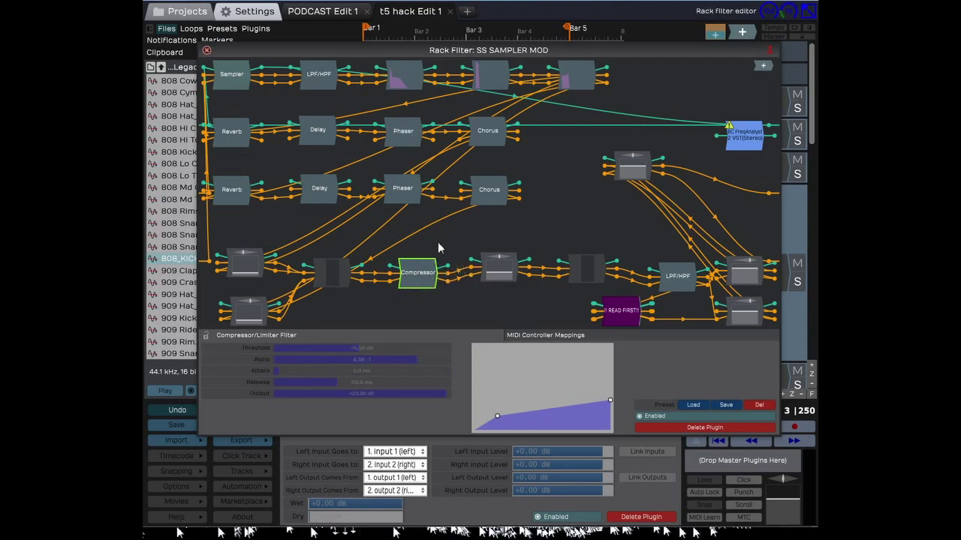
{"action": "left_click", "coordinate": [488, 273]}
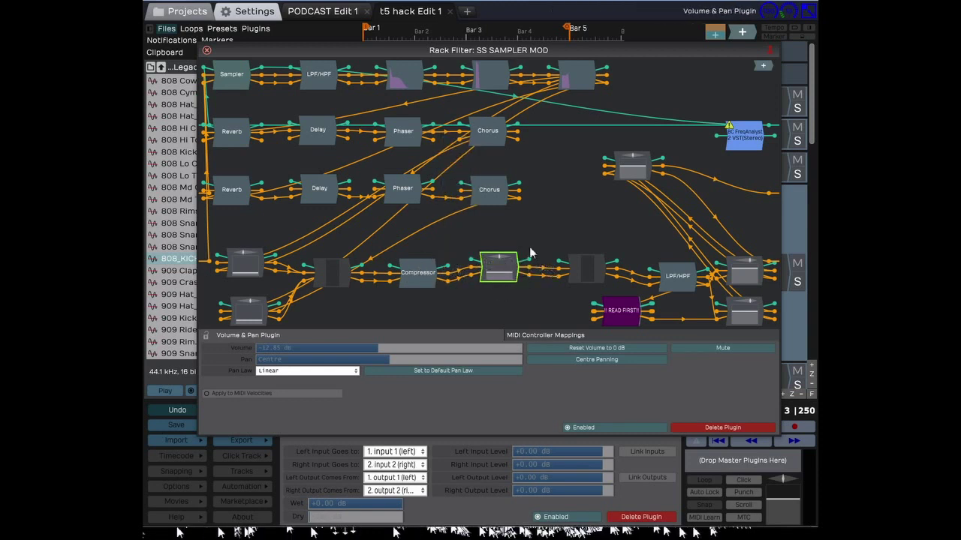
{"action": "left_click", "coordinate": [690, 279]}
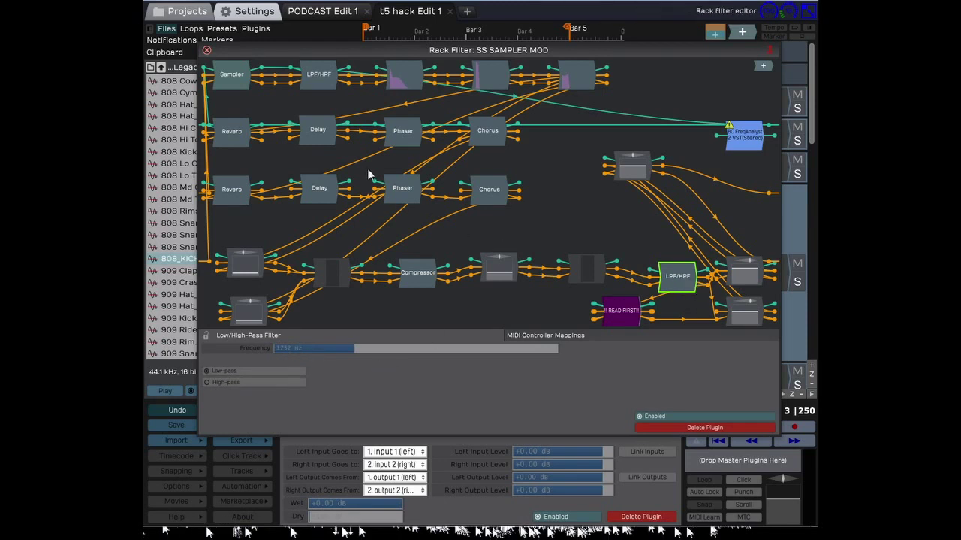
{"action": "left_click", "coordinate": [320, 73]}
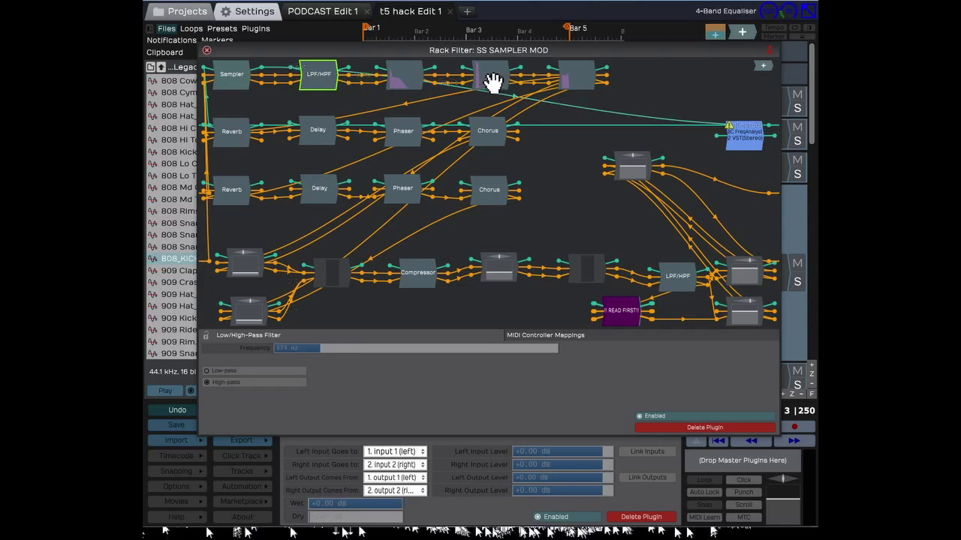
Add 909 Tom_lo.WAV from the audio file browser to the Sampler's sound list, shifting the rack editor to make room
{"action": "left_click", "coordinate": [244, 79]}
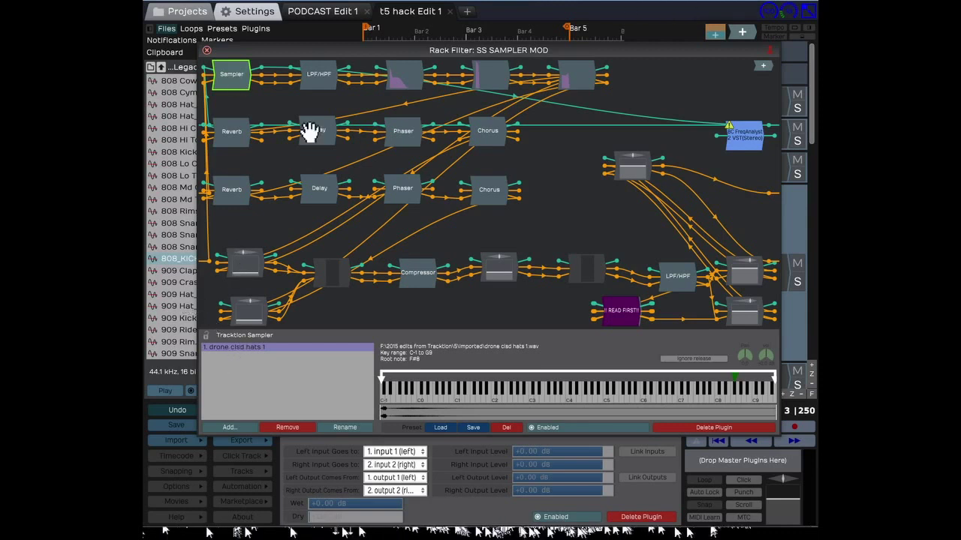
{"action": "left_click_drag", "start_coordinate": [341, 54], "coordinate": [478, 34]}
{"action": "scroll", "coordinate": [148, 295], "scroll_direction": "down", "scroll_amount": 2}
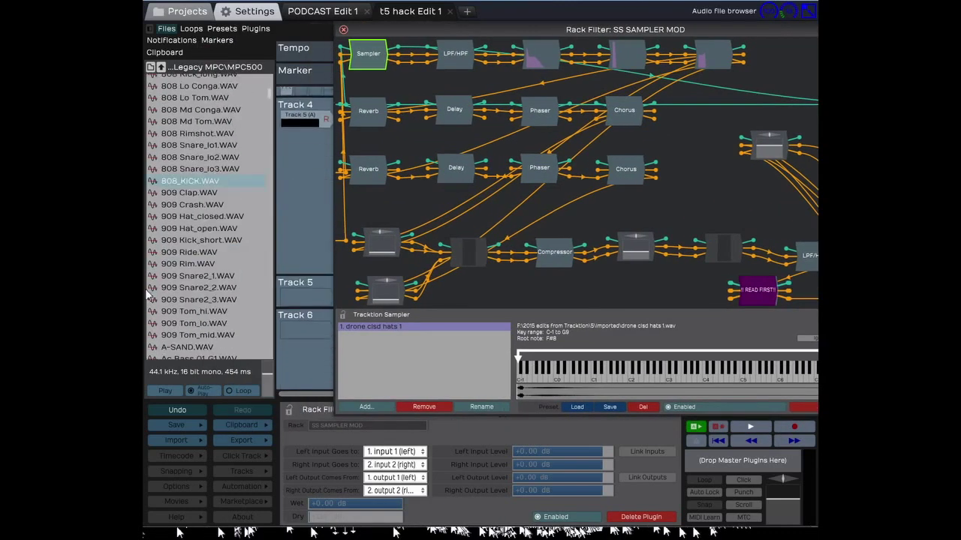
{"action": "left_click_drag", "start_coordinate": [178, 323], "coordinate": [368, 345]}
{"action": "left_click", "coordinate": [473, 308]}
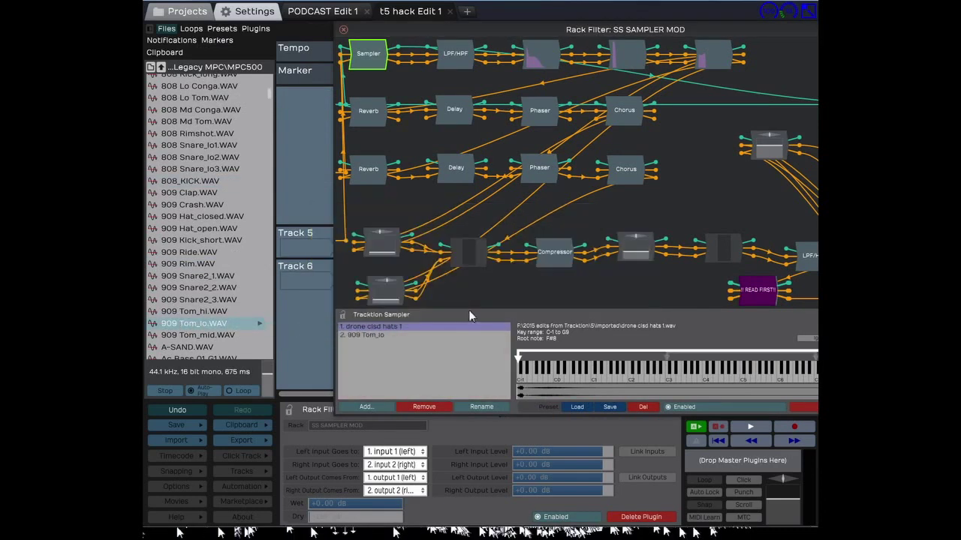
{"action": "double_click", "coordinate": [489, 30]}
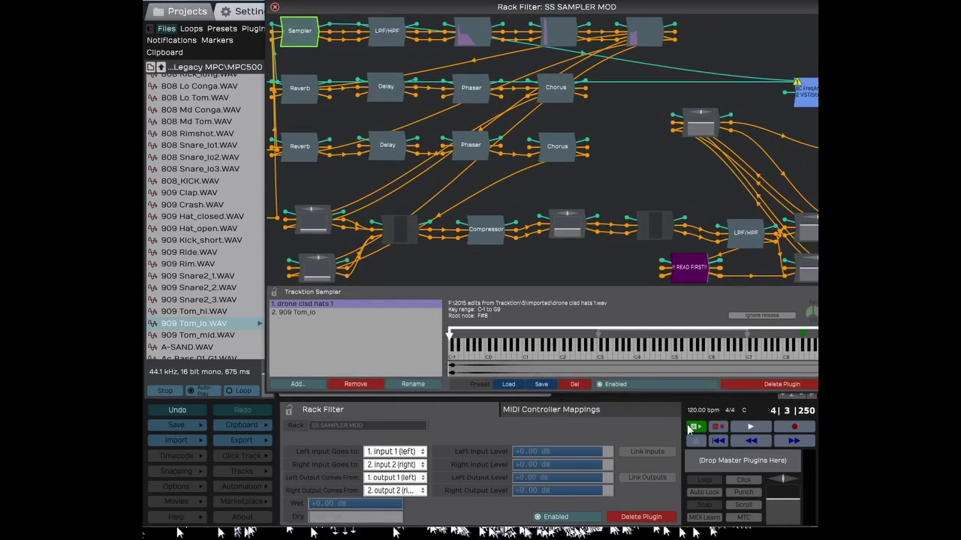
Start playback and extend the key range of the Sampler's 909 Tom_lo sound to C-1 through G9
{"action": "left_click", "coordinate": [748, 427]}
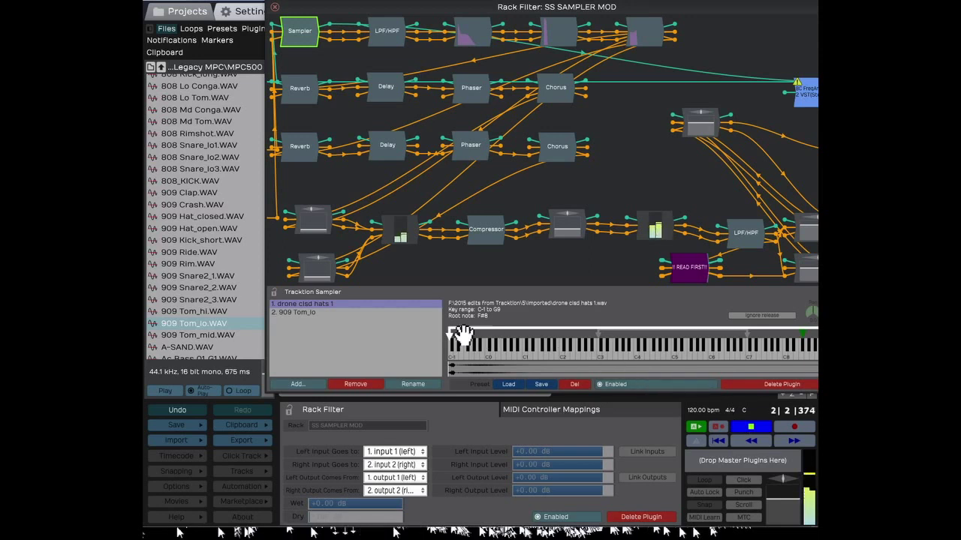
{"action": "left_click", "coordinate": [599, 335]}
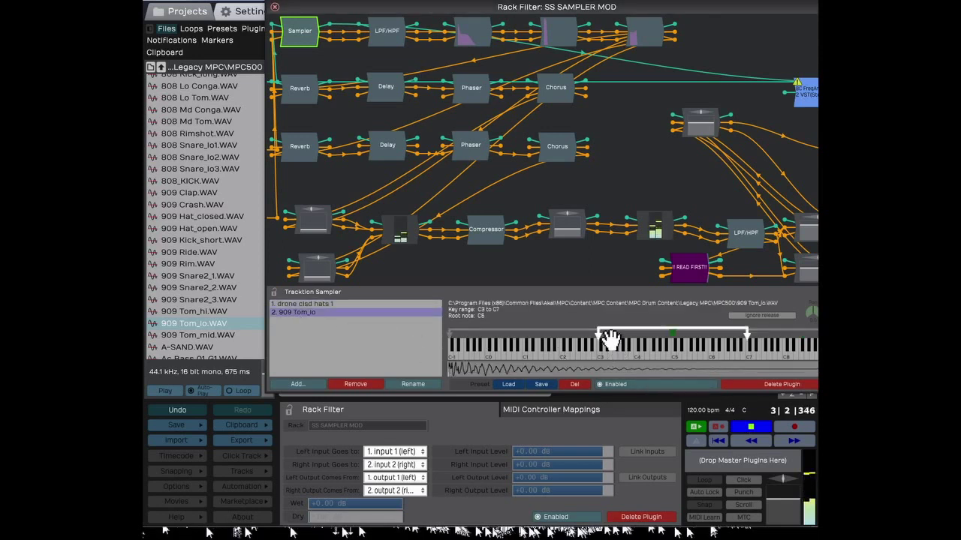
{"action": "left_click_drag", "start_coordinate": [600, 335], "coordinate": [401, 350]}
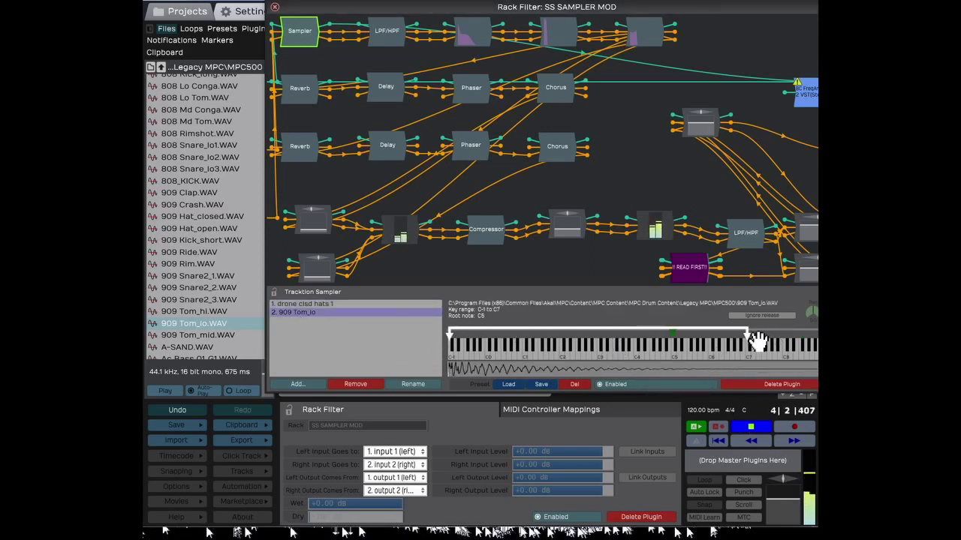
{"action": "left_click_drag", "start_coordinate": [755, 335], "coordinate": [818, 335]}
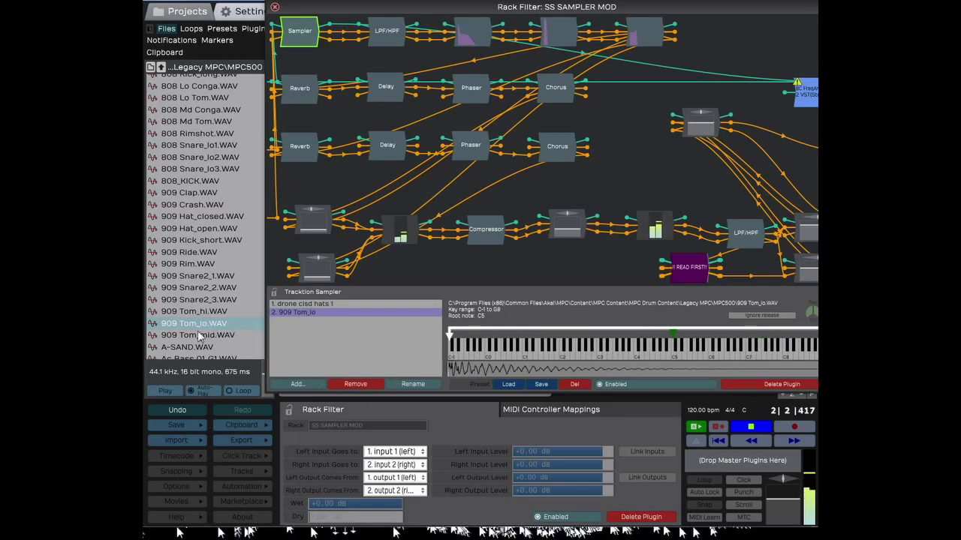
Add BRASS4.WAV from the audio file browser to the Sampler's sound list without copying it into the project directory
{"action": "scroll", "coordinate": [199, 336], "scroll_direction": "down", "scroll_amount": 5}
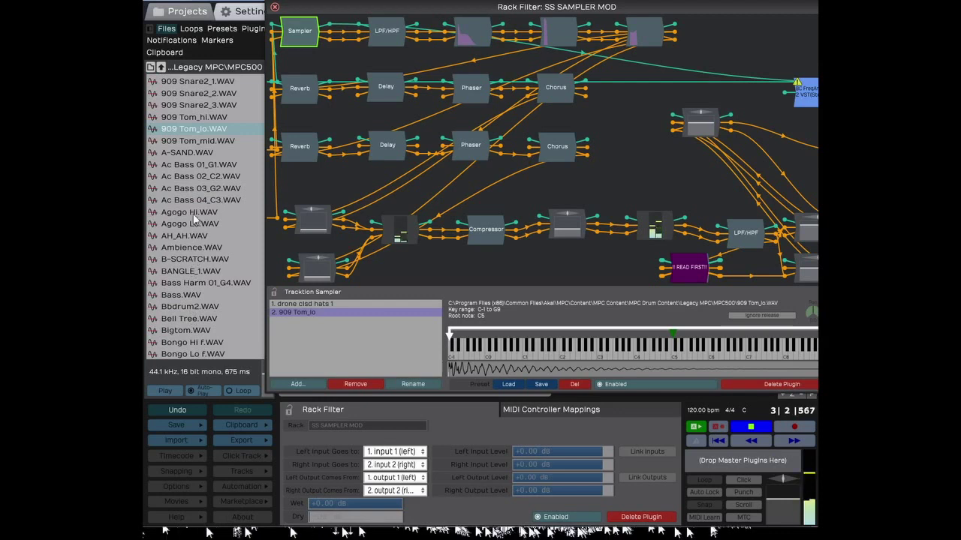
{"action": "mouse_move", "coordinate": [185, 199]}
{"action": "left_mouse_down"}
{"action": "mouse_move", "coordinate": [323, 301]}
{"action": "mouse_move", "coordinate": [332, 321]}
{"action": "mouse_move", "coordinate": [207, 222]}
{"action": "left_mouse_up"}
{"action": "scroll", "coordinate": [198, 254], "scroll_direction": "down", "scroll_amount": 10}
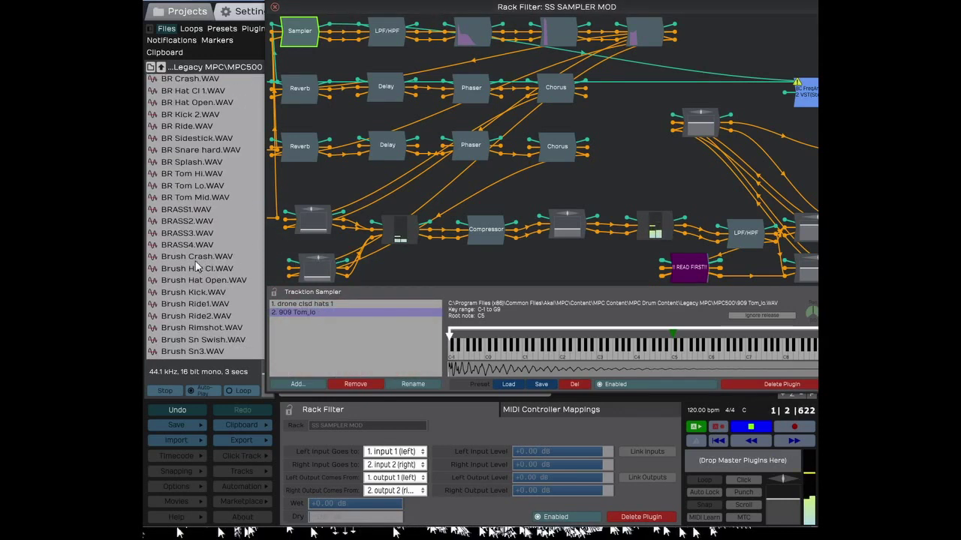
{"action": "scroll", "coordinate": [197, 267], "scroll_direction": "down", "scroll_amount": 3}
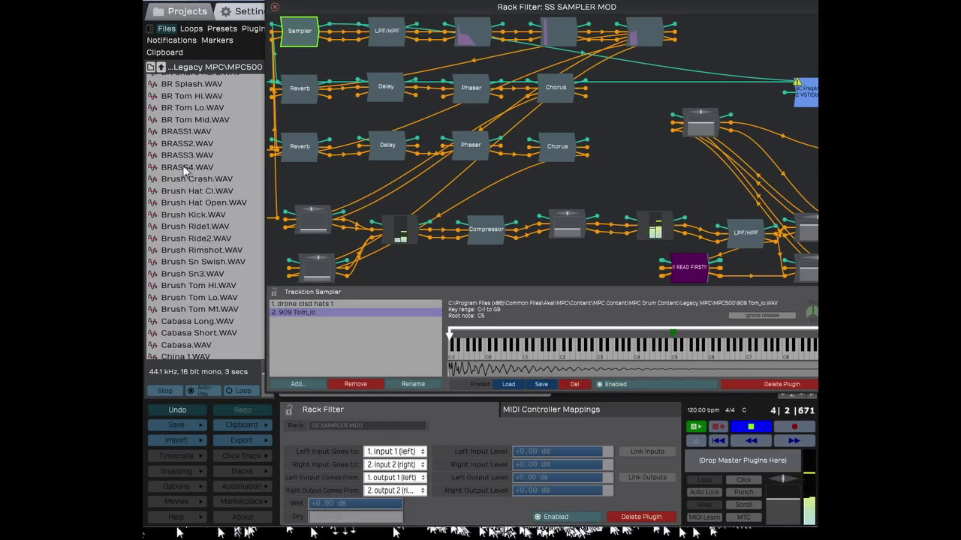
{"action": "left_click_drag", "start_coordinate": [193, 168], "coordinate": [350, 357]}
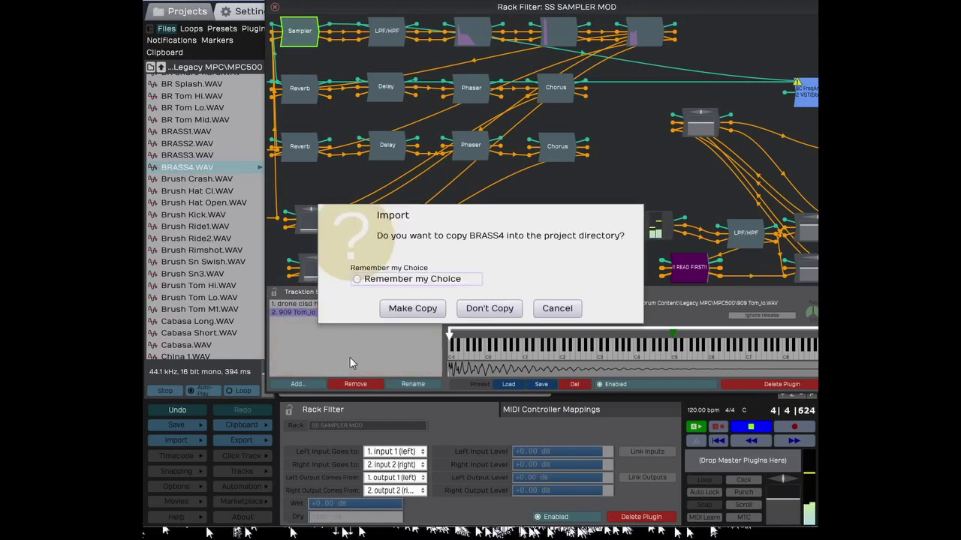
{"action": "left_click", "coordinate": [491, 309]}
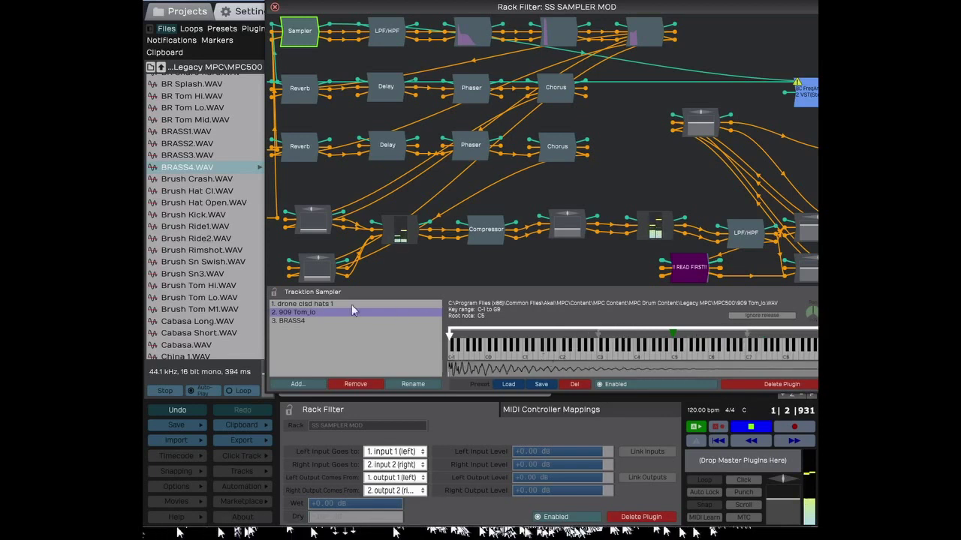
Extend the BRASS4 sound's key range across the whole keyboard up to G9, and stop playback
{"action": "left_click", "coordinate": [294, 322]}
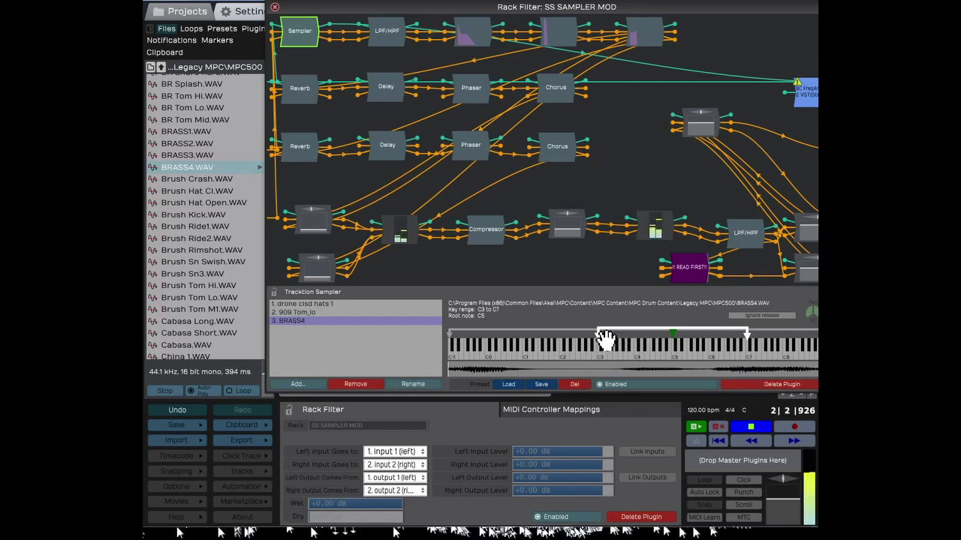
{"action": "left_click_drag", "start_coordinate": [474, 345], "coordinate": [444, 354]}
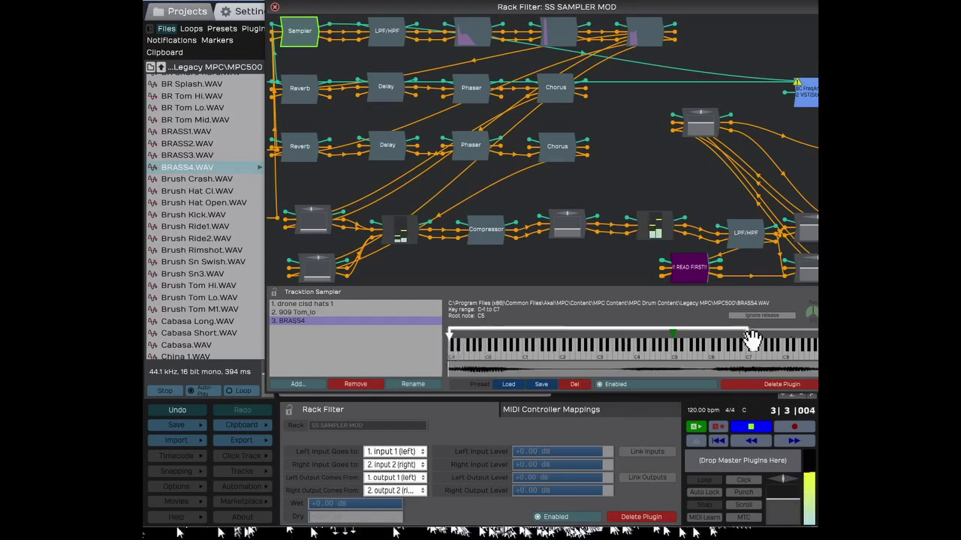
{"action": "left_click_drag", "start_coordinate": [749, 335], "coordinate": [818, 335]}
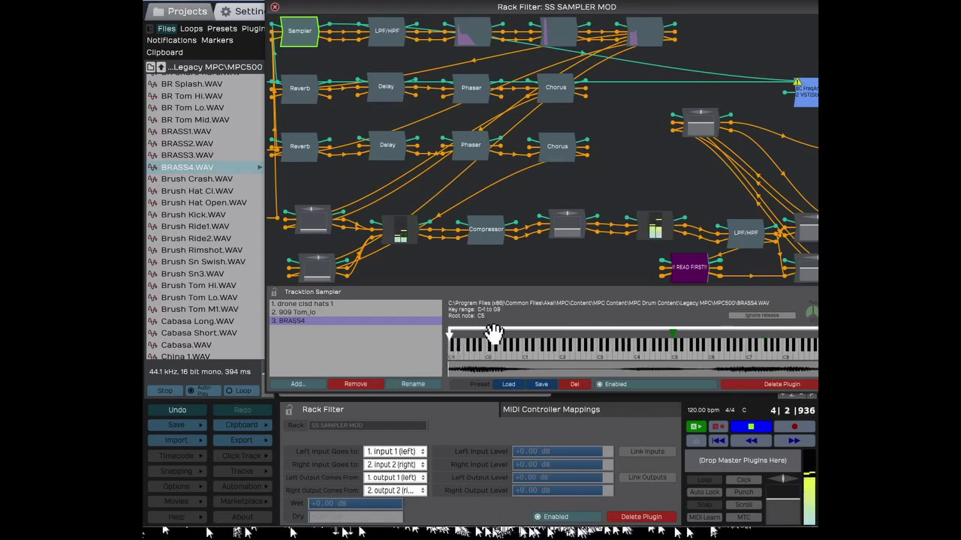
{"action": "left_click", "coordinate": [743, 428]}
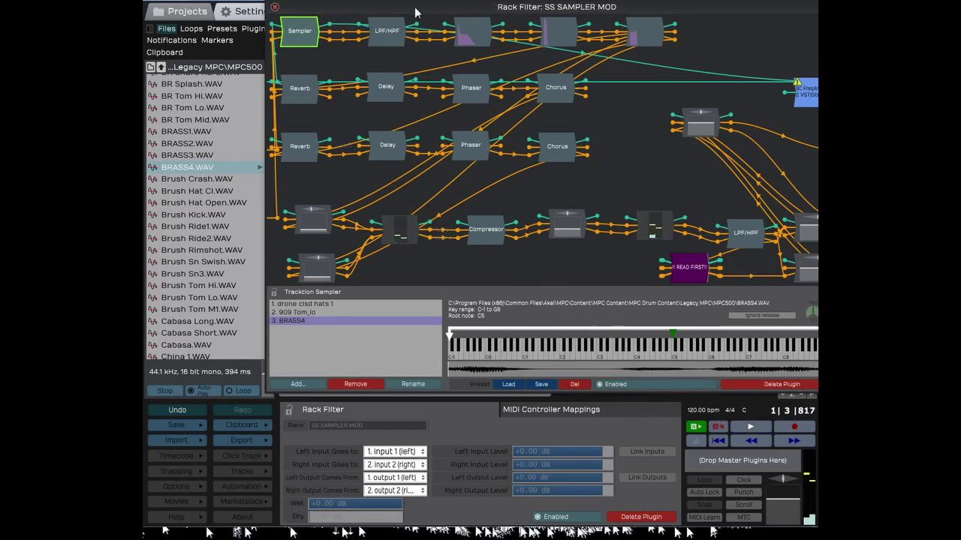
Close the rack editor and delete the SS SAMPLER MOD rack from the MONITORS track
{"action": "double_click", "coordinate": [458, 21]}
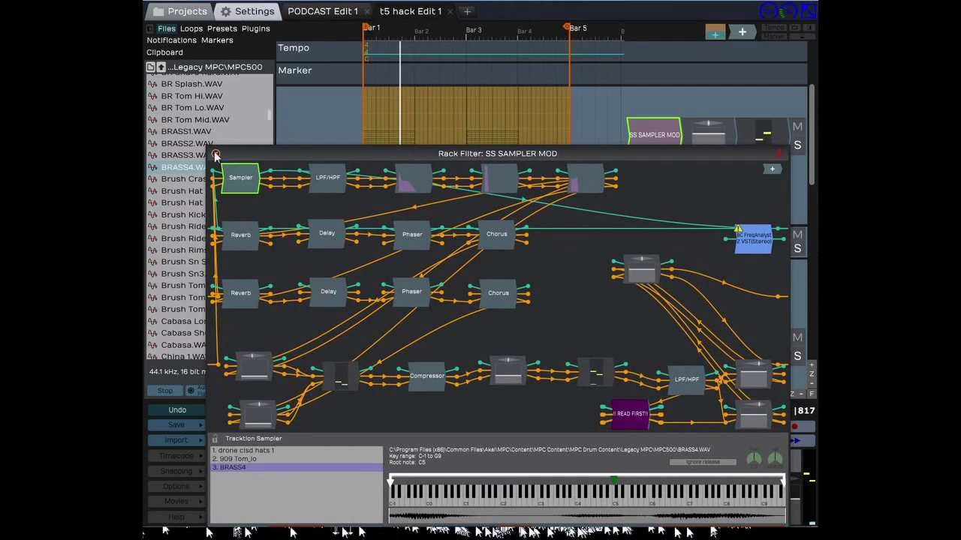
{"action": "left_click", "coordinate": [218, 157]}
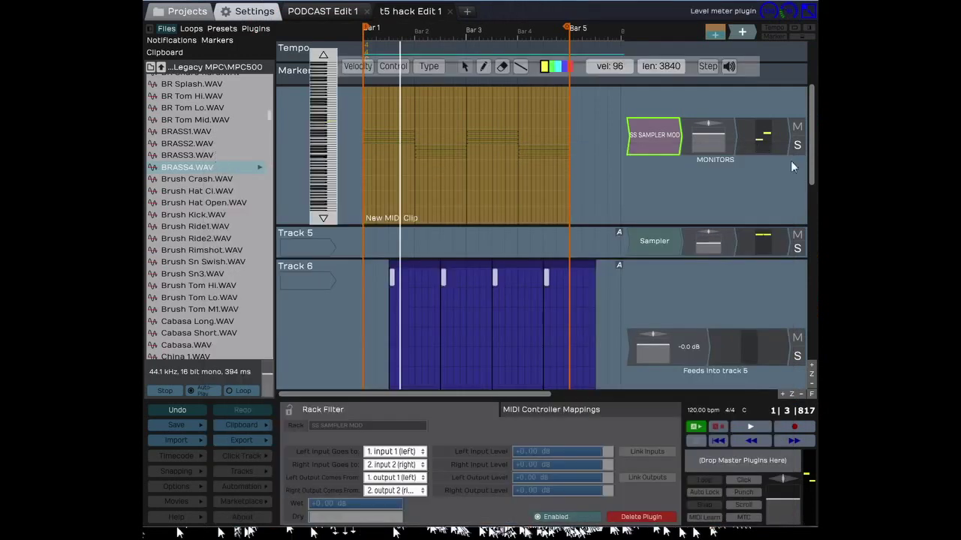
{"action": "right_click", "coordinate": [667, 140]}
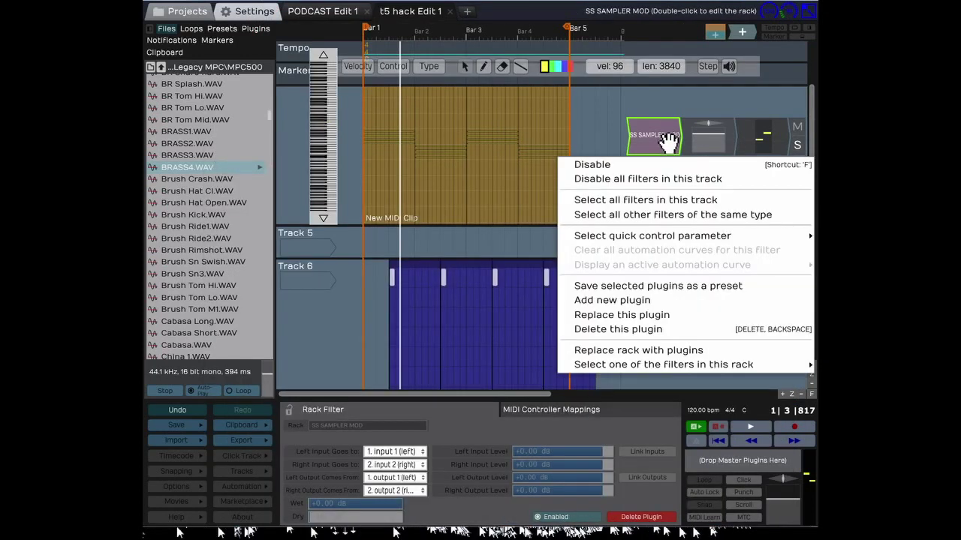
{"action": "left_click", "coordinate": [618, 330]}
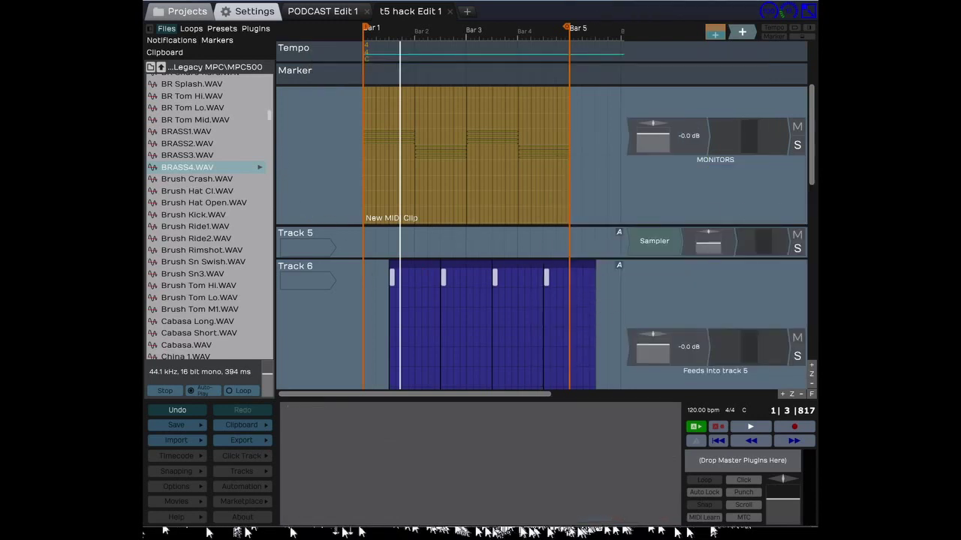
Select the New MIDI Clip on Track 4 and shrink the track to its compact height
{"action": "scroll", "coordinate": [808, 88], "scroll_direction": "up", "scroll_amount": 3}
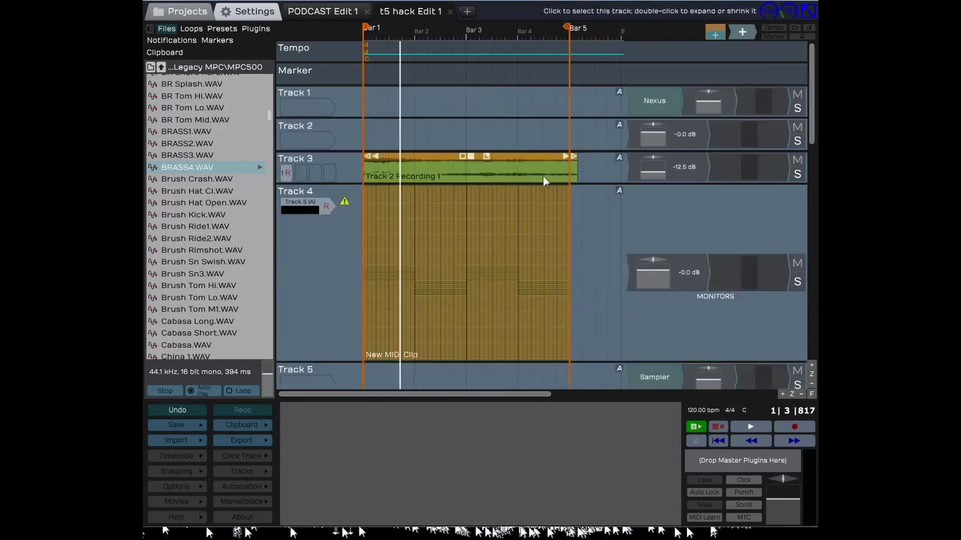
{"action": "left_click", "coordinate": [510, 196]}
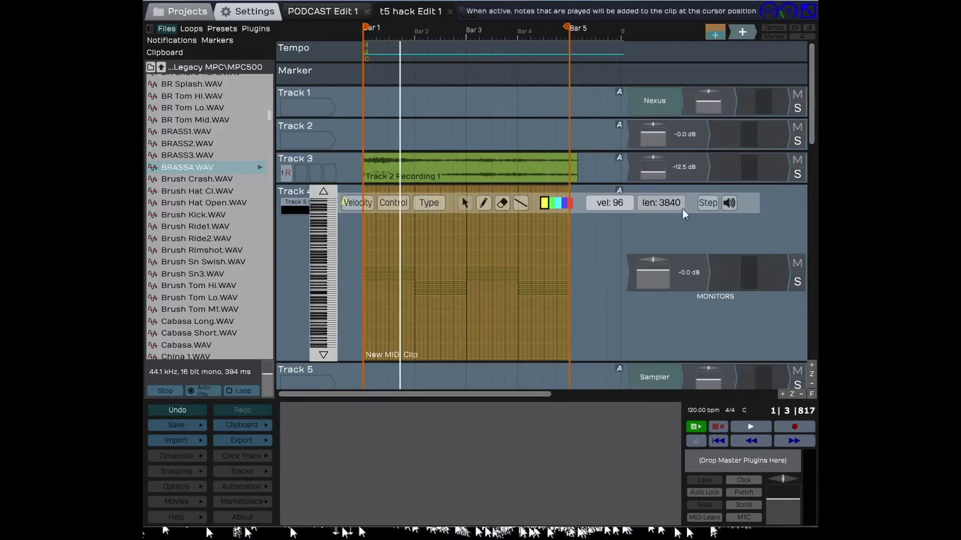
{"action": "left_click", "coordinate": [389, 197]}
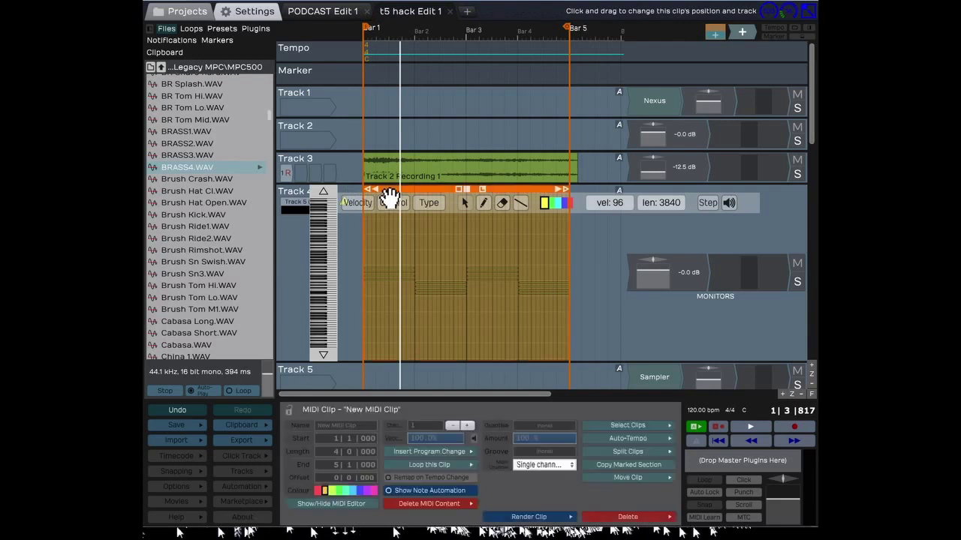
{"action": "left_click", "coordinate": [390, 197]}
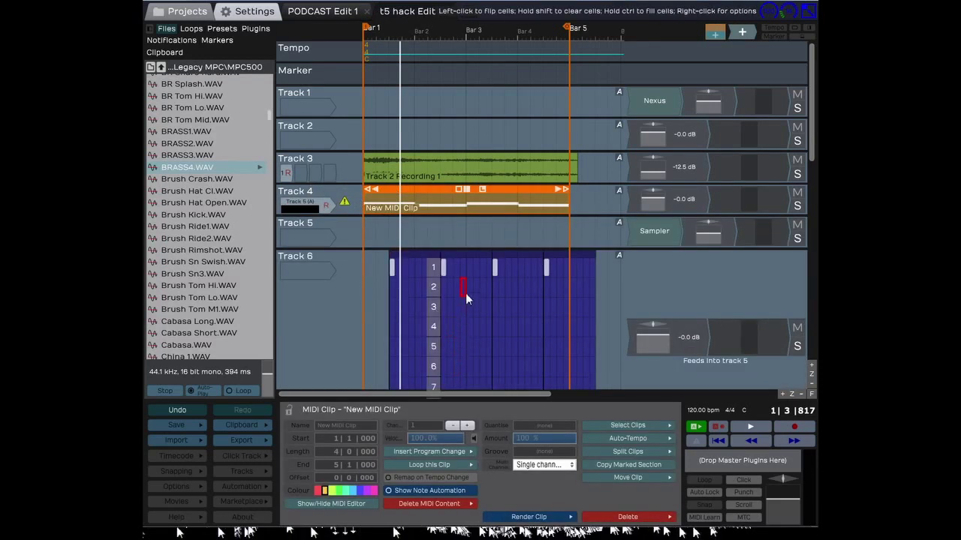
Shrink Tracks 6, 7 and 8 to compact height so the arrangement fits in view
{"action": "double_click", "coordinate": [296, 253]}
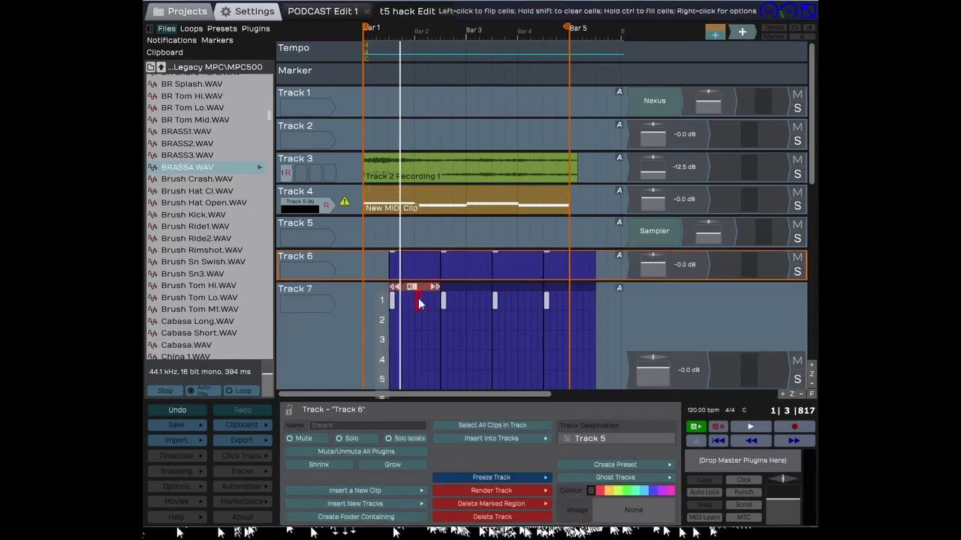
{"action": "left_click", "coordinate": [303, 289]}
{"action": "double_click", "coordinate": [301, 290]}
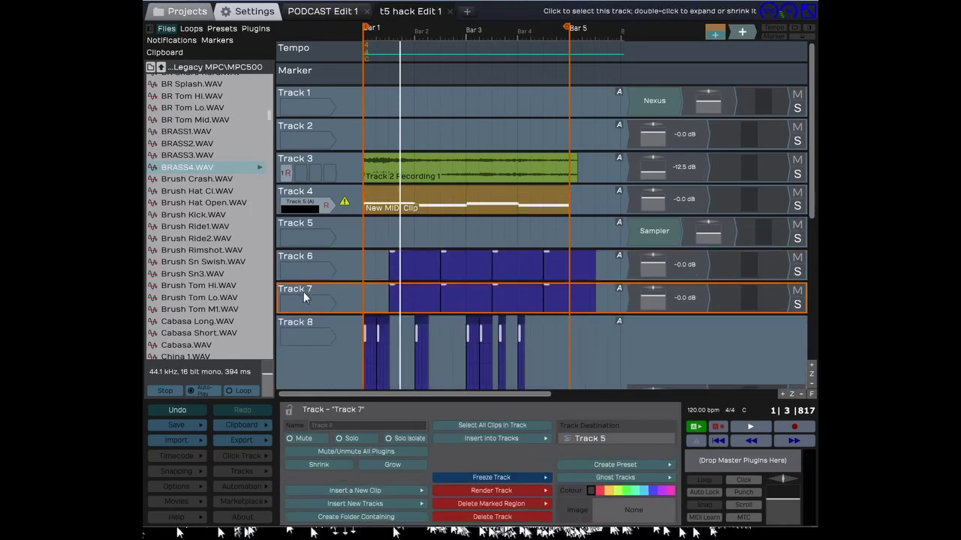
{"action": "left_click", "coordinate": [300, 325]}
{"action": "double_click", "coordinate": [299, 322]}
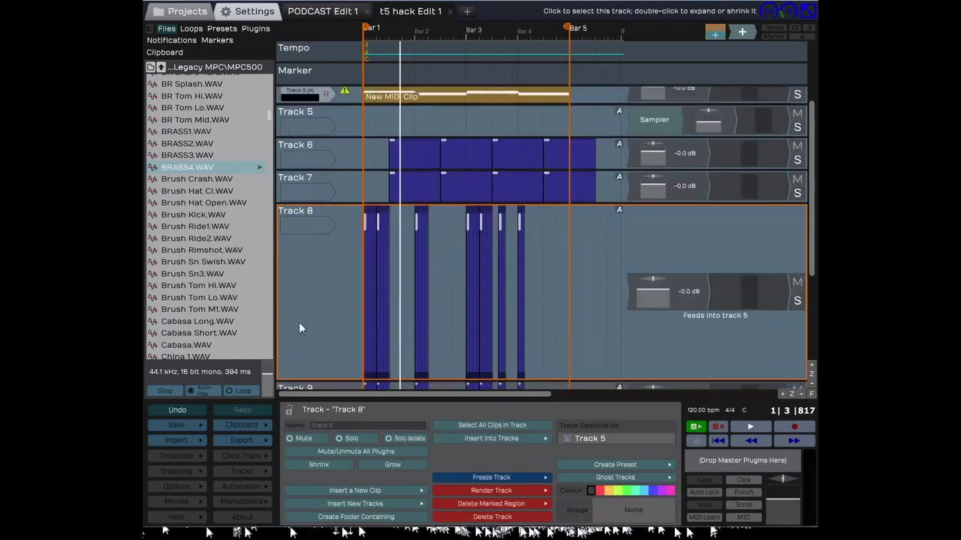
{"action": "double_click", "coordinate": [298, 238]}
{"action": "scroll", "coordinate": [311, 273], "scroll_direction": "down", "scroll_amount": 3}
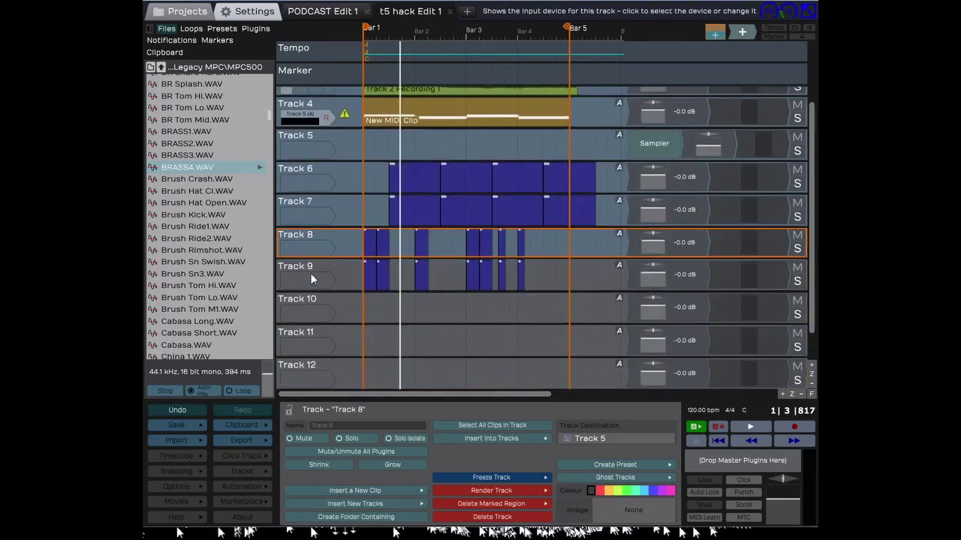
{"action": "scroll", "coordinate": [311, 274], "scroll_direction": "up", "scroll_amount": 4}
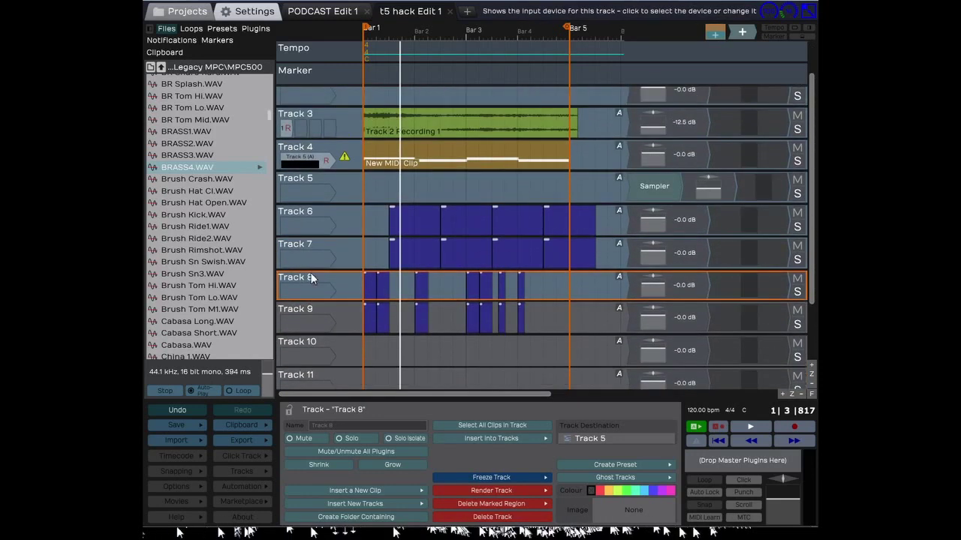
{"action": "scroll", "coordinate": [311, 272], "scroll_direction": "up", "scroll_amount": 1}
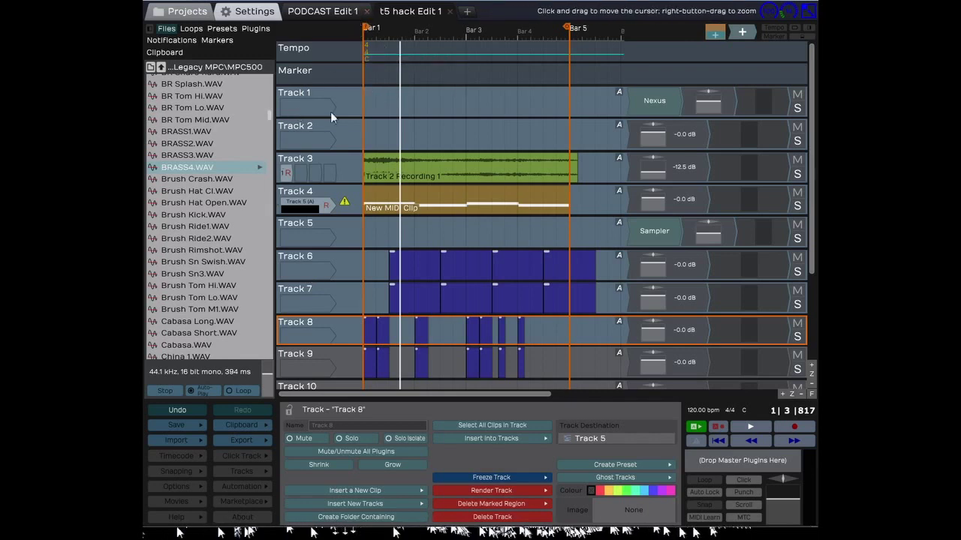
Browse the loop library, trying the mallet and percussion instrument filters and clearing them again
{"action": "left_click", "coordinate": [189, 29]}
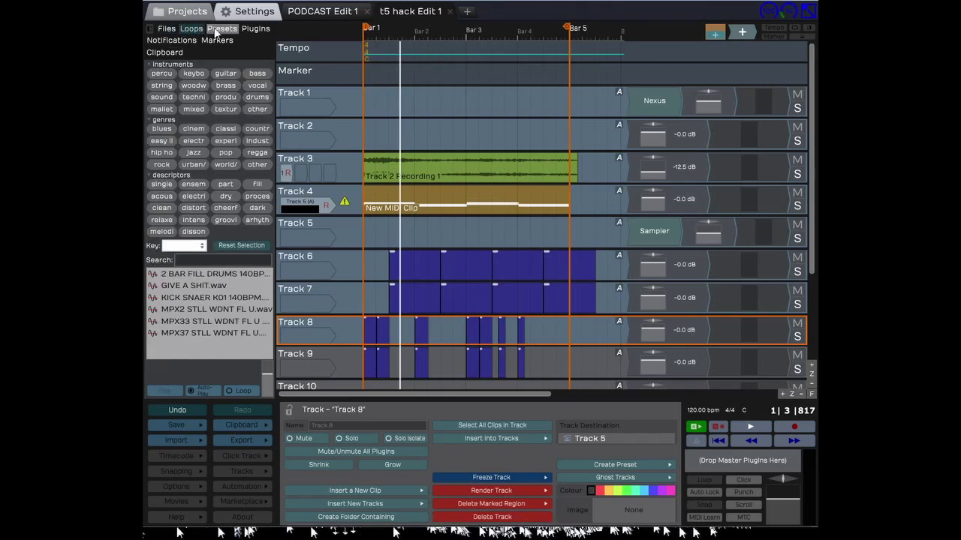
{"action": "left_click", "coordinate": [188, 98]}
{"action": "left_click", "coordinate": [193, 97]}
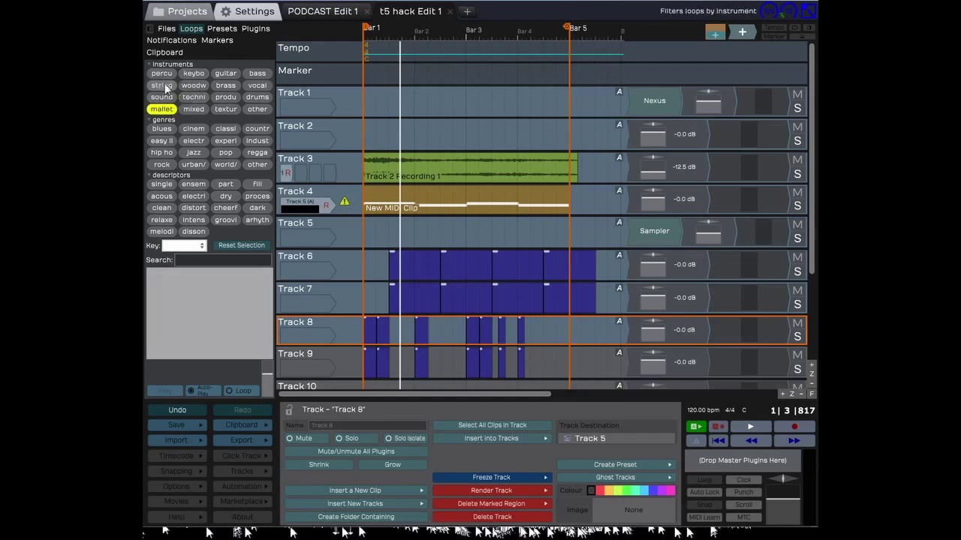
{"action": "left_click", "coordinate": [161, 74]}
{"action": "left_click", "coordinate": [161, 110]}
{"action": "left_click", "coordinate": [164, 75]}
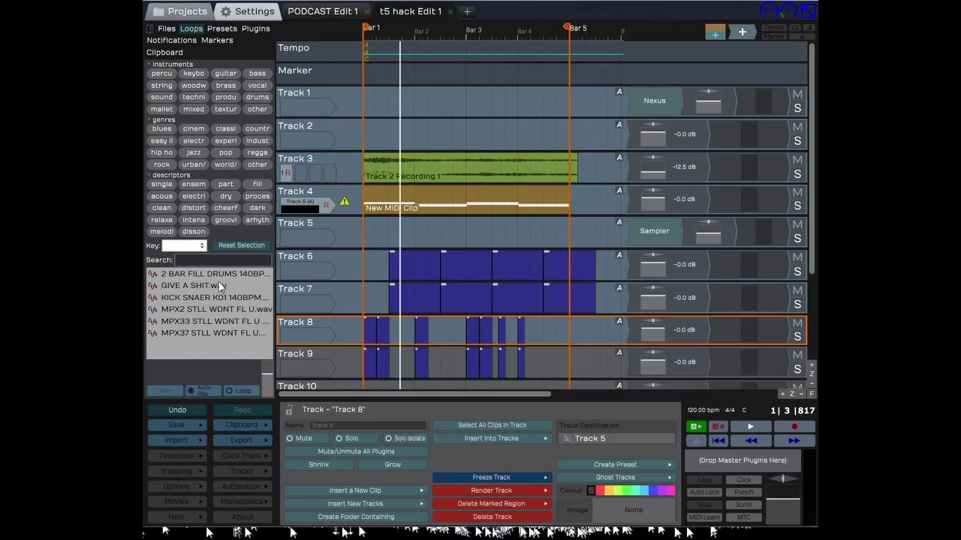
Examine the properties of the Track 2 Recording 1 audio clip on Track 3 and the Nexus plugin on Track 1
{"action": "left_click", "coordinate": [317, 163]}
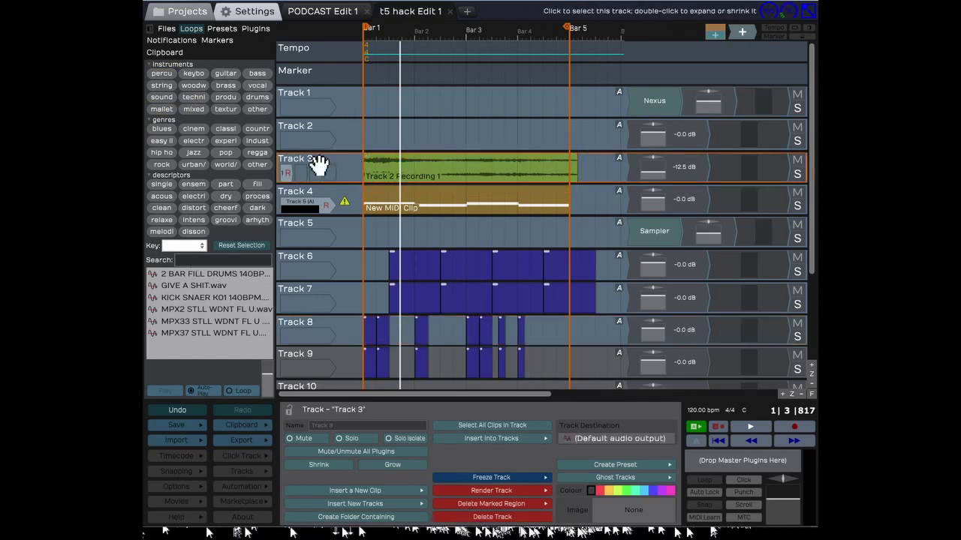
{"action": "left_click", "coordinate": [395, 172]}
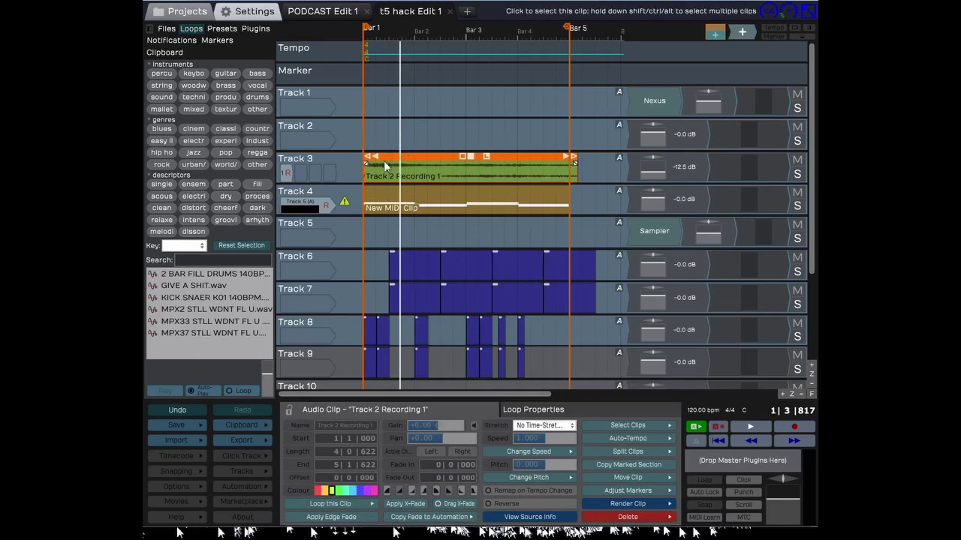
{"action": "left_click", "coordinate": [378, 177]}
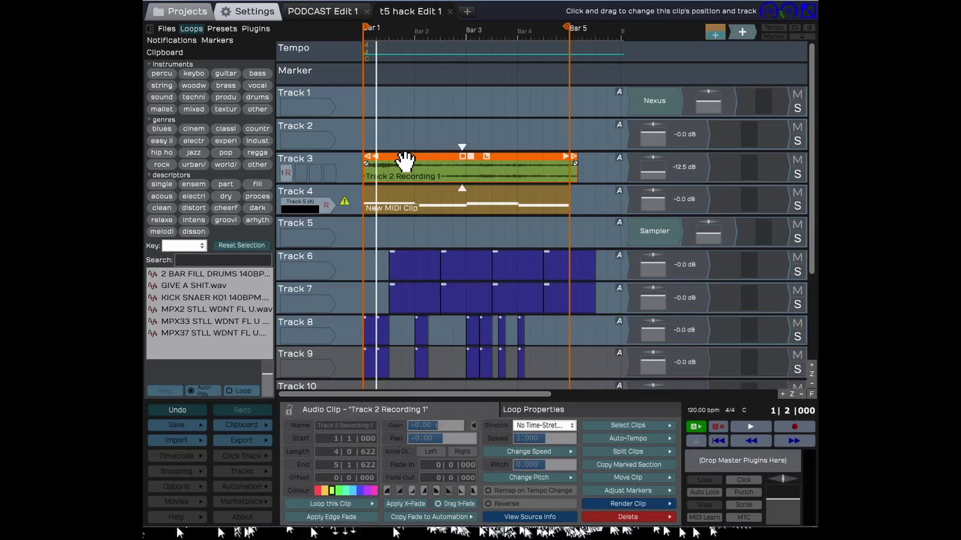
{"action": "left_click", "coordinate": [641, 112]}
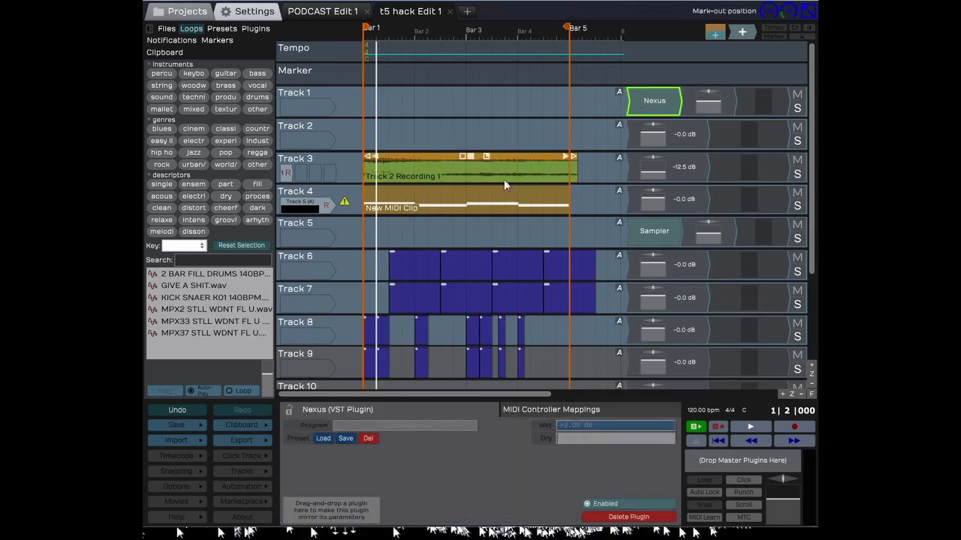
{"action": "left_click", "coordinate": [404, 159]}
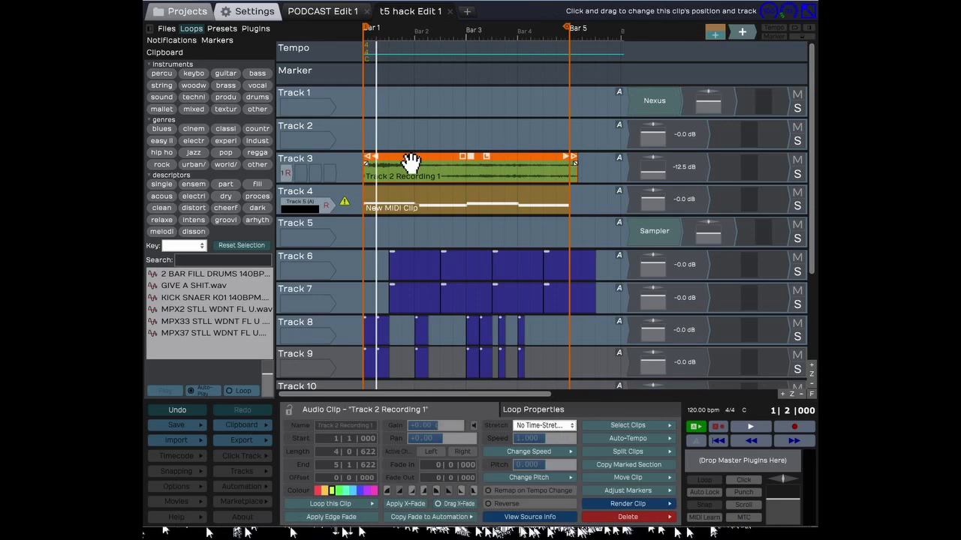
In the Track 3 clip's loop properties, set the root note to C and enable Auto-Tempo and Auto-Pitch
{"action": "left_click", "coordinate": [531, 410]}
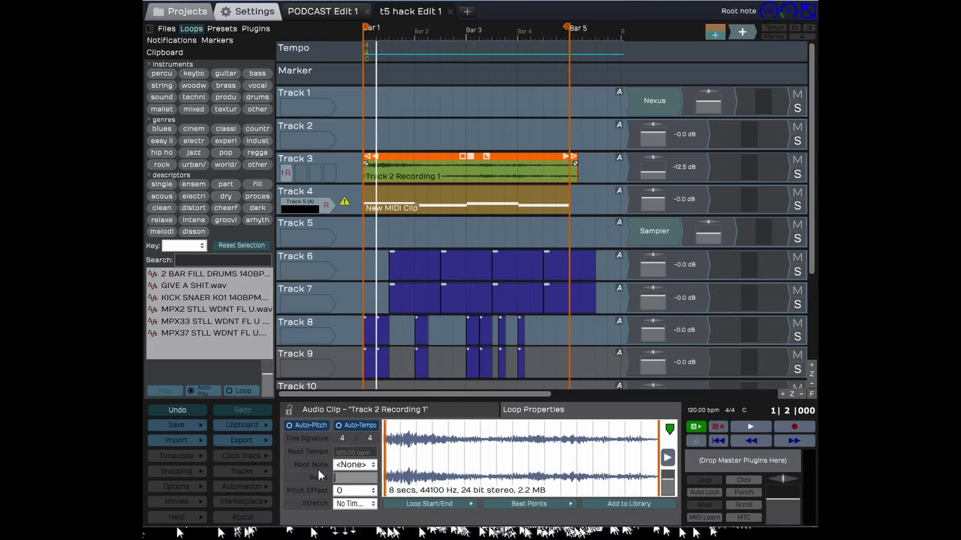
{"action": "left_click", "coordinate": [340, 466]}
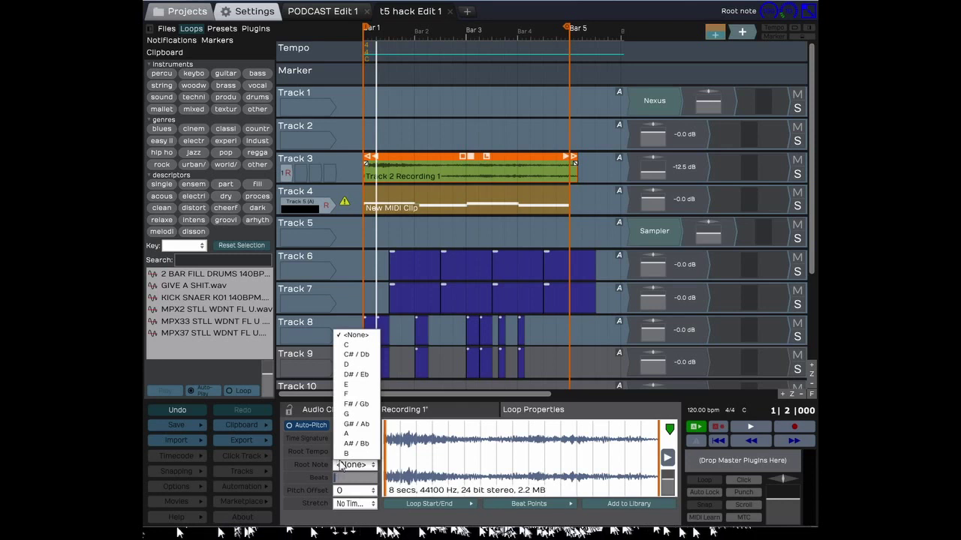
{"action": "left_click", "coordinate": [347, 345]}
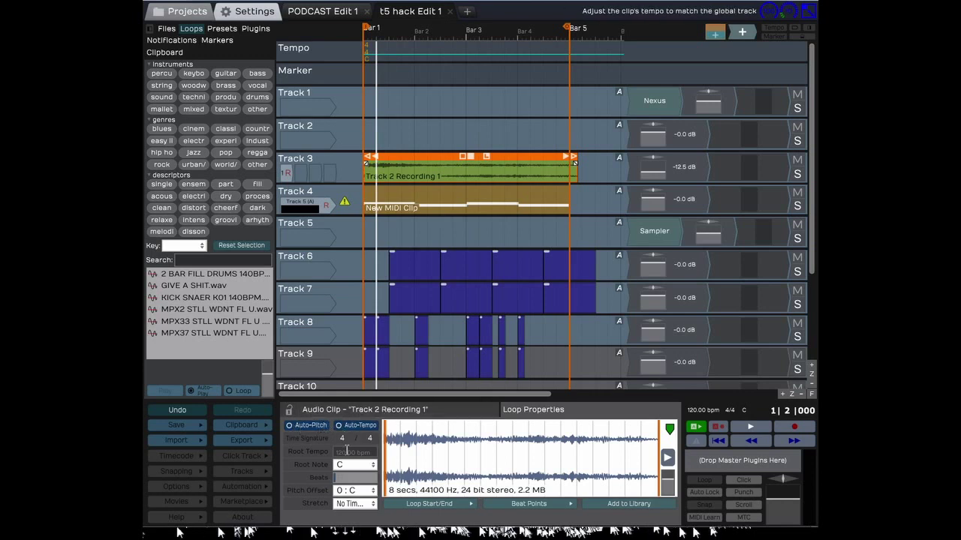
{"action": "left_click", "coordinate": [346, 427]}
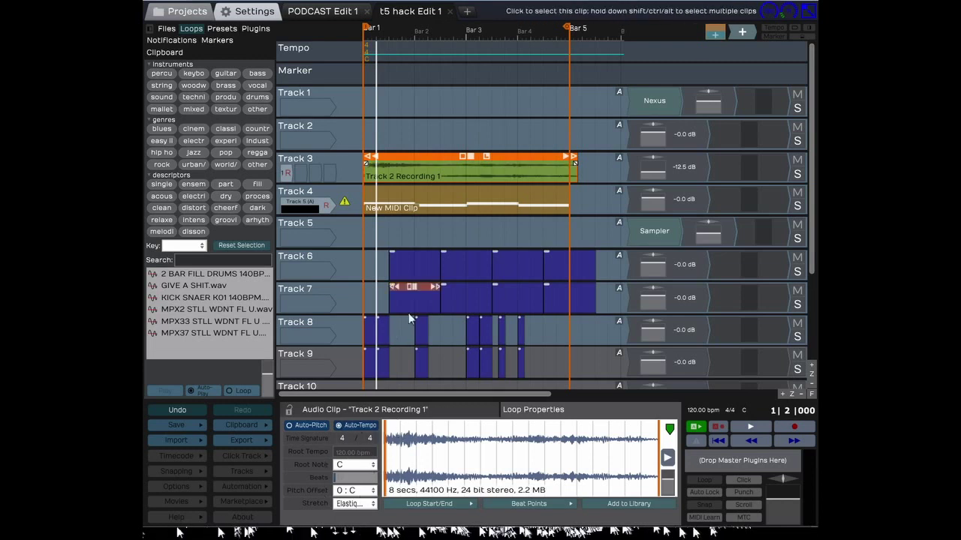
{"action": "left_click", "coordinate": [290, 427]}
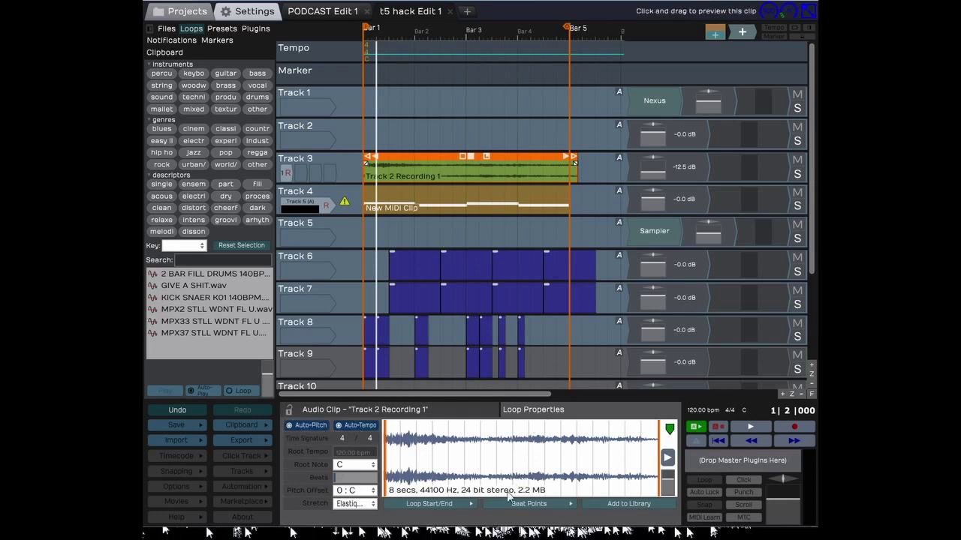
Start adding the clip to the loop library, tagging its instruments as keyboard, texture and other
{"action": "left_click", "coordinate": [600, 505]}
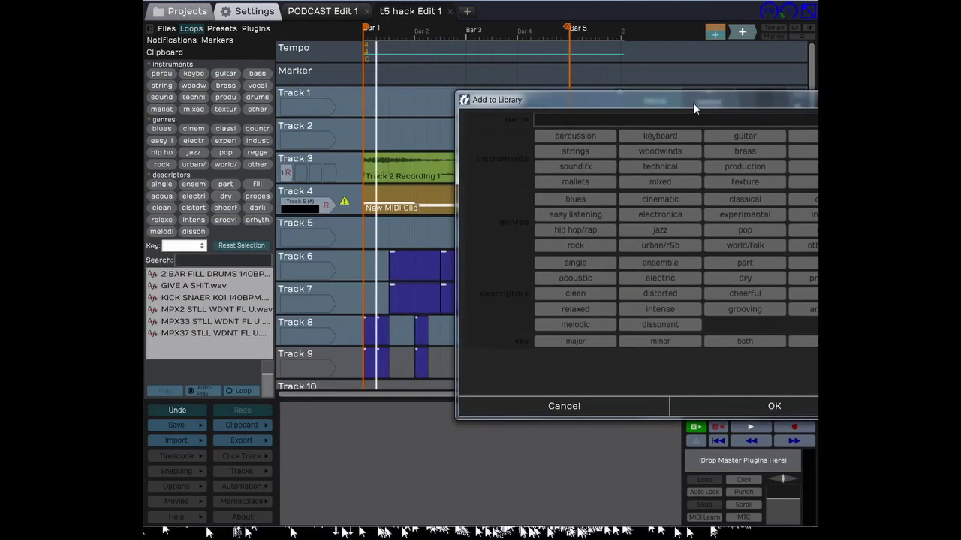
{"action": "left_click_drag", "start_coordinate": [692, 103], "coordinate": [439, 66]}
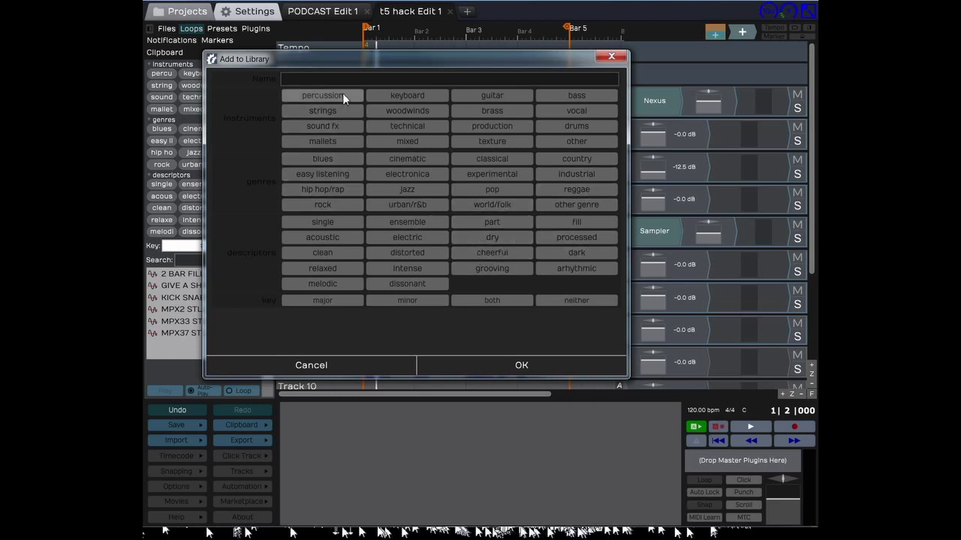
{"action": "left_click", "coordinate": [390, 95]}
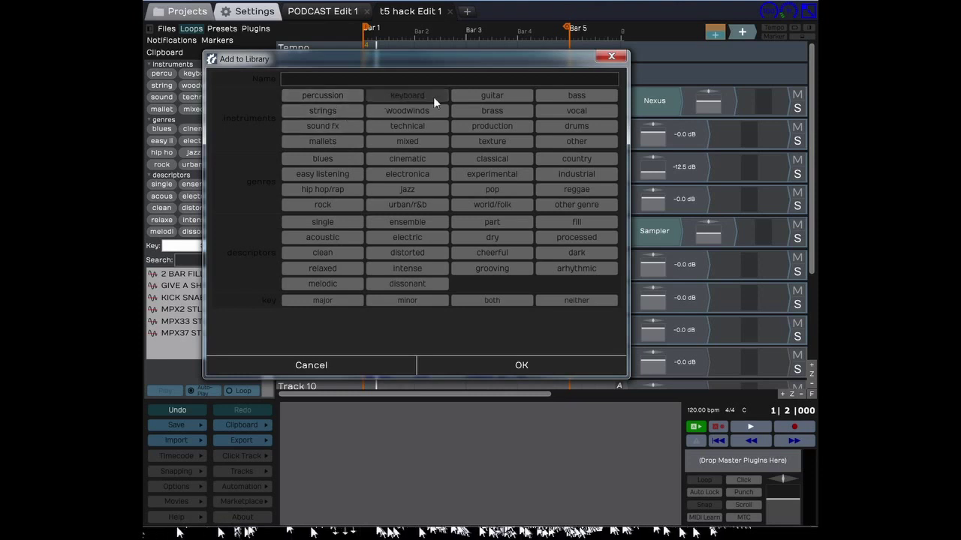
{"action": "left_click", "coordinate": [489, 141]}
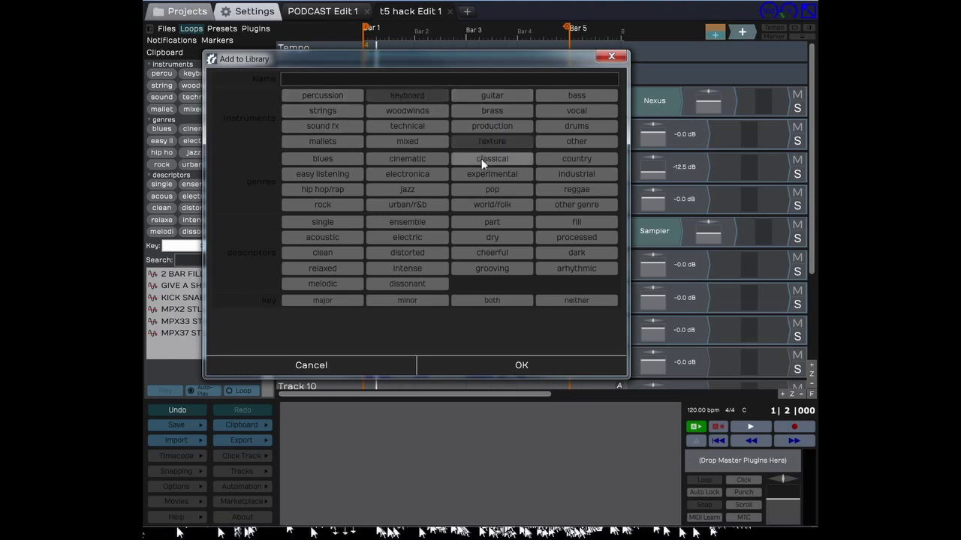
{"action": "left_click", "coordinate": [568, 142]}
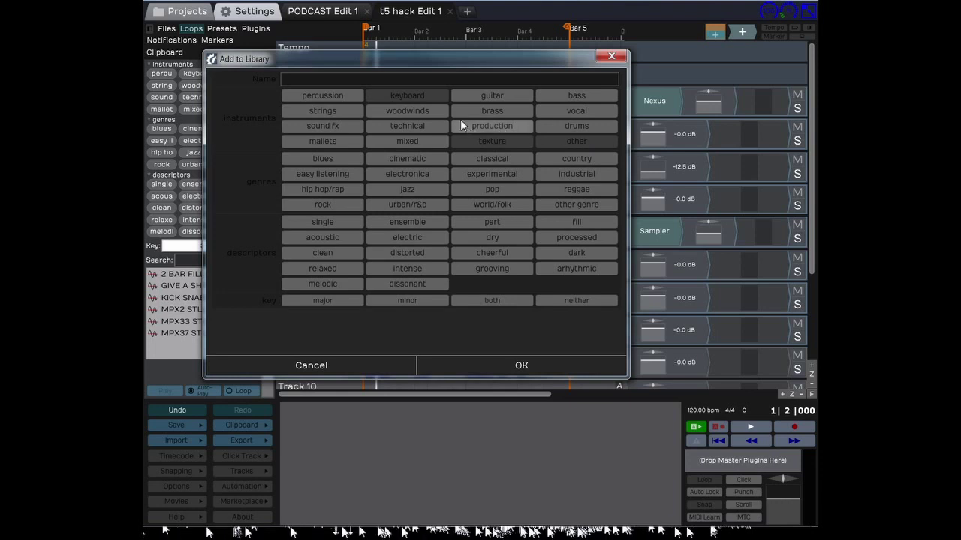
{"action": "left_click", "coordinate": [410, 93]}
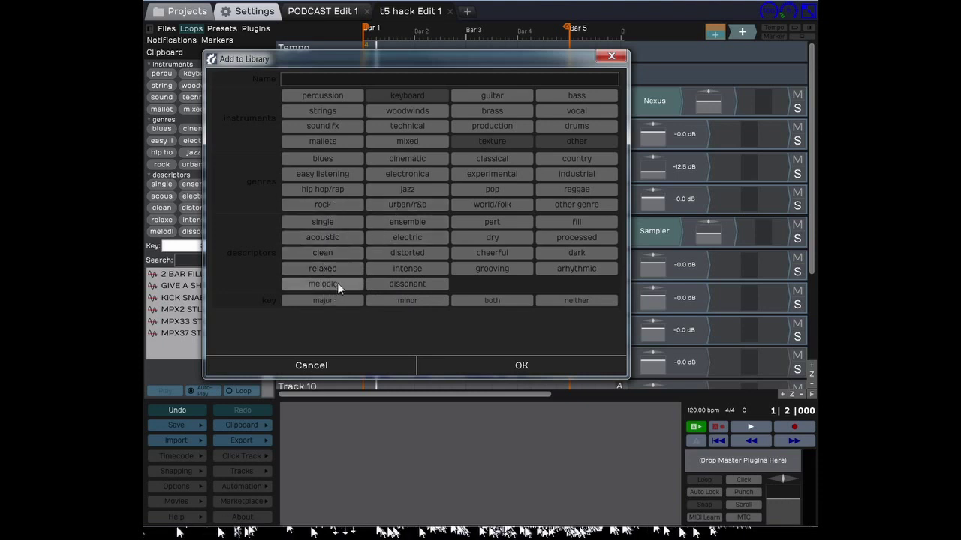
Tag the loop as experimental, distorted and dark, name it goolly and save it to the library
{"action": "left_click", "coordinate": [404, 253]}
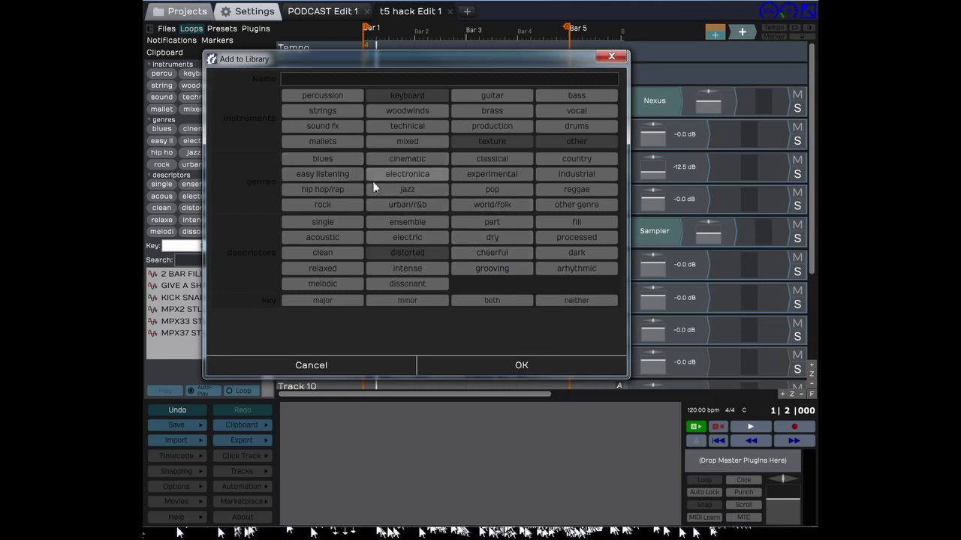
{"action": "left_click", "coordinate": [501, 174]}
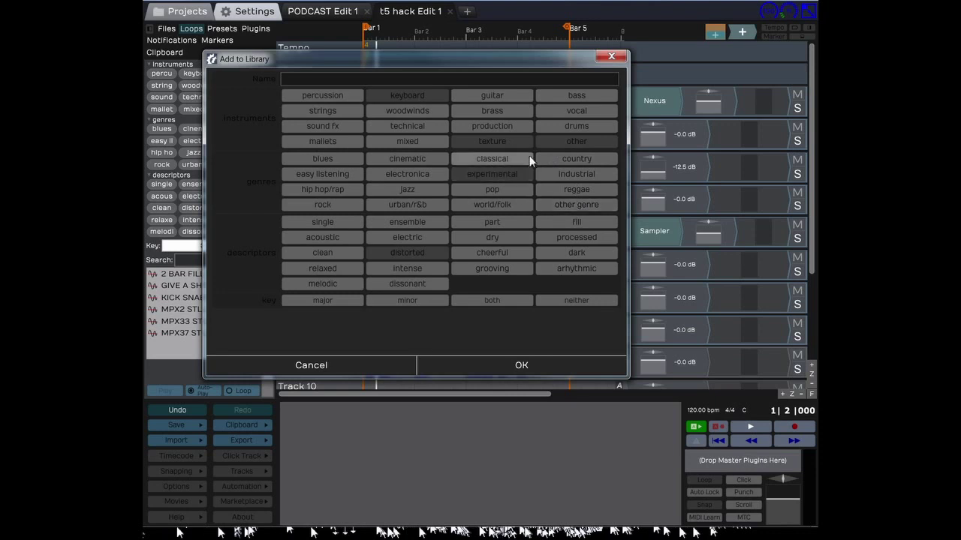
{"action": "left_click", "coordinate": [551, 252]}
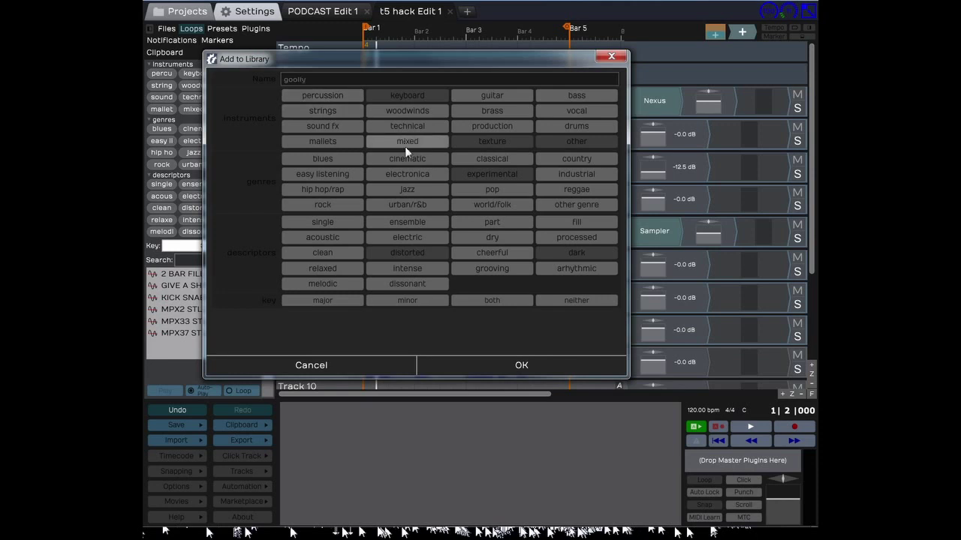
{"action": "left_click", "coordinate": [481, 364]}
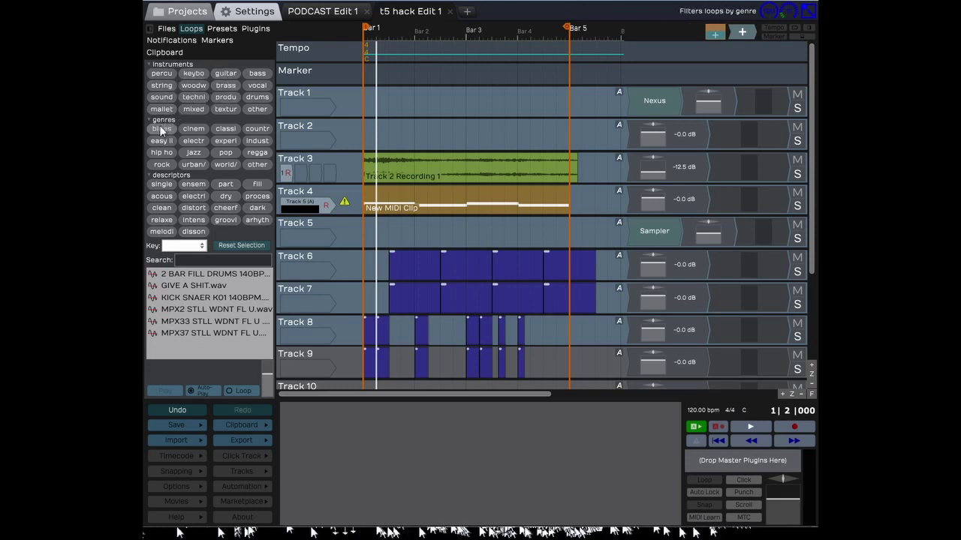
Find and preview goolly.wav in the loop browser under the texture and other instrument filters, clearing each filter
{"action": "left_click", "coordinate": [224, 110]}
{"action": "left_click", "coordinate": [175, 274]}
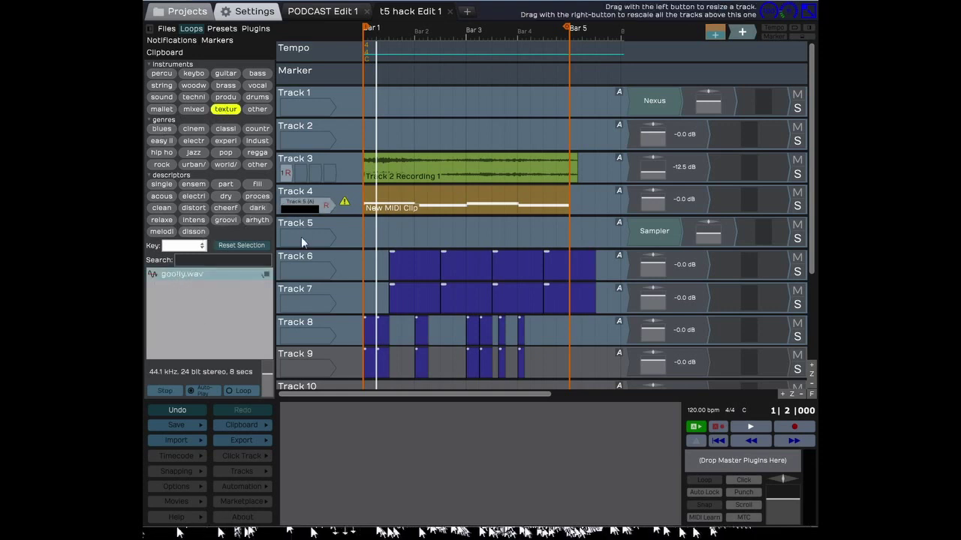
{"action": "left_click", "coordinate": [226, 110]}
{"action": "left_click", "coordinate": [252, 107]}
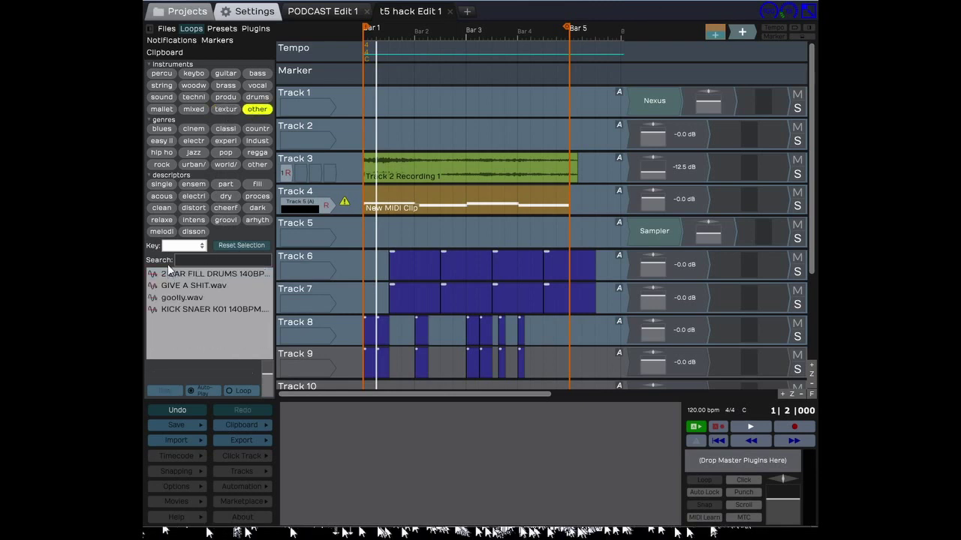
{"action": "left_click", "coordinate": [181, 298]}
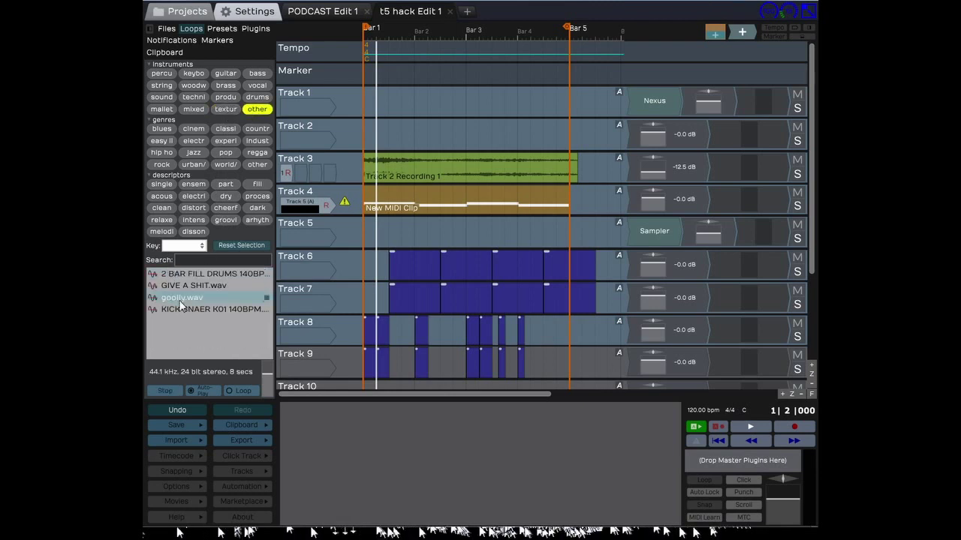
{"action": "left_click", "coordinate": [252, 110]}
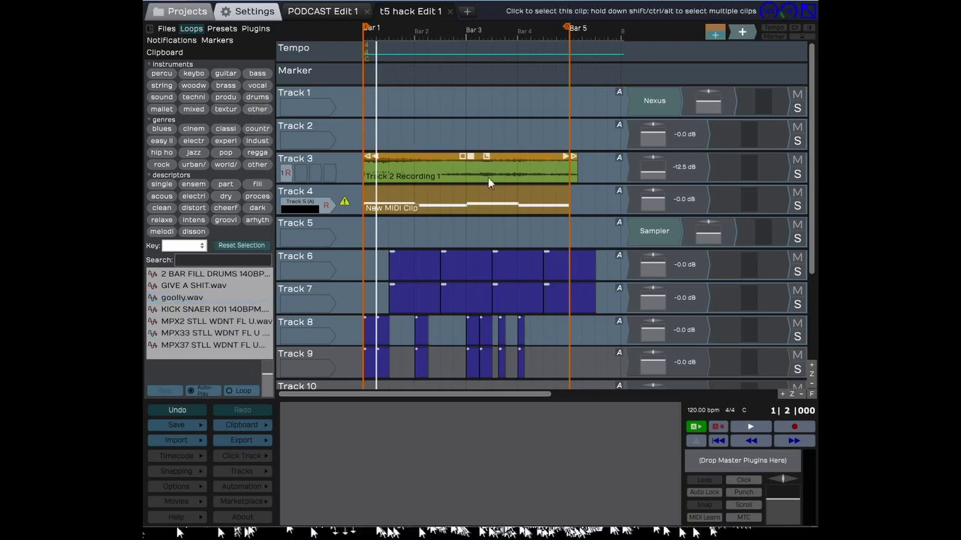
Apply an edge fade to the Track 2 Recording 1 clip on Track 3
{"action": "left_click", "coordinate": [400, 165]}
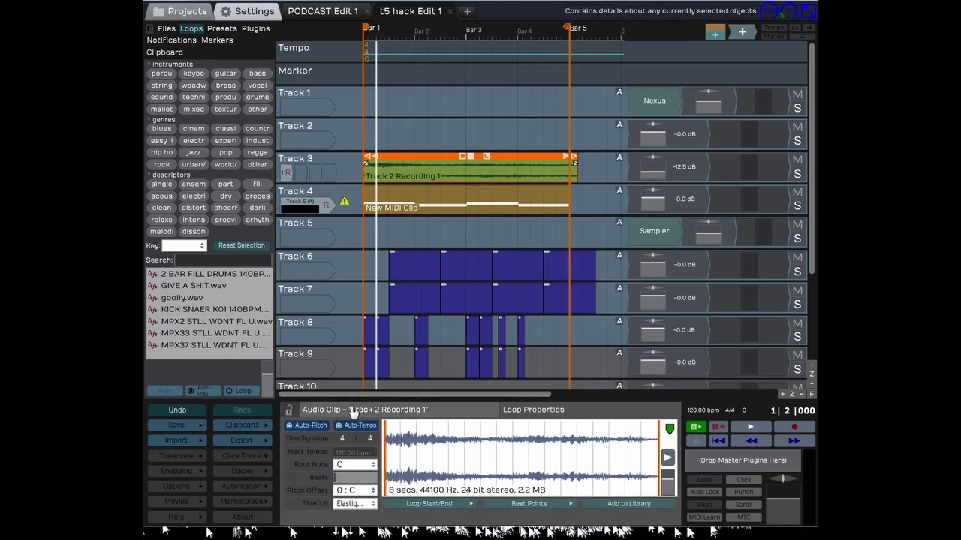
{"action": "left_click", "coordinate": [375, 410]}
{"action": "left_click", "coordinate": [610, 505]}
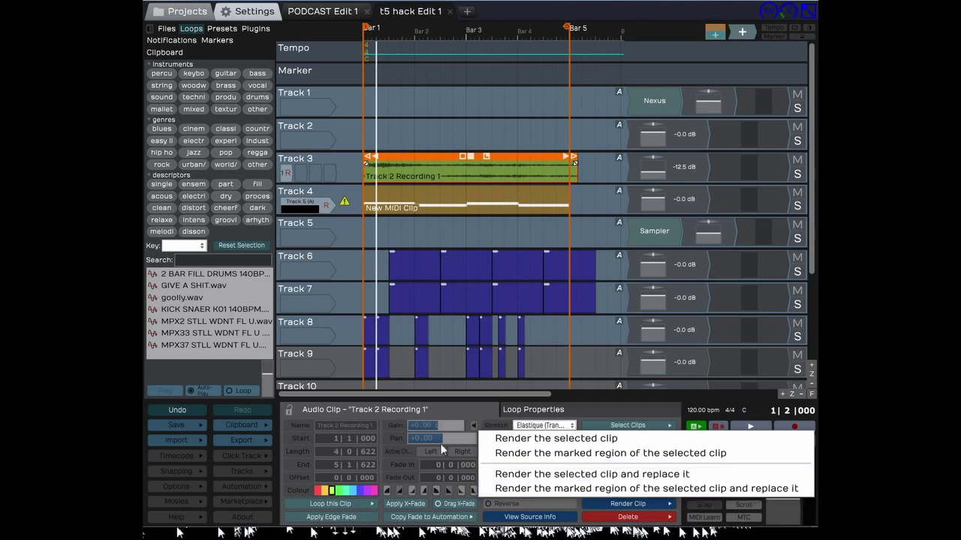
{"action": "left_click", "coordinate": [339, 517]}
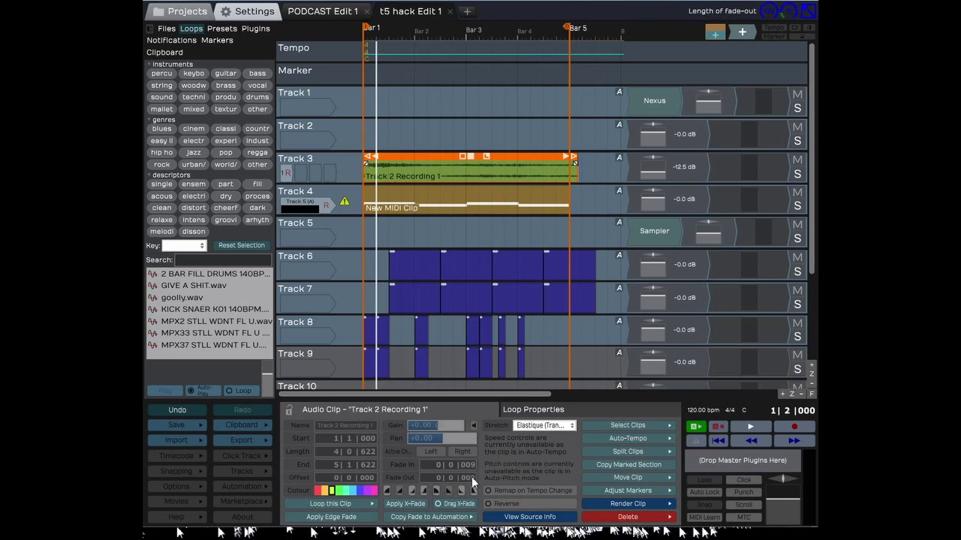
Enlarge Track 3 and switch the clip's left and right active channels on and off to compare them
{"action": "left_click", "coordinate": [429, 451]}
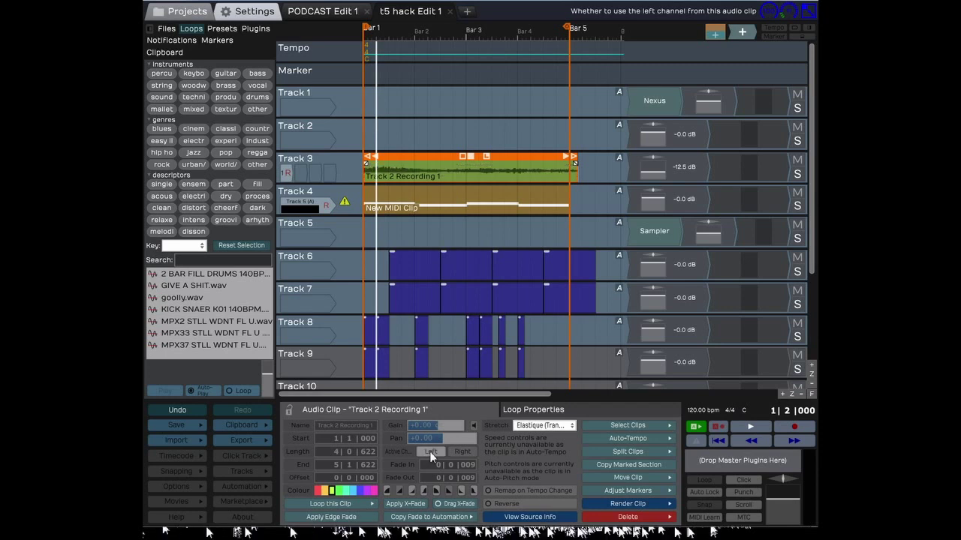
{"action": "double_click", "coordinate": [405, 171]}
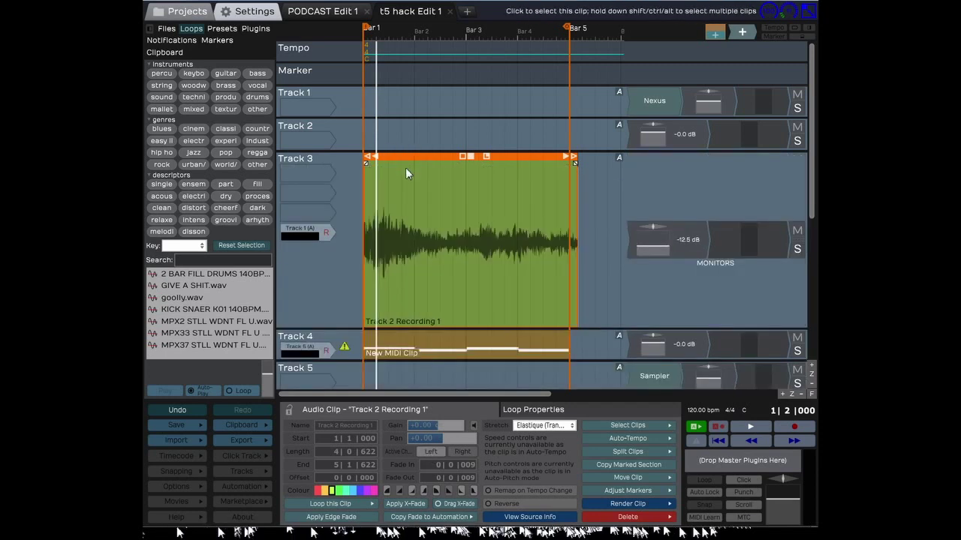
{"action": "left_click", "coordinate": [434, 452]}
{"action": "left_click", "coordinate": [452, 454]}
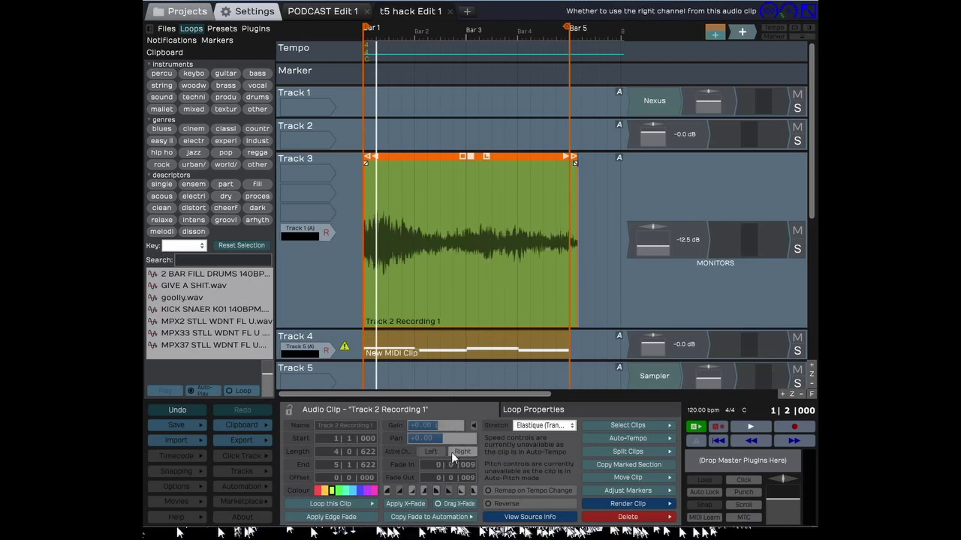
{"action": "left_click", "coordinate": [451, 452]}
{"action": "left_click", "coordinate": [433, 454]}
{"action": "left_click", "coordinate": [432, 452]}
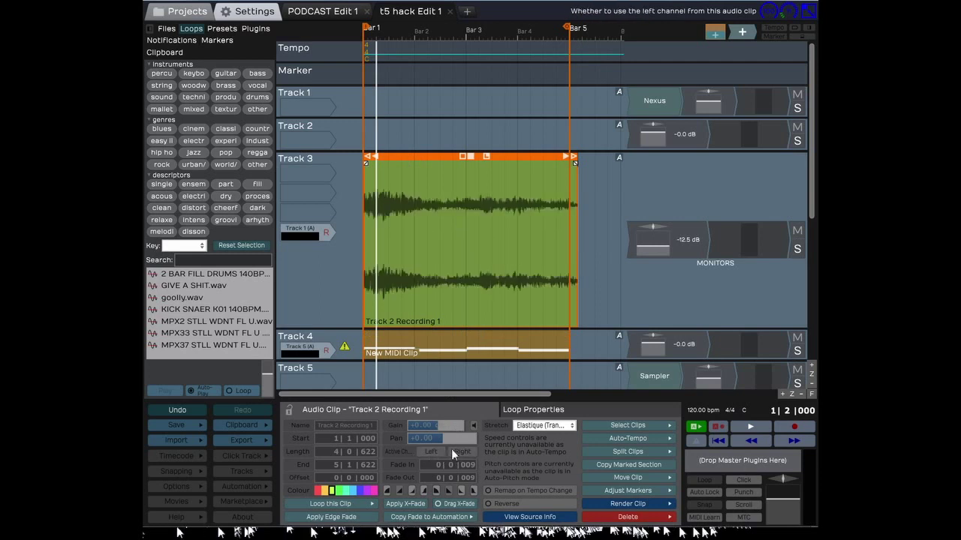
{"action": "left_click", "coordinate": [451, 449]}
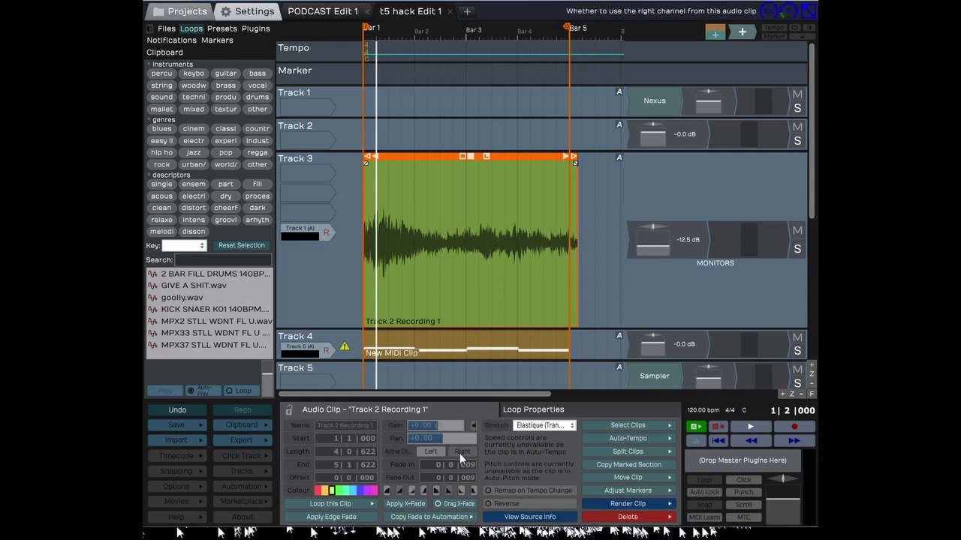
{"action": "left_click", "coordinate": [459, 453]}
{"action": "left_click", "coordinate": [429, 451]}
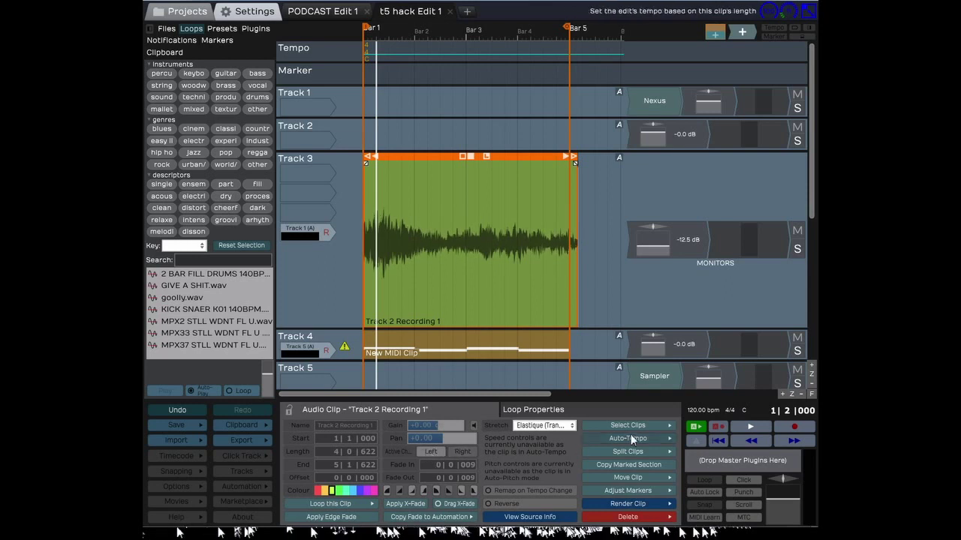
Look over the clip's time-stretch modes, reactivate both of its channels and recolour the clip green
{"action": "left_click", "coordinate": [555, 425]}
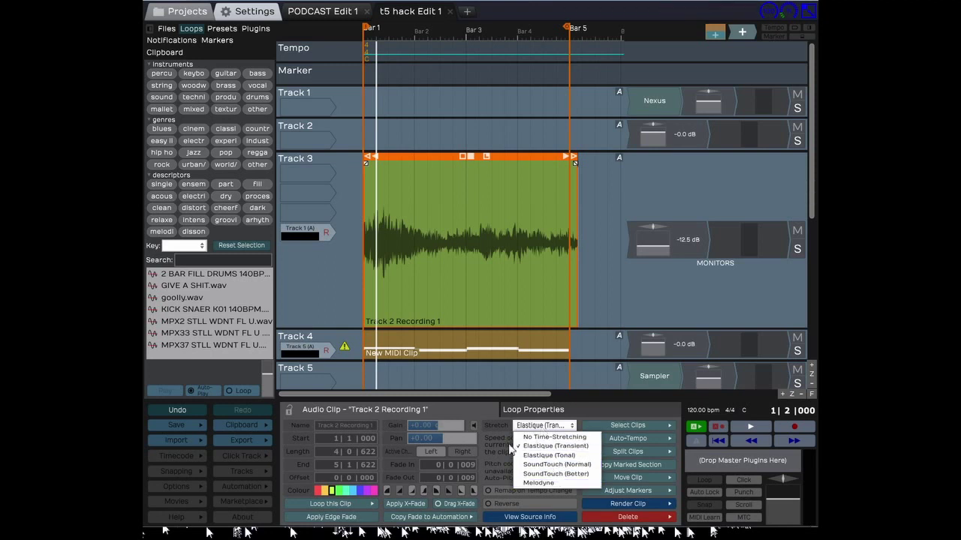
{"action": "left_click", "coordinate": [454, 450]}
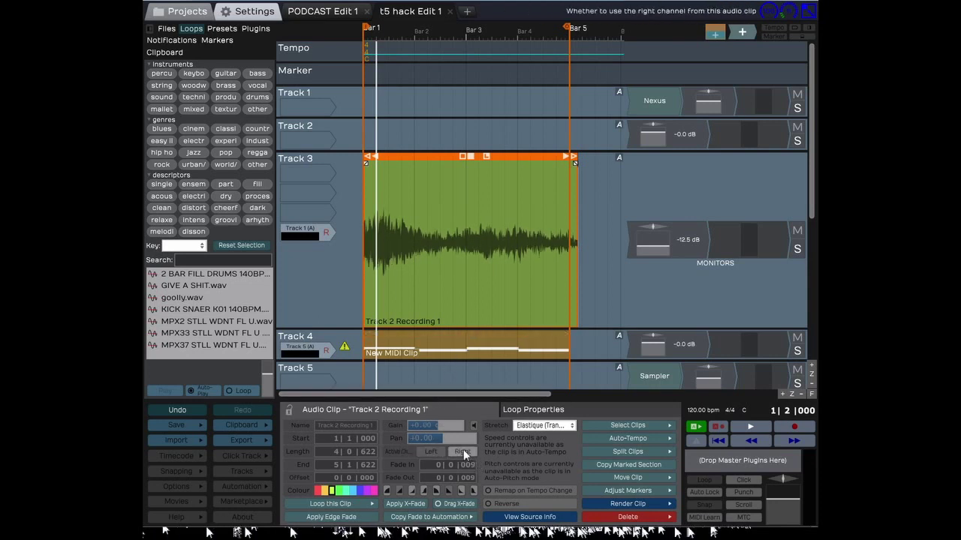
{"action": "left_click", "coordinate": [436, 449]}
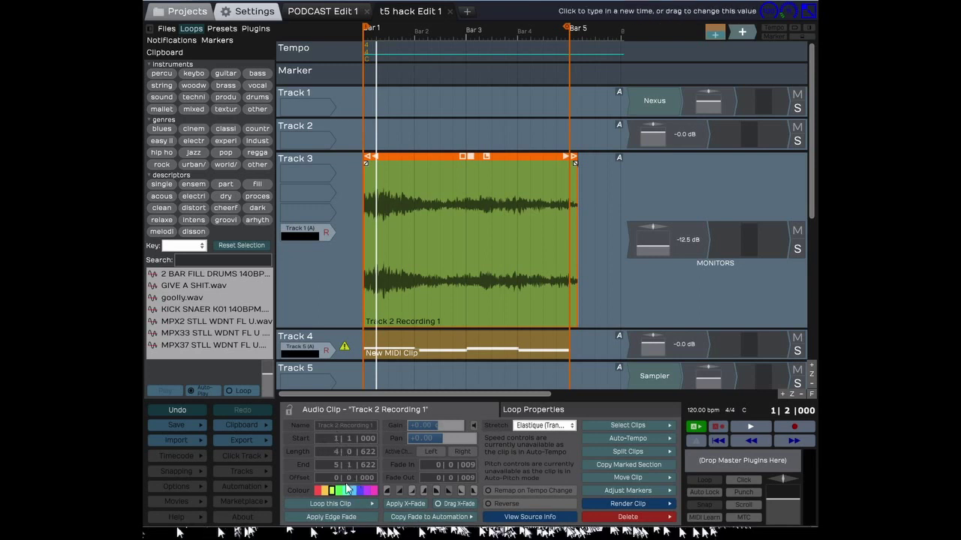
{"action": "mouse_move", "coordinate": [343, 493]}
{"action": "left_mouse_down"}
{"action": "mouse_move", "coordinate": [372, 496]}
{"action": "mouse_move", "coordinate": [318, 494]}
{"action": "mouse_move", "coordinate": [339, 494]}
{"action": "left_mouse_up"}
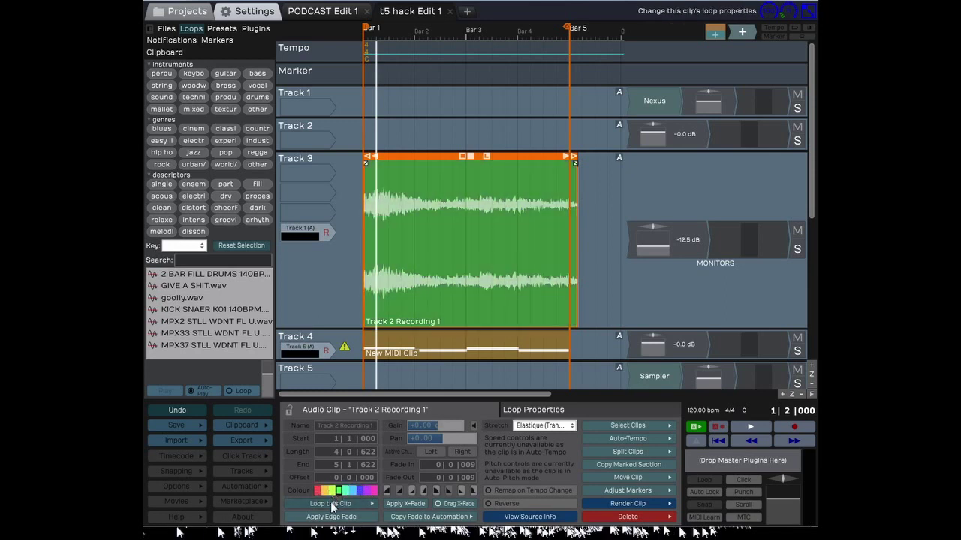
Try looping the Track 2 Recording 1 clip to twice its length and undo the loop
{"action": "left_click", "coordinate": [333, 505]}
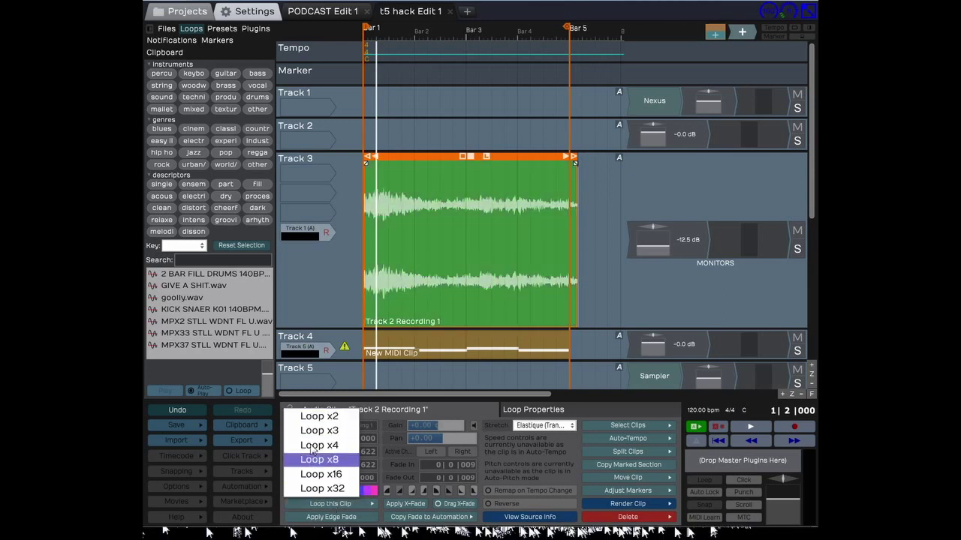
{"action": "left_click", "coordinate": [489, 157]}
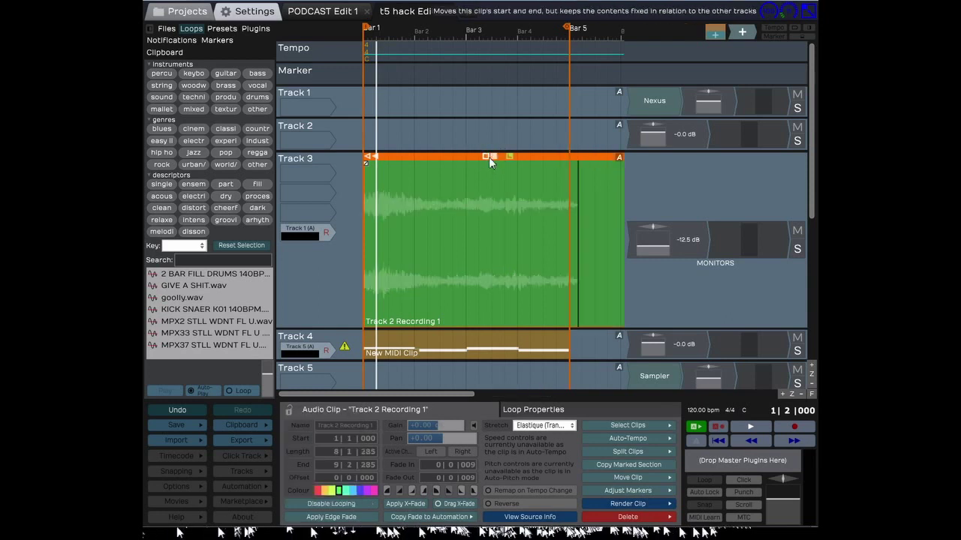
{"action": "key", "text": "ctrl+z"}
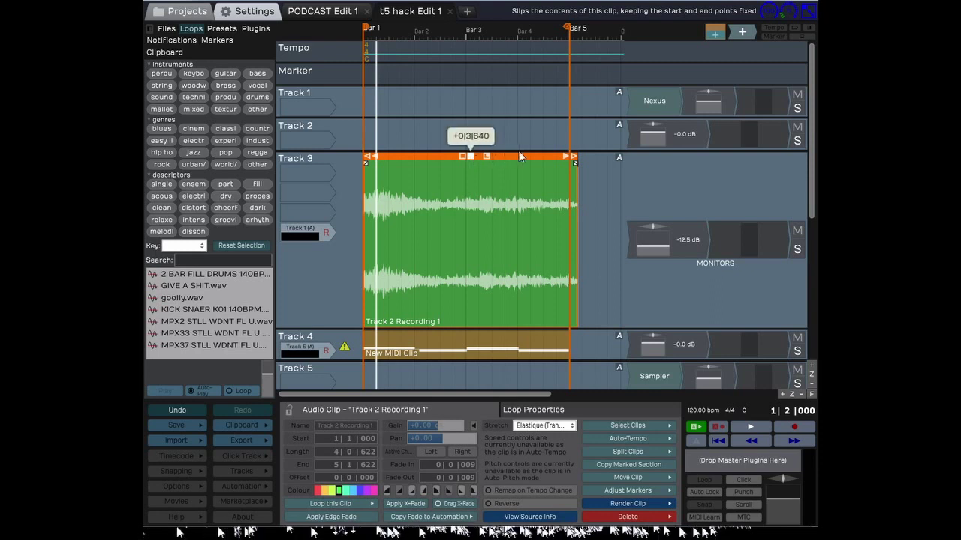
Try slipping the contents of the Track 2 Recording 1 clip and shifting its start and end while the contents stay fixed
{"action": "left_click_drag", "start_coordinate": [520, 156], "coordinate": [415, 178]}
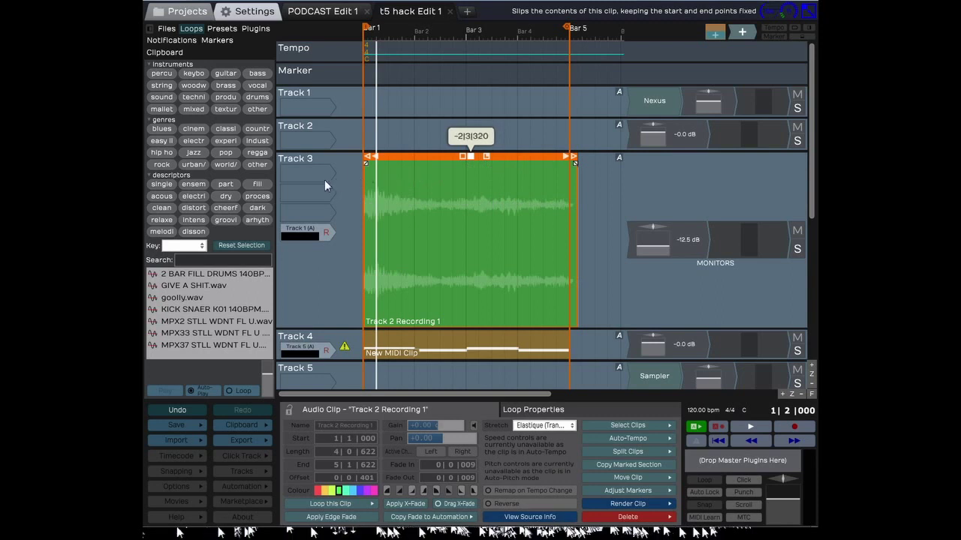
{"action": "left_click_drag", "start_coordinate": [324, 179], "coordinate": [473, 165]}
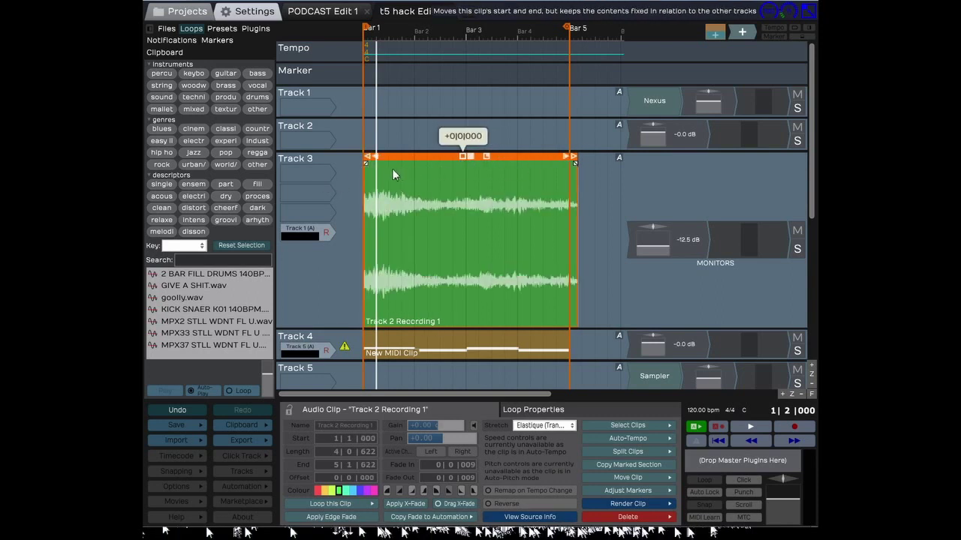
{"action": "left_click_drag", "start_coordinate": [393, 174], "coordinate": [434, 164]}
{"action": "left_click_drag", "start_coordinate": [450, 162], "coordinate": [421, 160]}
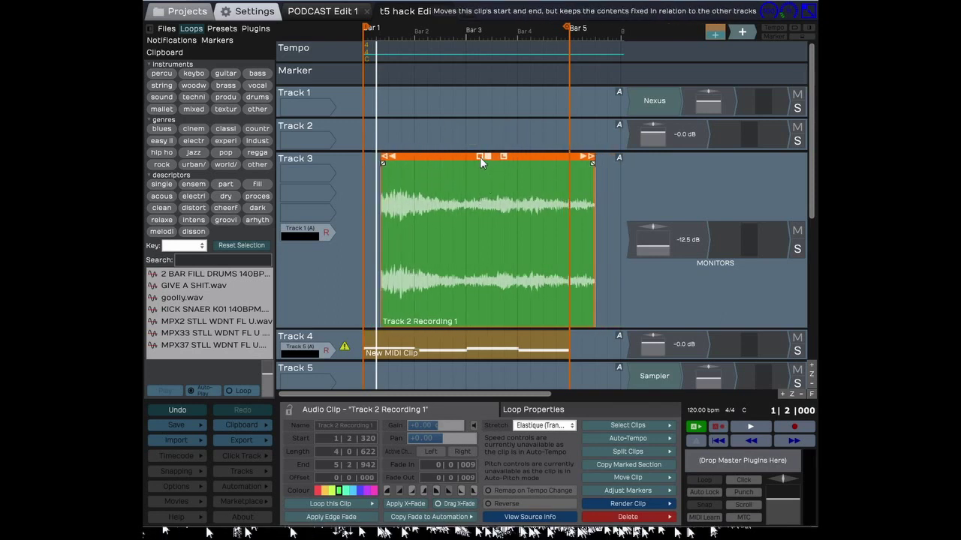
{"action": "left_click_drag", "start_coordinate": [480, 159], "coordinate": [431, 192]}
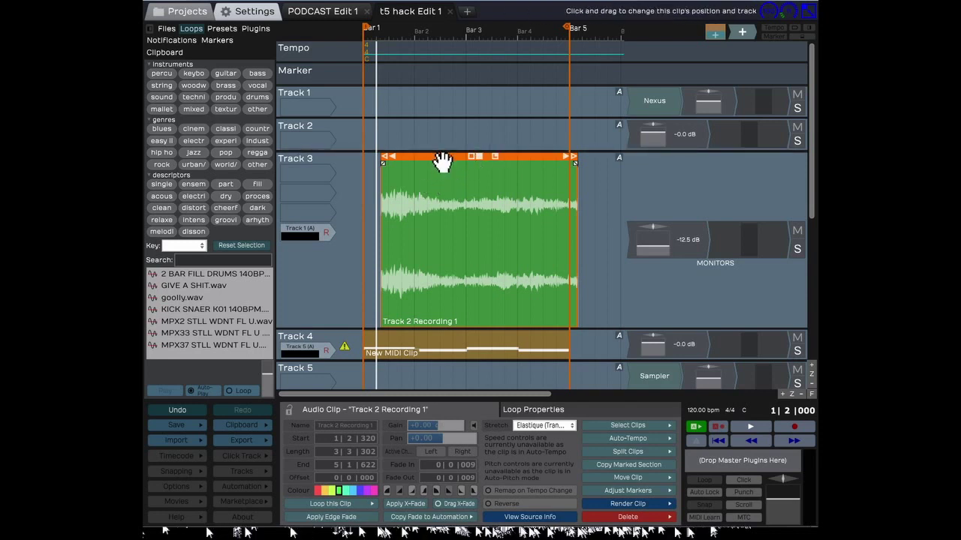
Move the Track 2 Recording 1 clip back to the start of bar 1 and resize it to end at 5|1|000
{"action": "left_click_drag", "start_coordinate": [443, 161], "coordinate": [411, 170]}
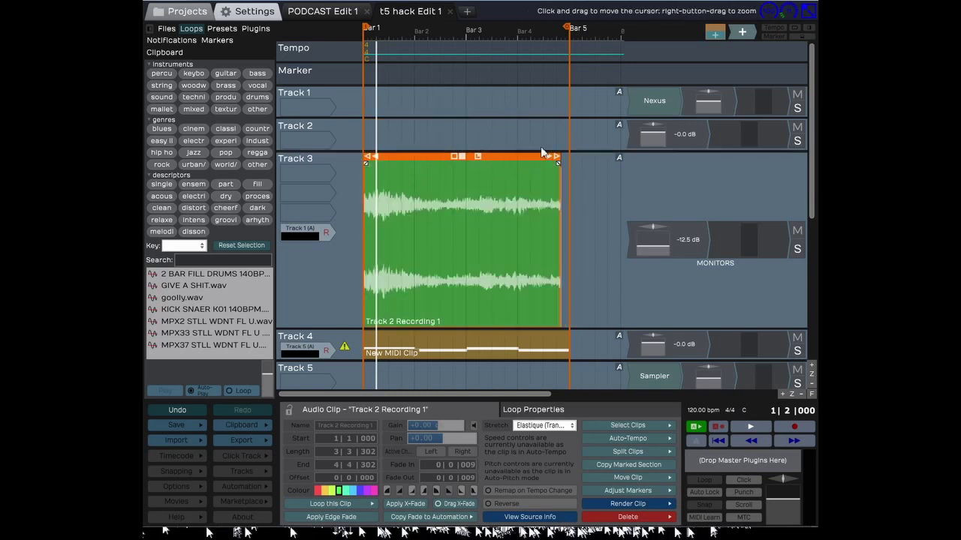
{"action": "left_click_drag", "start_coordinate": [560, 163], "coordinate": [528, 165]}
{"action": "key", "text": "Home"}
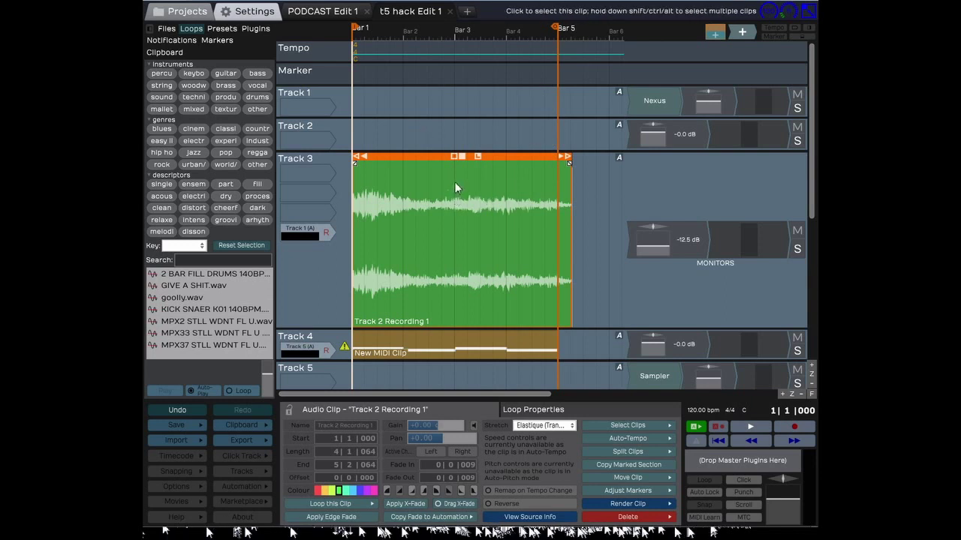
{"action": "left_click_drag", "start_coordinate": [460, 157], "coordinate": [569, 163]}
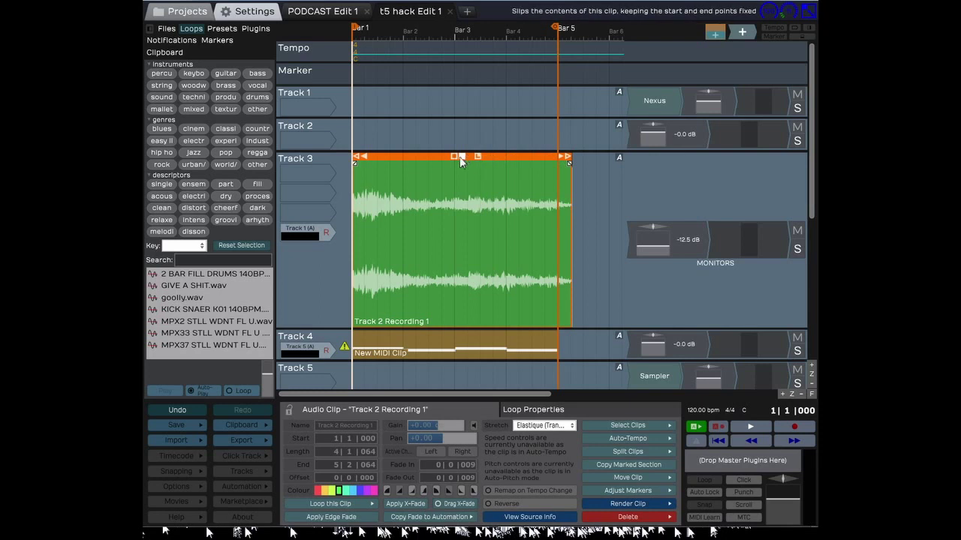
{"action": "left_click_drag", "start_coordinate": [570, 161], "coordinate": [556, 164]}
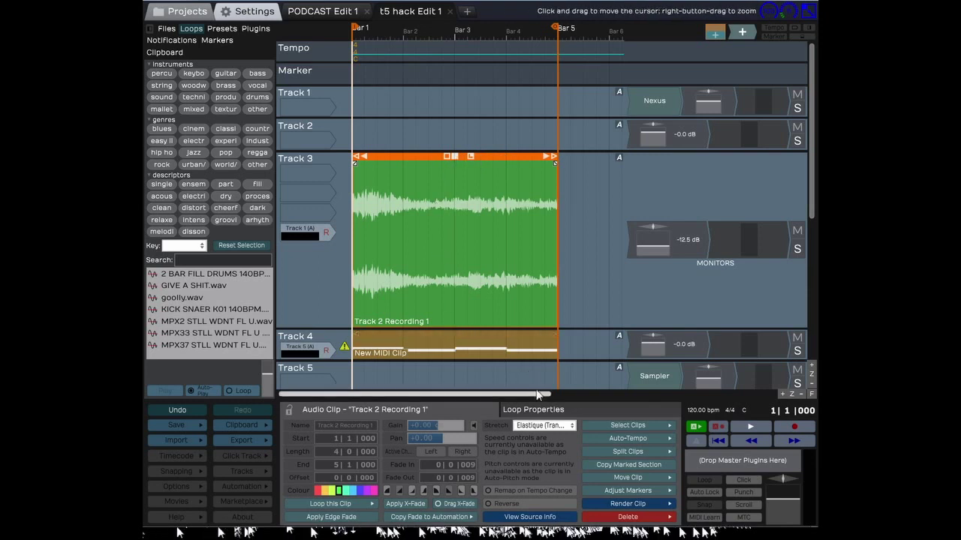
View the clip's loop properties and compare the properties shown for Track 3 with those of the audio clip
{"action": "left_click", "coordinate": [535, 410]}
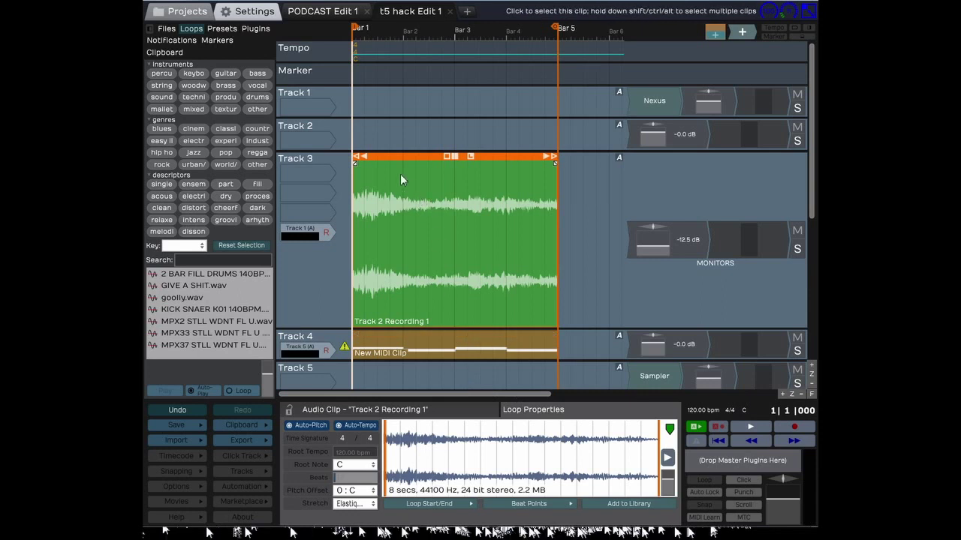
{"action": "left_click", "coordinate": [309, 165]}
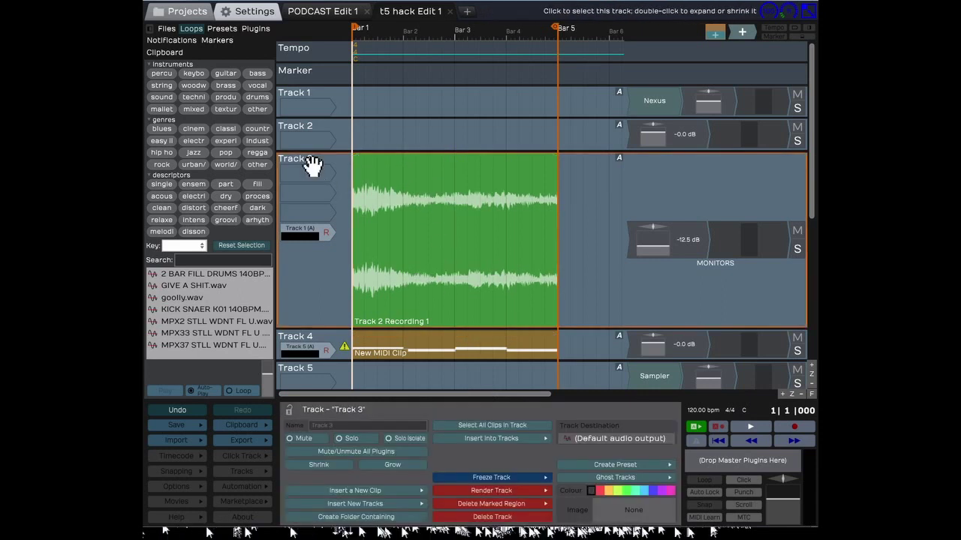
{"action": "left_click", "coordinate": [416, 160]}
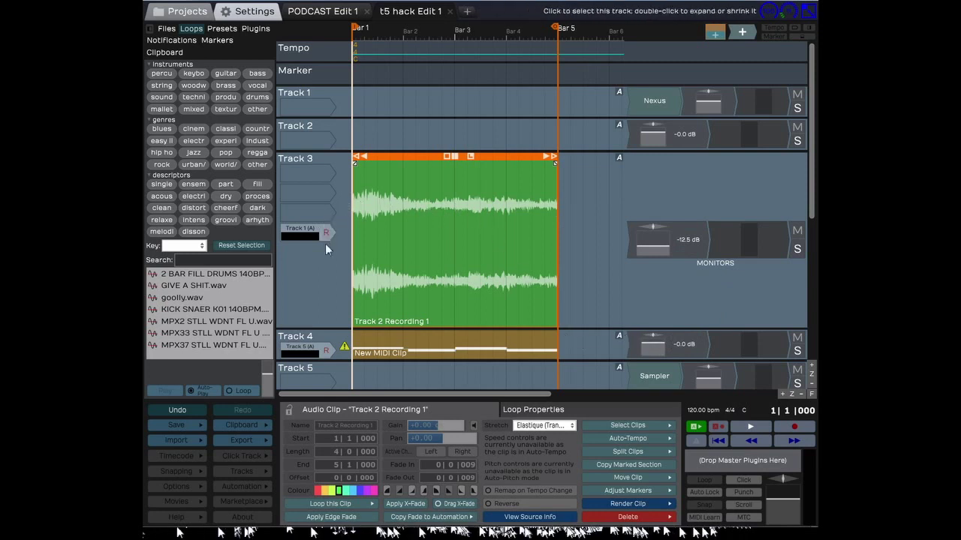
Shrink Track 3 to its small height and lock the properties display to that track
{"action": "left_click", "coordinate": [347, 160]}
{"action": "left_click", "coordinate": [300, 161]}
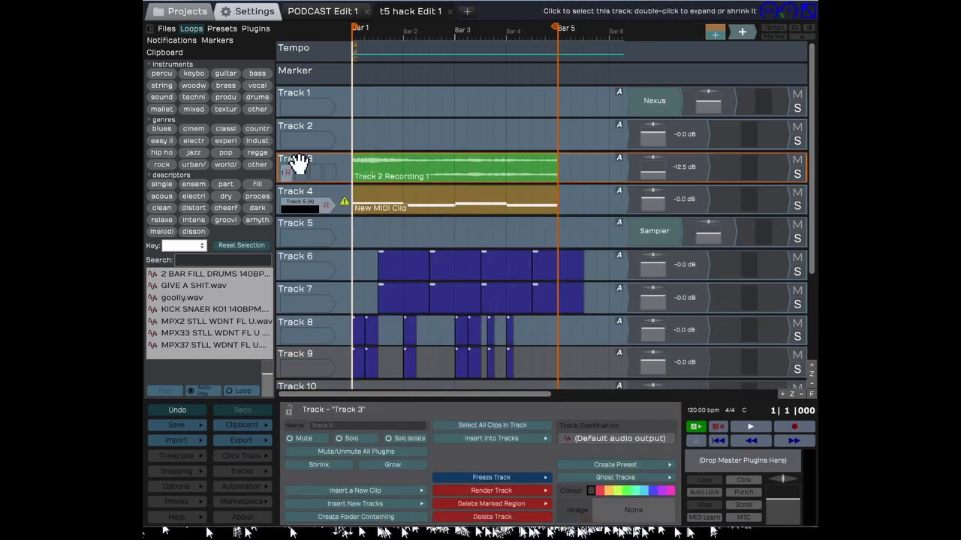
{"action": "left_click", "coordinate": [287, 412]}
Hide and show again the tempo track, marker track, track inputs, track filters and controls panel in turn
{"action": "left_click", "coordinate": [780, 28]}
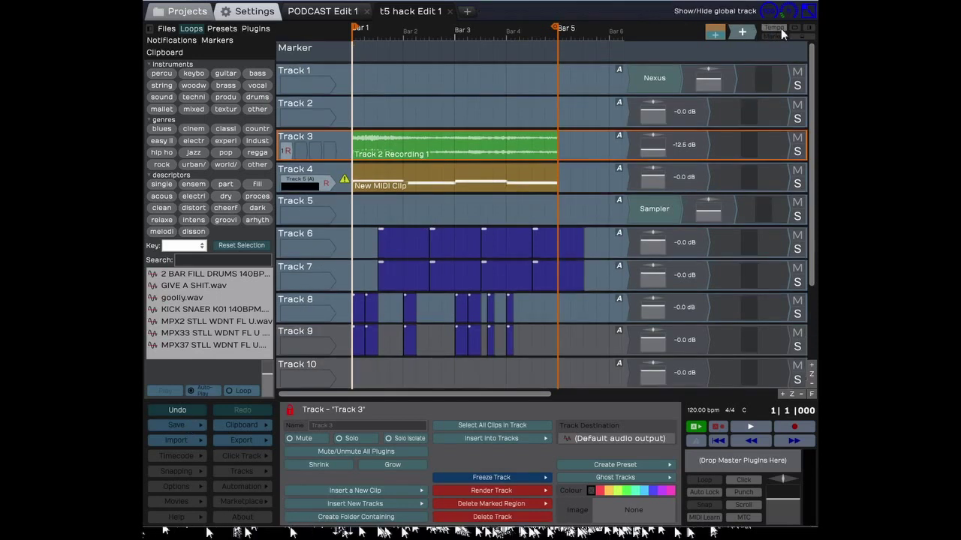
{"action": "left_click", "coordinate": [781, 28]}
{"action": "left_click", "coordinate": [774, 35]}
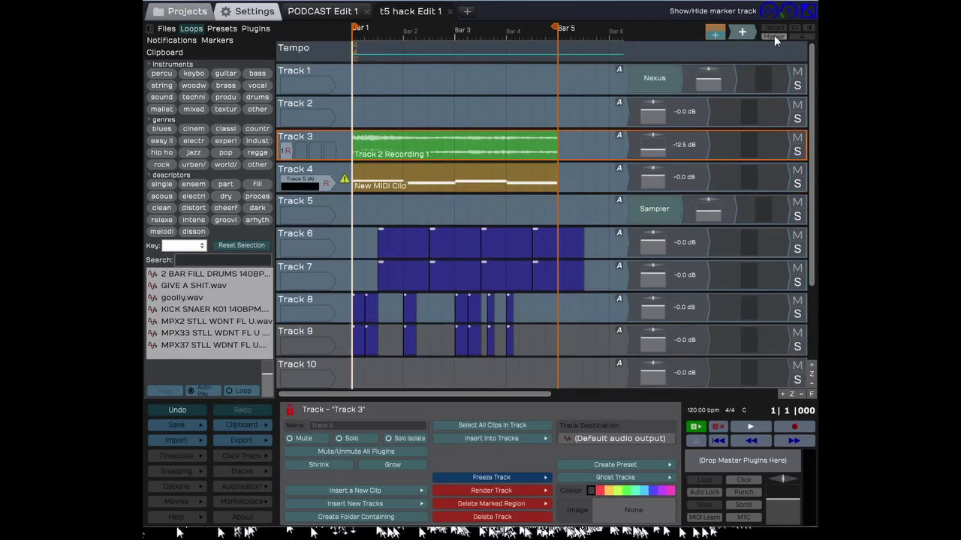
{"action": "left_click", "coordinate": [774, 36]}
{"action": "left_click", "coordinate": [793, 27]}
{"action": "left_click", "coordinate": [793, 27]}
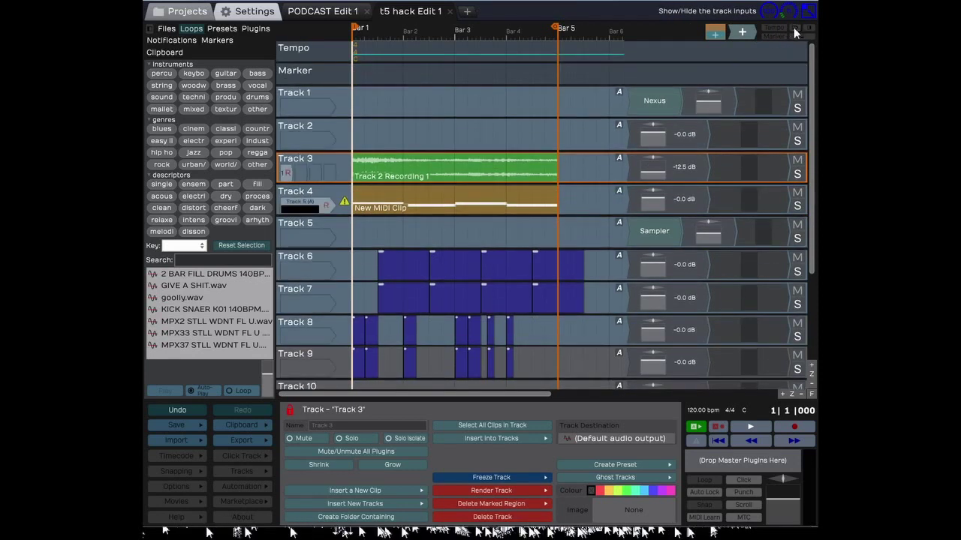
{"action": "left_click", "coordinate": [793, 27]}
{"action": "left_click", "coordinate": [794, 27]}
{"action": "left_click", "coordinate": [809, 29]}
{"action": "left_click", "coordinate": [810, 29]}
{"action": "left_click", "coordinate": [802, 35]}
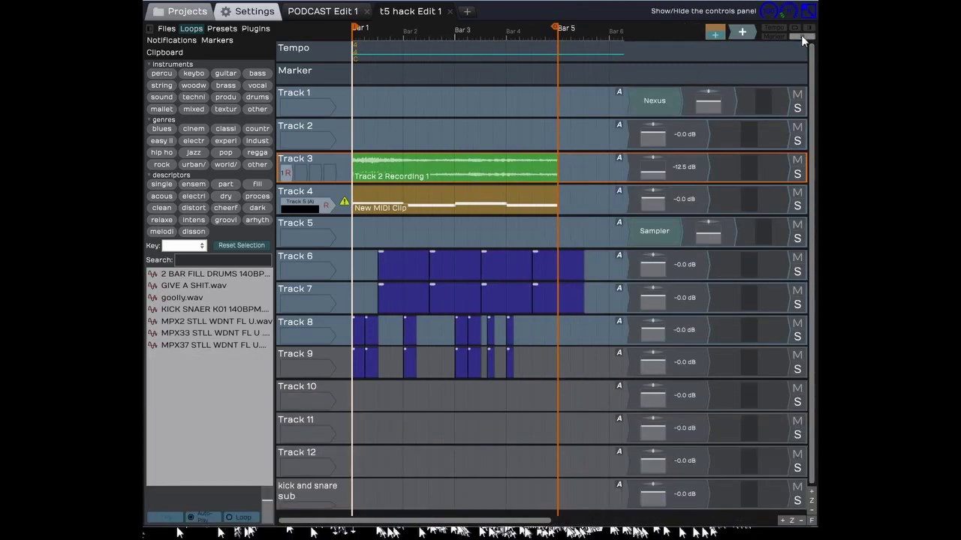
{"action": "left_click", "coordinate": [803, 38]}
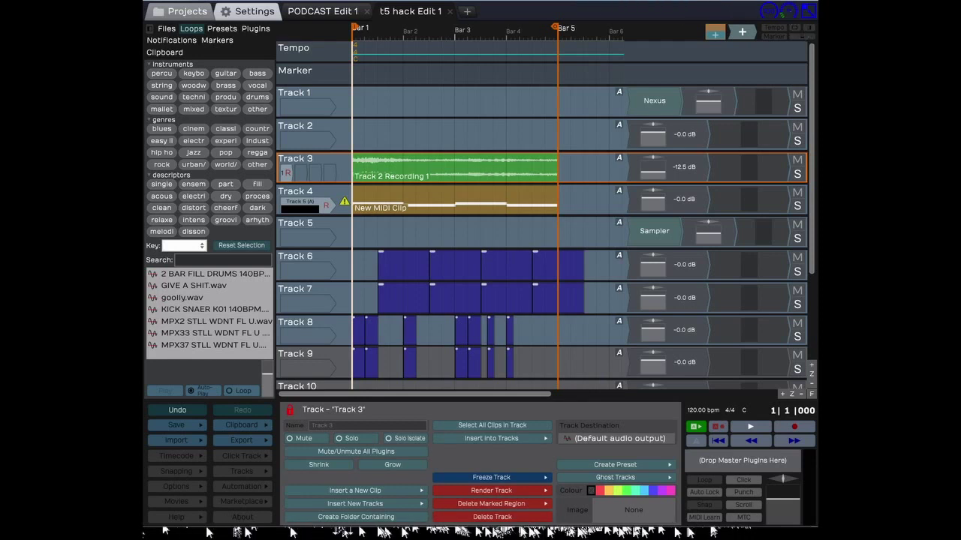
View the edit's CPU usage per plugin and the list of current background tasks
{"action": "left_click", "coordinate": [786, 11]}
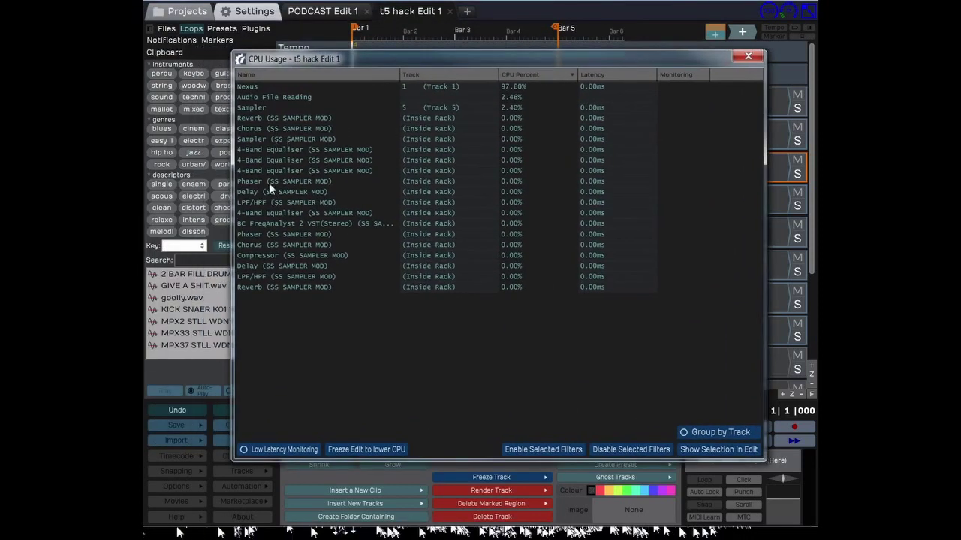
{"action": "left_click", "coordinate": [748, 56]}
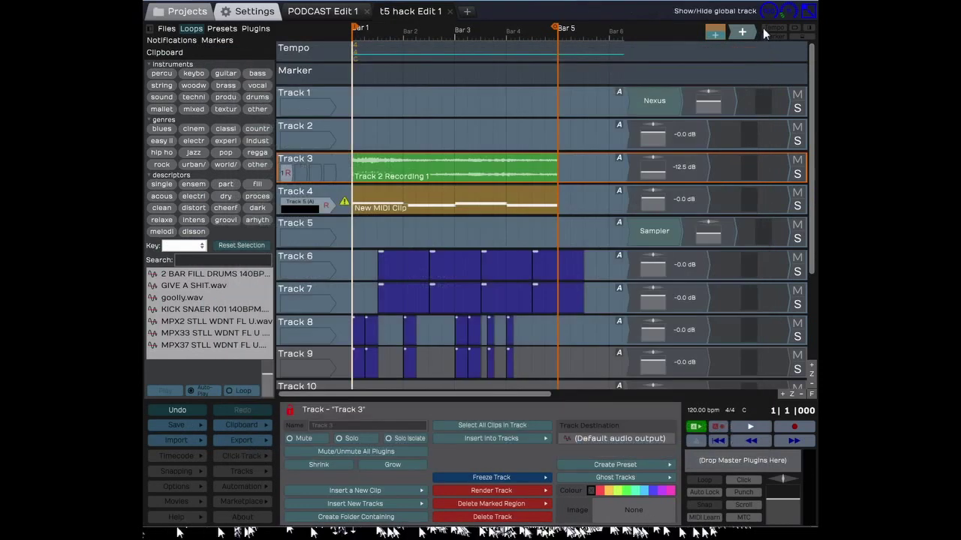
{"action": "left_click", "coordinate": [771, 13]}
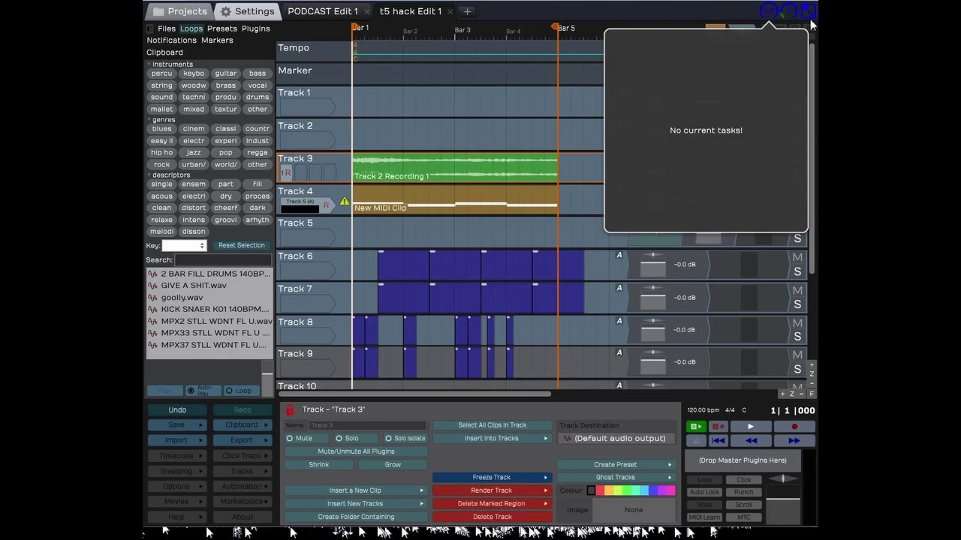
{"action": "left_click", "coordinate": [703, 15]}
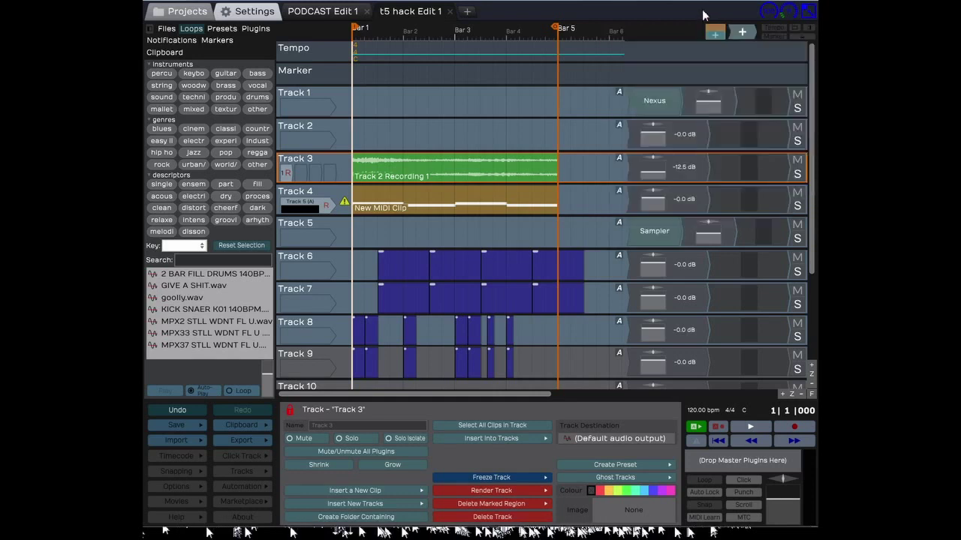
Switch Tracktion out of full screen and bring its window back in front of the desktop
{"action": "left_click", "coordinate": [810, 12]}
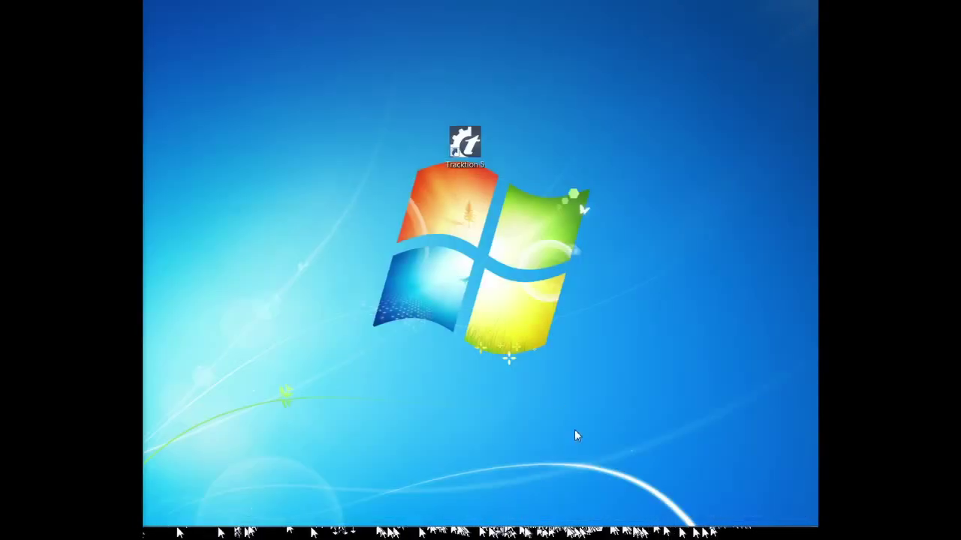
{"action": "left_click", "coordinate": [532, 518]}
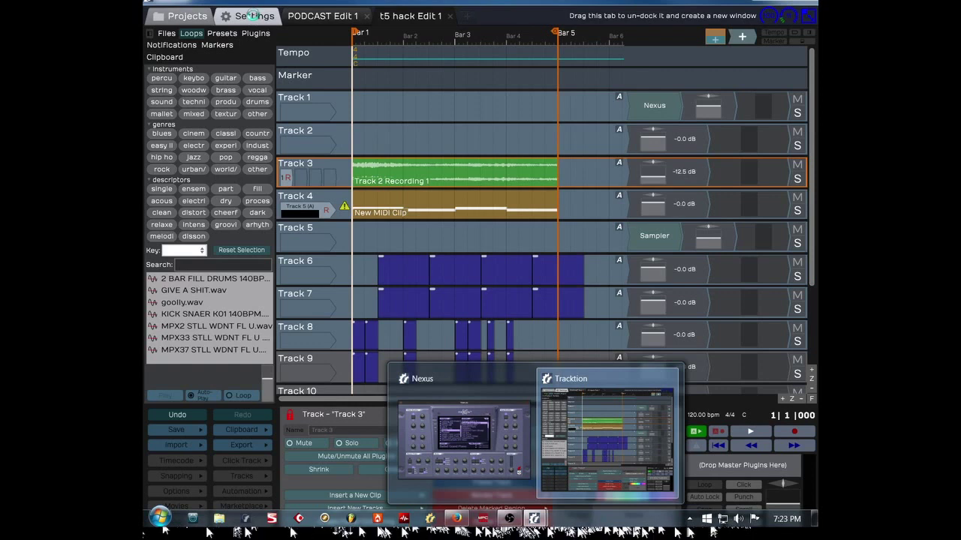
Open the audio device settings and look at the available audio device types
{"action": "left_click", "coordinate": [253, 15]}
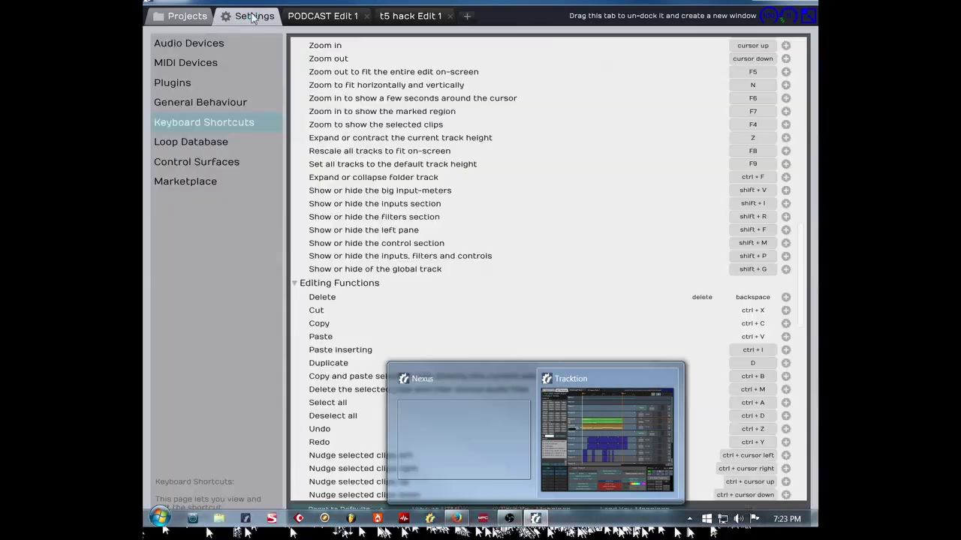
{"action": "left_click", "coordinate": [173, 48]}
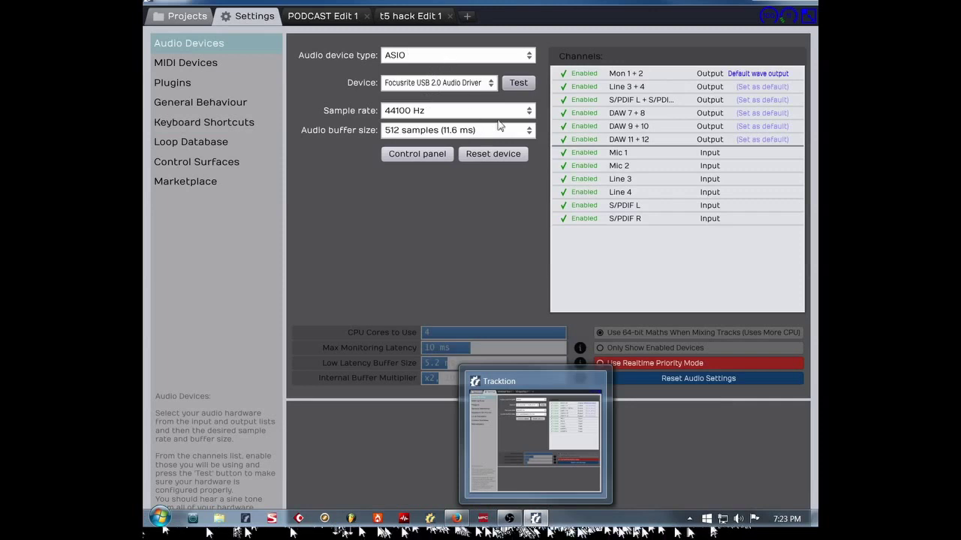
{"action": "left_click", "coordinate": [530, 56]}
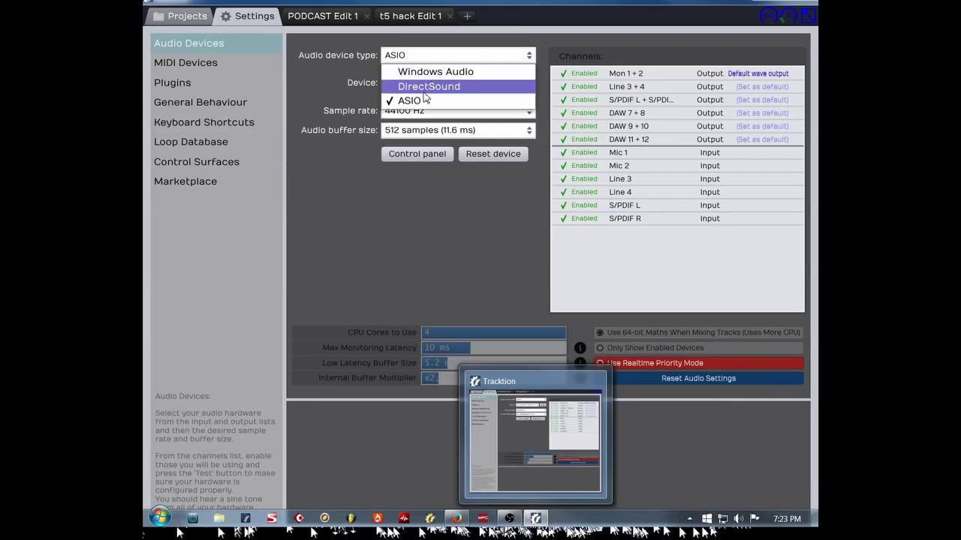
Browse the plugin list in the settings and examine the scanning and sorting options with the Crystal plugin selected
{"action": "left_click", "coordinate": [180, 86]}
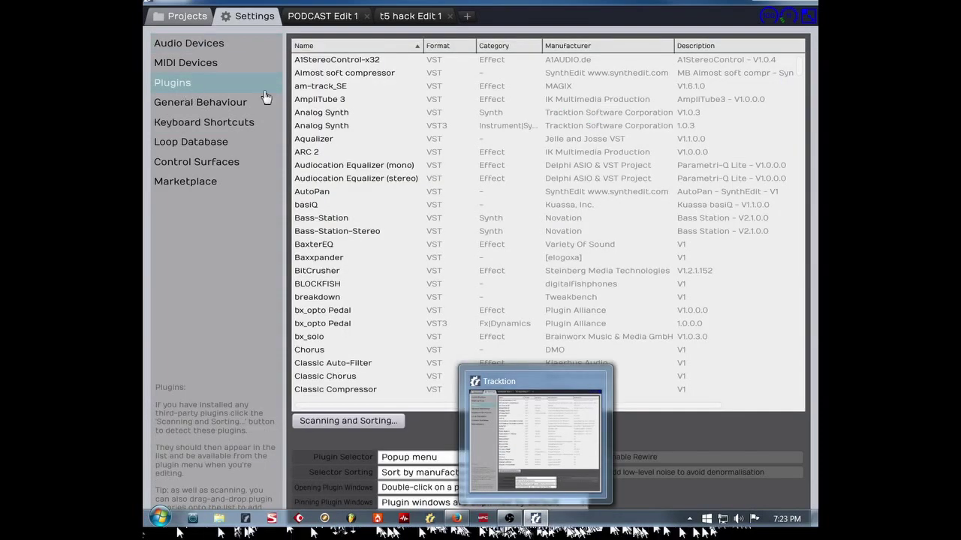
{"action": "scroll", "coordinate": [450, 279], "scroll_direction": "down", "scroll_amount": 5}
{"action": "left_click", "coordinate": [400, 421]}
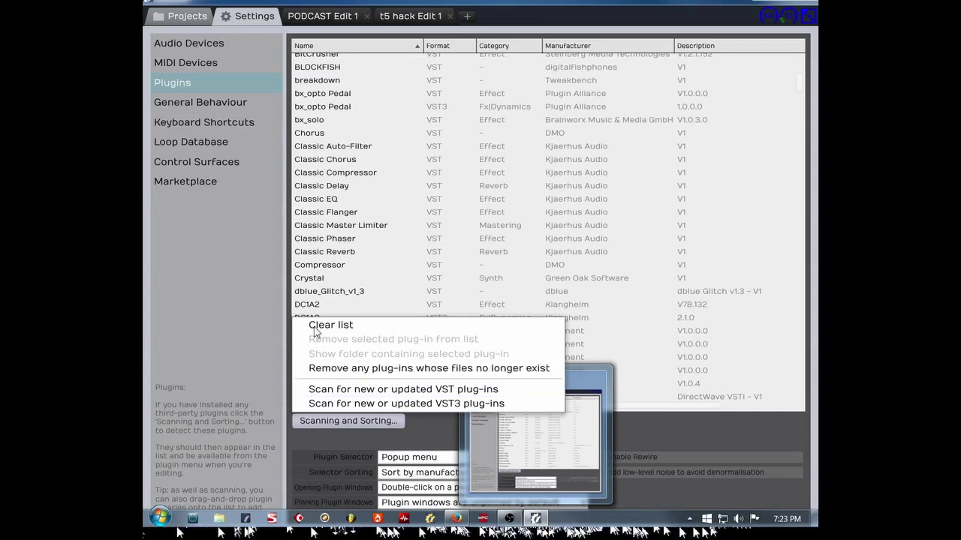
{"action": "left_click", "coordinate": [306, 281]}
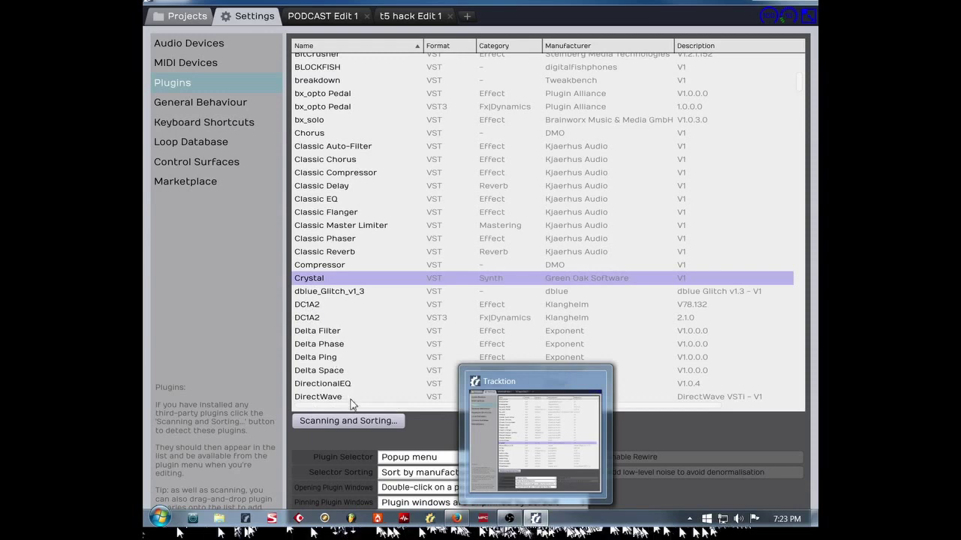
{"action": "left_click", "coordinate": [347, 422]}
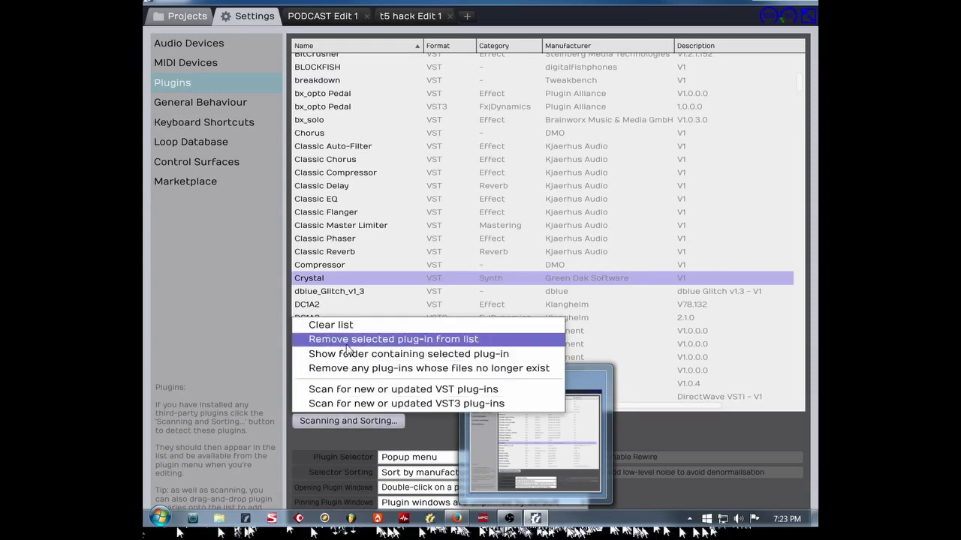
Look through the General Behaviour, Keyboard Shortcuts, Loop Database, Control Surfaces and Marketplace settings pages
{"action": "left_click", "coordinate": [204, 102]}
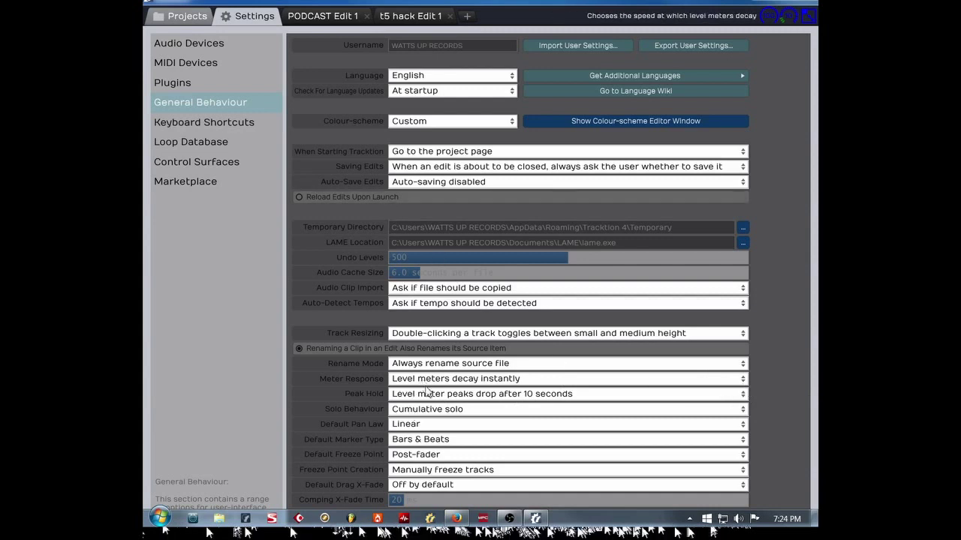
{"action": "left_click", "coordinate": [201, 123]}
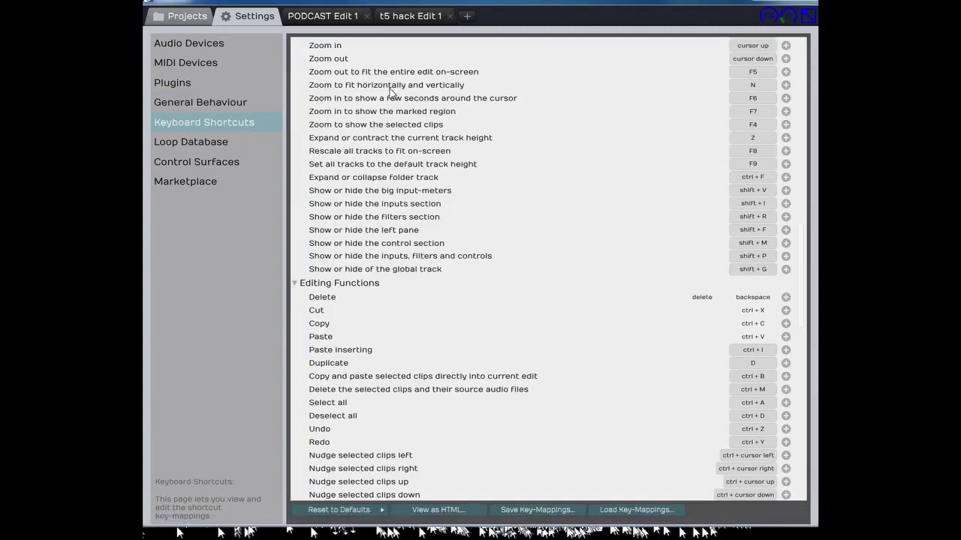
{"action": "left_click", "coordinate": [201, 142]}
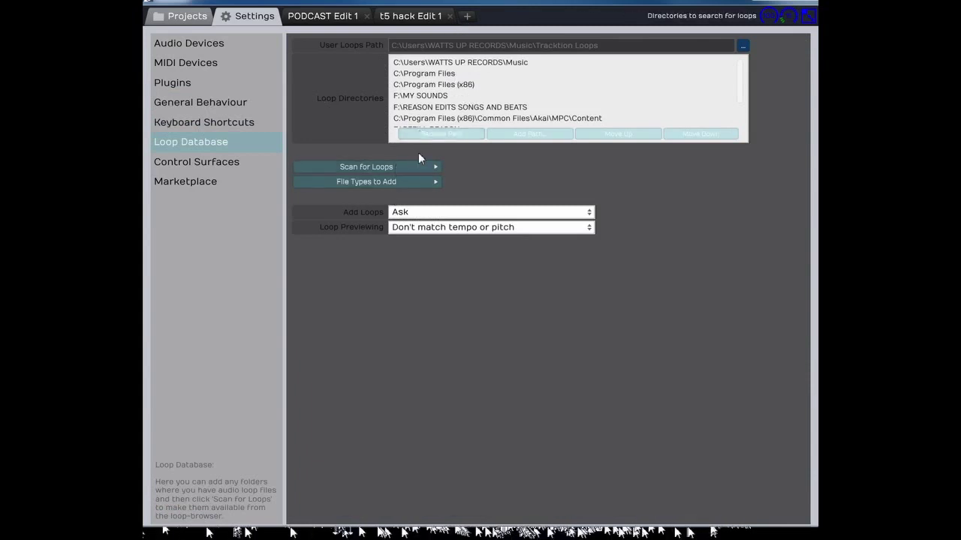
{"action": "left_click", "coordinate": [221, 163]}
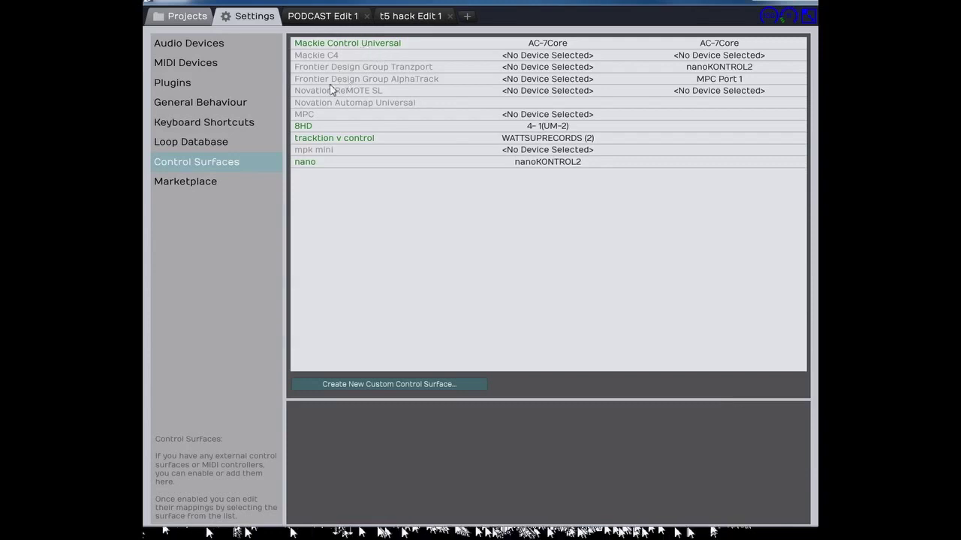
{"action": "left_click", "coordinate": [217, 182]}
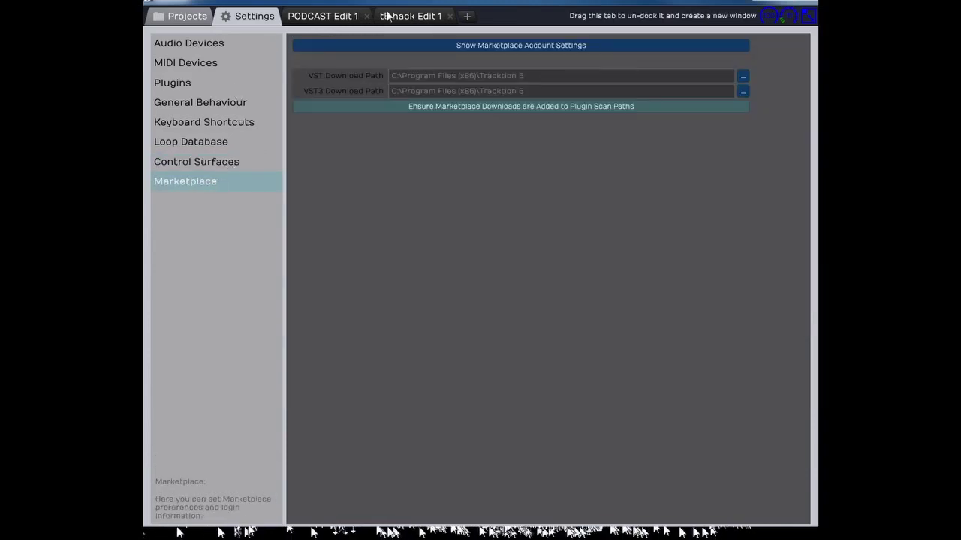
Return to the t5 hack Edit 1 project and narrow the loop browser side panel to widen the track area
{"action": "left_click", "coordinate": [432, 19]}
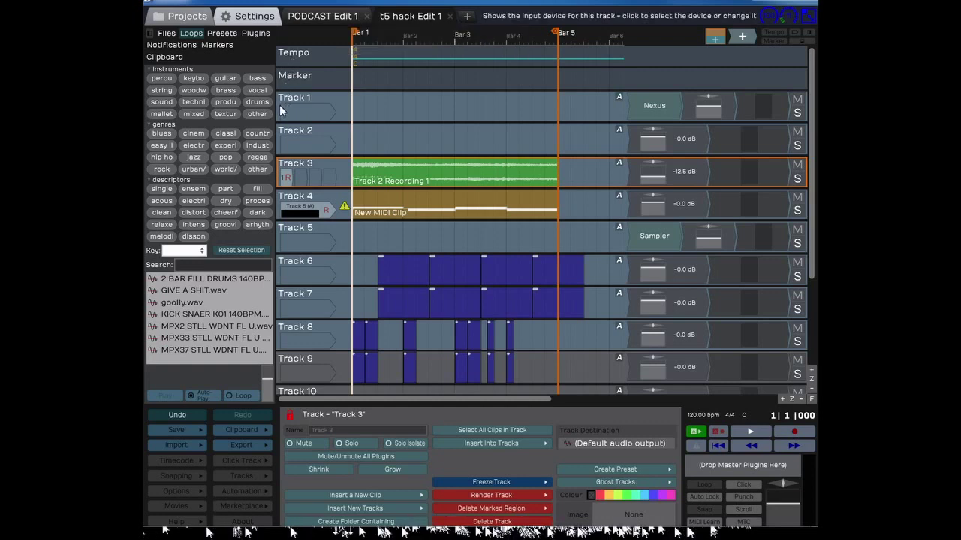
{"action": "left_click_drag", "start_coordinate": [275, 134], "coordinate": [232, 134]}
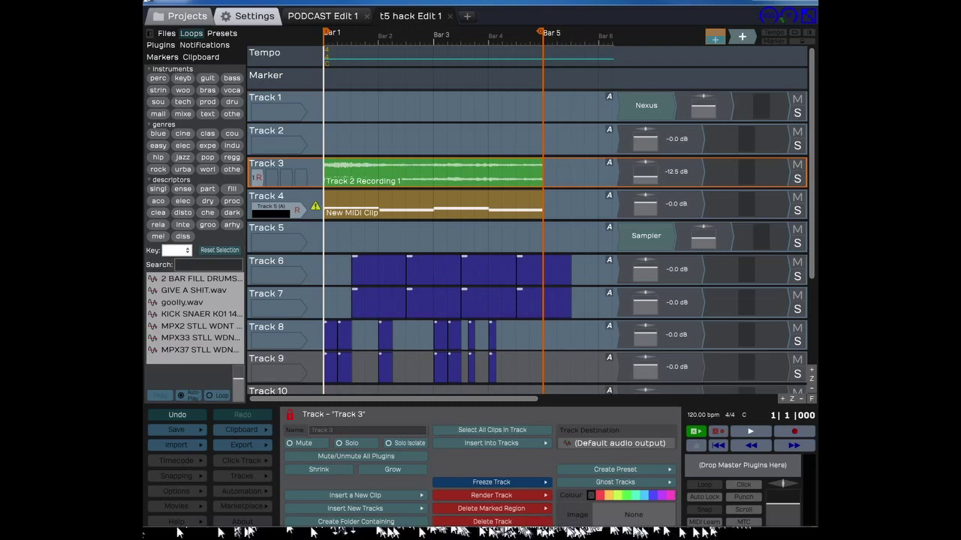
Switch to the web browser showing the Lay-It Productions downloads page and examine the Tracktion Sampler Mod Presets entry
{"action": "mouse_move", "coordinate": [497, 524]}
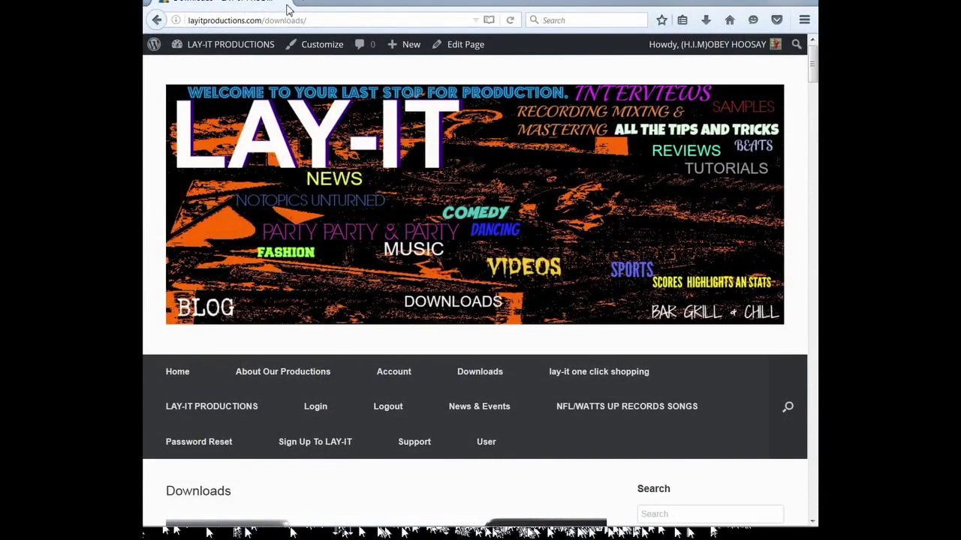
{"action": "scroll", "coordinate": [403, 87], "scroll_direction": "down", "scroll_amount": 12}
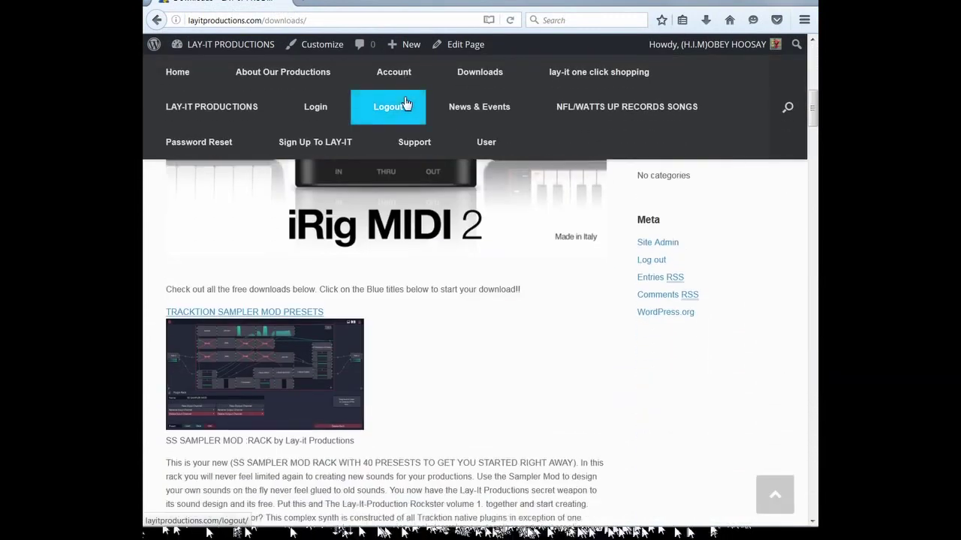
{"action": "scroll", "coordinate": [405, 104], "scroll_direction": "up", "scroll_amount": 10}
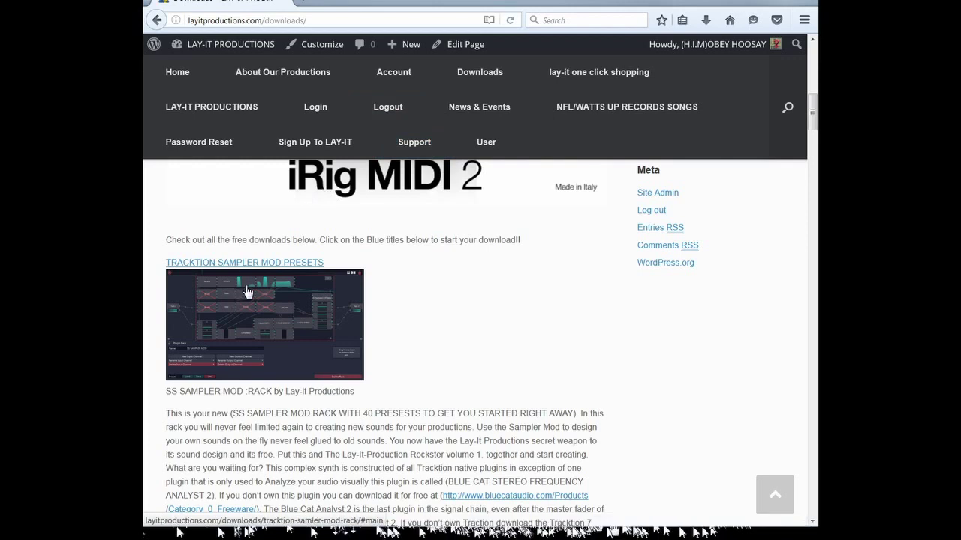
{"action": "scroll", "coordinate": [247, 290], "scroll_direction": "down", "scroll_amount": 2}
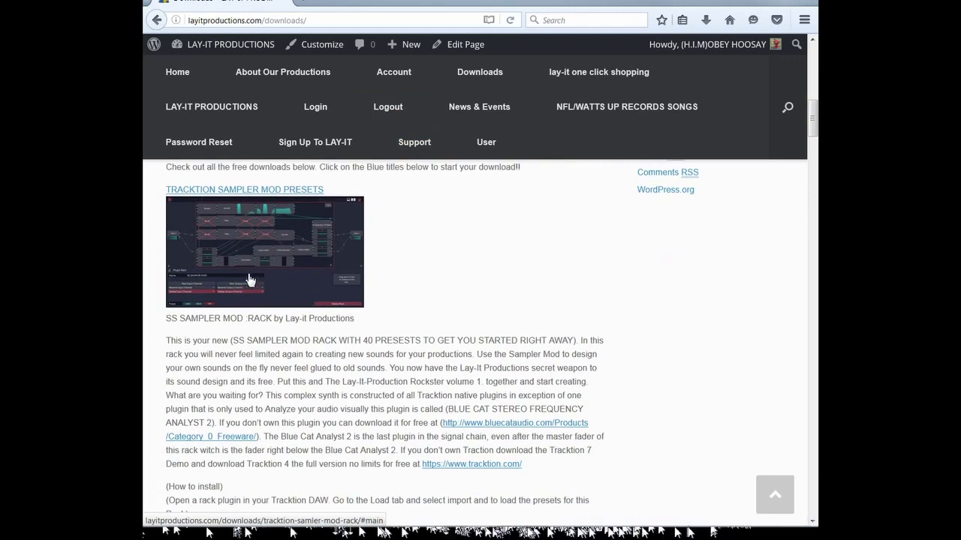
{"action": "scroll", "coordinate": [250, 280], "scroll_direction": "up", "scroll_amount": 2}
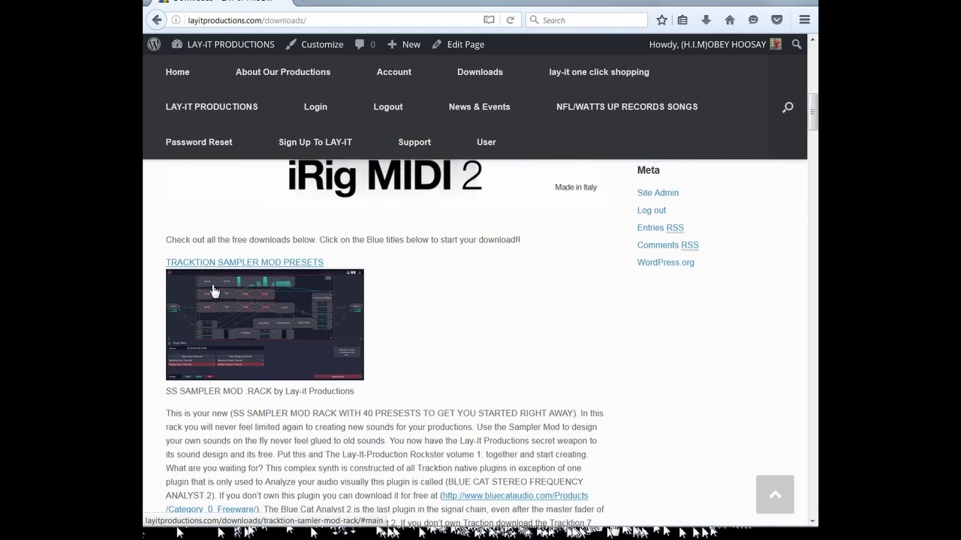
Look through the Rockster MPC Expansion, Sound Pack Vol.1 and Tracktion Beat Paradise download entries
{"action": "scroll", "coordinate": [216, 286], "scroll_direction": "down", "scroll_amount": 10}
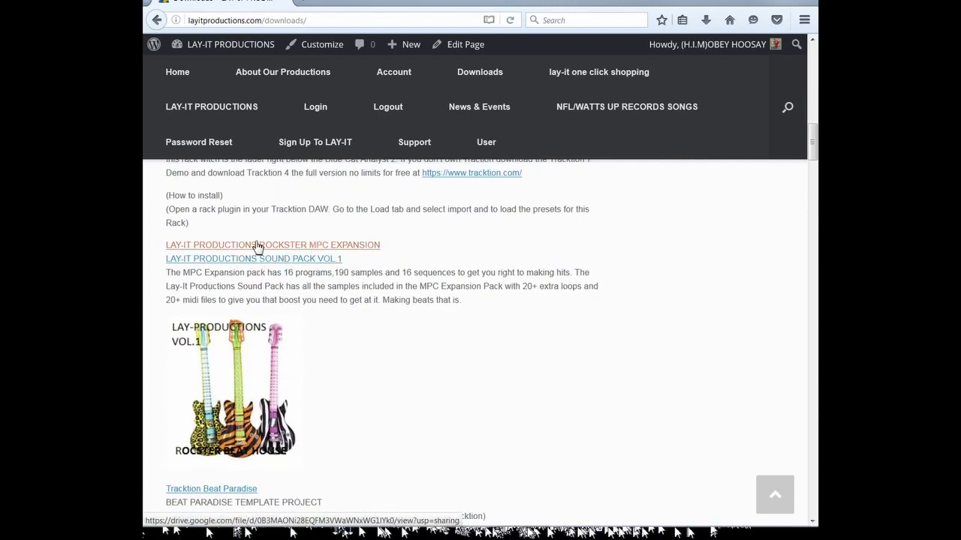
{"action": "scroll", "coordinate": [240, 289], "scroll_direction": "down", "scroll_amount": 5}
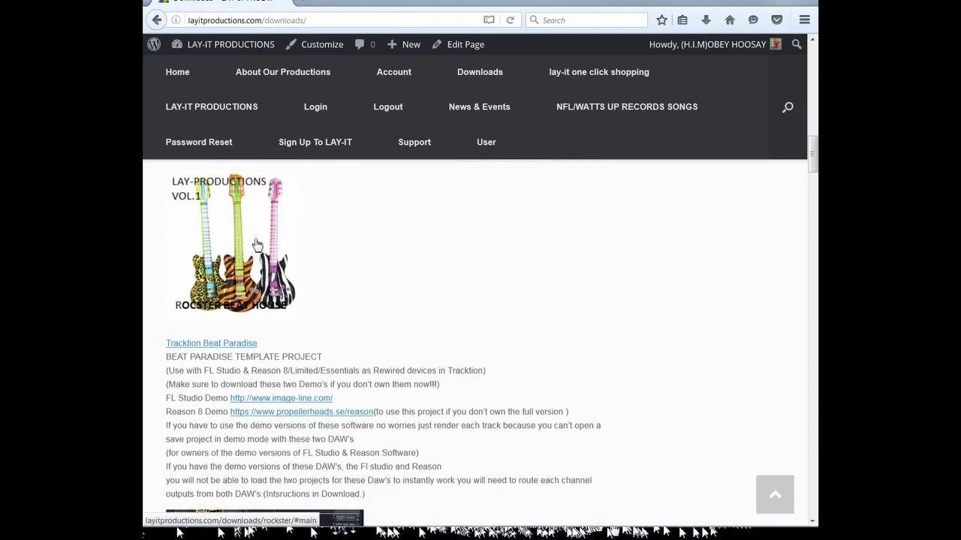
{"action": "scroll", "coordinate": [217, 268], "scroll_direction": "down", "scroll_amount": 2}
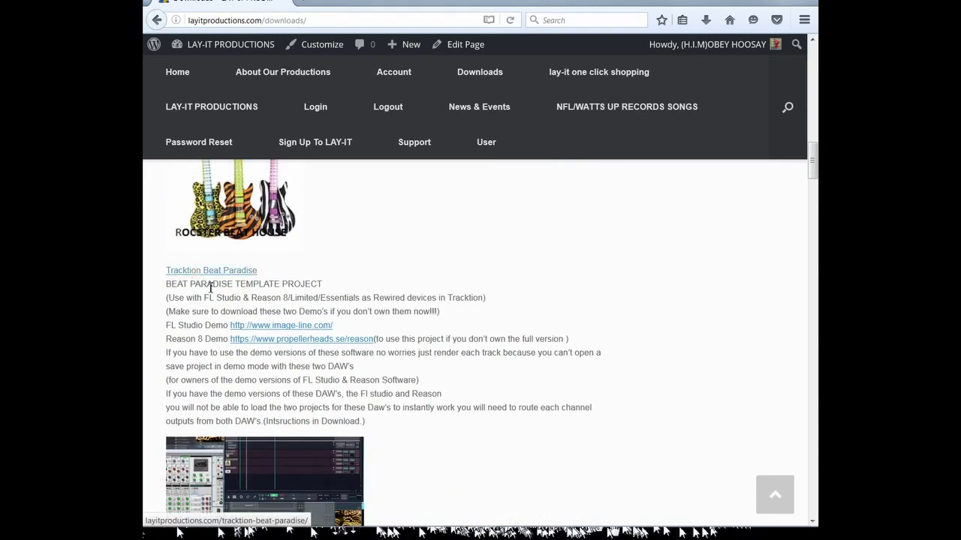
{"action": "scroll", "coordinate": [212, 292], "scroll_direction": "down", "scroll_amount": 2}
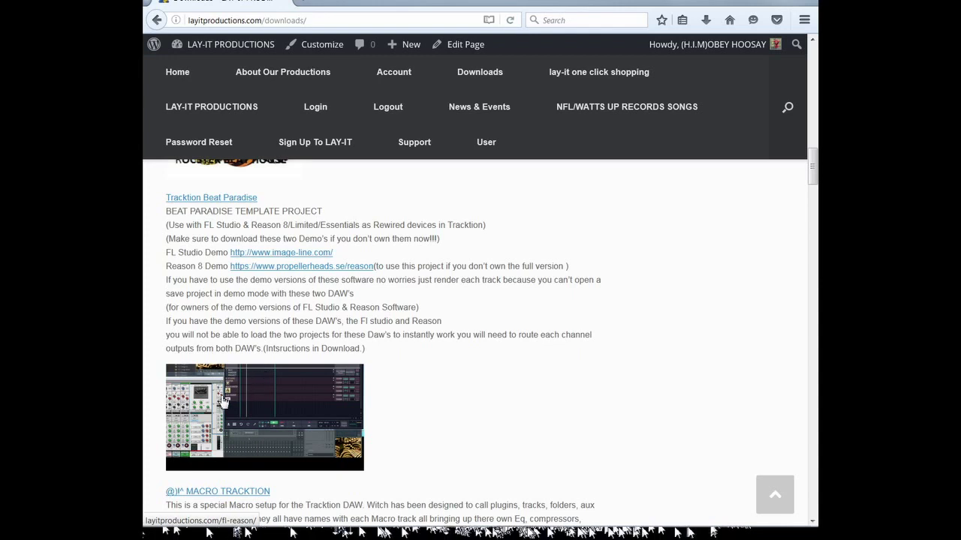
{"action": "scroll", "coordinate": [223, 390], "scroll_direction": "down", "scroll_amount": 3}
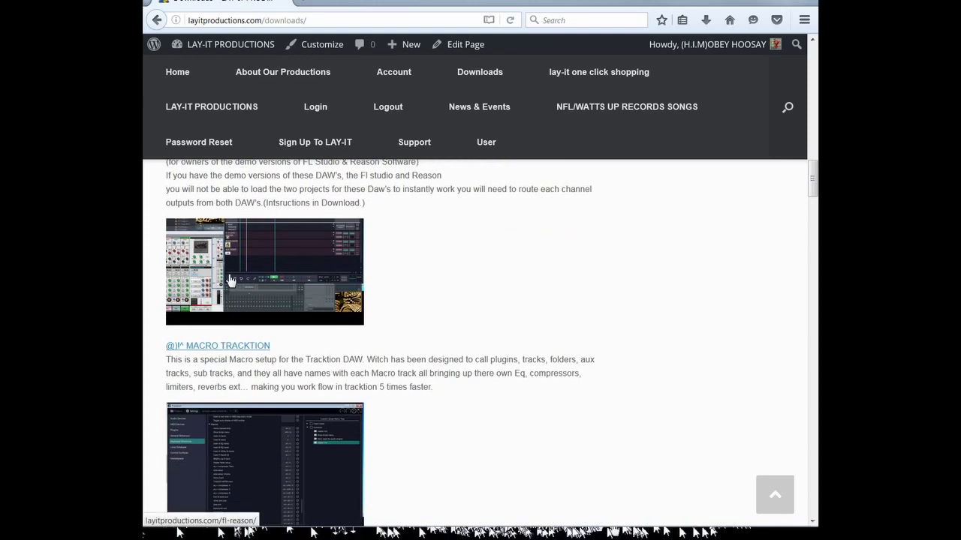
{"action": "scroll", "coordinate": [231, 279], "scroll_direction": "up", "scroll_amount": 2}
Examine the Macro Tracktion and Lay-It Sampler Template entries, including the sampler rack's description and picture
{"action": "scroll", "coordinate": [315, 238], "scroll_direction": "down", "scroll_amount": 3}
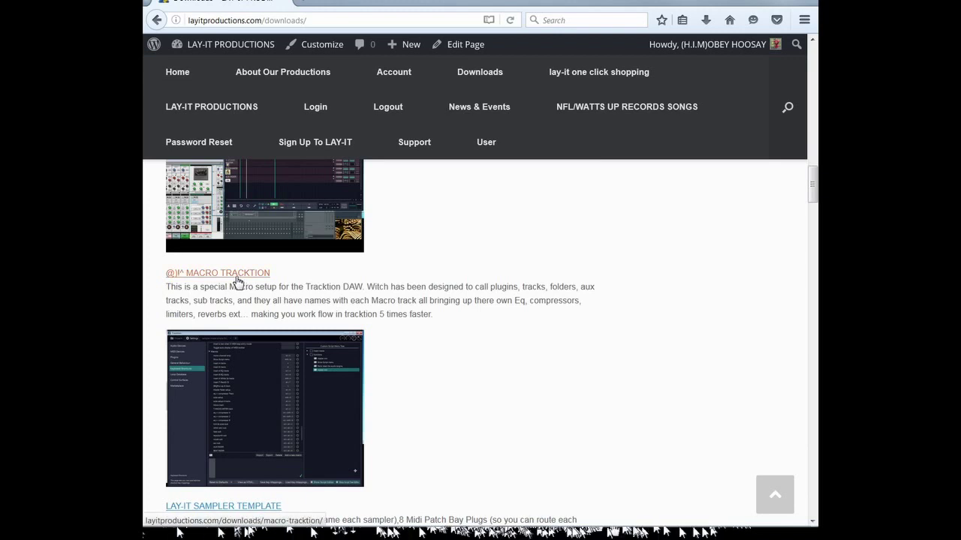
{"action": "scroll", "coordinate": [238, 281], "scroll_direction": "down", "scroll_amount": 3}
{"action": "scroll", "coordinate": [262, 251], "scroll_direction": "down", "scroll_amount": 5}
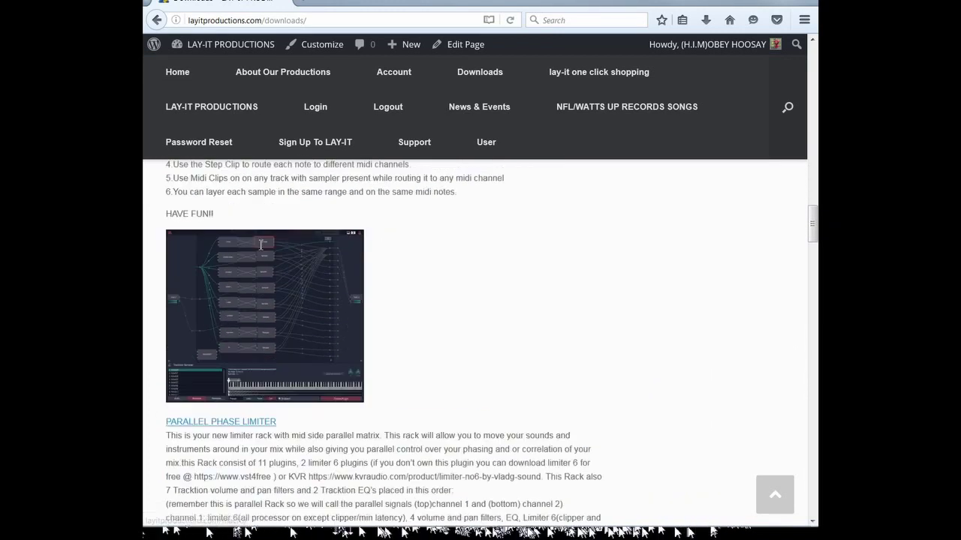
{"action": "scroll", "coordinate": [261, 245], "scroll_direction": "down", "scroll_amount": 2}
{"action": "scroll", "coordinate": [261, 245], "scroll_direction": "up", "scroll_amount": 4}
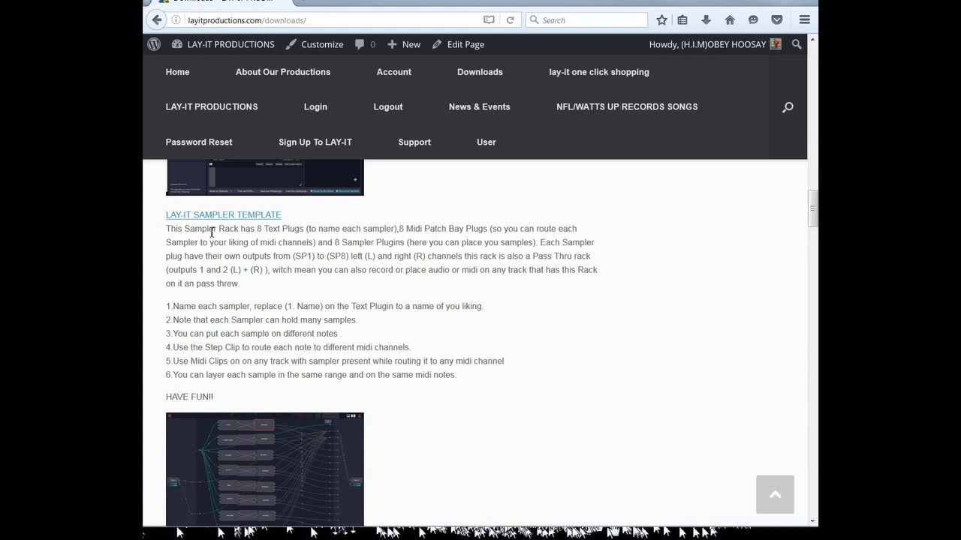
{"action": "scroll", "coordinate": [213, 233], "scroll_direction": "down", "scroll_amount": 5}
{"action": "scroll", "coordinate": [213, 238], "scroll_direction": "up", "scroll_amount": 3}
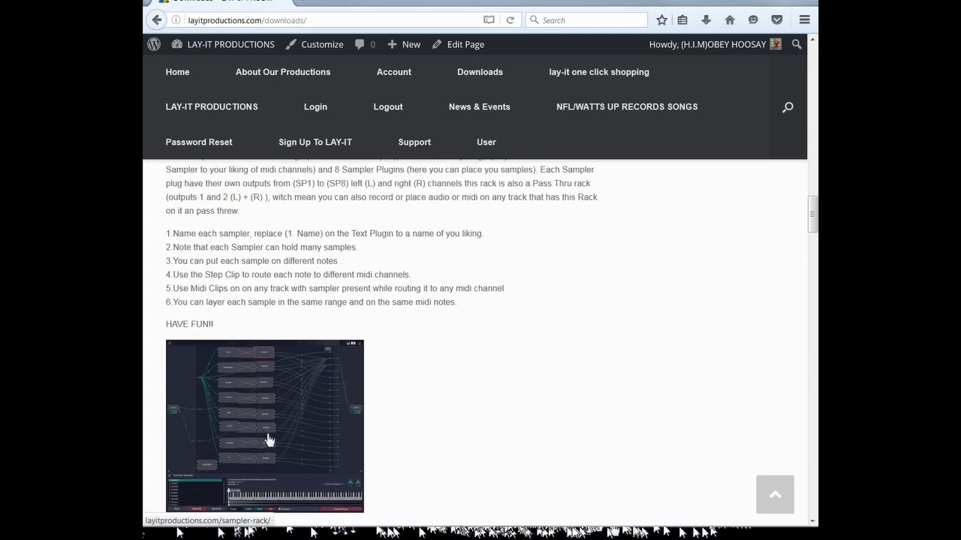
{"action": "scroll", "coordinate": [256, 391], "scroll_direction": "up", "scroll_amount": 3}
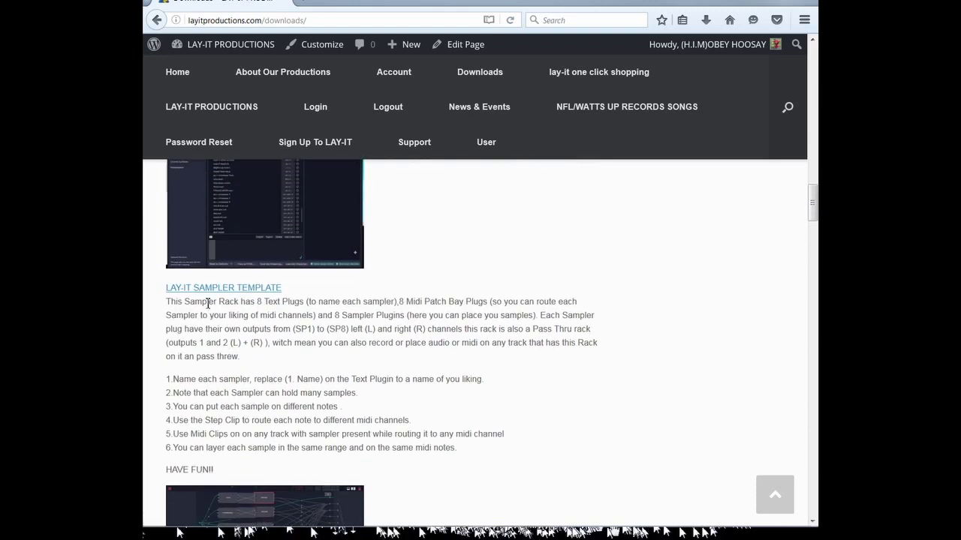
{"action": "scroll", "coordinate": [247, 337], "scroll_direction": "down", "scroll_amount": 3}
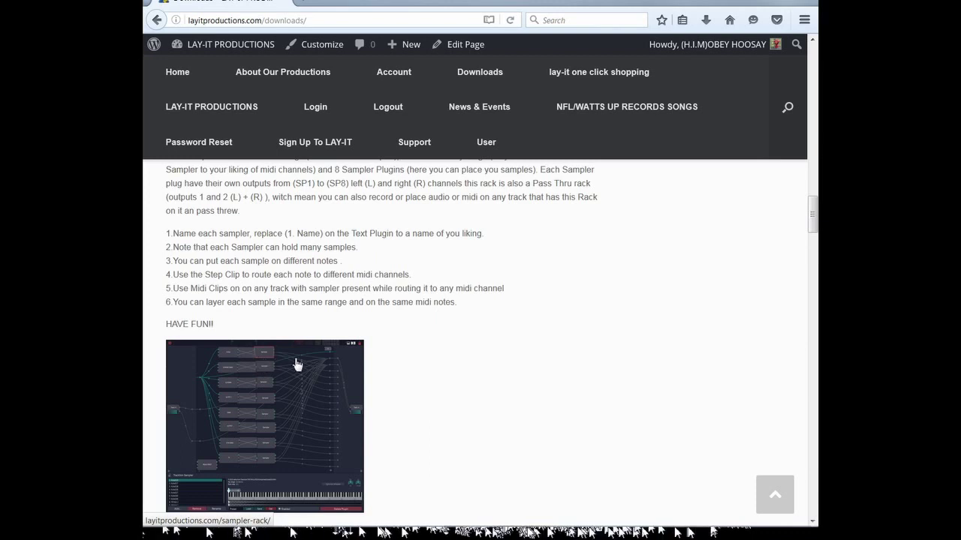
Read the Parallel Phase Limiter description and study the picture of its rack routing
{"action": "scroll", "coordinate": [234, 401], "scroll_direction": "down", "scroll_amount": 5}
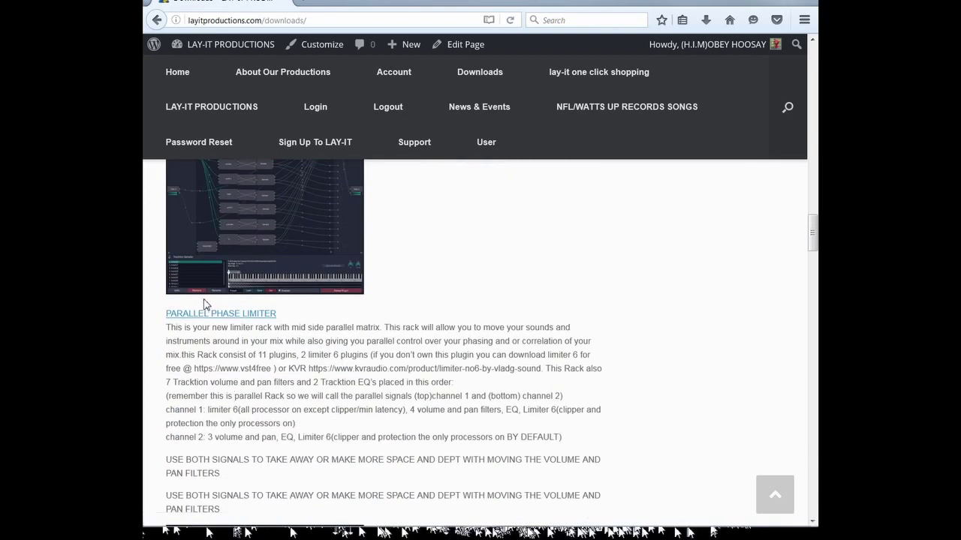
{"action": "scroll", "coordinate": [223, 198], "scroll_direction": "down", "scroll_amount": 3}
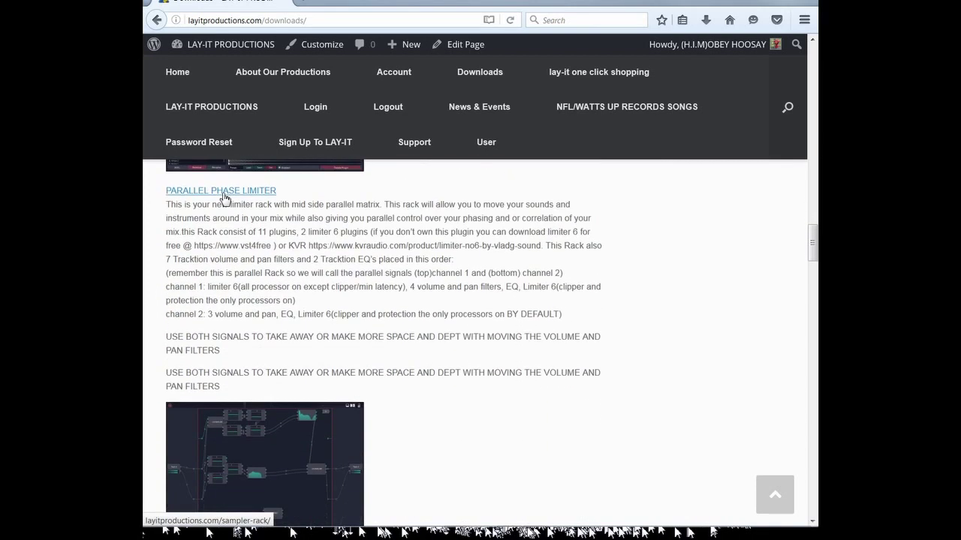
{"action": "scroll", "coordinate": [224, 197], "scroll_direction": "up", "scroll_amount": 6}
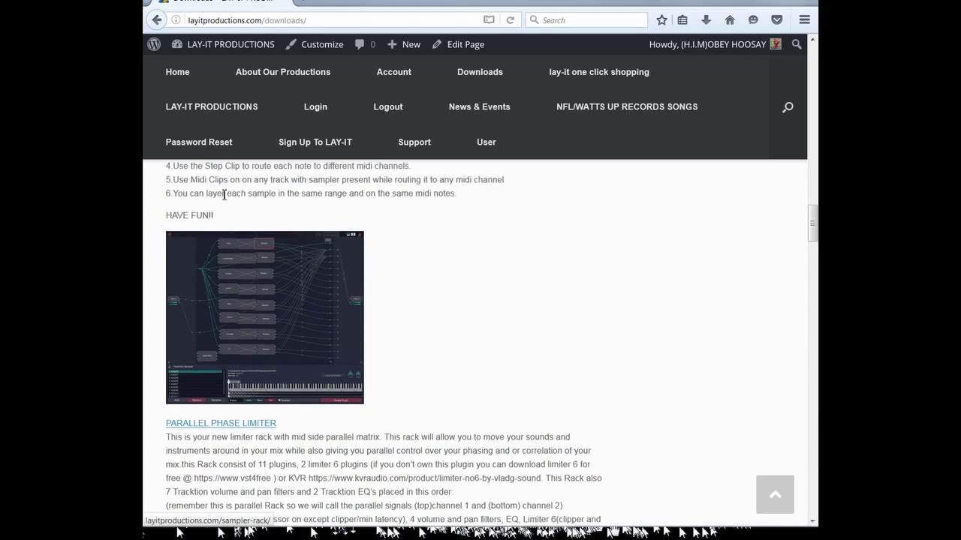
{"action": "scroll", "coordinate": [224, 196], "scroll_direction": "up", "scroll_amount": 1}
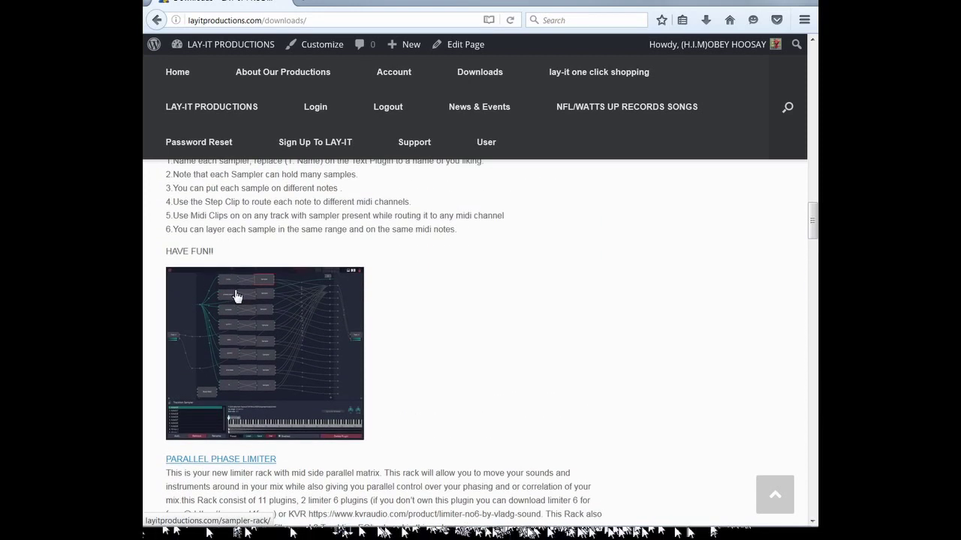
{"action": "scroll", "coordinate": [238, 295], "scroll_direction": "down", "scroll_amount": 5}
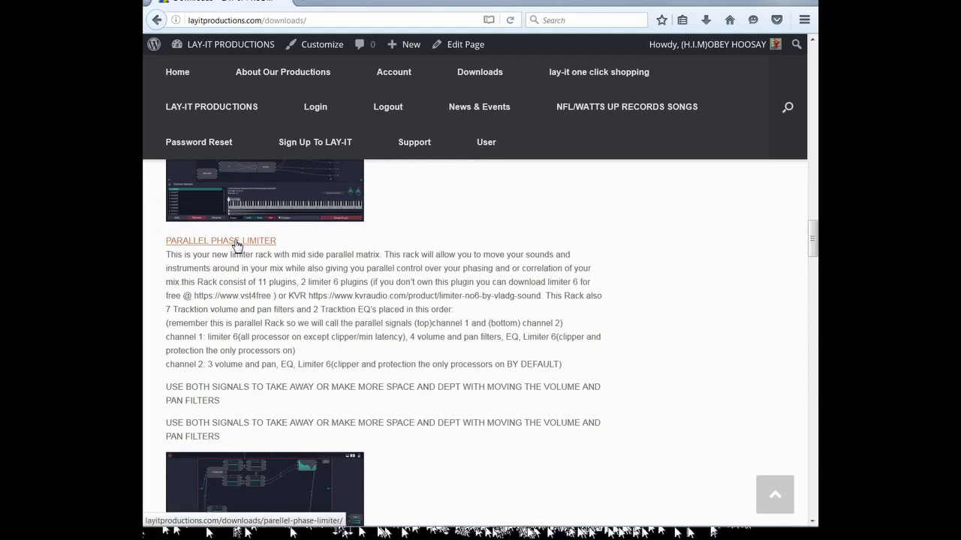
{"action": "scroll", "coordinate": [236, 245], "scroll_direction": "down", "scroll_amount": 5}
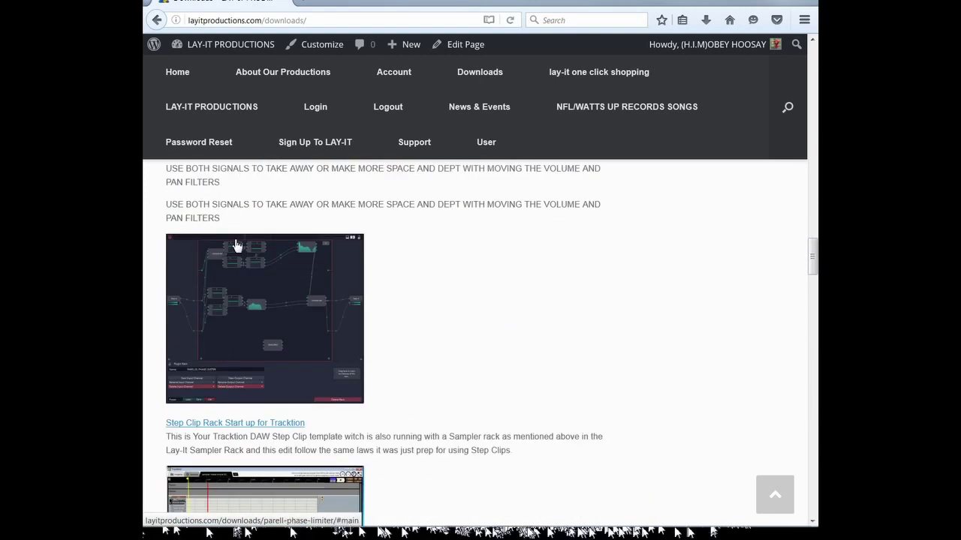
{"action": "scroll", "coordinate": [236, 245], "scroll_direction": "up", "scroll_amount": 5}
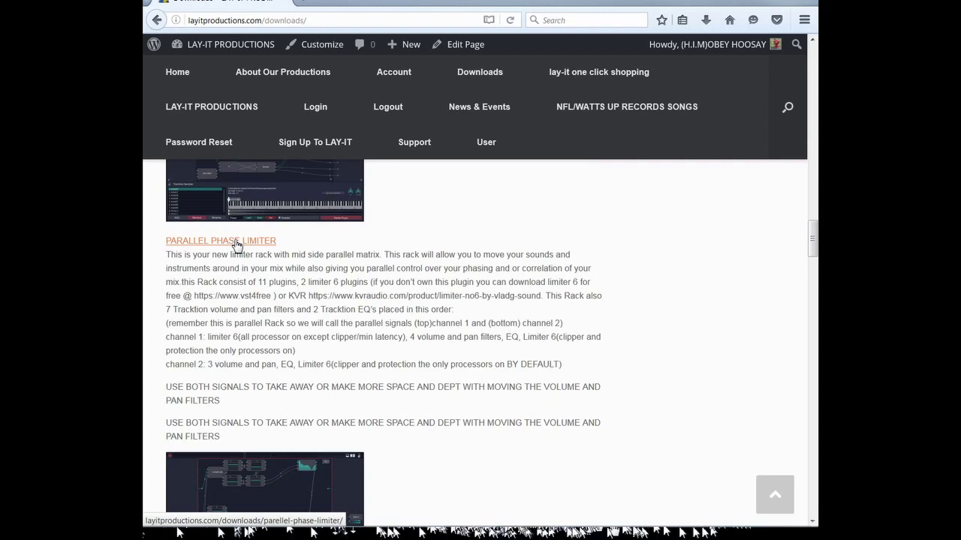
{"action": "scroll", "coordinate": [237, 246], "scroll_direction": "down", "scroll_amount": 2}
{"action": "scroll", "coordinate": [237, 241], "scroll_direction": "down", "scroll_amount": 1}
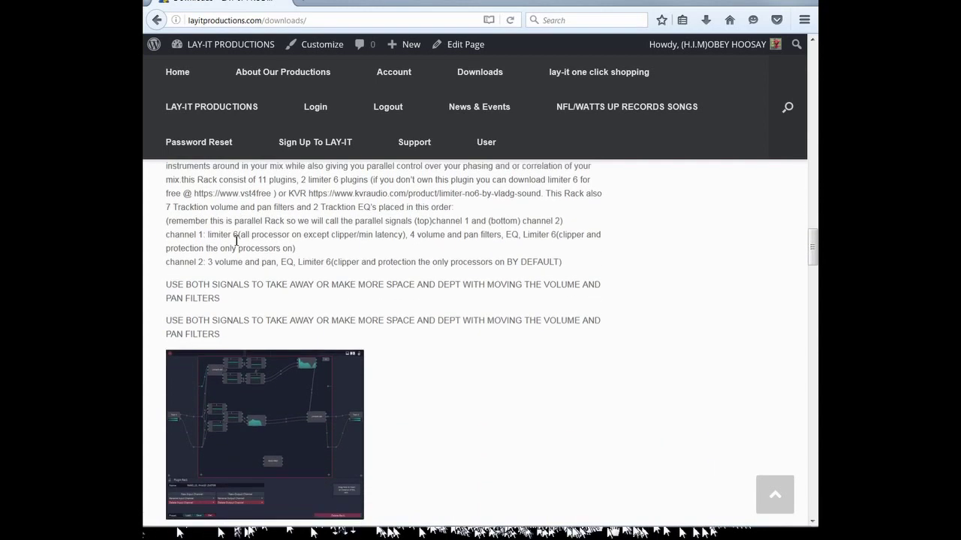
{"action": "scroll", "coordinate": [235, 247], "scroll_direction": "down", "scroll_amount": 4}
{"action": "scroll", "coordinate": [299, 289], "scroll_direction": "up", "scroll_amount": 3}
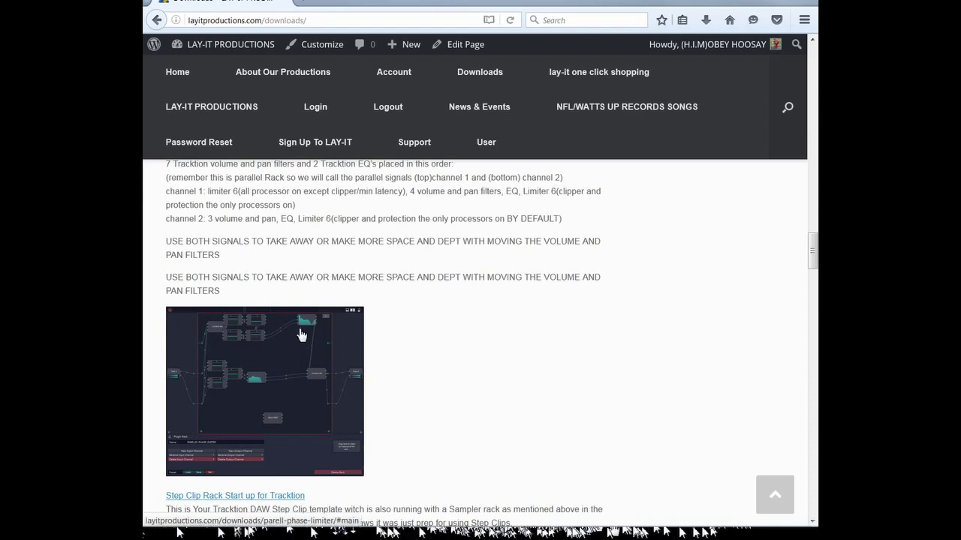
{"action": "scroll", "coordinate": [301, 335], "scroll_direction": "down", "scroll_amount": 3}
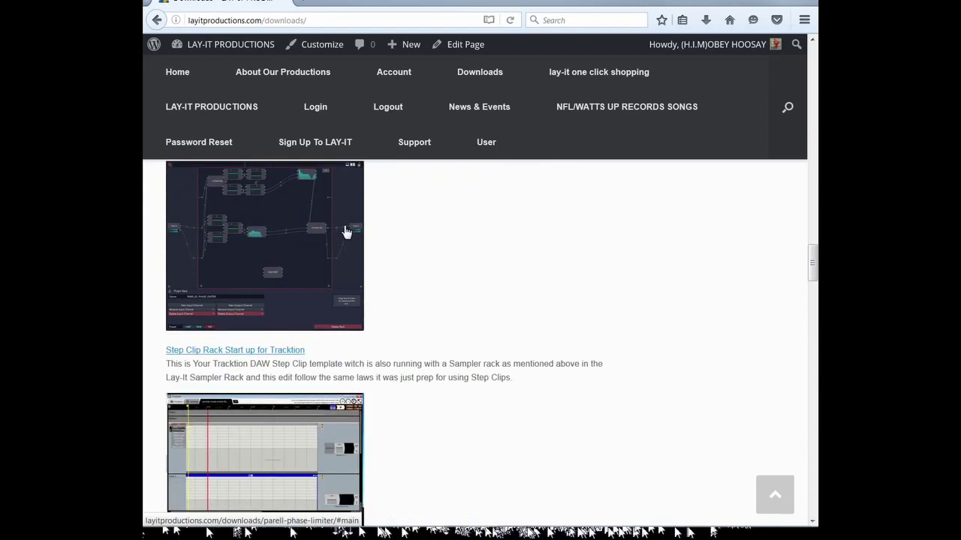
Look through the Step Clip Rack, 2-Track Mastering Template, LP Music Making Template, Bay Color Scheme and Maxim+Minim VST Mixer downloads
{"action": "scroll", "coordinate": [221, 294], "scroll_direction": "down", "scroll_amount": 3}
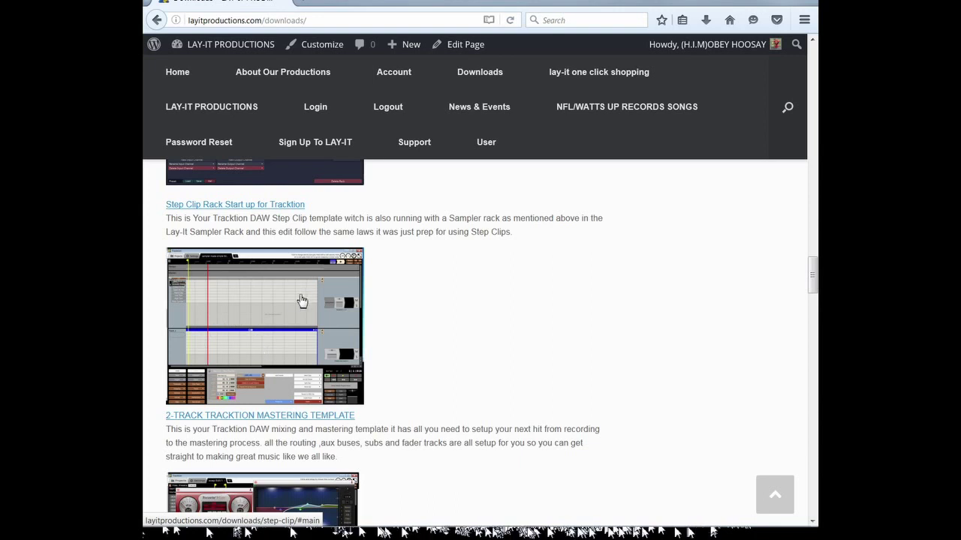
{"action": "scroll", "coordinate": [279, 288], "scroll_direction": "down", "scroll_amount": 2}
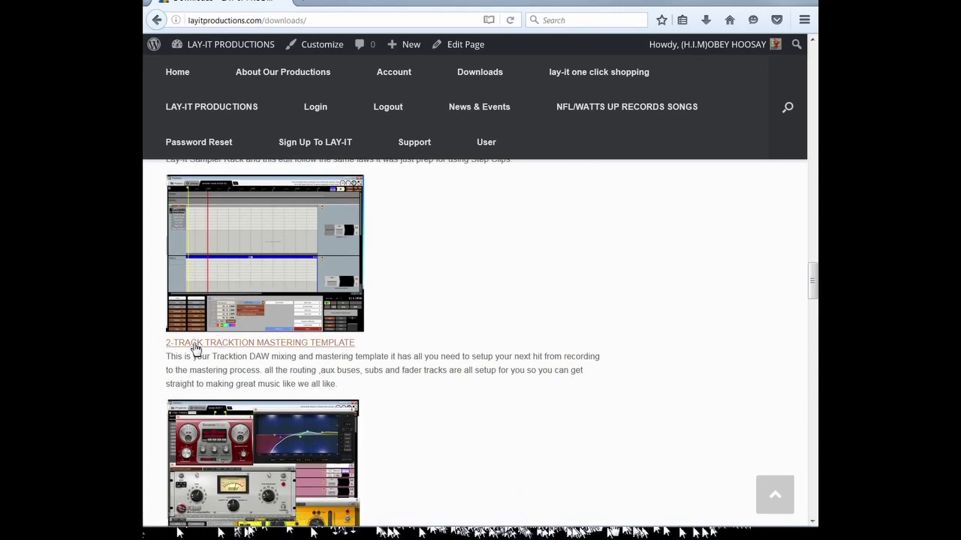
{"action": "scroll", "coordinate": [194, 348], "scroll_direction": "down", "scroll_amount": 2}
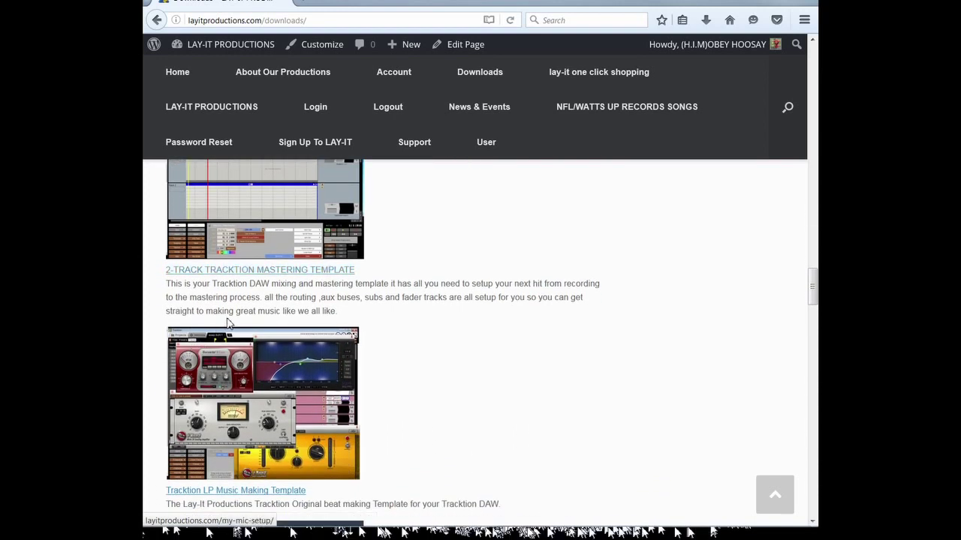
{"action": "scroll", "coordinate": [237, 349], "scroll_direction": "down", "scroll_amount": 4}
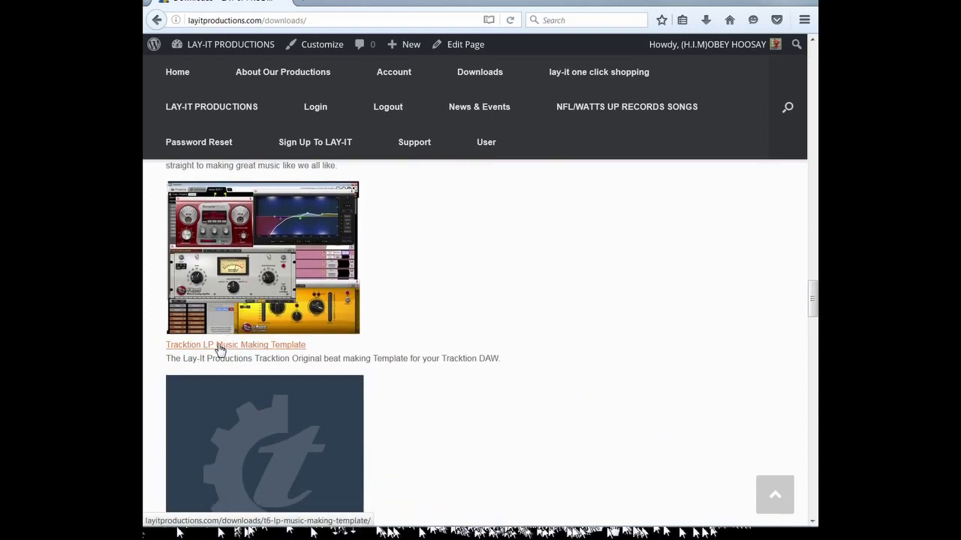
{"action": "scroll", "coordinate": [220, 351], "scroll_direction": "down", "scroll_amount": 4}
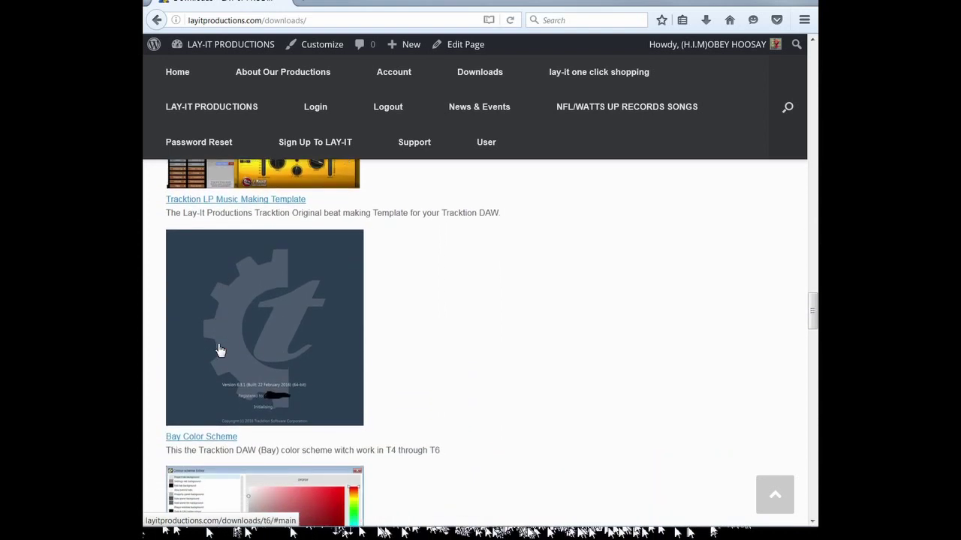
{"action": "scroll", "coordinate": [220, 350], "scroll_direction": "down", "scroll_amount": 4}
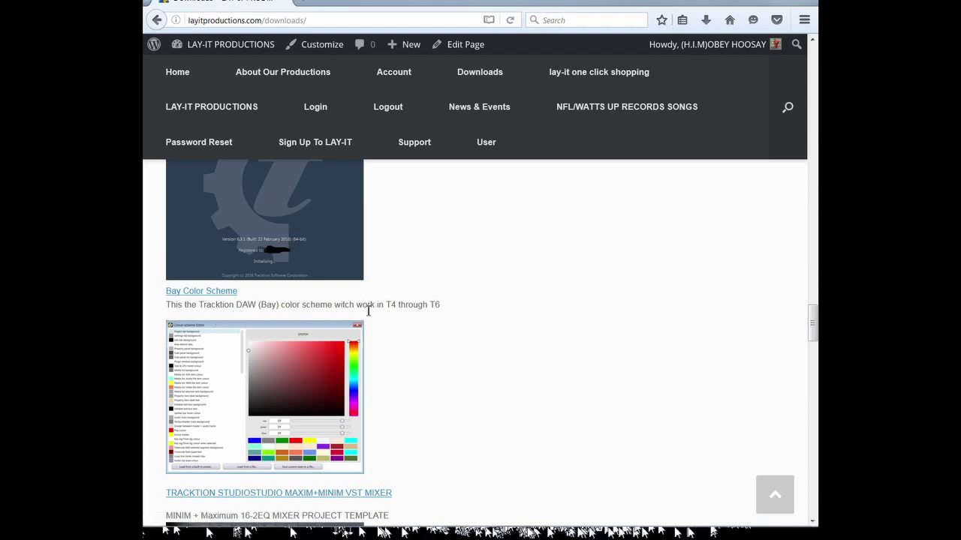
{"action": "scroll", "coordinate": [282, 361], "scroll_direction": "down", "scroll_amount": 6}
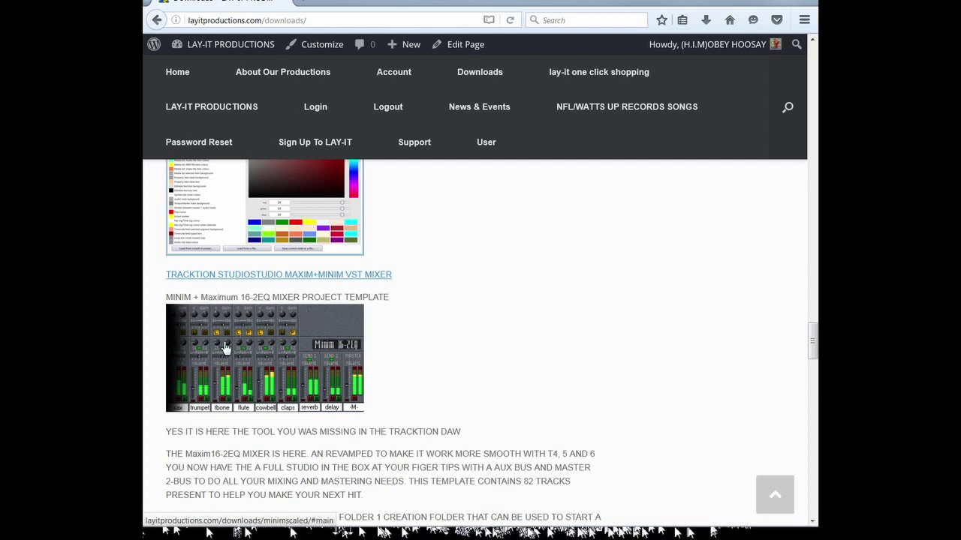
Read the Maxim 16-2EQ mixer template description and tips, including its picture, through to the Tracktion T6 studio mixer templates section
{"action": "scroll", "coordinate": [225, 346], "scroll_direction": "down", "scroll_amount": 10}
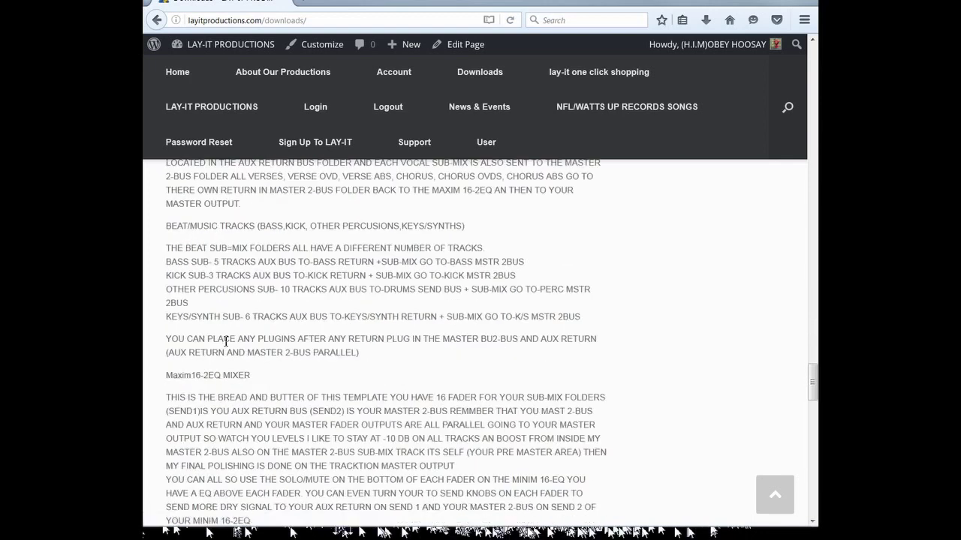
{"action": "scroll", "coordinate": [225, 342], "scroll_direction": "down", "scroll_amount": 1}
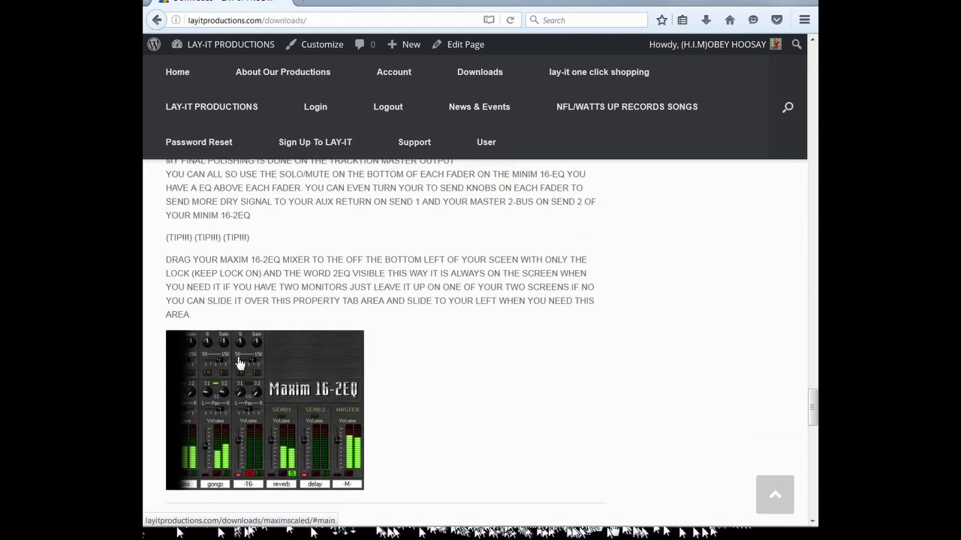
{"action": "scroll", "coordinate": [232, 363], "scroll_direction": "down", "scroll_amount": 5}
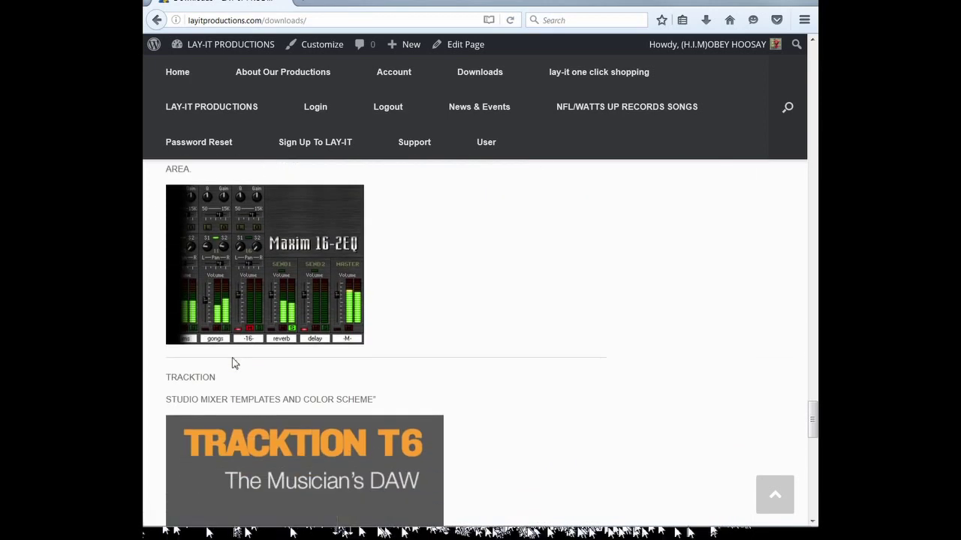
{"action": "scroll", "coordinate": [232, 363], "scroll_direction": "down", "scroll_amount": 6}
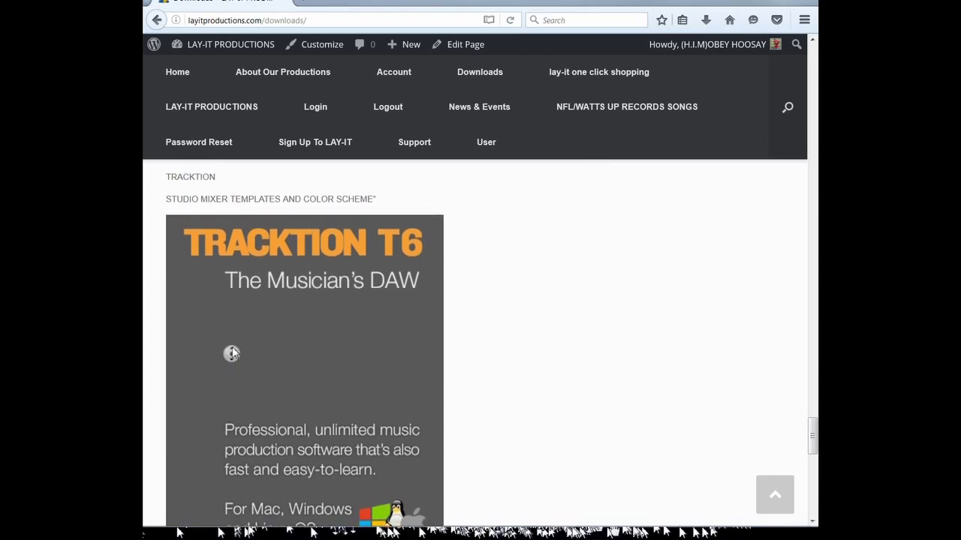
Return to the start of the downloads page, then leave the browser and switch back to the Tracktion edit
{"action": "scroll", "coordinate": [232, 354], "scroll_direction": "up", "scroll_amount": 15}
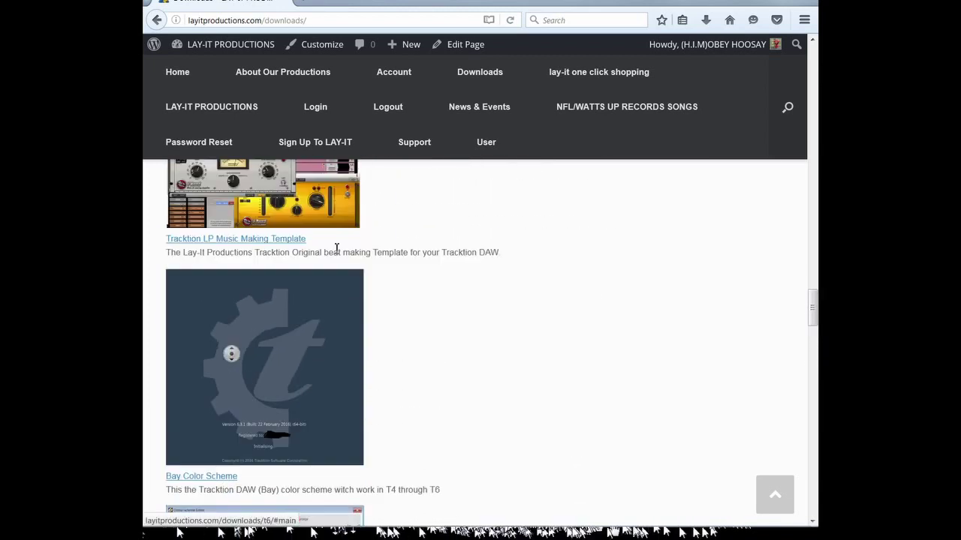
{"action": "scroll", "coordinate": [337, 248], "scroll_direction": "up", "scroll_amount": 15}
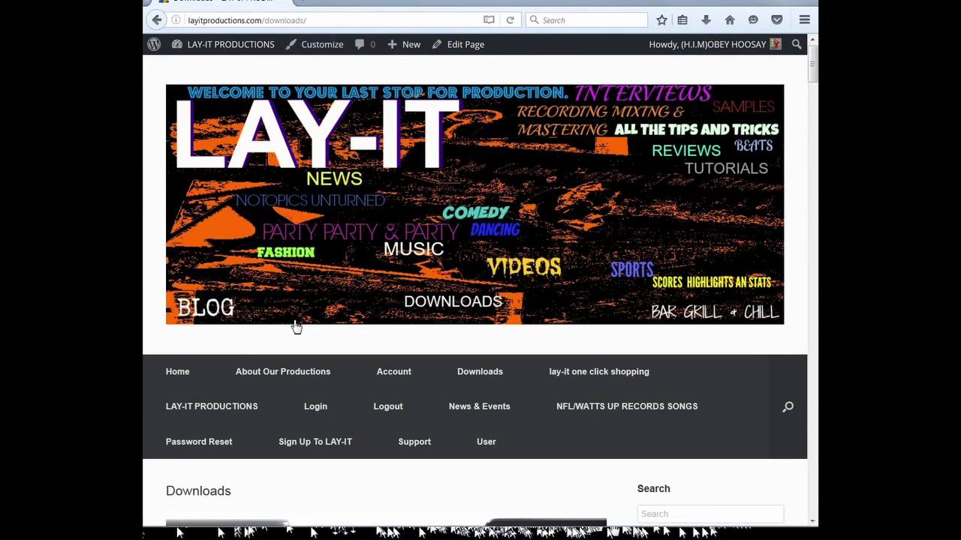
{"action": "left_click", "coordinate": [755, 3]}
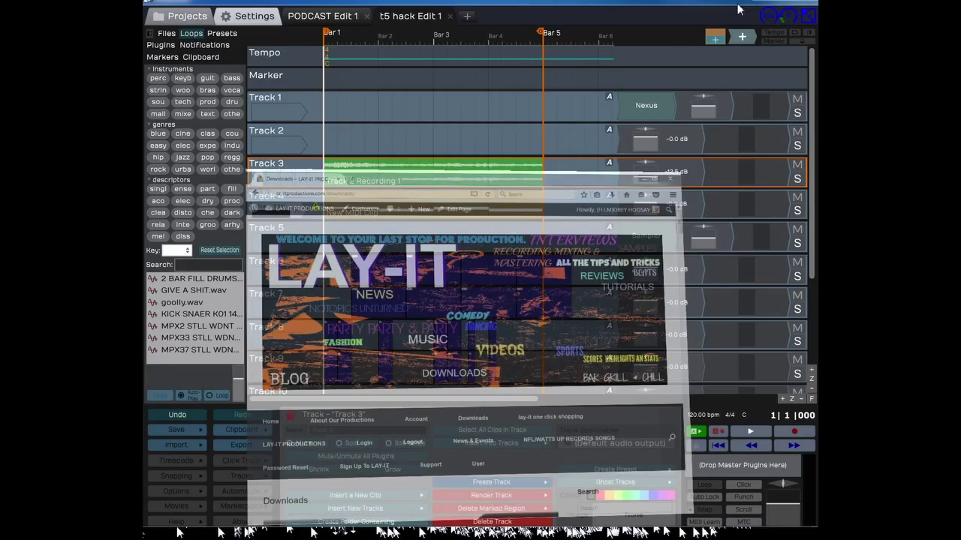